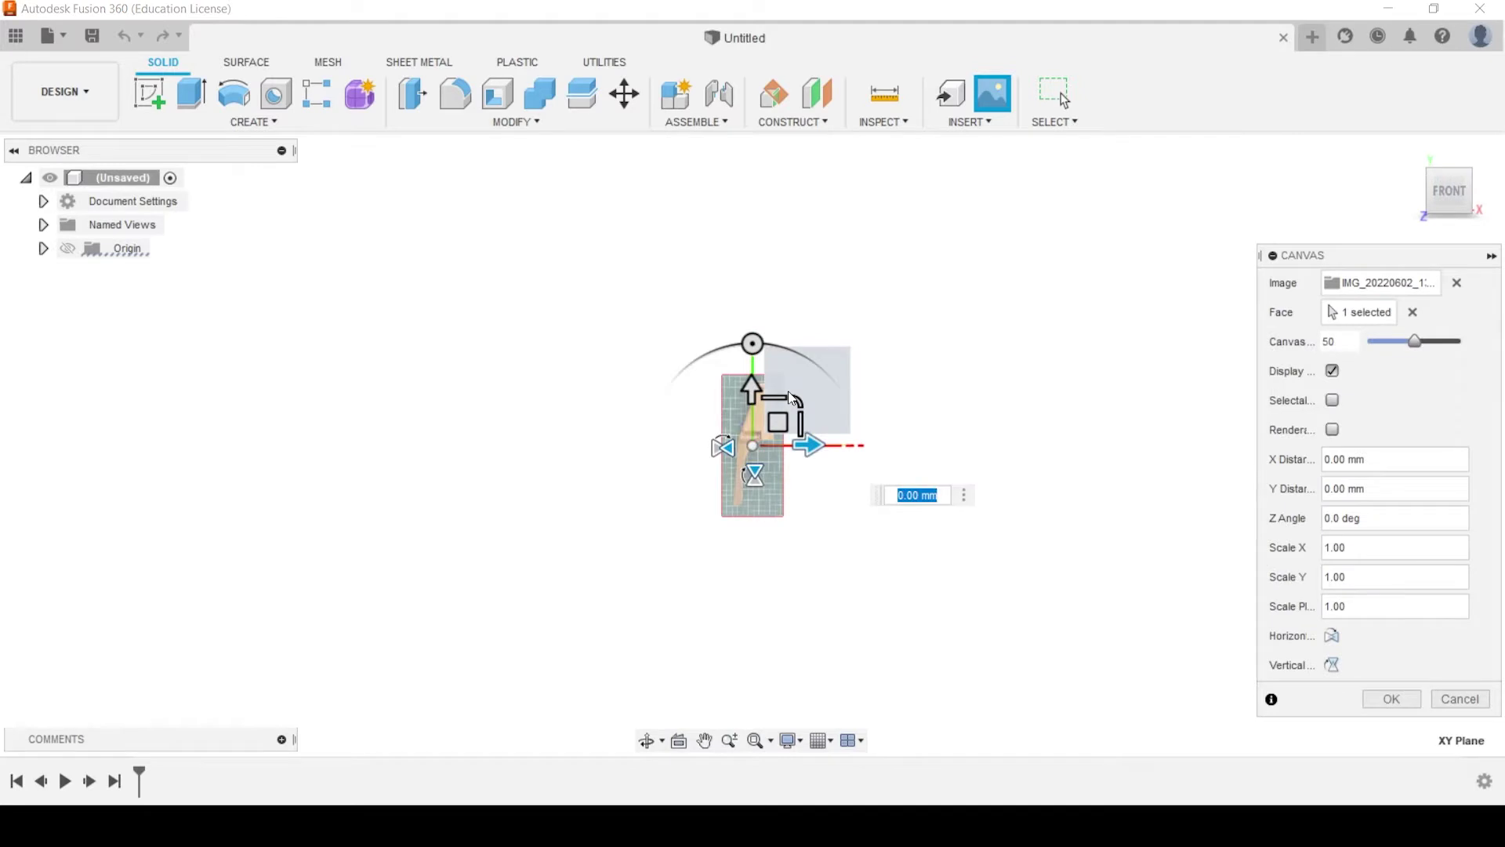
# Rotate the side-view photo canvas, shift it up and left, and confirm its placement
pyautogui.moveTo(772, 345); pyautogui.dragTo(885, 460)
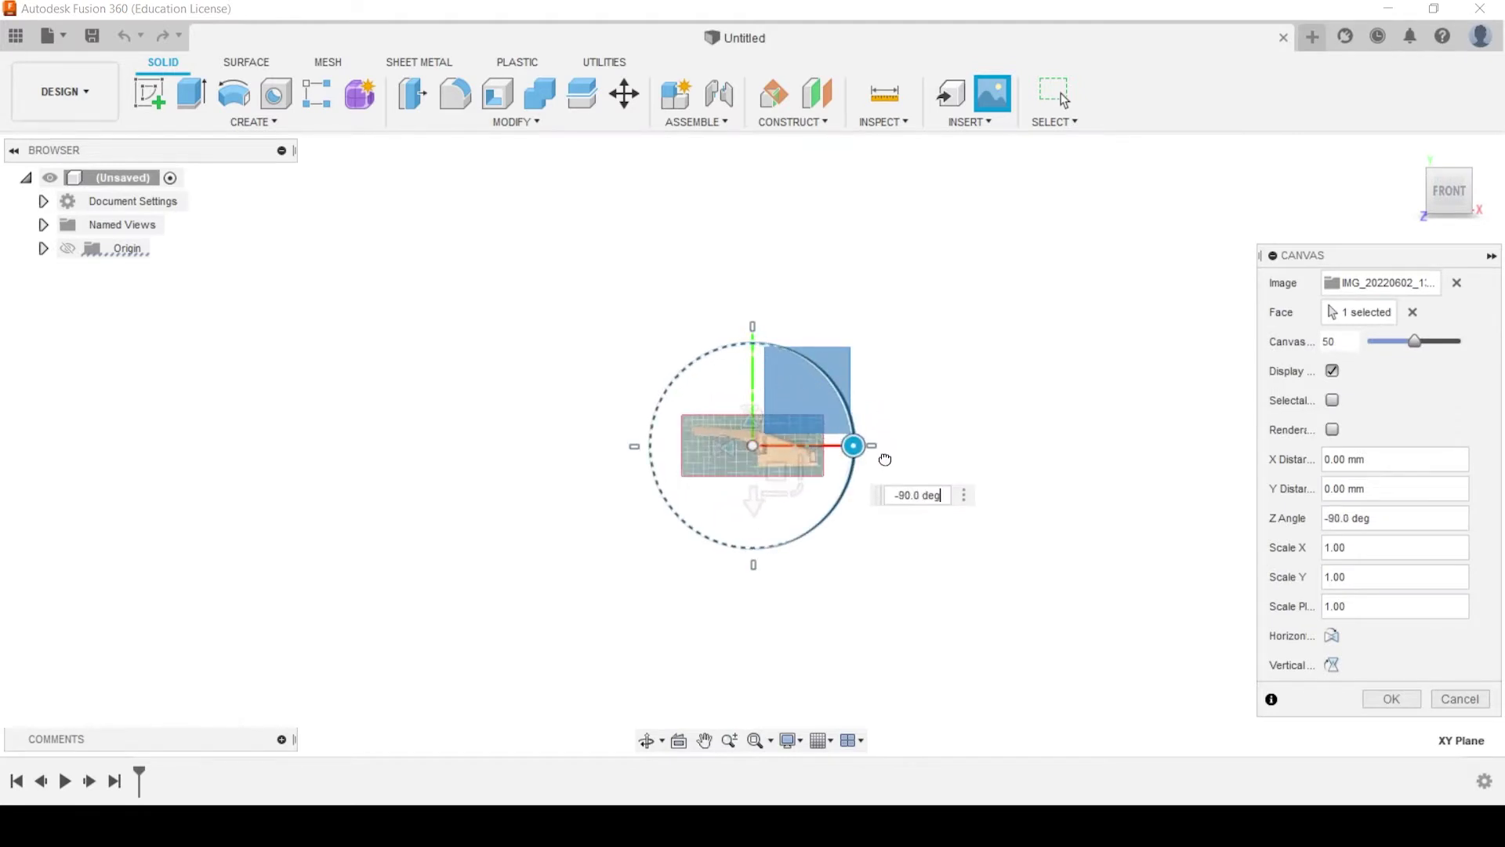
pyautogui.moveTo(773, 473); pyautogui.dragTo(703, 449)
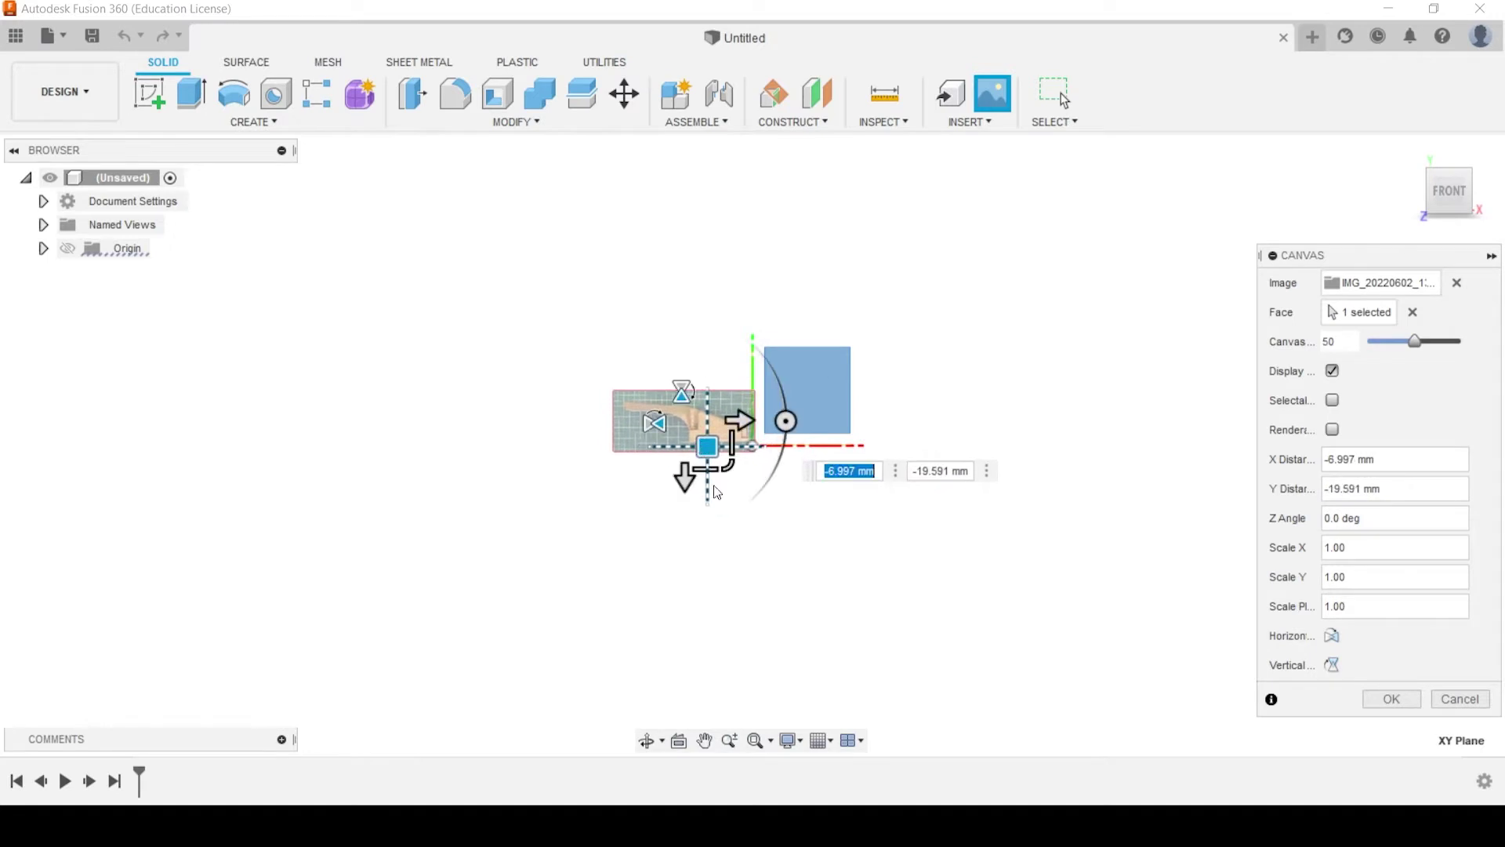
pyautogui.scroll(3, 698, 467)
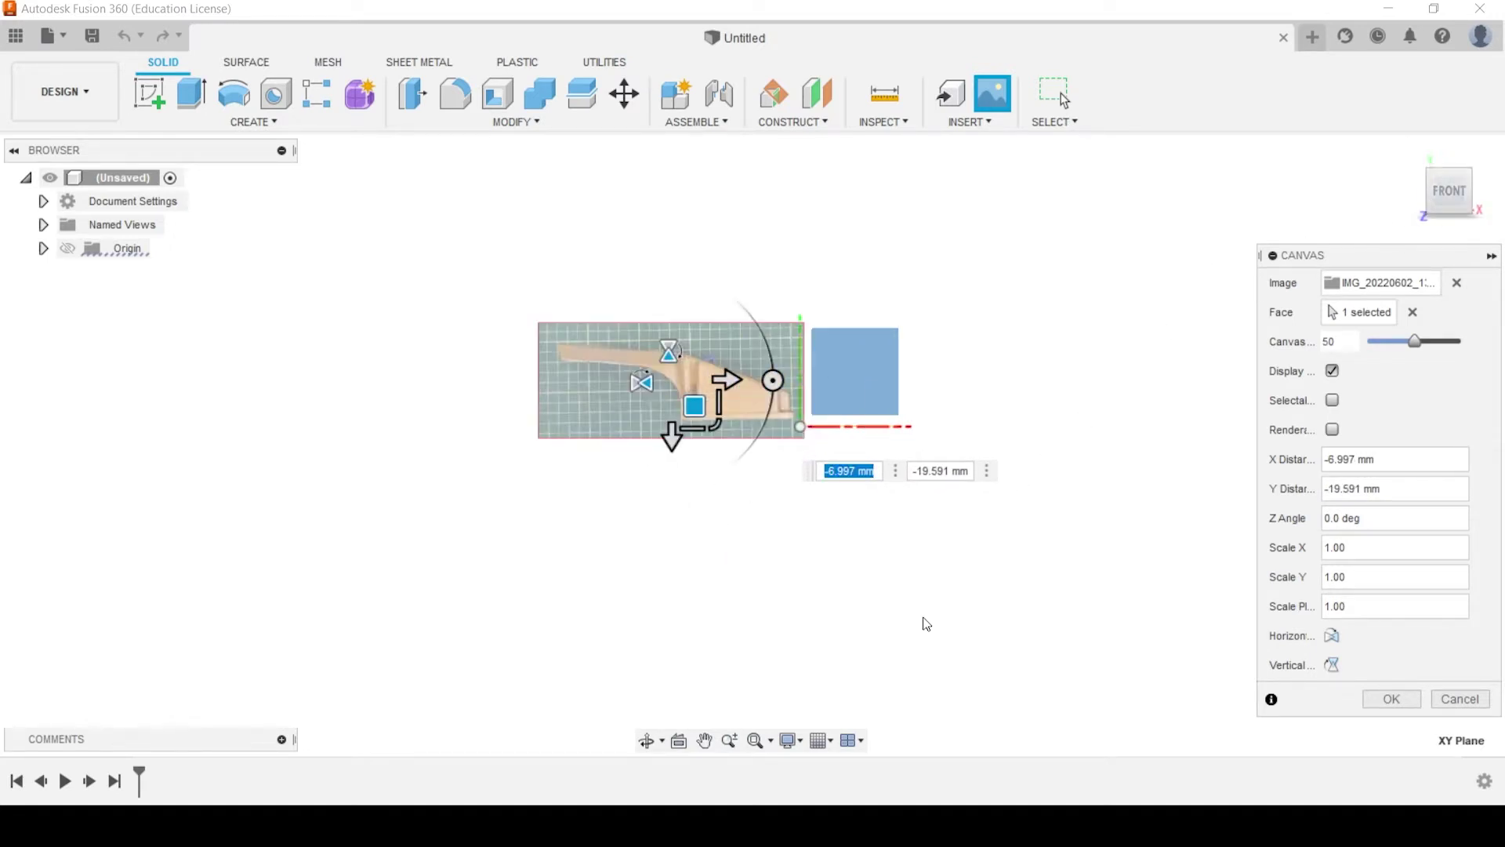
pyautogui.click(1392, 697)
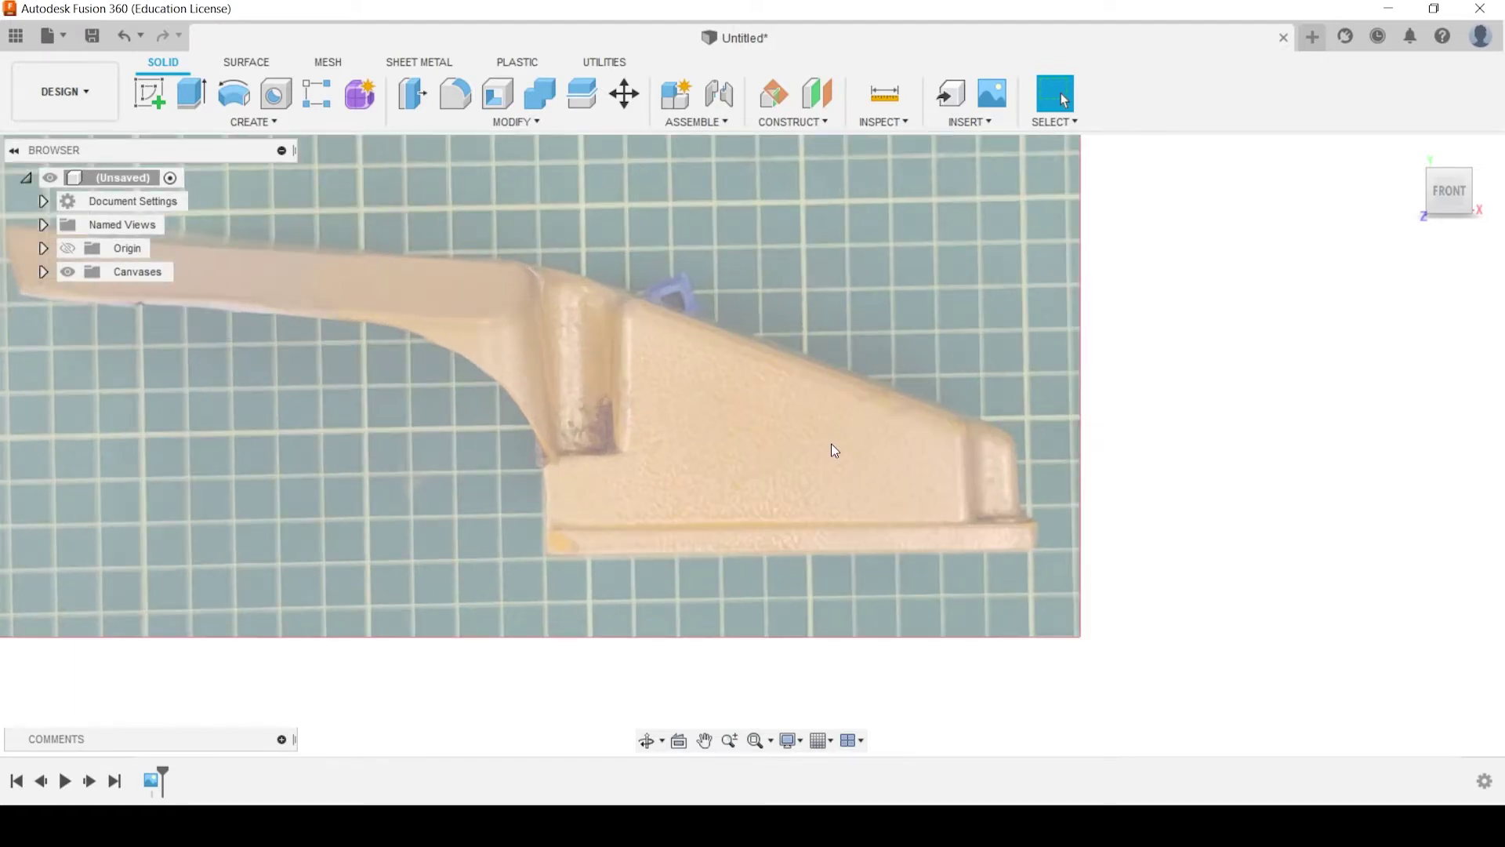
# Calibrate the side-view photo to 110 mm between the base's lower-right and lower-left corners
pyautogui.scroll(-5, 831, 444)
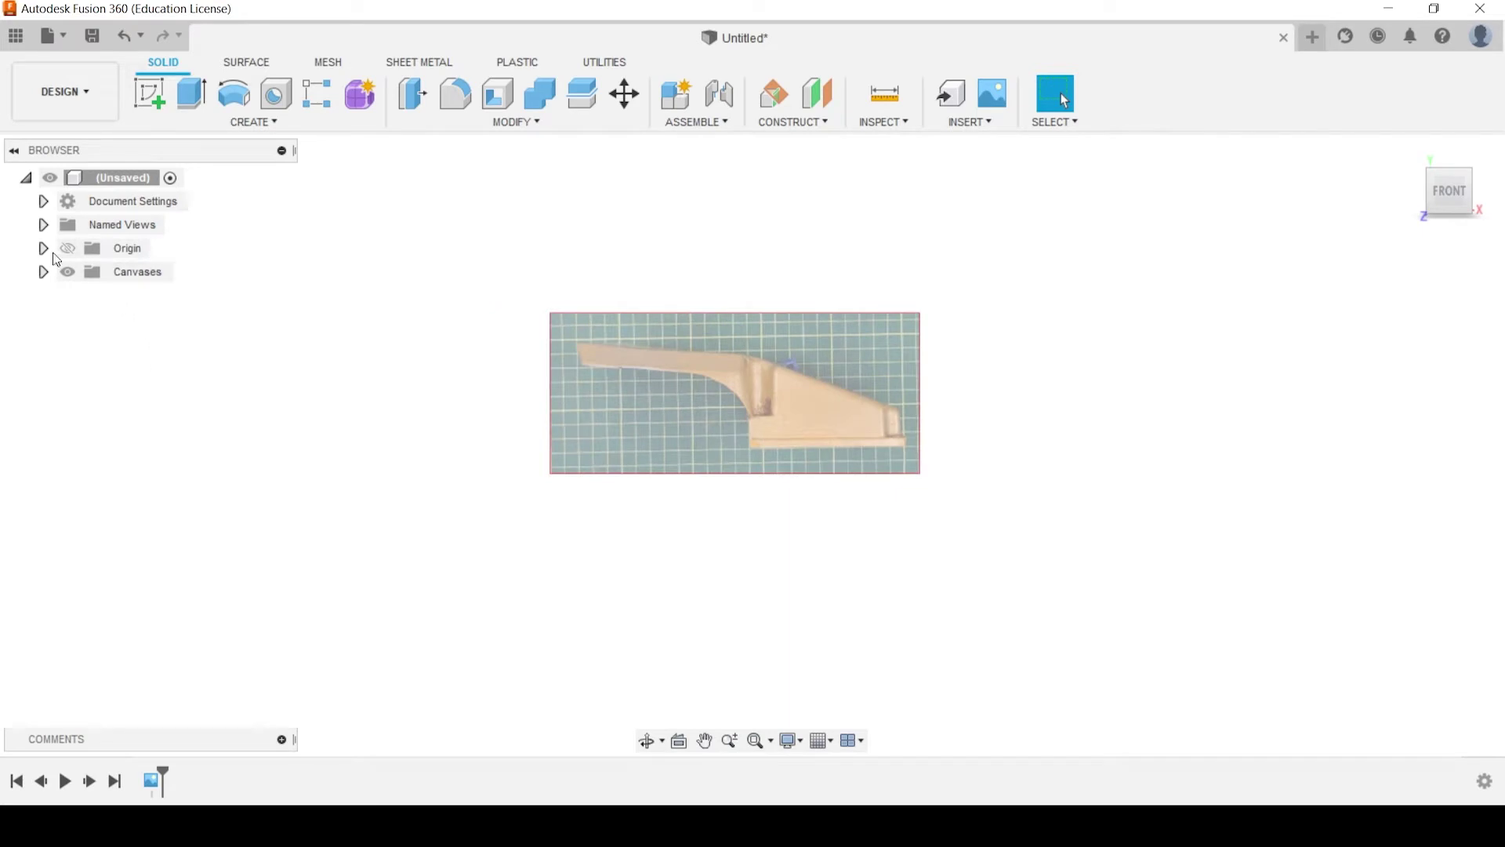
pyautogui.click(43, 271)
pyautogui.click(139, 299)
pyautogui.rightClick(143, 304)
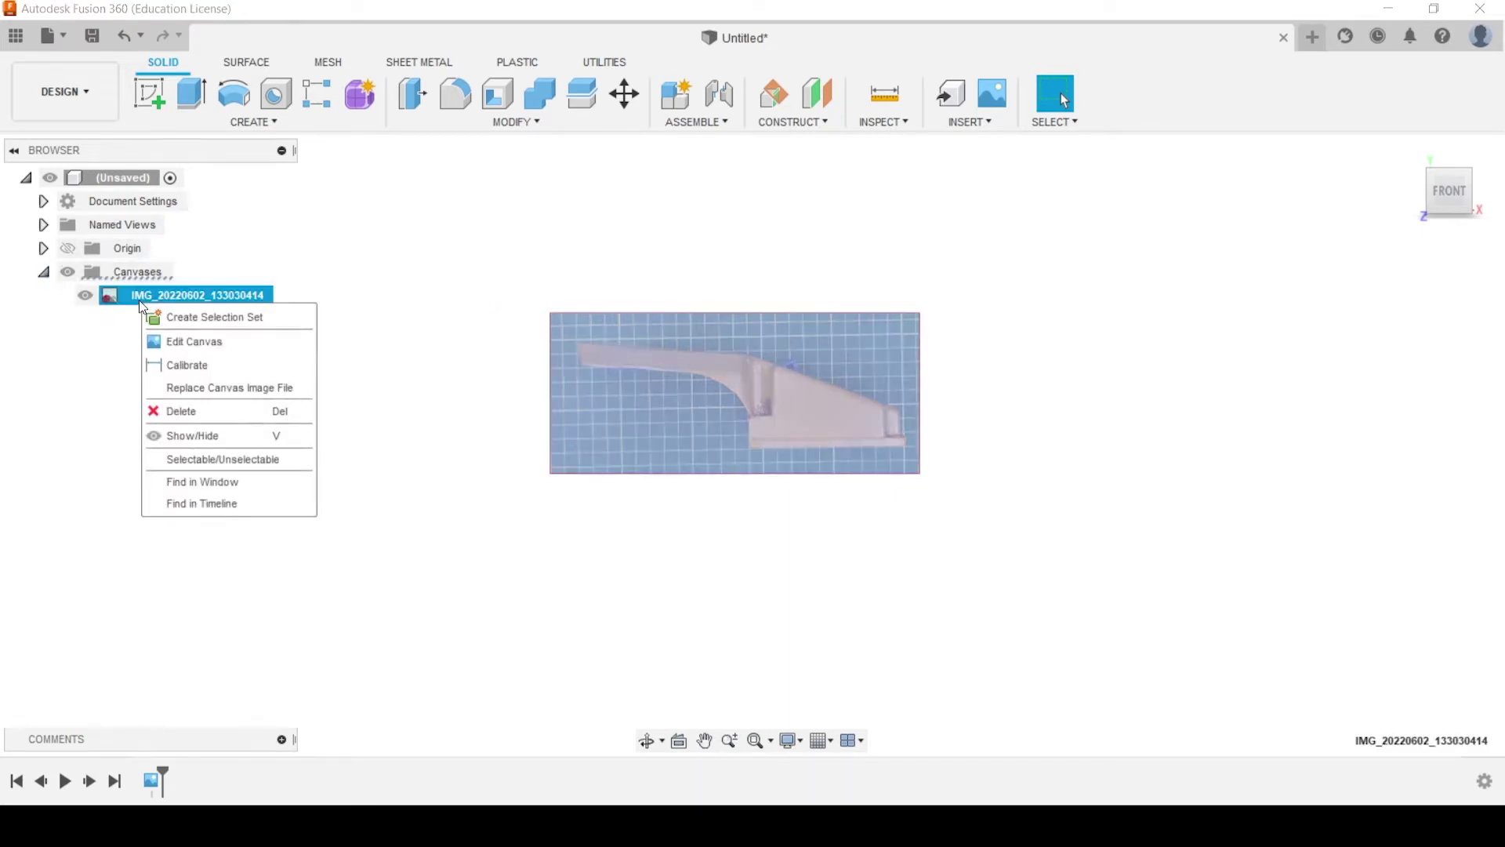
pyautogui.click(176, 364)
pyautogui.scroll(4, 932, 467)
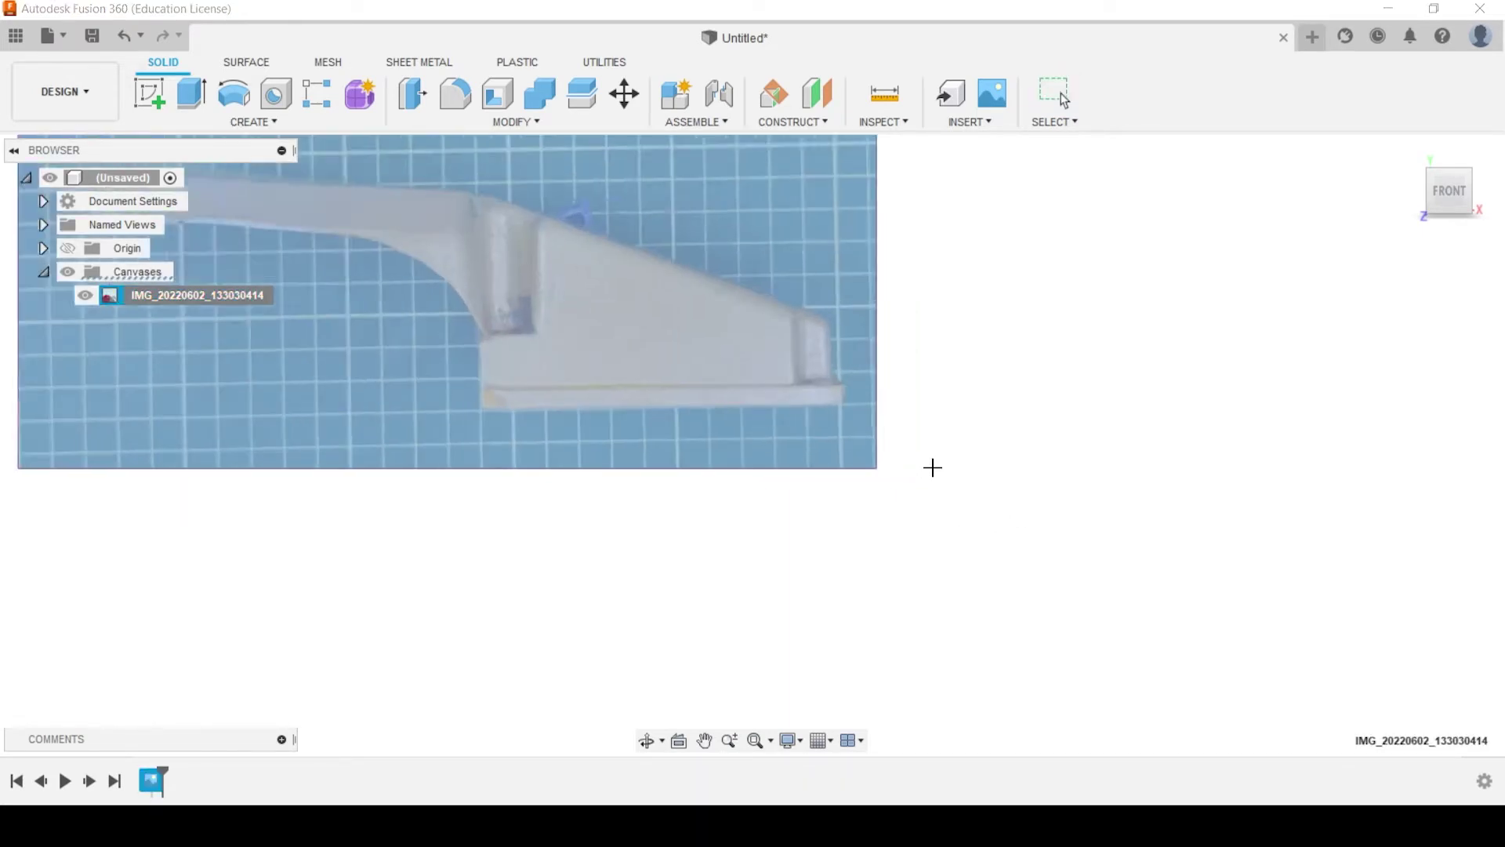
pyautogui.scroll(3, 805, 402)
pyautogui.click(864, 417)
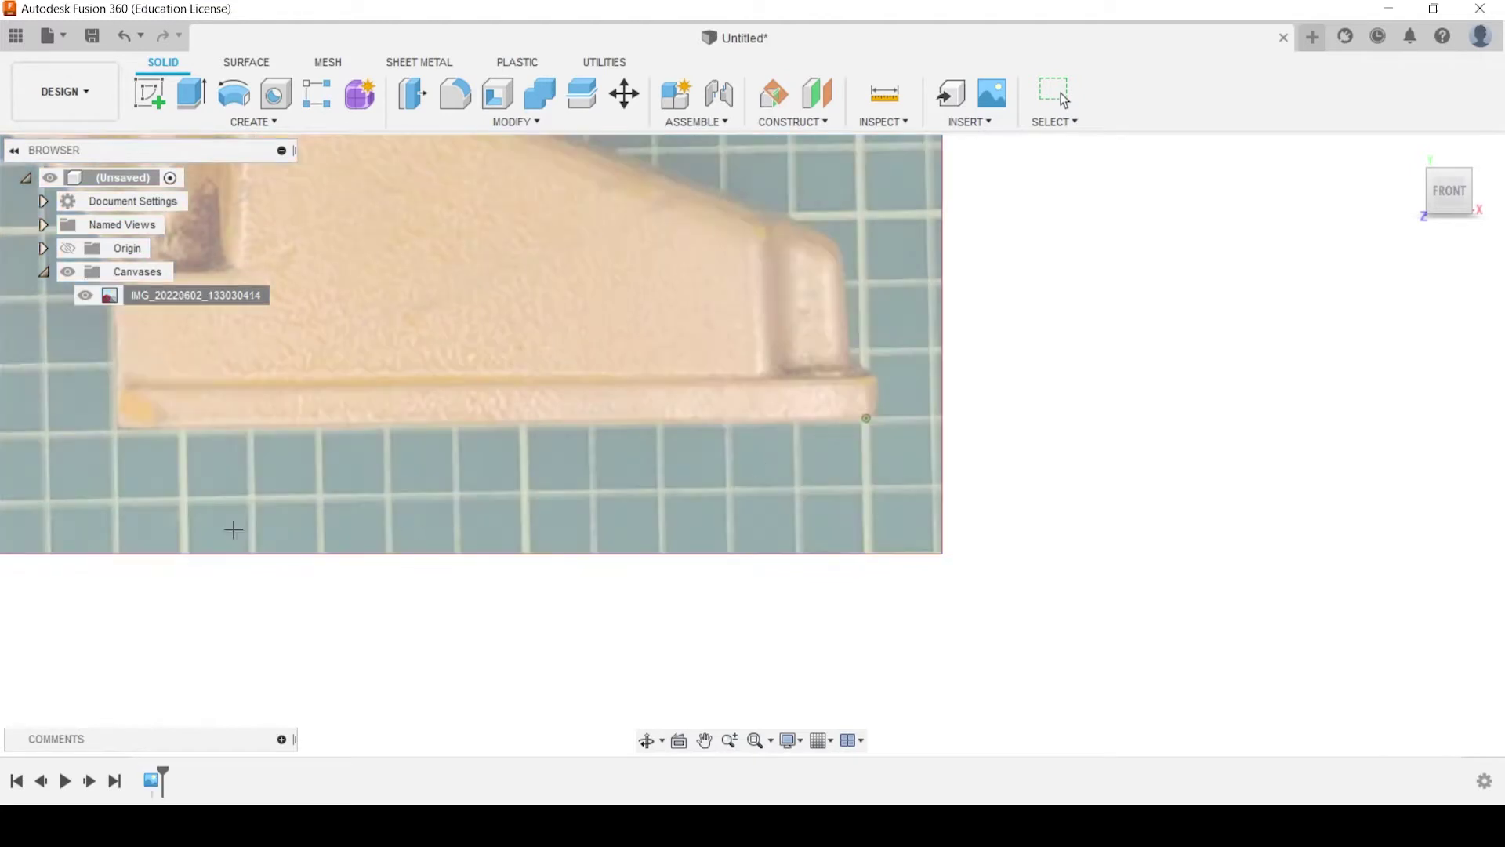
pyautogui.click(117, 426)
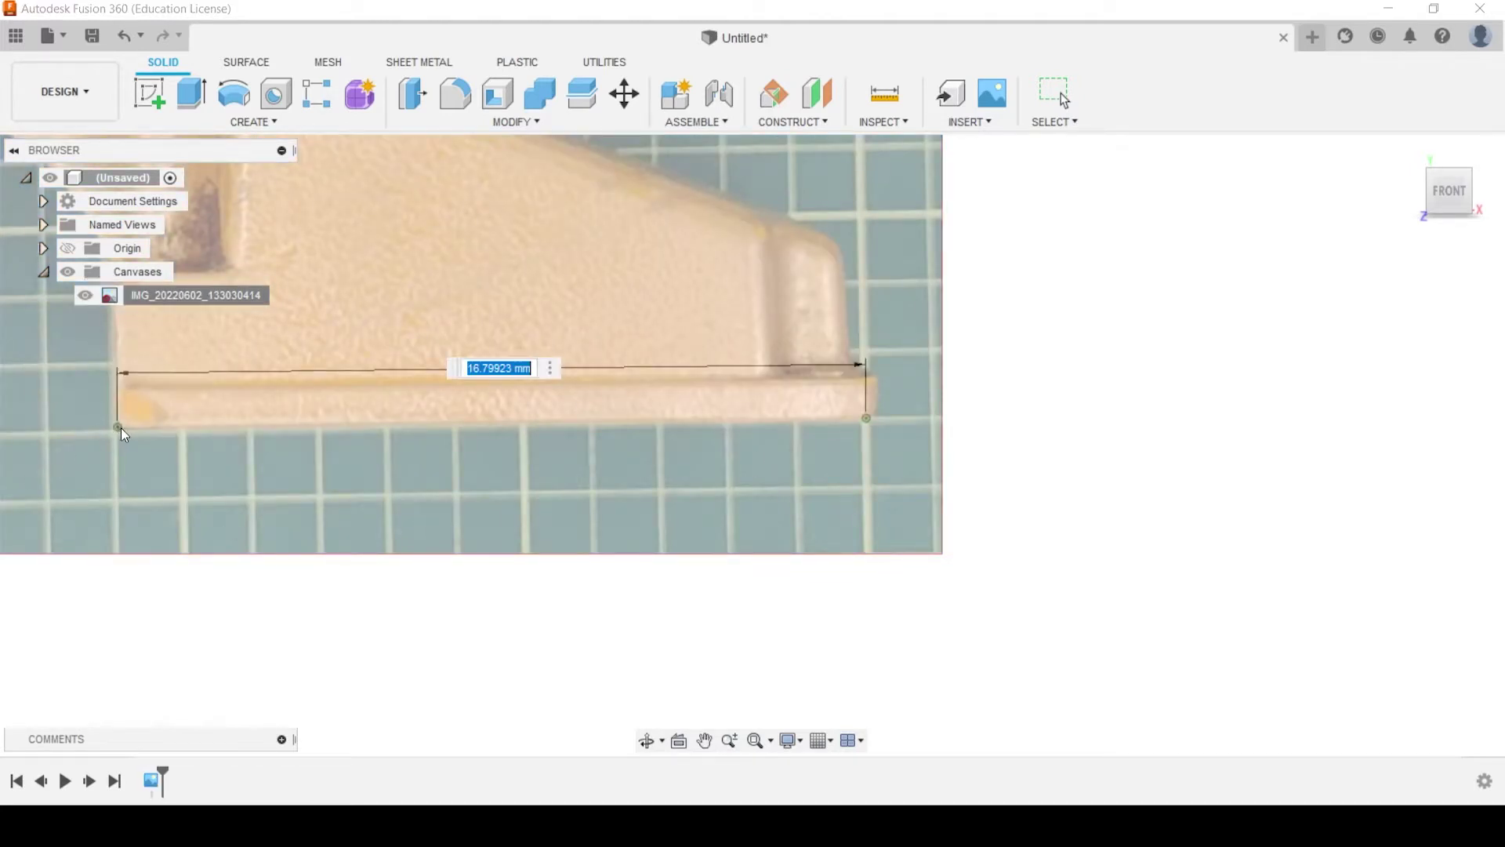
pyautogui.write('110')
pyautogui.press('Return')
pyautogui.scroll(-10, 924, 477)
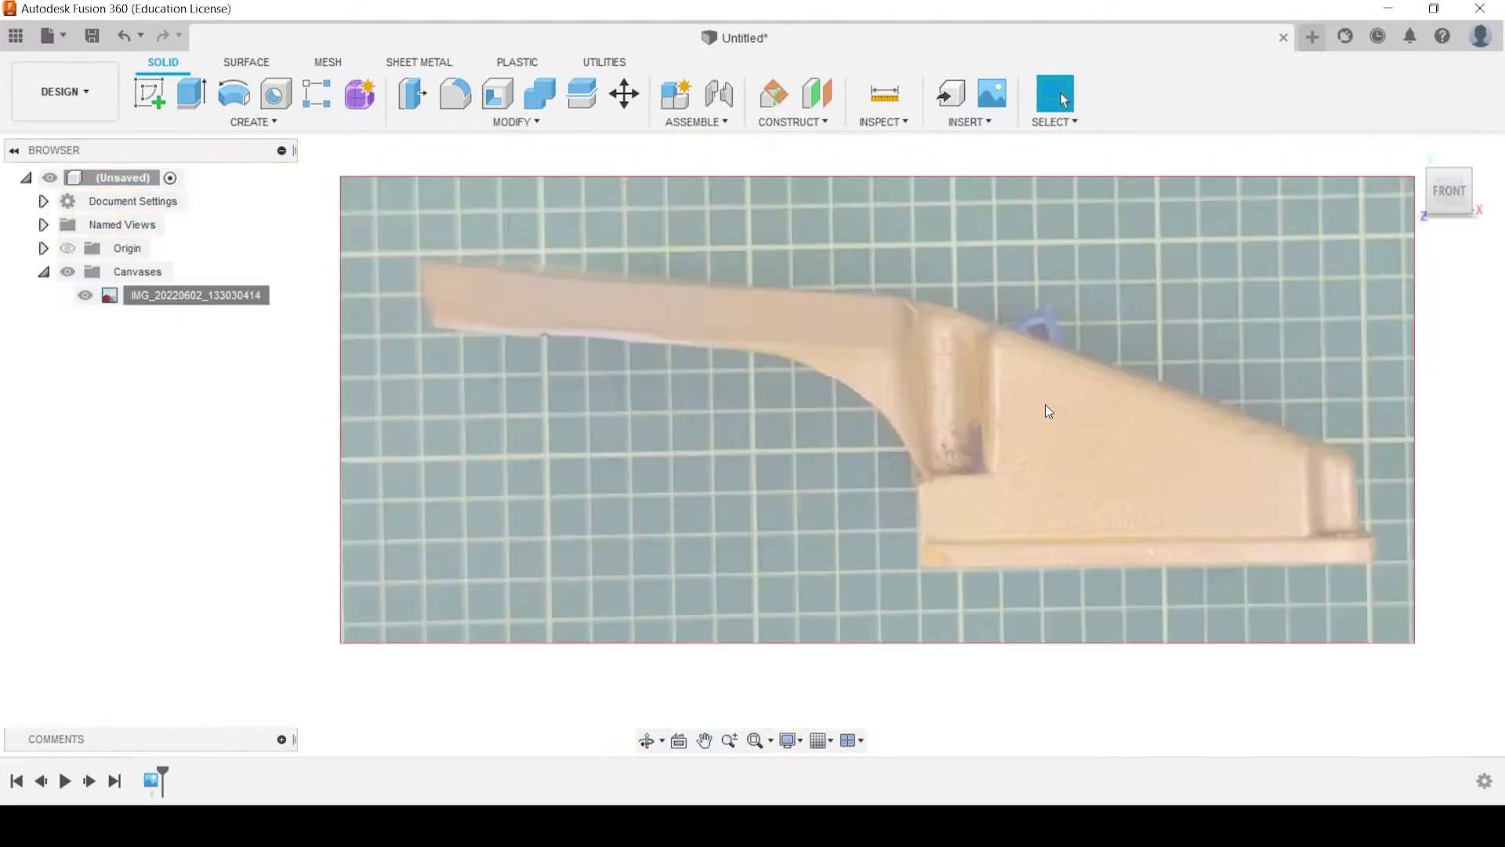
pyautogui.scroll(-5, 1049, 411)
pyautogui.scroll(6, 890, 439)
pyautogui.scroll(-6, 893, 431)
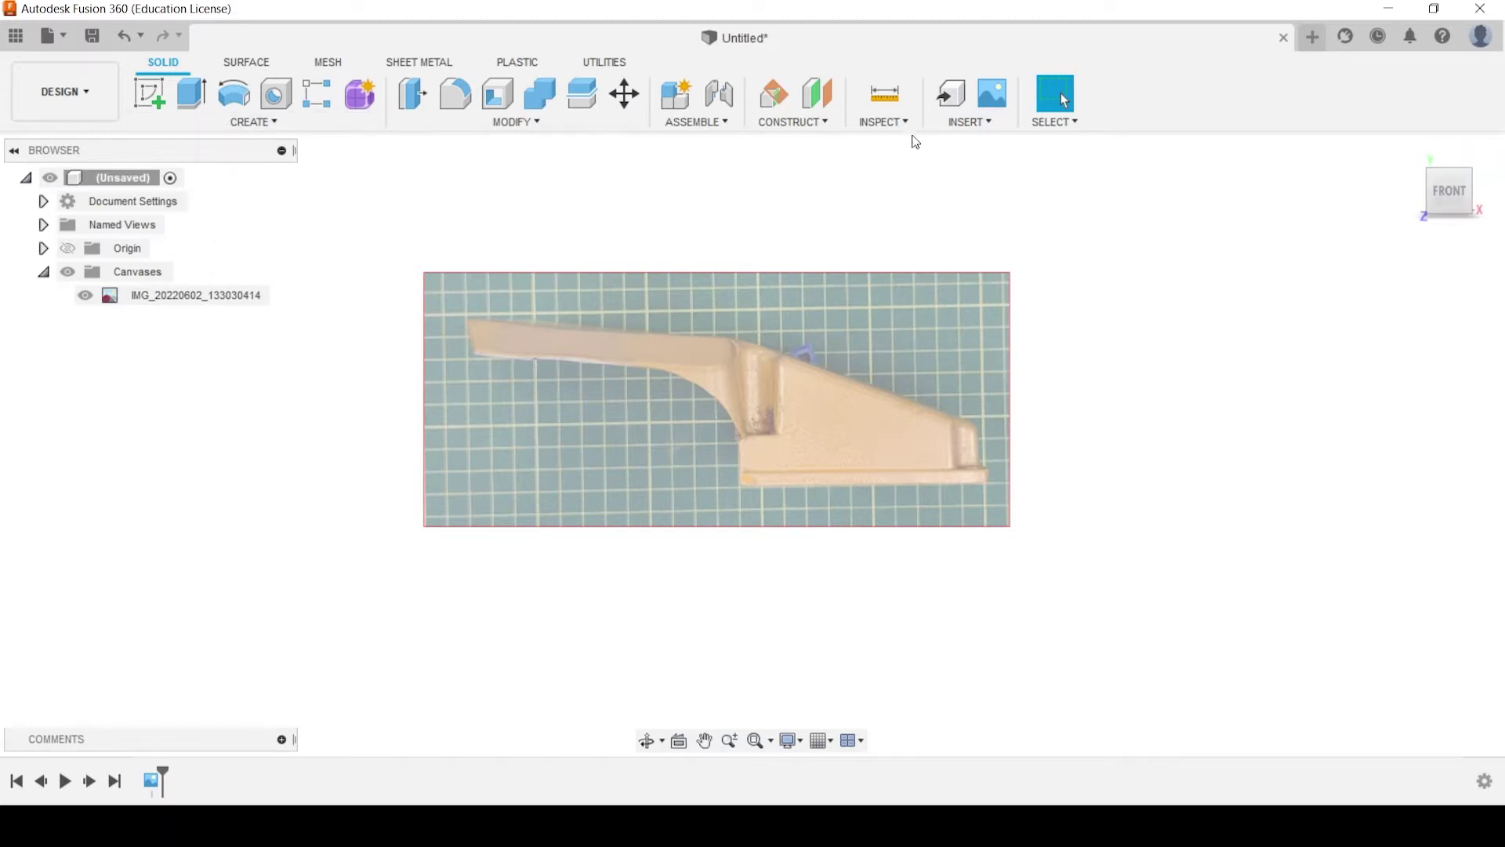
# Insert the top-view photo from the computer as a canvas on the XZ plane
pyautogui.click(986, 121)
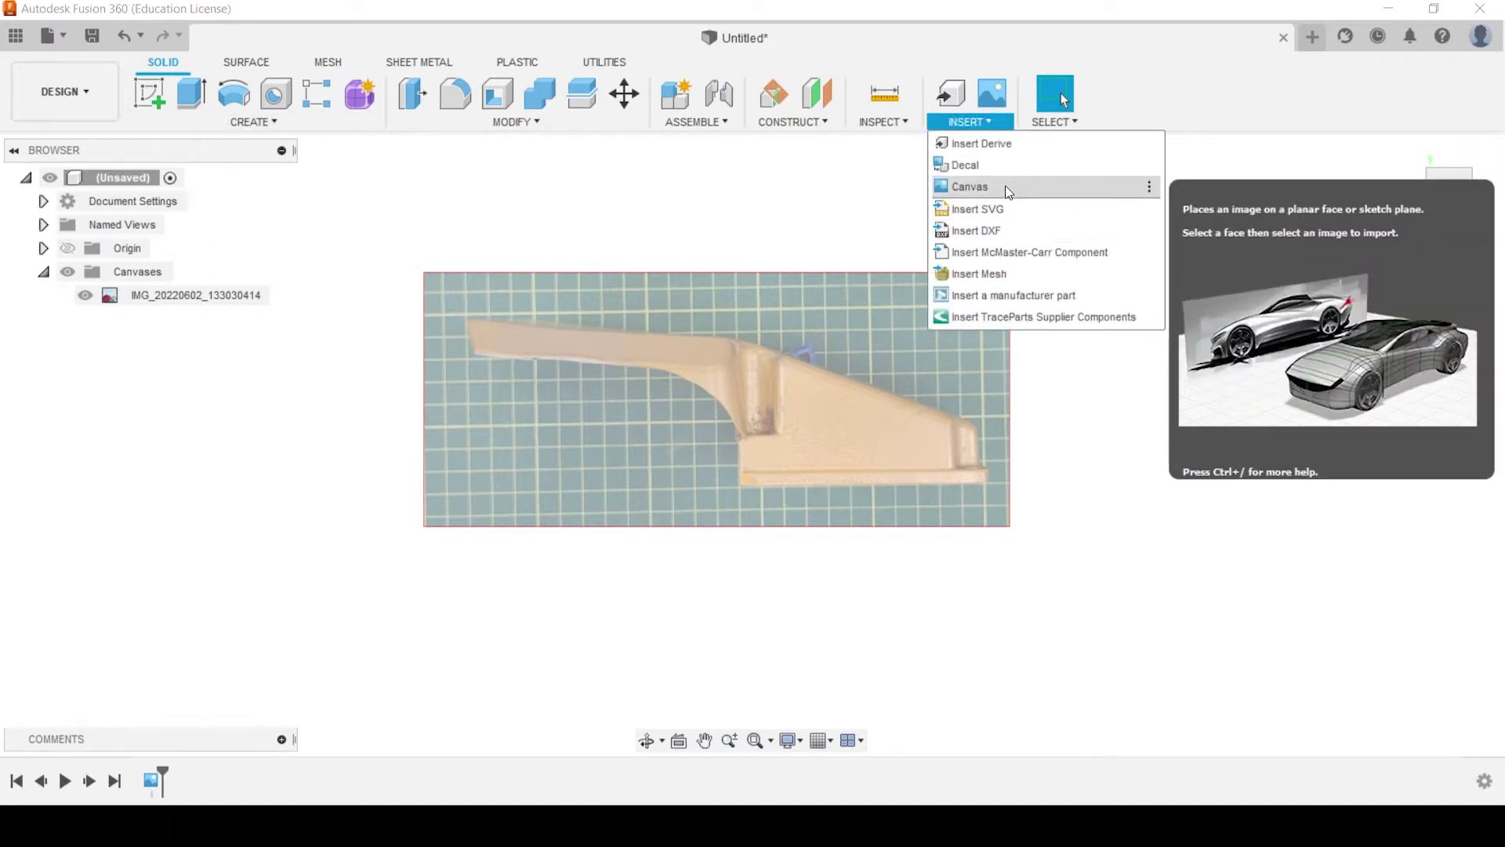
pyautogui.click(1006, 187)
pyautogui.click(537, 607)
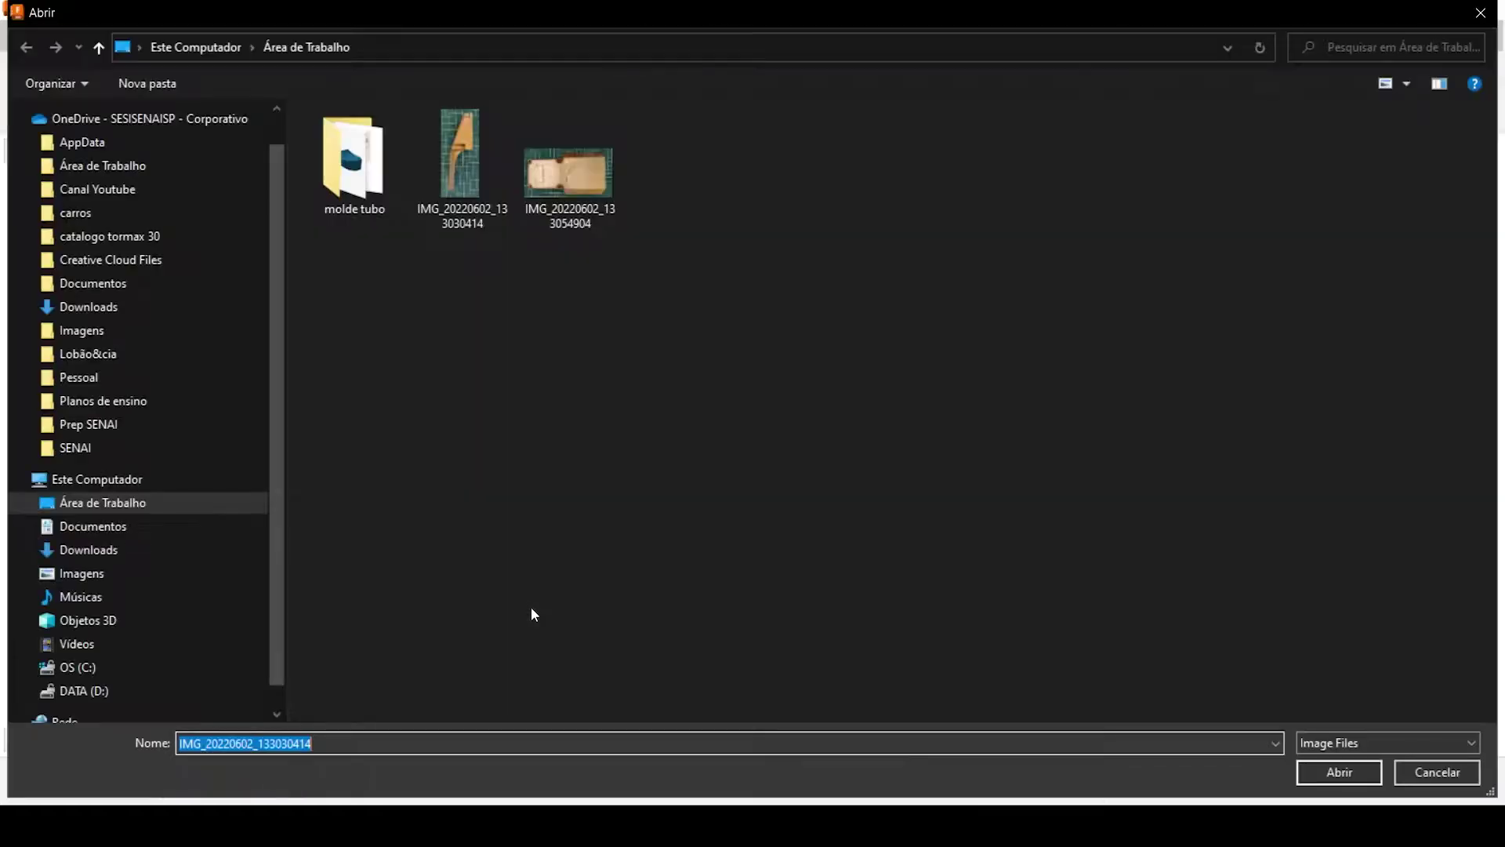
pyautogui.click(554, 187)
pyautogui.doubleClick(551, 185)
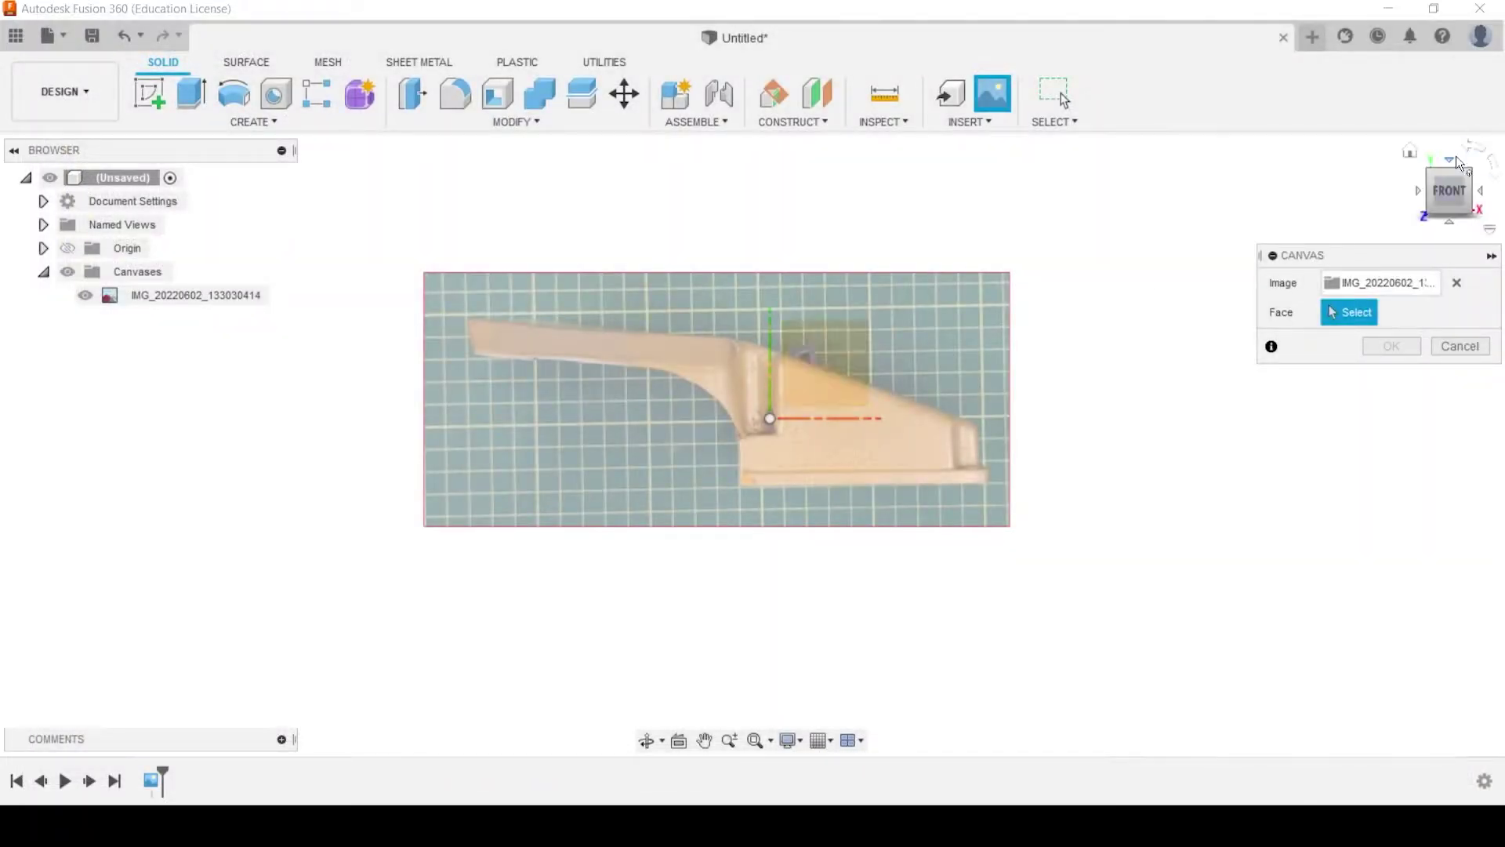
pyautogui.click(1448, 158)
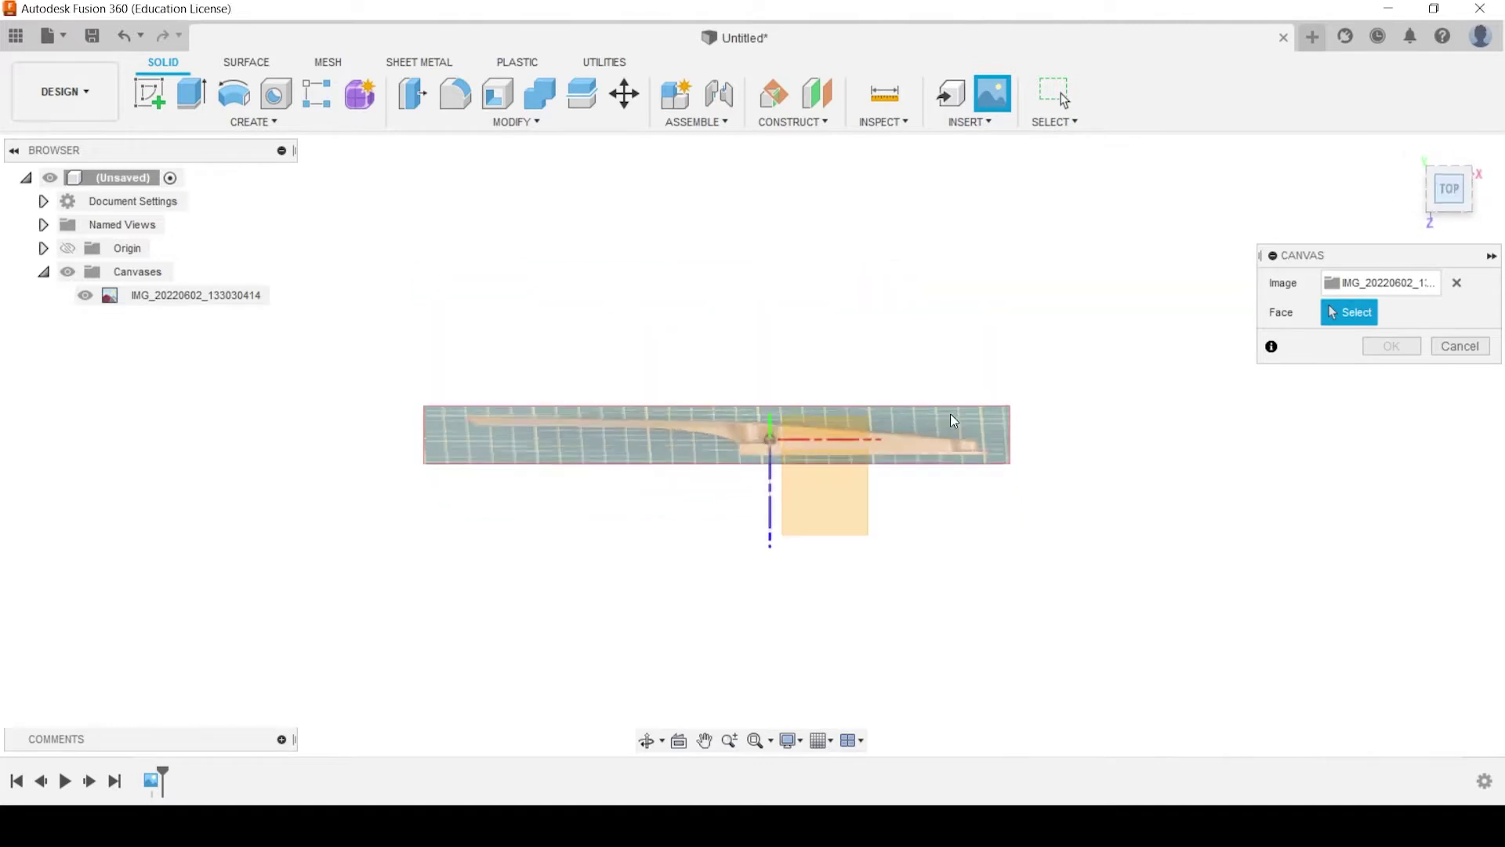
pyautogui.click(844, 505)
# Enlarge the top-view photo and rotate it to 180°, bringing the housing's right half into view
pyautogui.moveTo(872, 445); pyautogui.dragTo(771, 335)
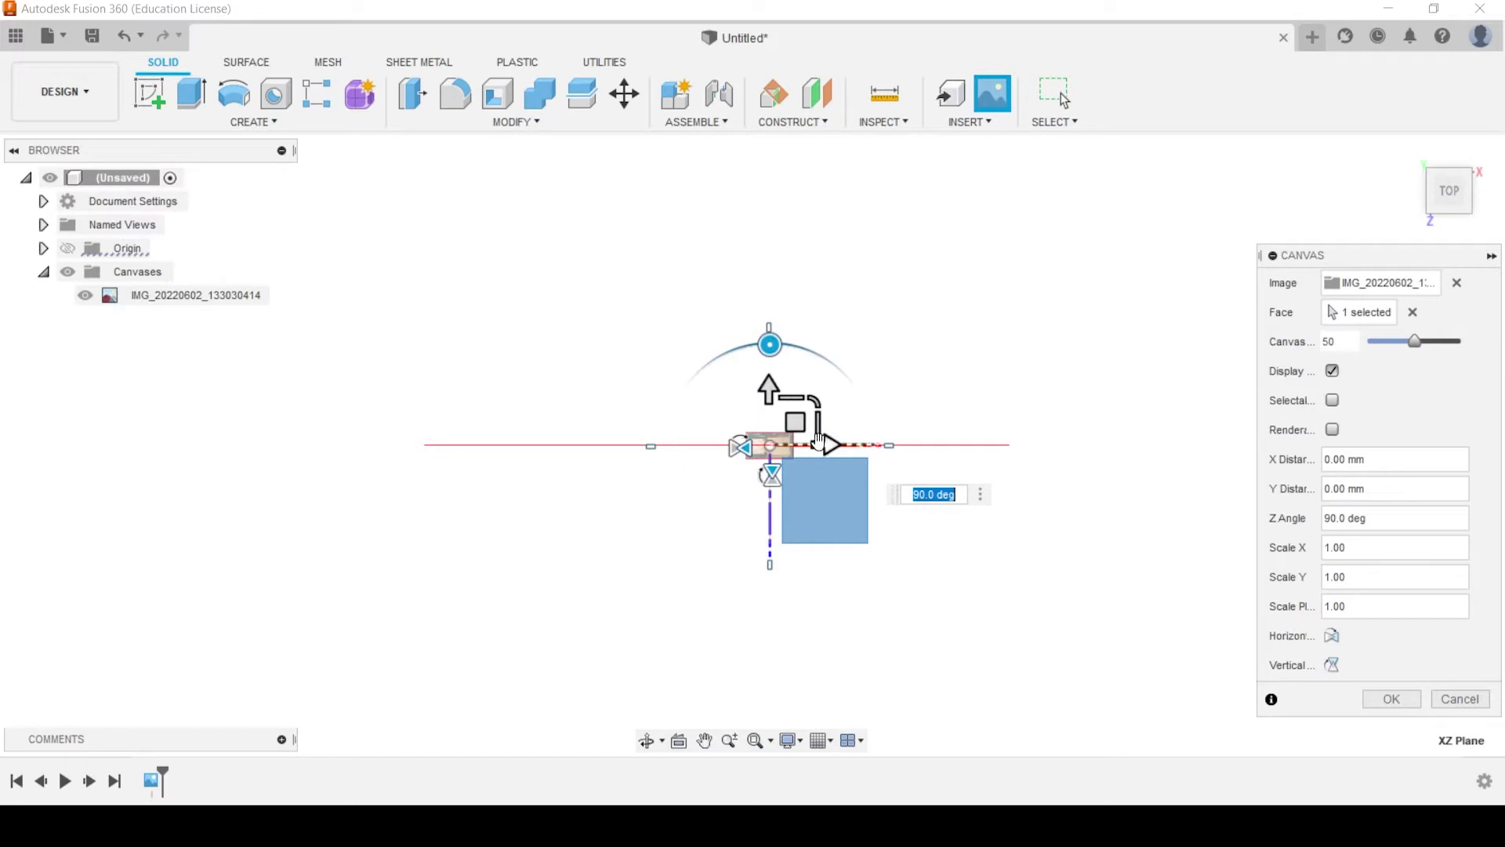
pyautogui.moveTo(815, 400); pyautogui.dragTo(980, 279)
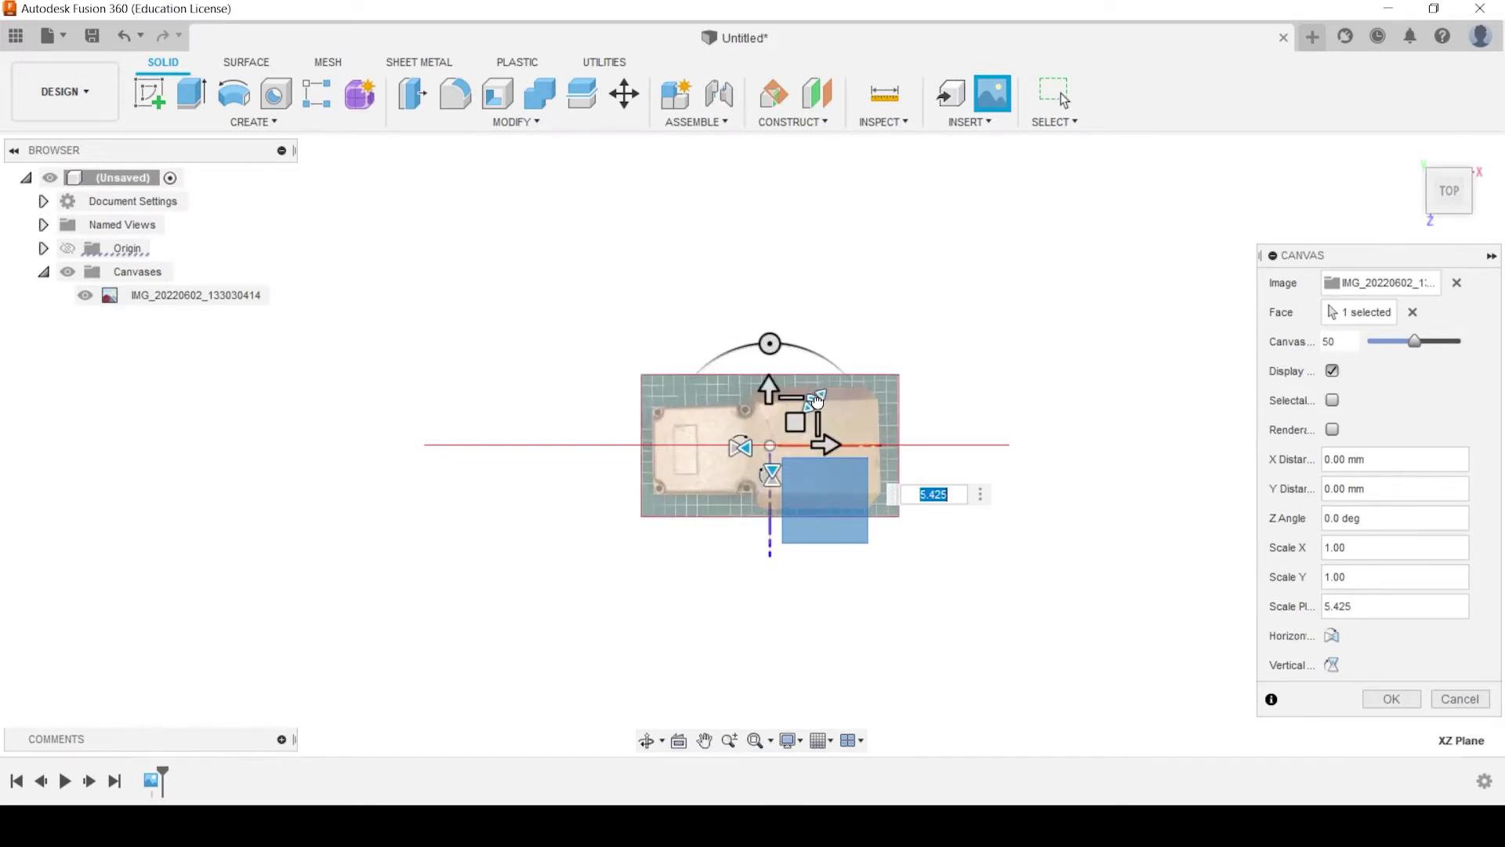
pyautogui.moveTo(814, 400); pyautogui.dragTo(862, 346)
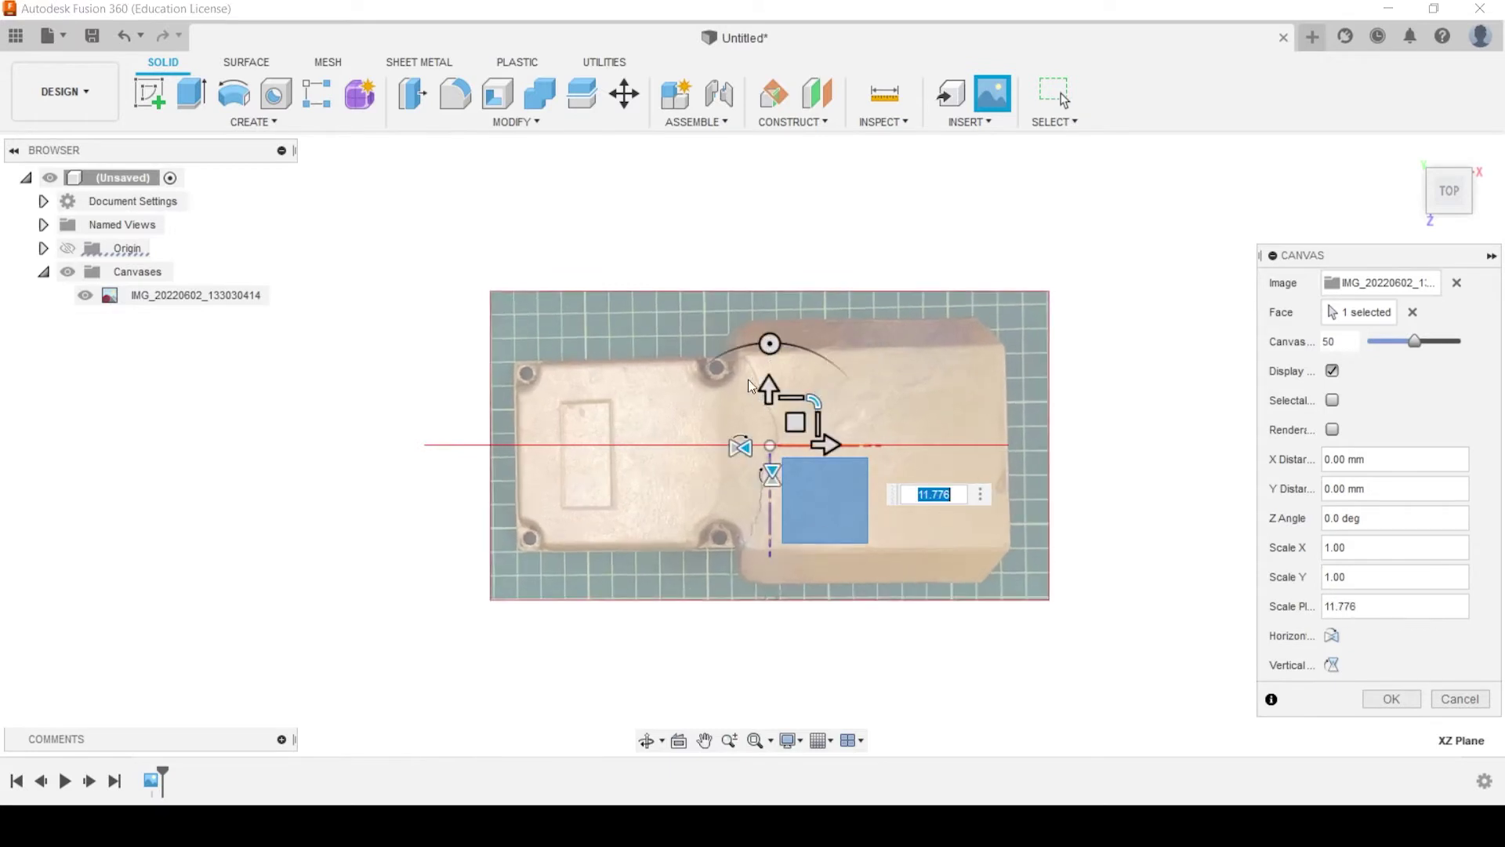
pyautogui.moveTo(768, 343); pyautogui.dragTo(776, 609)
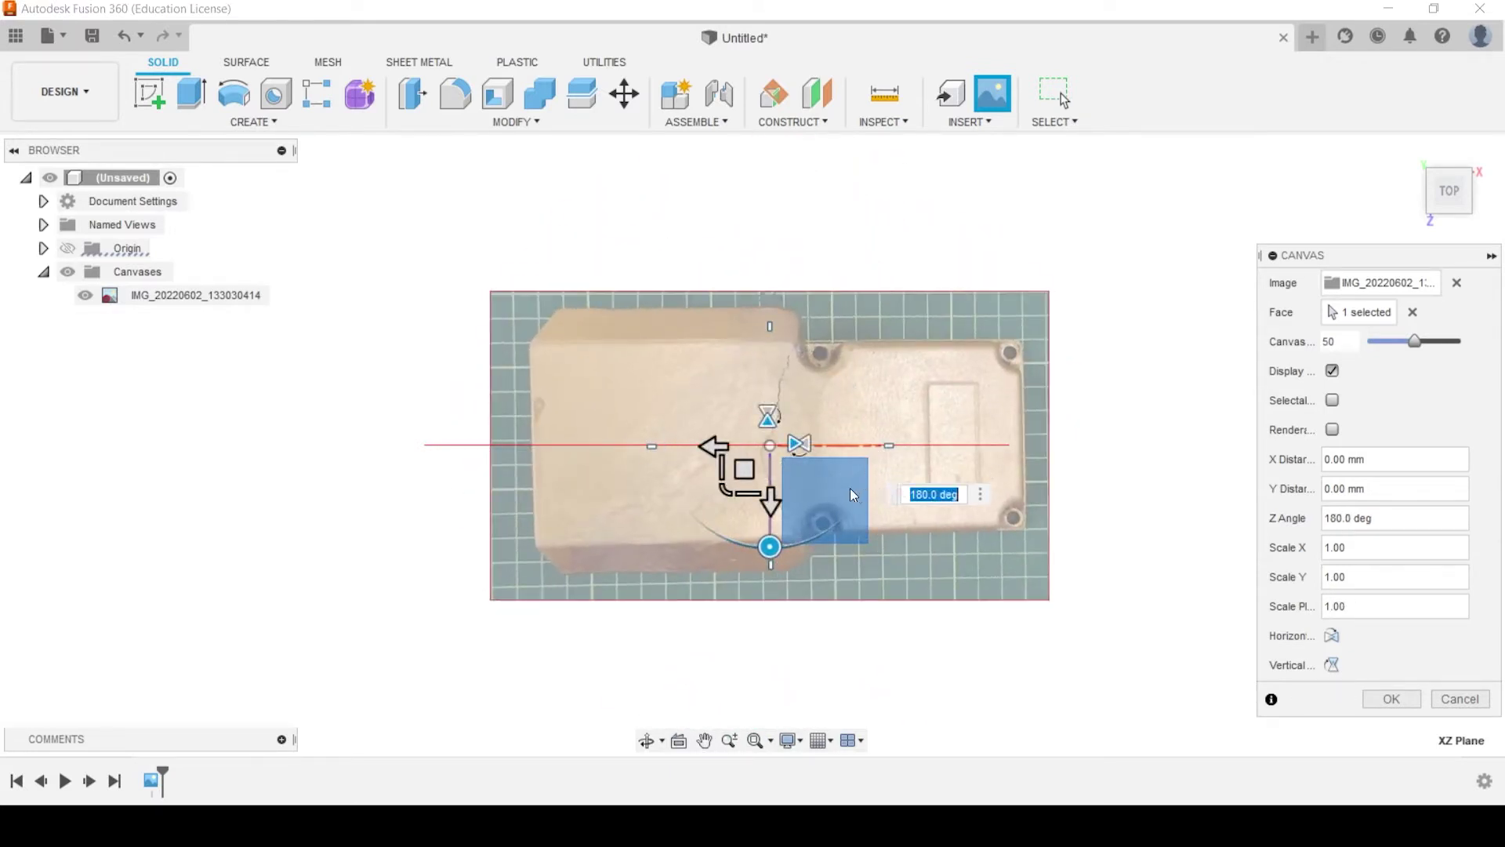
pyautogui.scroll(2, 1072, 397)
pyautogui.scroll(1, 891, 392)
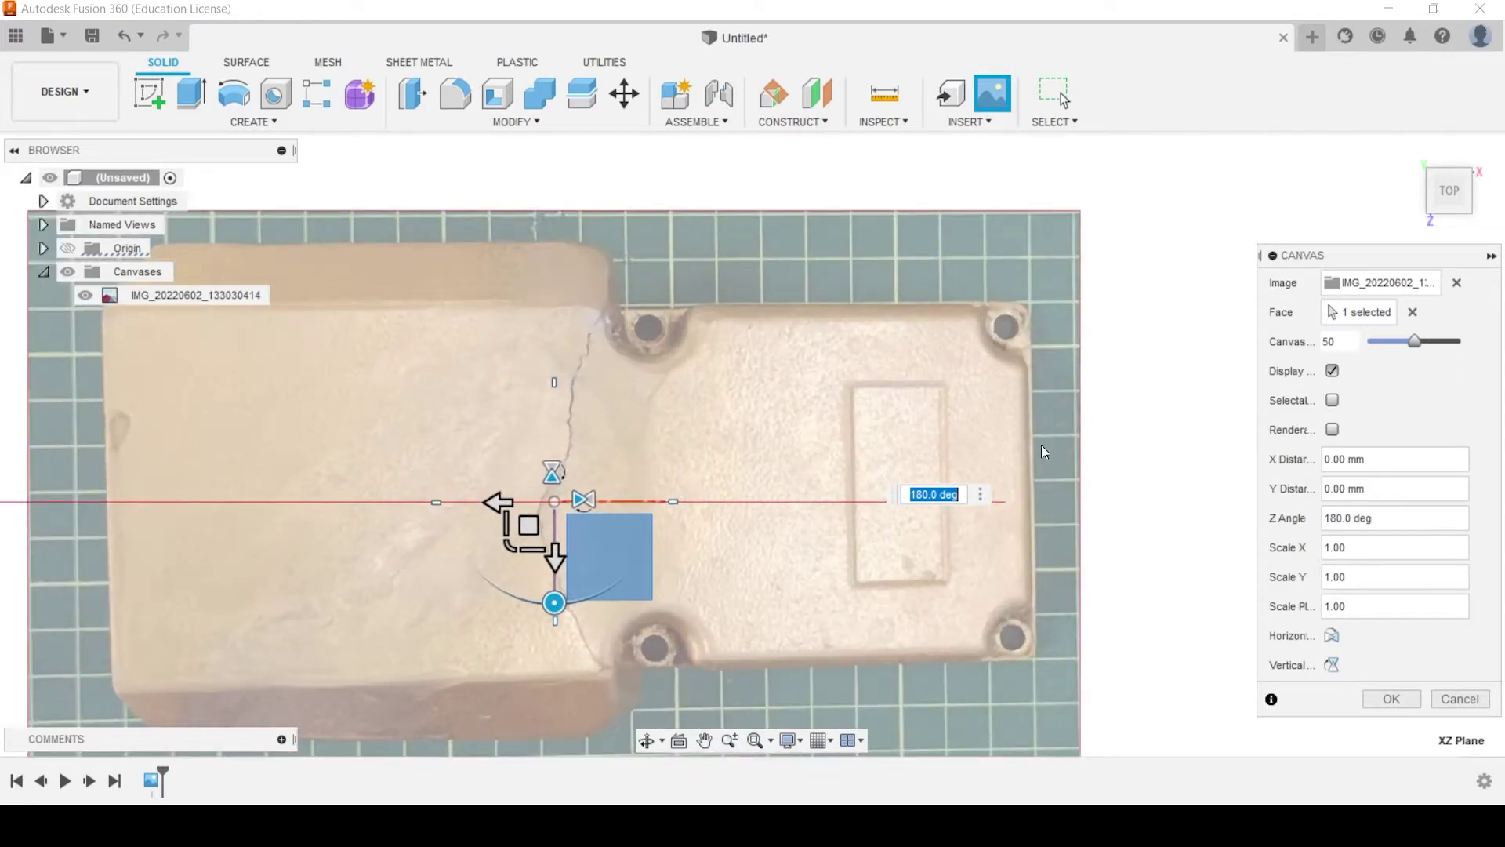
pyautogui.moveTo(1041, 452); pyautogui.dragTo(898, 394, button='middle')
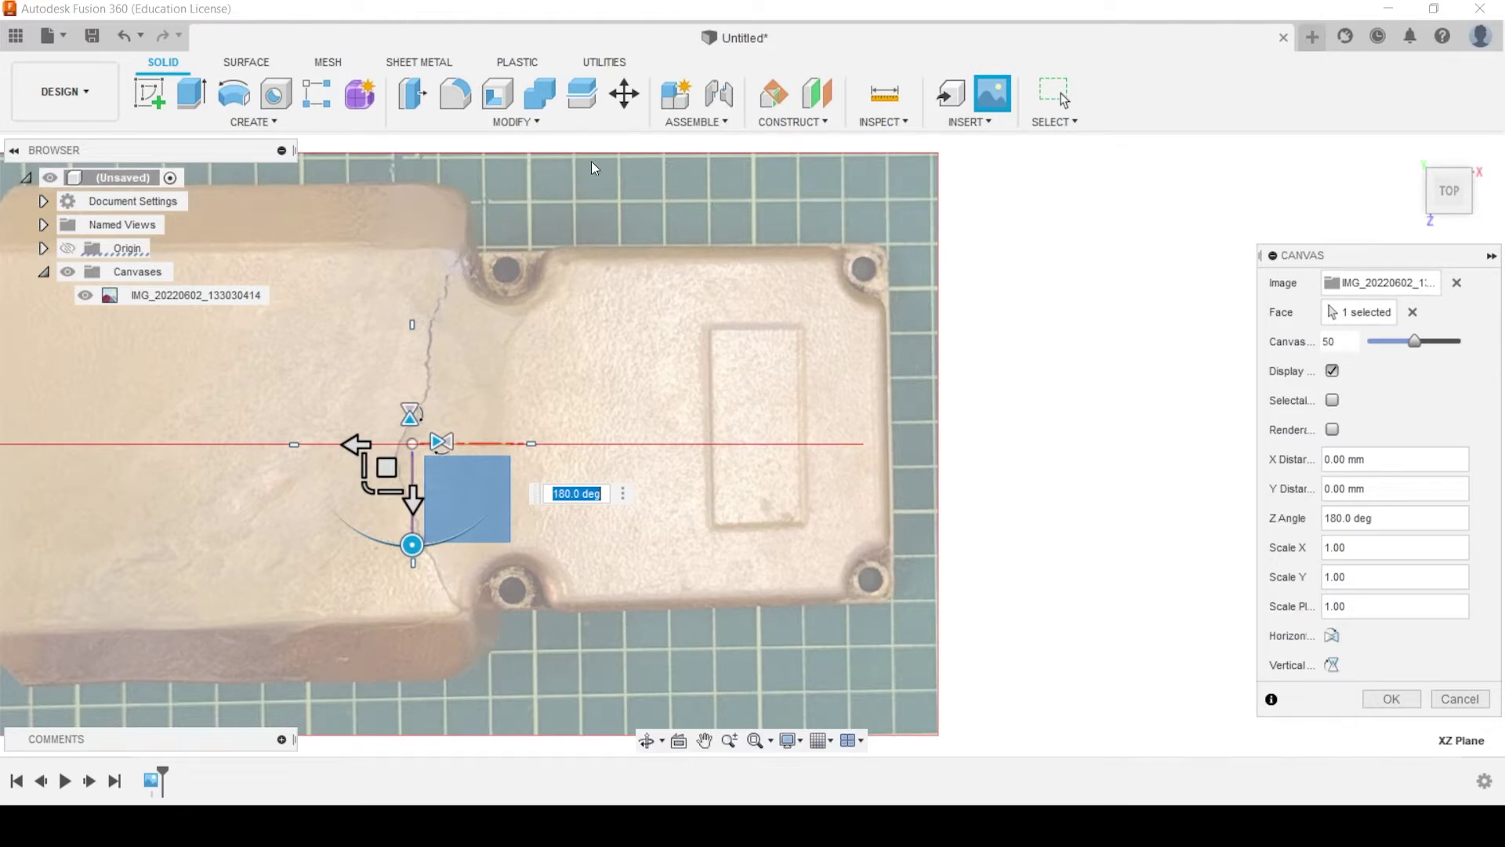
# Confirm the top-view photo, calibrate it to 10 along the housing's right edge, and show the origin
pyautogui.click(1391, 698)
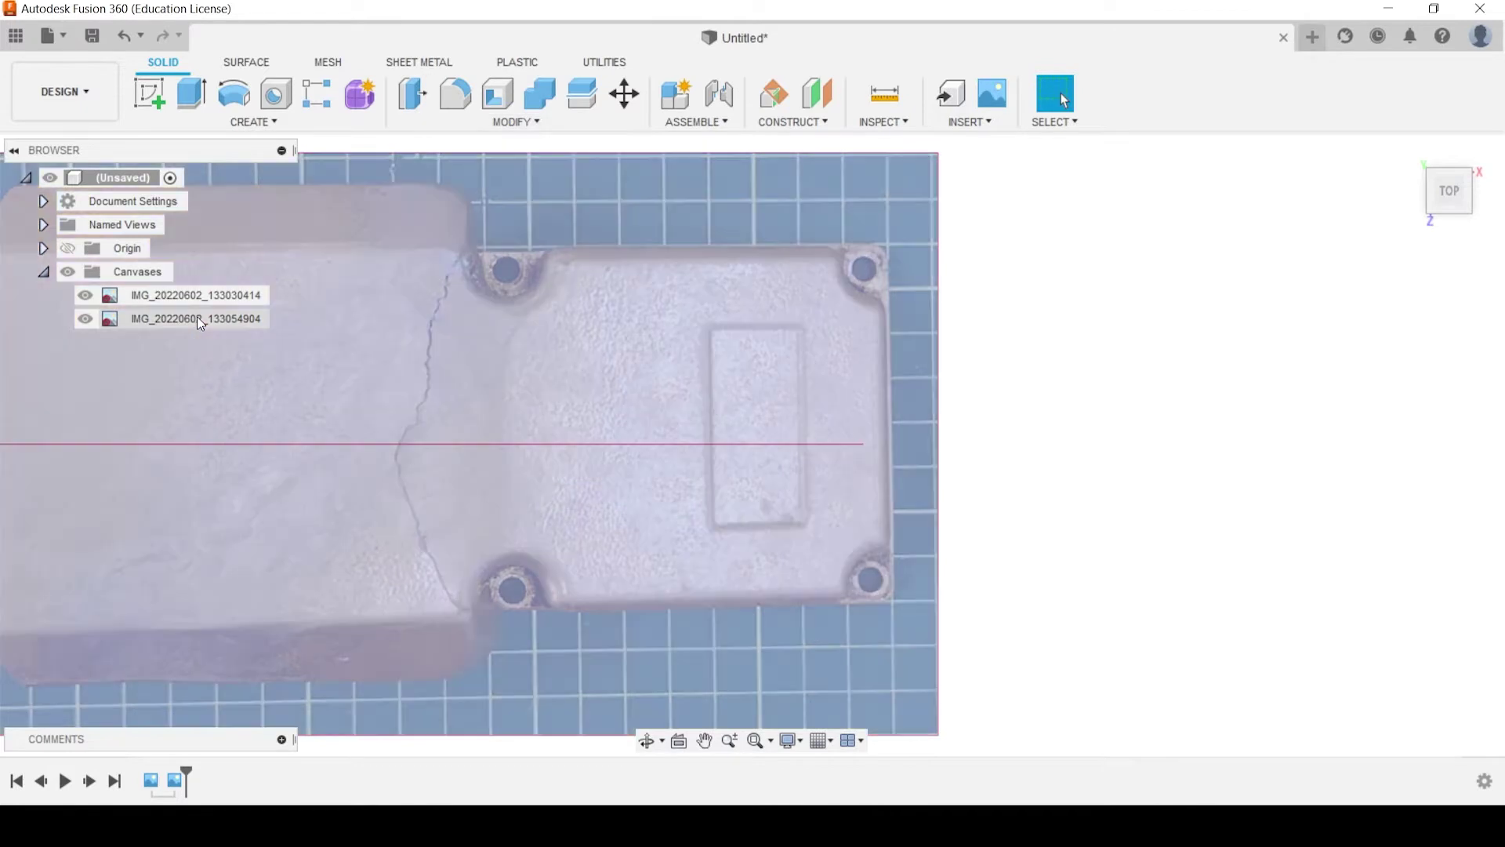
pyautogui.rightClick(196, 316)
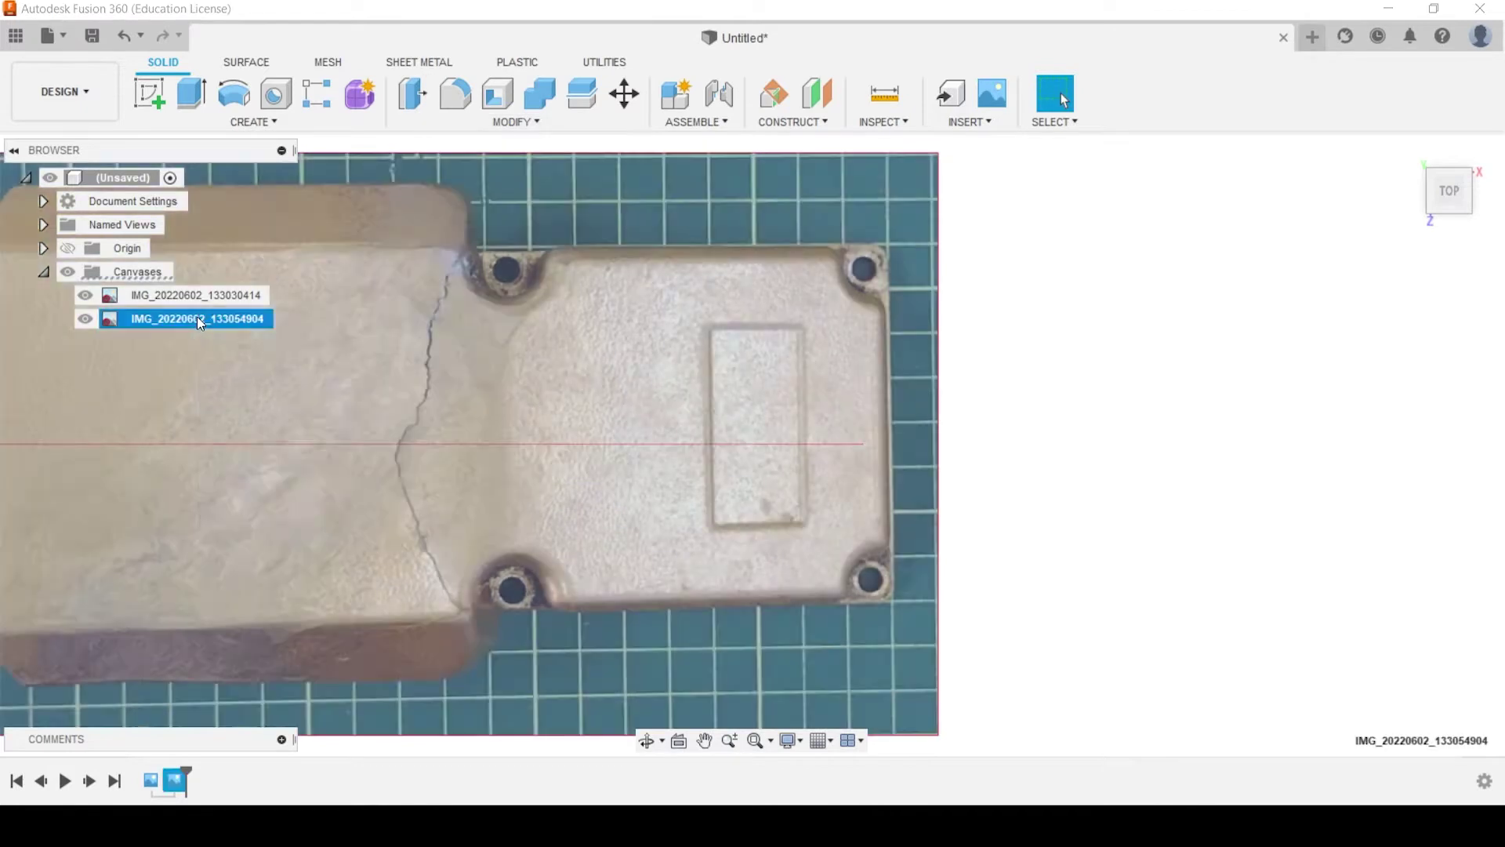
pyautogui.click(241, 380)
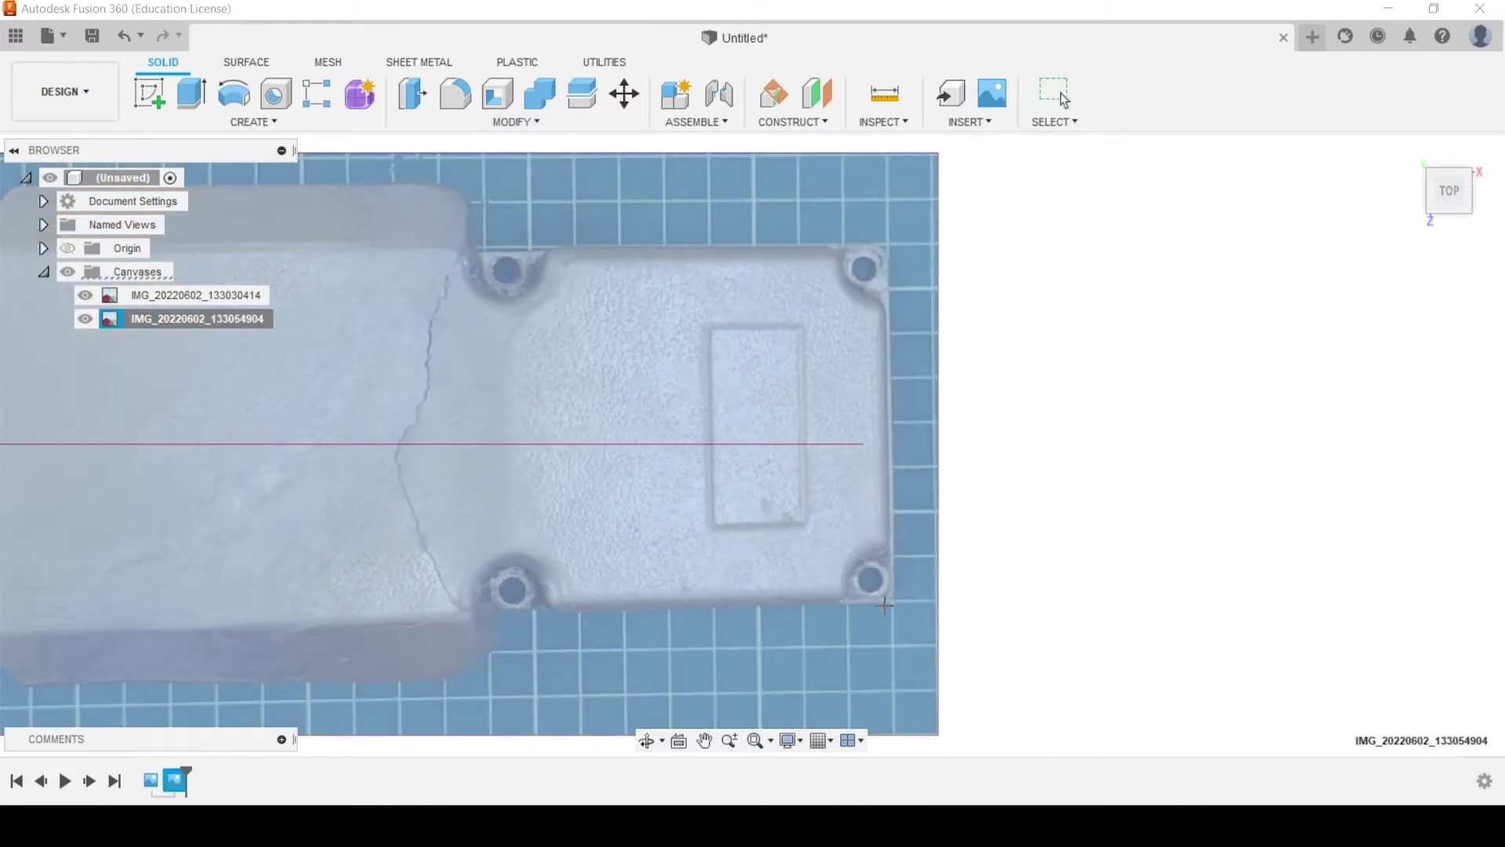
pyautogui.click(891, 603)
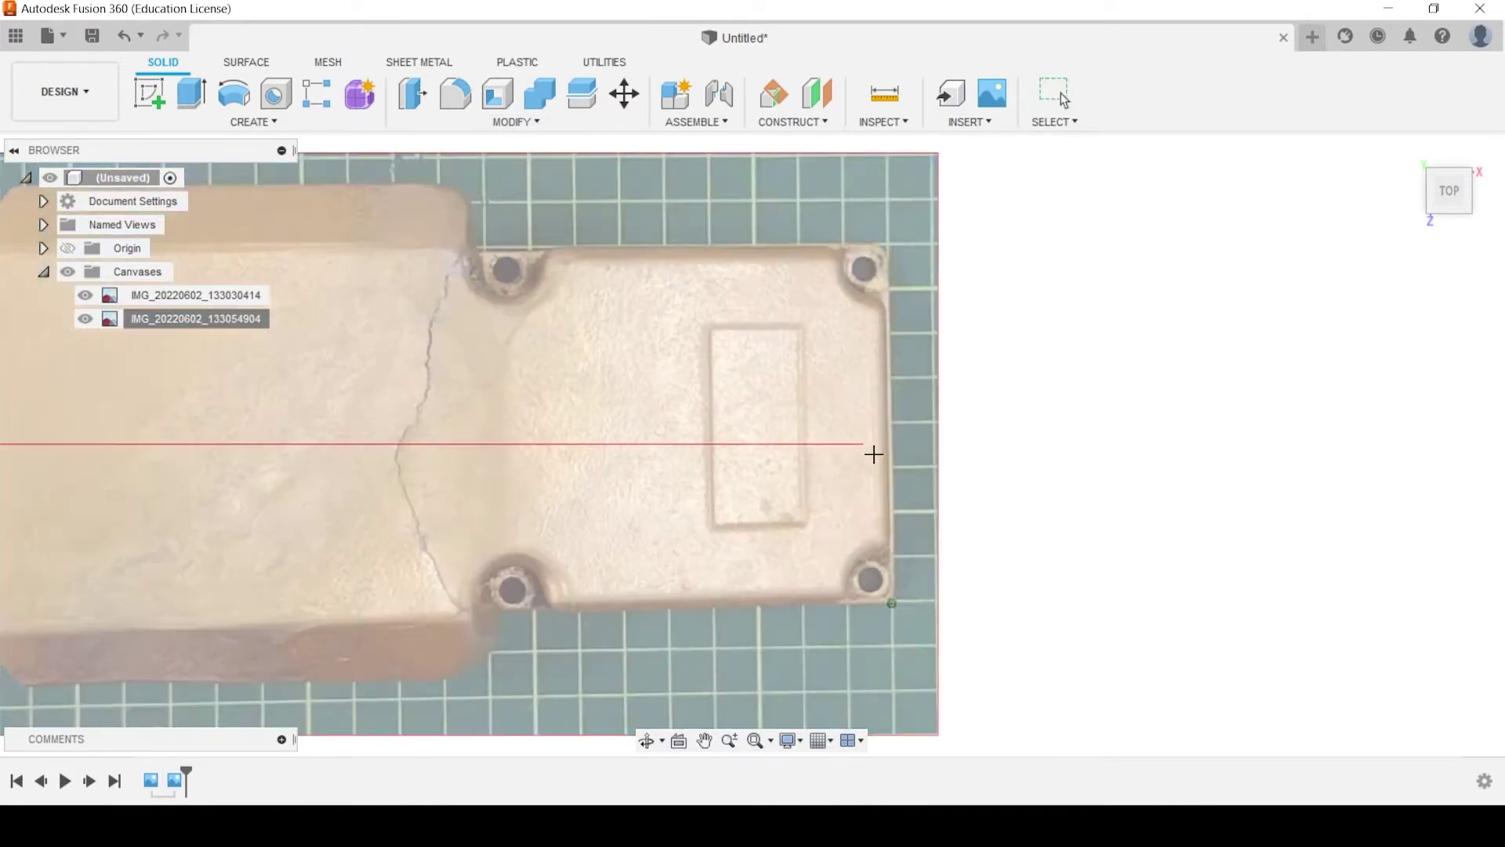
pyautogui.click(887, 243)
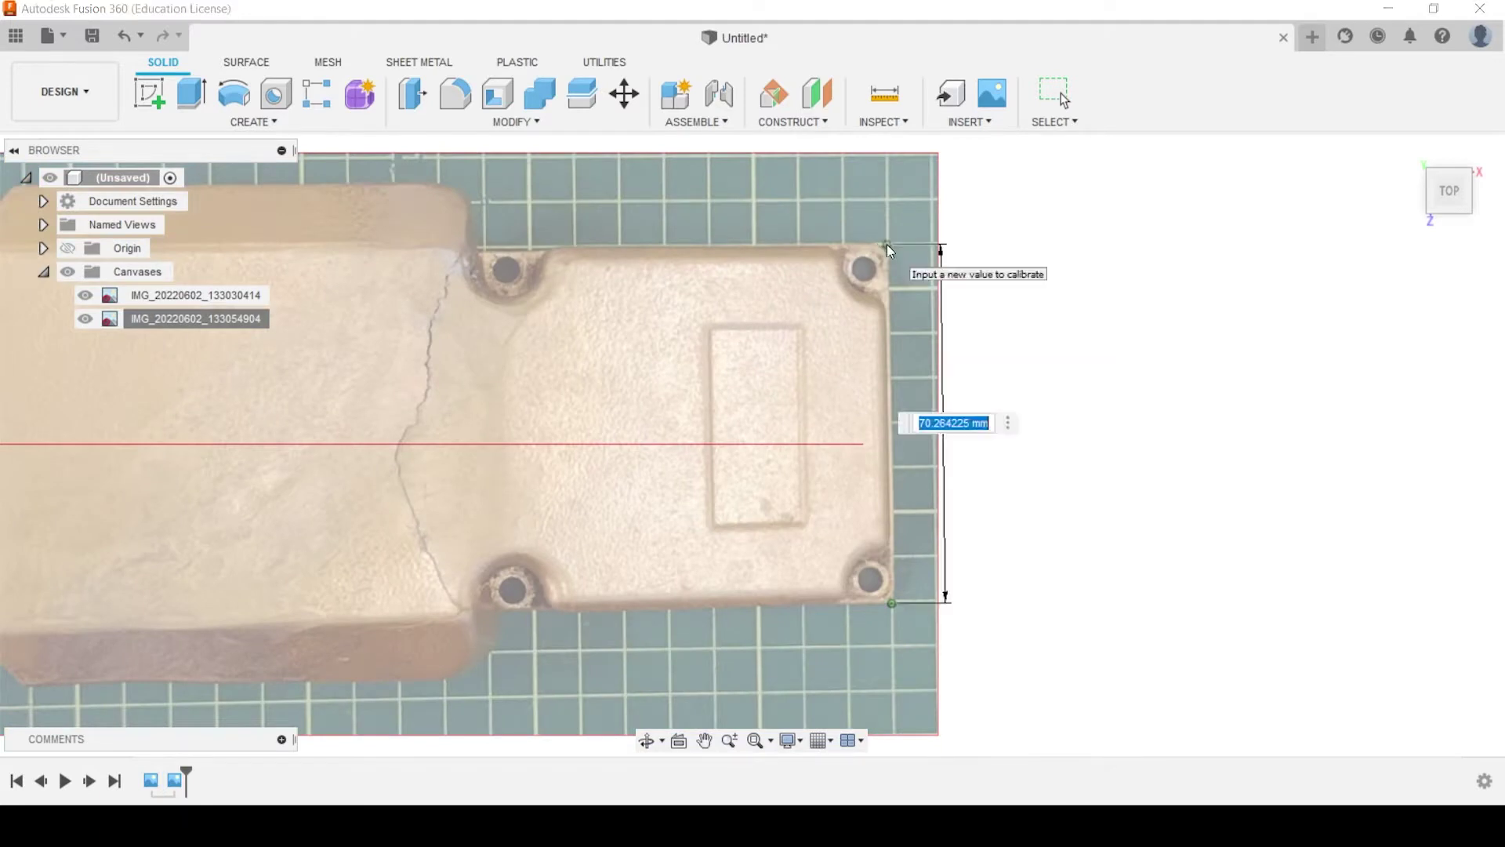
pyautogui.write('10')
pyautogui.press('Return')
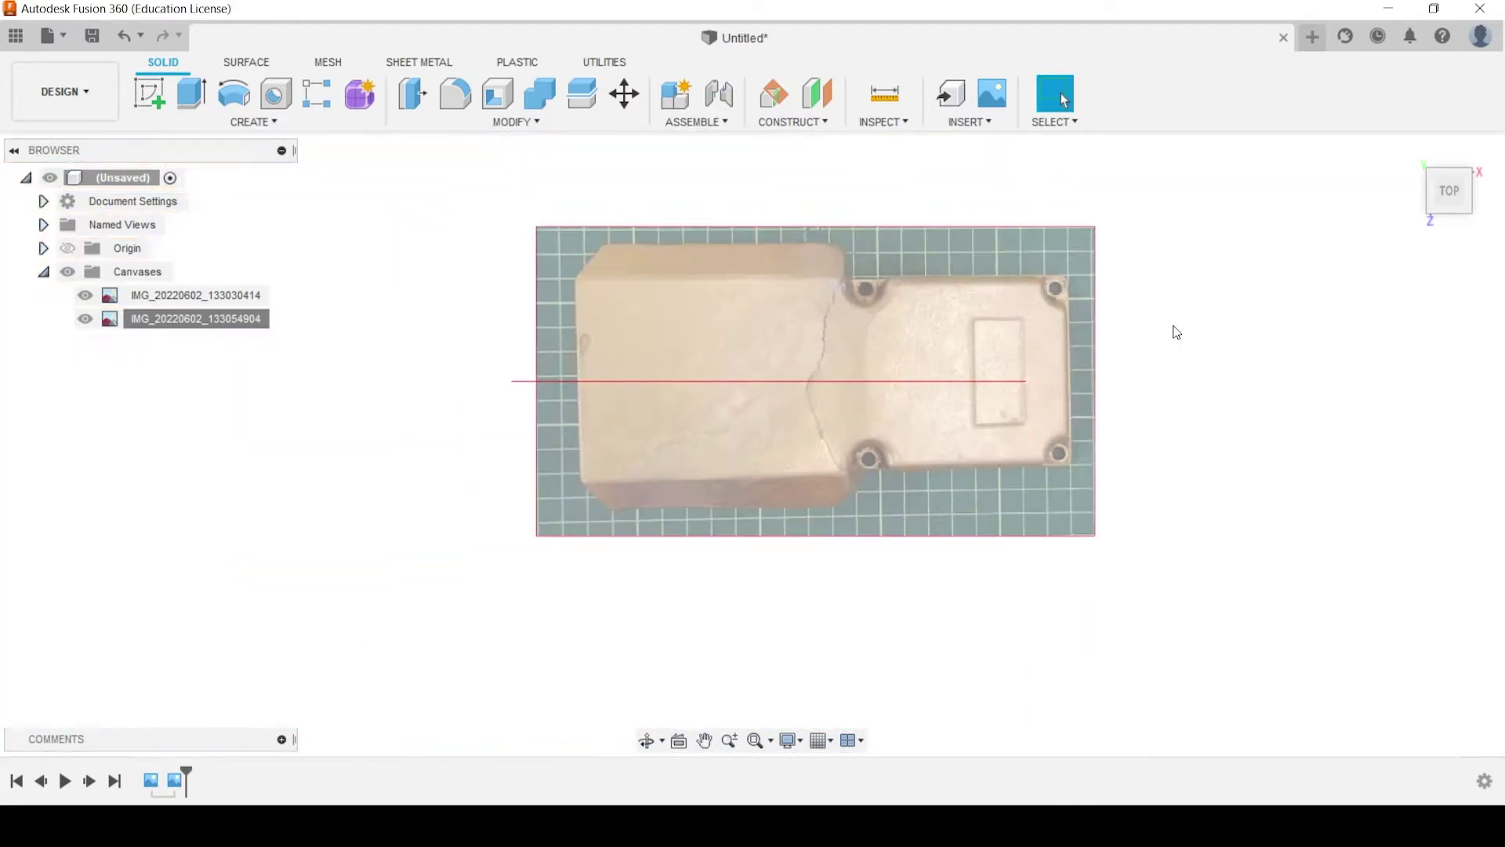
pyautogui.scroll(2, 1084, 332)
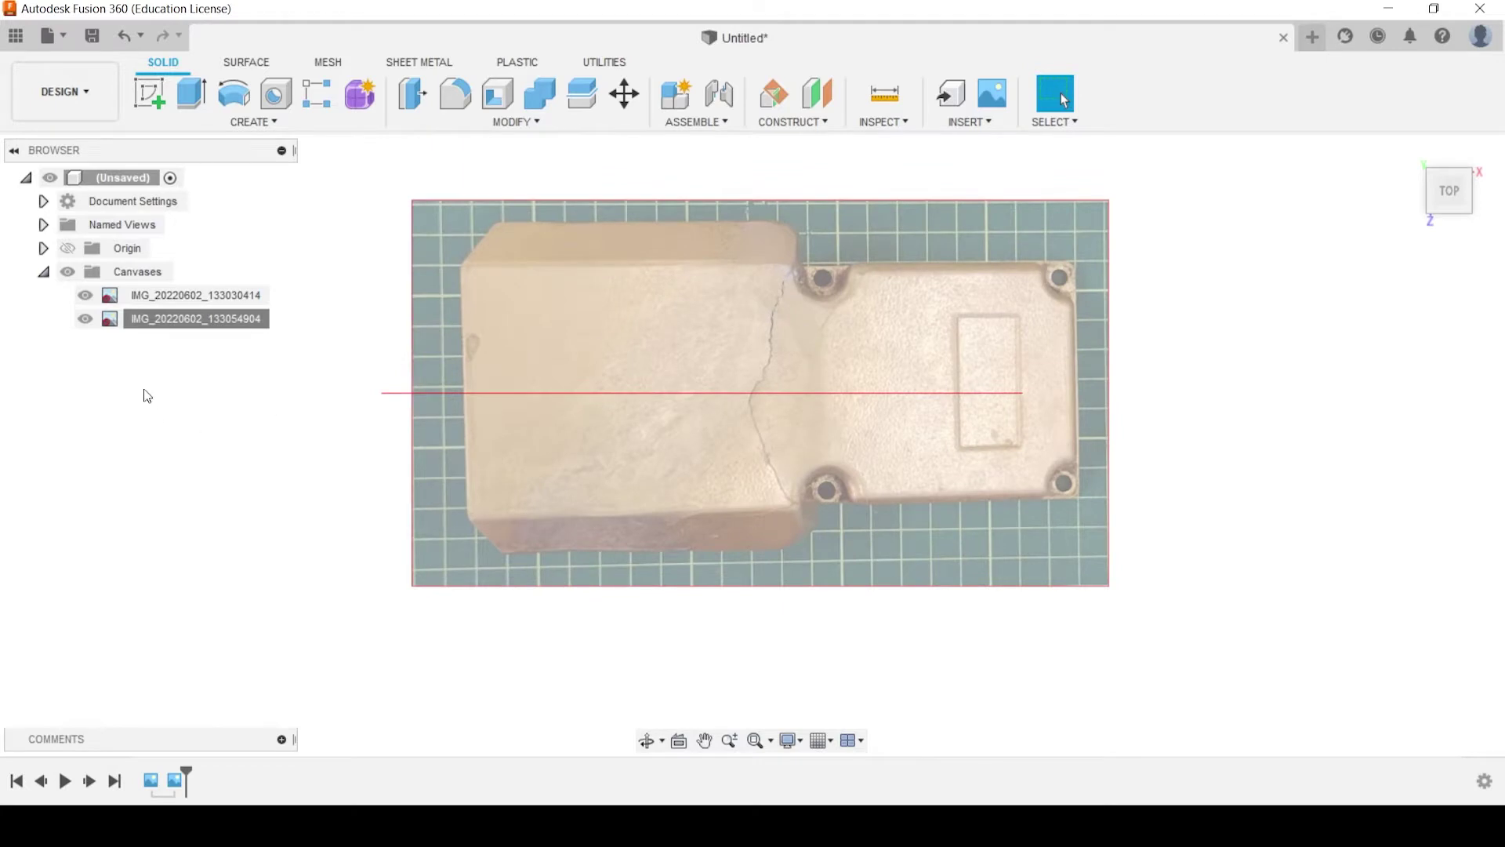
pyautogui.click(69, 249)
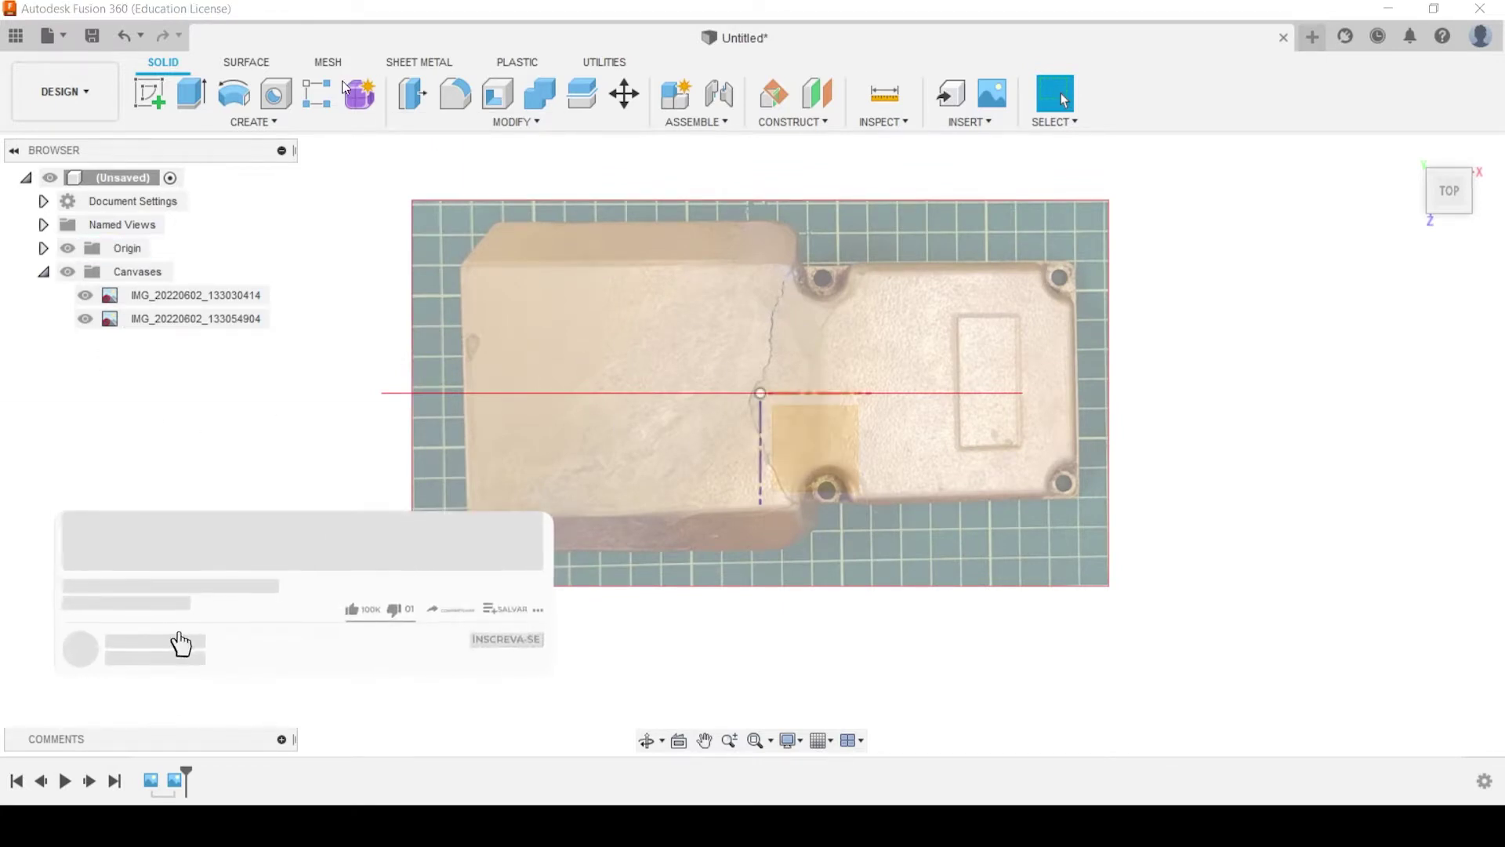
# Move the top-view photo canvas left and rotate it by -1 deg
pyautogui.rightClick(126, 318)
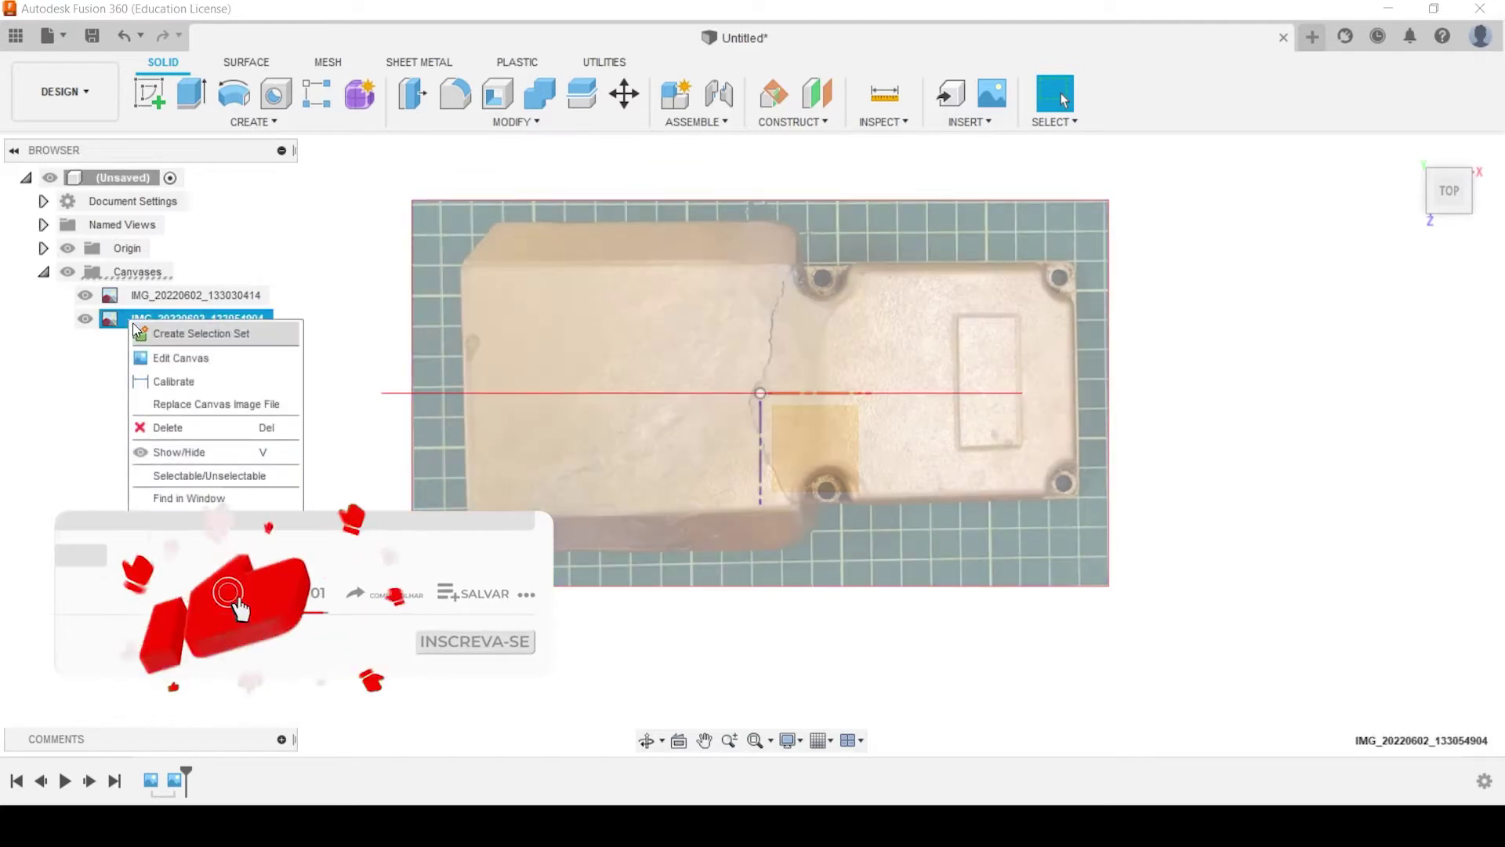
pyautogui.click(181, 358)
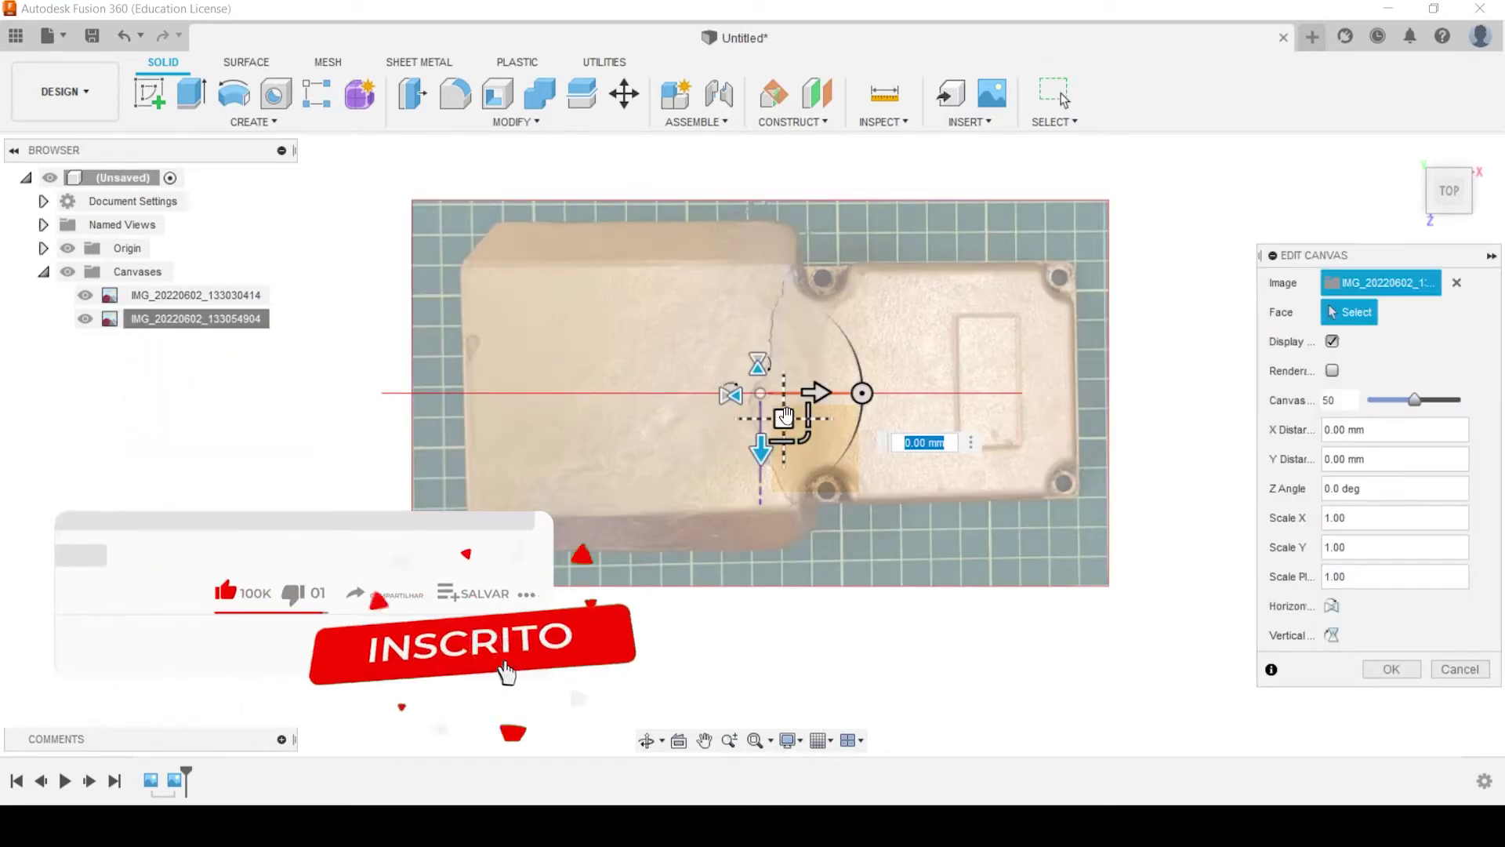
pyautogui.moveTo(785, 416); pyautogui.dragTo(468, 430)
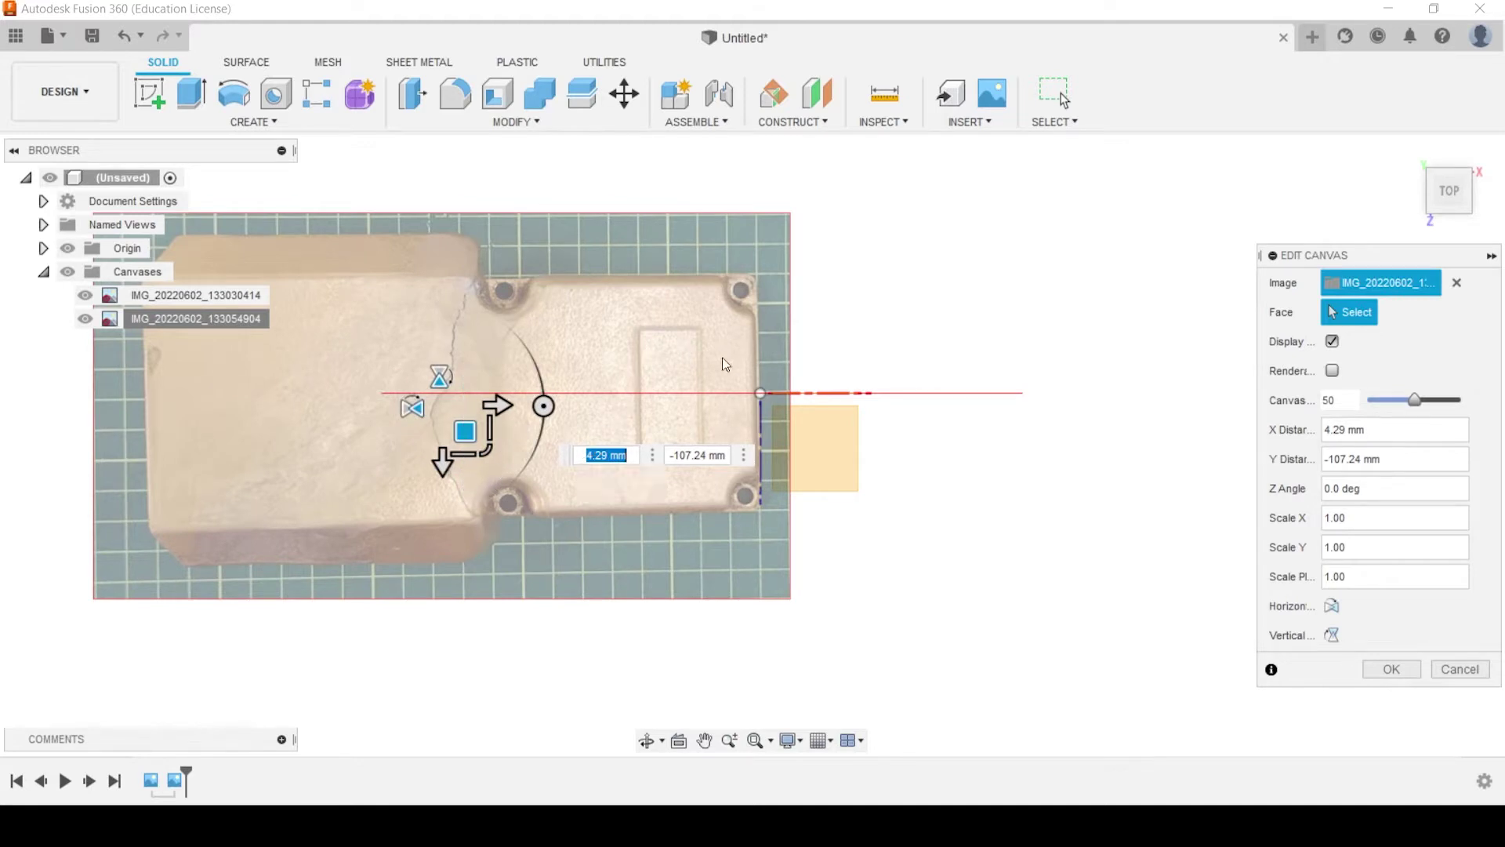
pyautogui.click(544, 406)
pyautogui.write('-1')
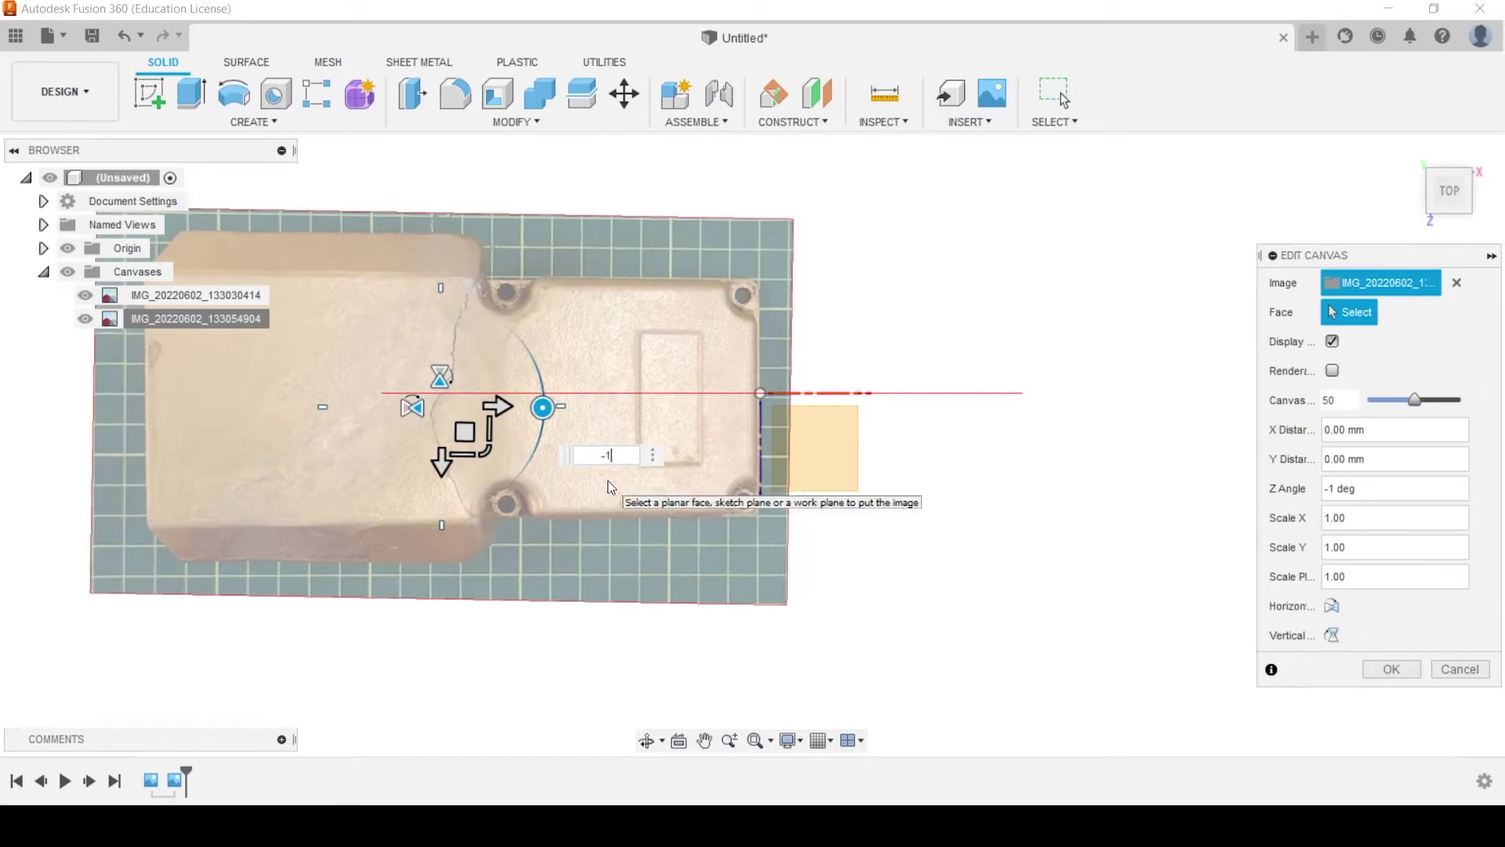
pyautogui.press('Return')
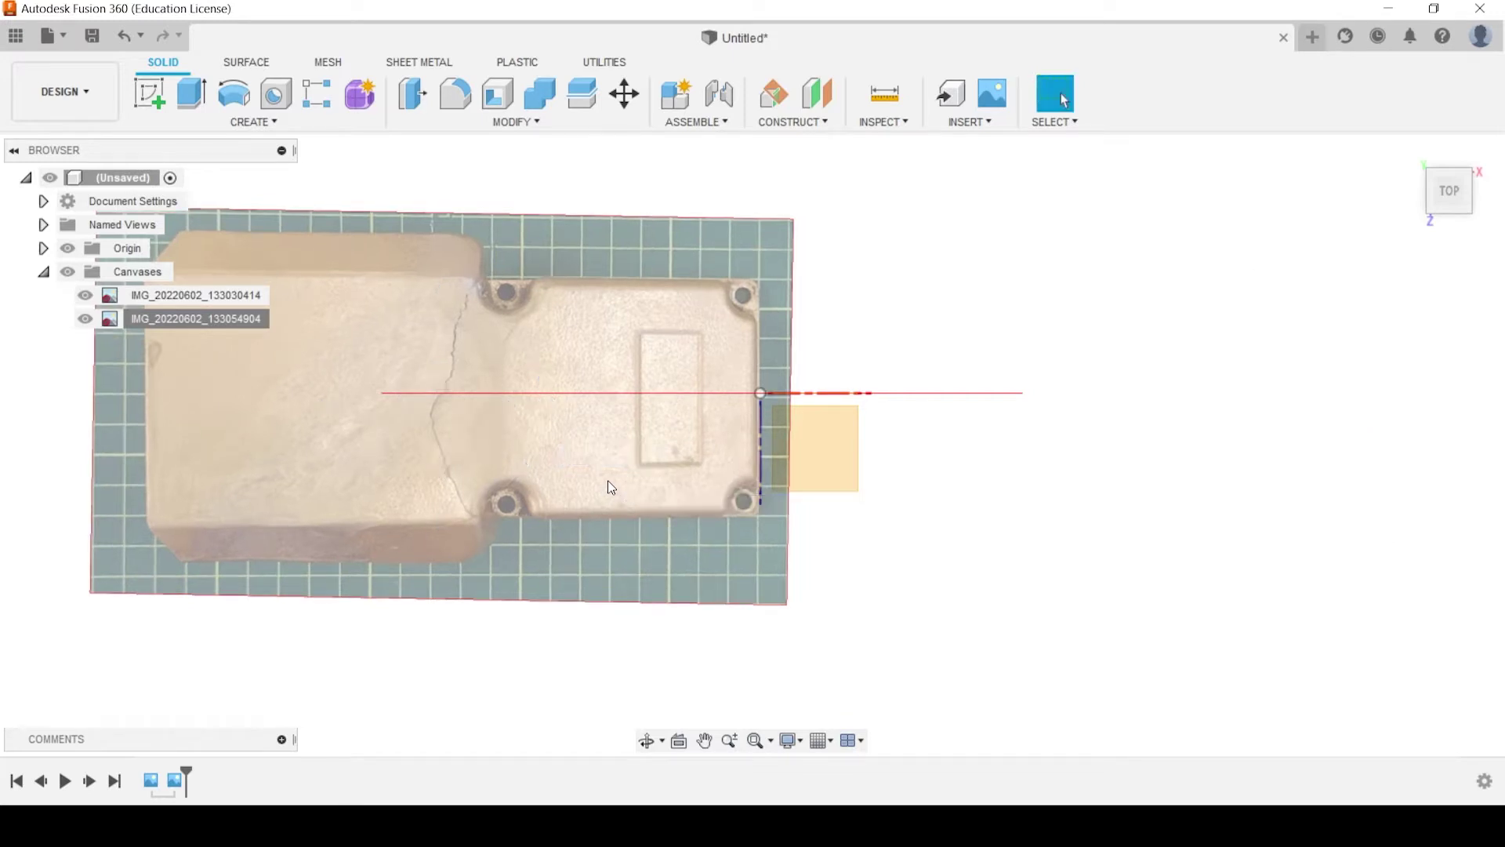
# Nudge the top-view canvas to X −1.32 mm, Y 0.66 mm so the housing aligns with the origin
pyautogui.rightClick(185, 322)
pyautogui.click(249, 372)
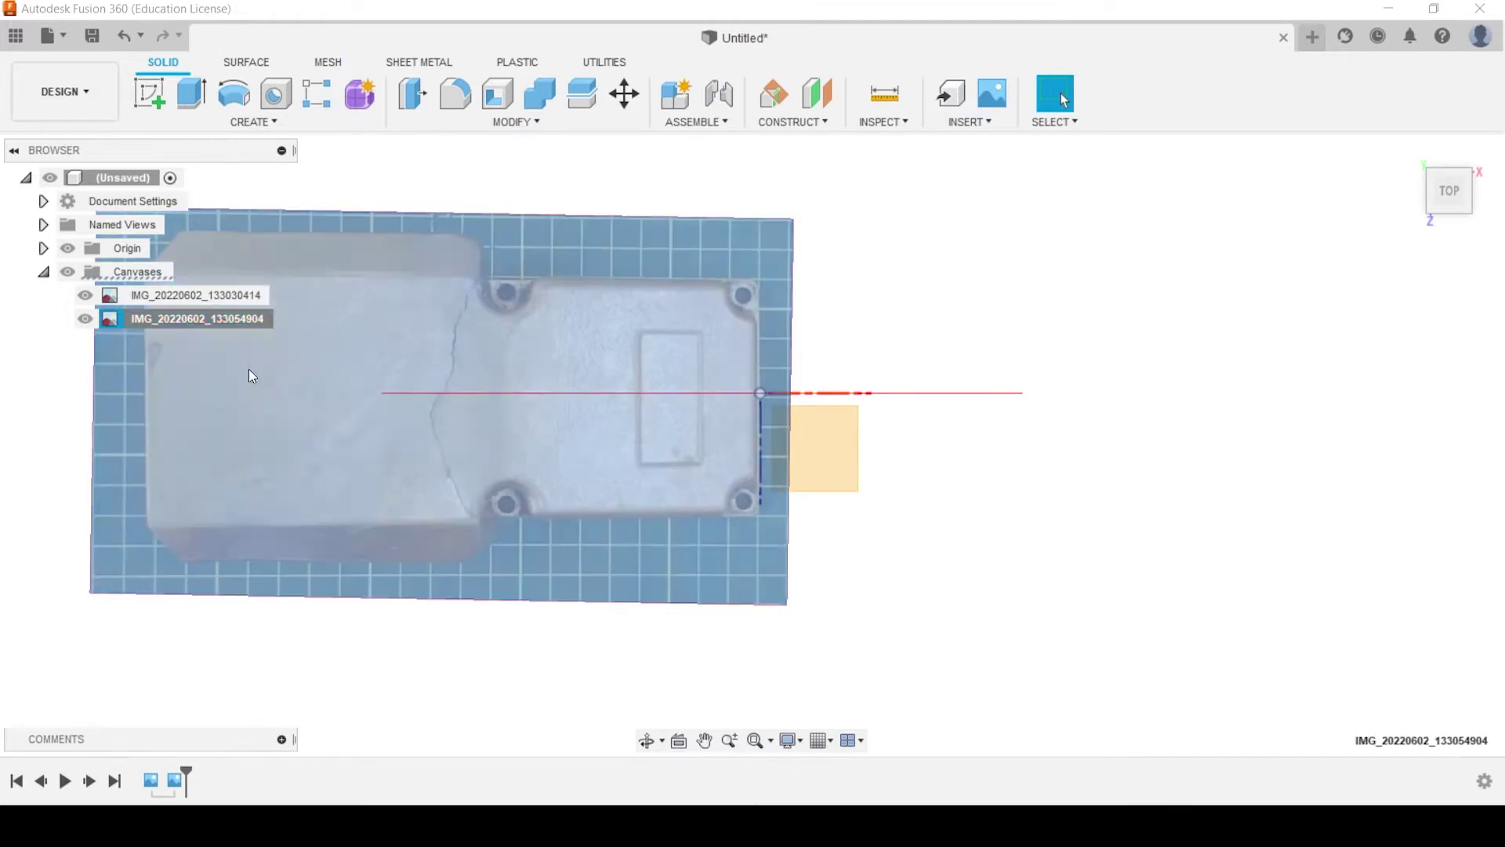
pyautogui.moveTo(462, 429); pyautogui.dragTo(466, 427)
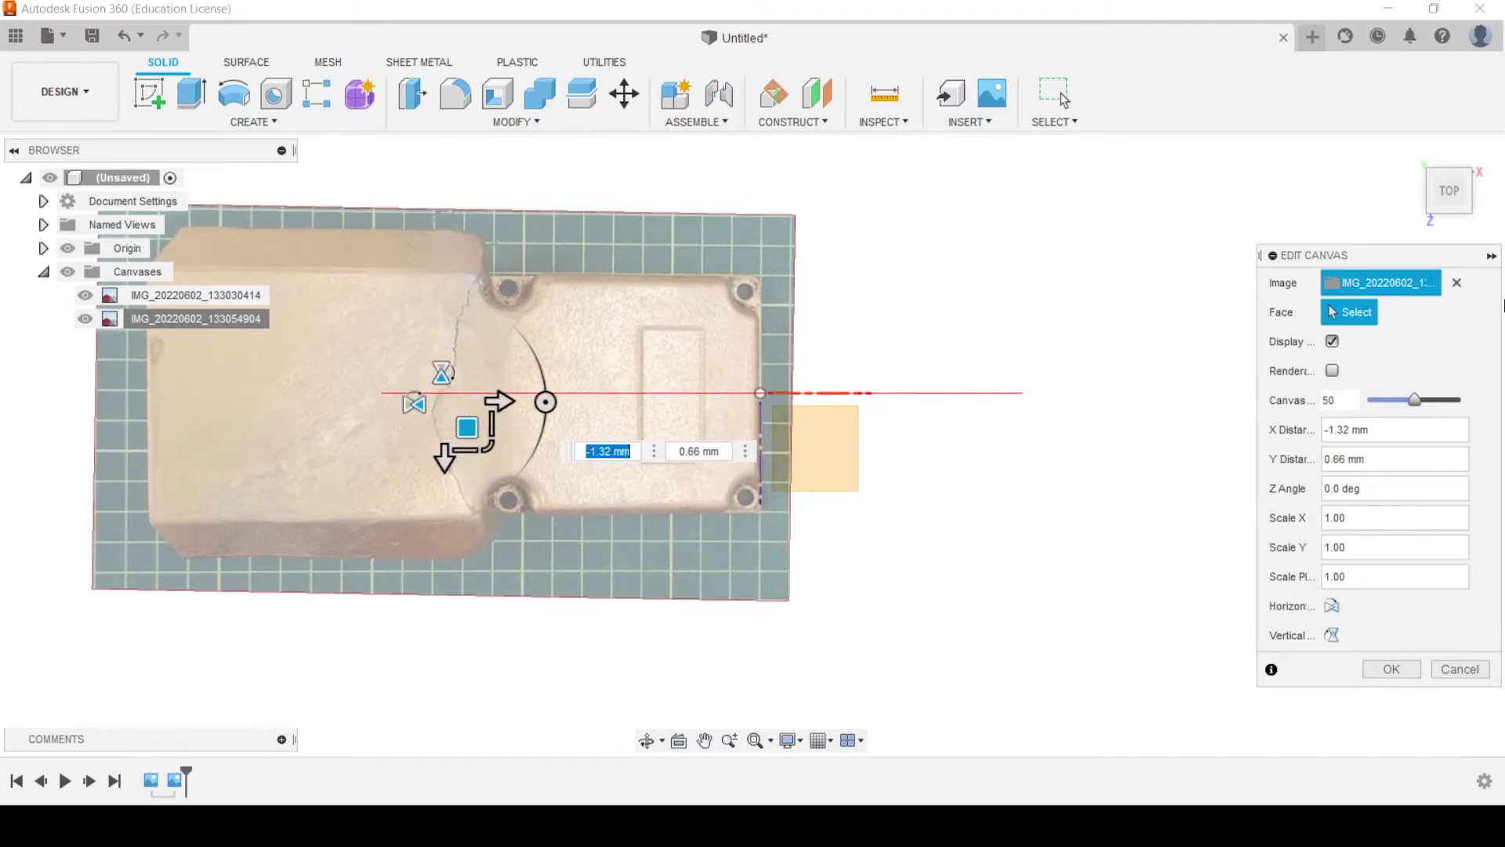
pyautogui.click(1386, 664)
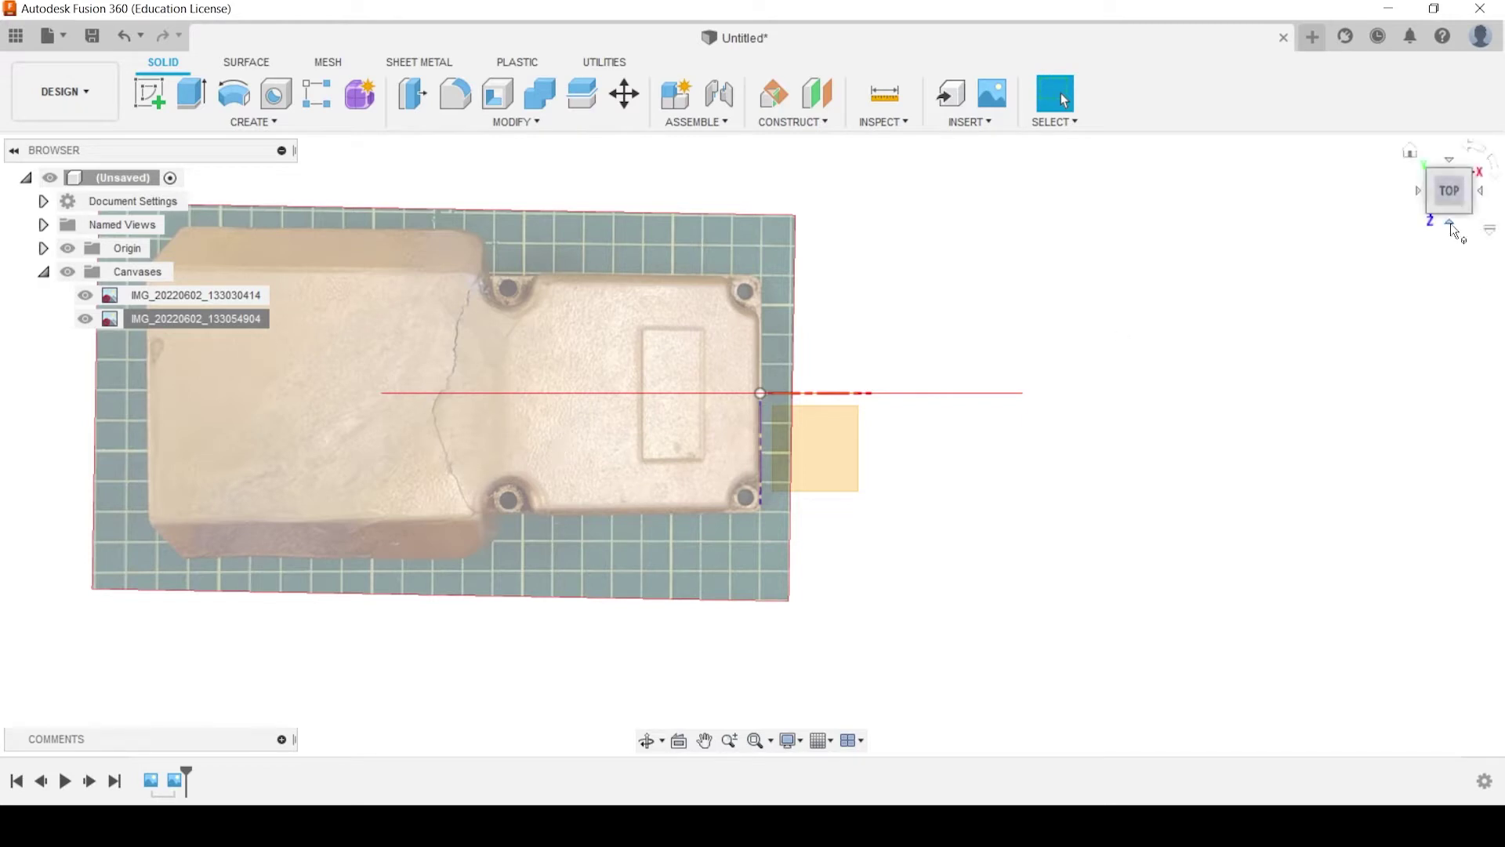
# From the front view, move the side-view canvas to X 0.29 mm, Y 2.315 mm, base corner on the origin
pyautogui.click(1451, 226)
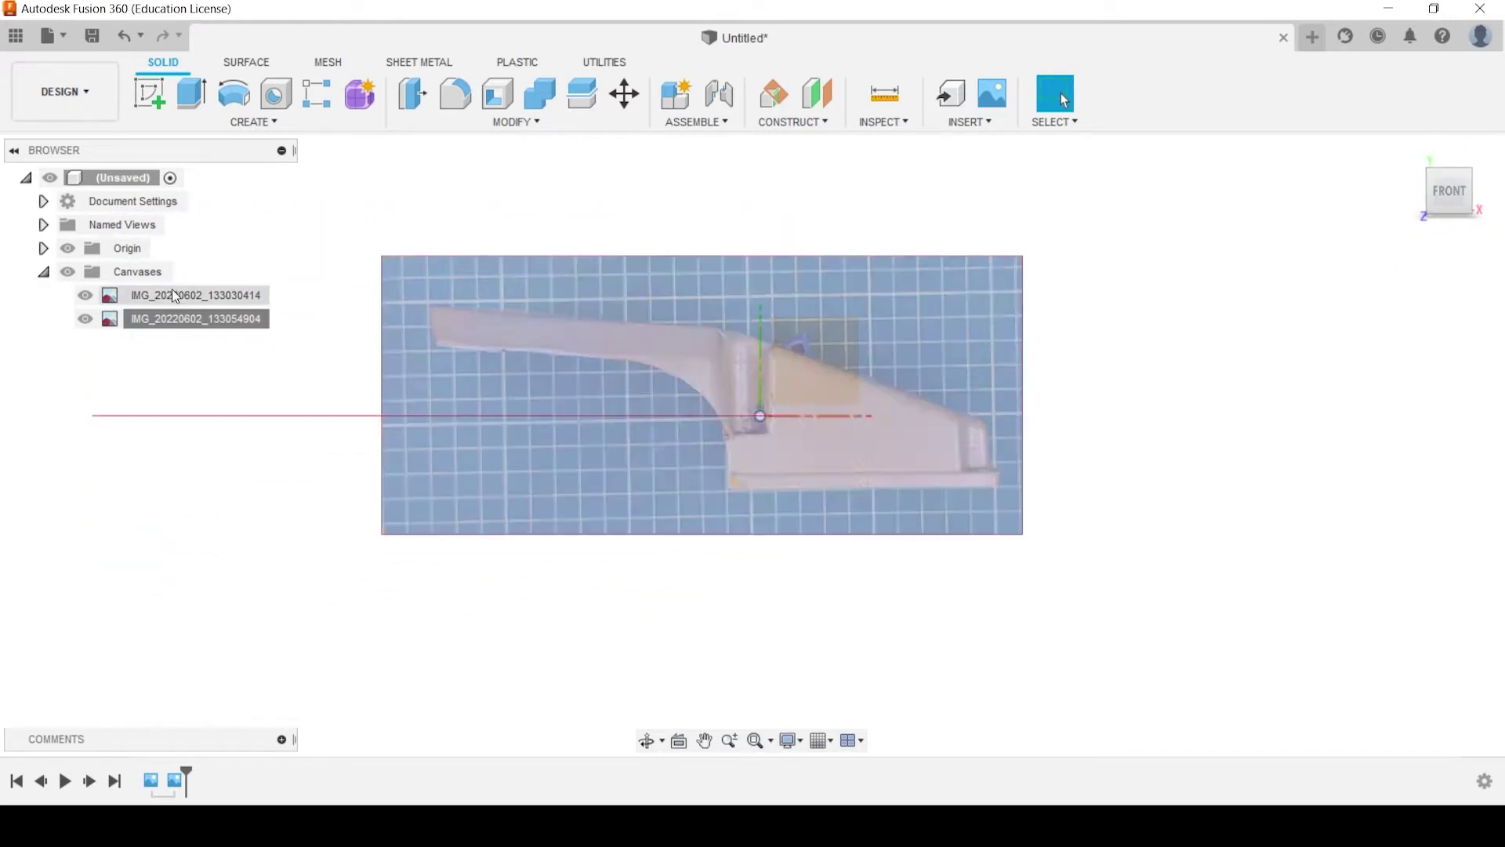
pyautogui.rightClick(172, 291)
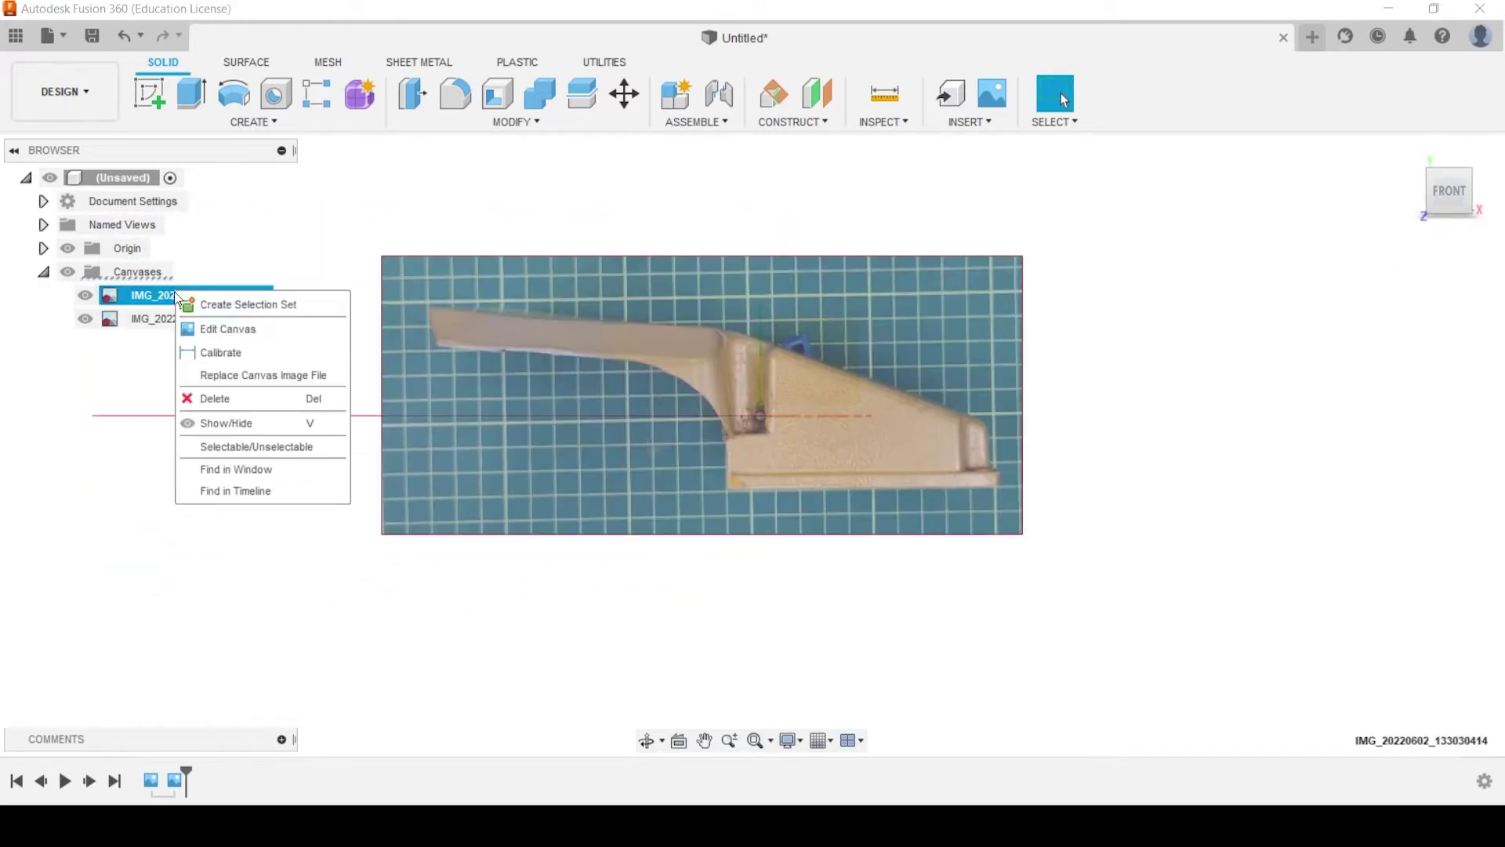
pyautogui.click(227, 328)
pyautogui.moveTo(725, 373); pyautogui.dragTo(483, 305)
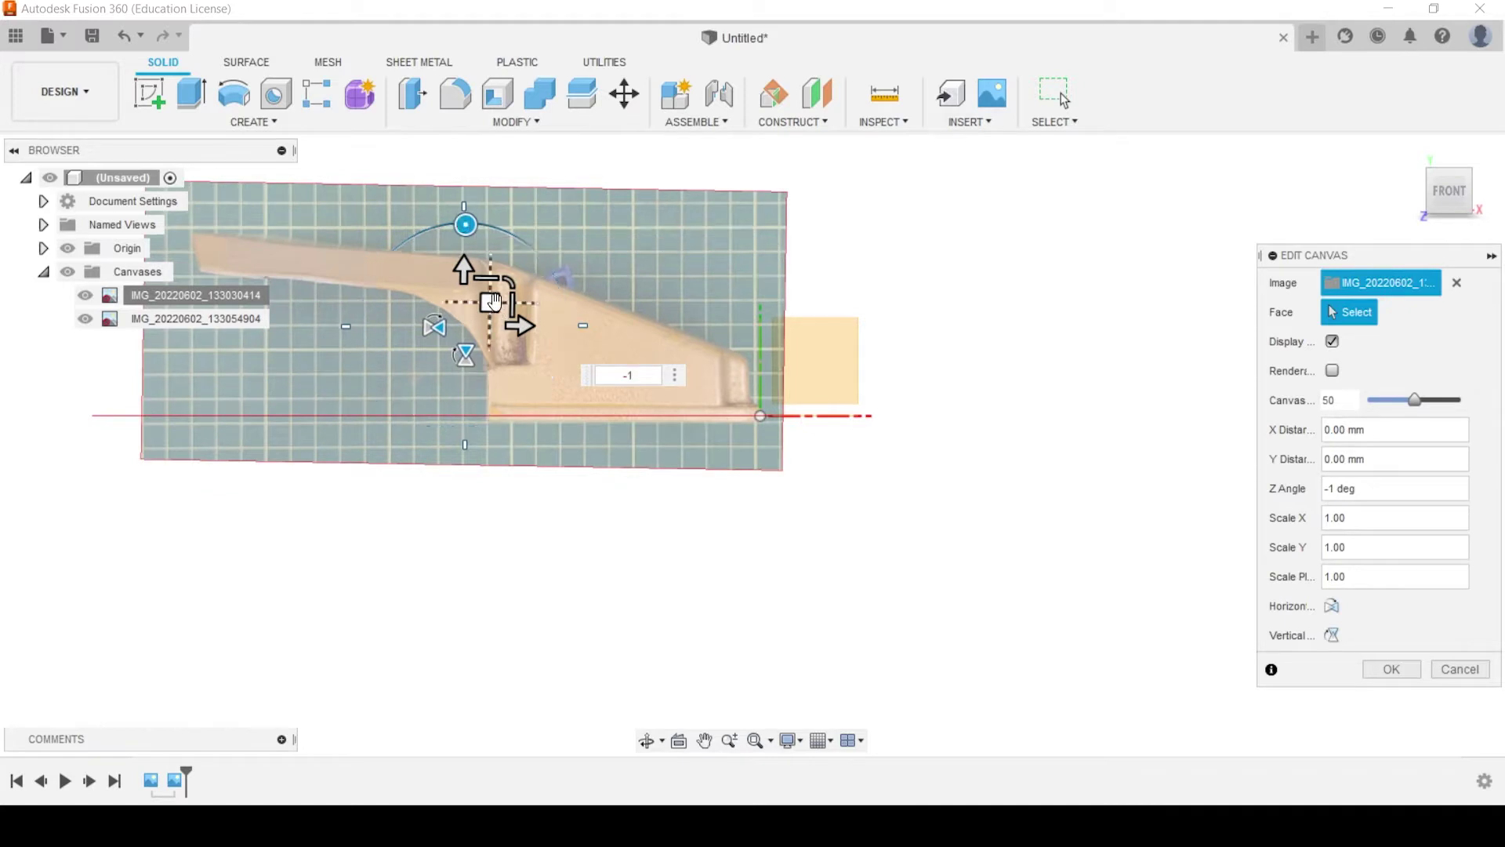
pyautogui.moveTo(490, 303); pyautogui.dragTo(495, 296)
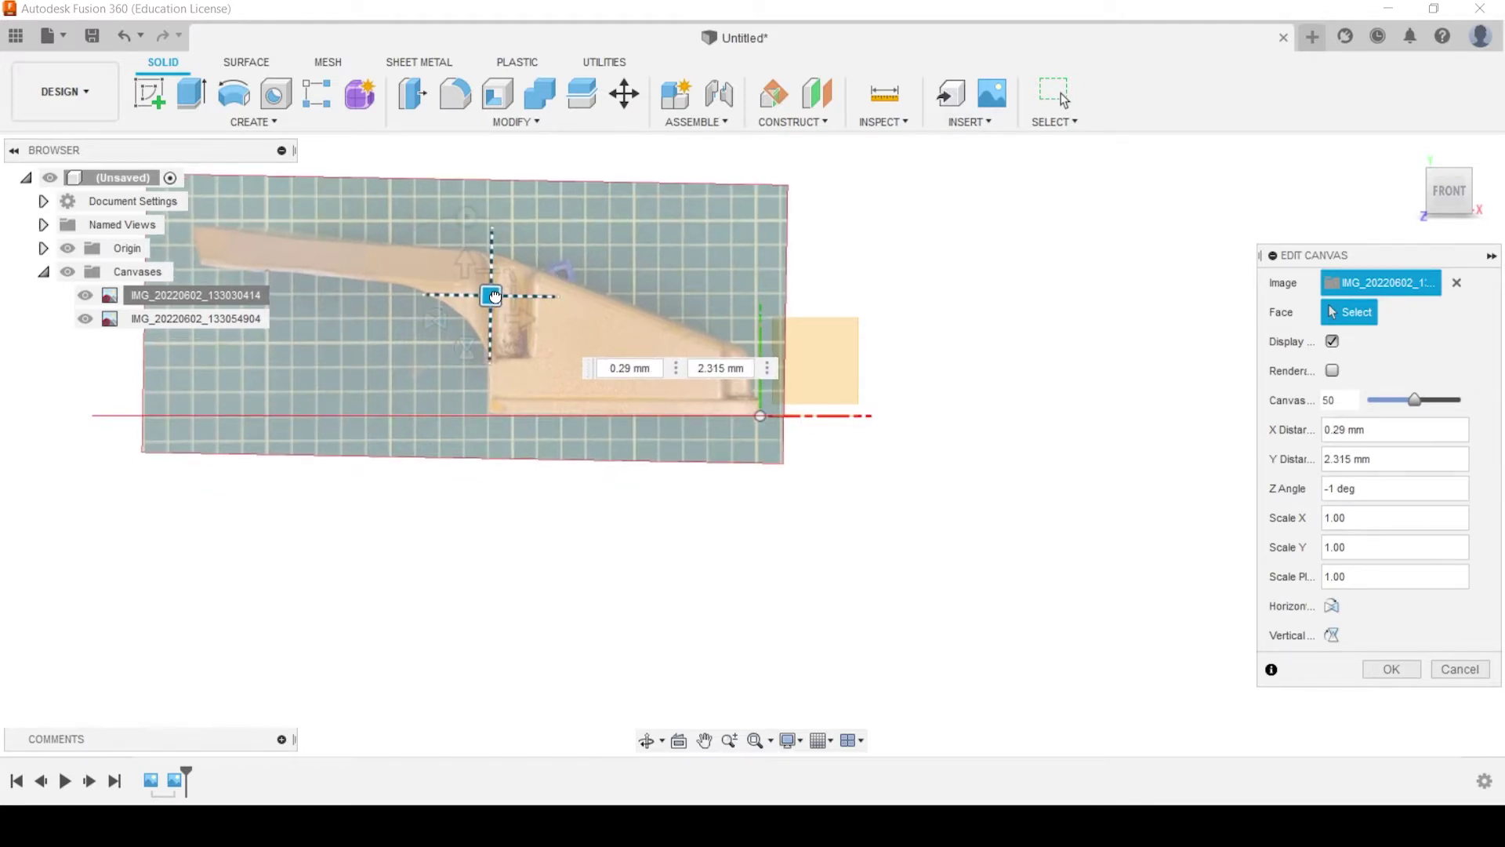
pyautogui.scroll(8, 707, 430)
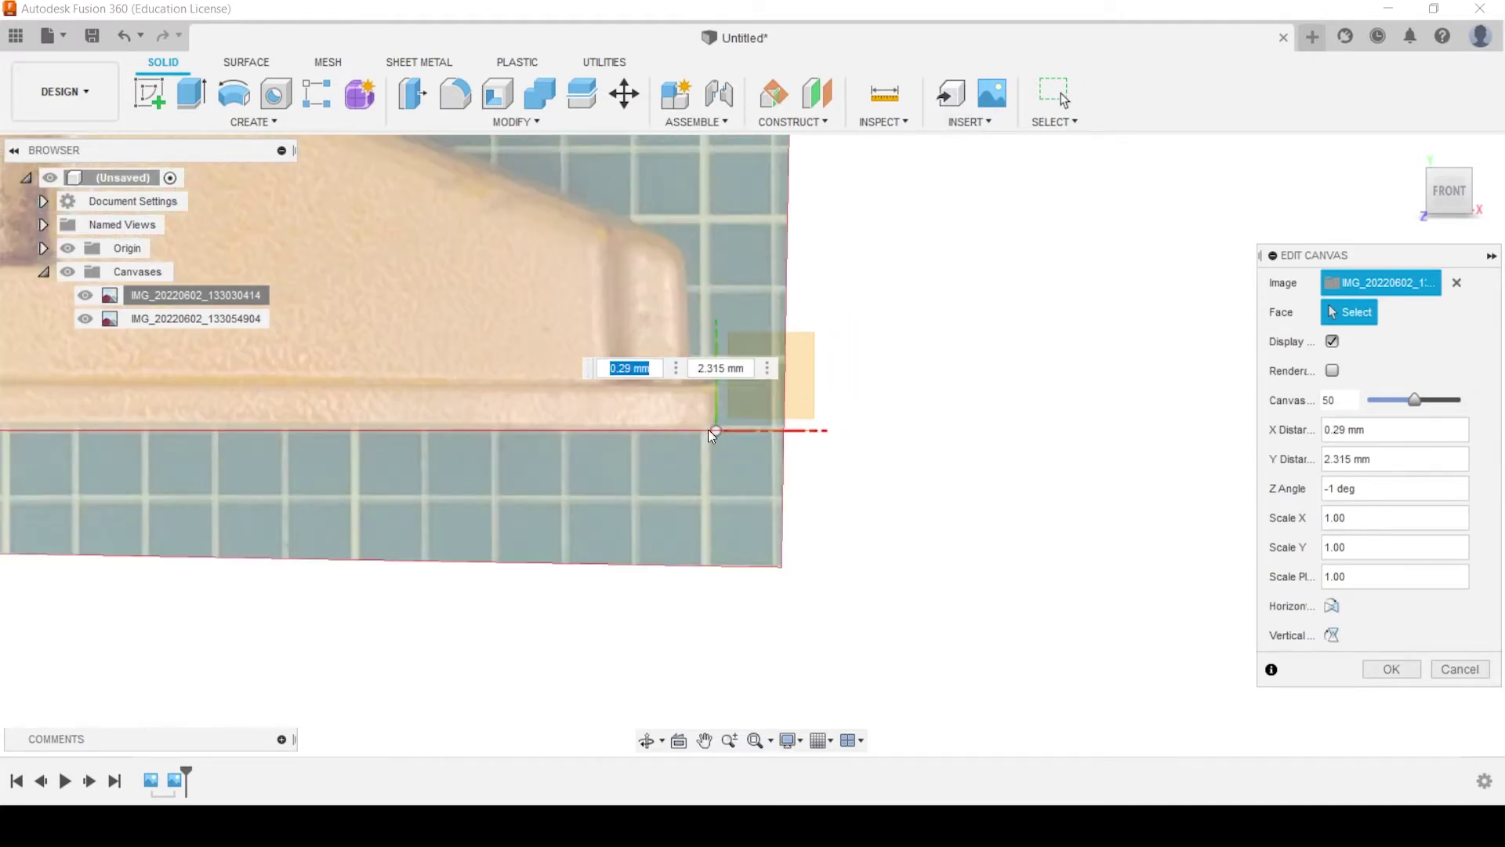
pyautogui.scroll(-10, 713, 441)
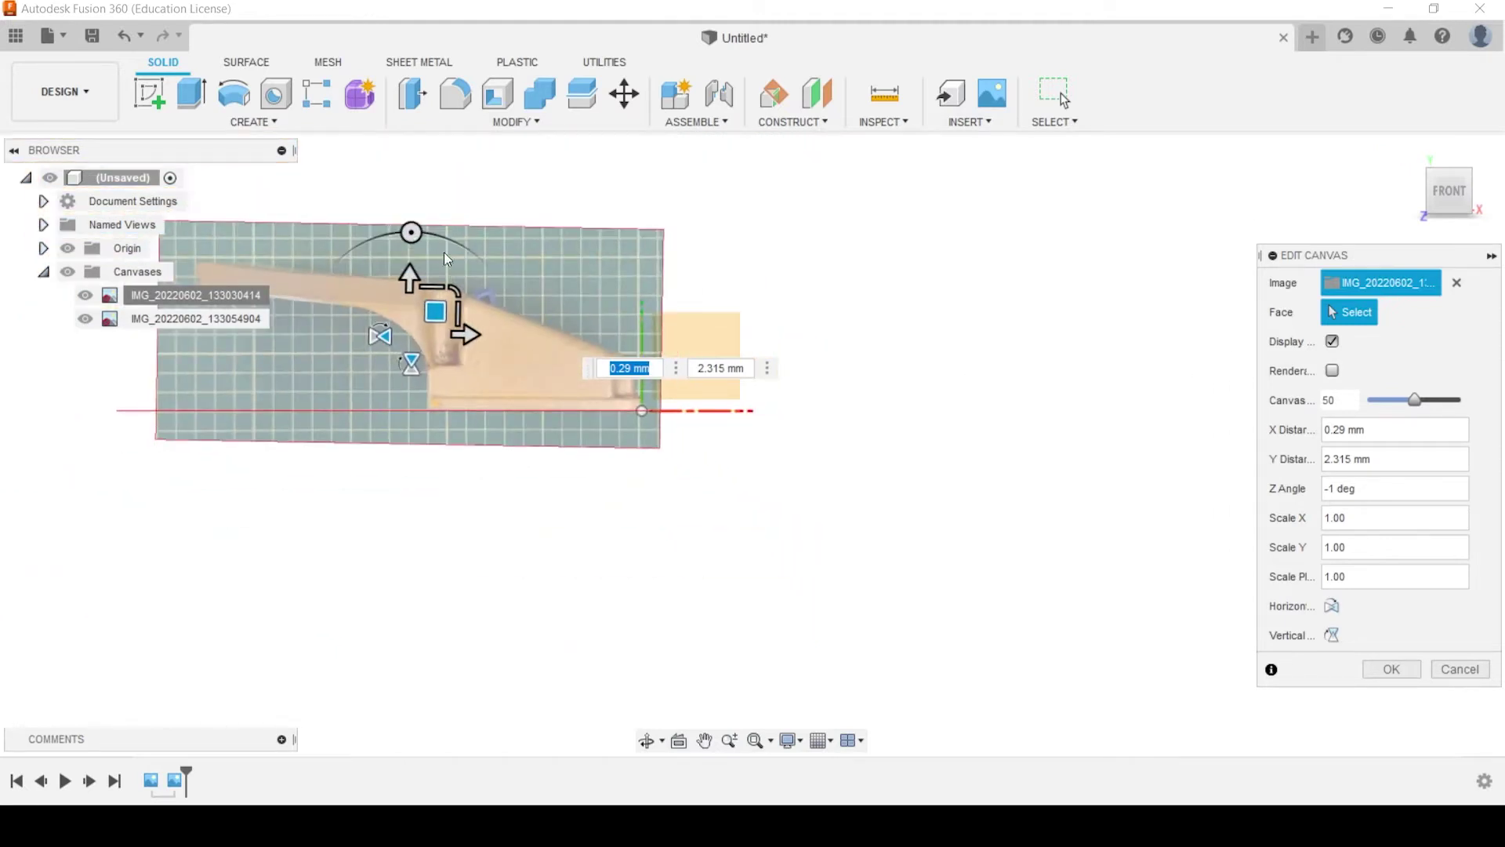
pyautogui.click(1389, 671)
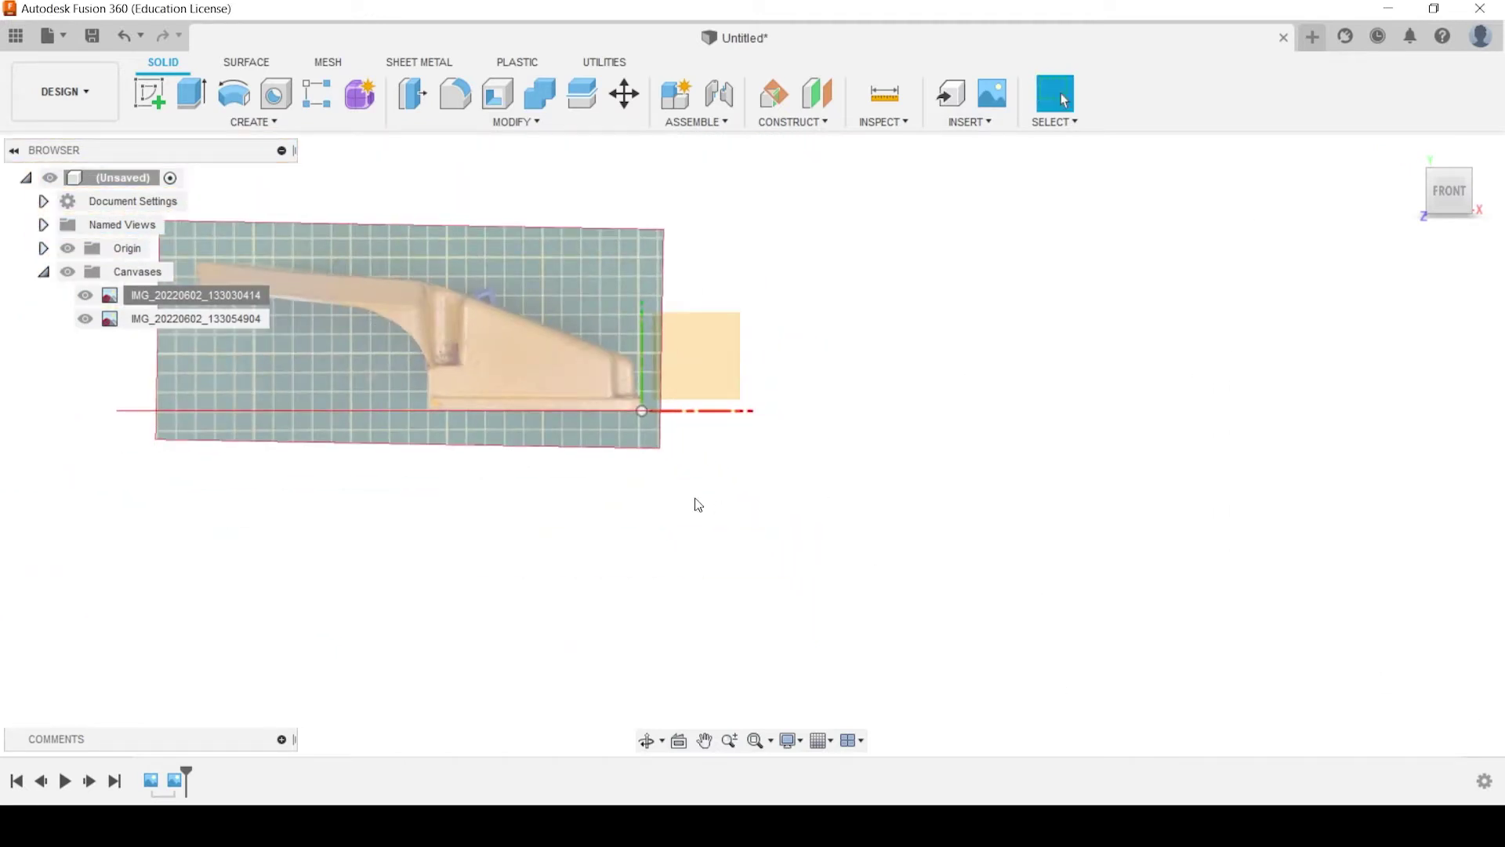
pyautogui.keyDown('shift'); pyautogui.moveTo(697, 504); pyautogui.dragTo(934, 453, button='middle'); pyautogui.keyUp('shift')
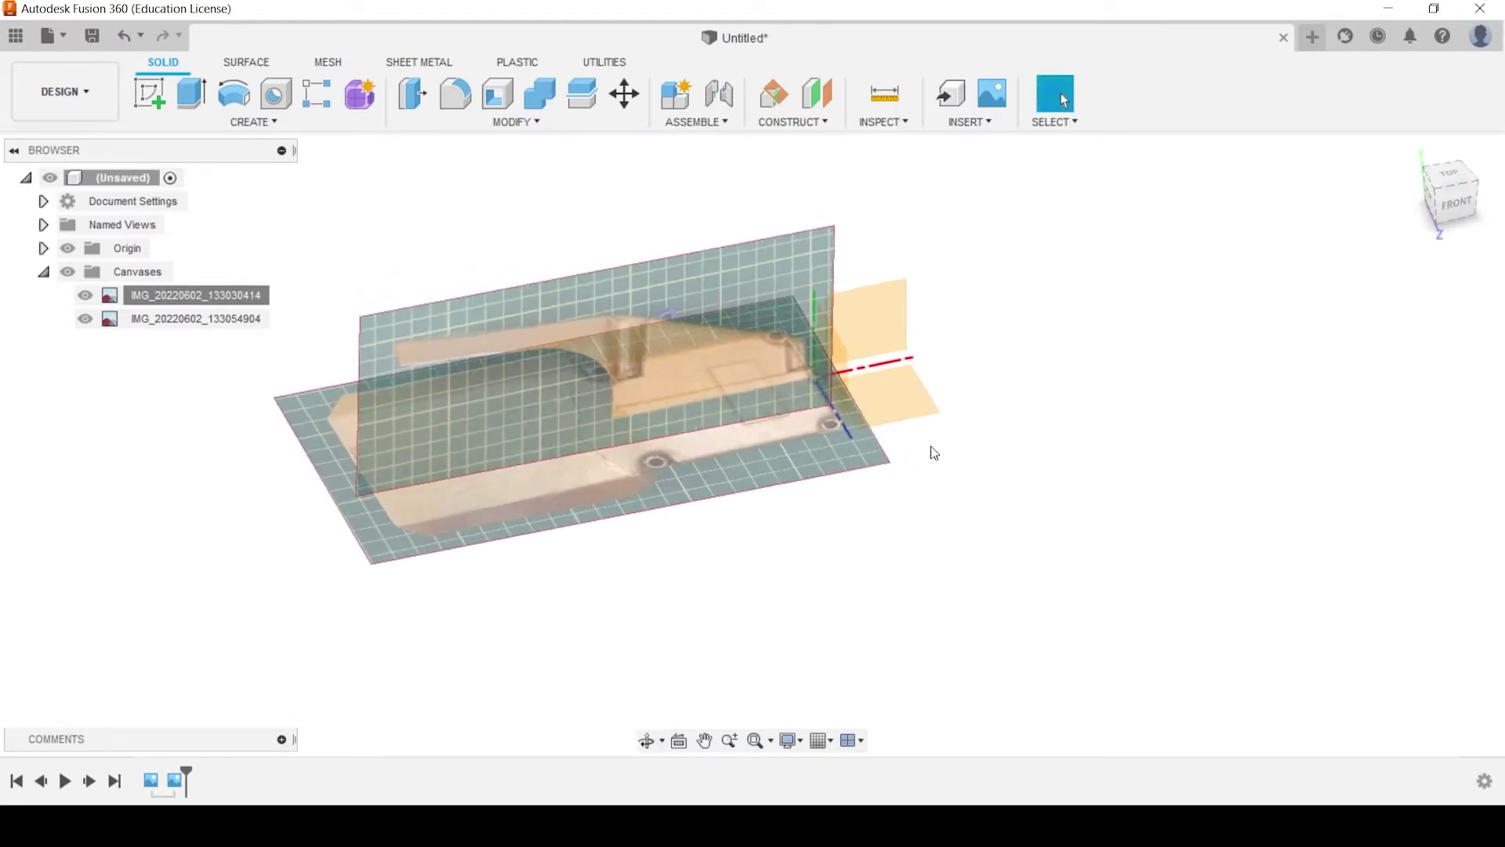
# Orbit around both aligned photo canvases to inspect them, and begin a new sketch
pyautogui.scroll(3, 997, 406)
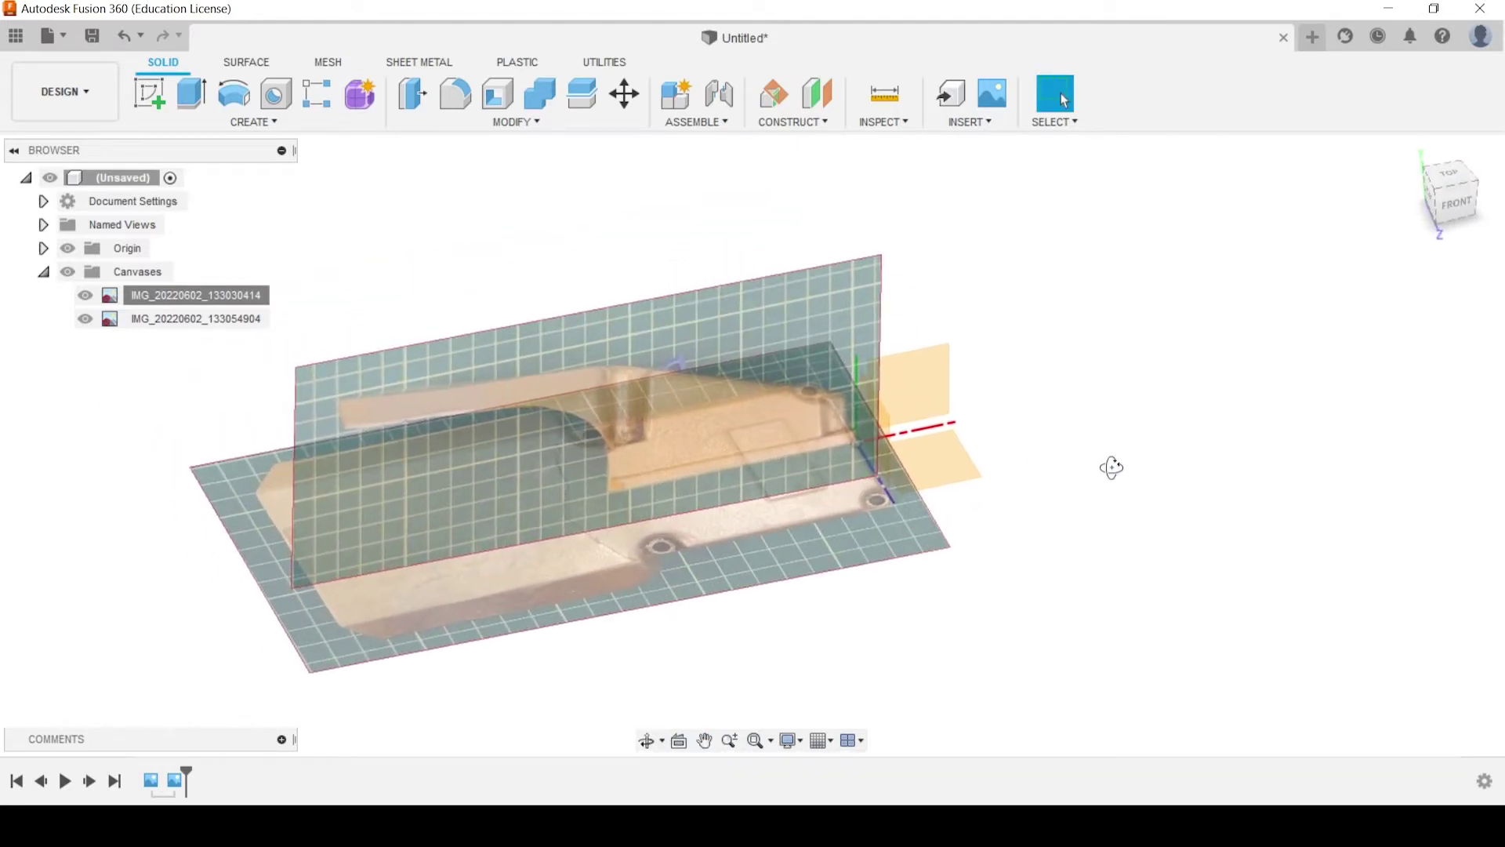
pyautogui.keyDown('shift'); pyautogui.moveTo(1112, 468); pyautogui.dragTo(1033, 279, button='middle'); pyautogui.keyUp('shift')
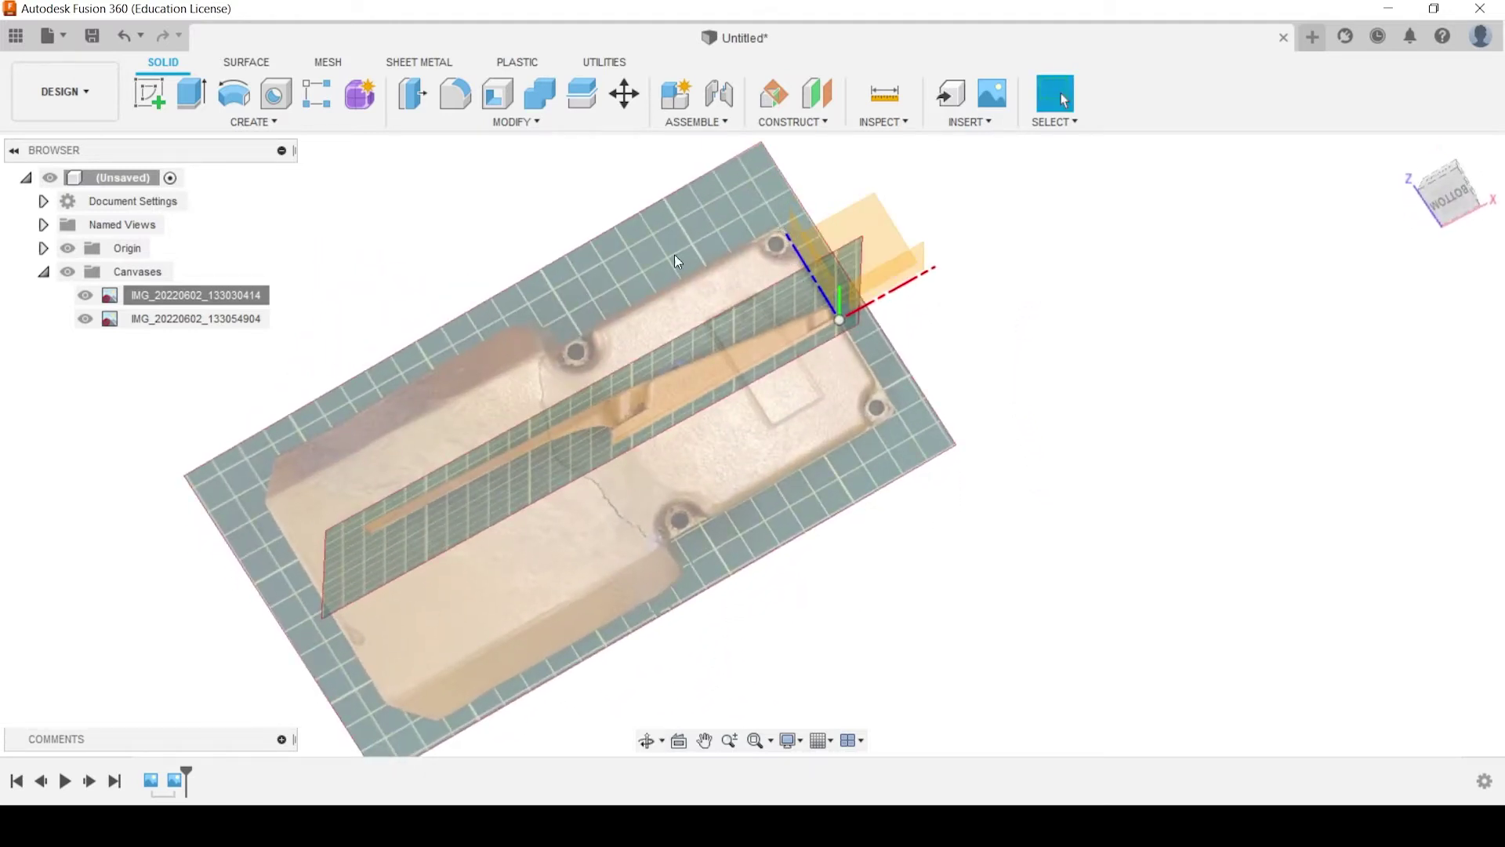
pyautogui.keyDown('shift'); pyautogui.moveTo(737, 396); pyautogui.dragTo(745, 600, button='middle'); pyautogui.keyUp('shift')
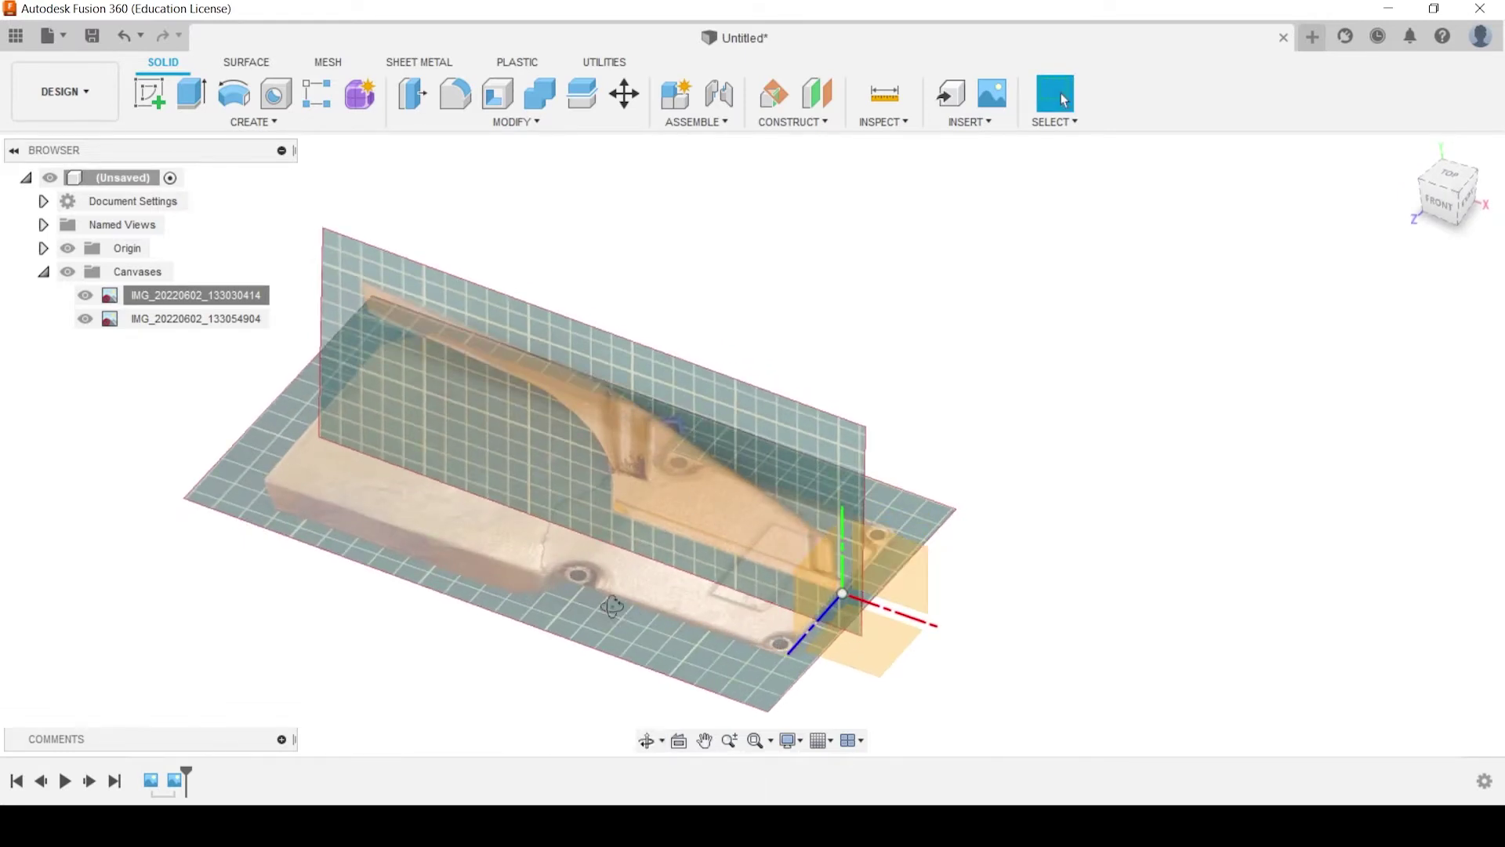
pyautogui.click(149, 93)
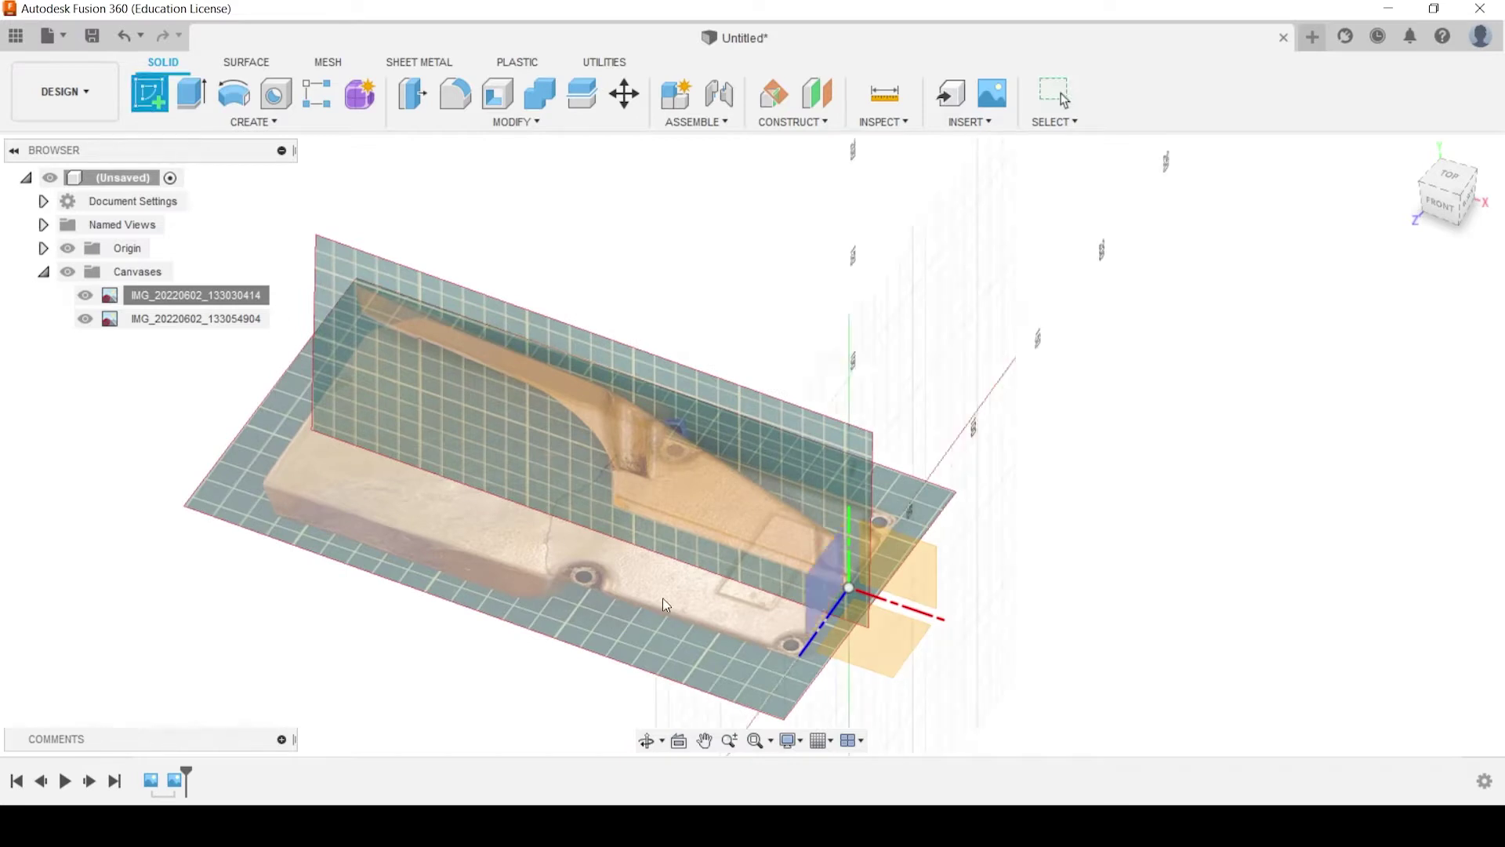
# On the XZ plane, draw a rectangle over the top photo with its right edge's midpoint on the origin
pyautogui.click(909, 652)
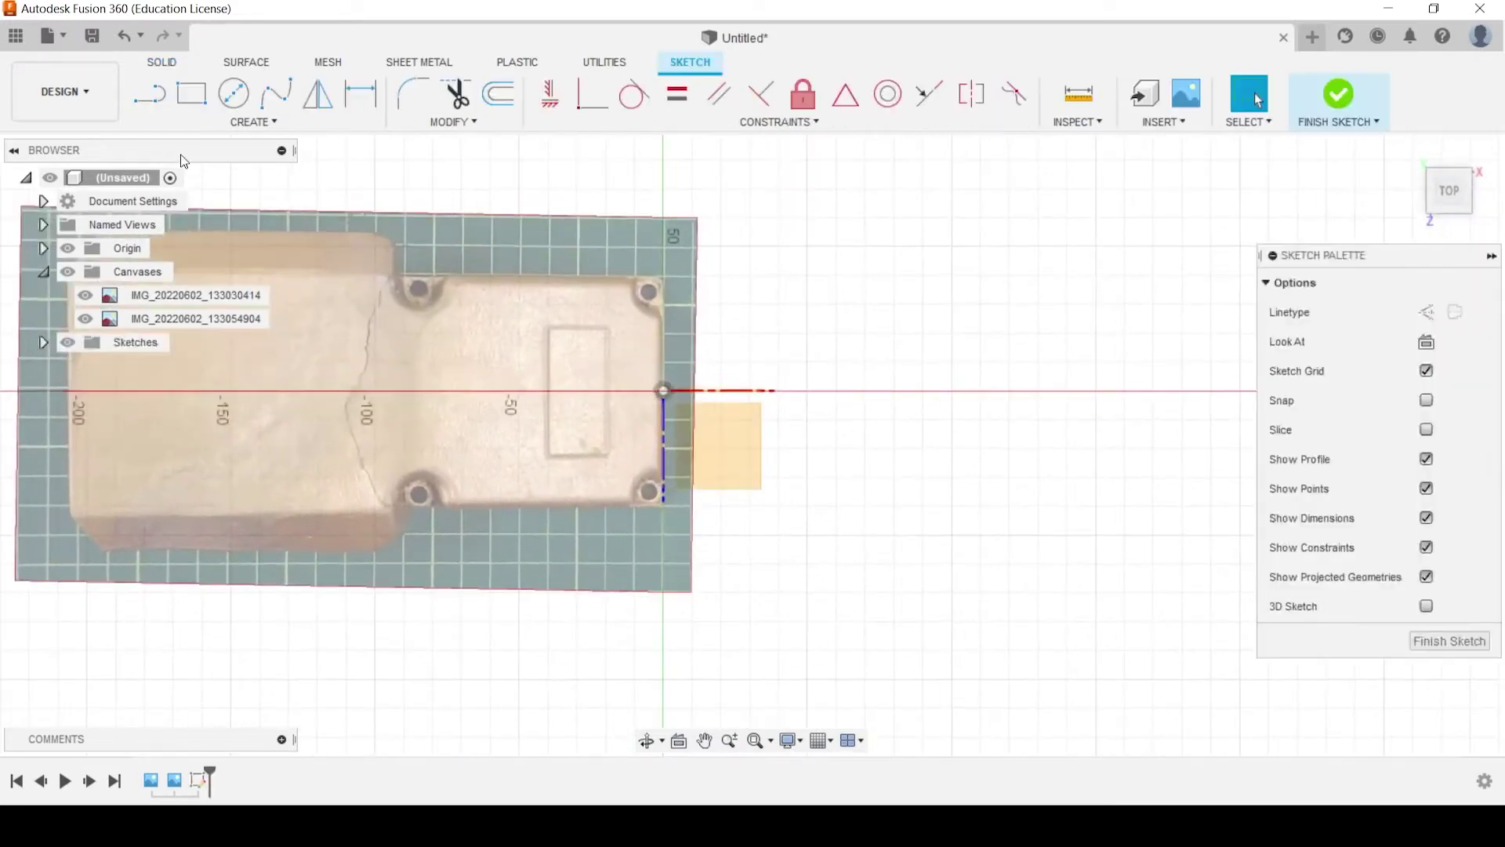
pyautogui.click(192, 94)
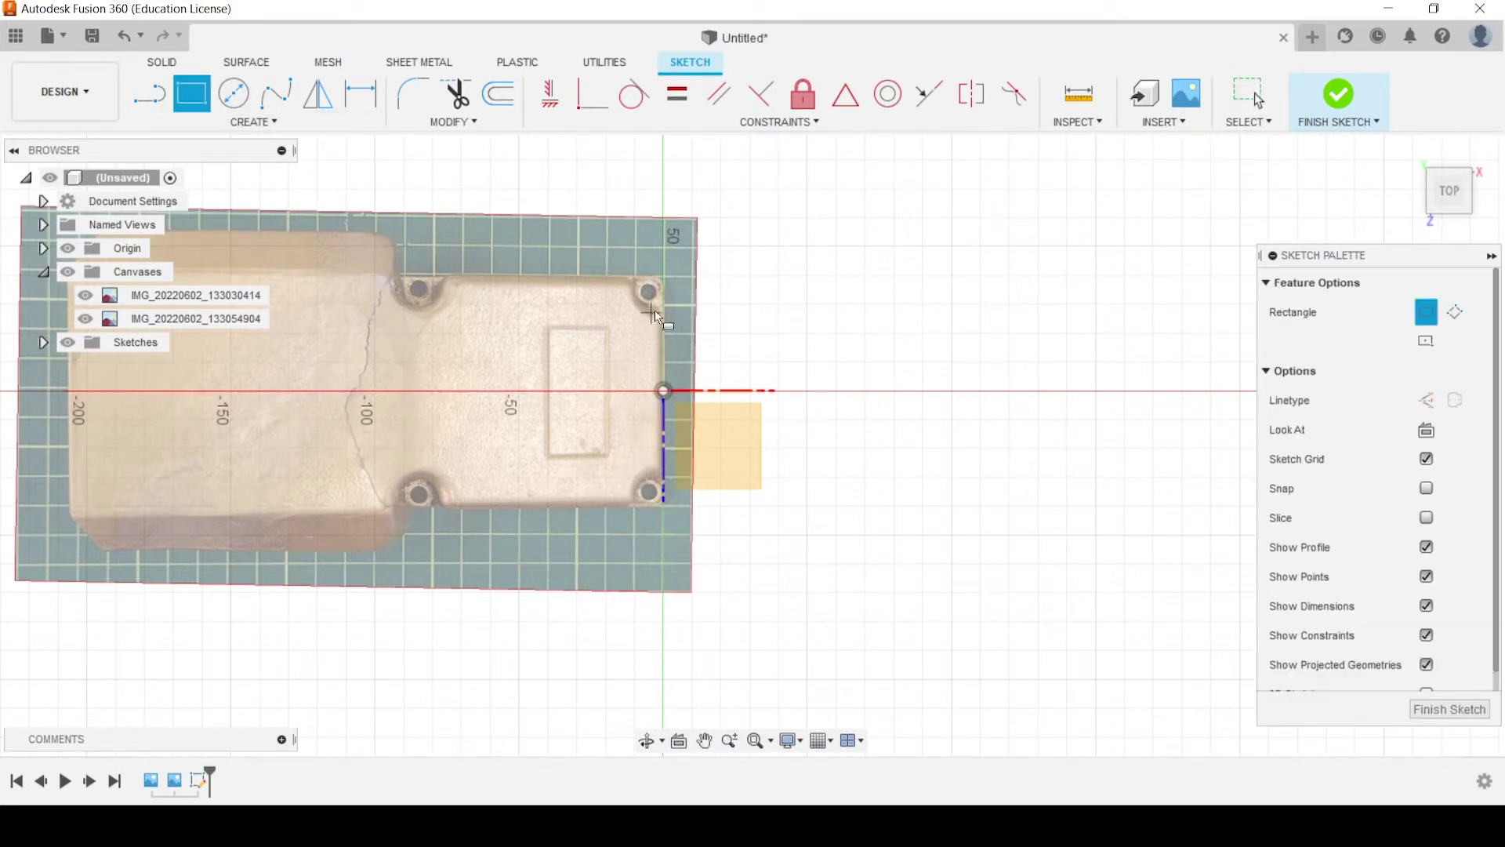
pyautogui.click(608, 299)
pyautogui.click(435, 467)
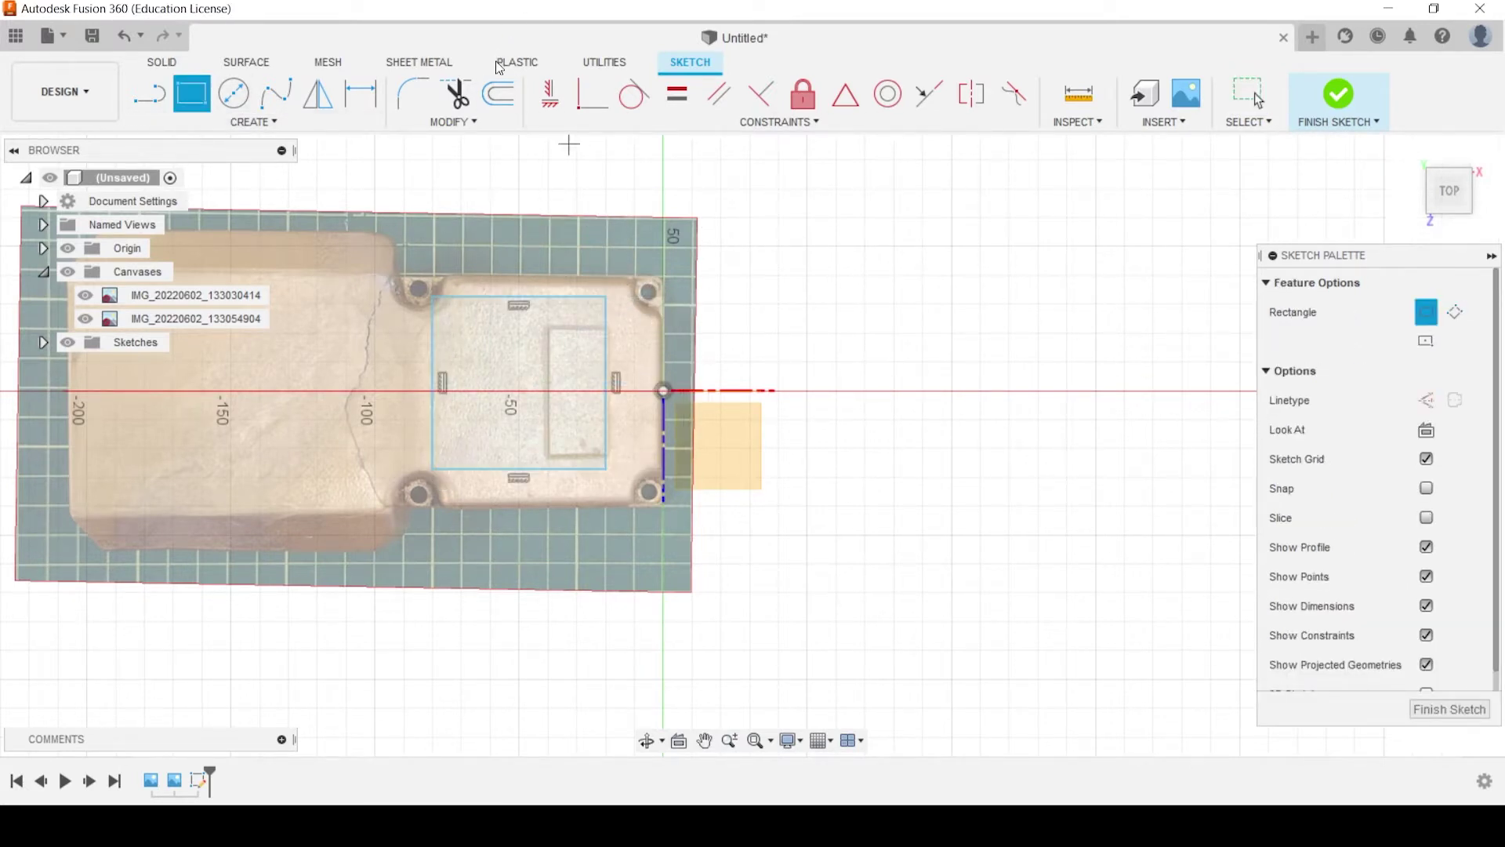
pyautogui.press('Escape')
pyautogui.click(845, 94)
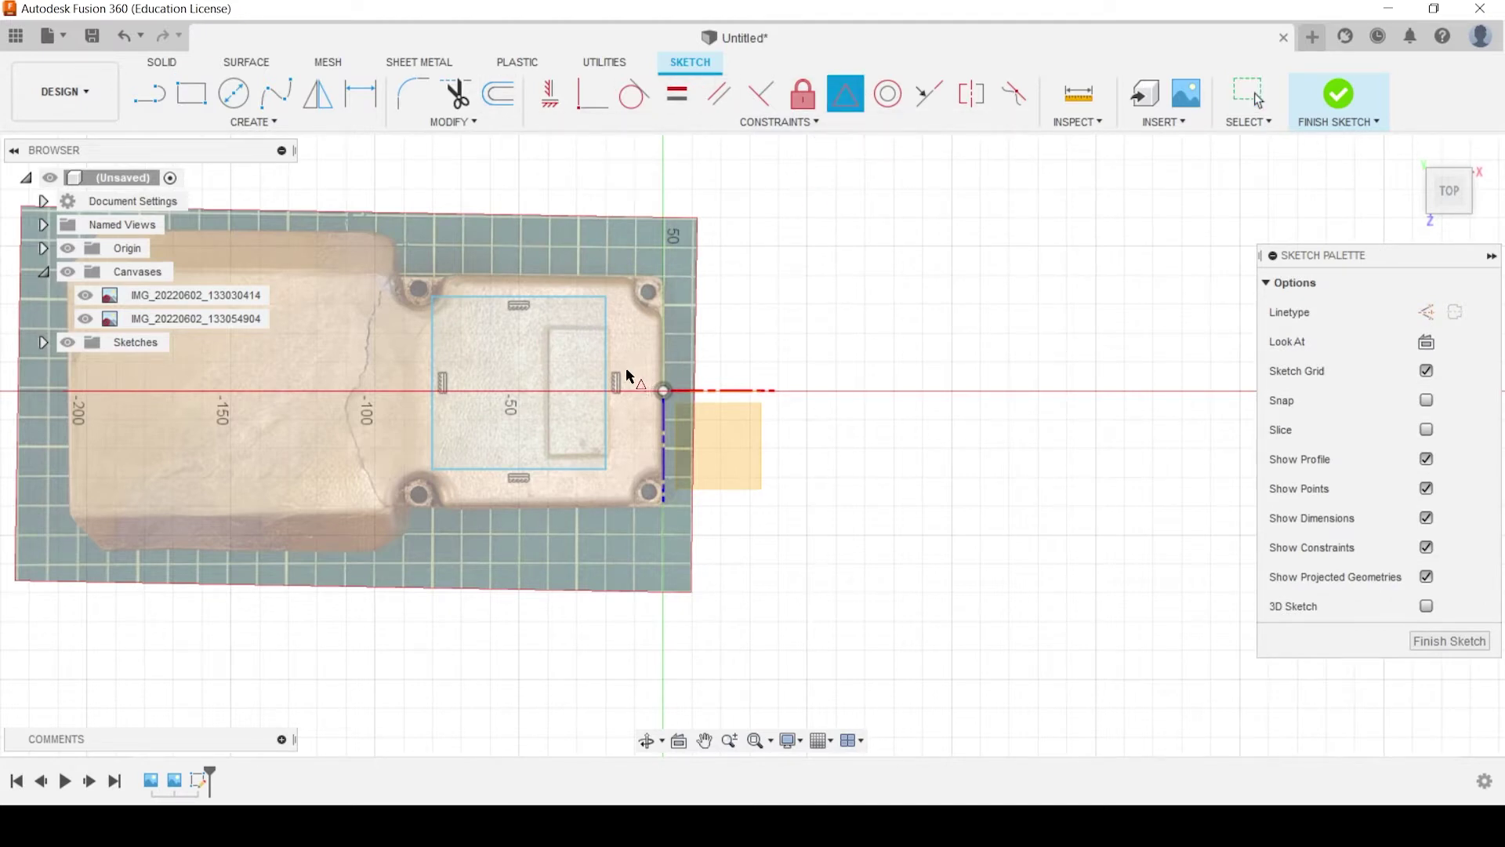
pyautogui.click(609, 385)
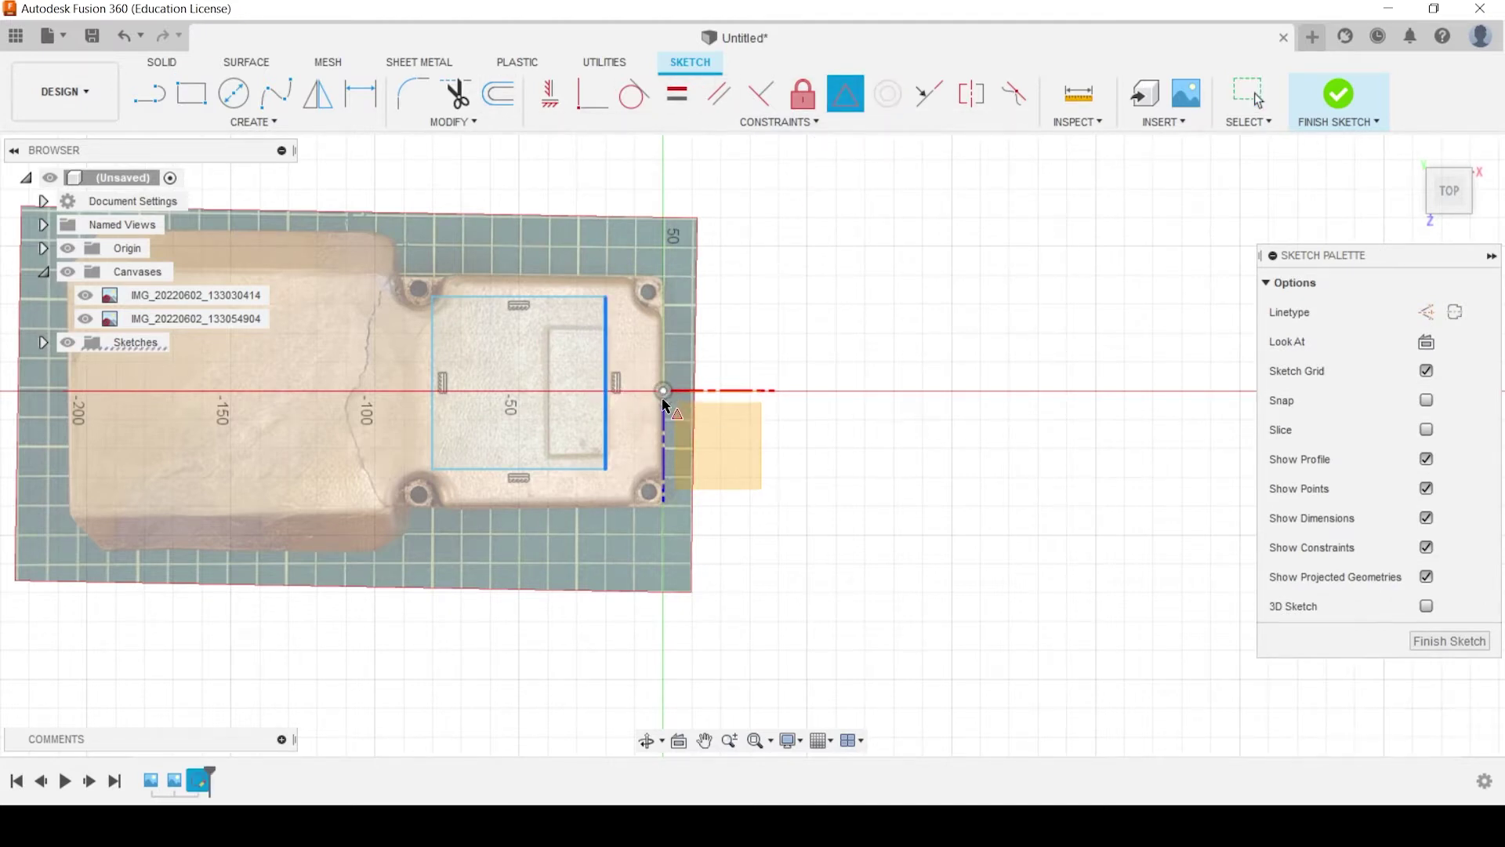
pyautogui.click(663, 392)
pyautogui.press('Escape')
# Dimension the rectangle to 80 mm high and 90 mm wide
pyautogui.press('d')
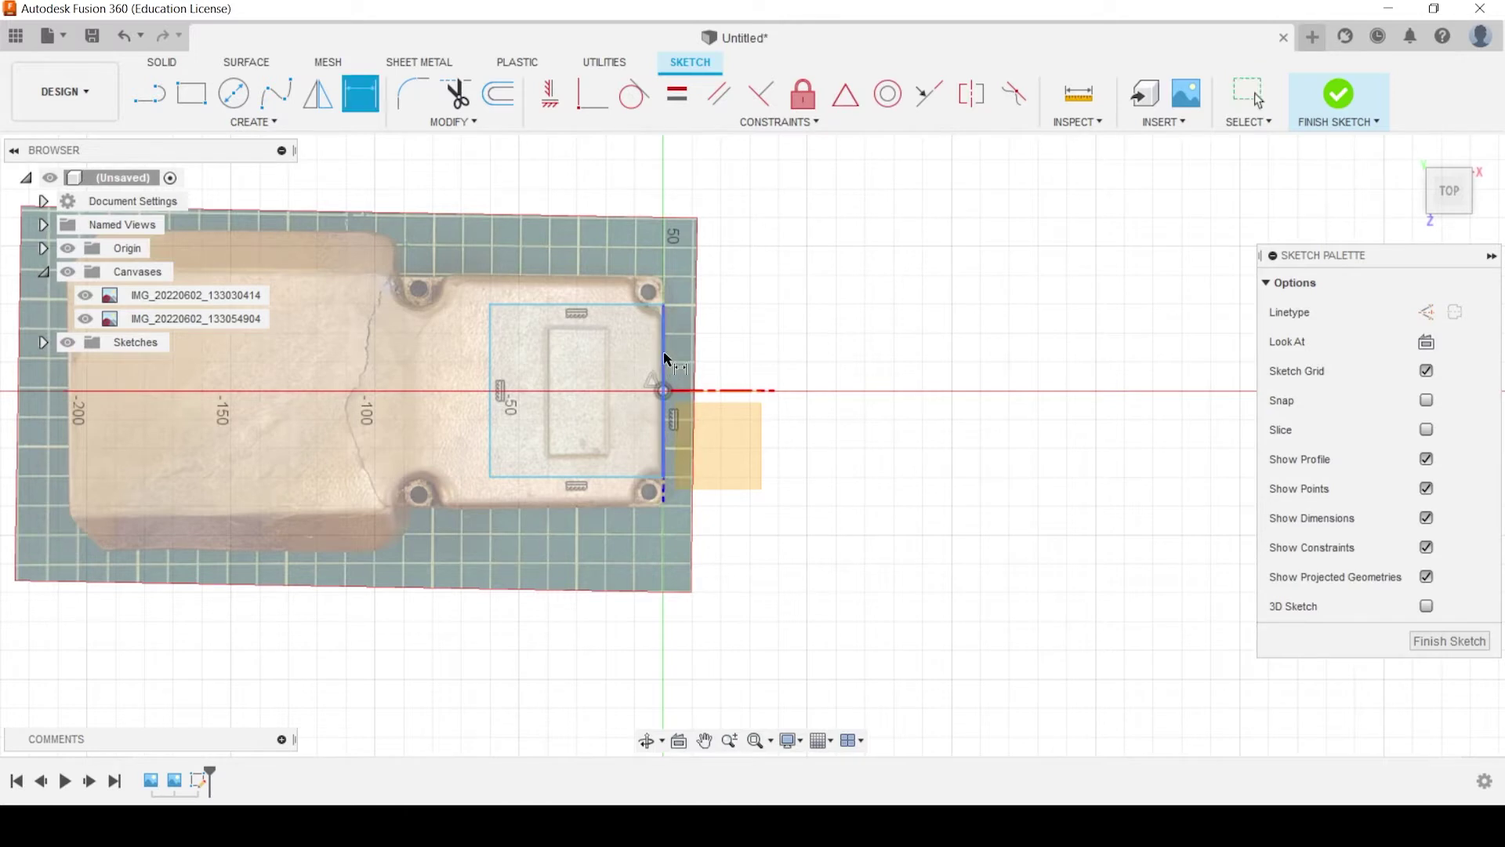
pyautogui.click(664, 352)
pyautogui.click(739, 373)
pyautogui.write('80')
pyautogui.press('Return')
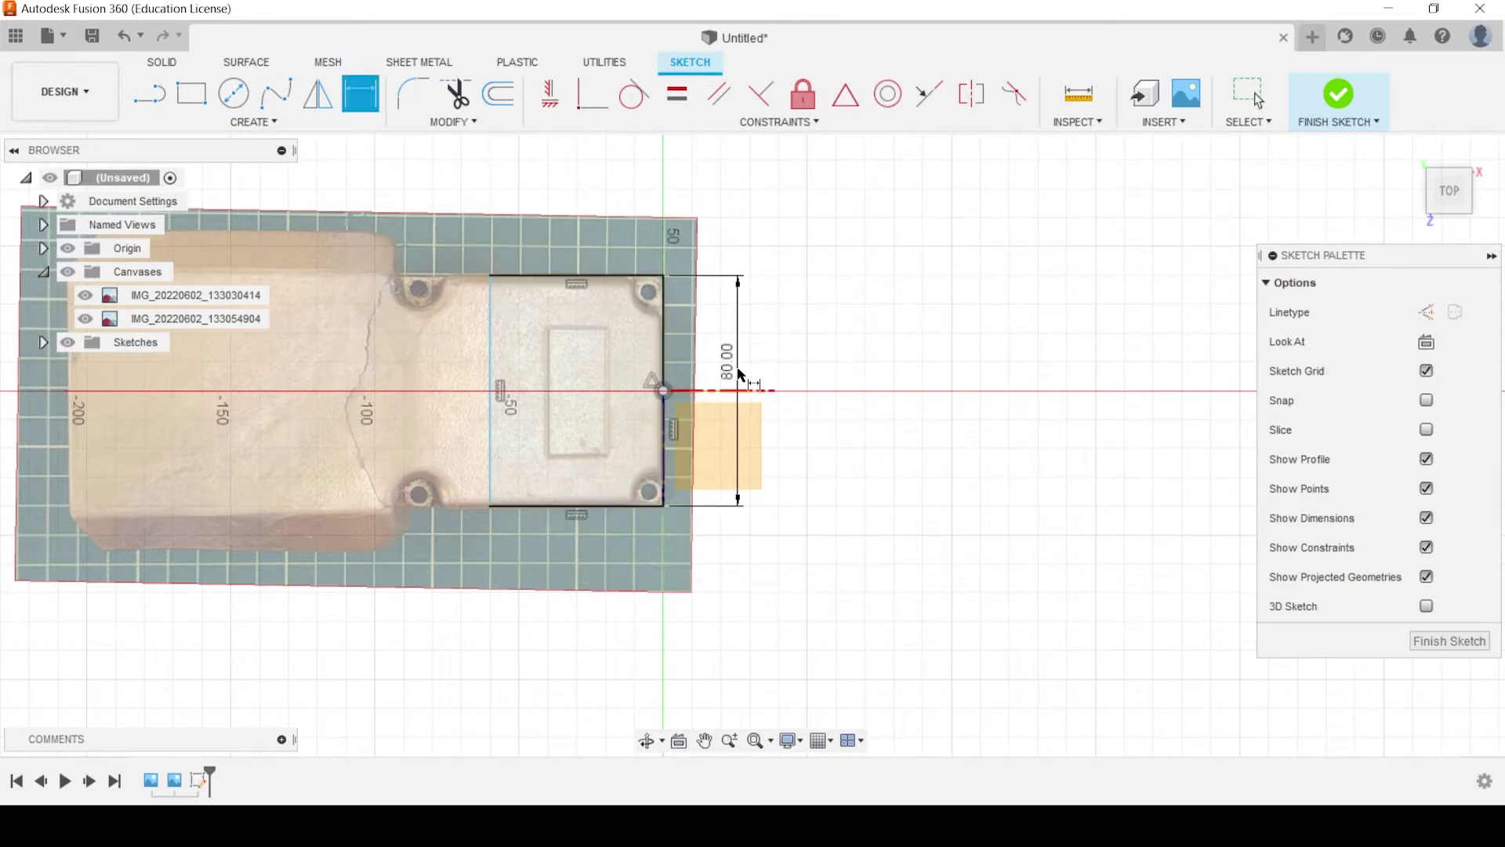
pyautogui.click(553, 274)
pyautogui.click(580, 252)
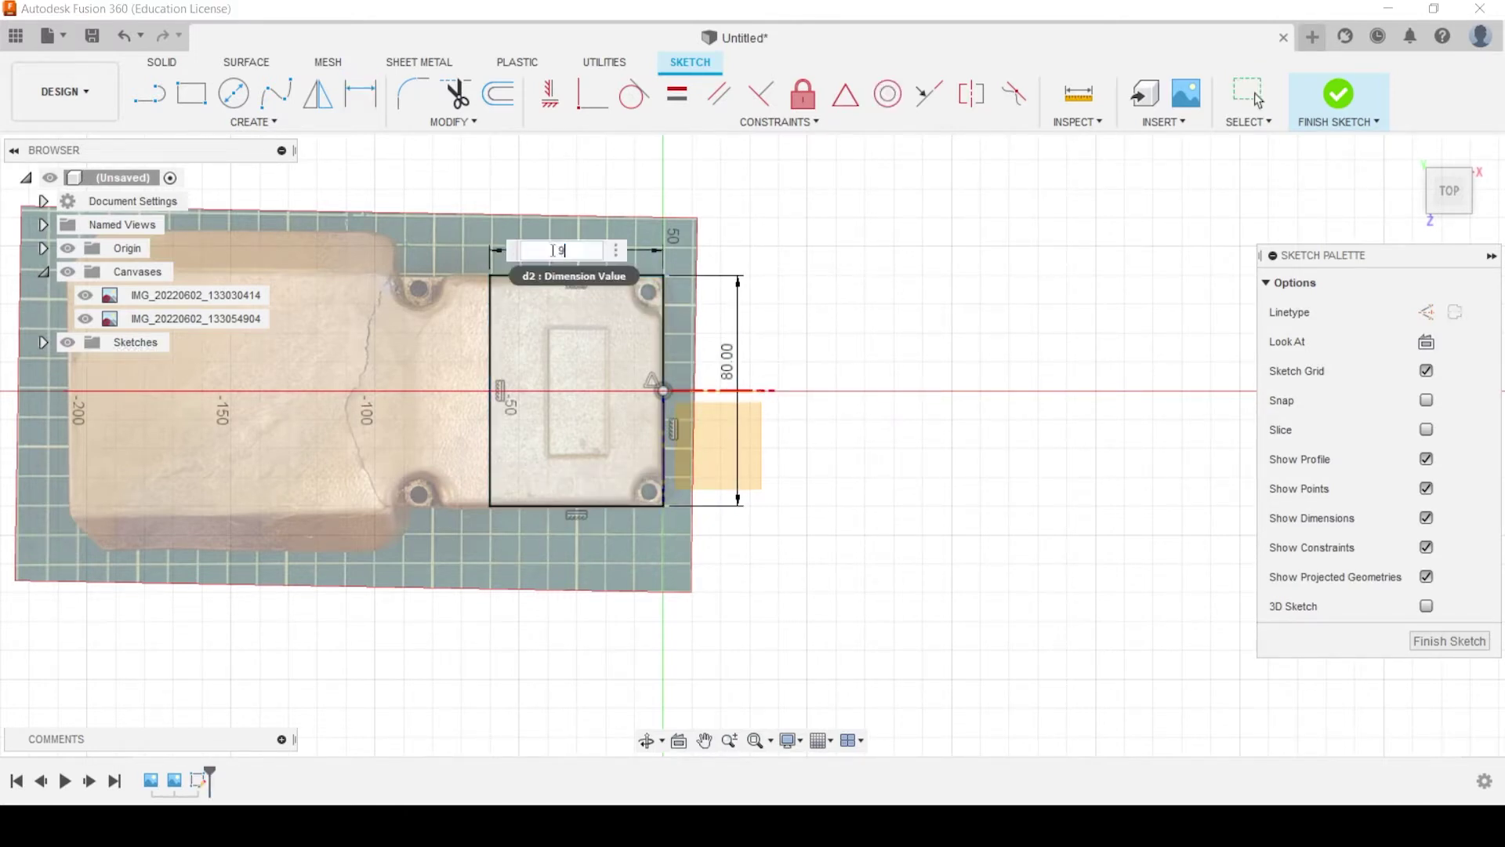
pyautogui.write('90')
pyautogui.press('Return')
pyautogui.press('Escape')
pyautogui.scroll(2, 764, 314)
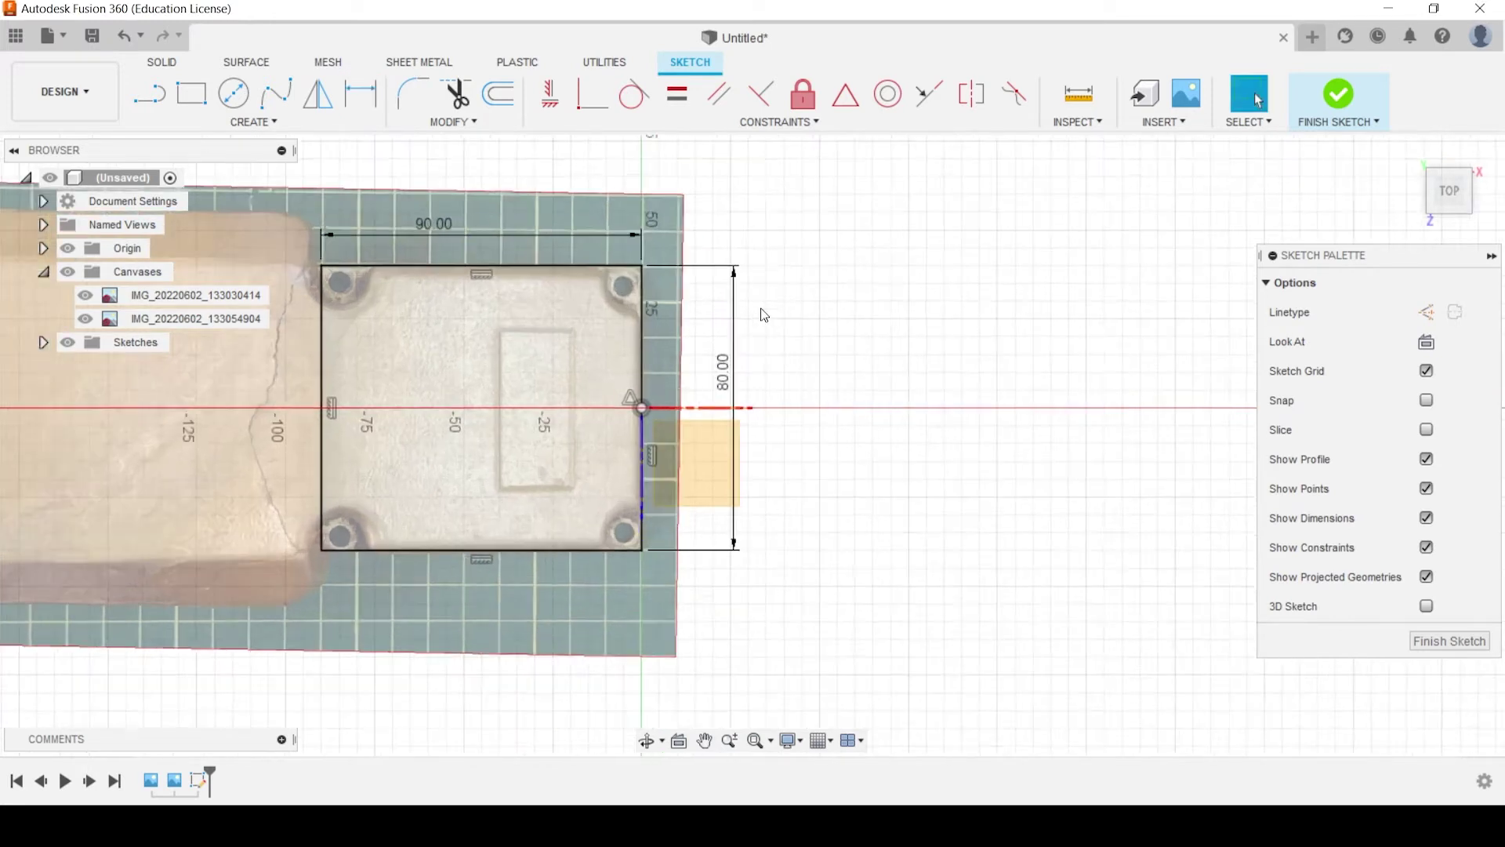
pyautogui.moveTo(895, 338); pyautogui.dragTo(993, 344, button='middle')
pyautogui.scroll(1, 911, 279)
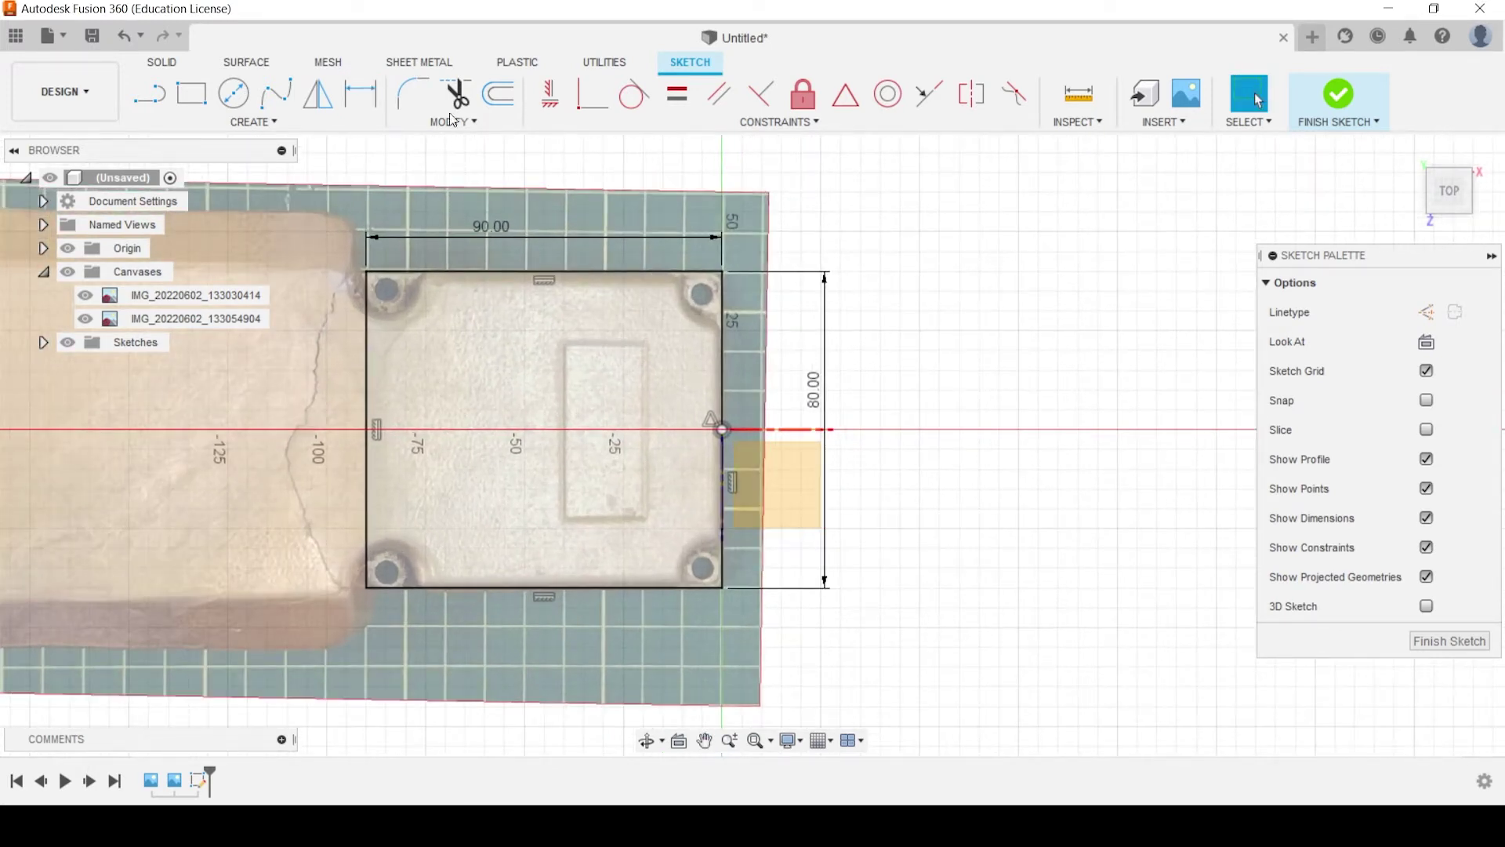
# Offset the rectangle 5 mm inward to create an inner rectangle
pyautogui.click(498, 93)
pyautogui.click(619, 272)
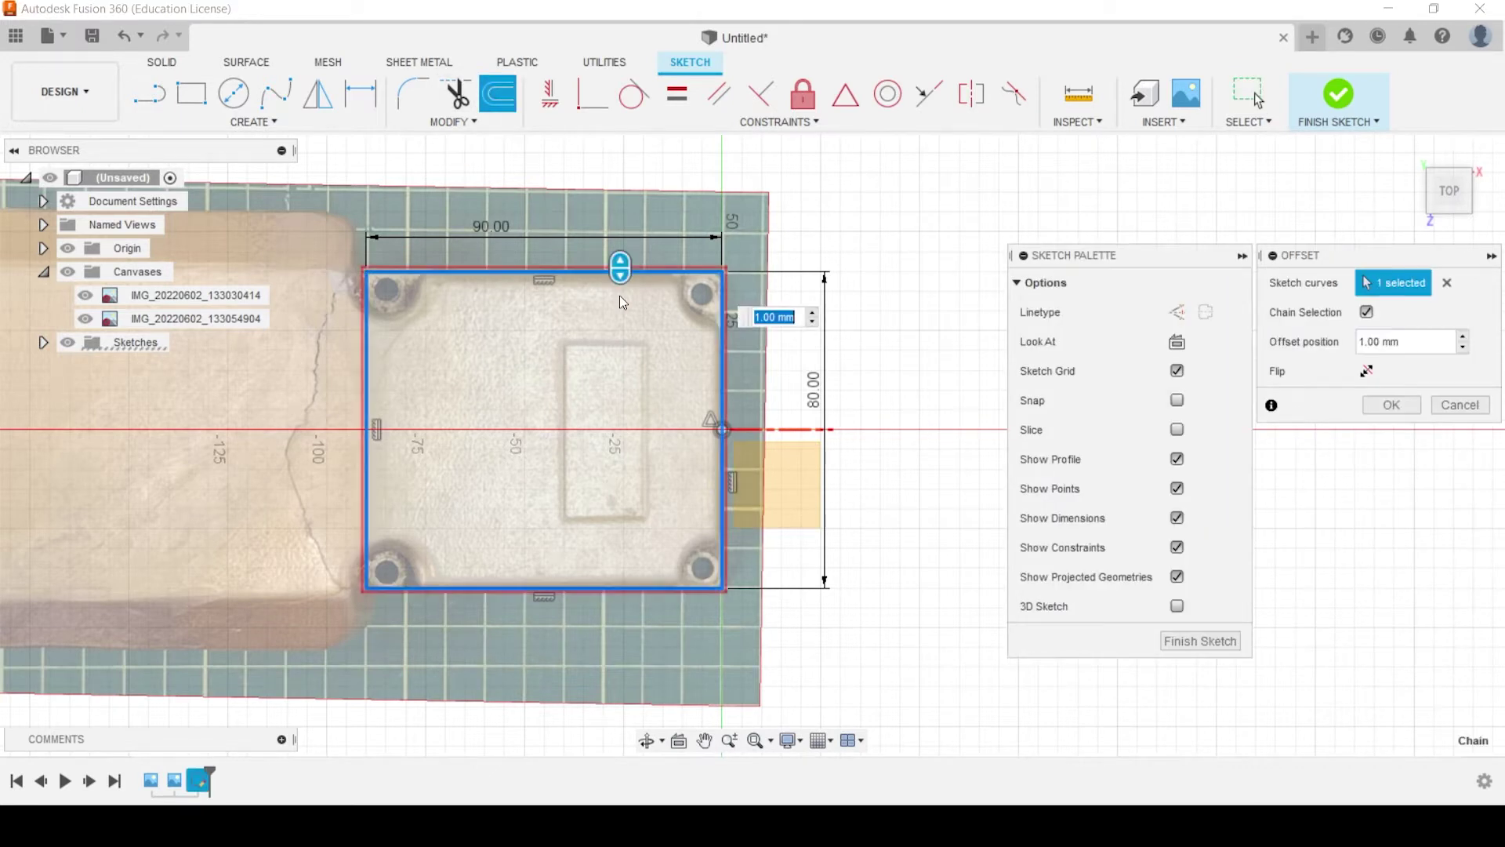
pyautogui.moveTo(616, 268); pyautogui.dragTo(615, 288)
pyautogui.write('-')
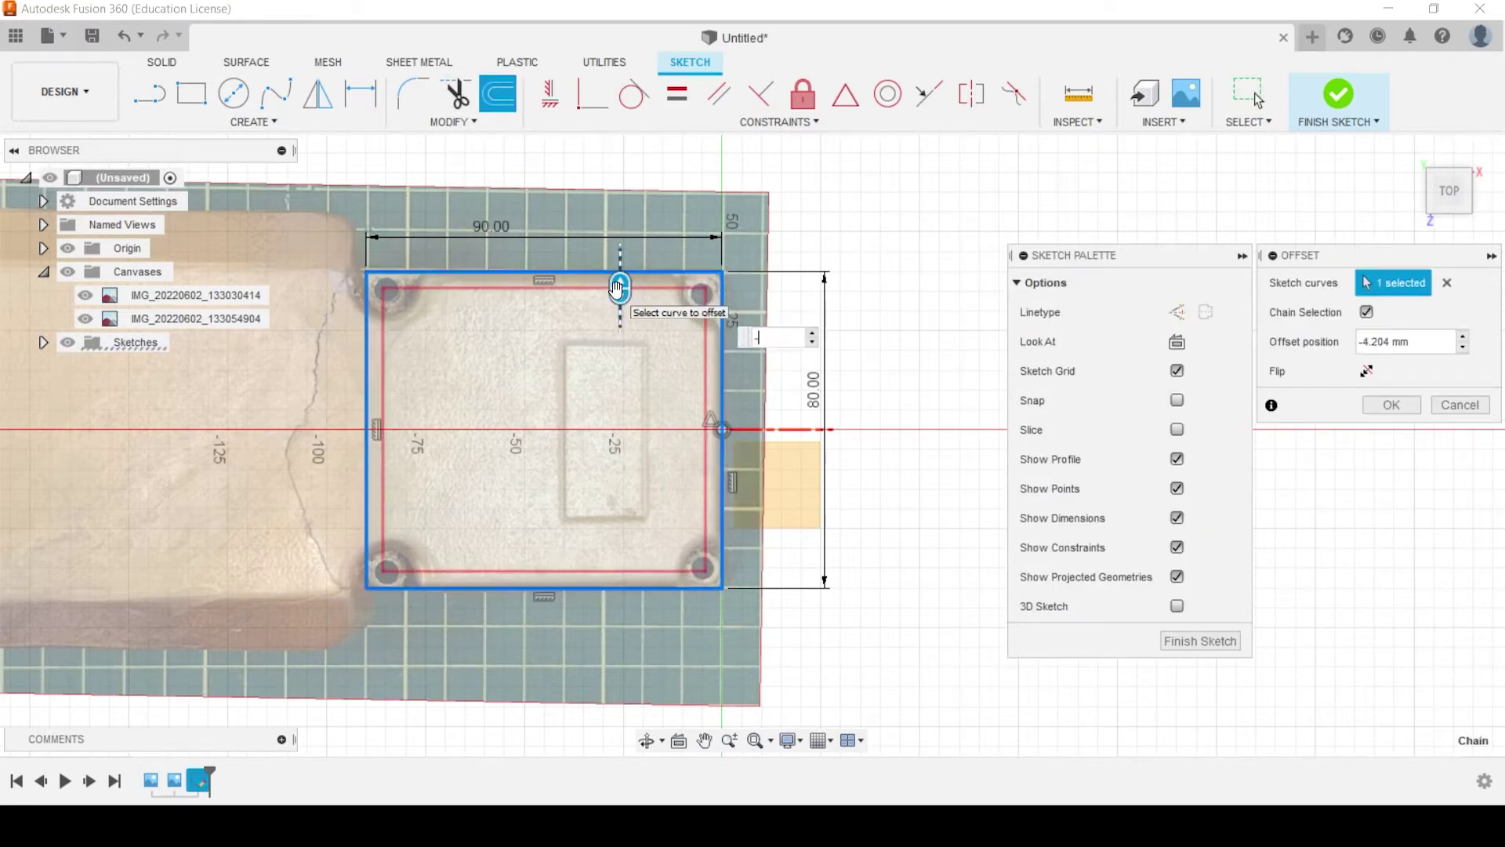
pyautogui.write('5')
pyautogui.press('Return')
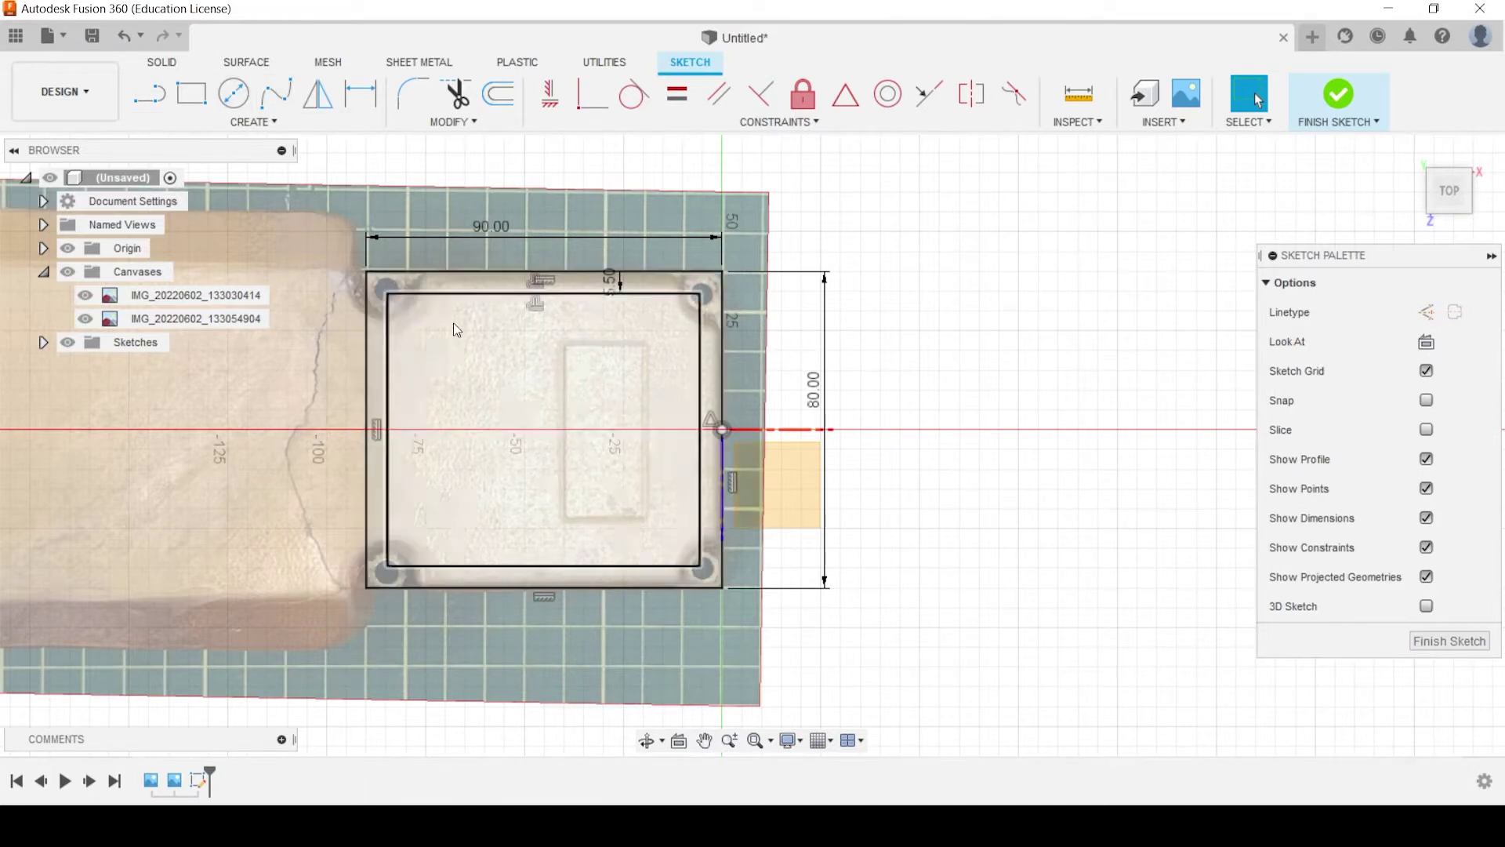
# Convert the inner rectangle into dashed construction lines
pyautogui.scroll(2, 395, 293)
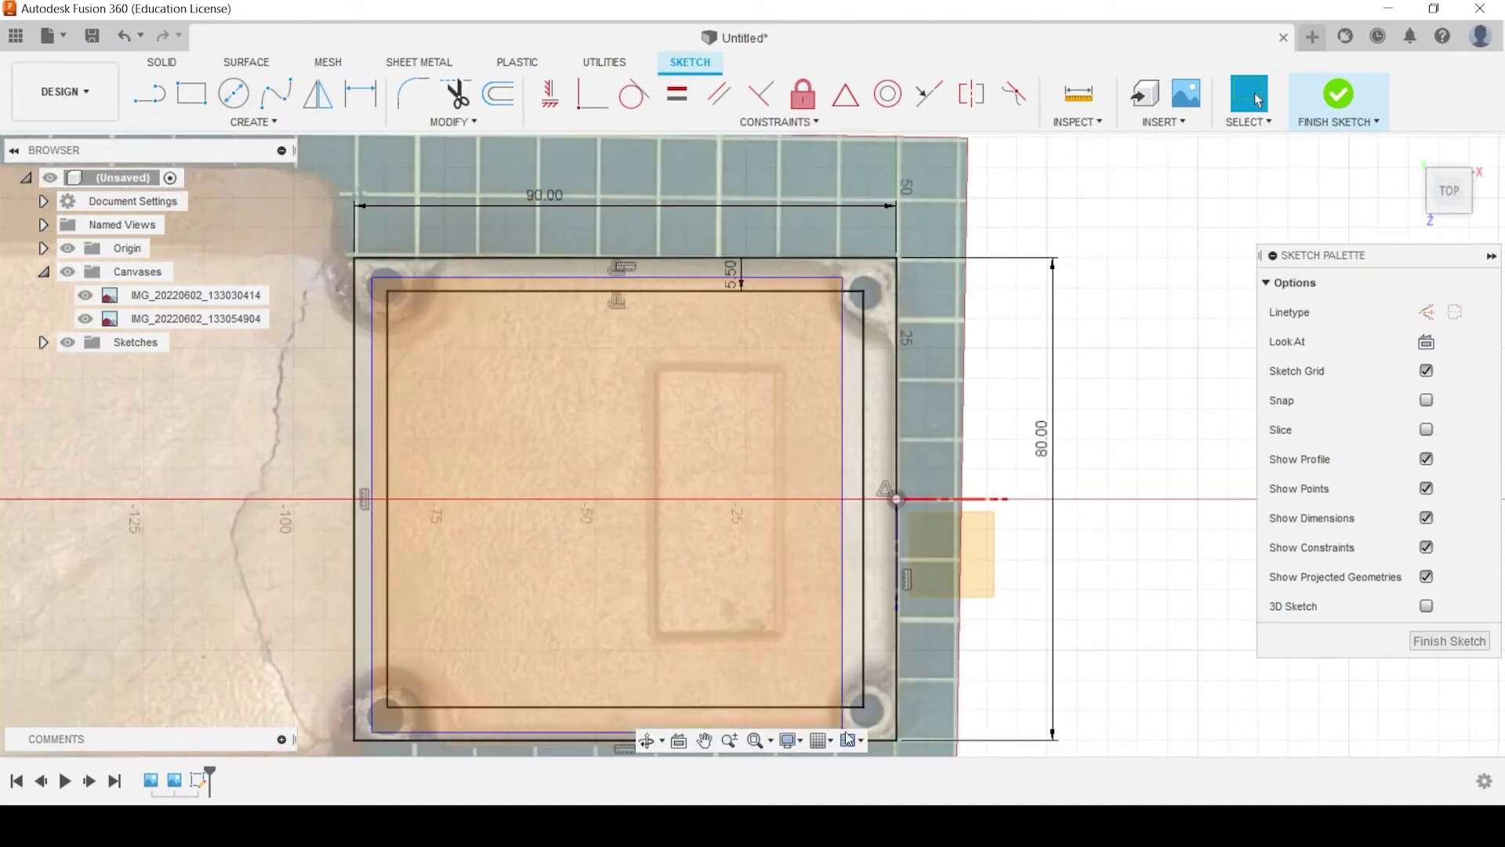
pyautogui.click(881, 720)
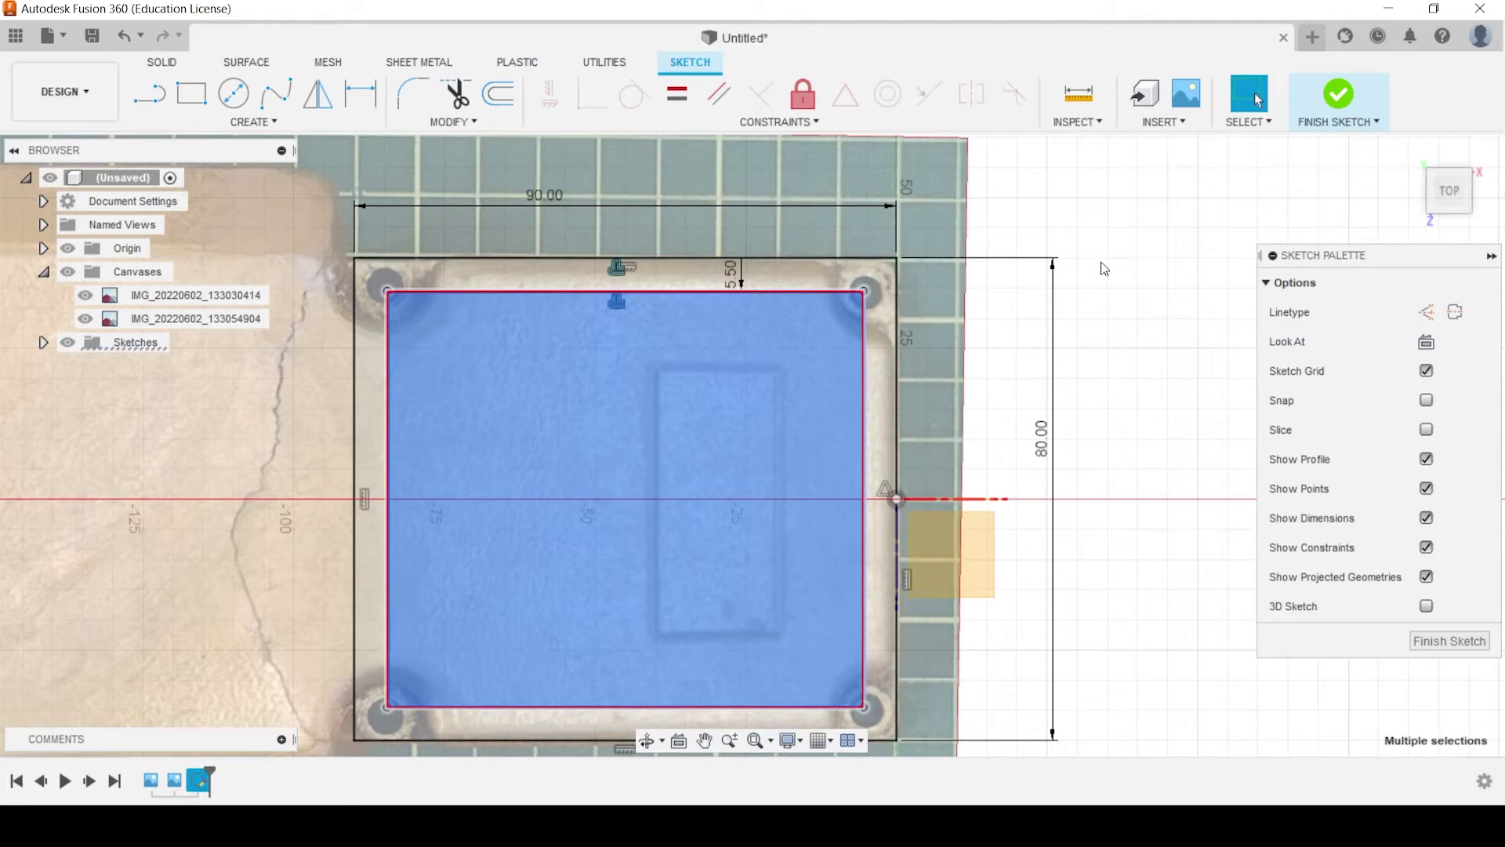
pyautogui.click(1426, 312)
pyautogui.click(896, 188)
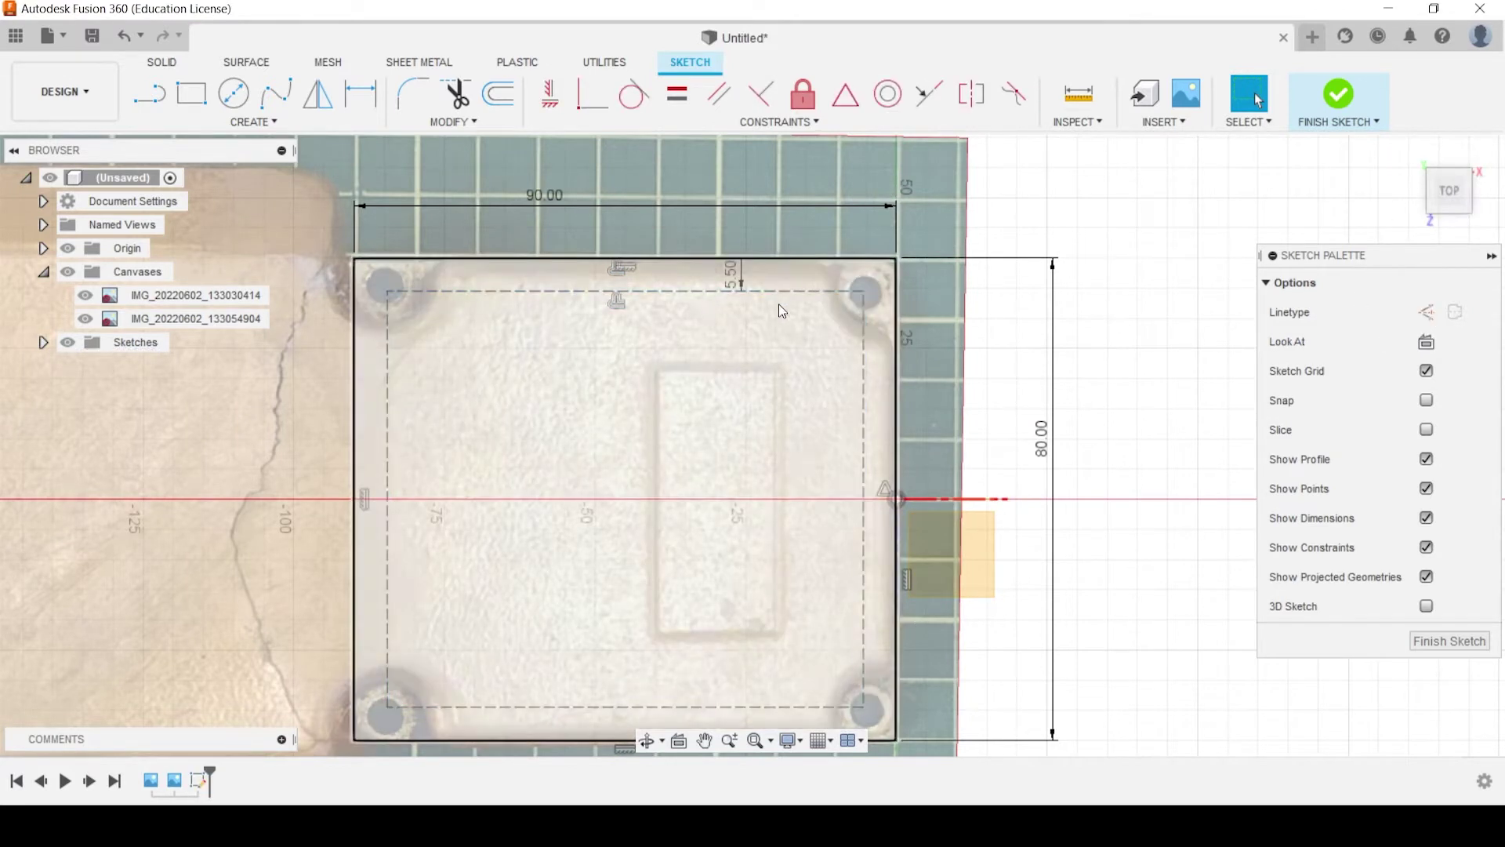
# Place 5.5 mm diameter circles at the inner rectangle's top-right and top-left corners
pyautogui.click(234, 93)
pyautogui.click(863, 291)
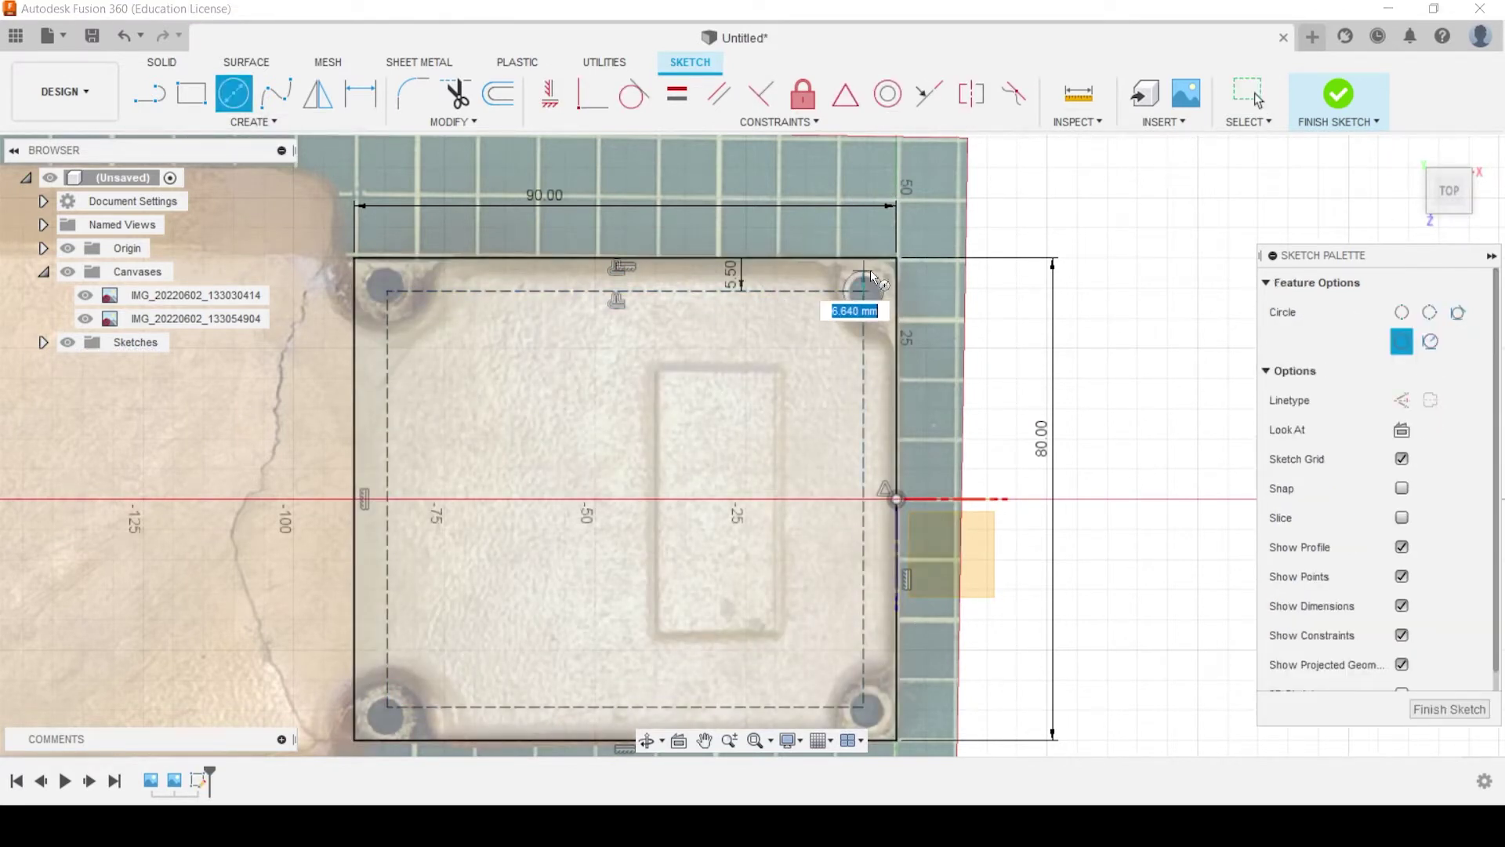
pyautogui.press('Return')
pyautogui.press('Escape')
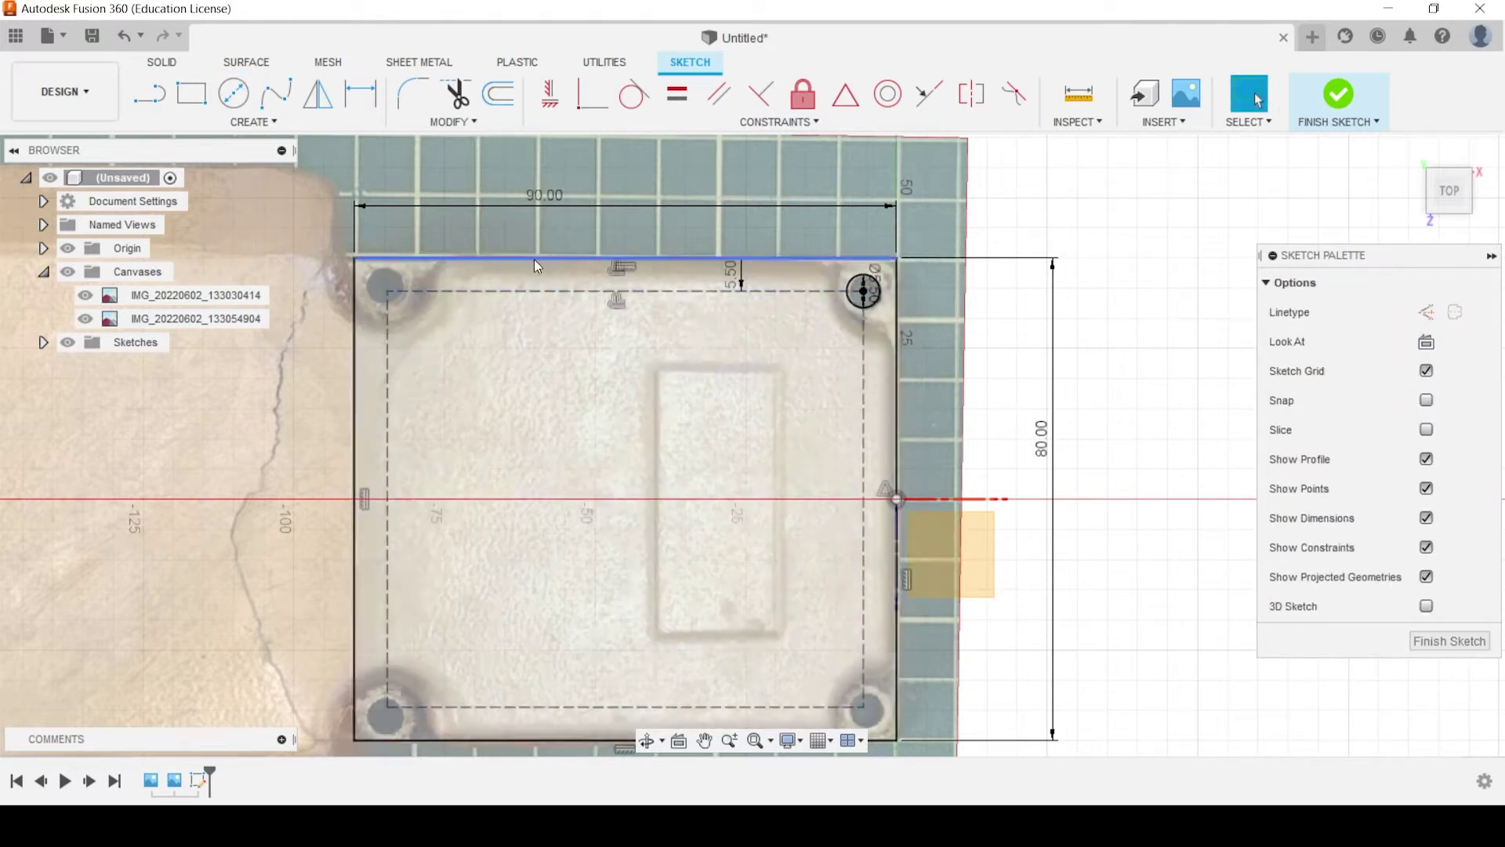
pyautogui.press('c')
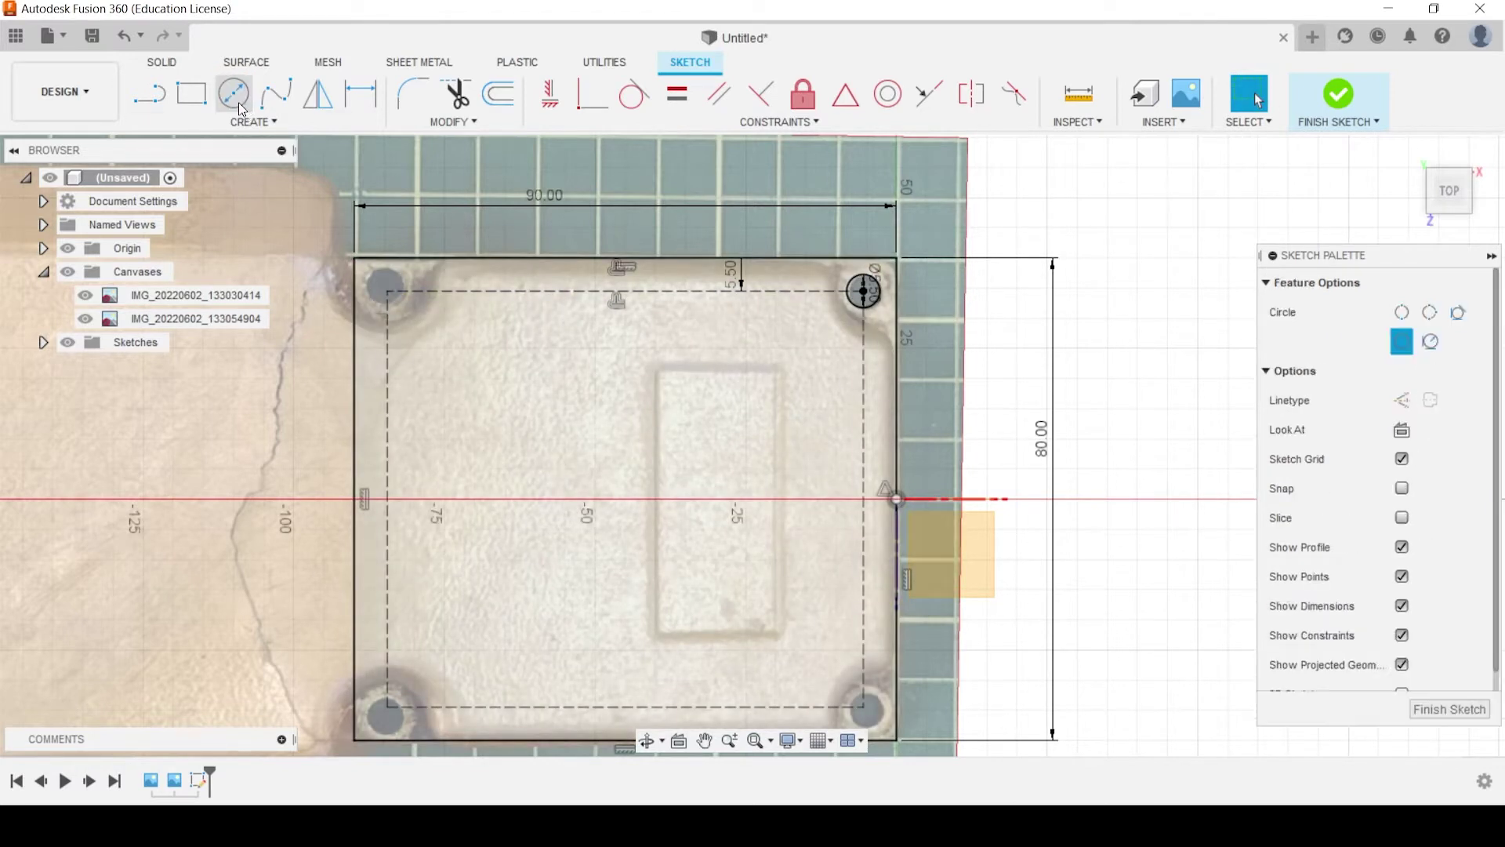
pyautogui.click(387, 291)
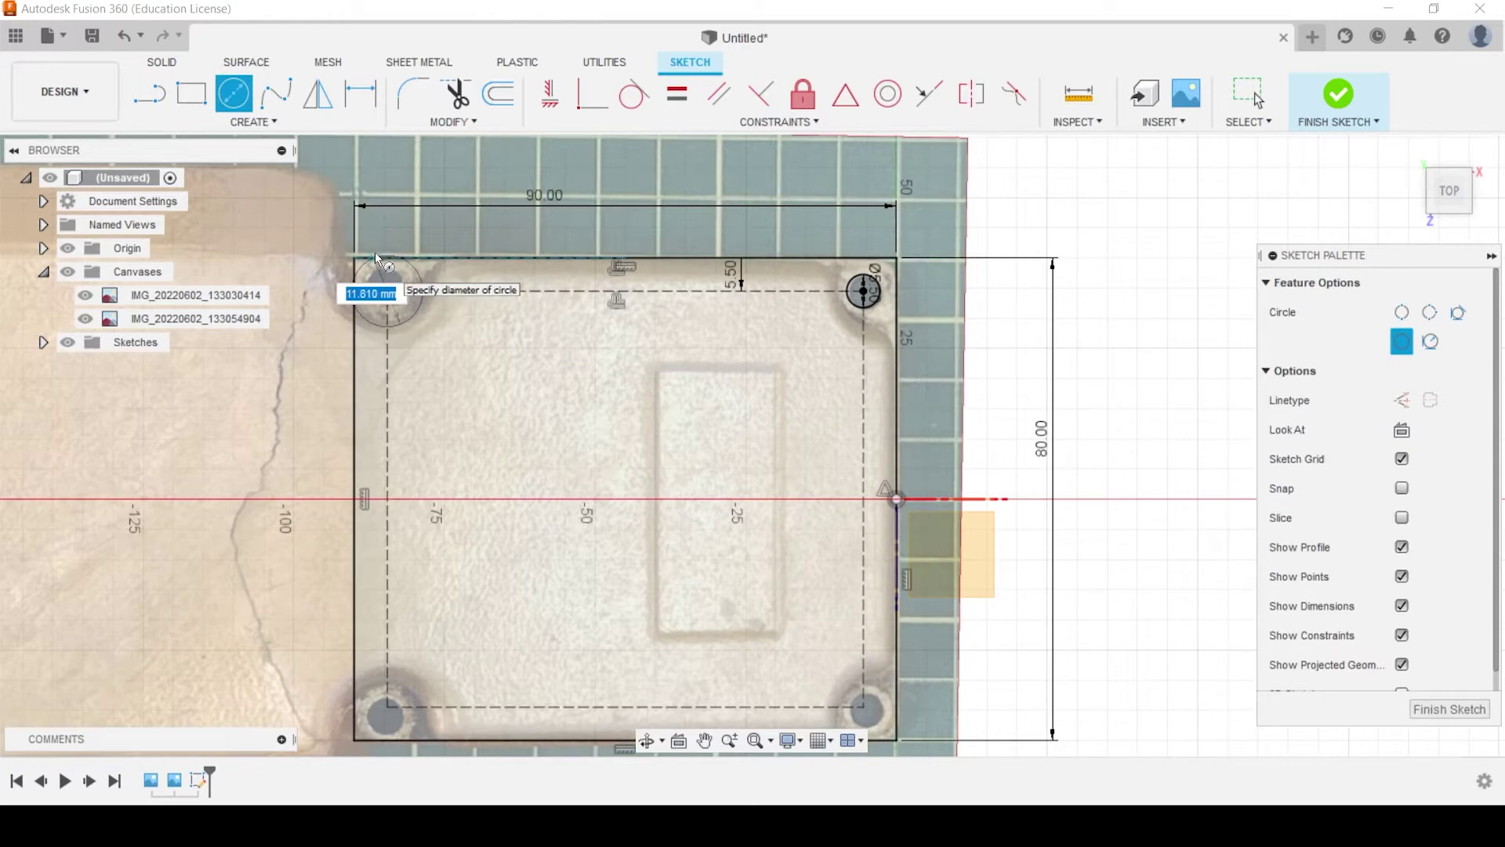
pyautogui.press('Return')
# Add 5.5 mm diameter circles at the bottom-left and bottom-right corners
pyautogui.moveTo(492, 646); pyautogui.dragTo(466, 512, button='middle')
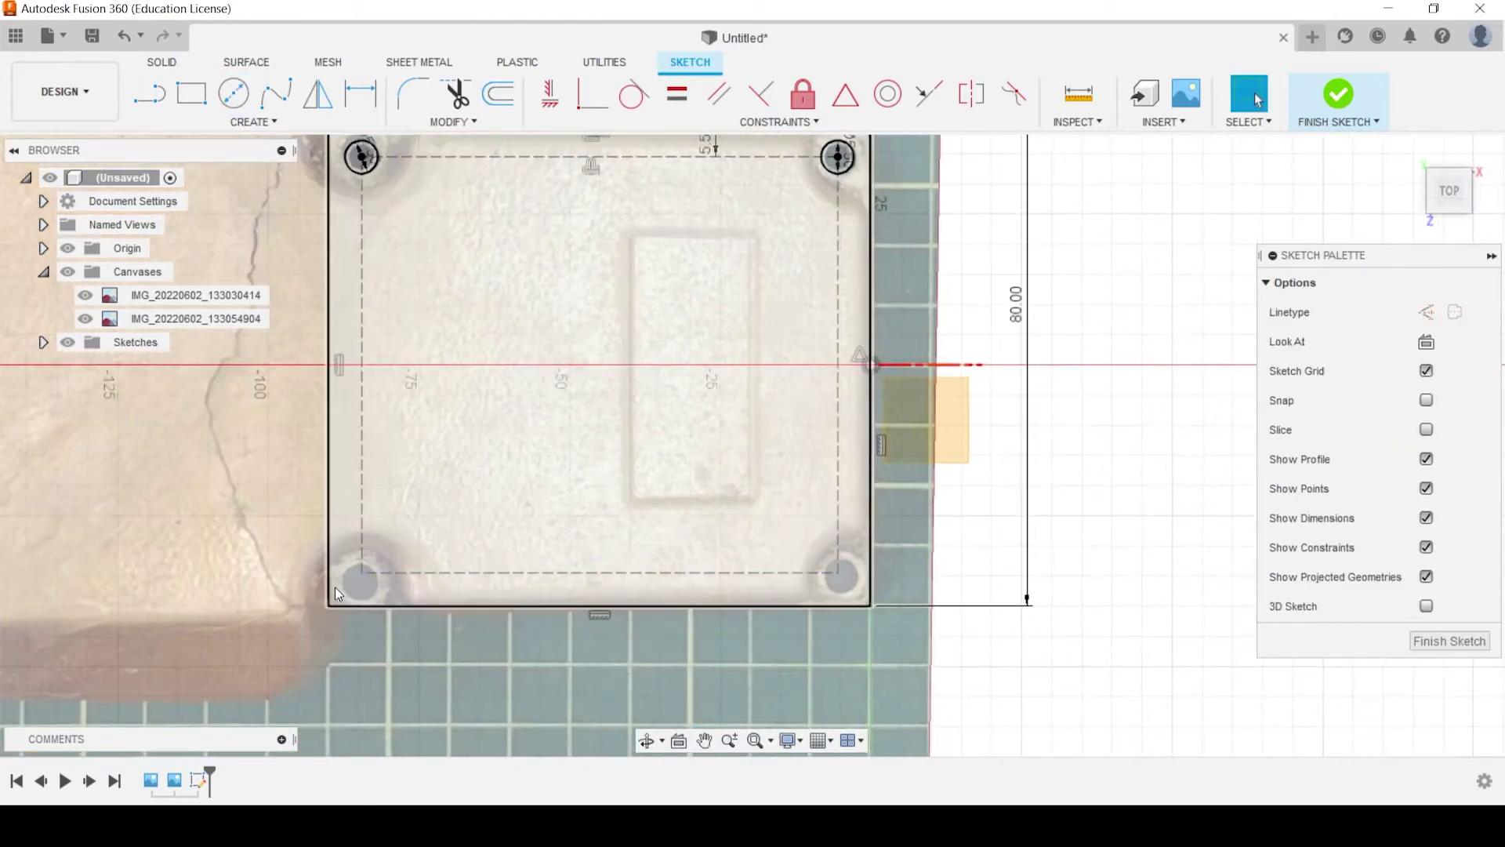
pyautogui.press('c')
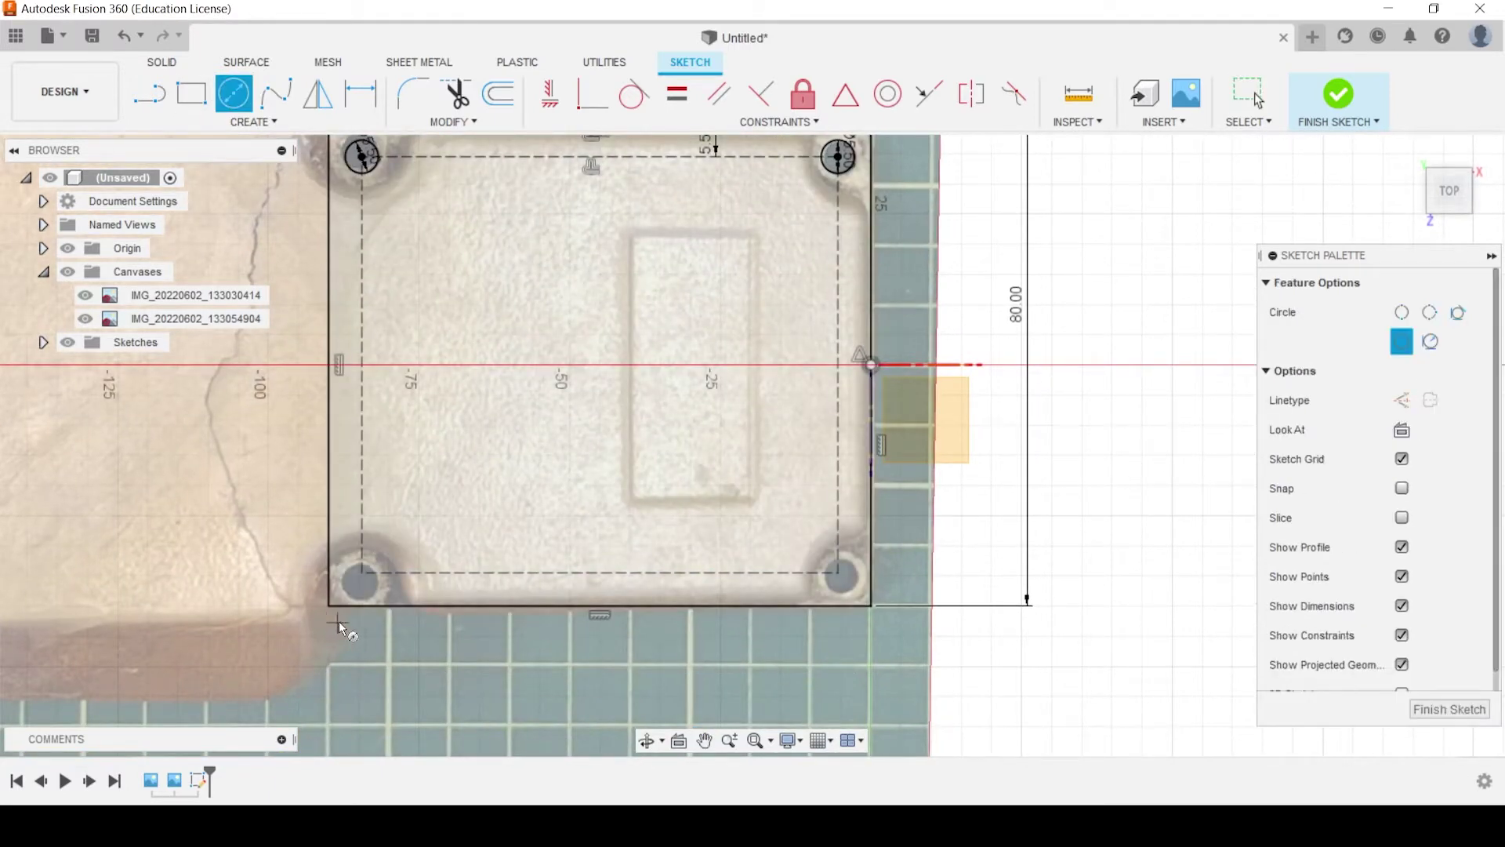
pyautogui.click(361, 571)
pyautogui.write('5.')
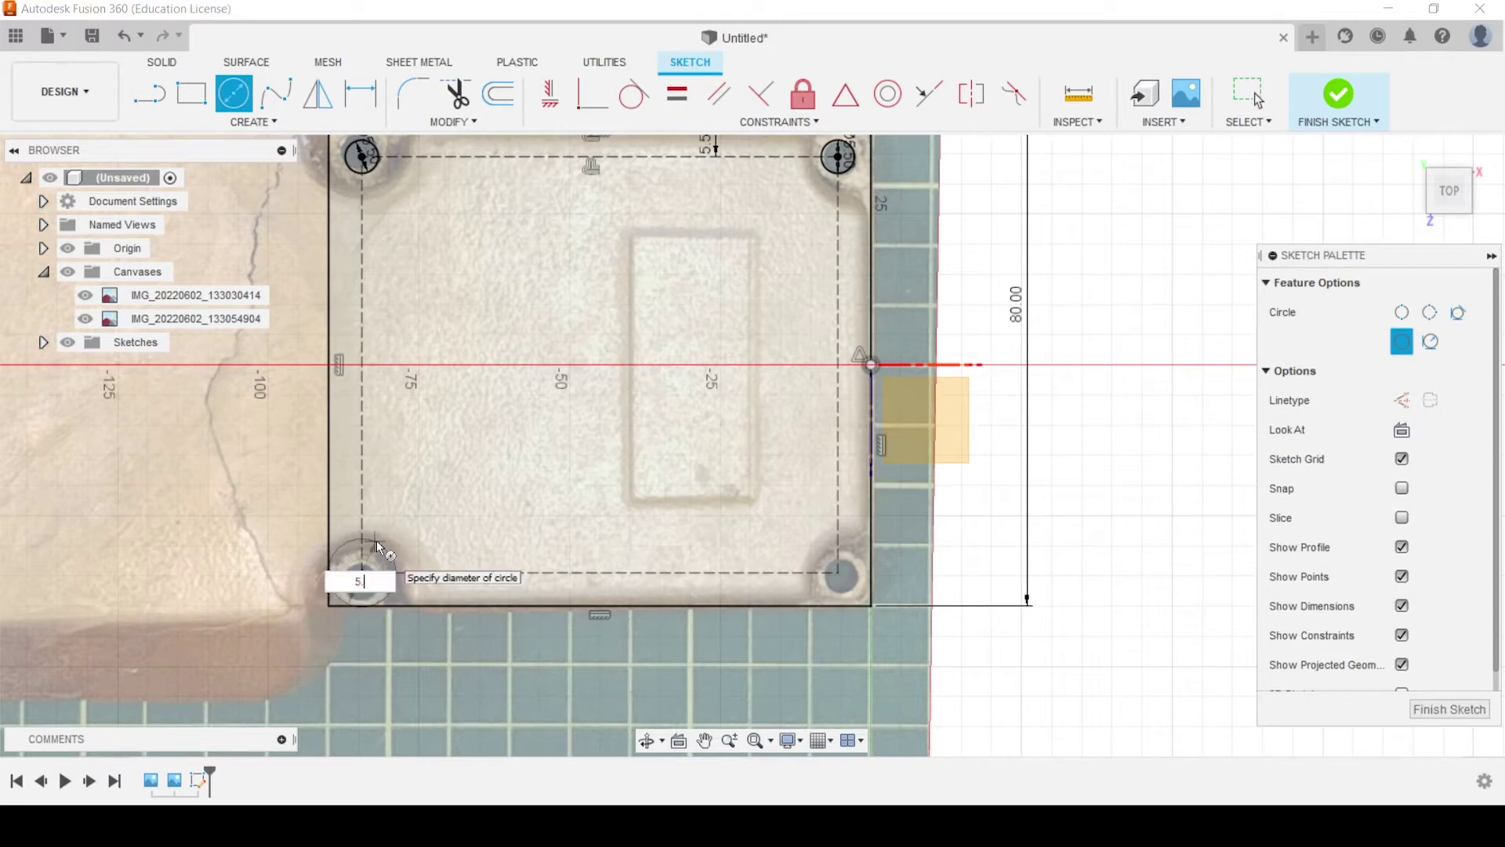
pyautogui.write('5')
pyautogui.press('Return')
pyautogui.press('Escape')
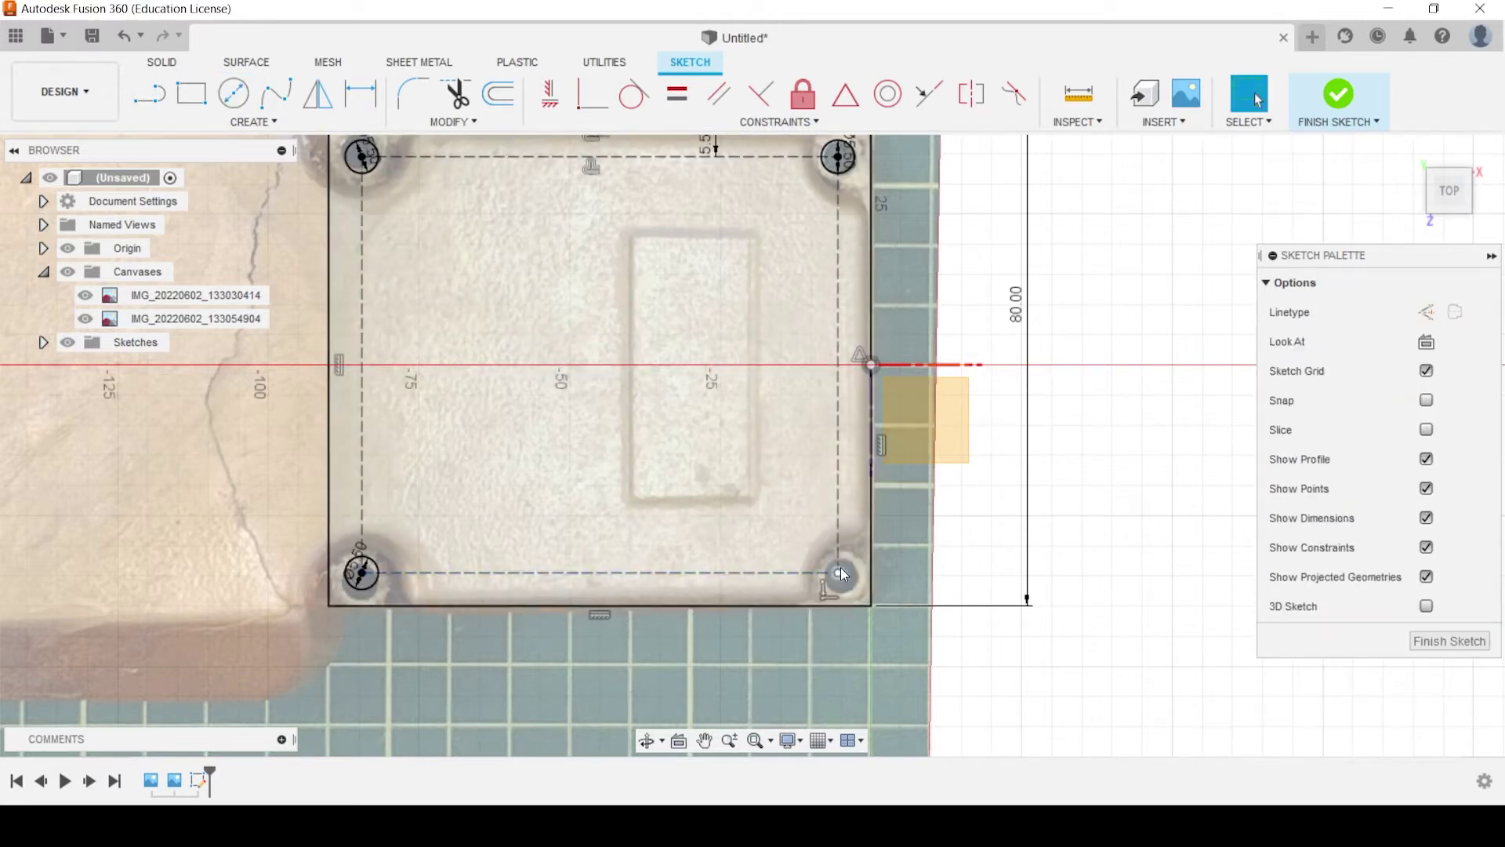
pyautogui.click(233, 90)
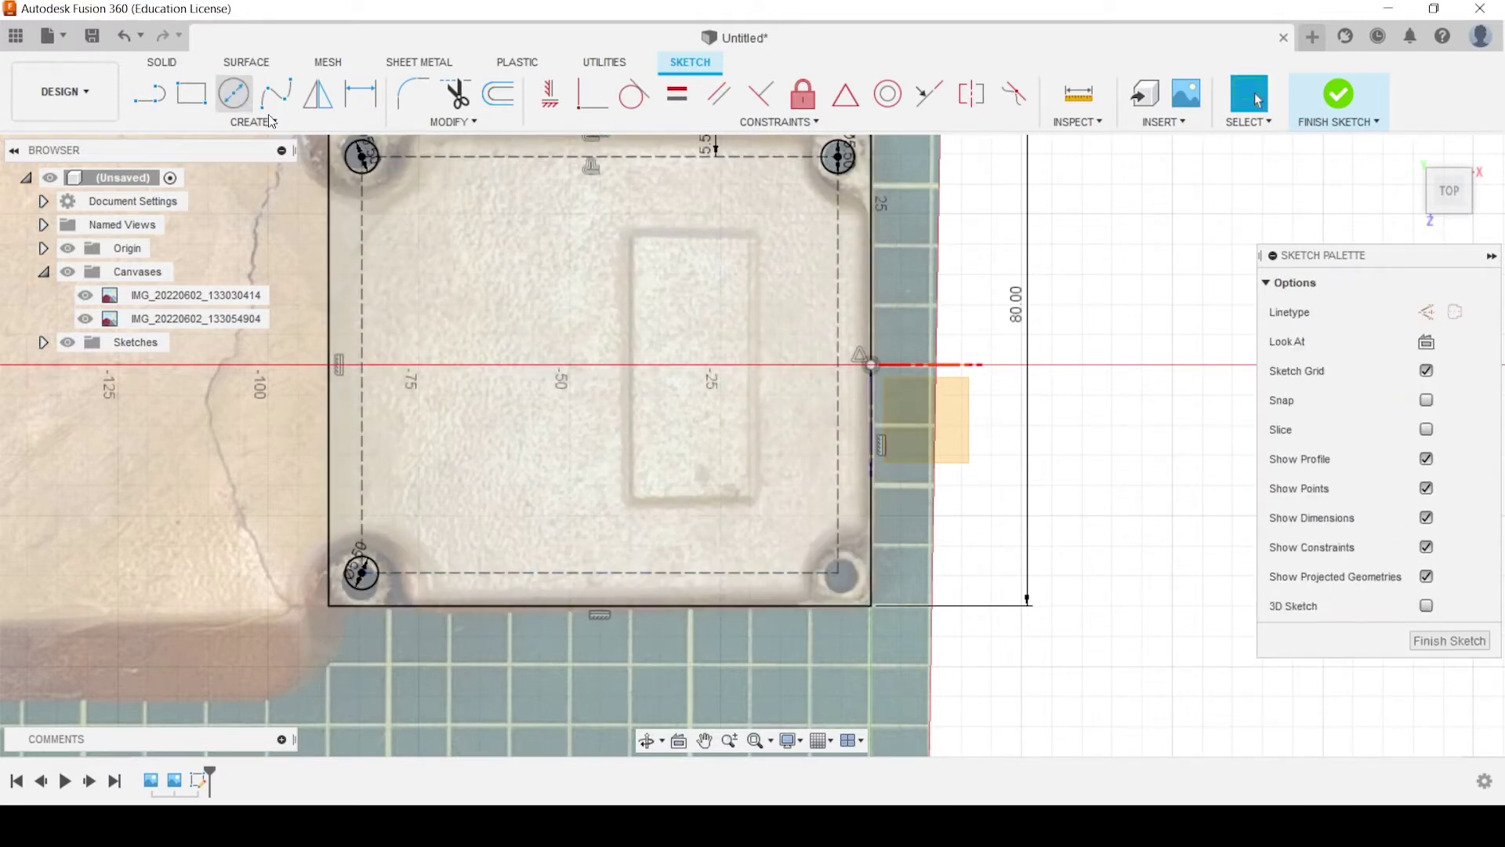
pyautogui.click(842, 572)
pyautogui.write('5')
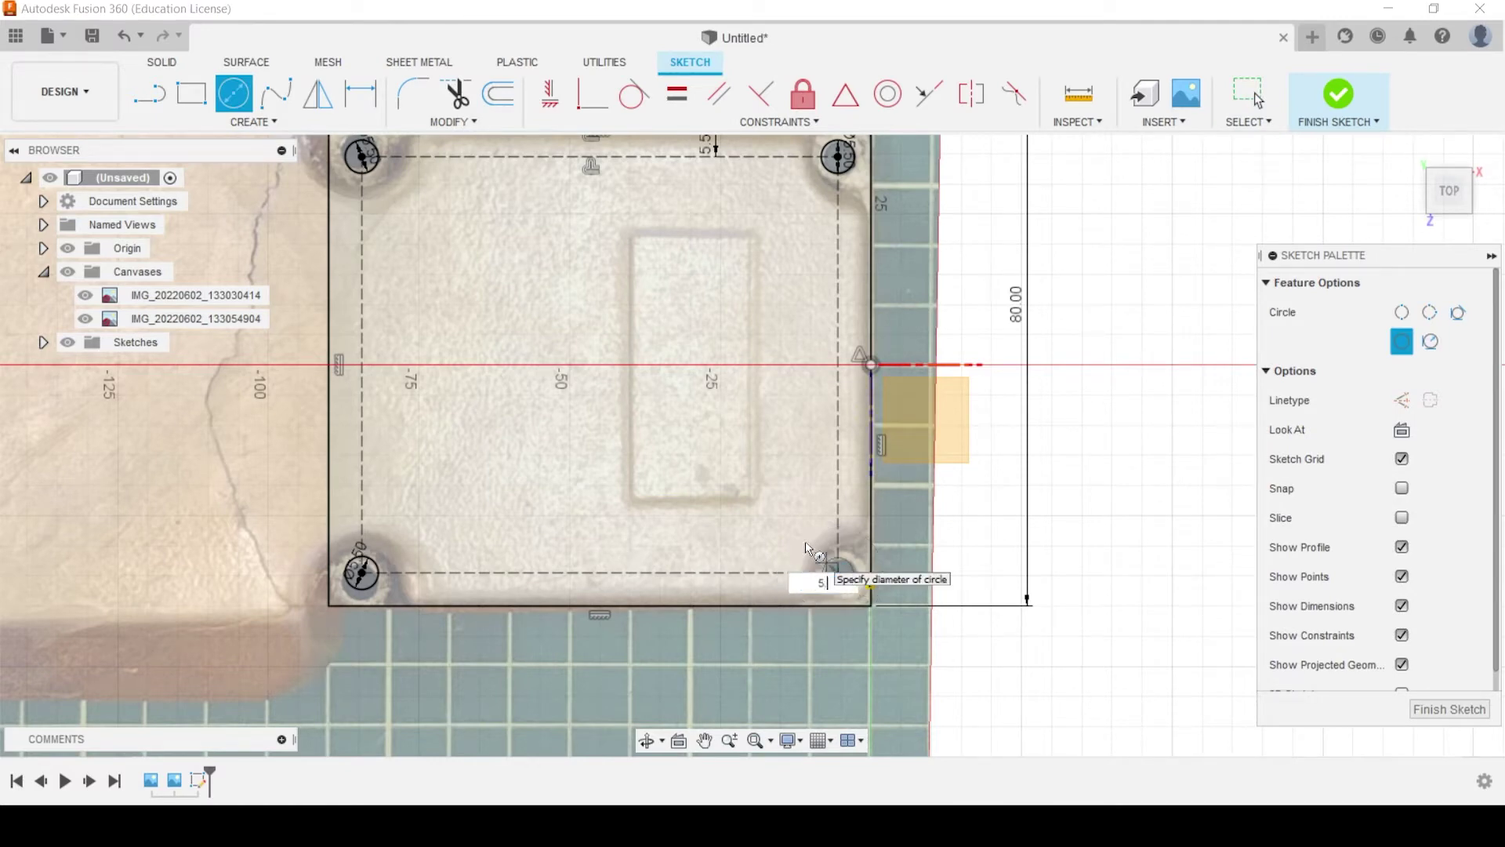
pyautogui.write('.5')
pyautogui.press('Return')
pyautogui.press('Escape')
pyautogui.moveTo(981, 272)
pyautogui.mouseDown(button='middle')
pyautogui.moveTo(916, 335)
pyautogui.moveTo(830, 370)
pyautogui.moveTo(724, 374)
pyautogui.mouseUp(button='middle')
pyautogui.scroll(-2, 880, 332)
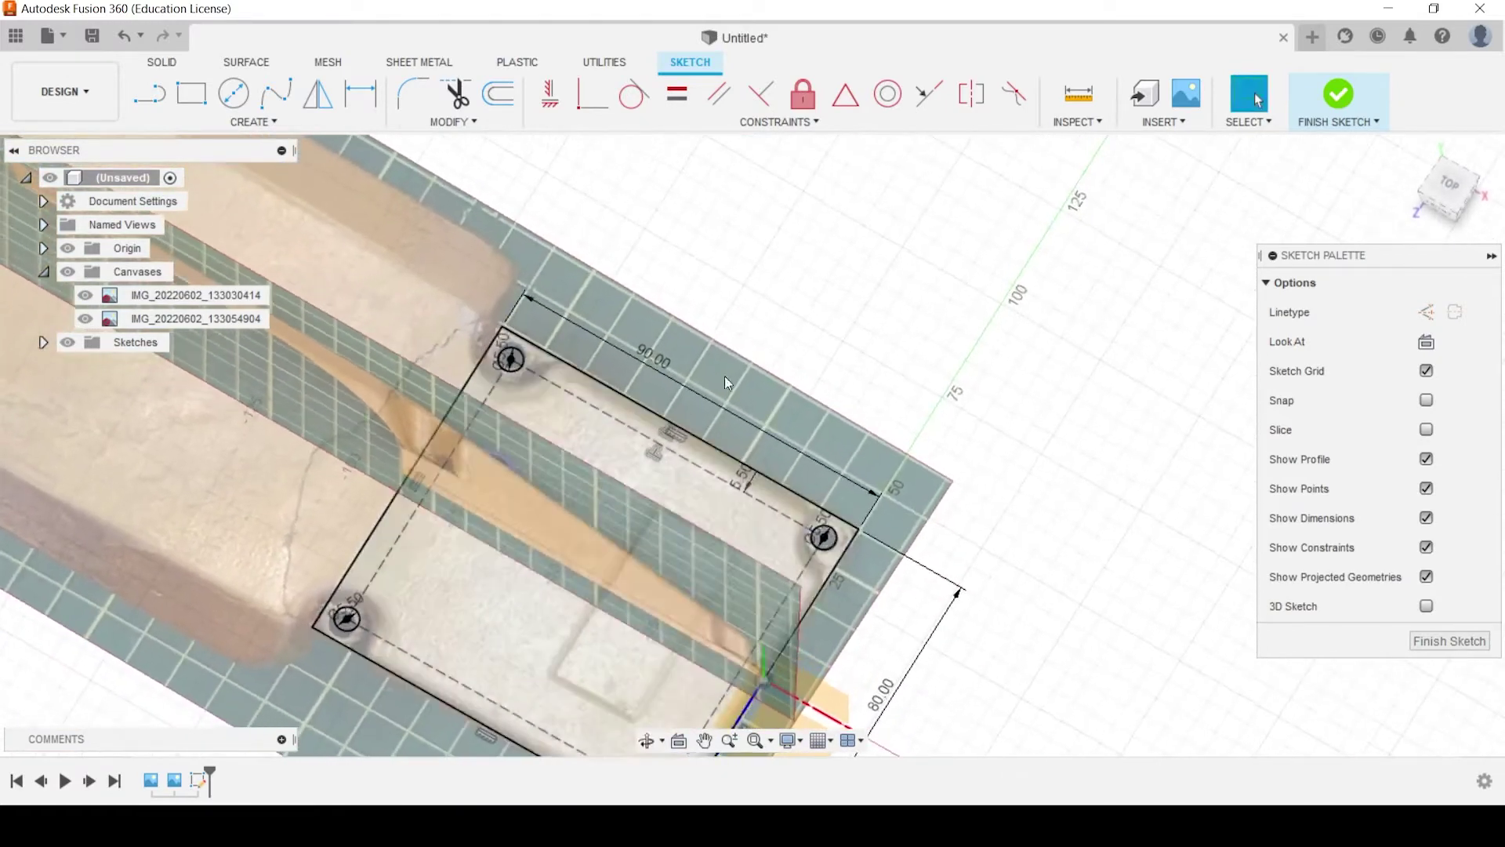
pyautogui.moveTo(502, 678)
pyautogui.mouseDown(button='middle')
pyautogui.moveTo(478, 618)
pyautogui.moveTo(433, 578)
pyautogui.moveTo(430, 528)
pyautogui.moveTo(480, 494)
pyautogui.mouseUp(button='middle')
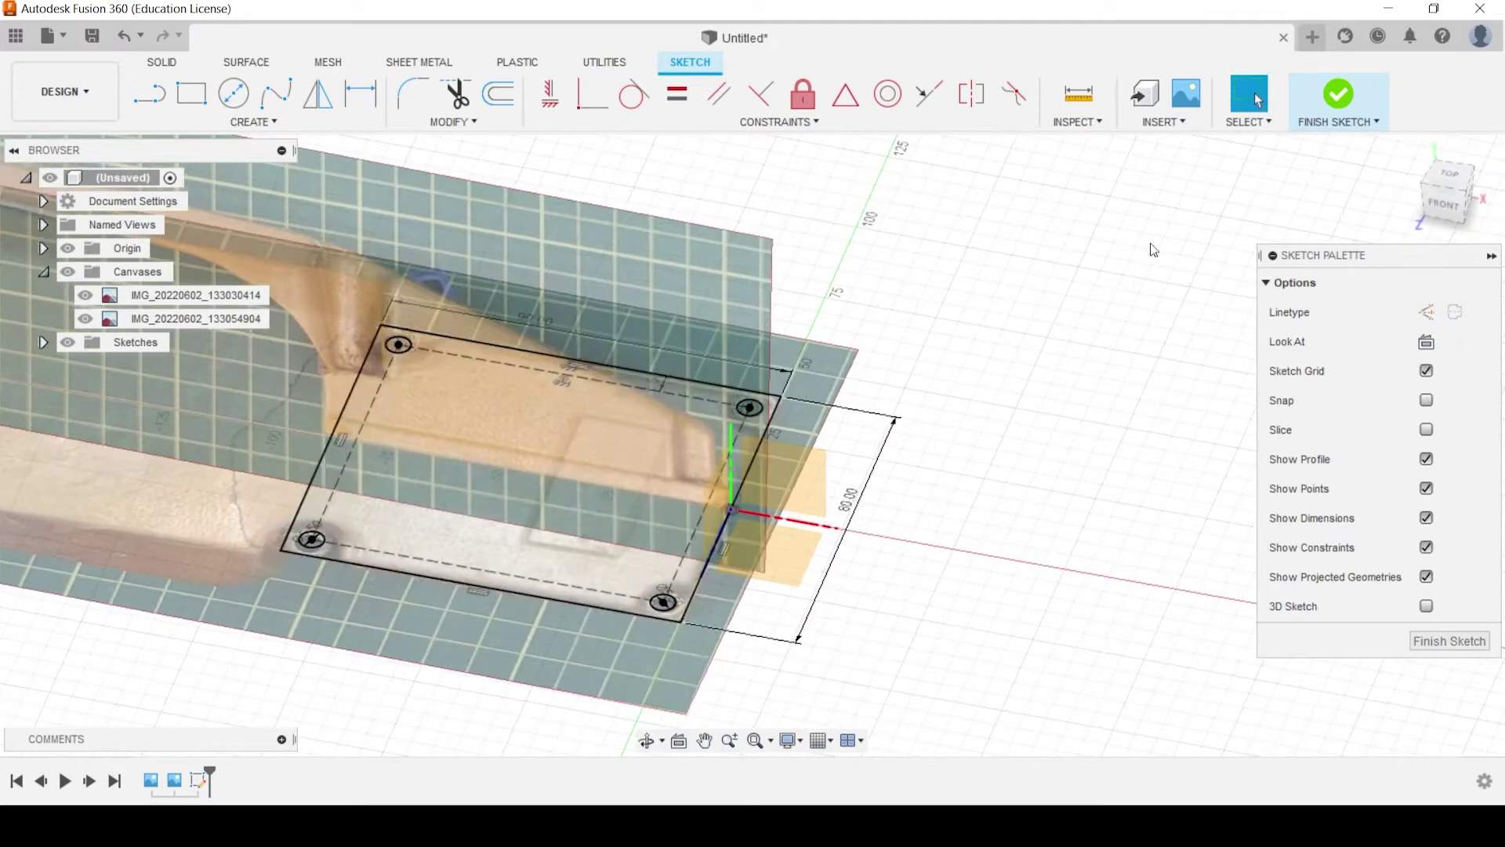
pyautogui.click(1437, 209)
pyautogui.moveTo(568, 316); pyautogui.dragTo(754, 360, button='middle')
pyautogui.moveTo(416, 293); pyautogui.dragTo(562, 319, button='middle')
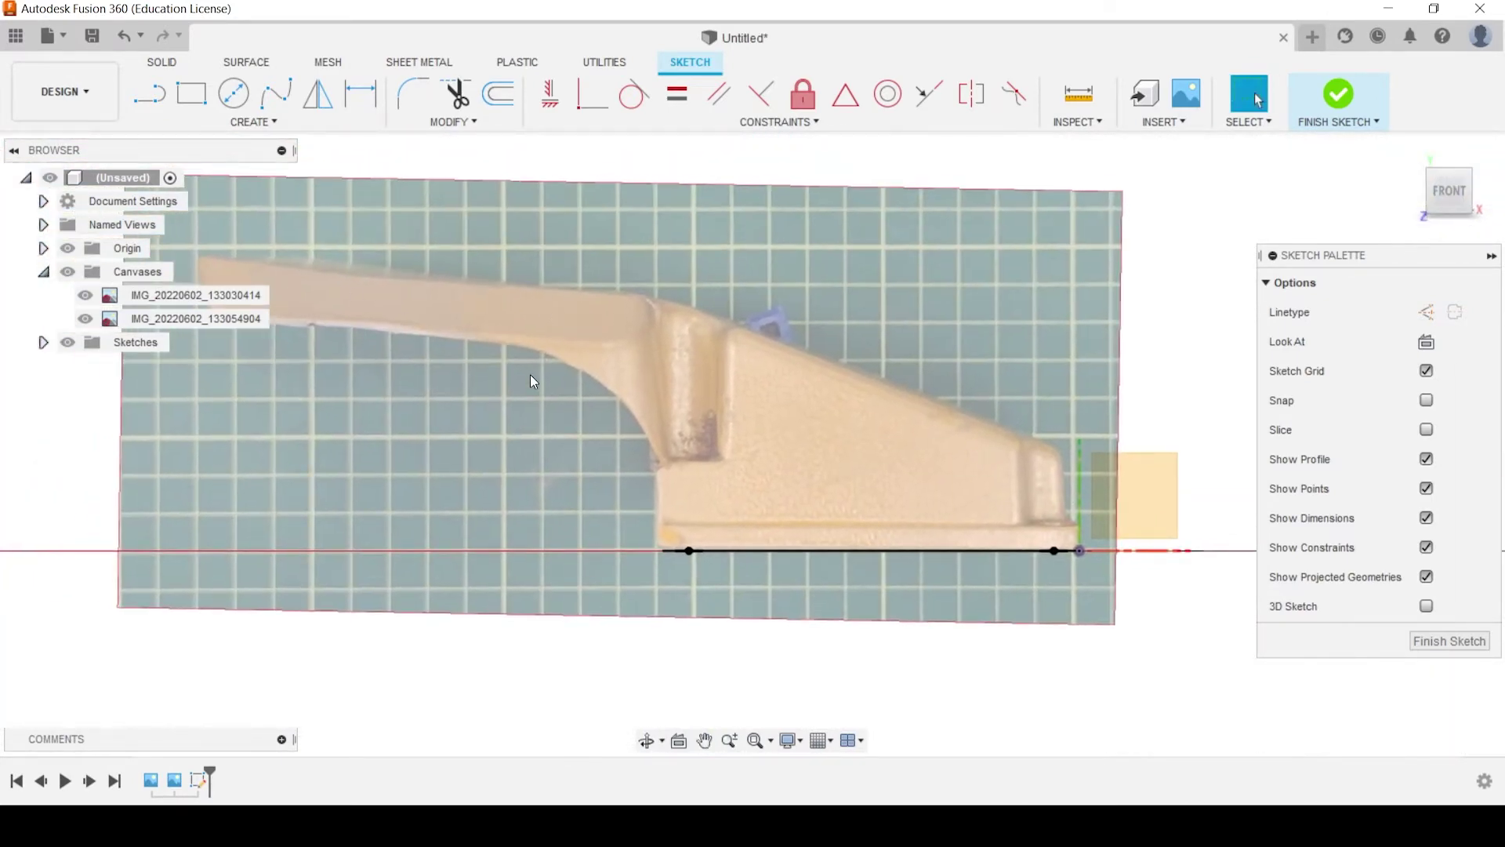
pyautogui.moveTo(1007, 322)
pyautogui.keyDown('shift'); pyautogui.mouseDown(button='middle')
pyautogui.moveTo(934, 326)
pyautogui.moveTo(936, 352)
pyautogui.mouseUp(button='middle'); pyautogui.keyUp('shift')
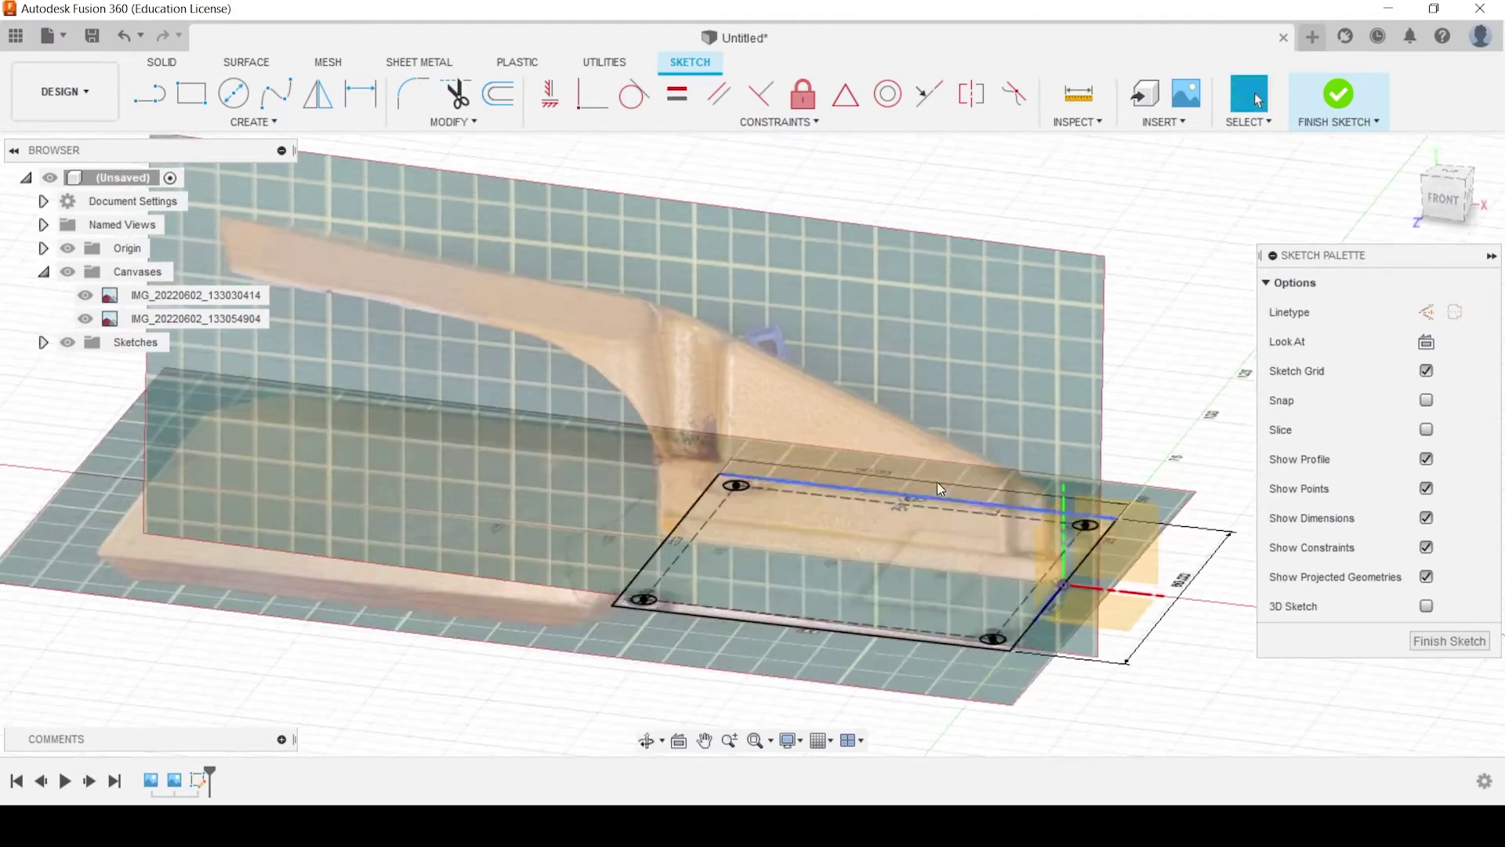
pyautogui.keyDown('shift'); pyautogui.moveTo(937, 481); pyautogui.dragTo(922, 338, button='middle'); pyautogui.keyUp('shift')
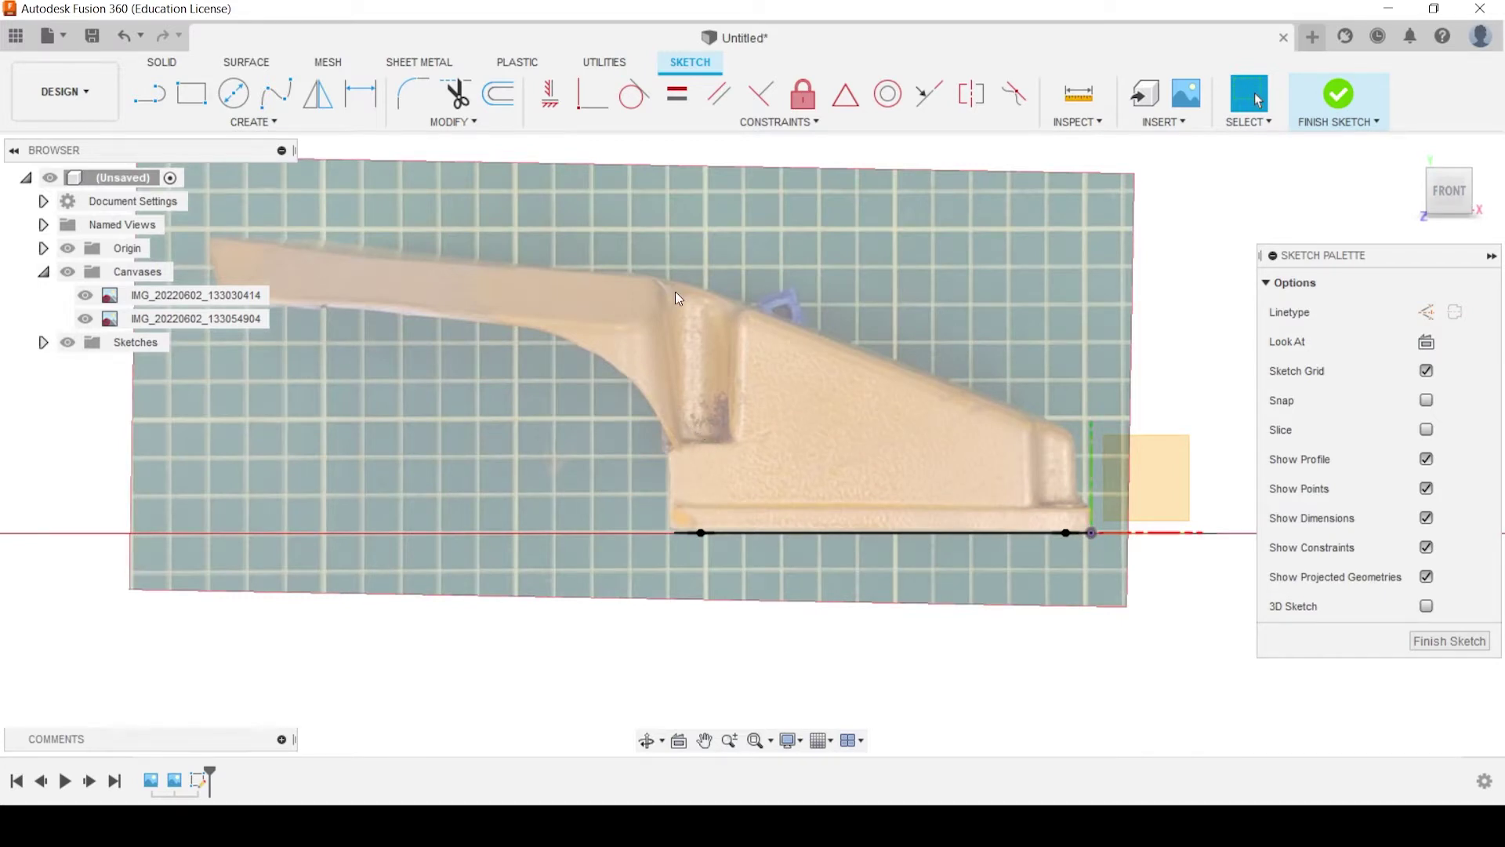
pyautogui.click(1451, 165)
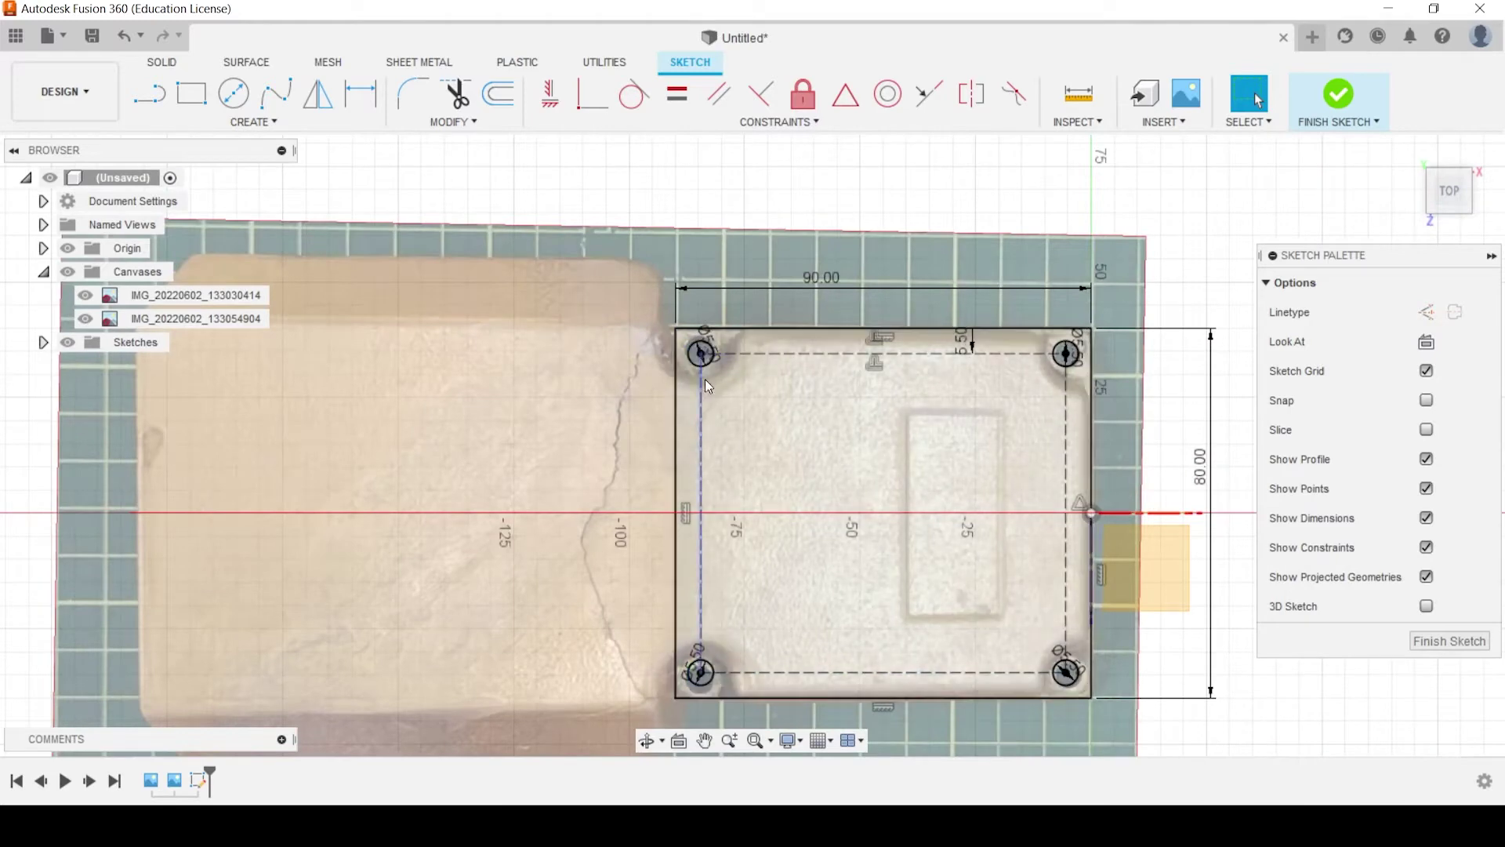
pyautogui.moveTo(1065, 373); pyautogui.dragTo(994, 352, button='middle')
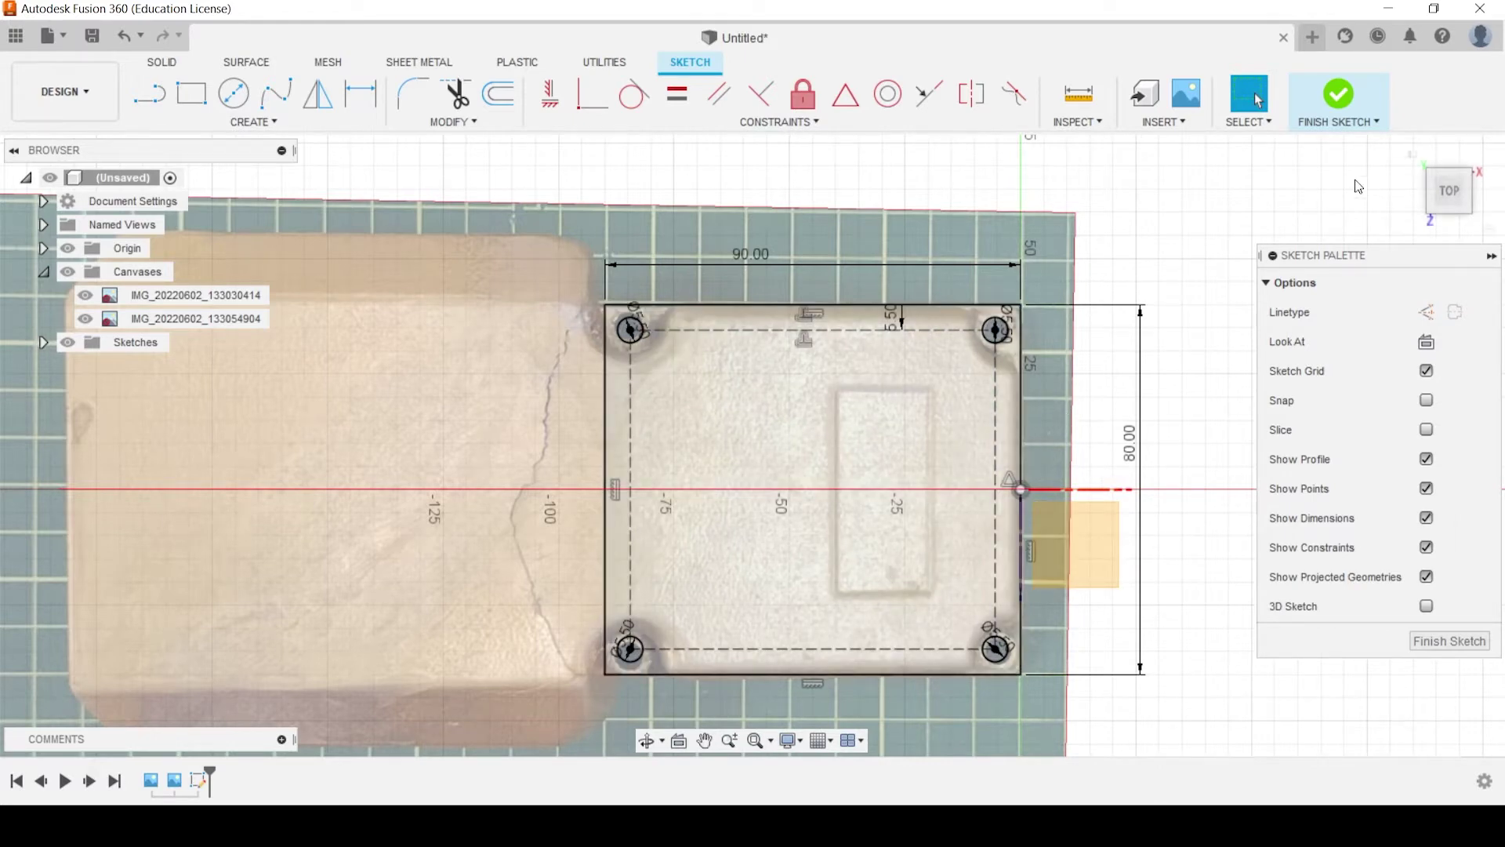
pyautogui.click(1456, 229)
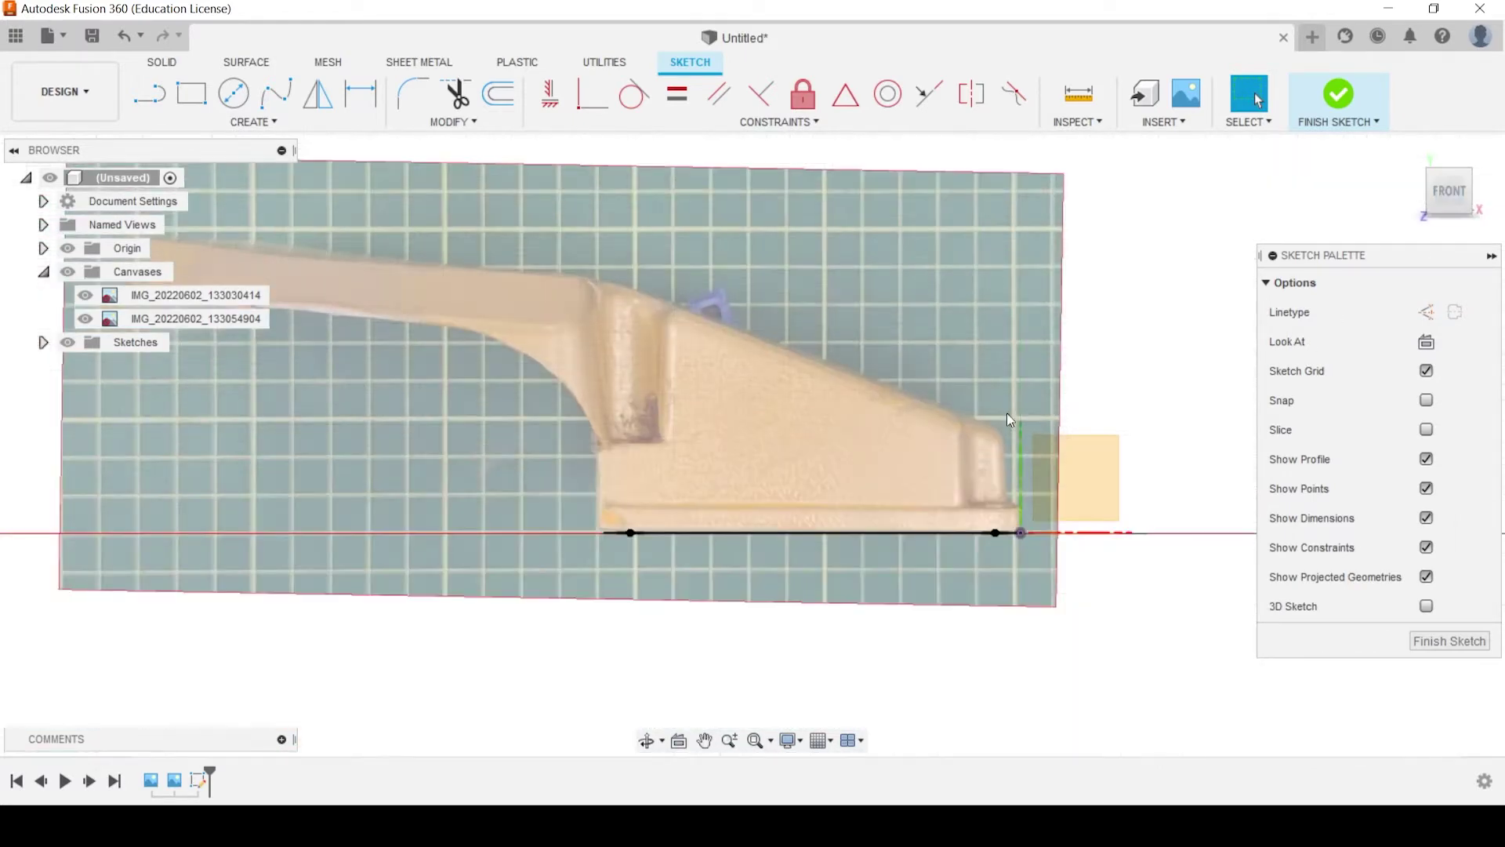
pyautogui.moveTo(1002, 281)
pyautogui.mouseDown(button='middle')
pyautogui.moveTo(967, 289)
pyautogui.moveTo(811, 439)
pyautogui.moveTo(887, 391)
pyautogui.moveTo(873, 386)
pyautogui.mouseUp(button='middle')
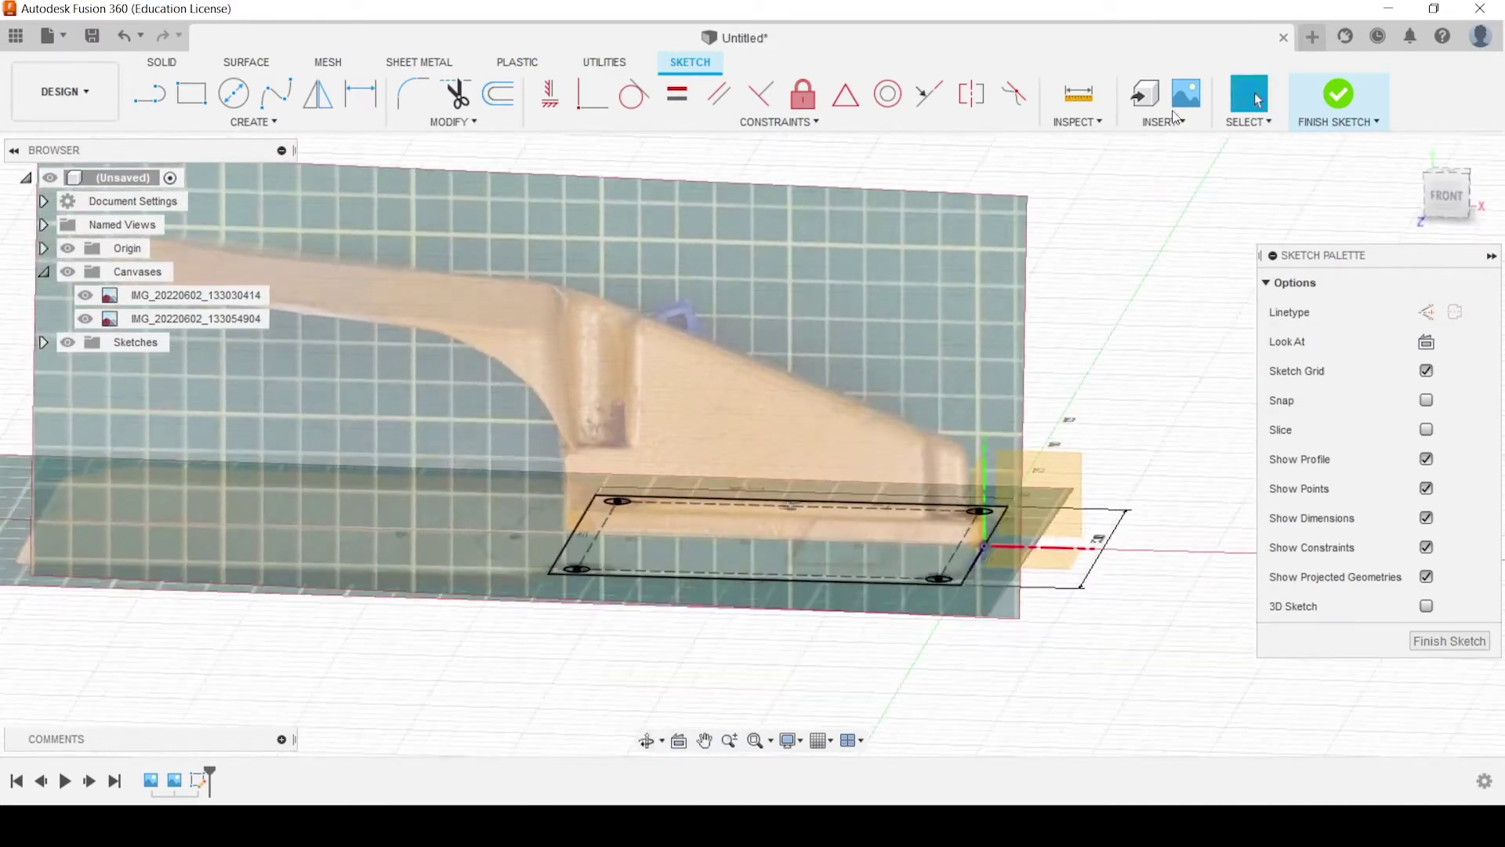
# Extrude the four-hole base sketch profile upward 6 mm as a new solid plate body
pyautogui.click(1339, 97)
pyautogui.keyDown('shift'); pyautogui.moveTo(708, 350); pyautogui.dragTo(793, 484, button='middle'); pyautogui.keyUp('shift')
pyautogui.press('e')
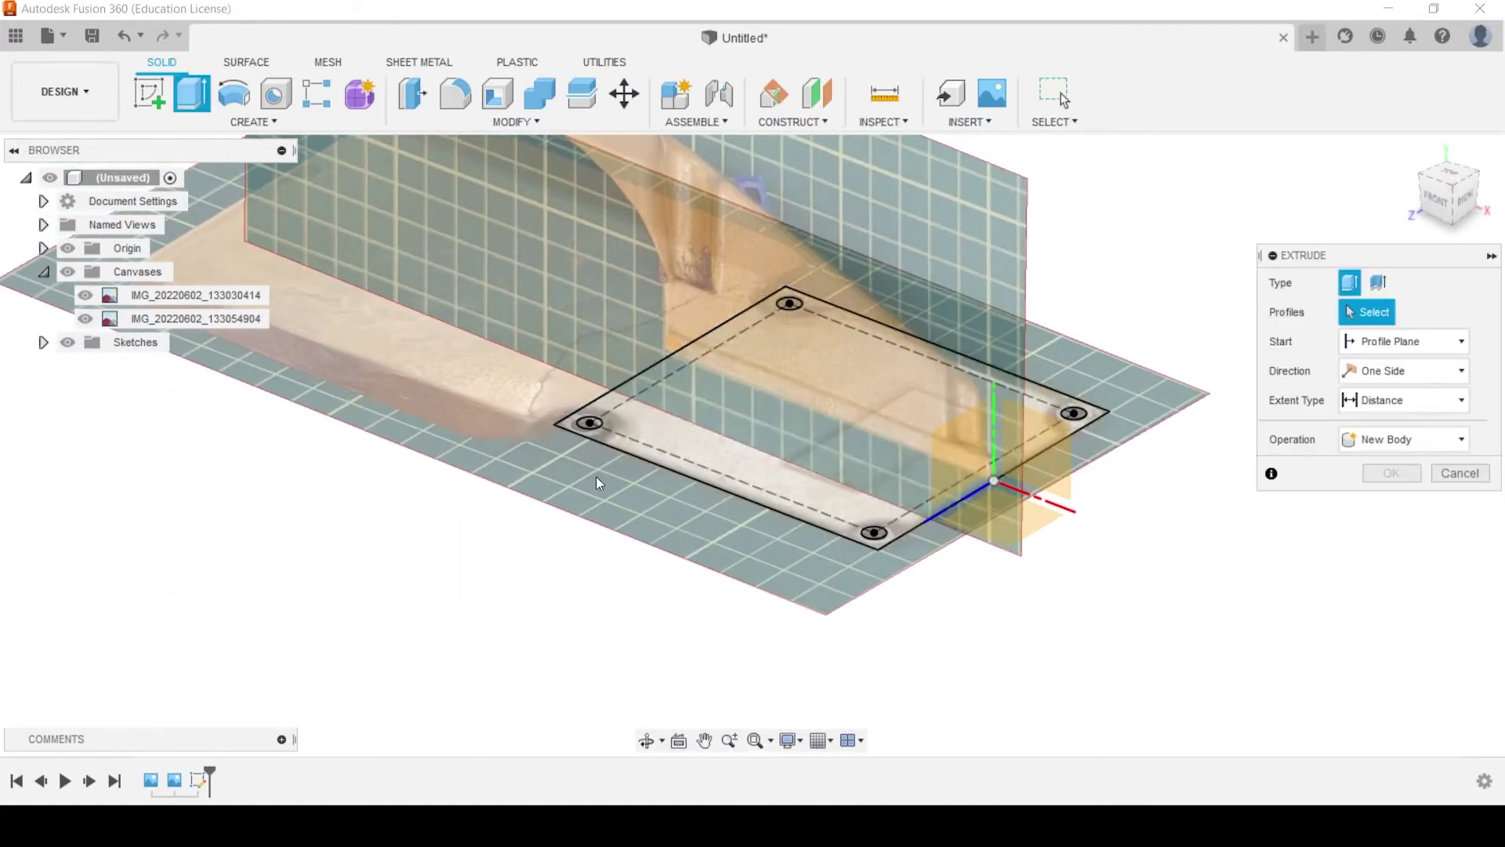
pyautogui.scroll(5, 599, 449)
pyautogui.click(623, 436)
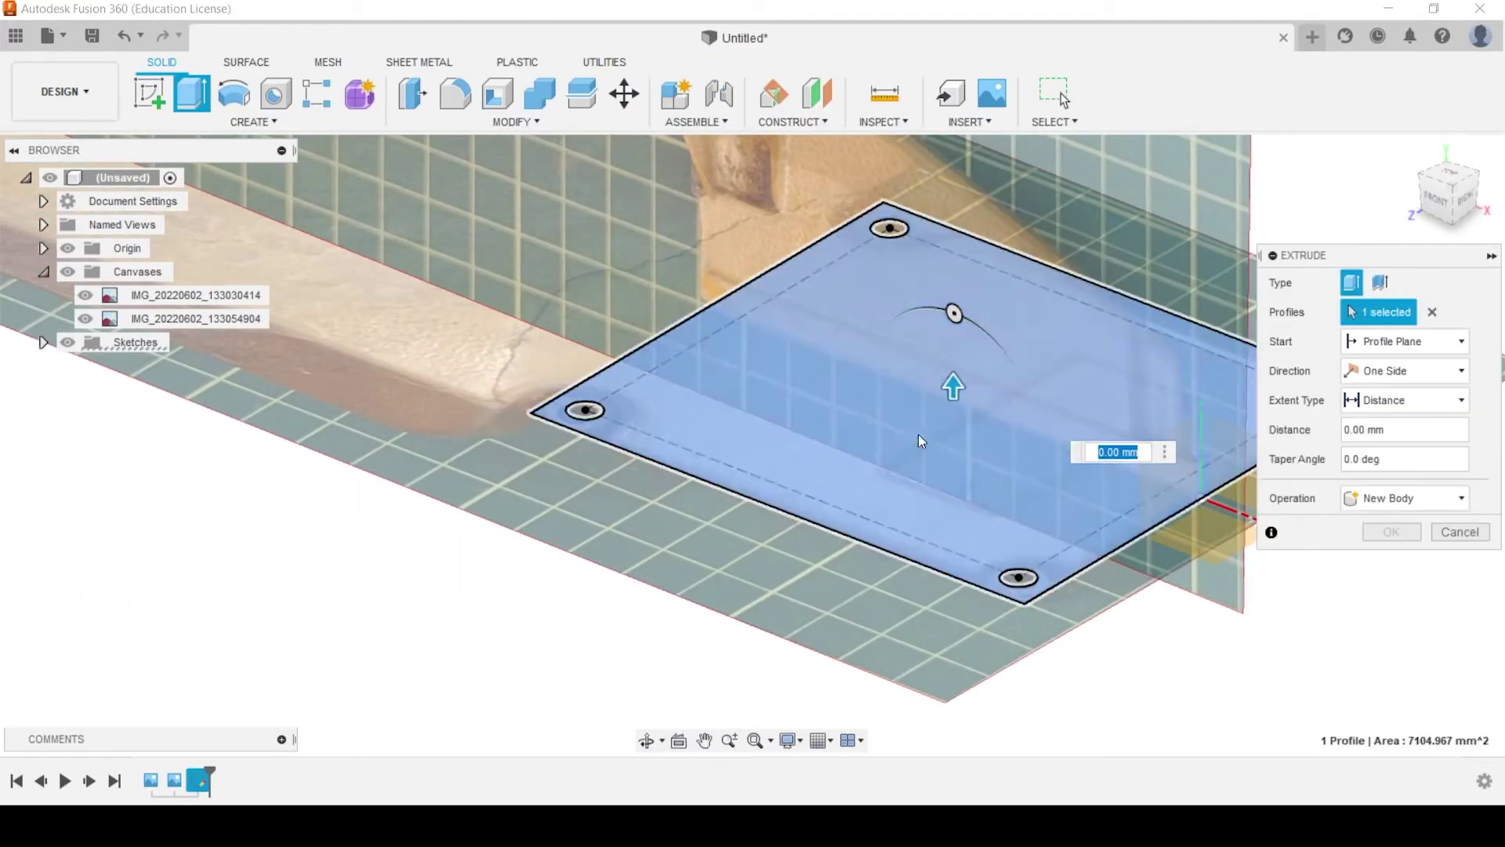
pyautogui.moveTo(954, 384); pyautogui.dragTo(953, 366)
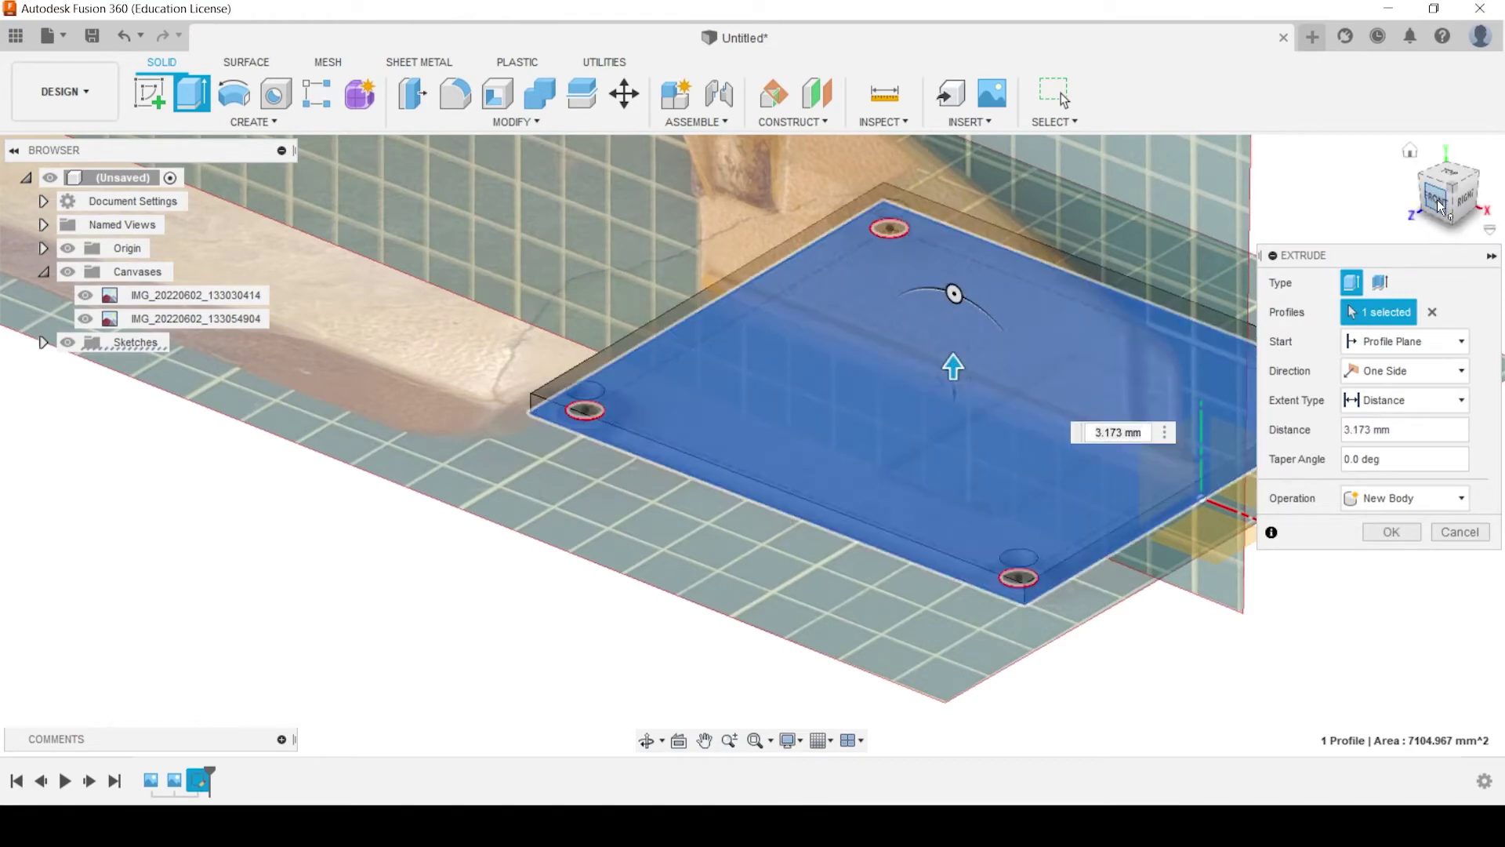
pyautogui.click(1420, 196)
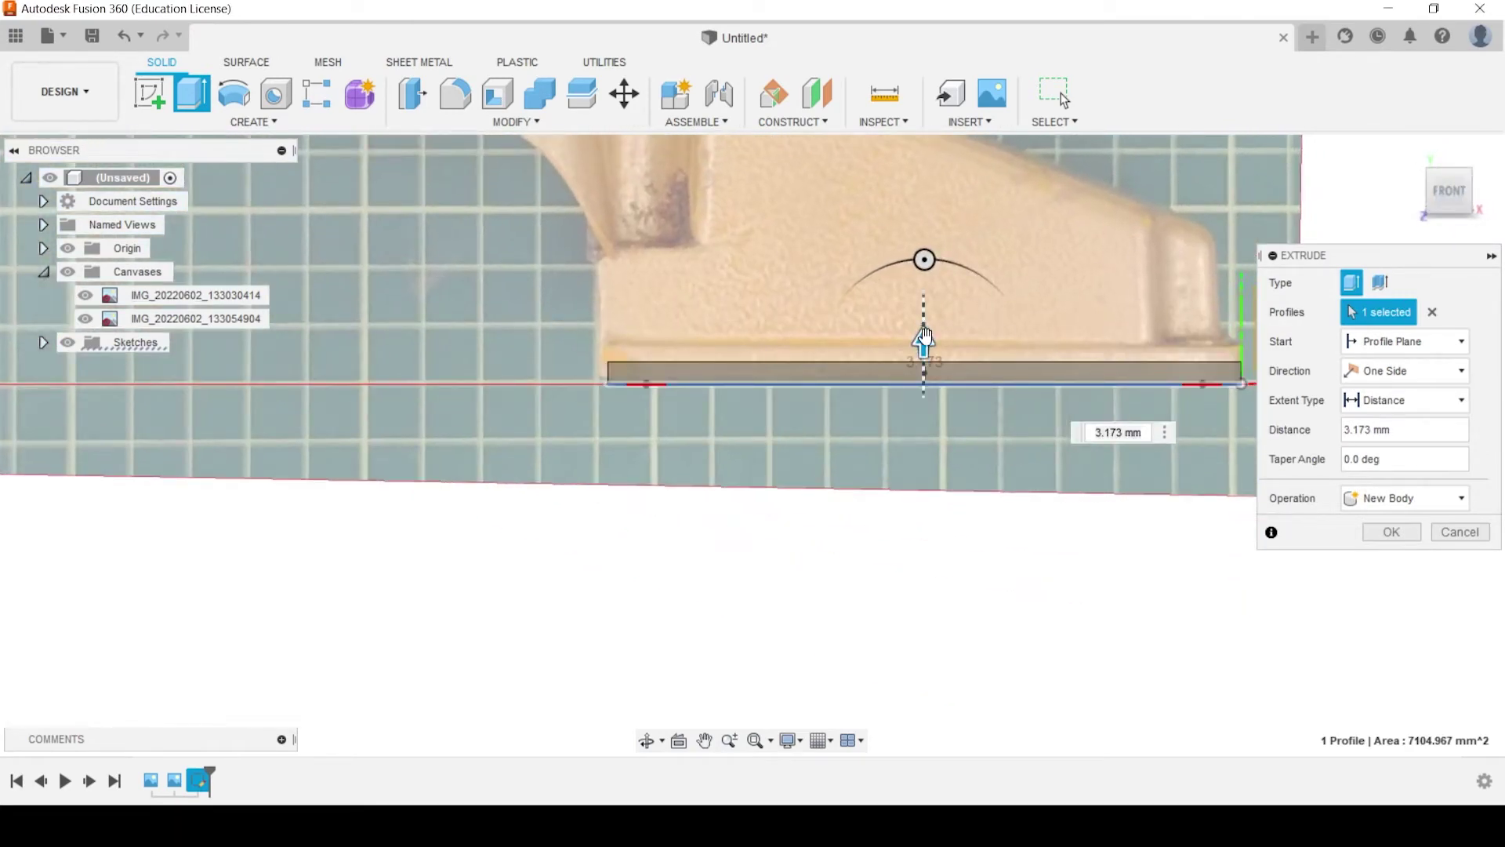
pyautogui.moveTo(925, 336); pyautogui.dragTo(931, 317)
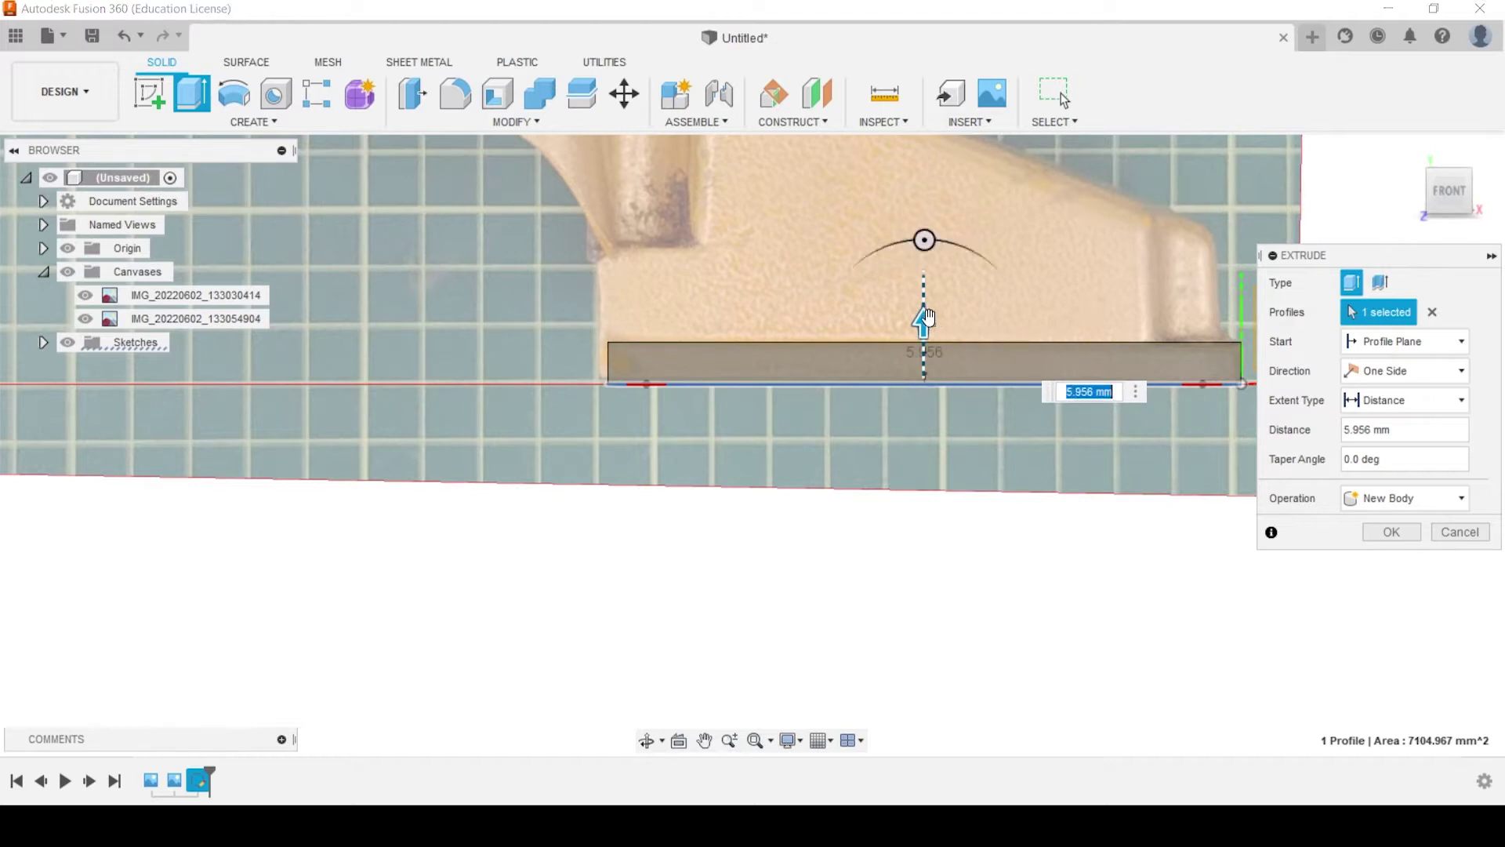
pyautogui.write('6')
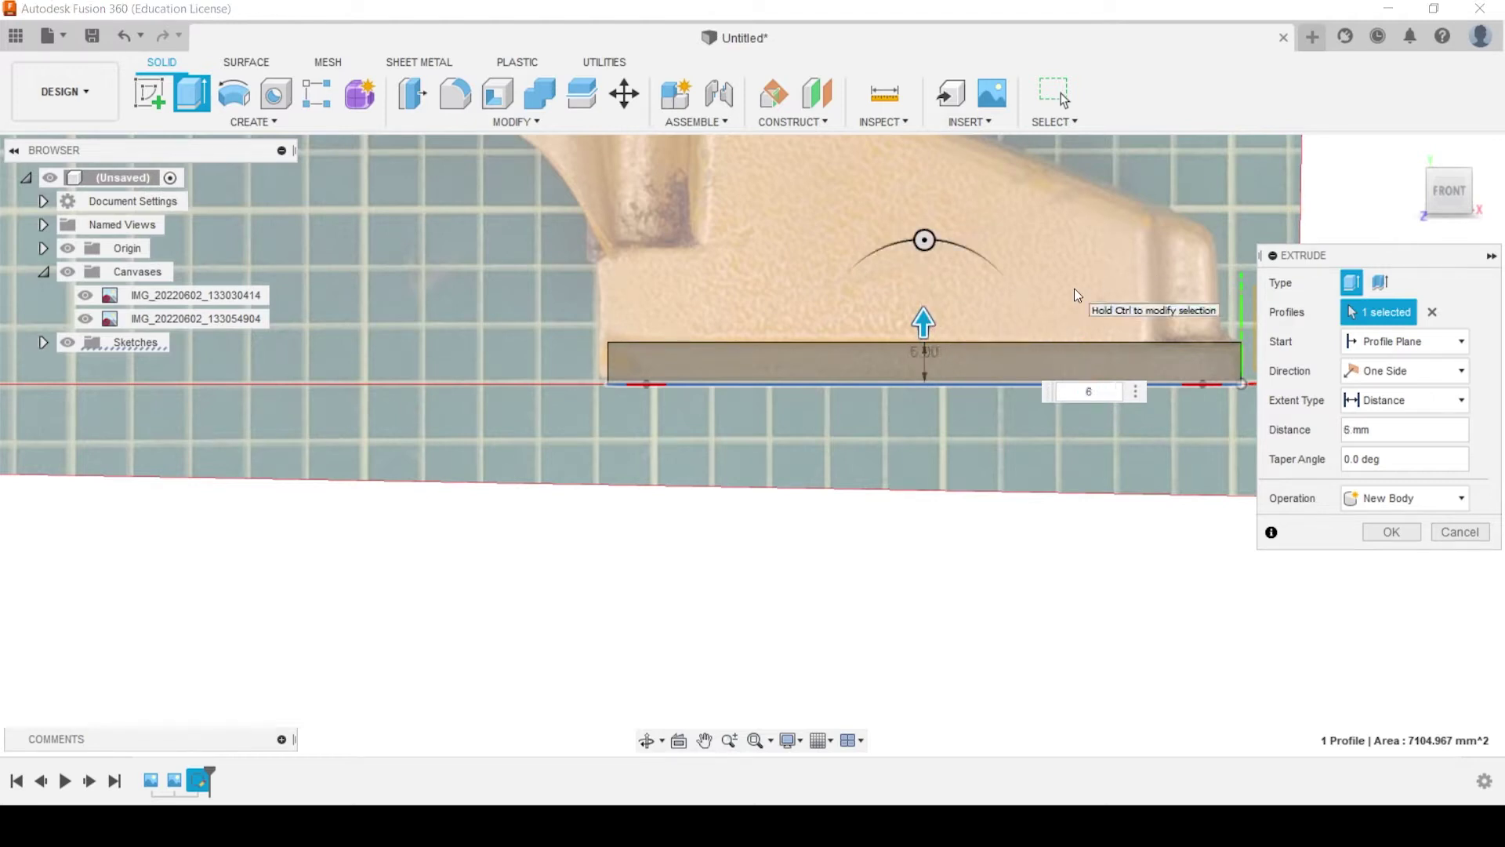
pyautogui.press('Return')
pyautogui.keyDown('shift'); pyautogui.moveTo(1016, 363); pyautogui.dragTo(868, 445, button='middle'); pyautogui.keyUp('shift')
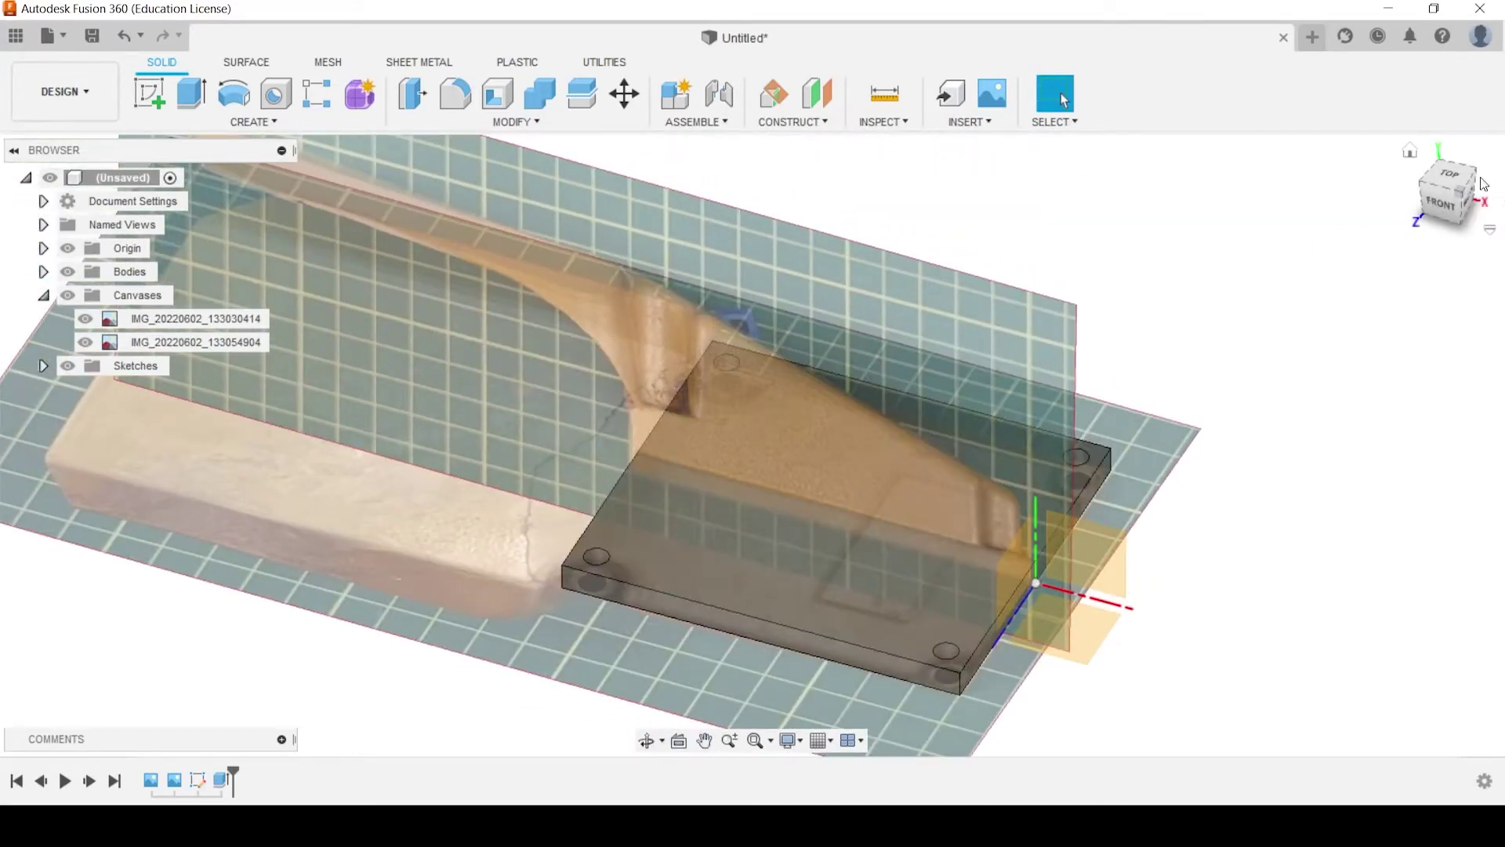
# Start a new line sketch on the front plane, viewed straight from the front
pyautogui.click(1440, 216)
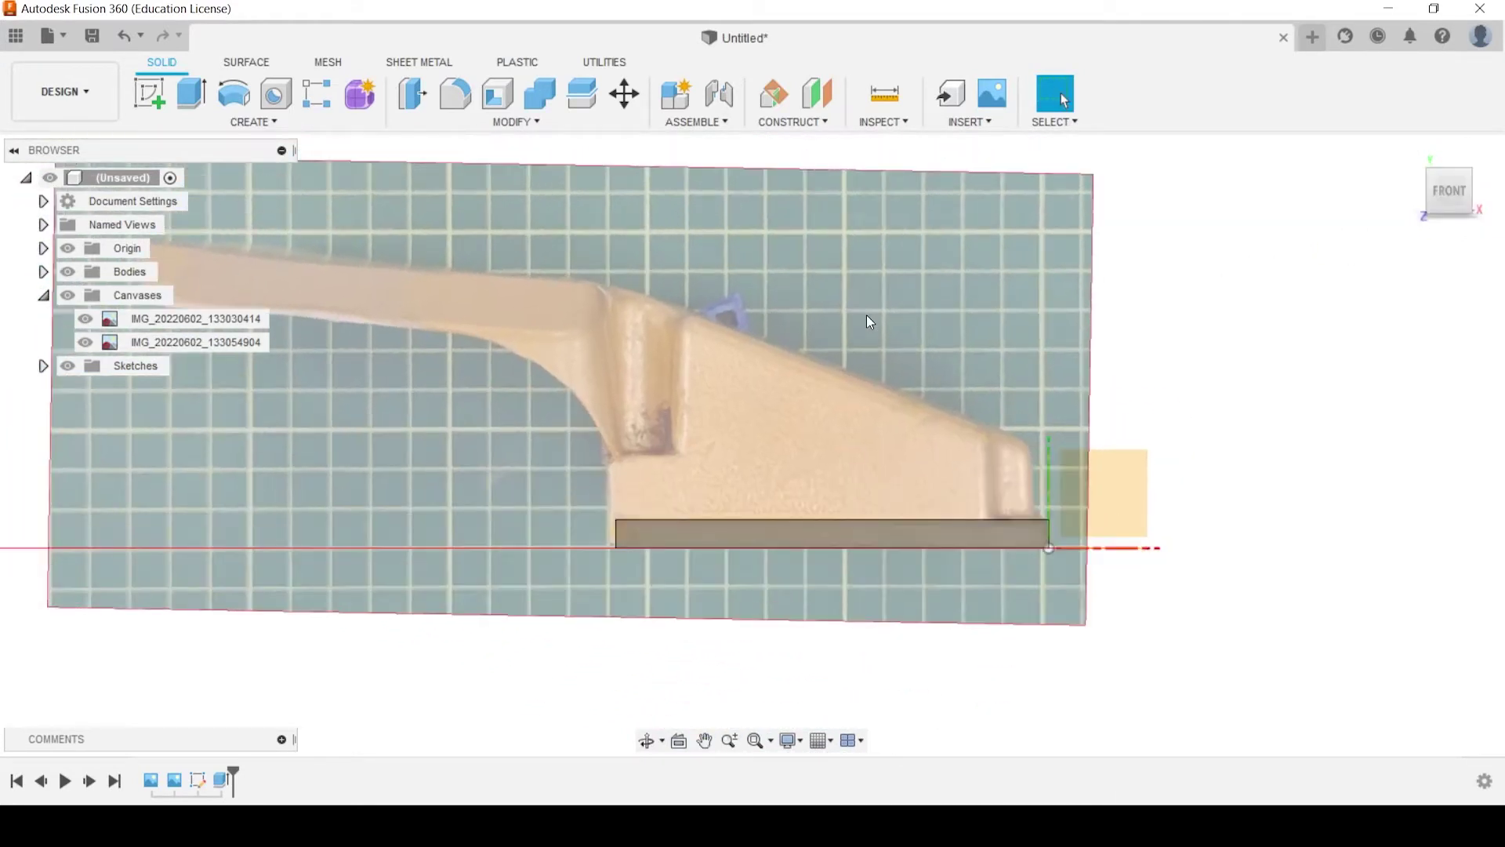
pyautogui.click(151, 98)
pyautogui.click(1117, 502)
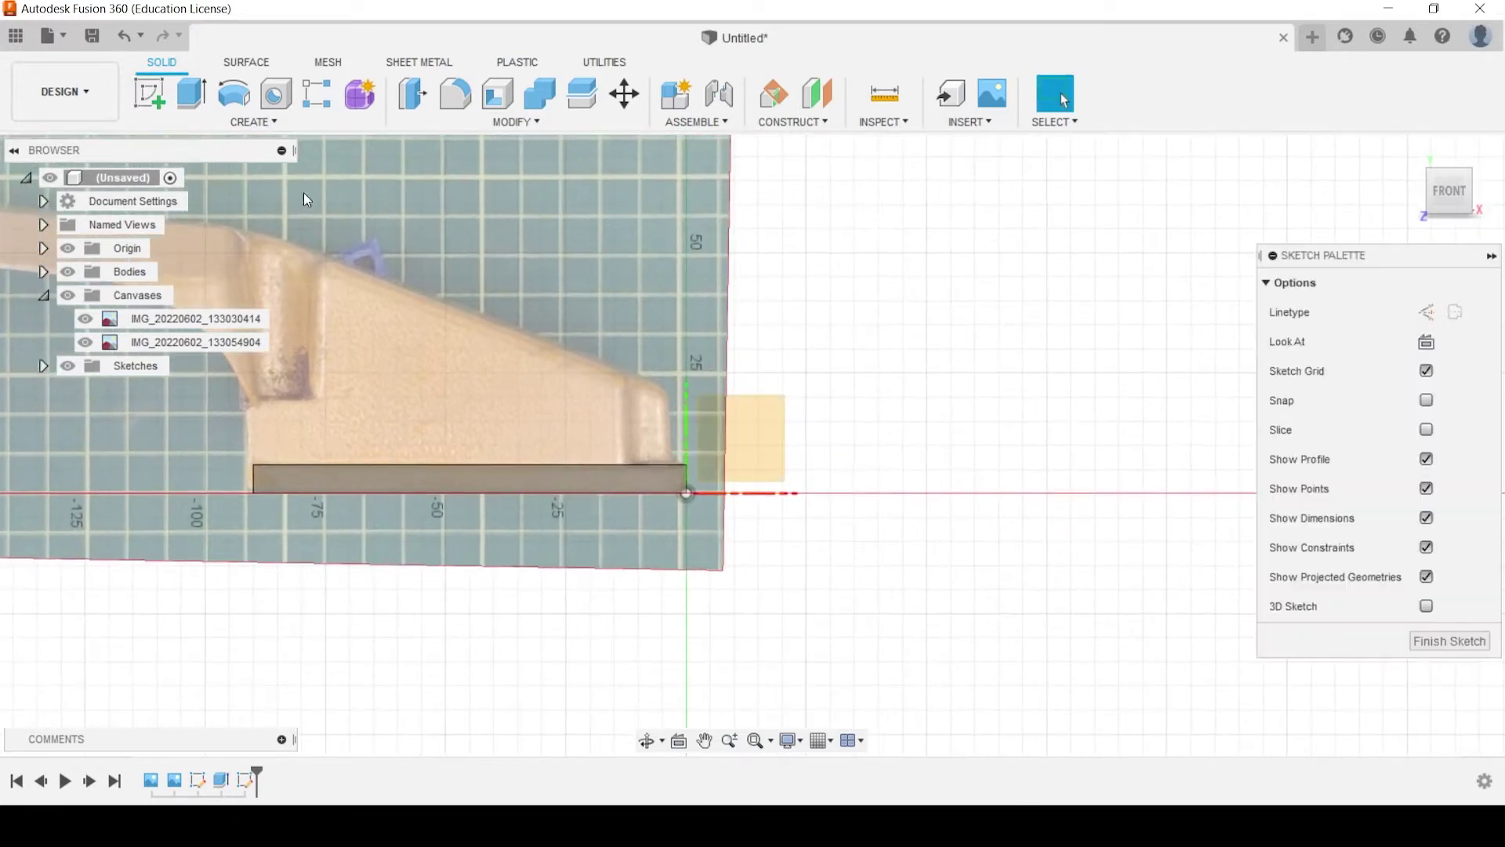
pyautogui.click(149, 94)
pyautogui.scroll(6, 650, 391)
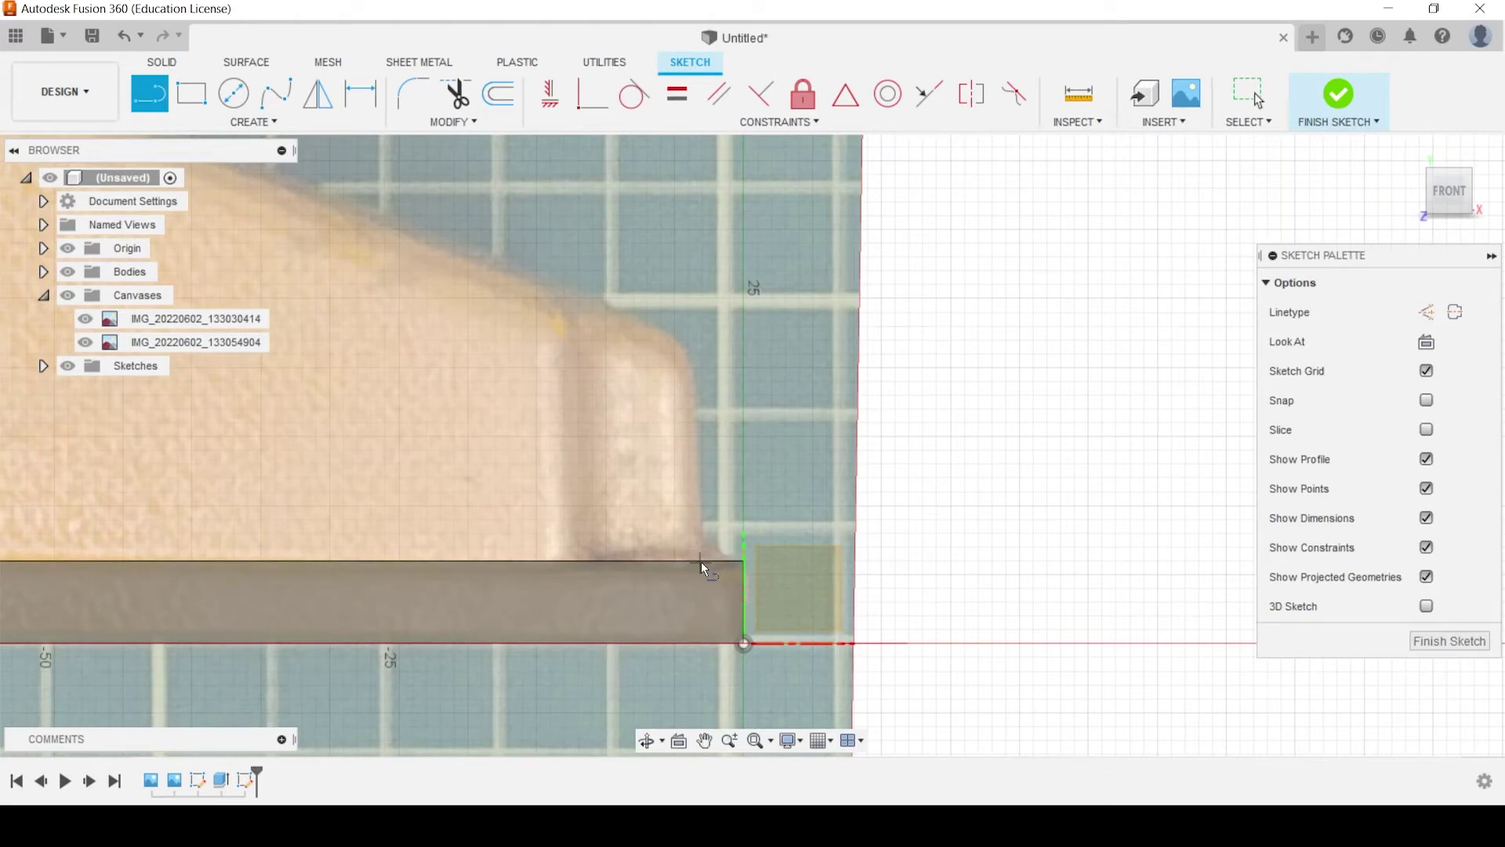
# Trace a vertical line up from the plate and the sloped line along the rib top
pyautogui.click(701, 561)
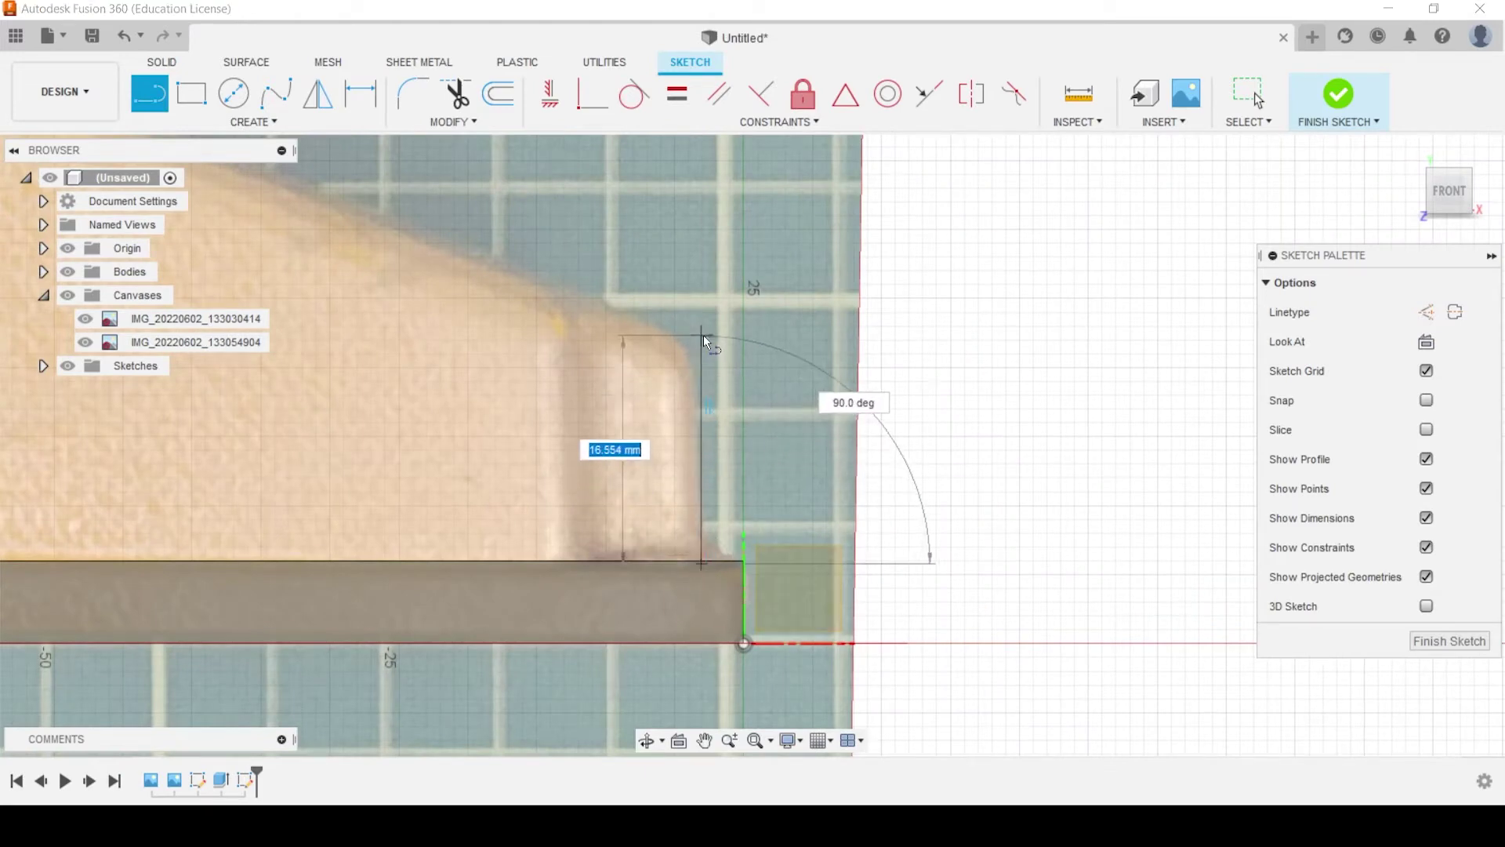
pyautogui.click(704, 336)
pyautogui.scroll(-3, 491, 245)
pyautogui.moveTo(489, 275); pyautogui.dragTo(1062, 413, button='middle')
pyautogui.scroll(-2, 472, 207)
pyautogui.moveTo(472, 208); pyautogui.dragTo(977, 421, button='middle')
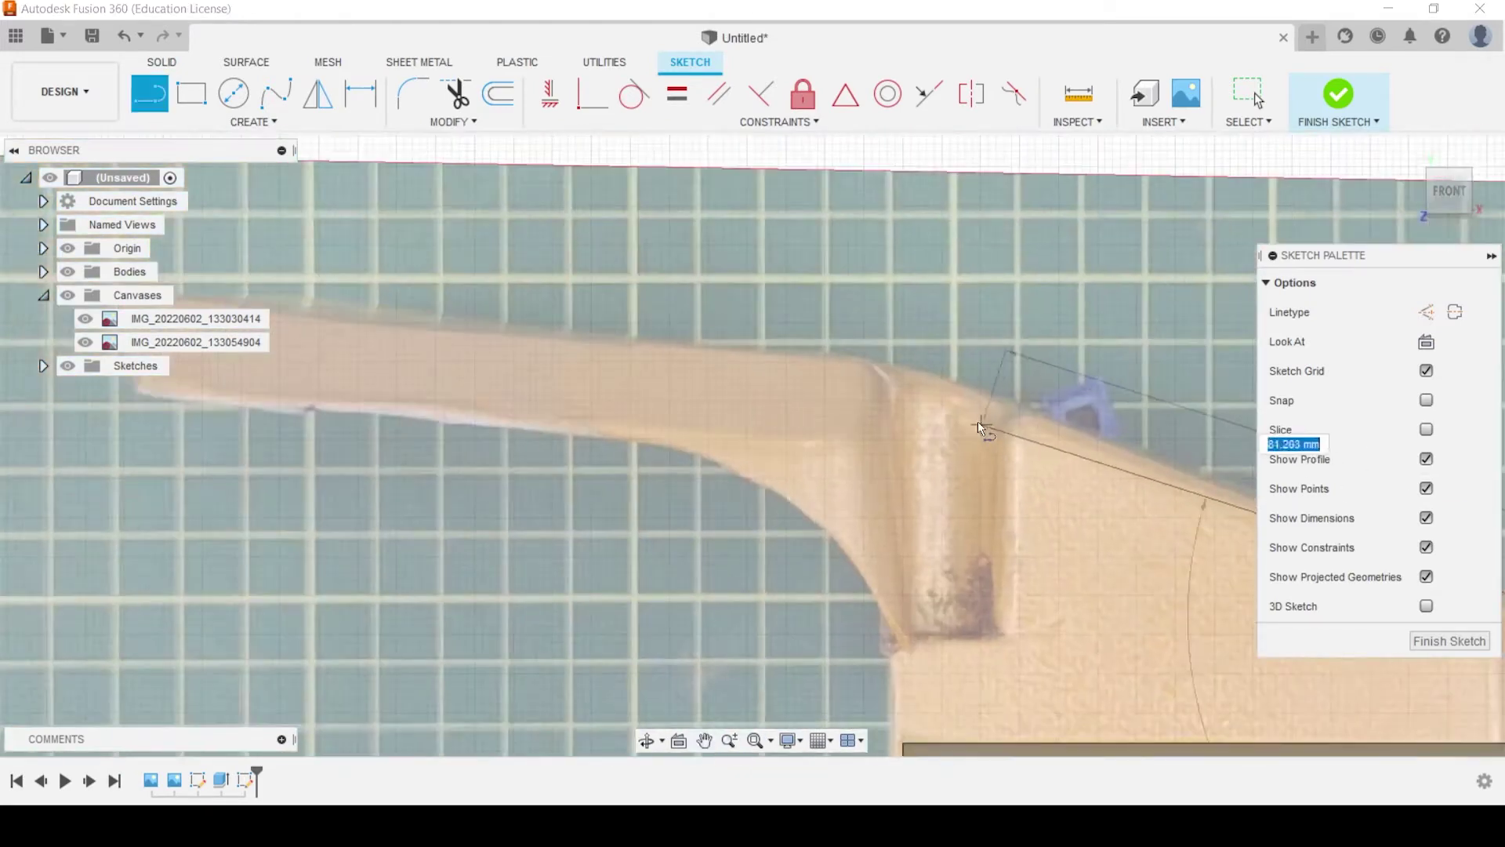
pyautogui.scroll(-2, 592, 262)
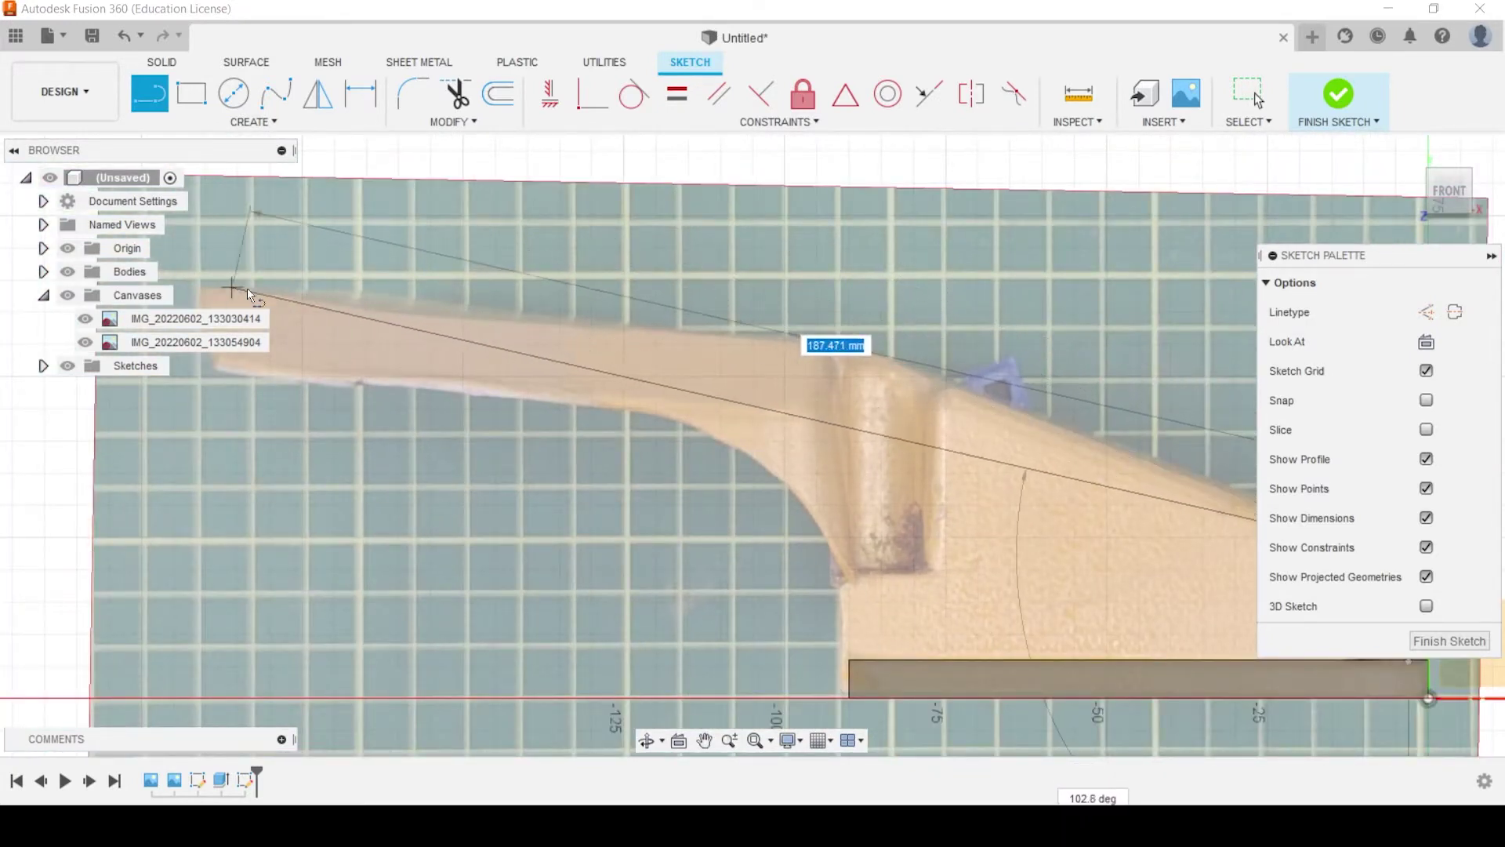
pyautogui.scroll(-2, 968, 396)
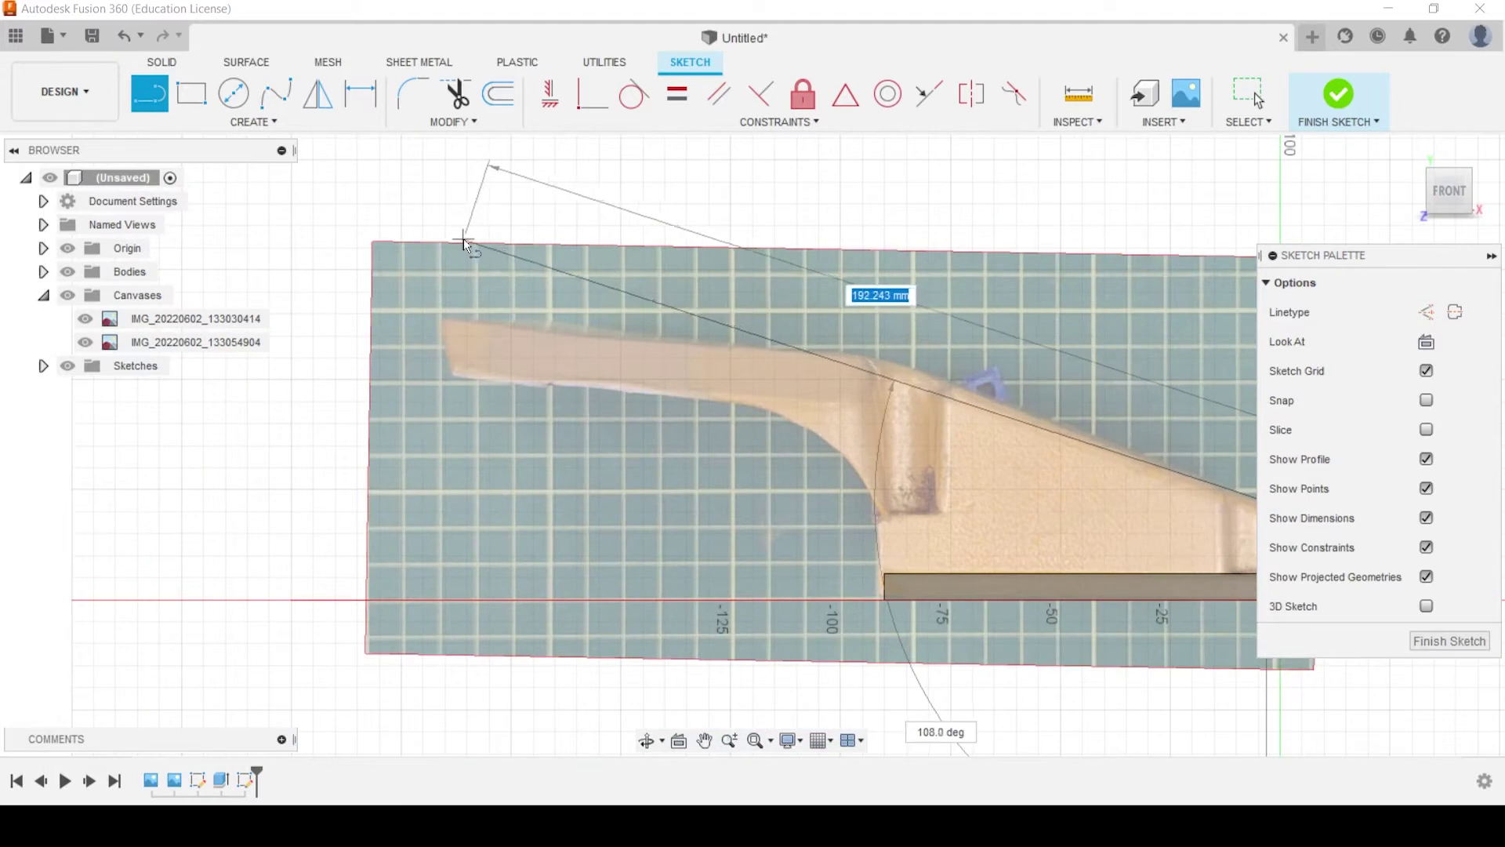
pyautogui.click(446, 192)
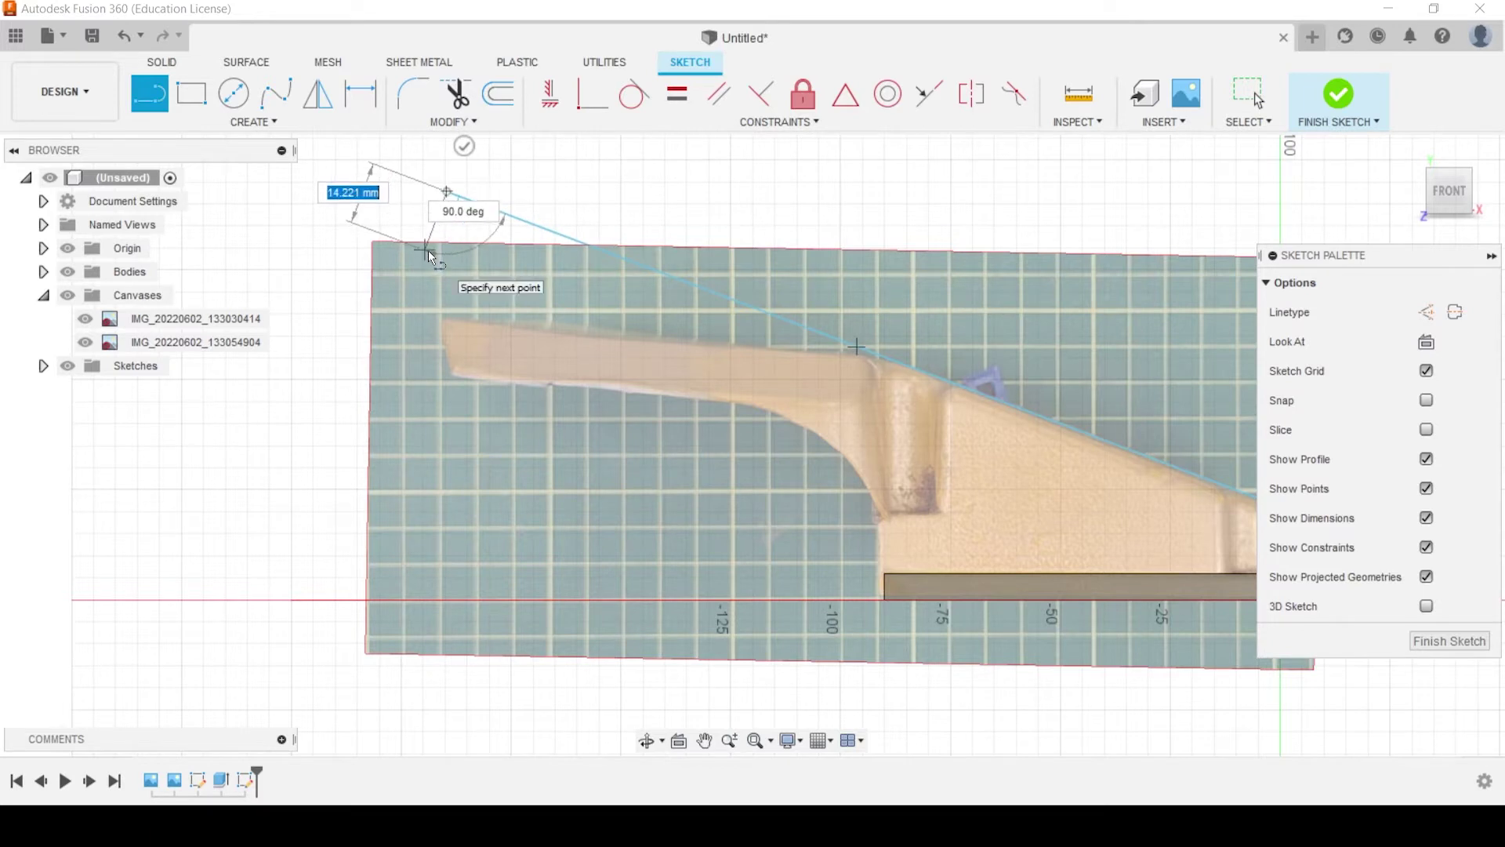
# Continue the outline across the rib tip and lower edge, then down to the plate's top
pyautogui.scroll(5, 453, 246)
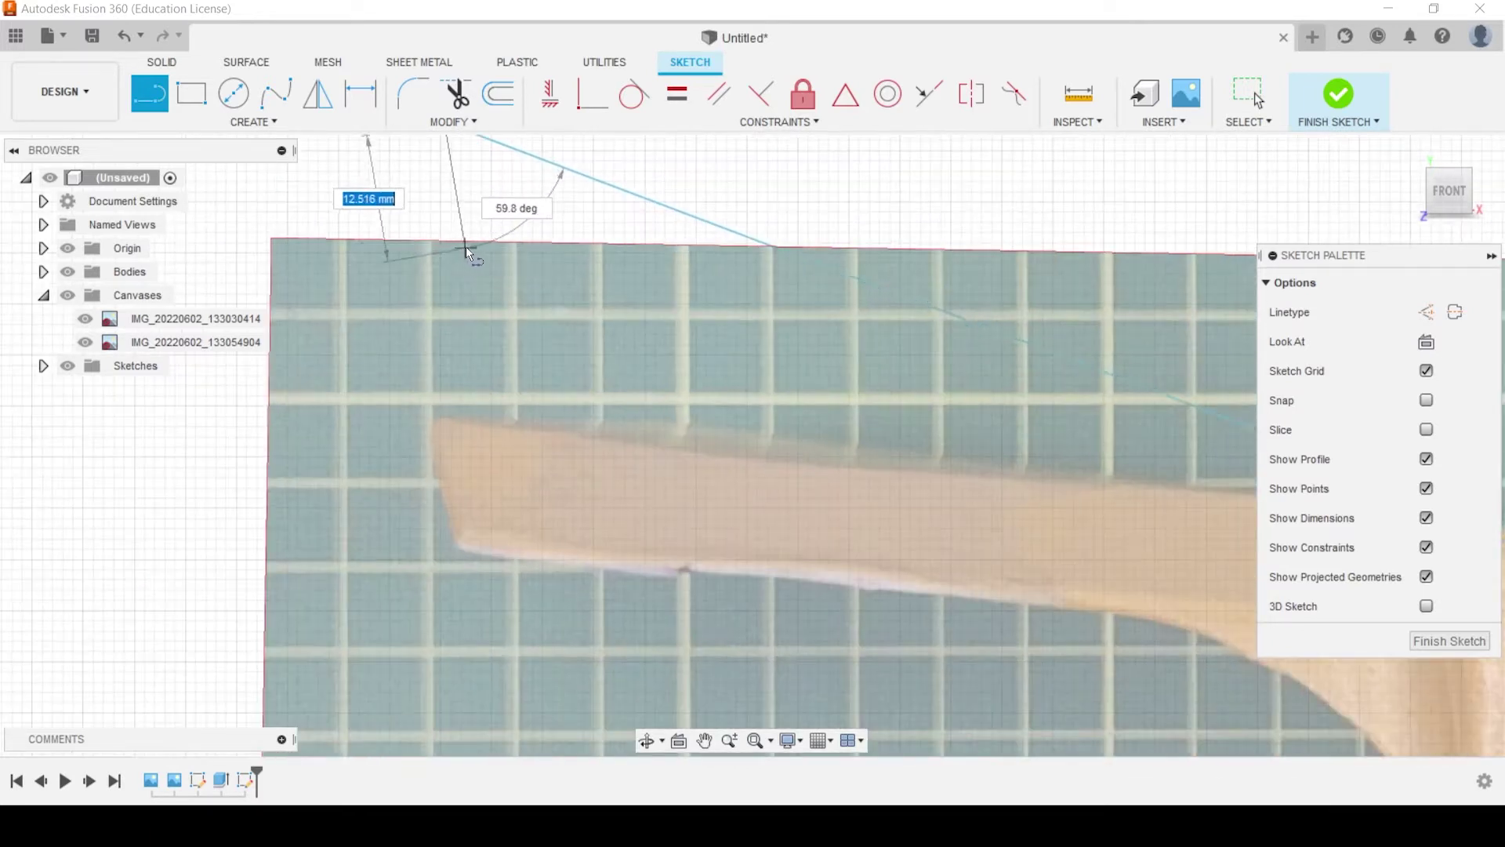
pyautogui.click(444, 241)
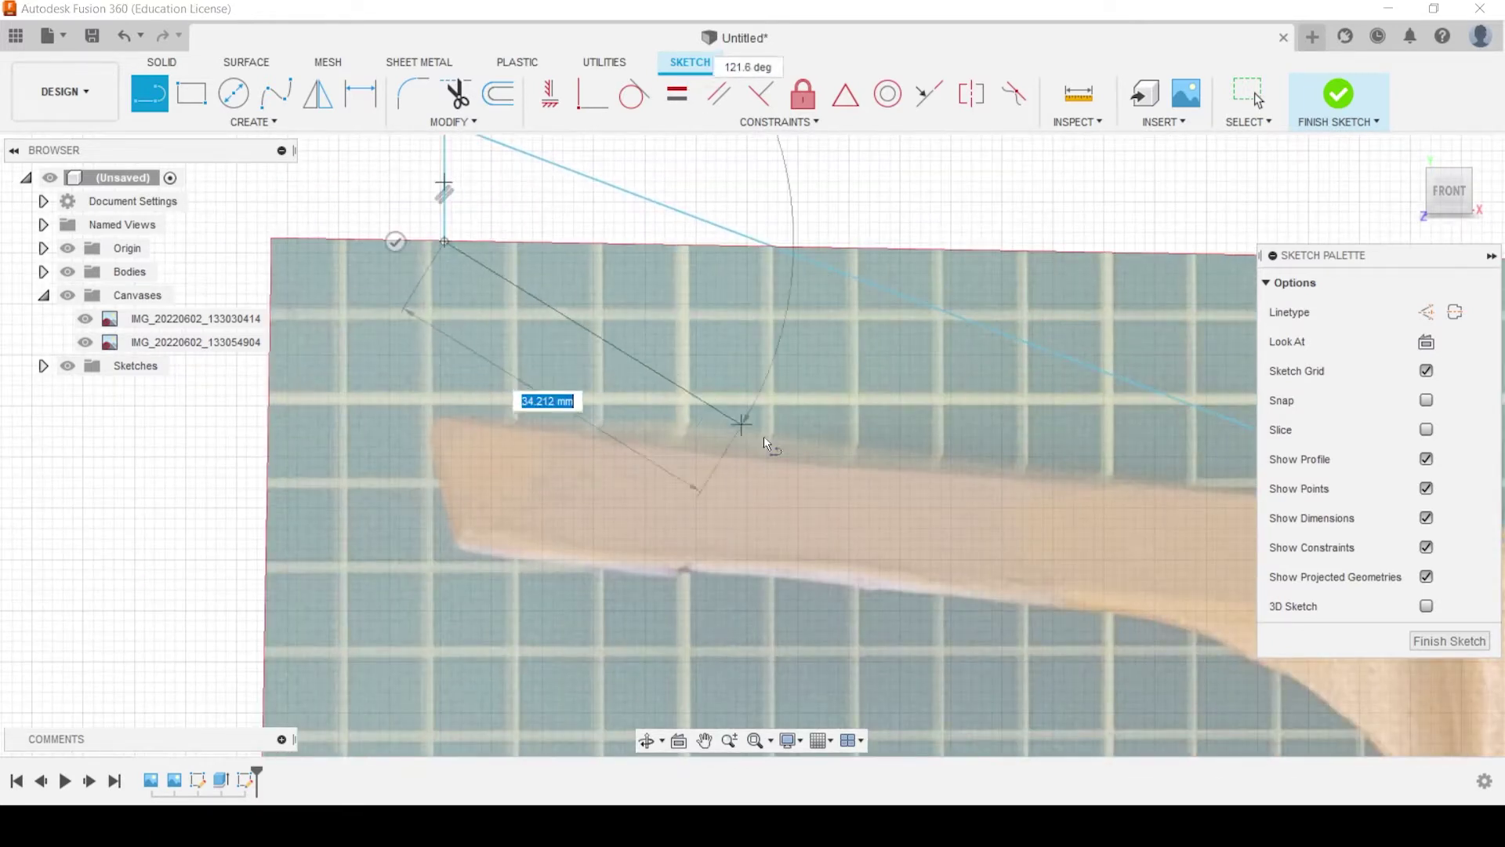
pyautogui.scroll(-3, 763, 438)
pyautogui.moveTo(865, 467); pyautogui.dragTo(482, 291, button='middle')
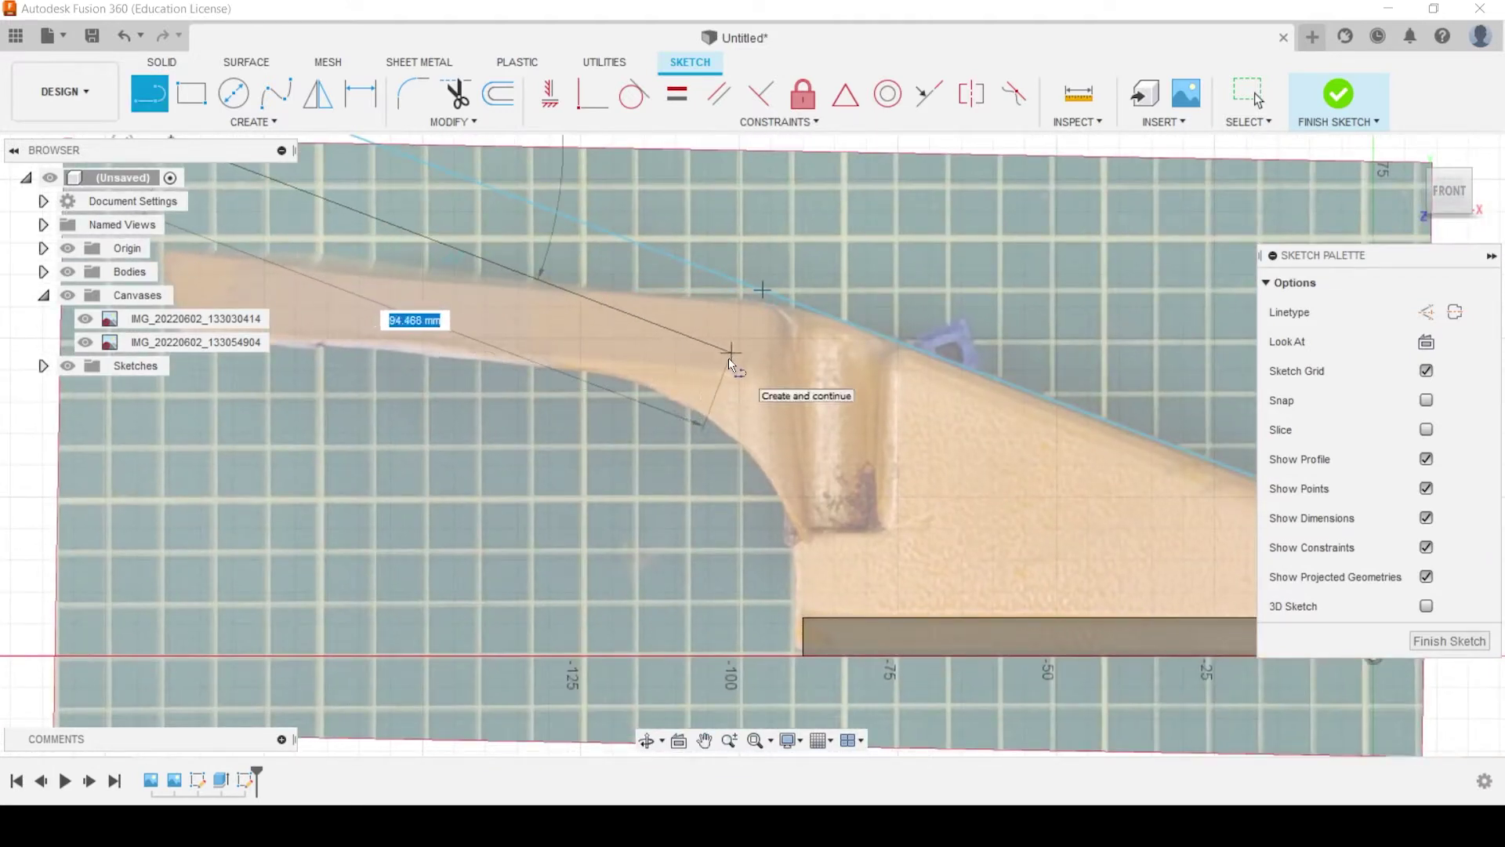
pyautogui.click(788, 374)
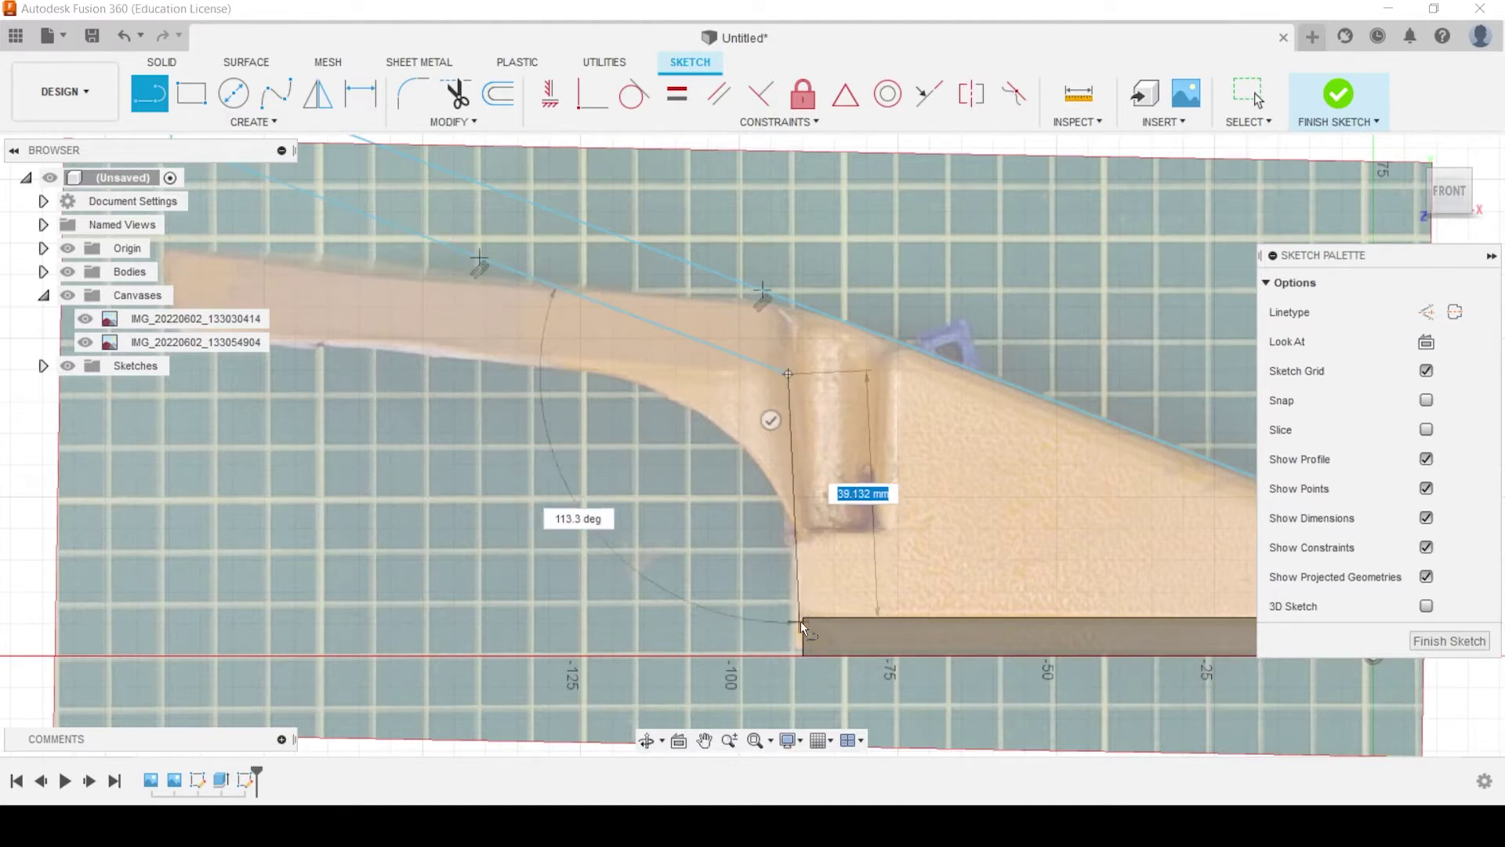
pyautogui.scroll(3, 792, 644)
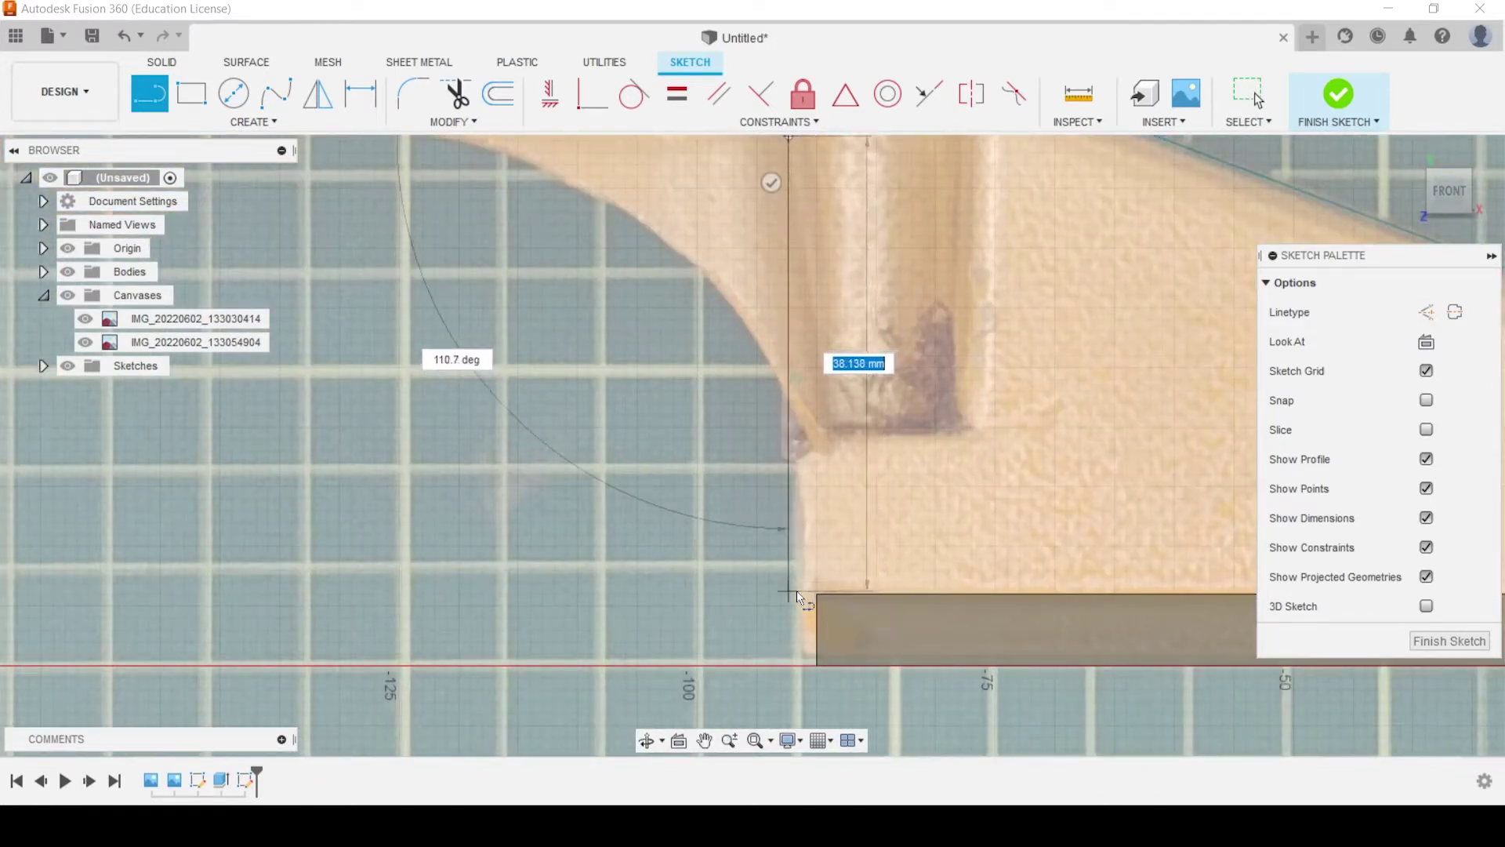
pyautogui.click(796, 589)
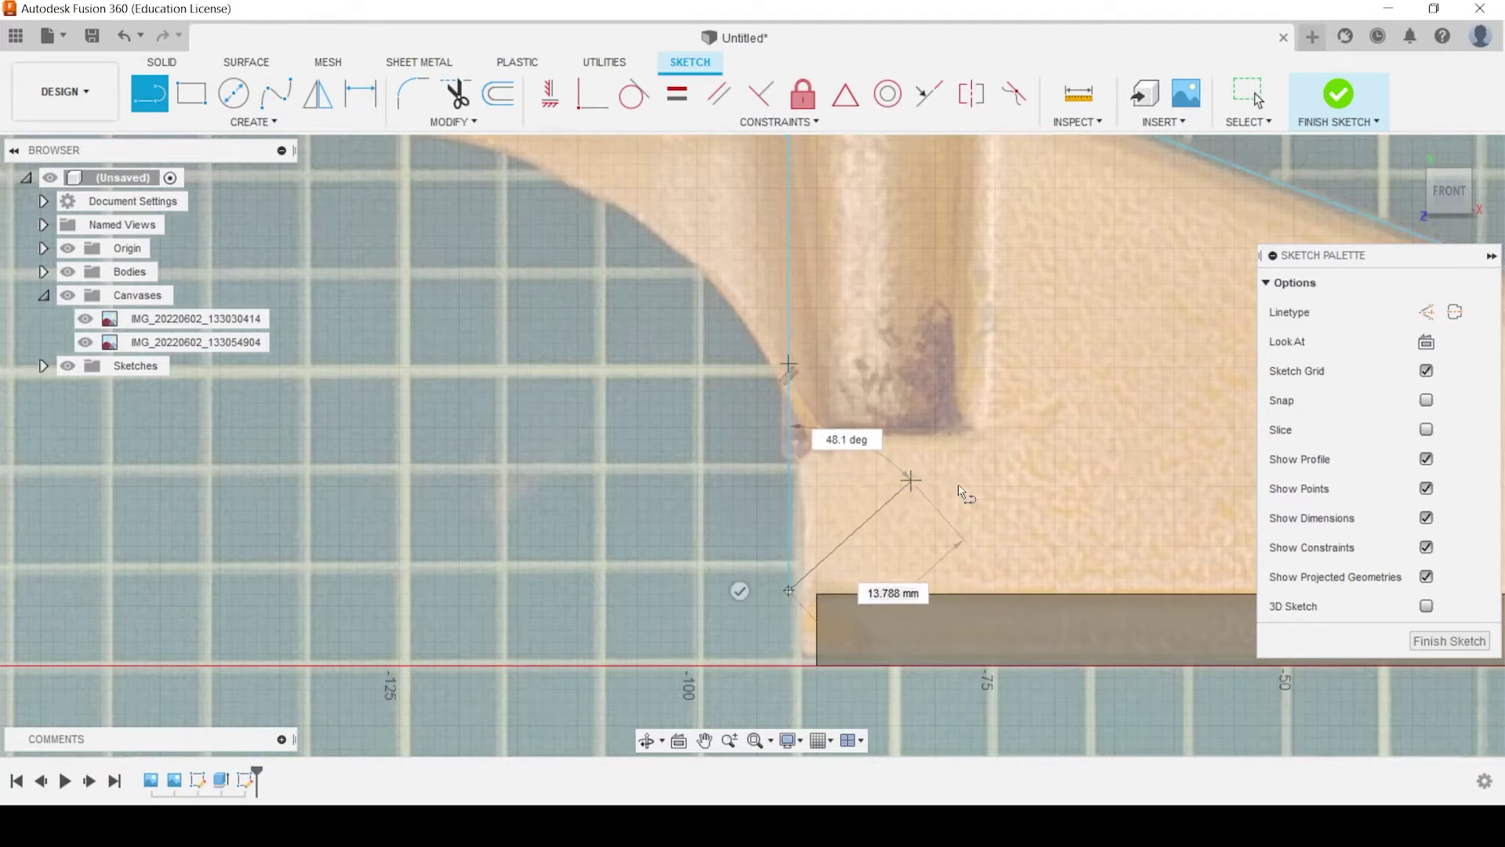
pyautogui.press('Escape')
pyautogui.moveTo(875, 463); pyautogui.dragTo(748, 517, button='middle')
pyautogui.scroll(-3, 745, 518)
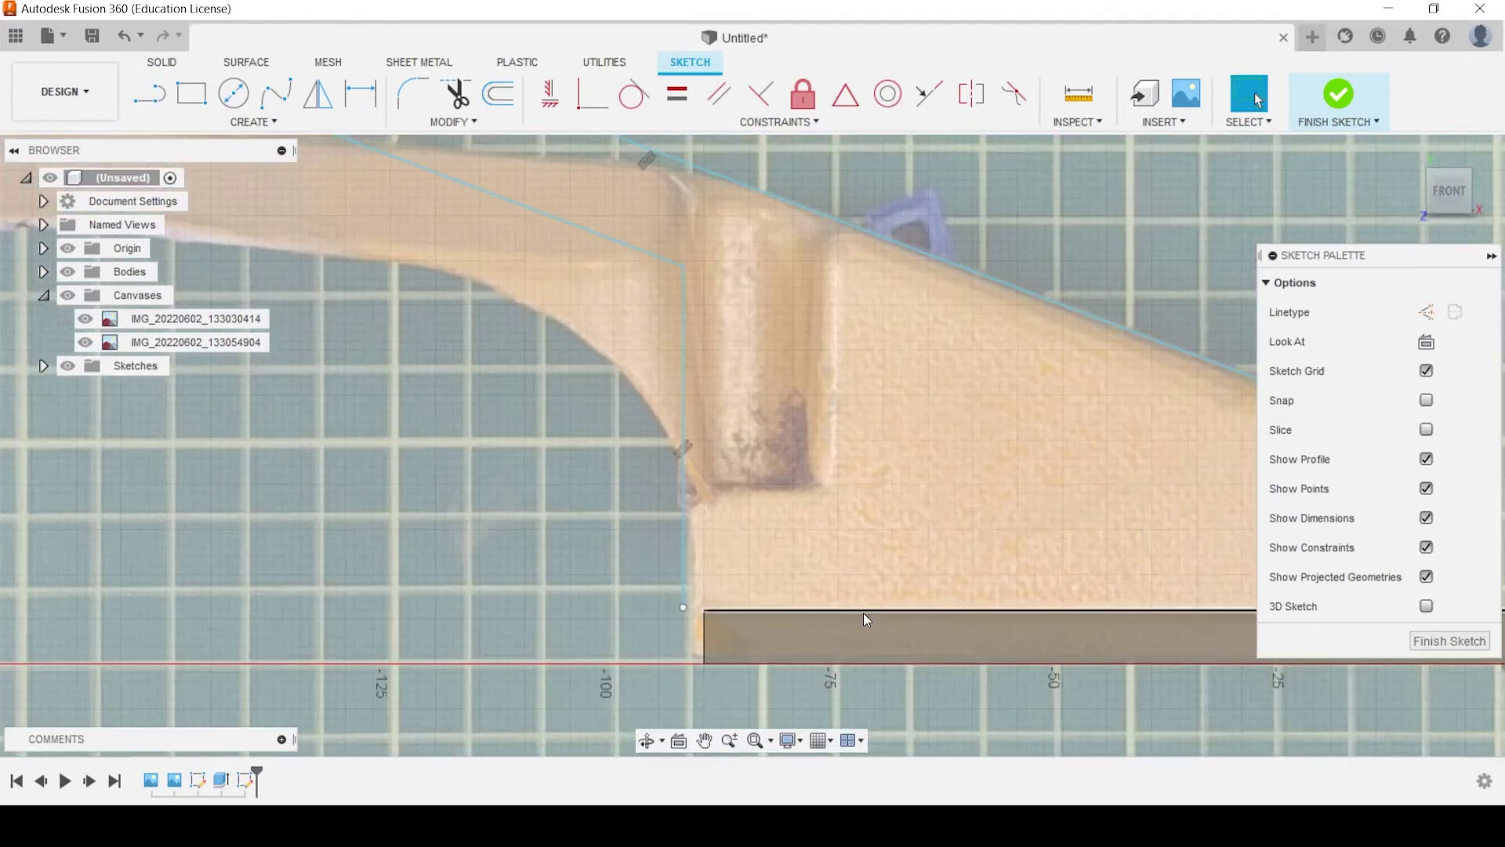
pyautogui.moveTo(863, 613)
pyautogui.mouseDown(button='middle')
pyautogui.moveTo(768, 615)
pyautogui.moveTo(600, 537)
pyautogui.mouseUp(button='middle')
pyautogui.scroll(-2, 600, 537)
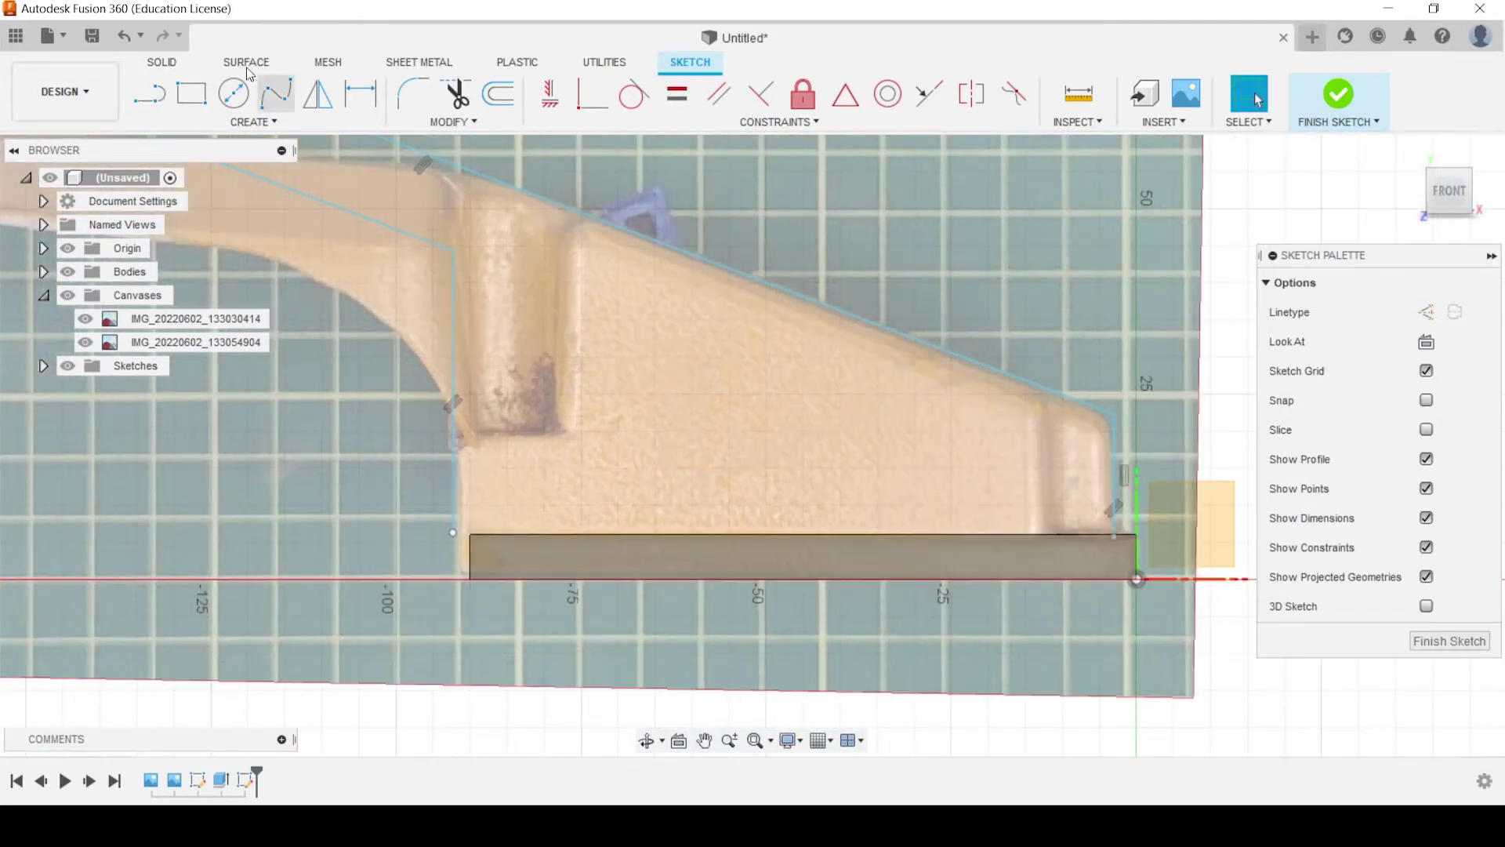
# Project the base plate's top edge into the rib sketch
pyautogui.click(251, 121)
pyautogui.moveTo(213, 453)
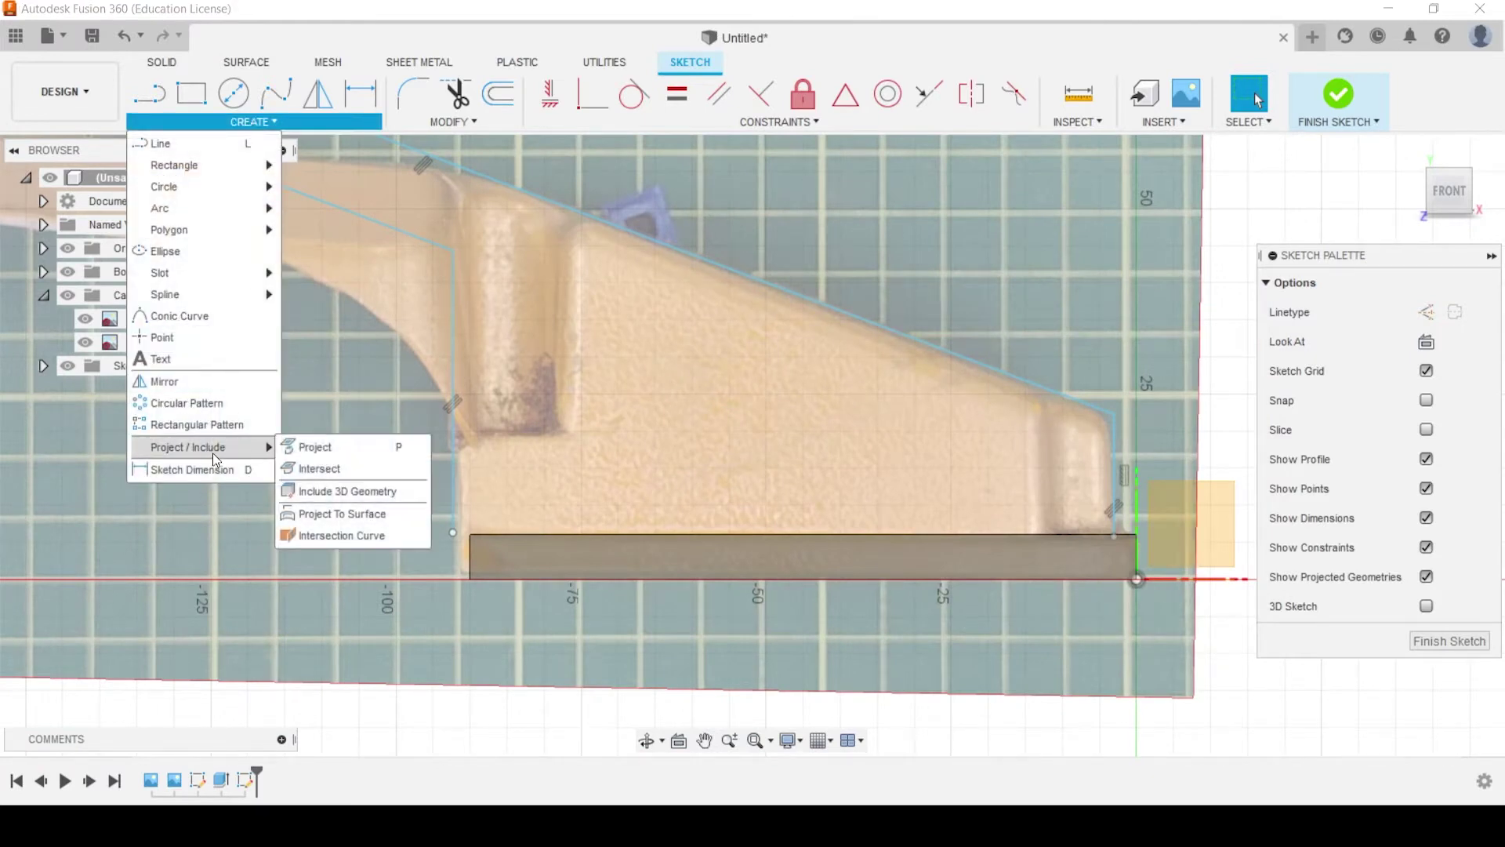
pyautogui.click(330, 453)
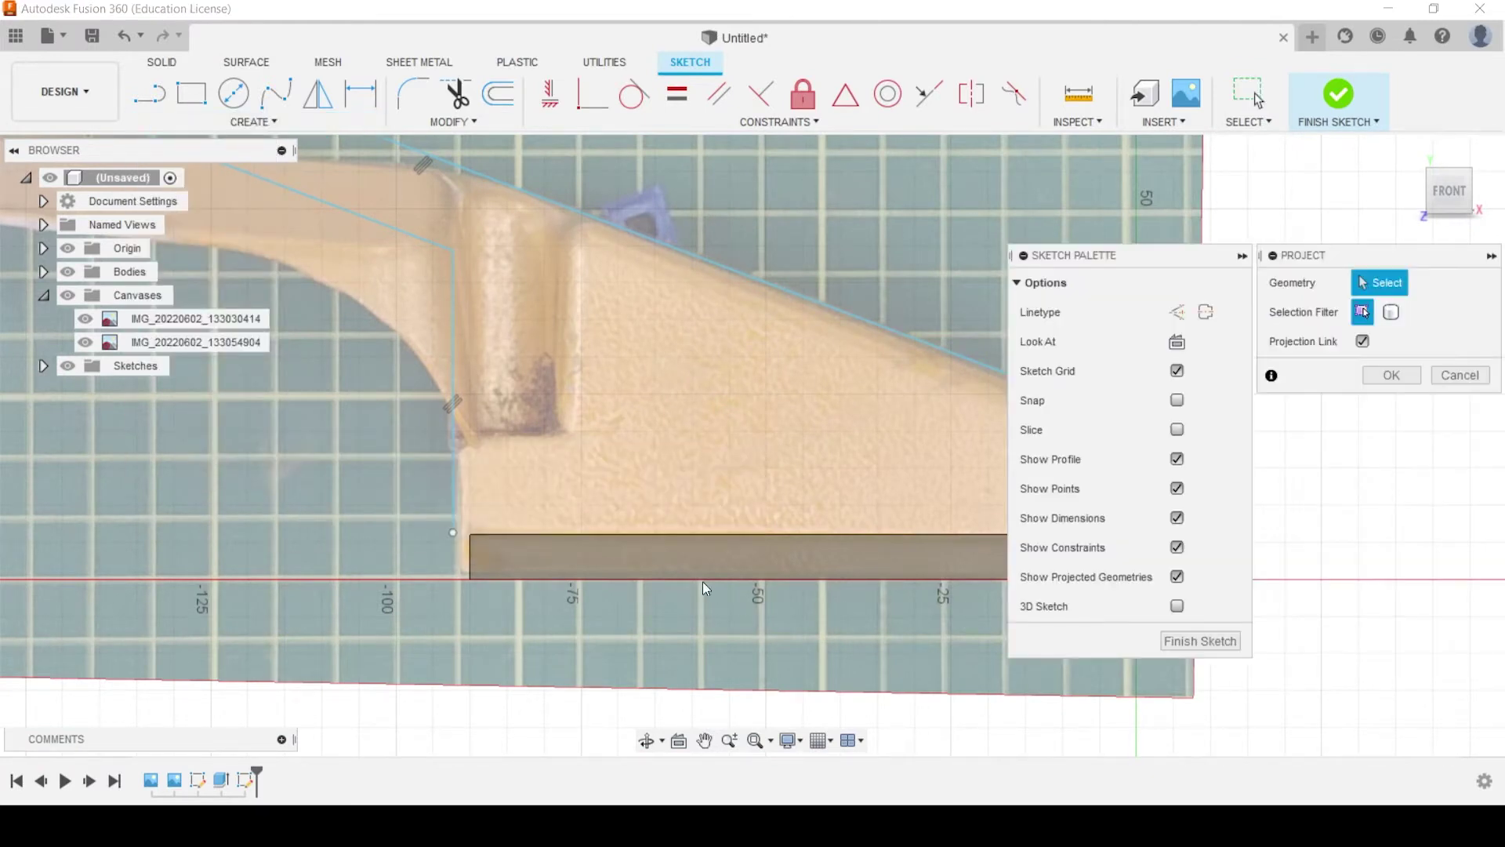
pyautogui.click(697, 535)
pyautogui.click(1390, 375)
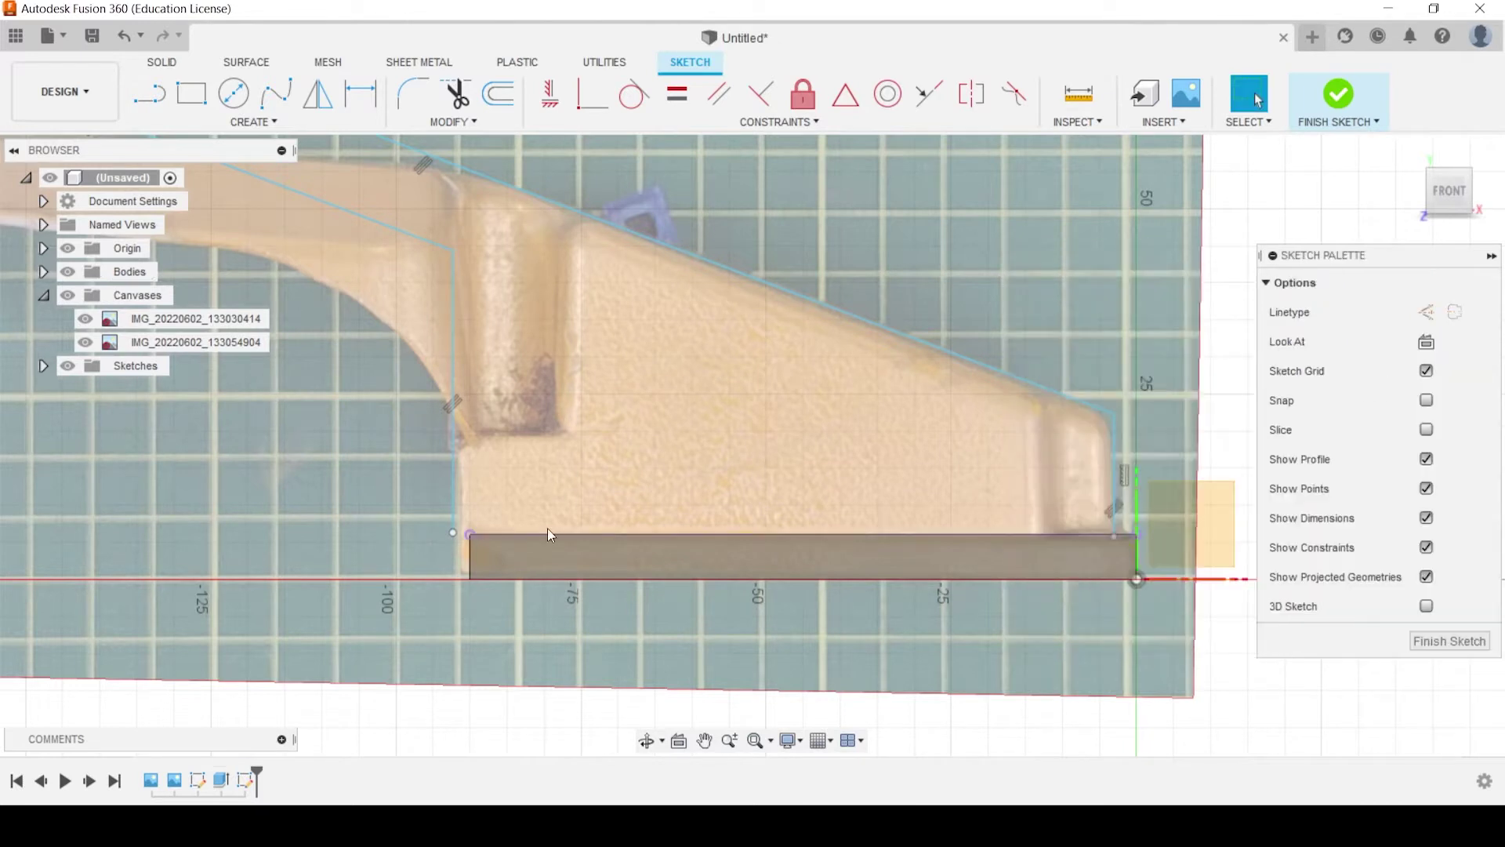
# Make the rib's vertical line perpendicular to the base edge
pyautogui.click(719, 94)
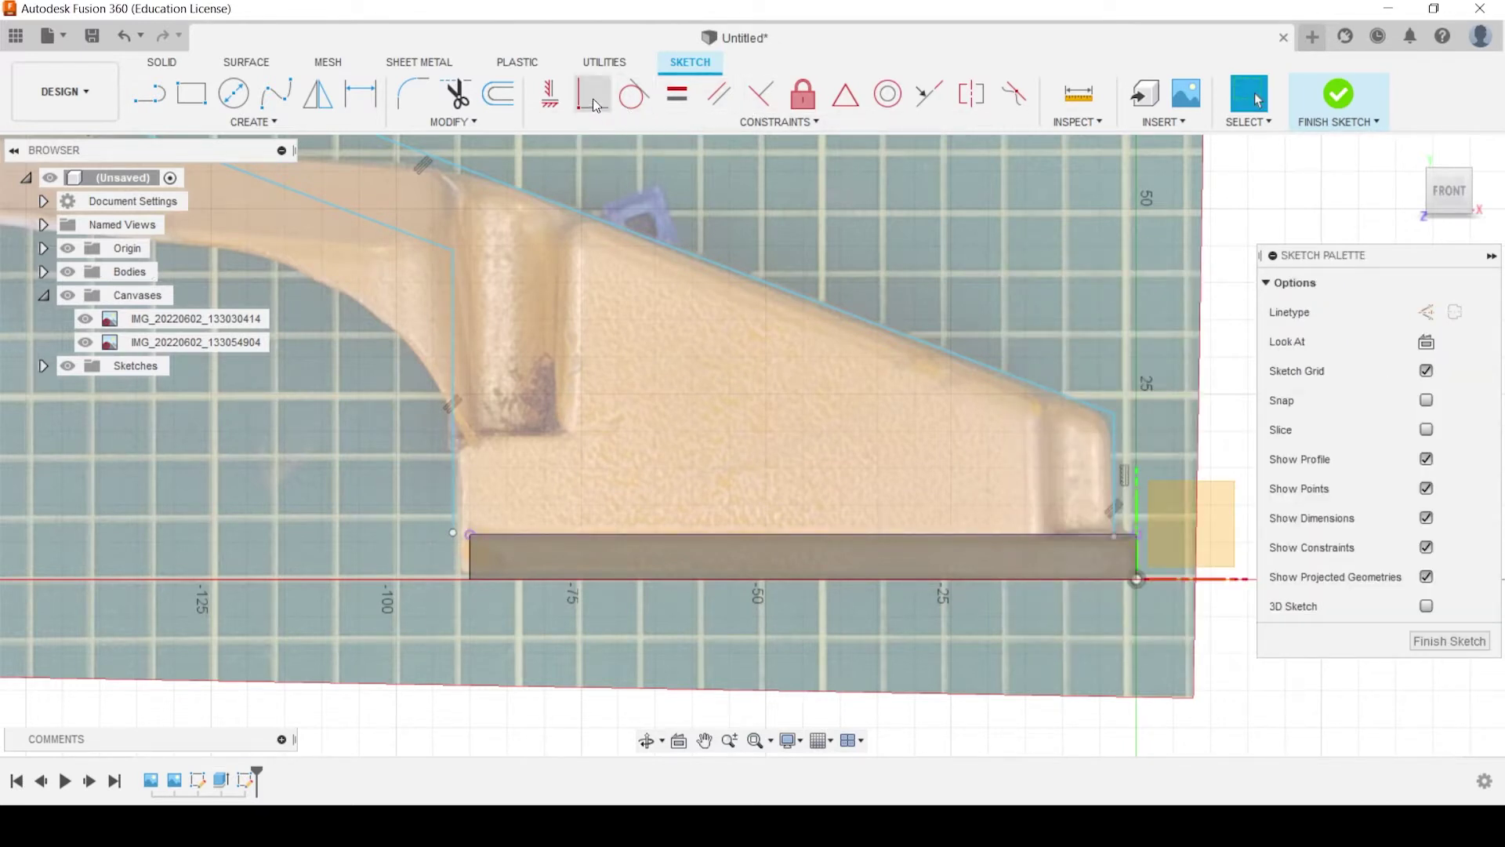
pyautogui.click(592, 98)
pyautogui.click(453, 534)
pyautogui.click(470, 535)
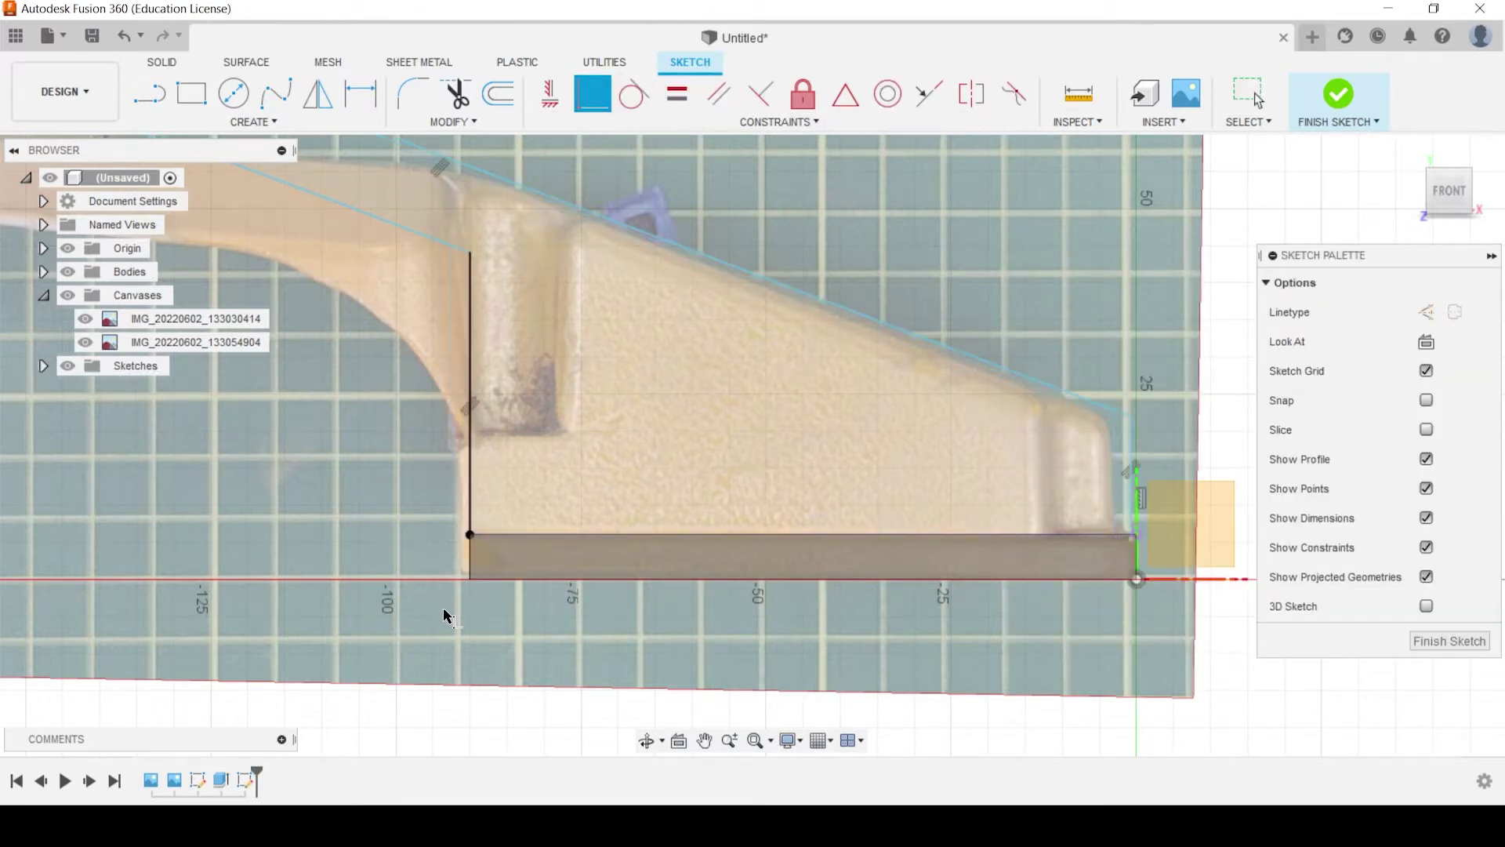
pyautogui.press('Escape')
# Adjust the sloped joint and short end line, trying and undoing a corner coincident join
pyautogui.moveTo(444, 237); pyautogui.dragTo(431, 322)
pyautogui.scroll(-3, 567, 331)
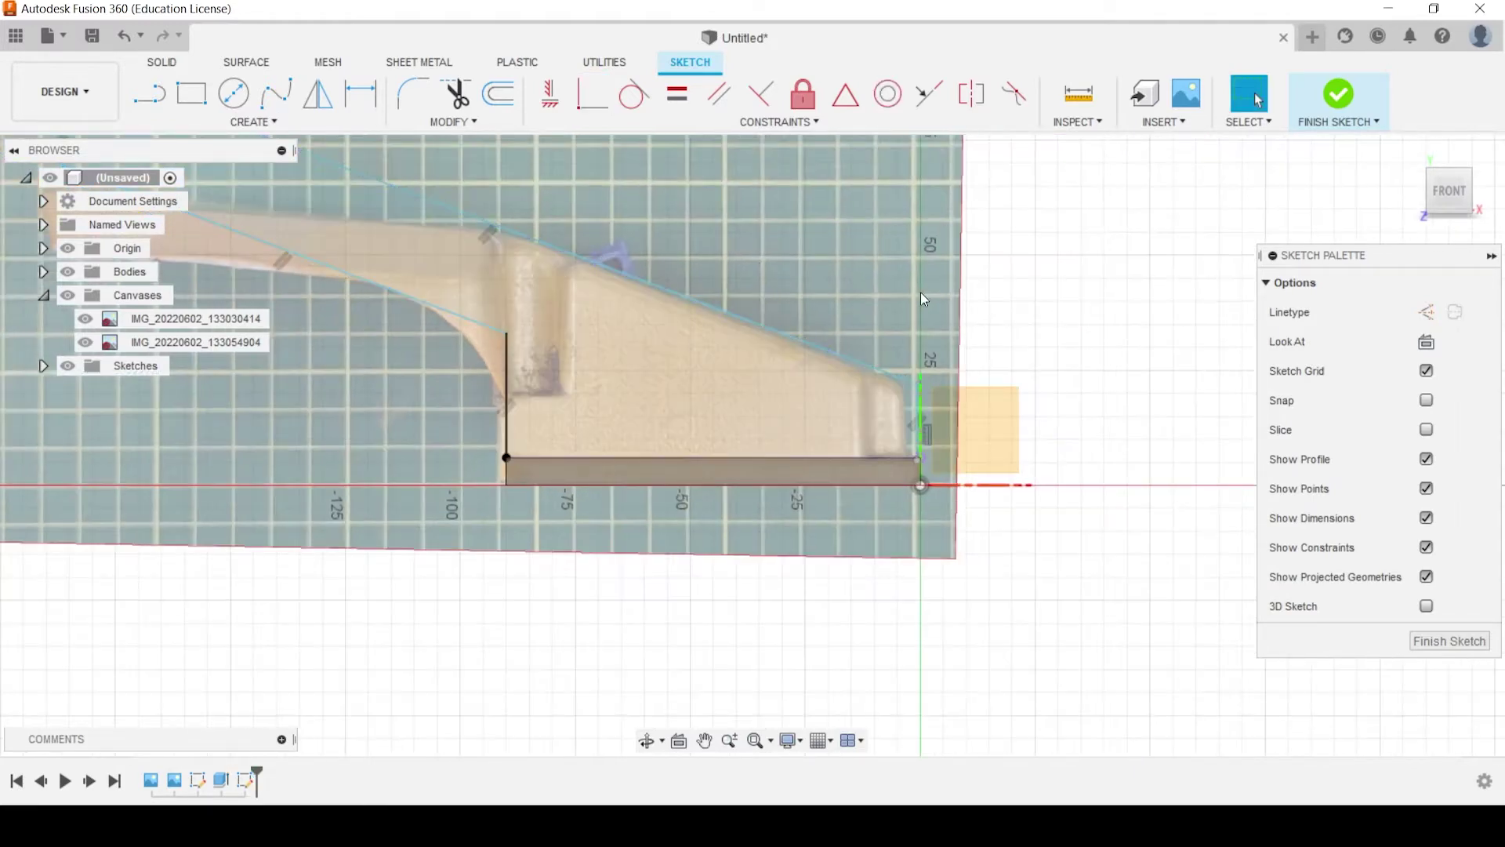
pyautogui.scroll(4, 987, 455)
pyautogui.moveTo(841, 360); pyautogui.dragTo(877, 360)
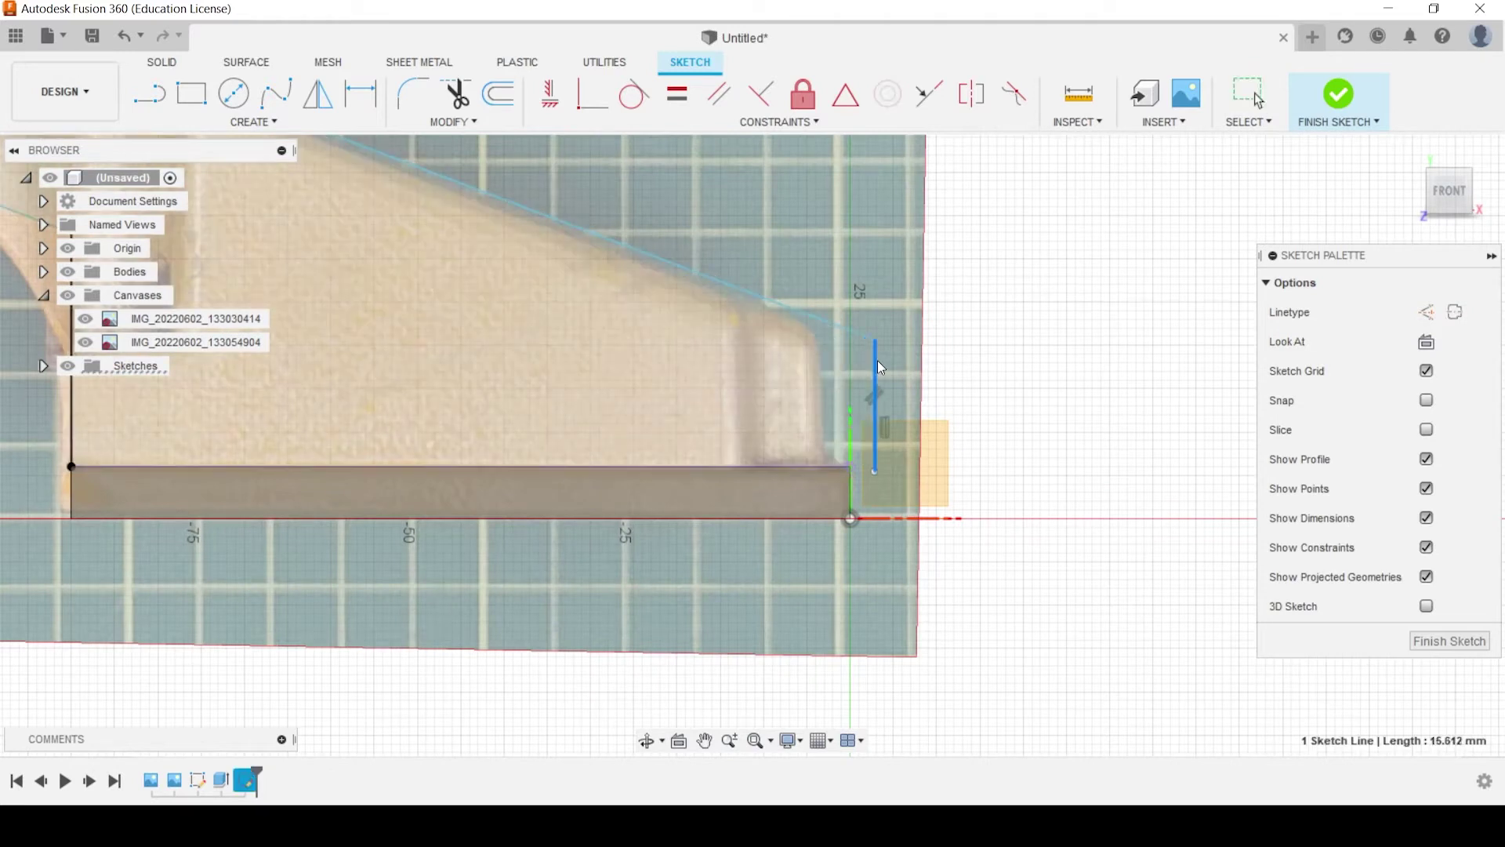
pyautogui.click(586, 100)
pyautogui.scroll(2, 849, 499)
pyautogui.click(853, 464)
pyautogui.click(885, 469)
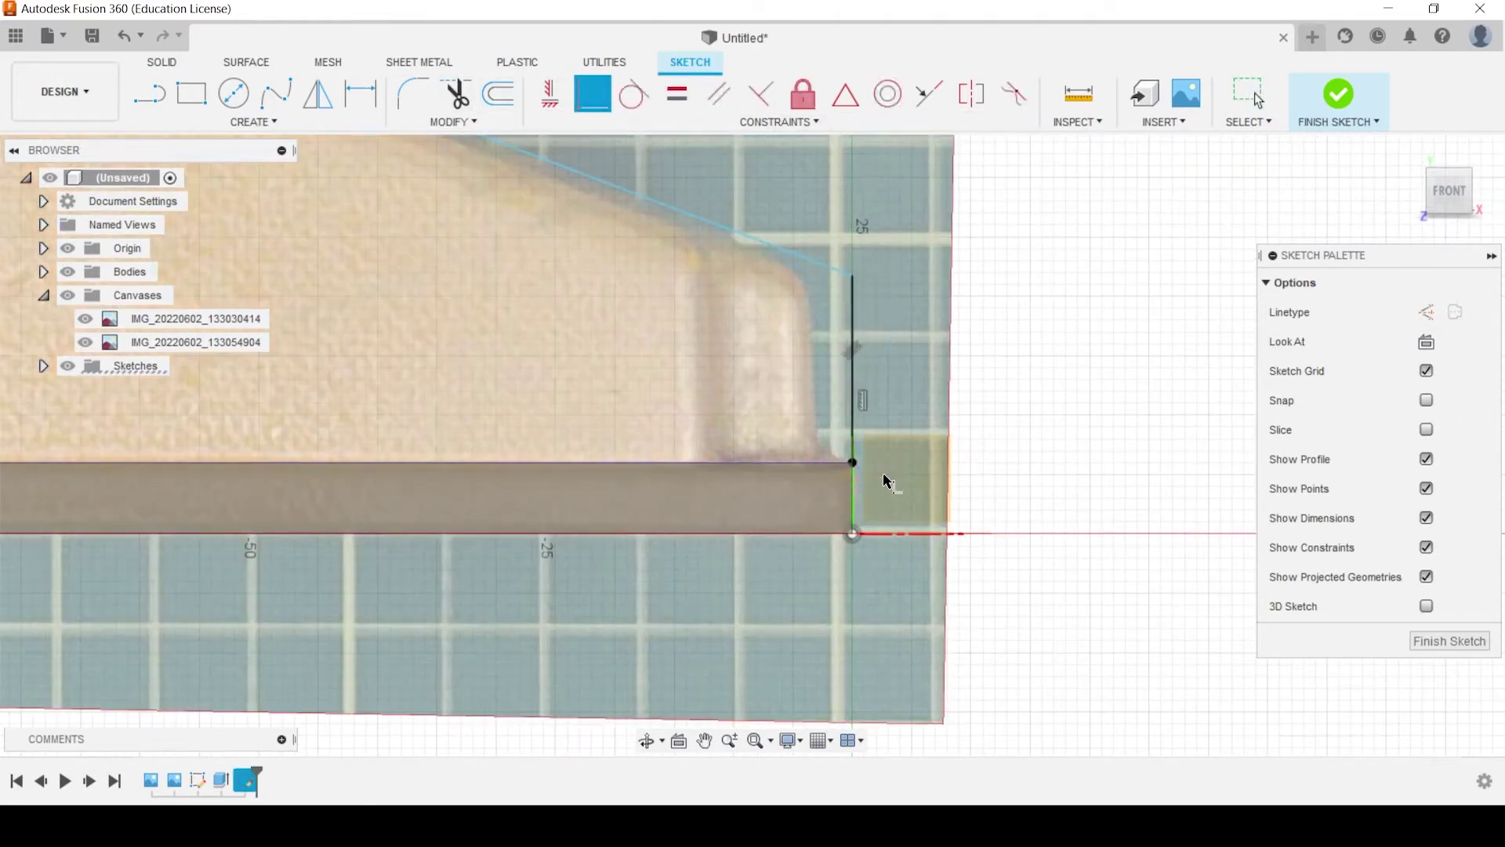
pyautogui.press('Escape')
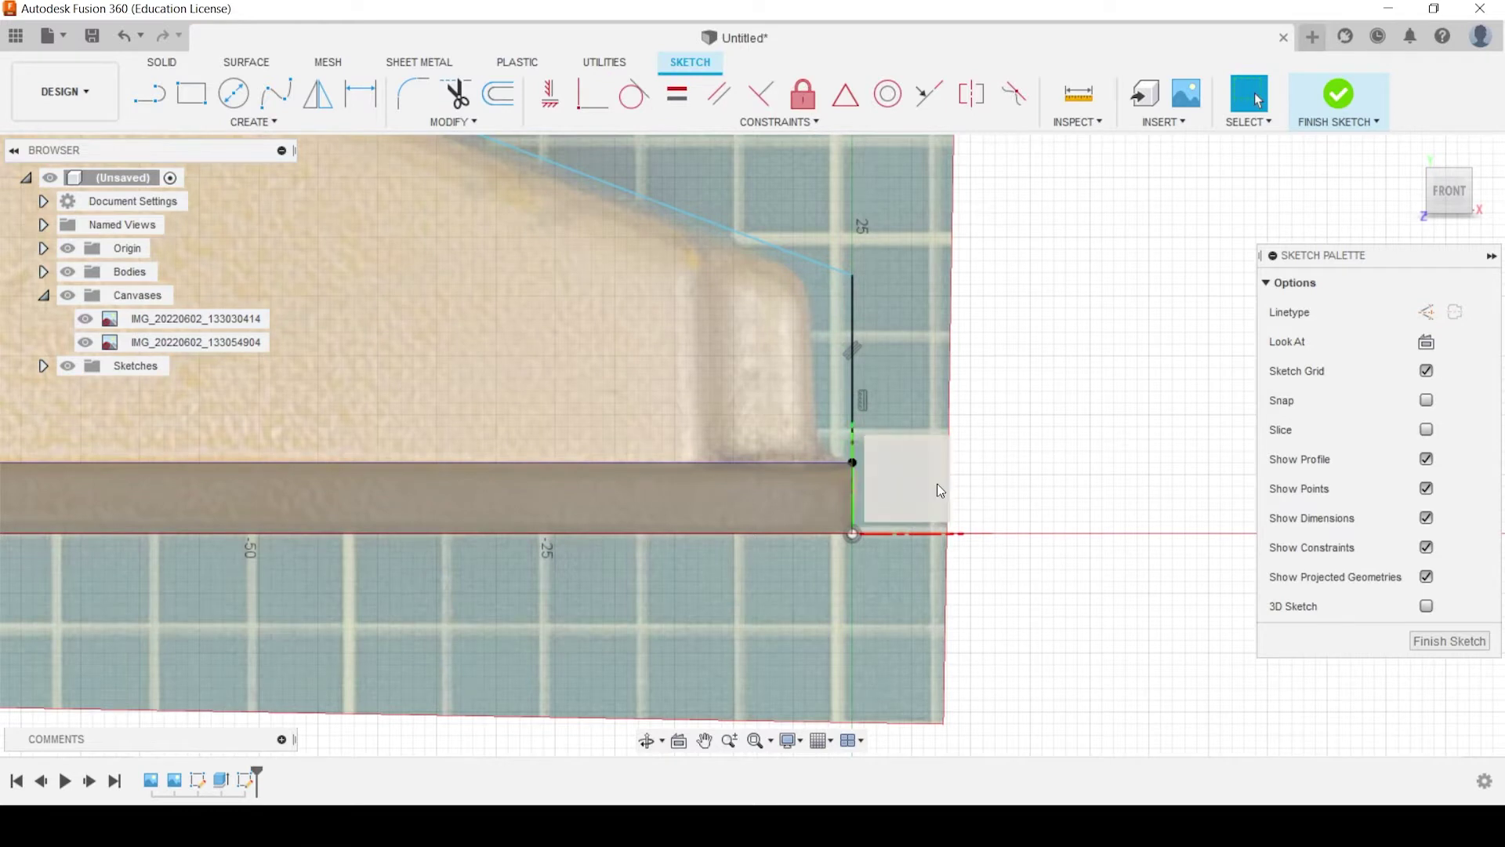
pyautogui.hotkey('ctrl', 'z')
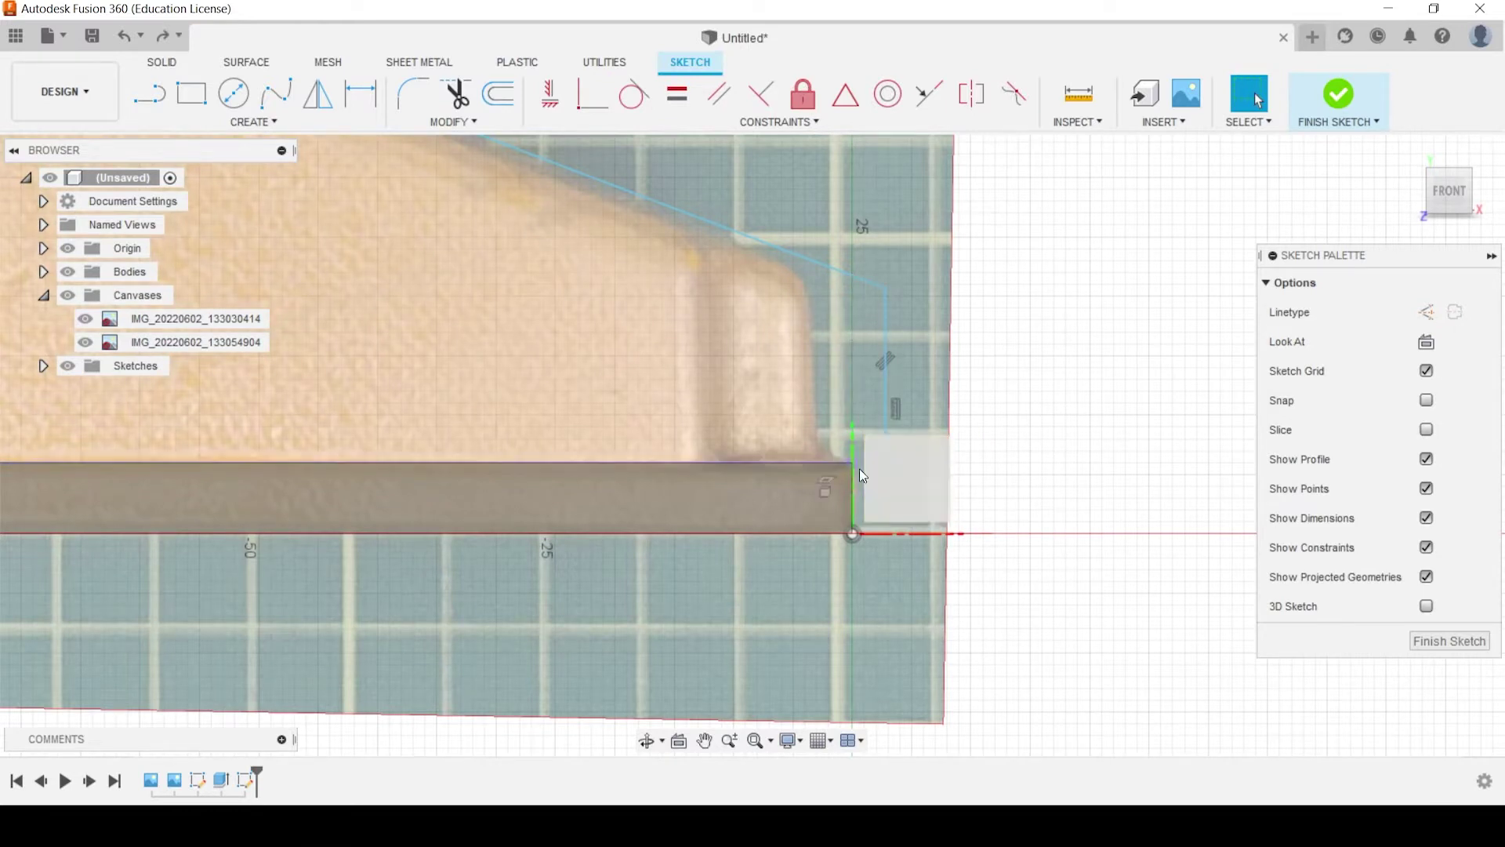
# Attach the short line's endpoint onto the base edge and slide it left along the base
pyautogui.click(590, 99)
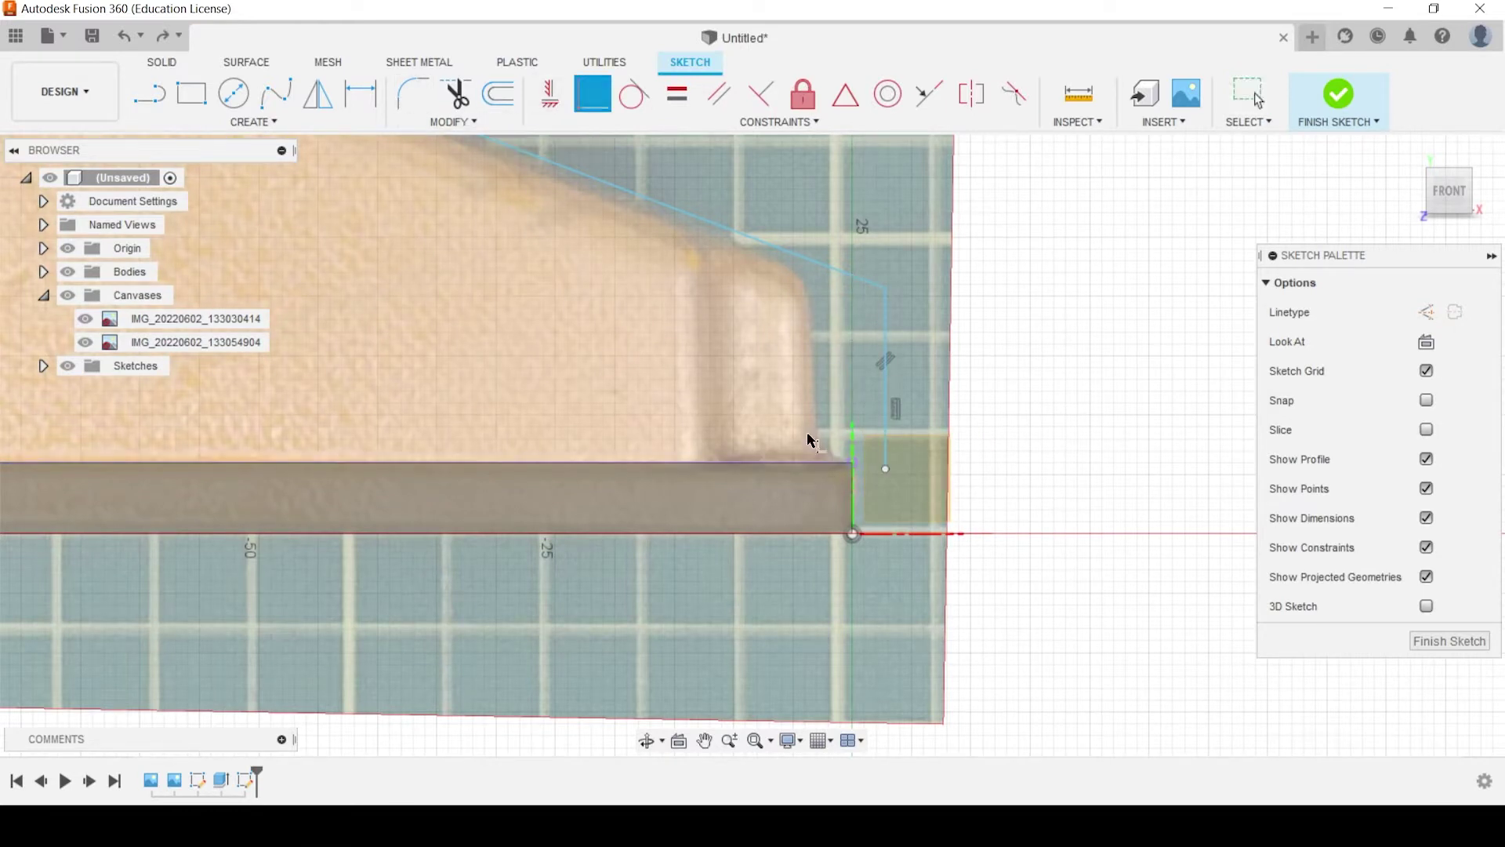
pyautogui.click(776, 464)
pyautogui.click(885, 469)
pyautogui.press('Escape')
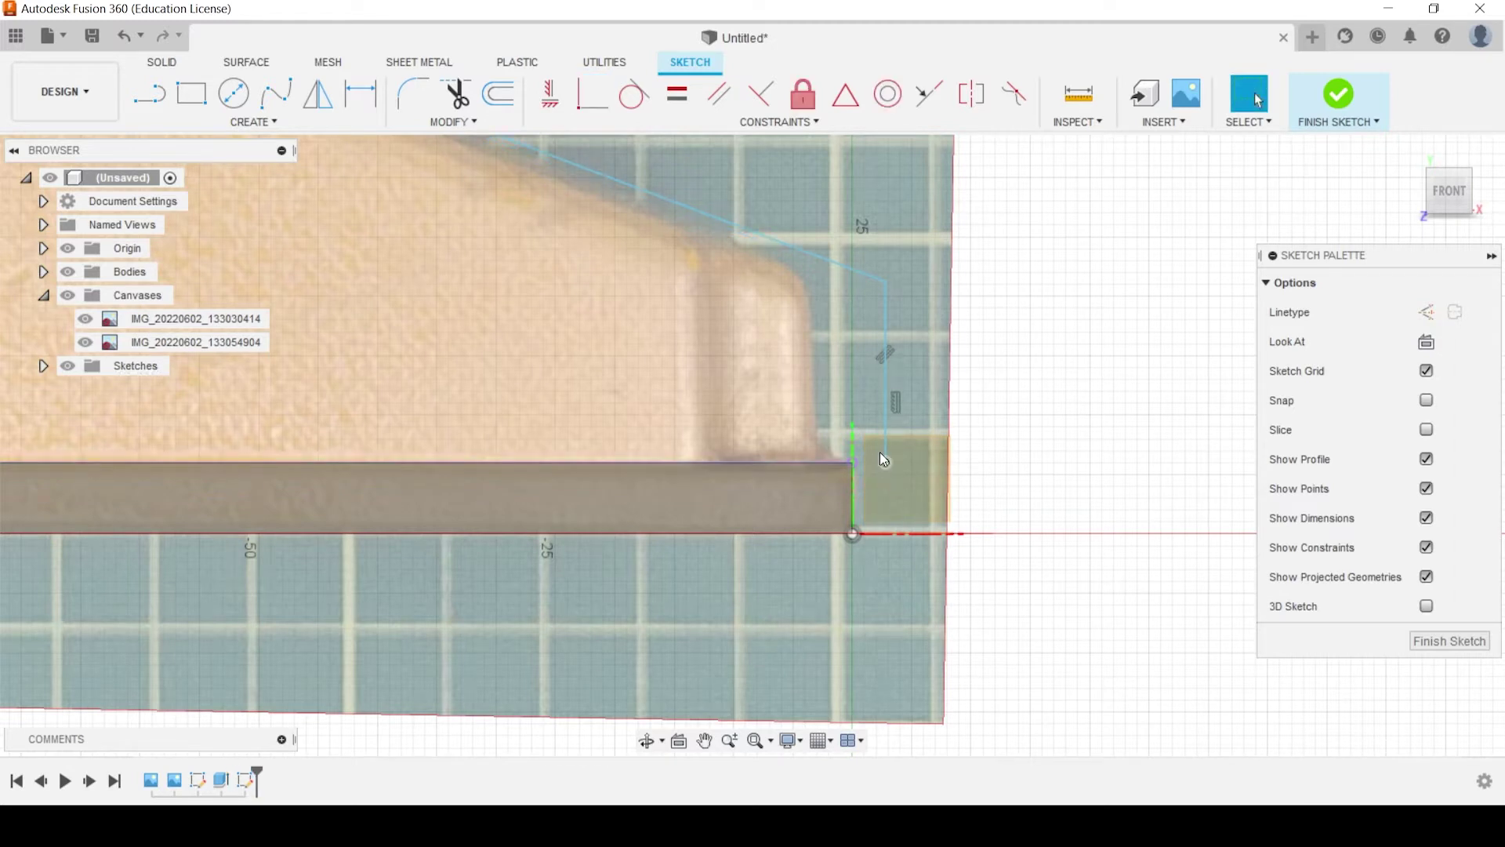
pyautogui.click(884, 433)
pyautogui.moveTo(883, 431); pyautogui.dragTo(814, 434)
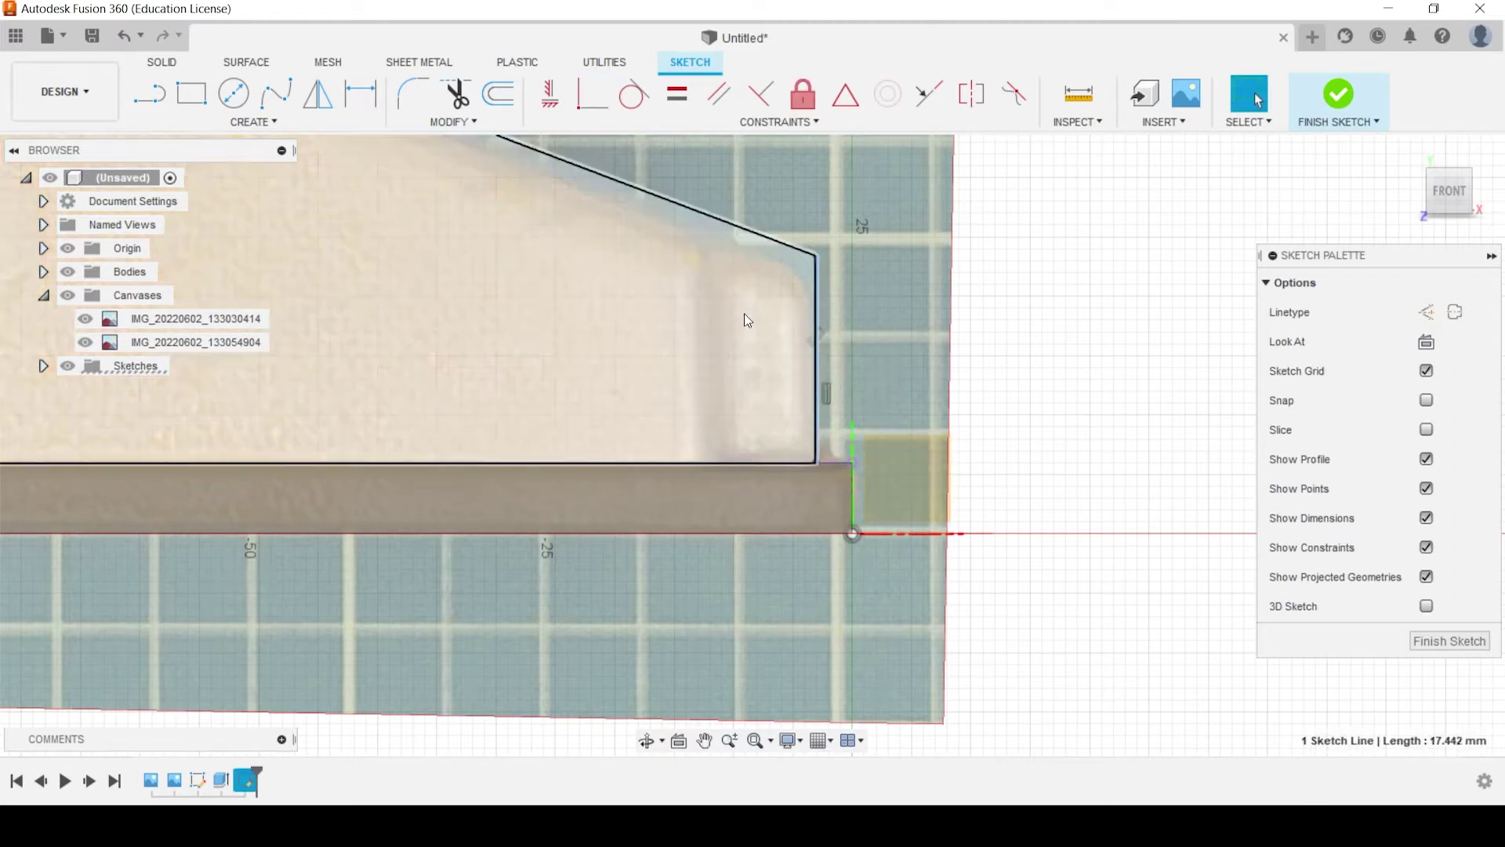
pyautogui.click(754, 238)
pyautogui.moveTo(754, 238); pyautogui.dragTo(751, 241)
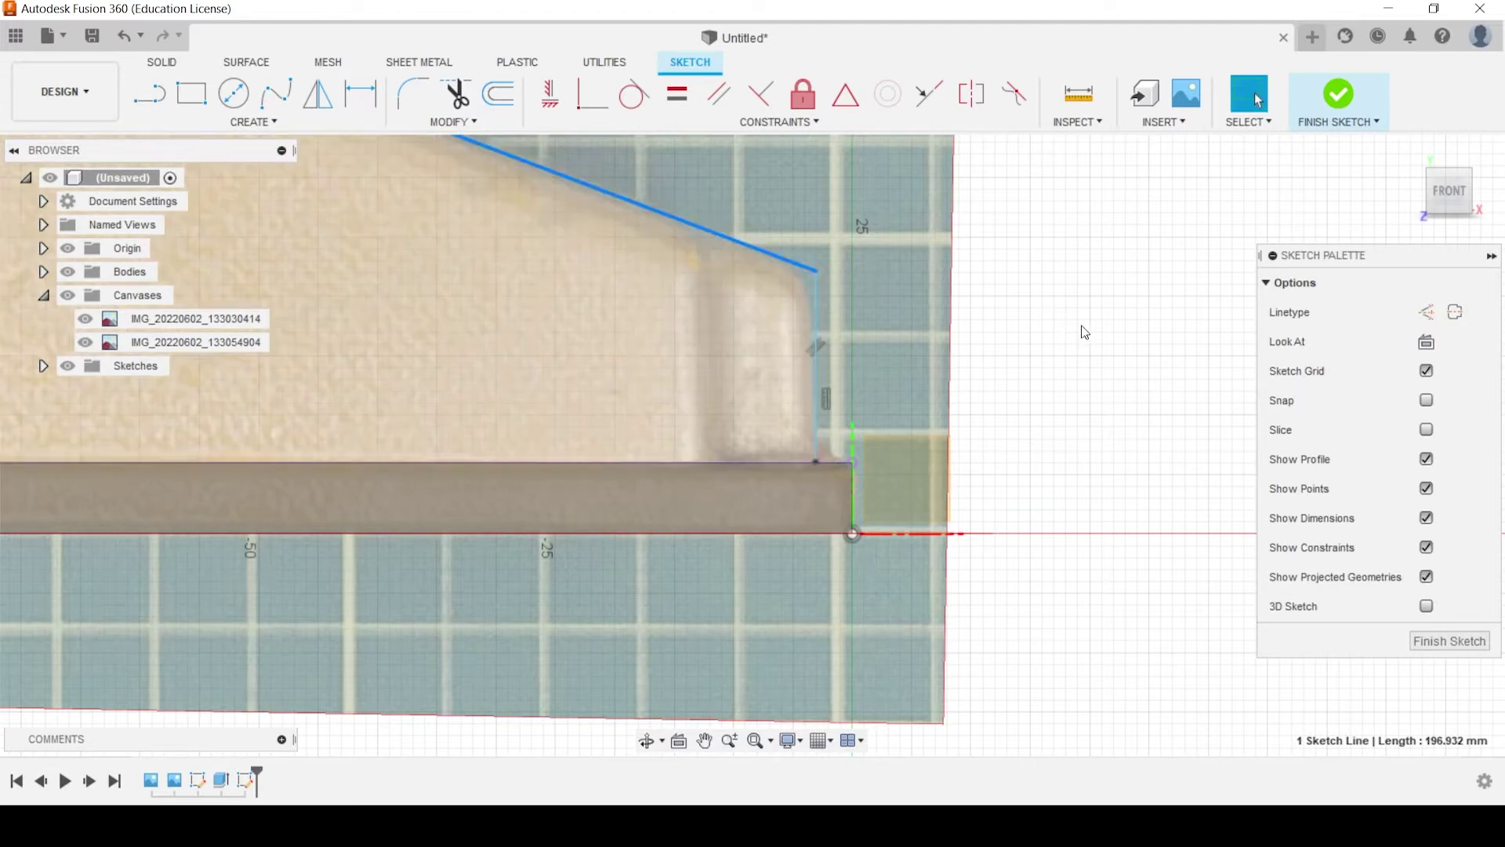
pyautogui.click(1082, 330)
pyautogui.scroll(-2, 1057, 399)
# Draw a line along the base edge to close the rib into one profile
pyautogui.press('d')
pyautogui.scroll(2, 897, 467)
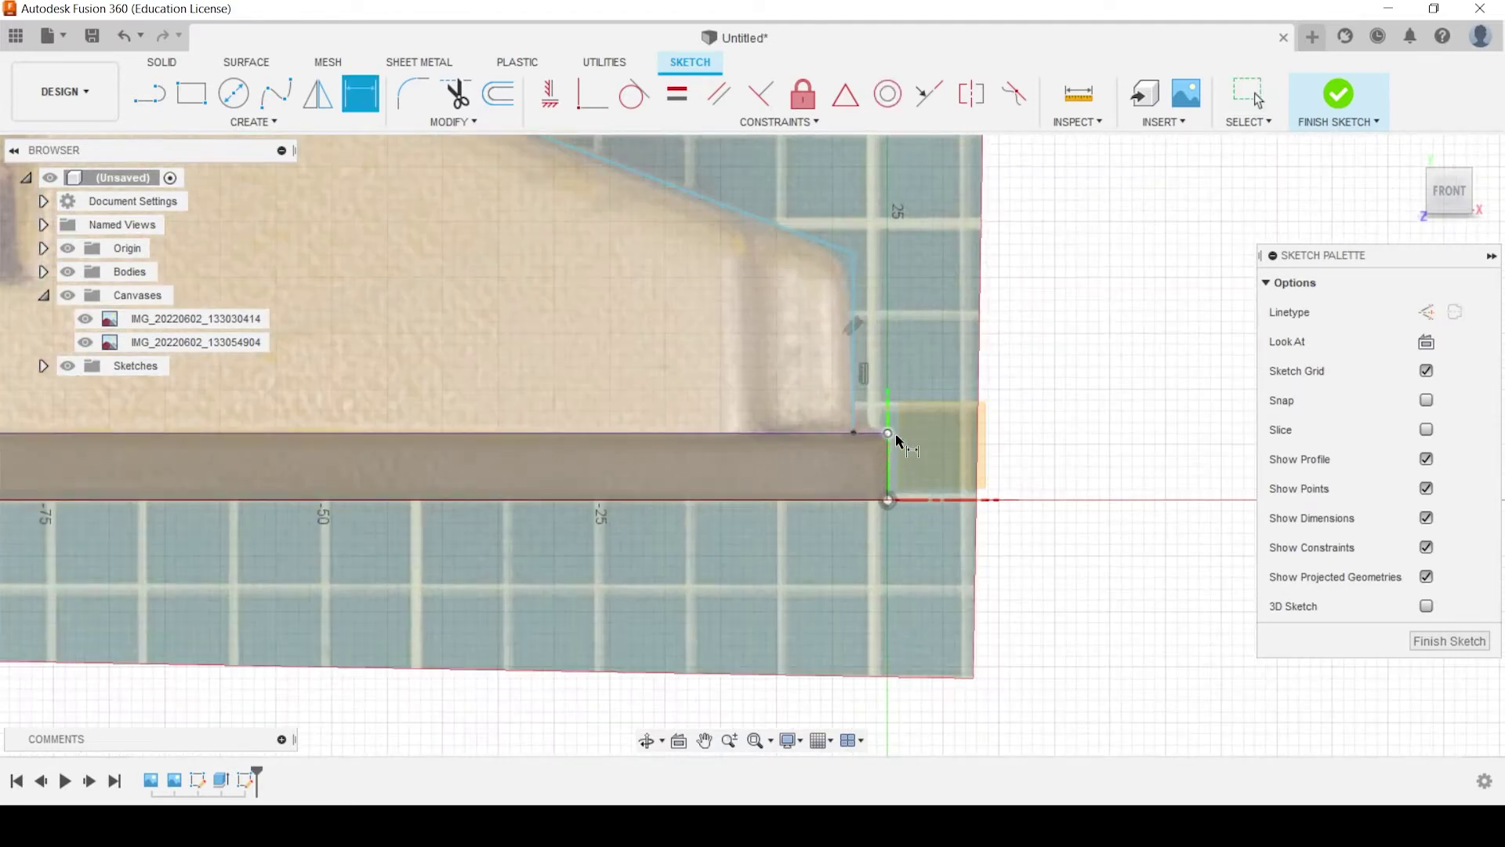
pyautogui.press('Escape')
pyautogui.scroll(-2, 897, 453)
pyautogui.press('l')
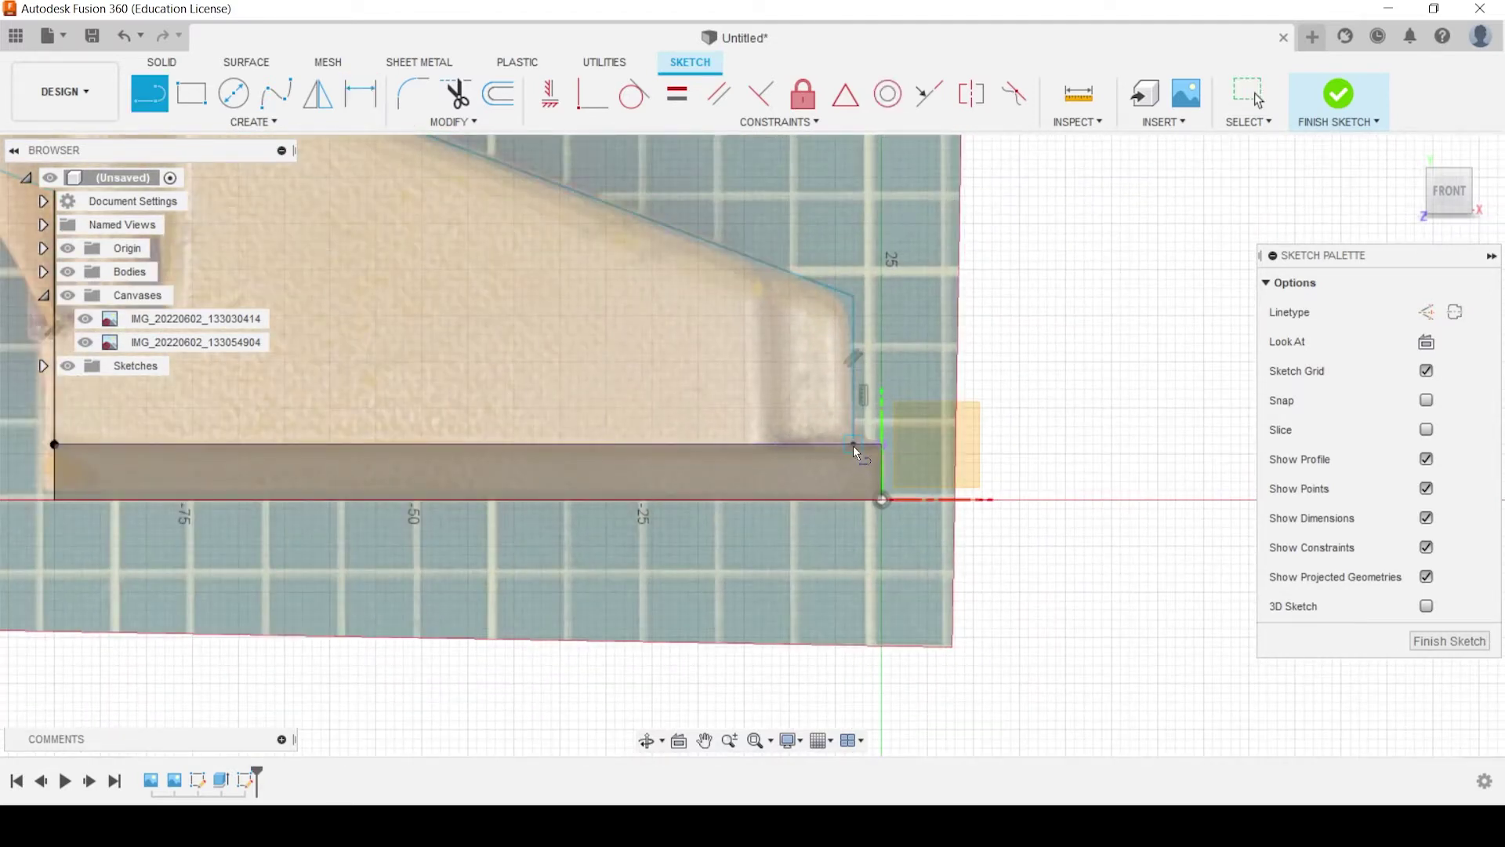
pyautogui.click(852, 445)
pyautogui.moveTo(440, 450); pyautogui.dragTo(658, 466, button='middle')
pyautogui.click(275, 462)
pyautogui.scroll(-3, 643, 439)
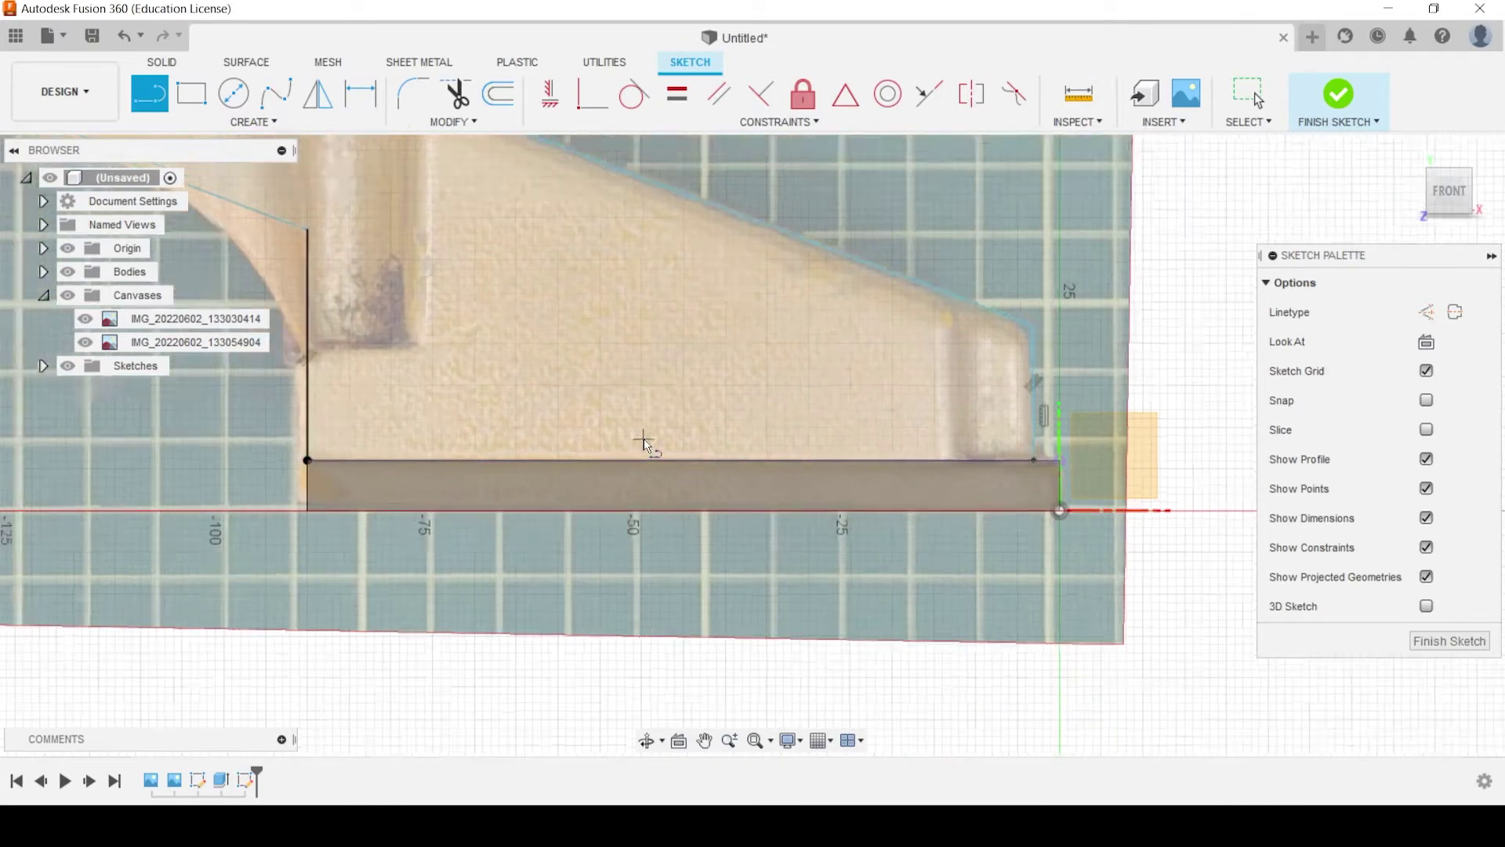
pyautogui.press('Escape')
pyautogui.scroll(-1, 525, 424)
pyautogui.moveTo(509, 399); pyautogui.dragTo(756, 521, button='middle')
pyautogui.scroll(-1, 563, 410)
pyautogui.moveTo(563, 410); pyautogui.dragTo(689, 525, button='middle')
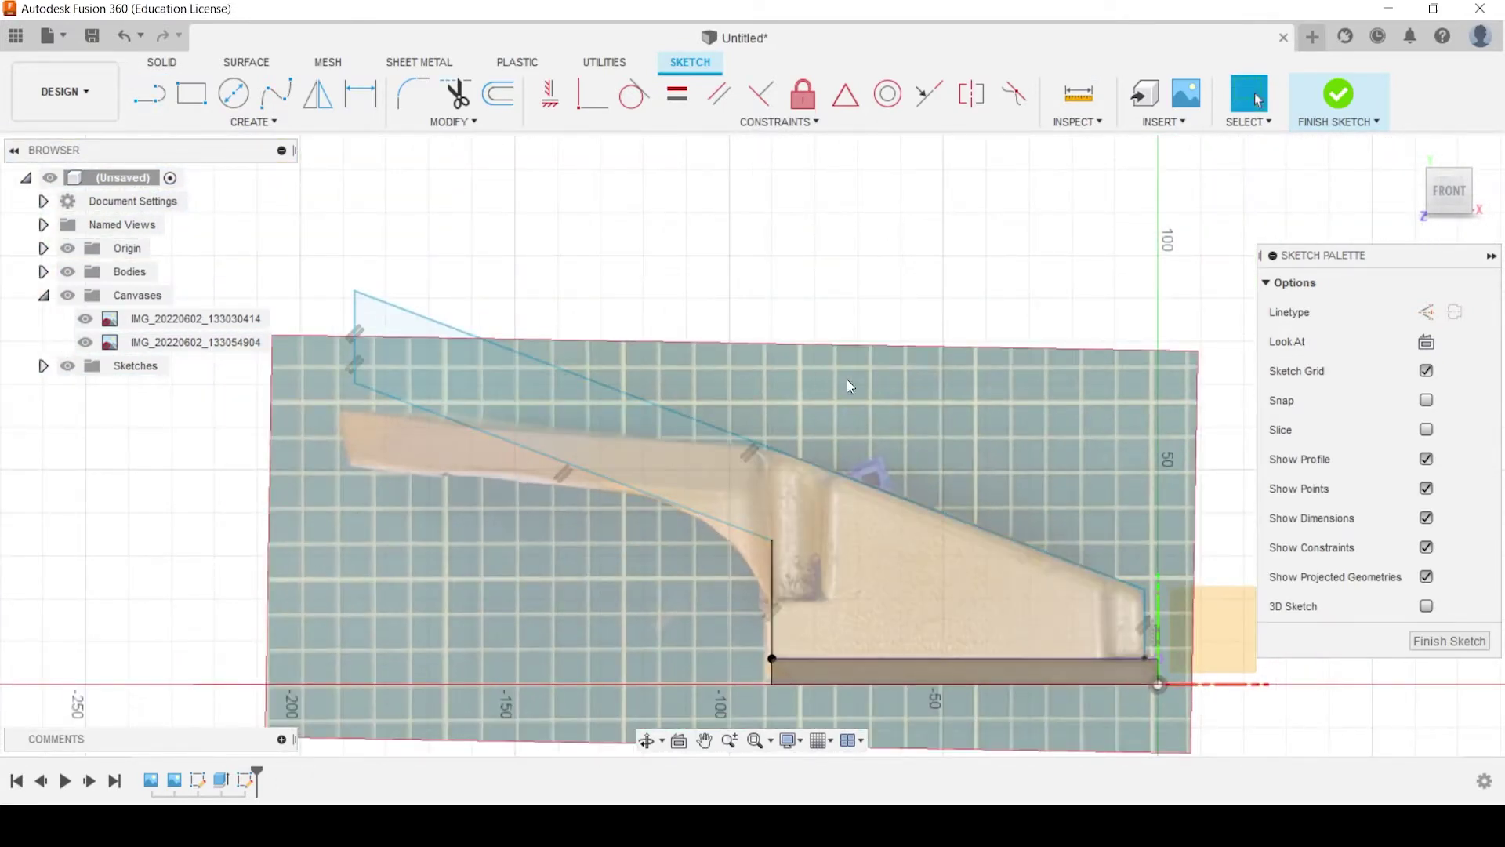
# Draw a vertical line from the rib's inner base corner up to the slanted top line
pyautogui.keyDown('shift'); pyautogui.moveTo(846, 379); pyautogui.dragTo(829, 427, button='middle'); pyautogui.keyUp('shift')
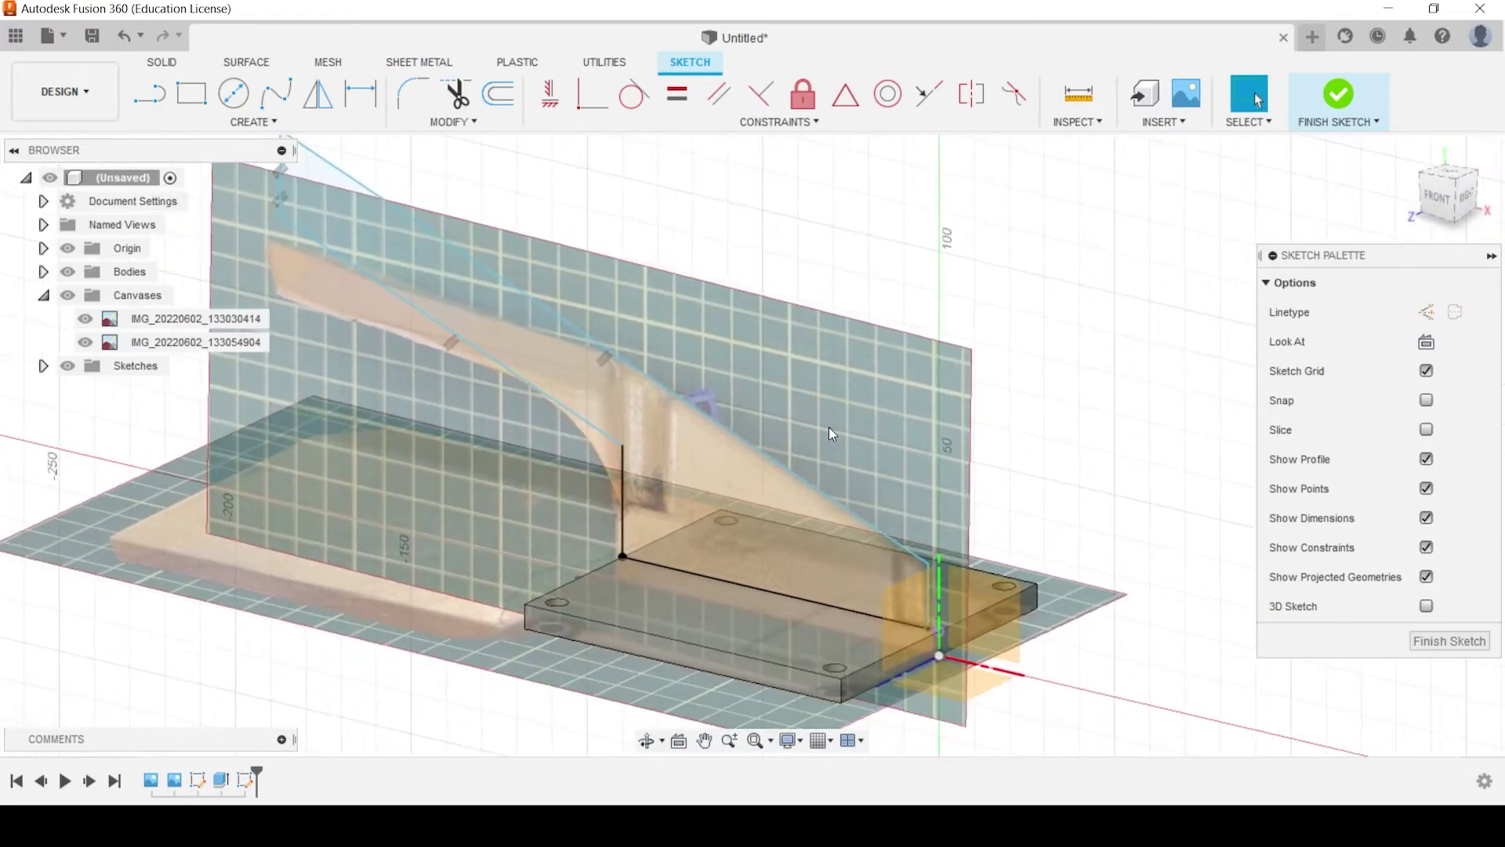
pyautogui.press('e')
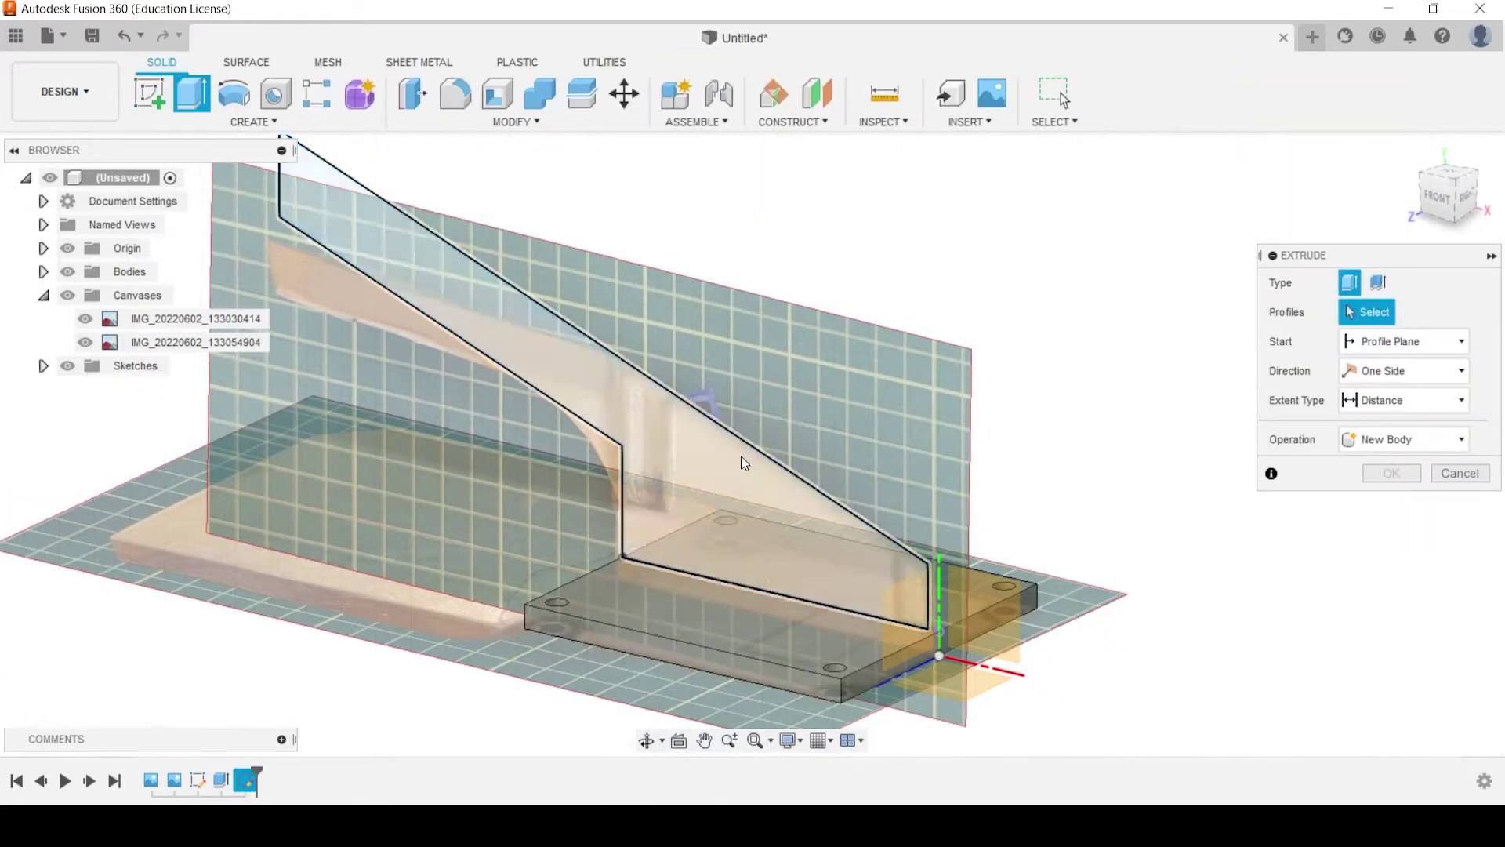
pyautogui.press('Escape')
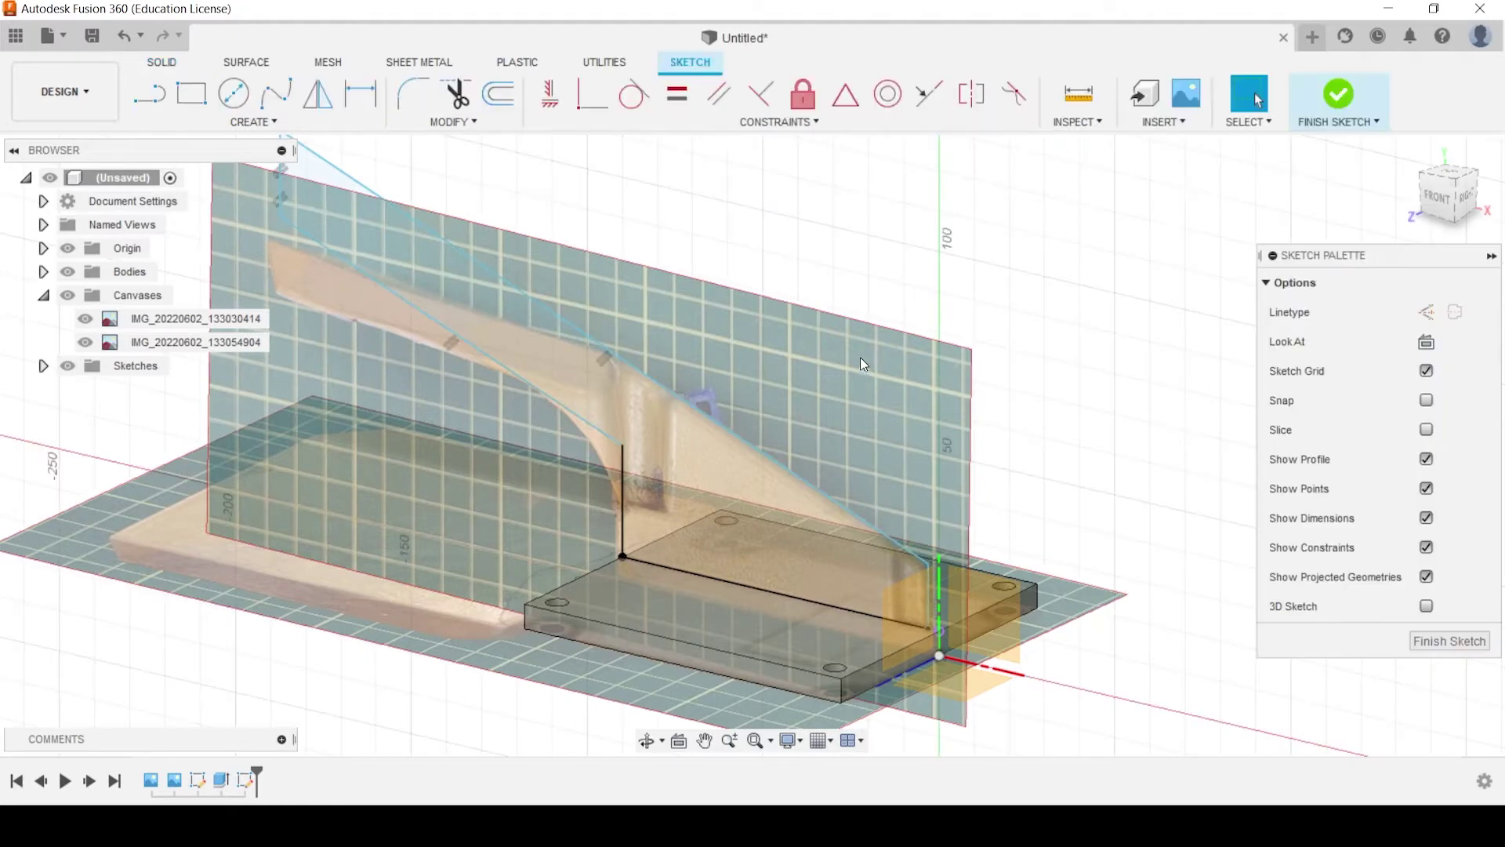
pyautogui.keyDown('shift'); pyautogui.moveTo(859, 356); pyautogui.dragTo(910, 351, button='middle'); pyautogui.keyUp('shift')
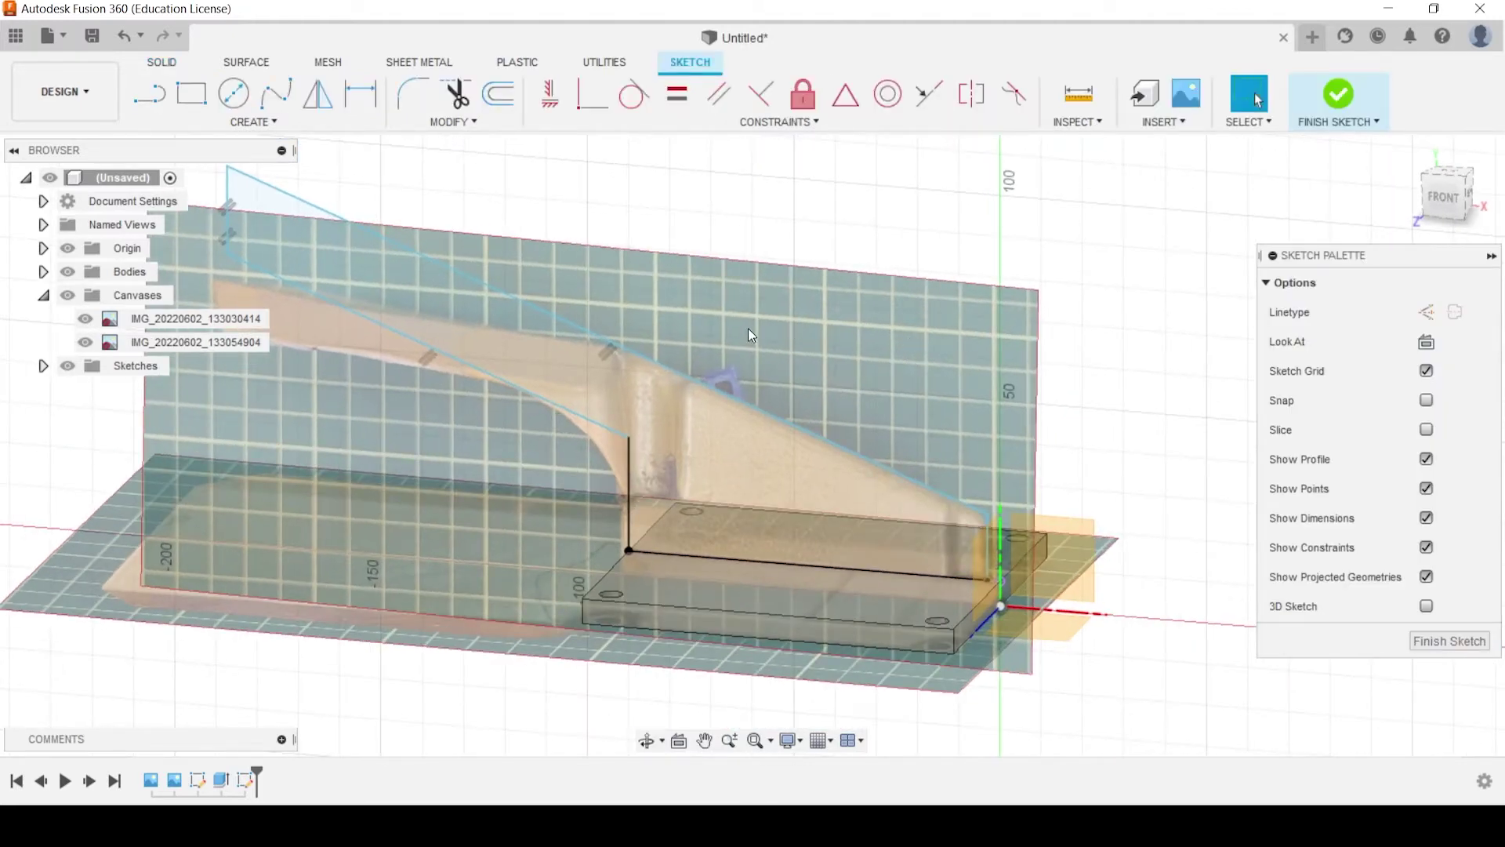
pyautogui.scroll(4, 622, 428)
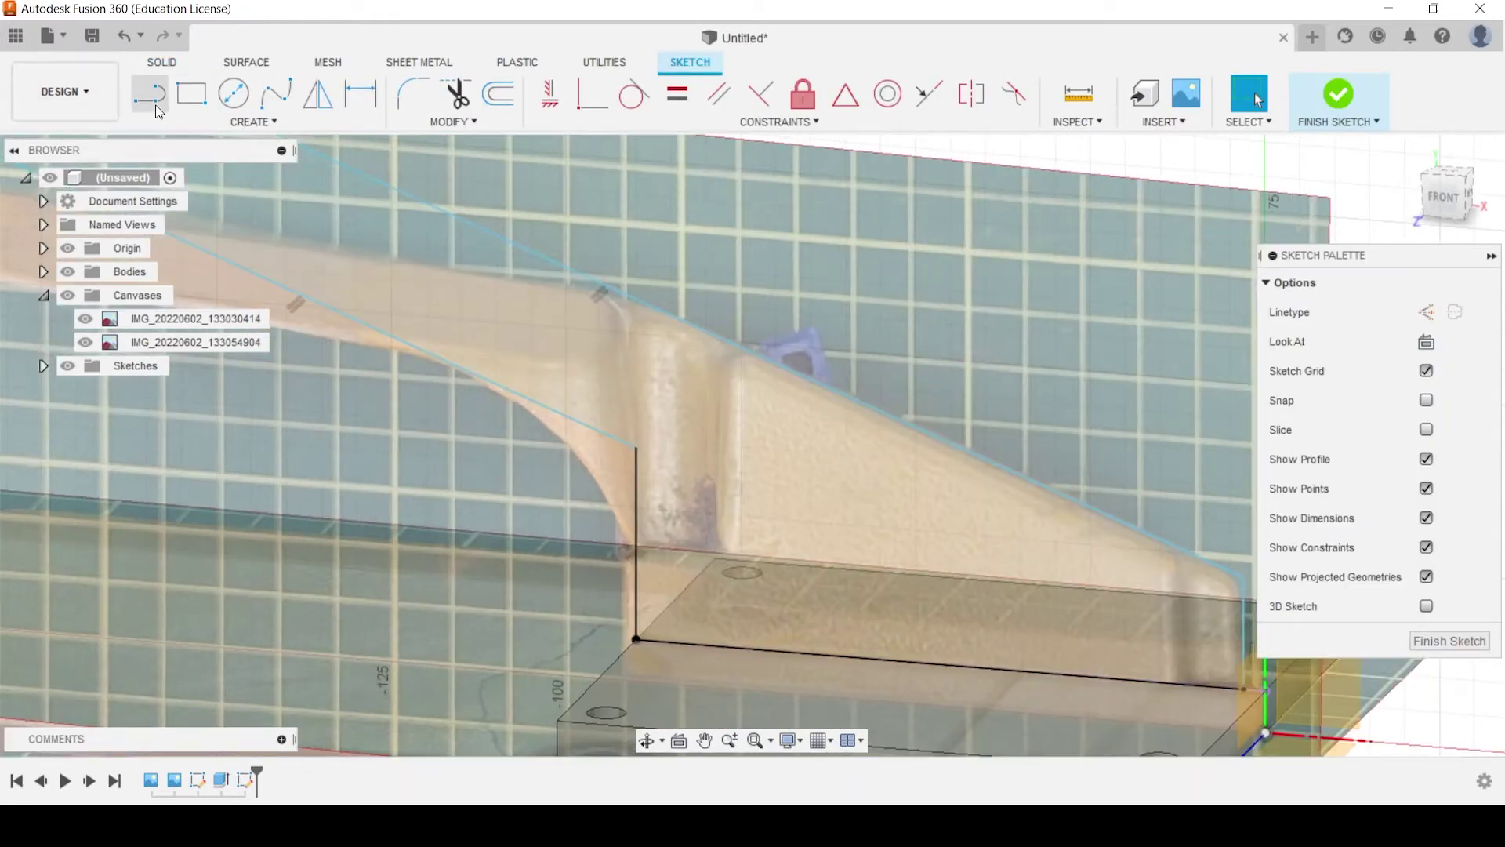
pyautogui.press('l')
pyautogui.click(634, 446)
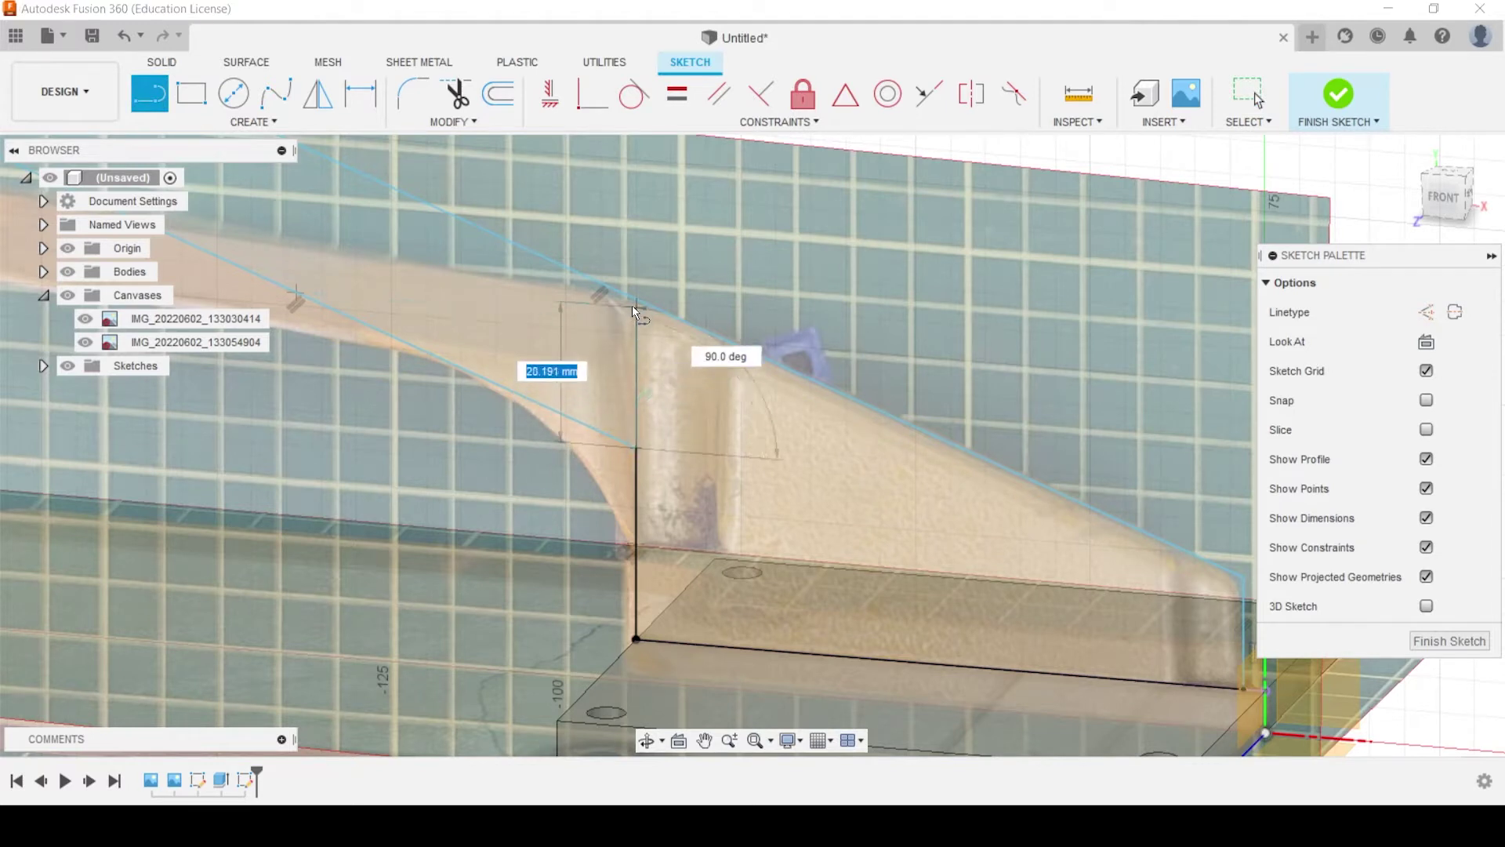
pyautogui.click(634, 299)
pyautogui.scroll(-2, 859, 341)
pyautogui.press('Escape')
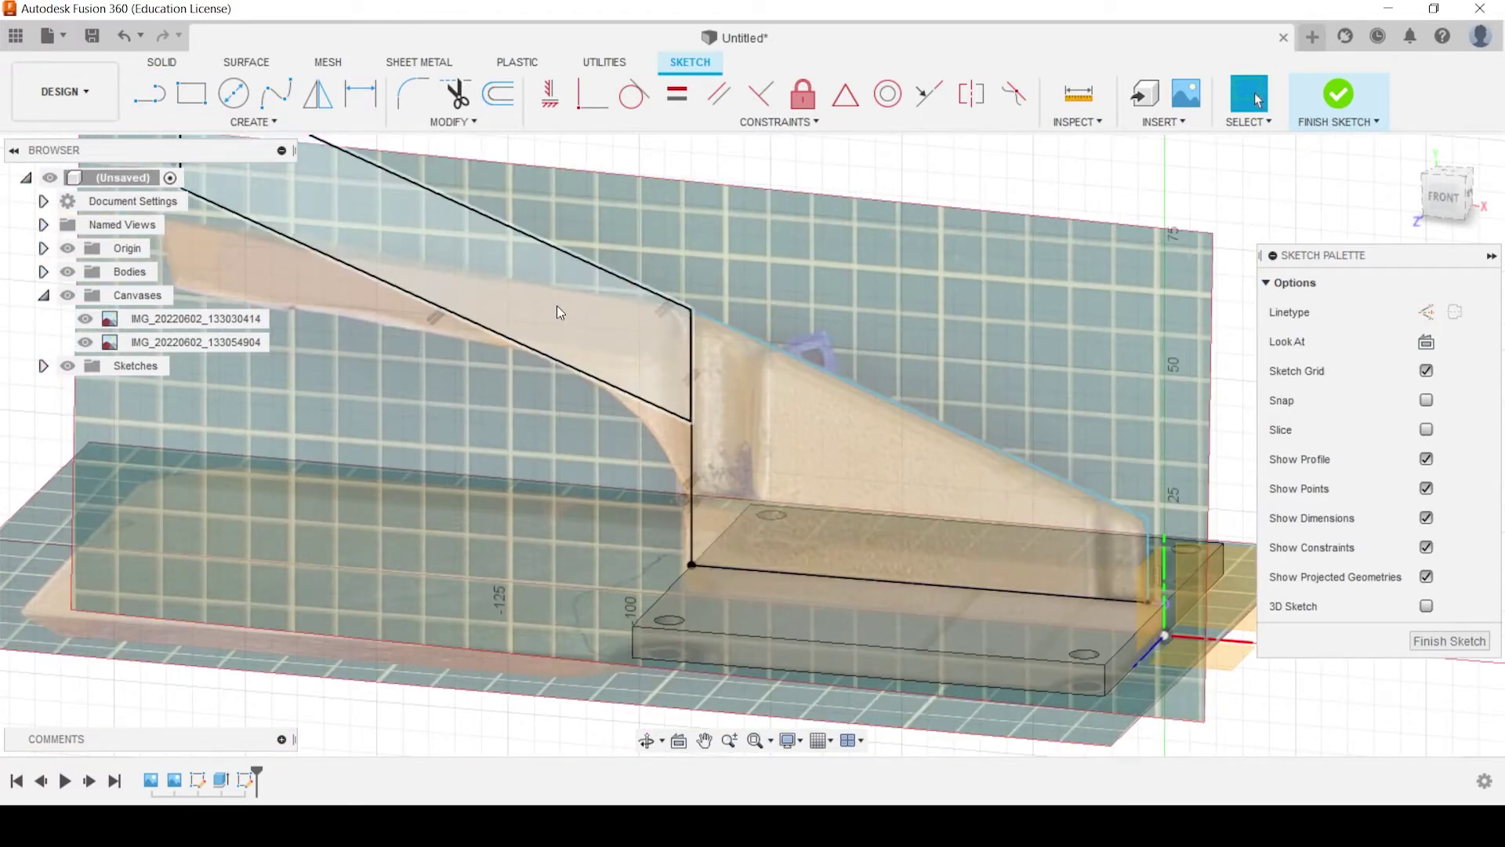
# Extrude the triangle profile symmetrically to 38 mm, joined onto the base plate
pyautogui.press('e')
pyautogui.click(774, 450)
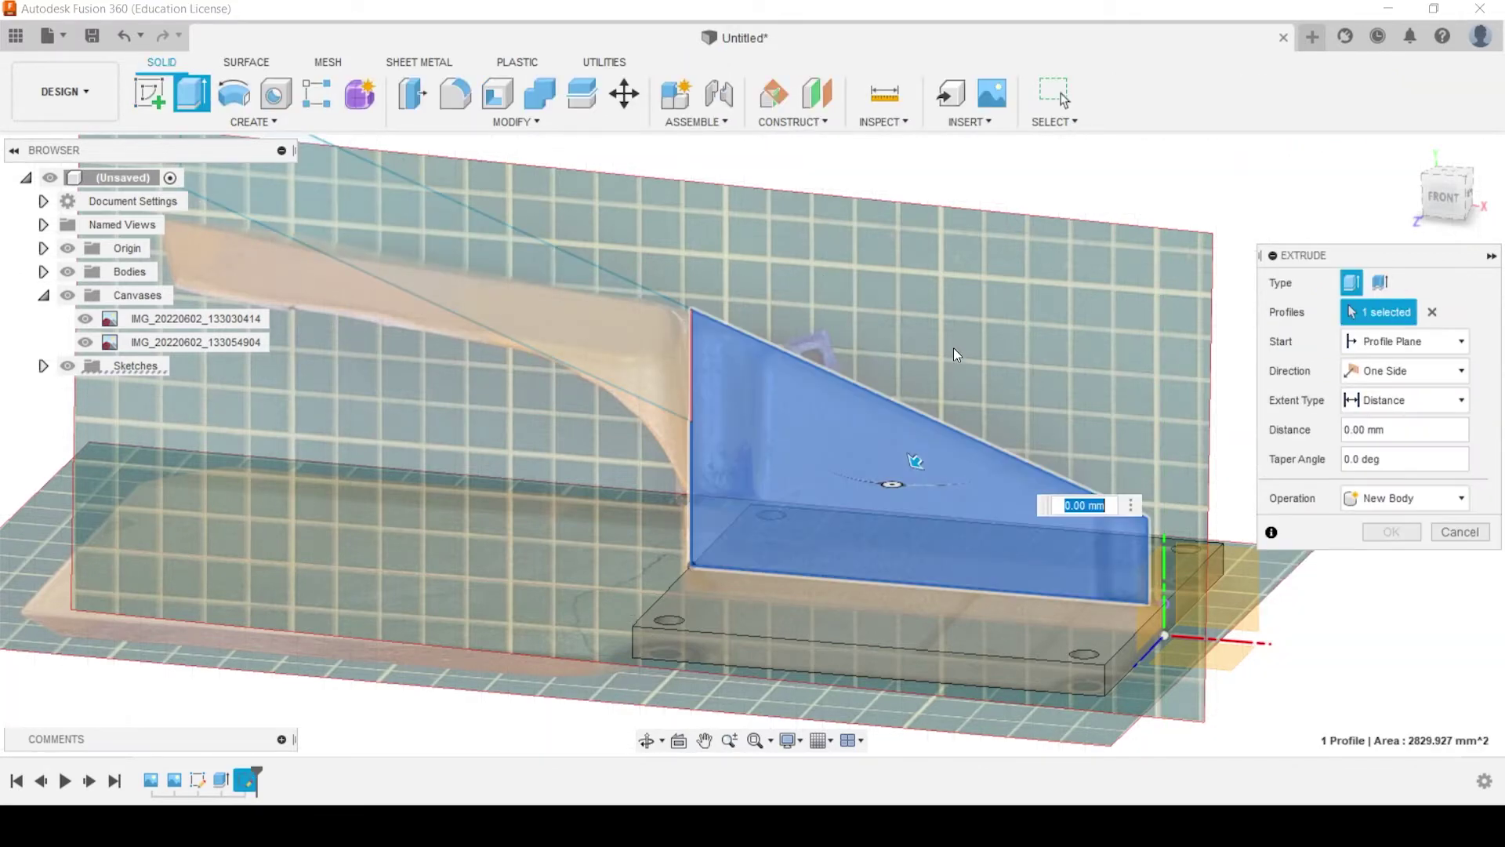
pyautogui.keyDown('shift'); pyautogui.moveTo(953, 347); pyautogui.dragTo(918, 363, button='middle'); pyautogui.keyUp('shift')
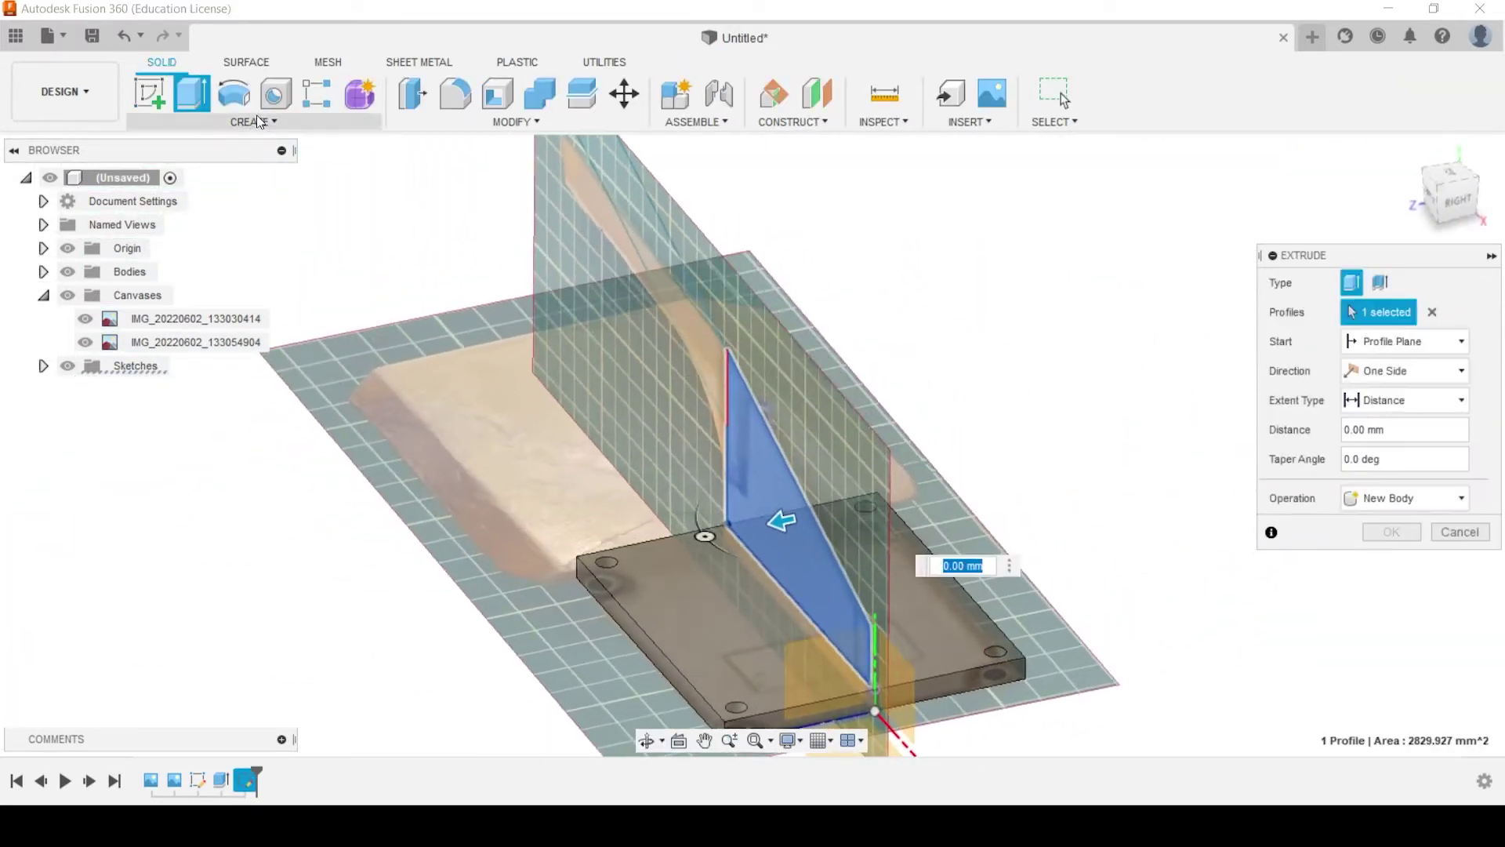
pyautogui.click(1368, 375)
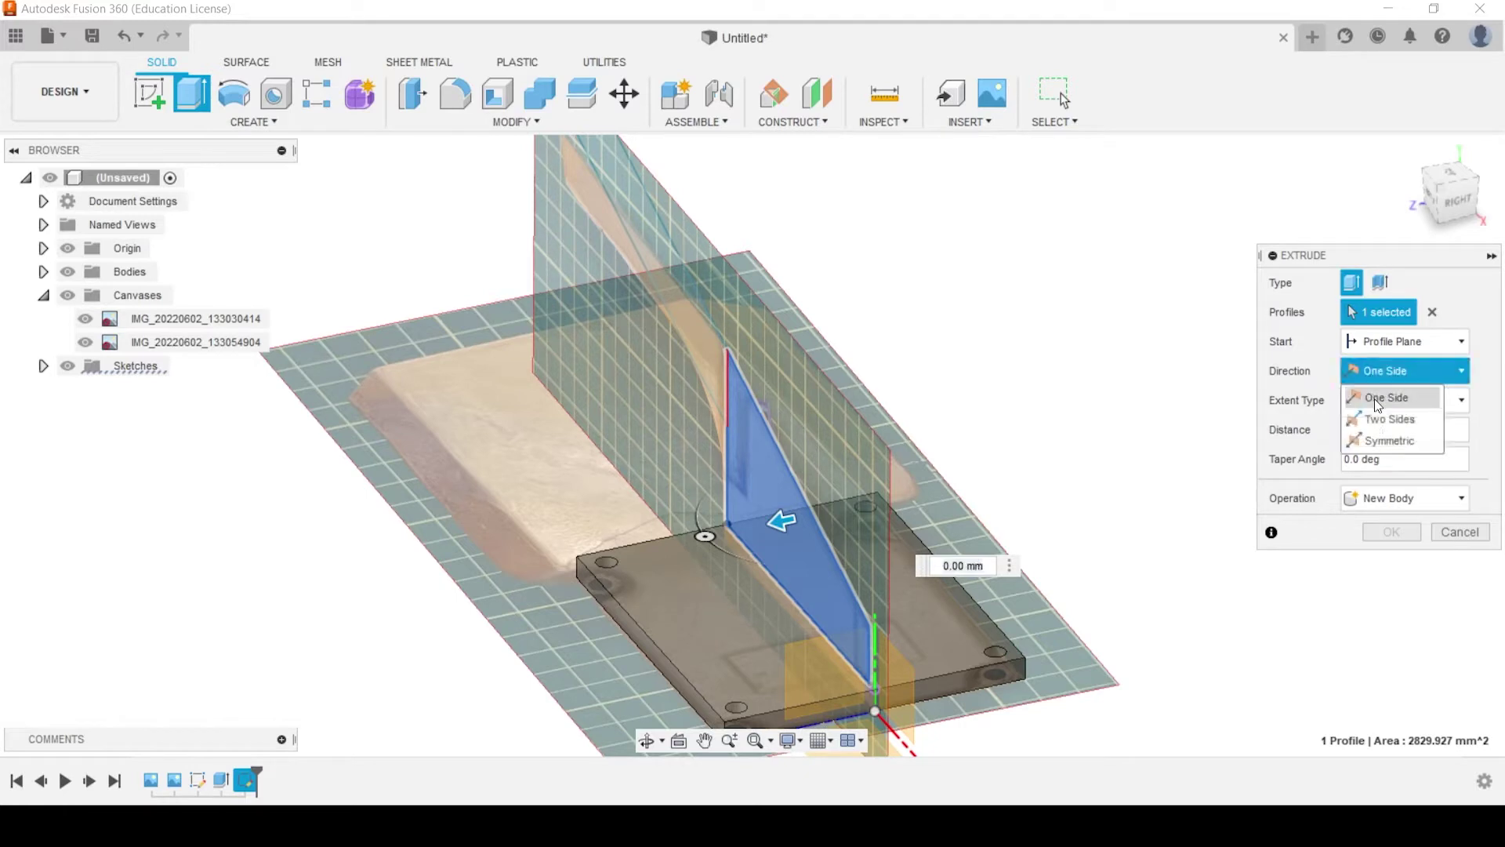
pyautogui.click(1380, 433)
pyautogui.moveTo(779, 512); pyautogui.dragTo(642, 548)
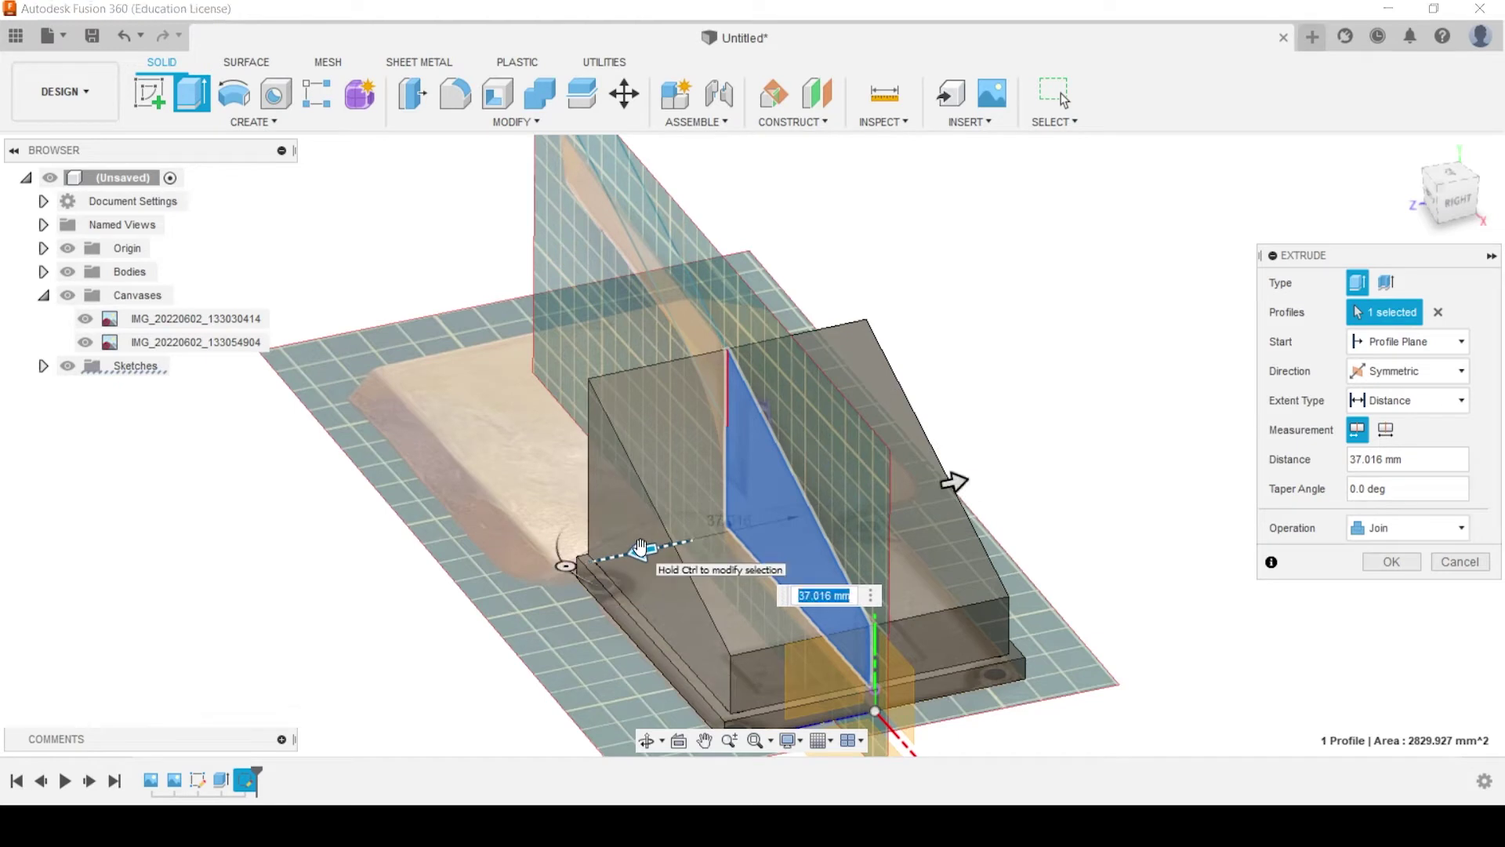
pyautogui.press('Return')
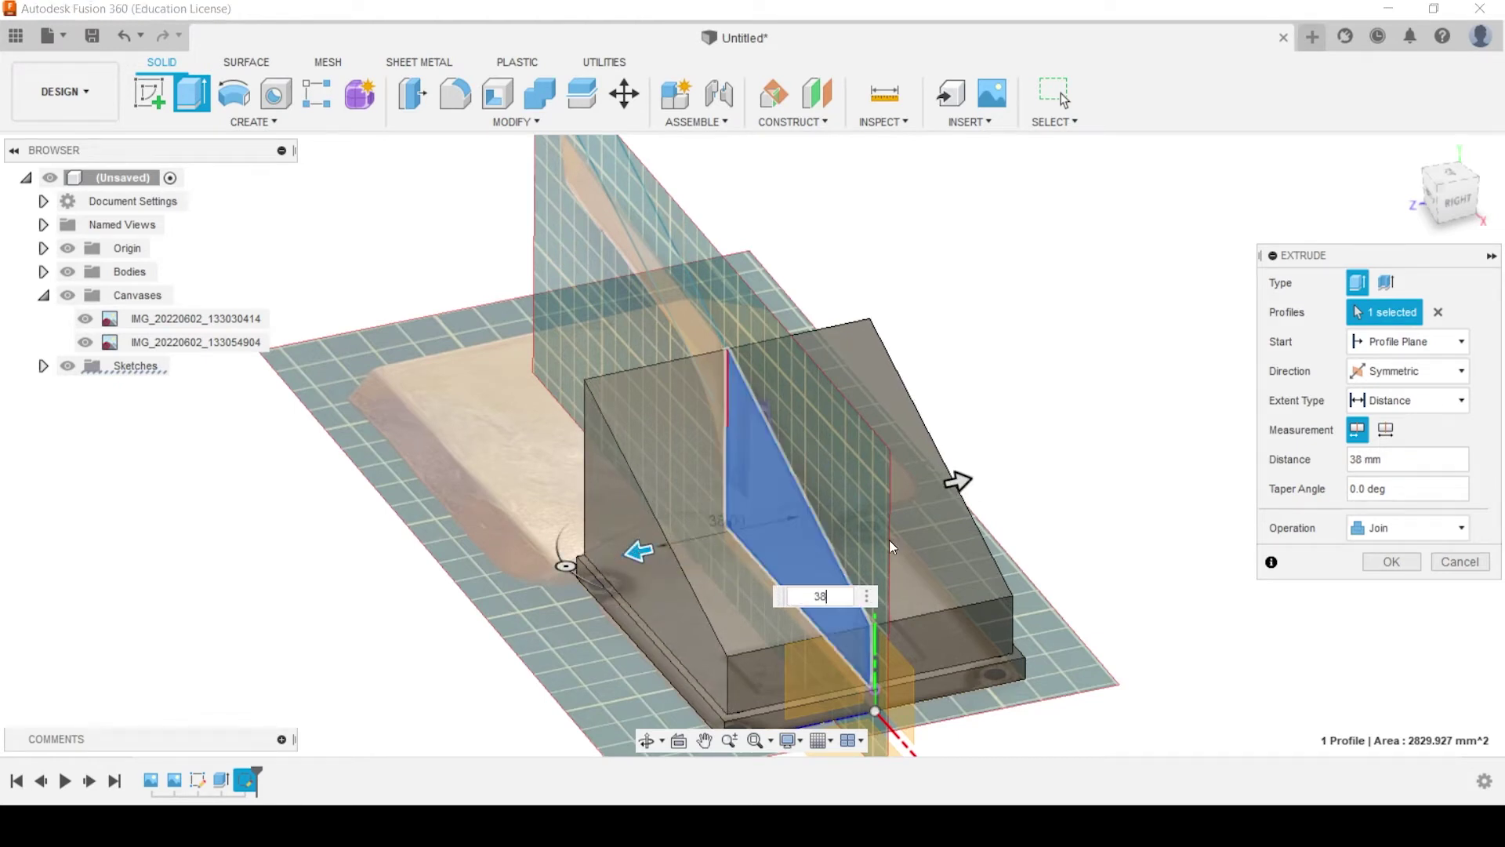
pyautogui.click(1400, 563)
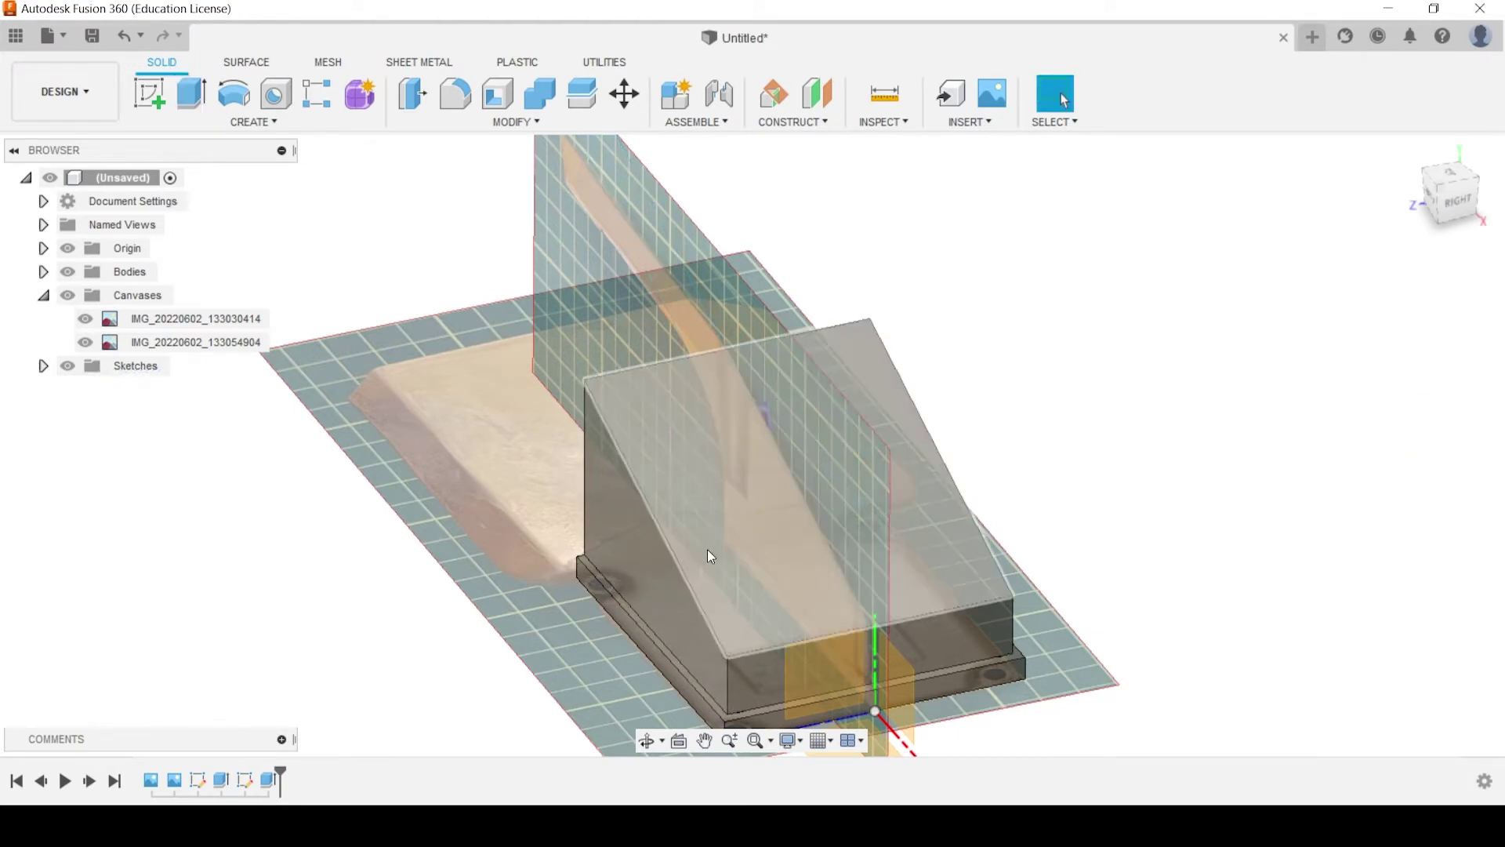
# Switch to the FRONT ViewCube view and begin a Construct > Offset Plane
pyautogui.keyDown('shift'); pyautogui.moveTo(662, 517); pyautogui.dragTo(1028, 510, button='middle'); pyautogui.keyUp('shift')
pyautogui.scroll(4, 605, 359)
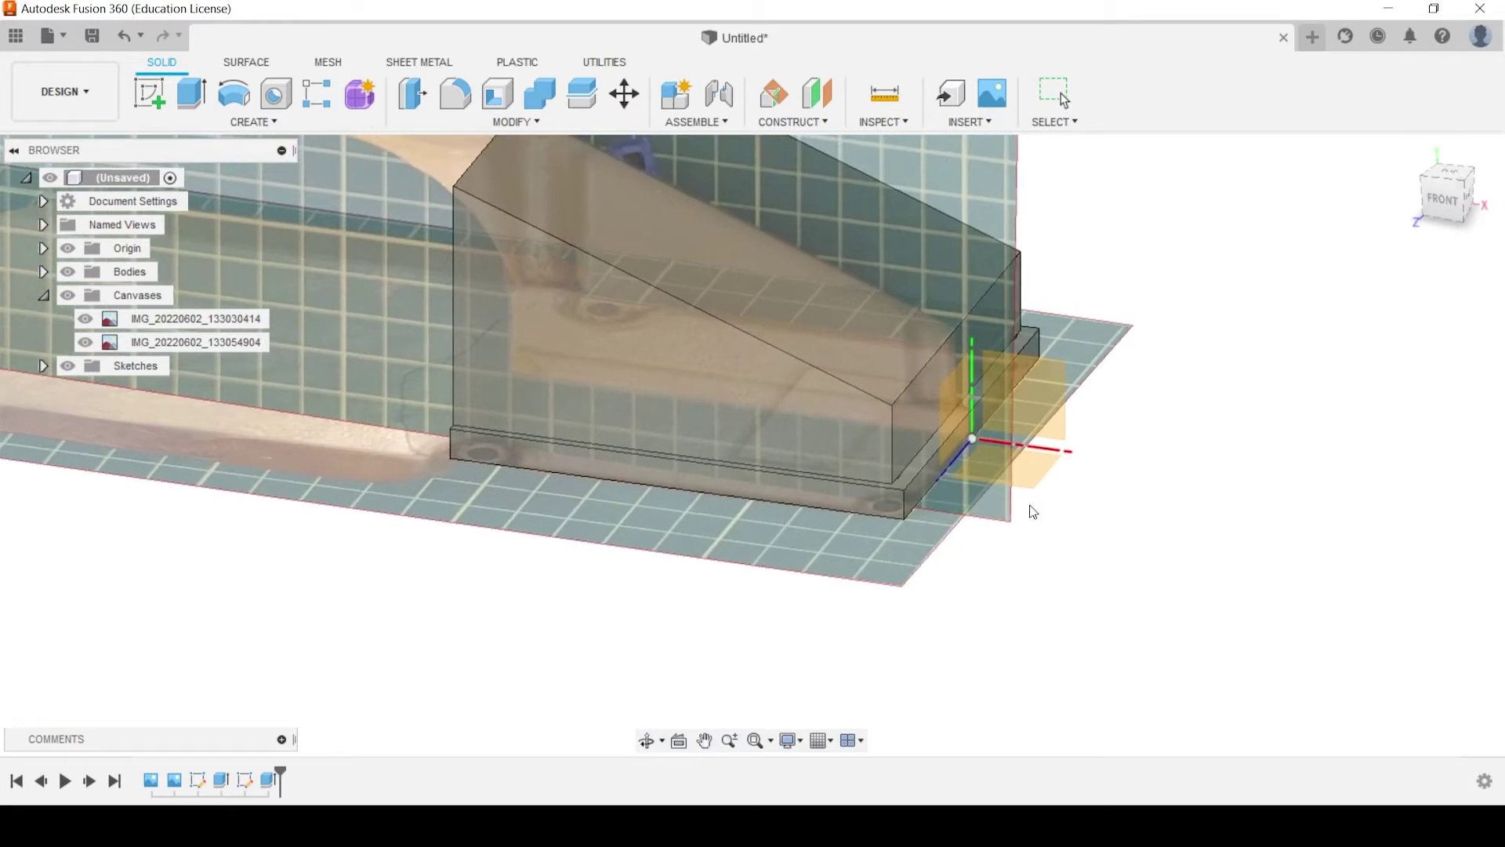
pyautogui.click(1440, 204)
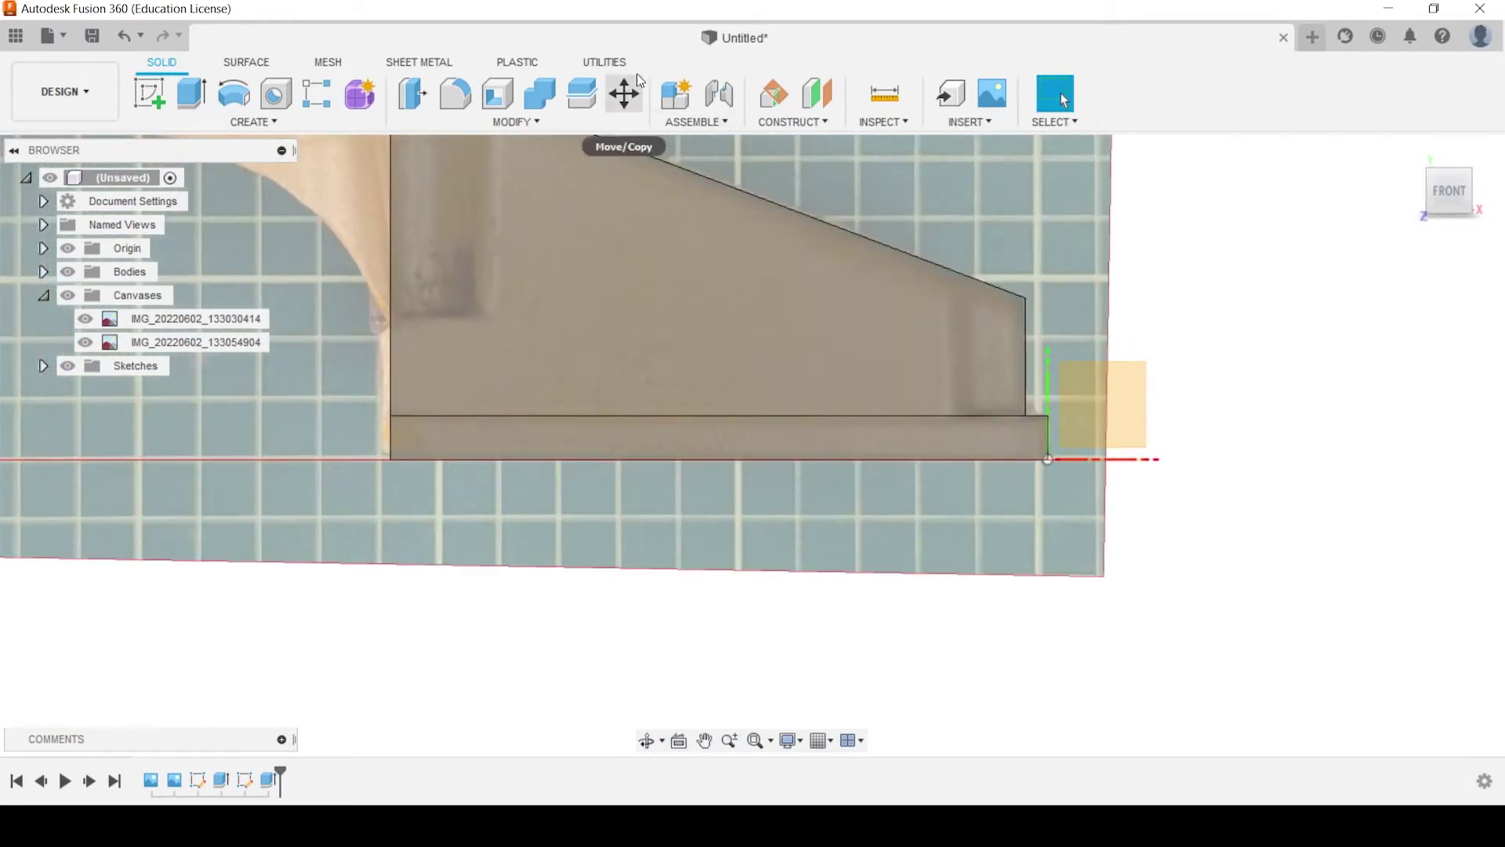
pyautogui.click(821, 97)
pyautogui.keyDown('shift'); pyautogui.moveTo(1178, 386); pyautogui.dragTo(1152, 427, button='middle'); pyautogui.keyUp('shift')
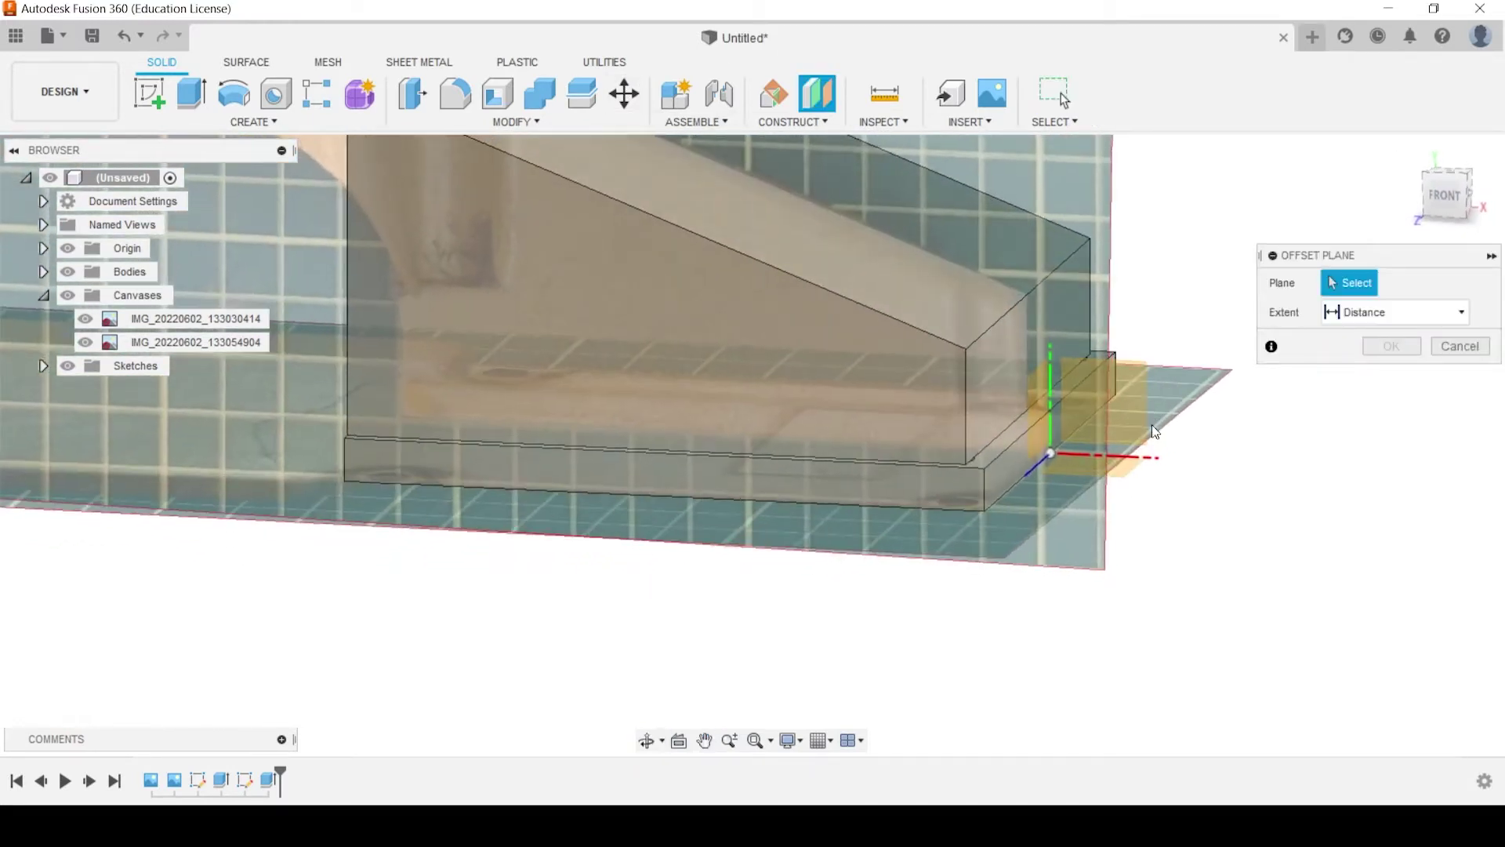
# Offset a construction plane 20 mm upward from the XZ plane
pyautogui.click(1096, 470)
pyautogui.moveTo(1116, 457); pyautogui.dragTo(1141, 307)
pyautogui.click(1440, 204)
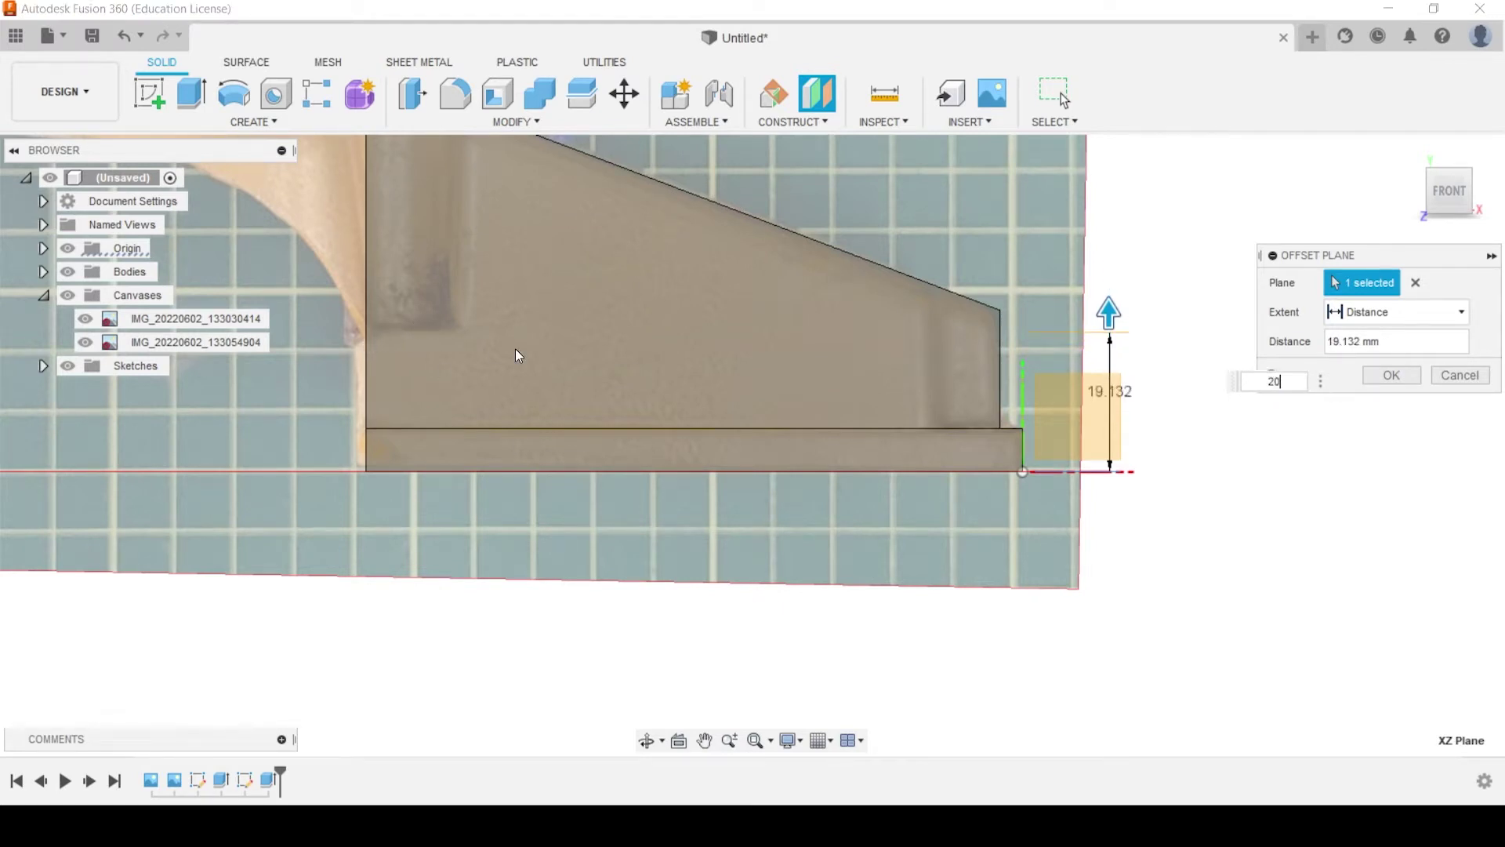
pyautogui.click(1366, 378)
pyautogui.scroll(-1, 1168, 333)
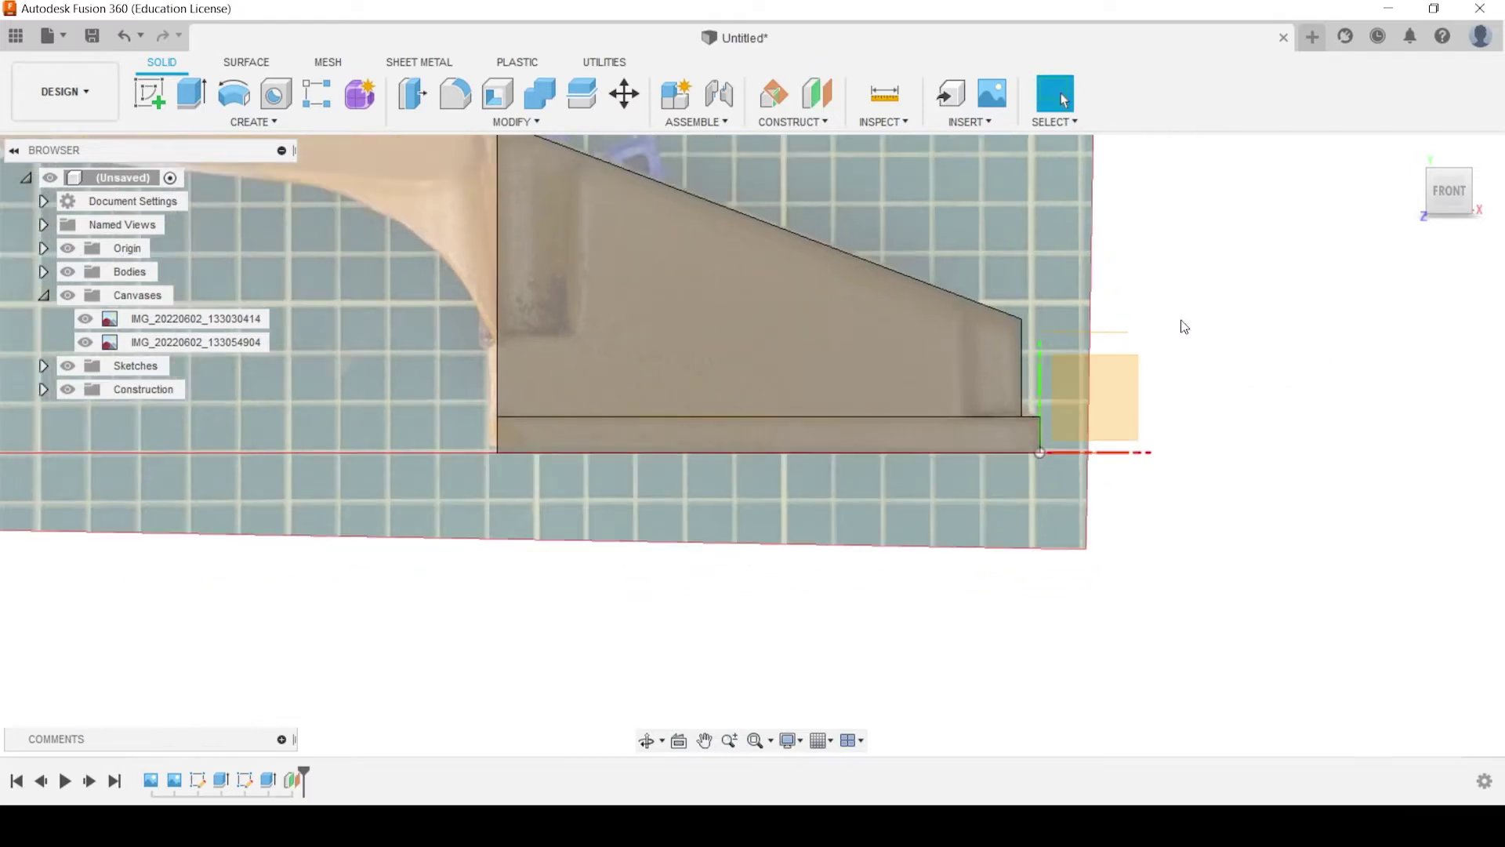
pyautogui.keyDown('shift'); pyautogui.moveTo(1182, 326); pyautogui.dragTo(1096, 364, button='middle'); pyautogui.keyUp('shift')
# Expand Sketches in the Browser and make Sketch1 visible again, after cancelling a started extrude
pyautogui.click(1133, 303)
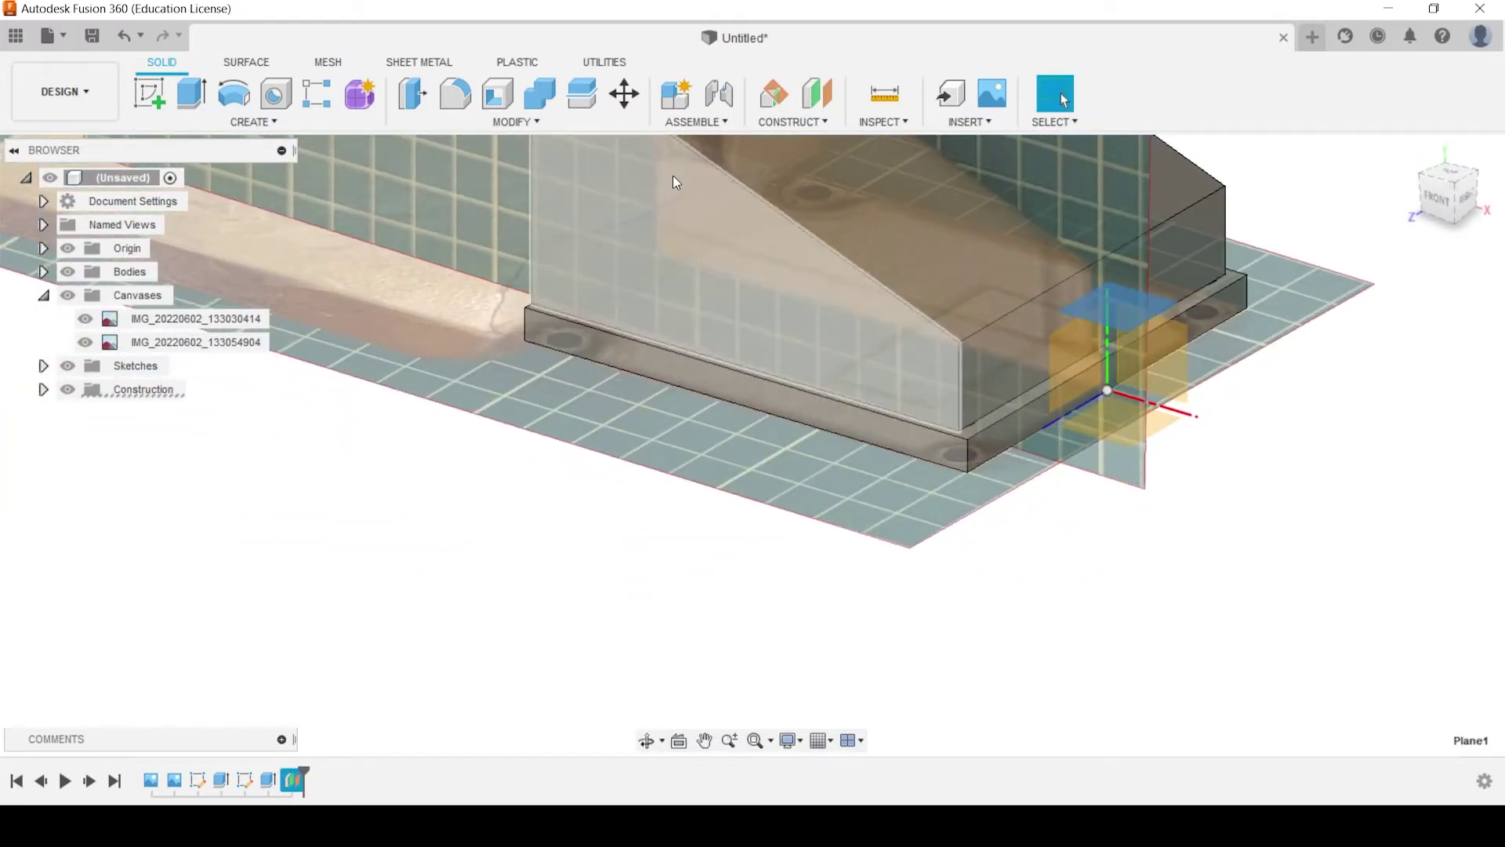
pyautogui.moveTo(701, 170); pyautogui.dragTo(696, 252, button='middle')
pyautogui.scroll(-1, 852, 360)
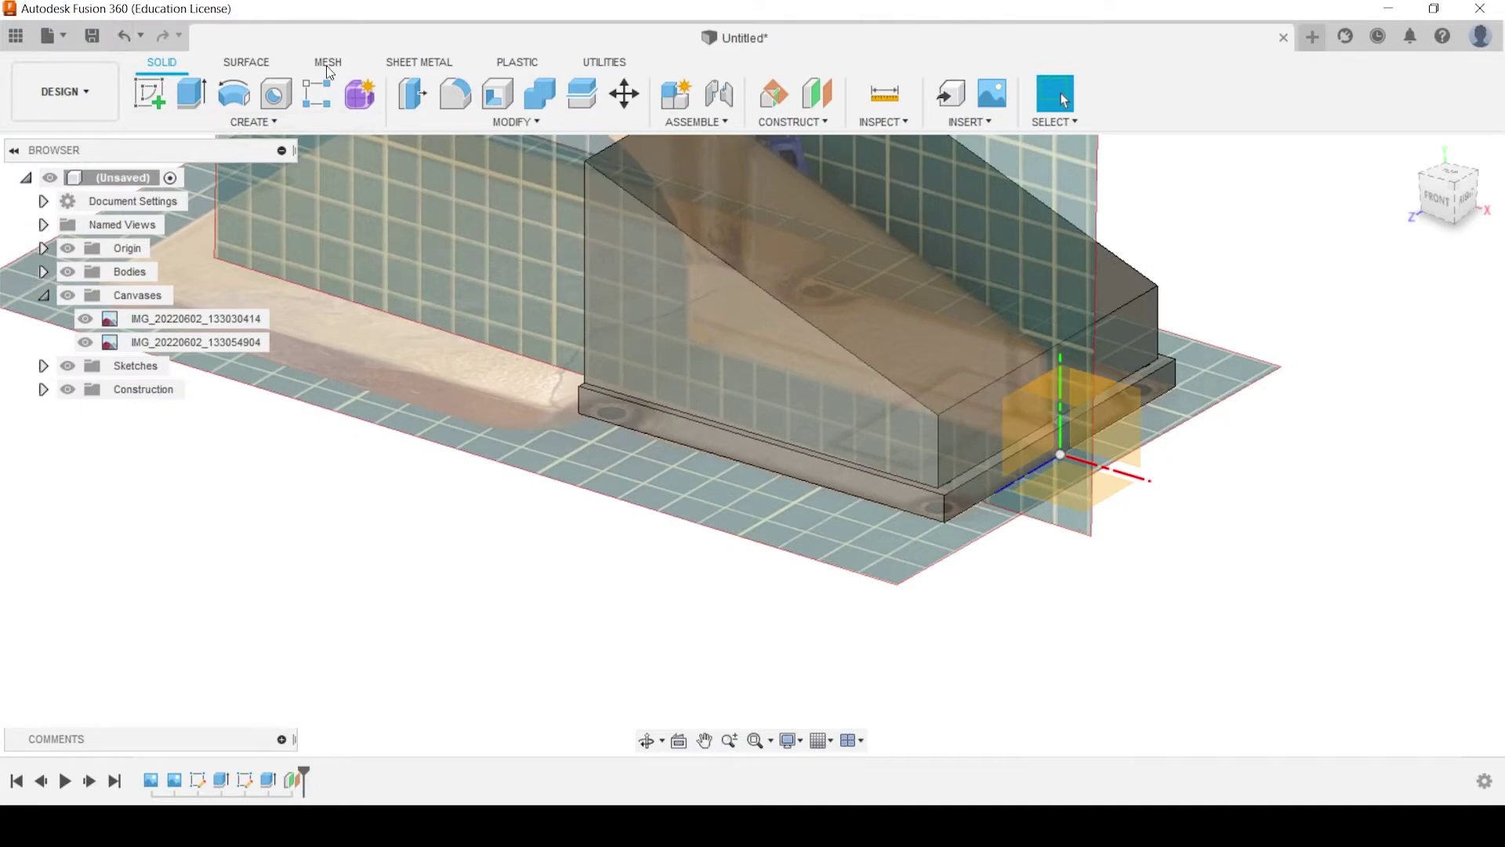
pyautogui.click(191, 94)
pyautogui.scroll(5, 774, 355)
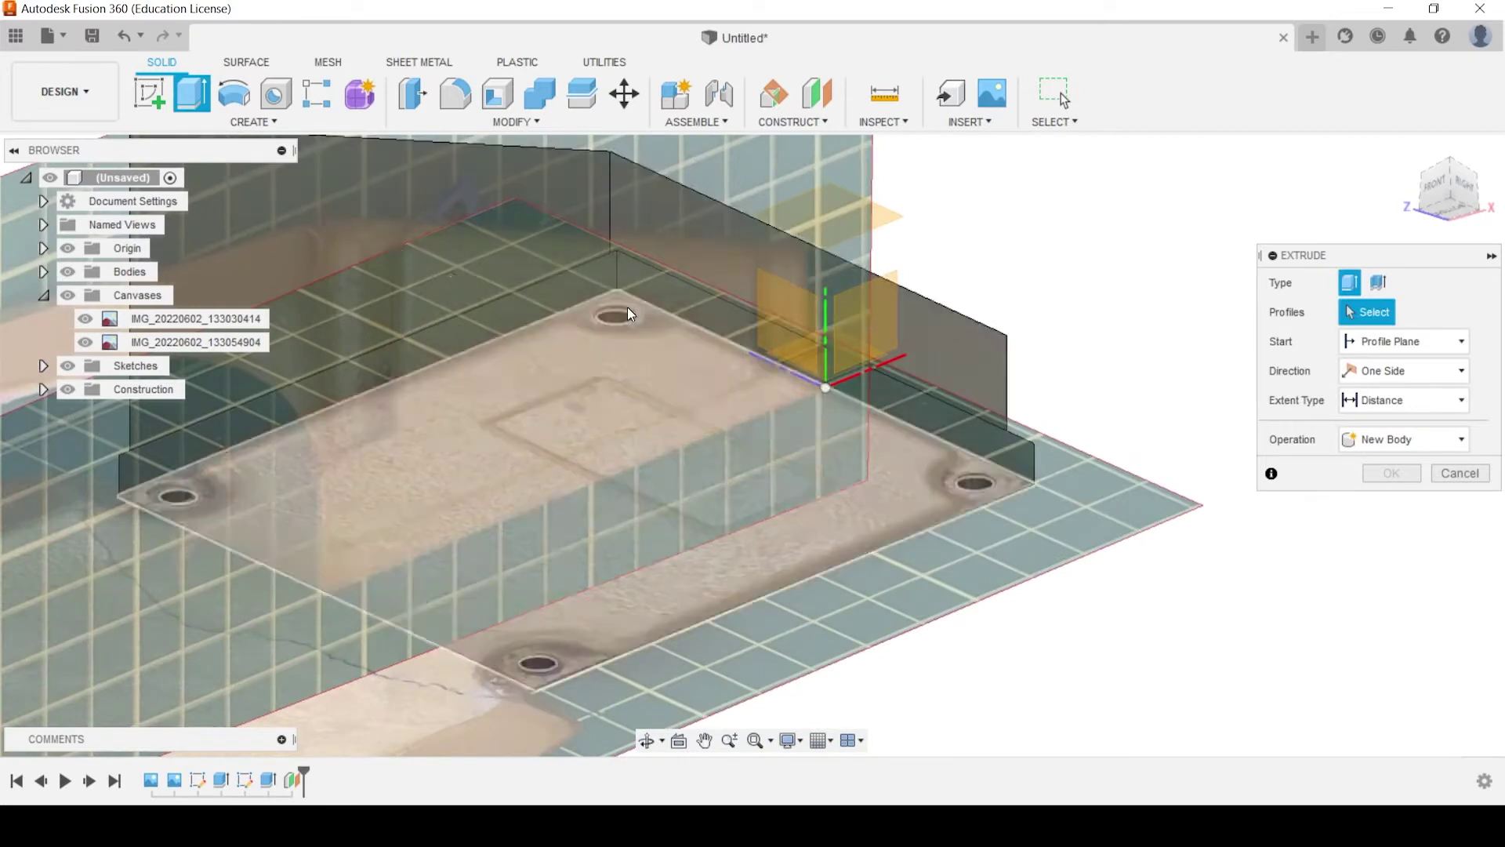
pyautogui.press('Escape')
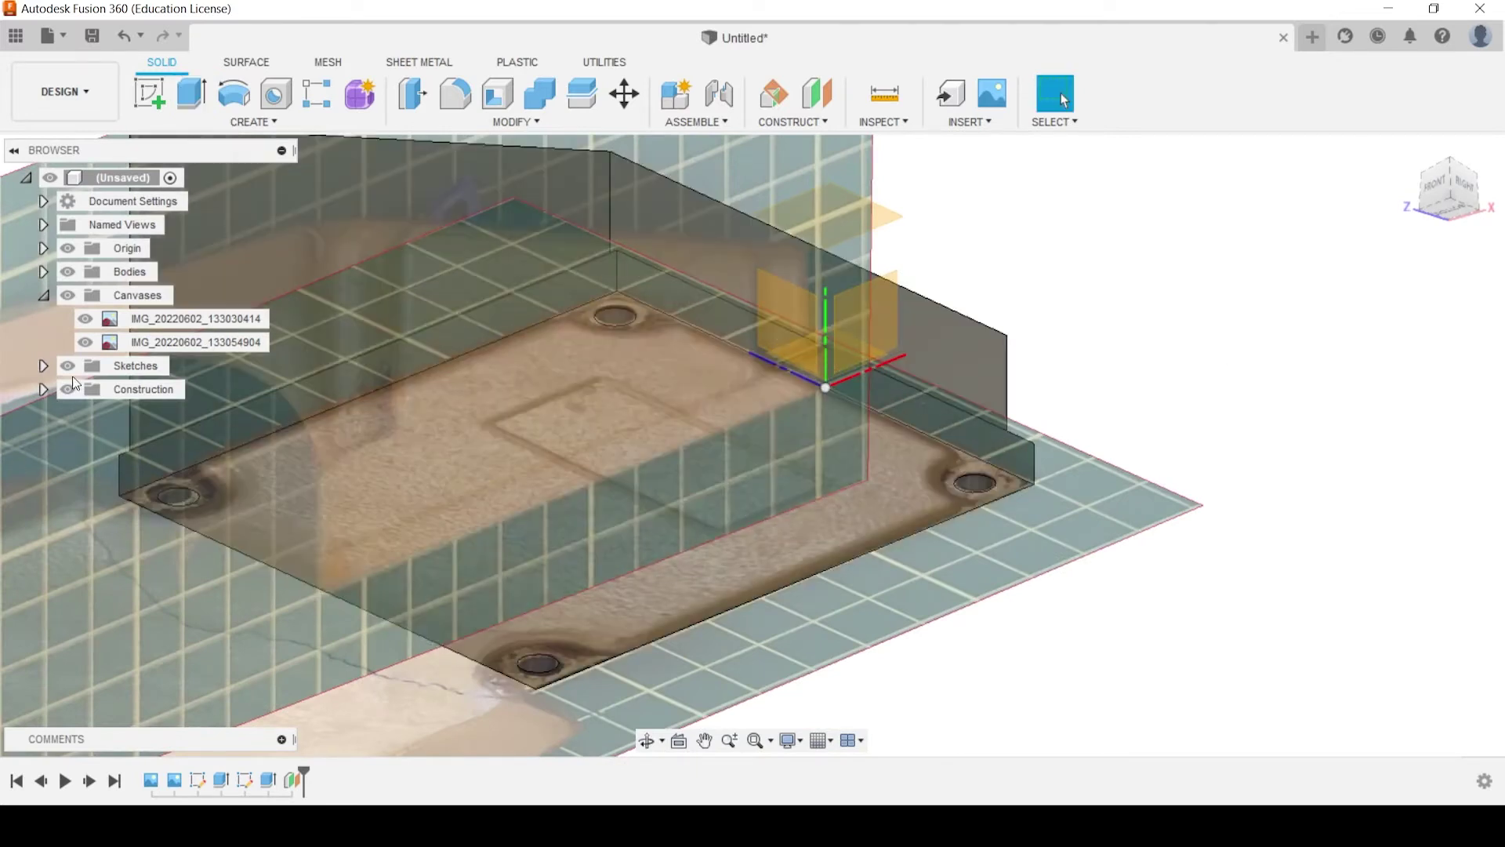
pyautogui.click(43, 366)
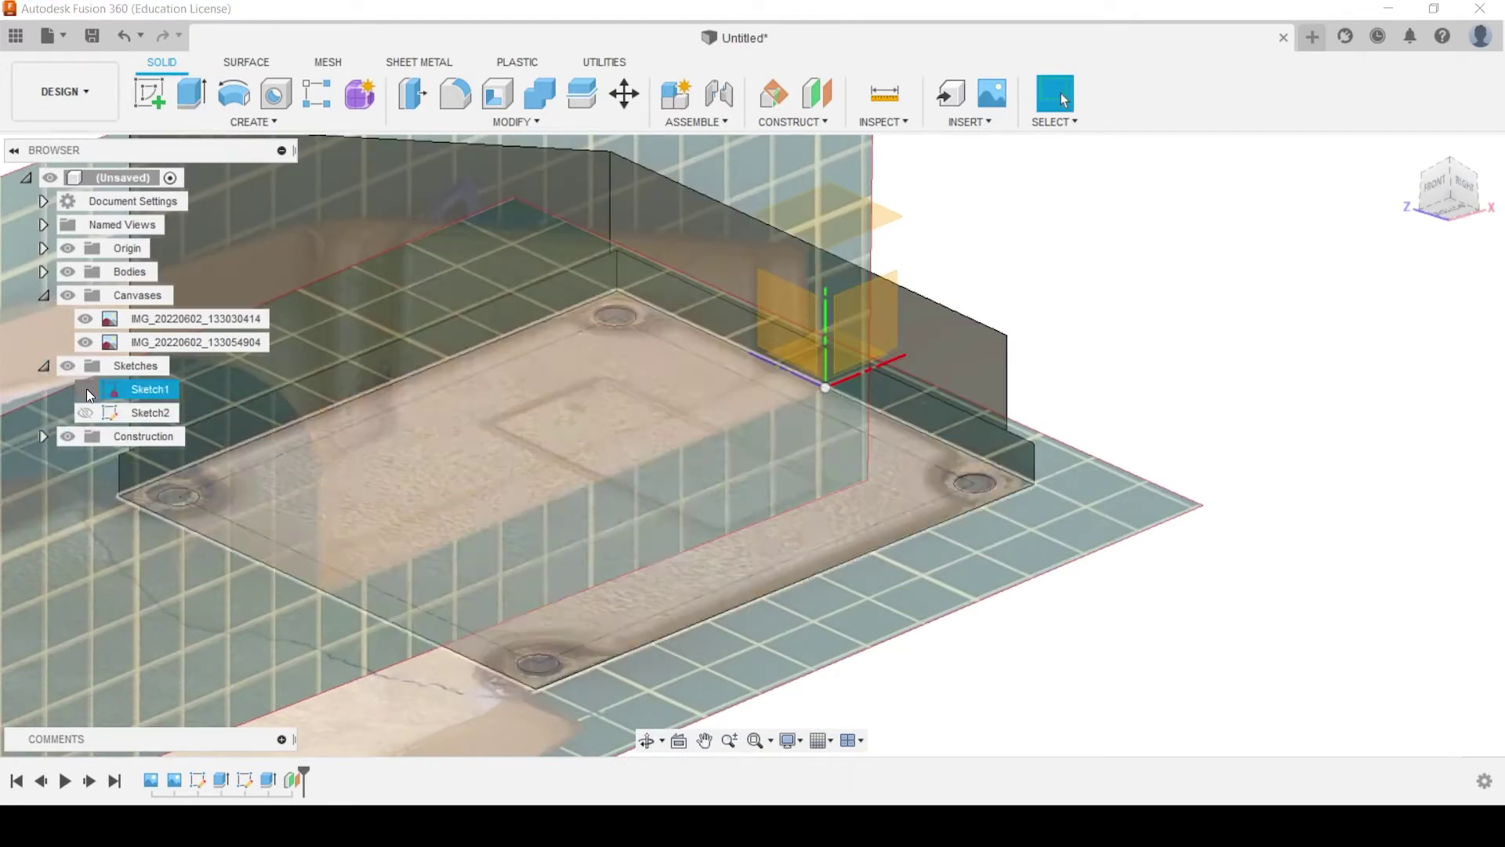
pyautogui.moveTo(1128, 286); pyautogui.dragTo(1118, 338, button='middle')
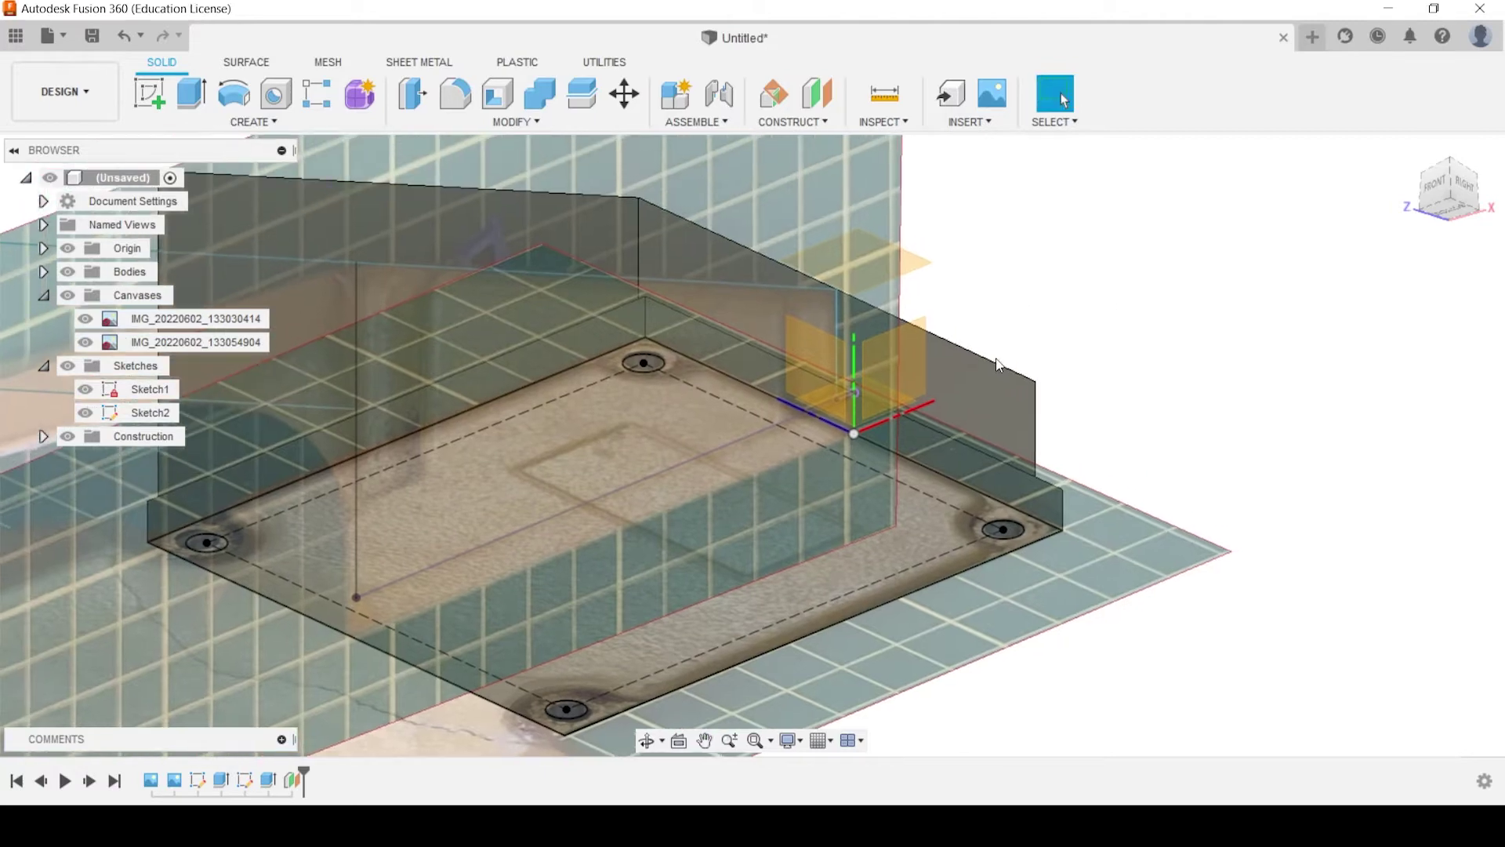
# Select the four corner hole circles (back, right, front, left) for an extrusion
pyautogui.press('e')
pyautogui.click(642, 361)
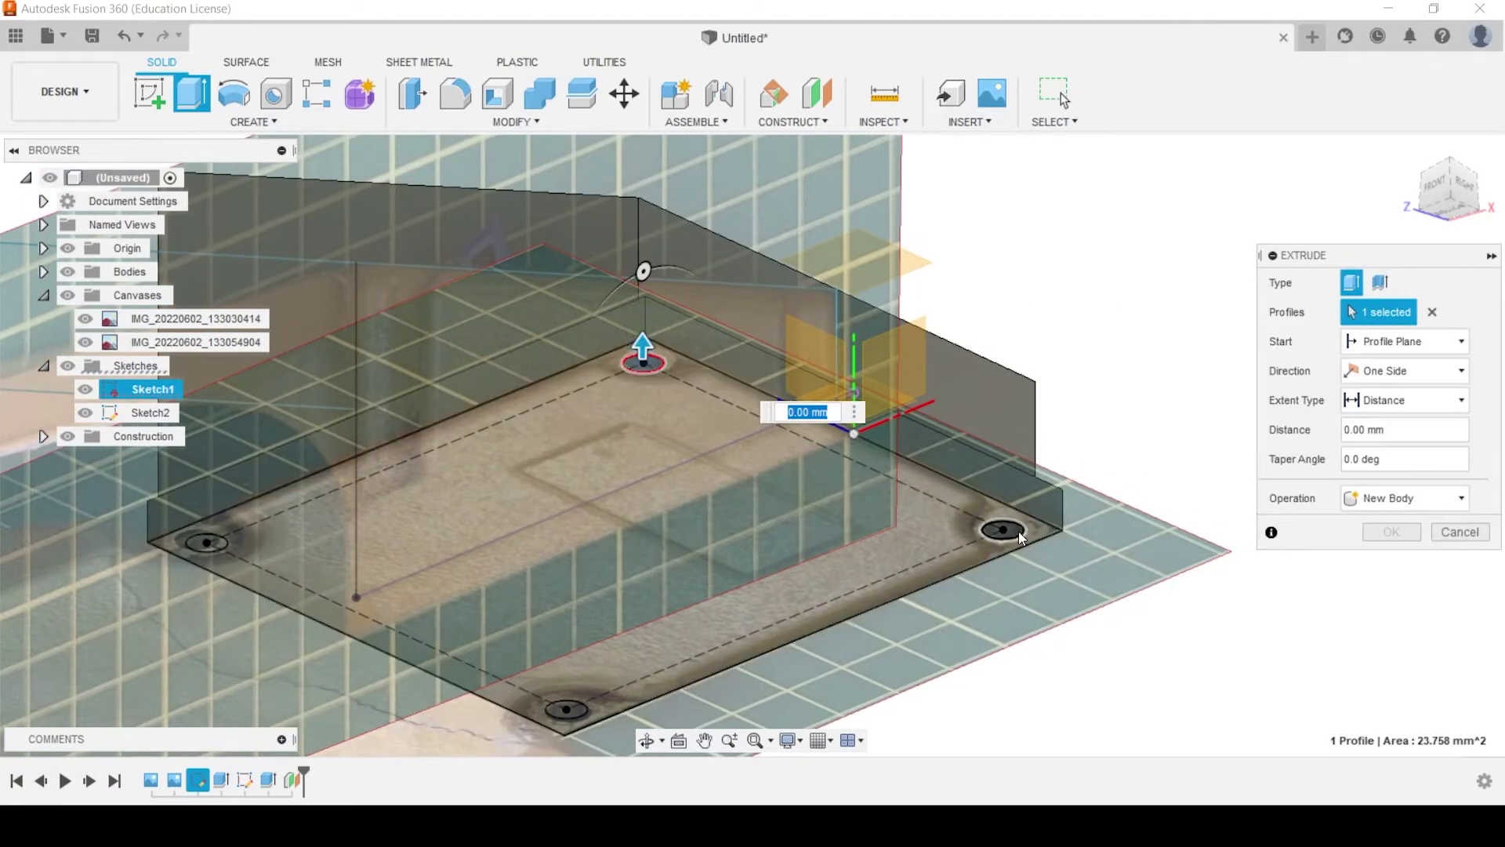
pyautogui.click(1010, 533)
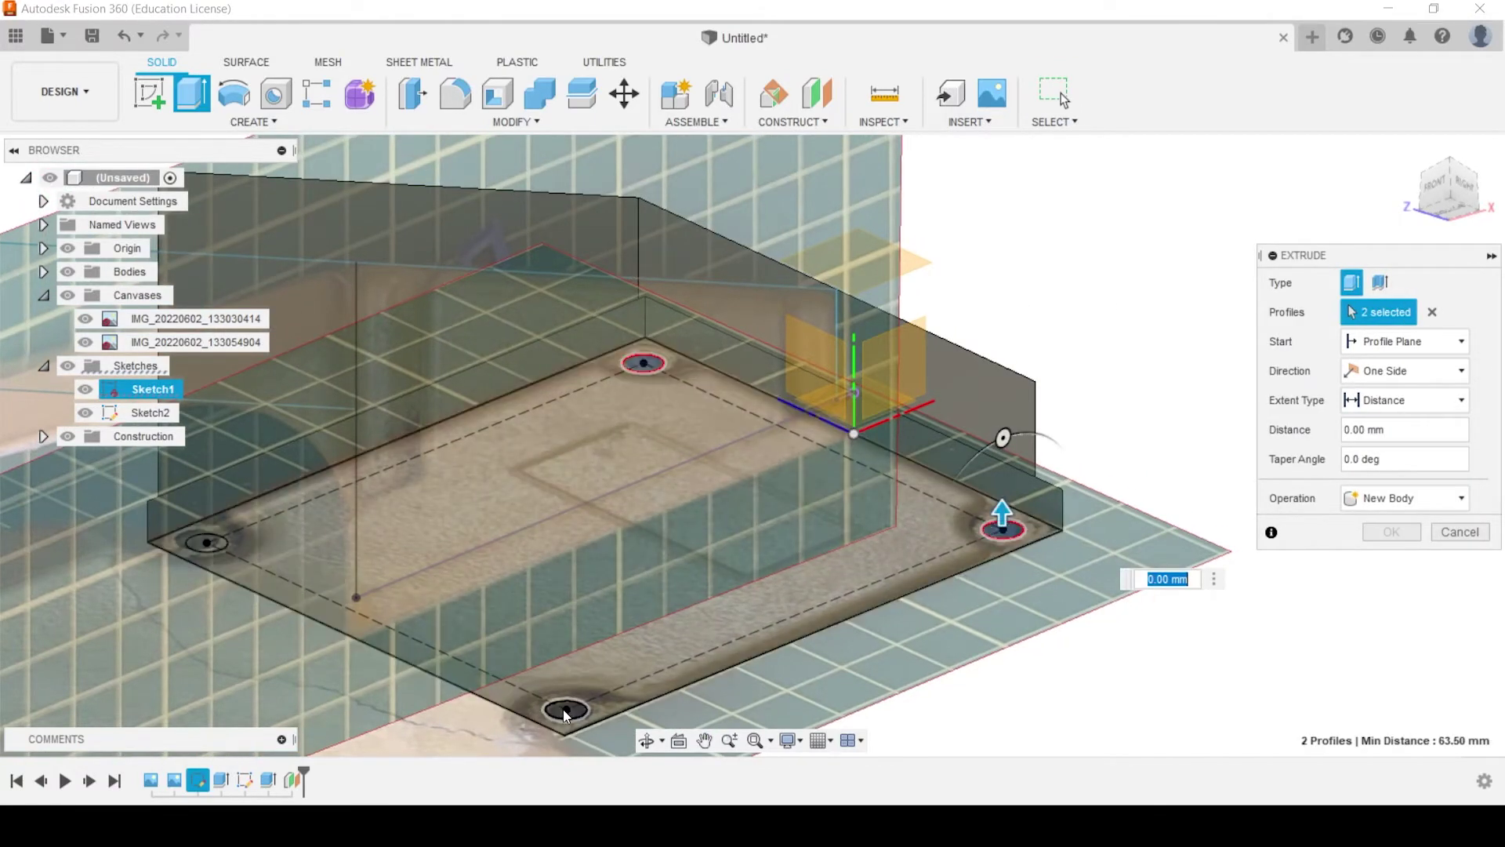
pyautogui.click(563, 709)
pyautogui.click(203, 544)
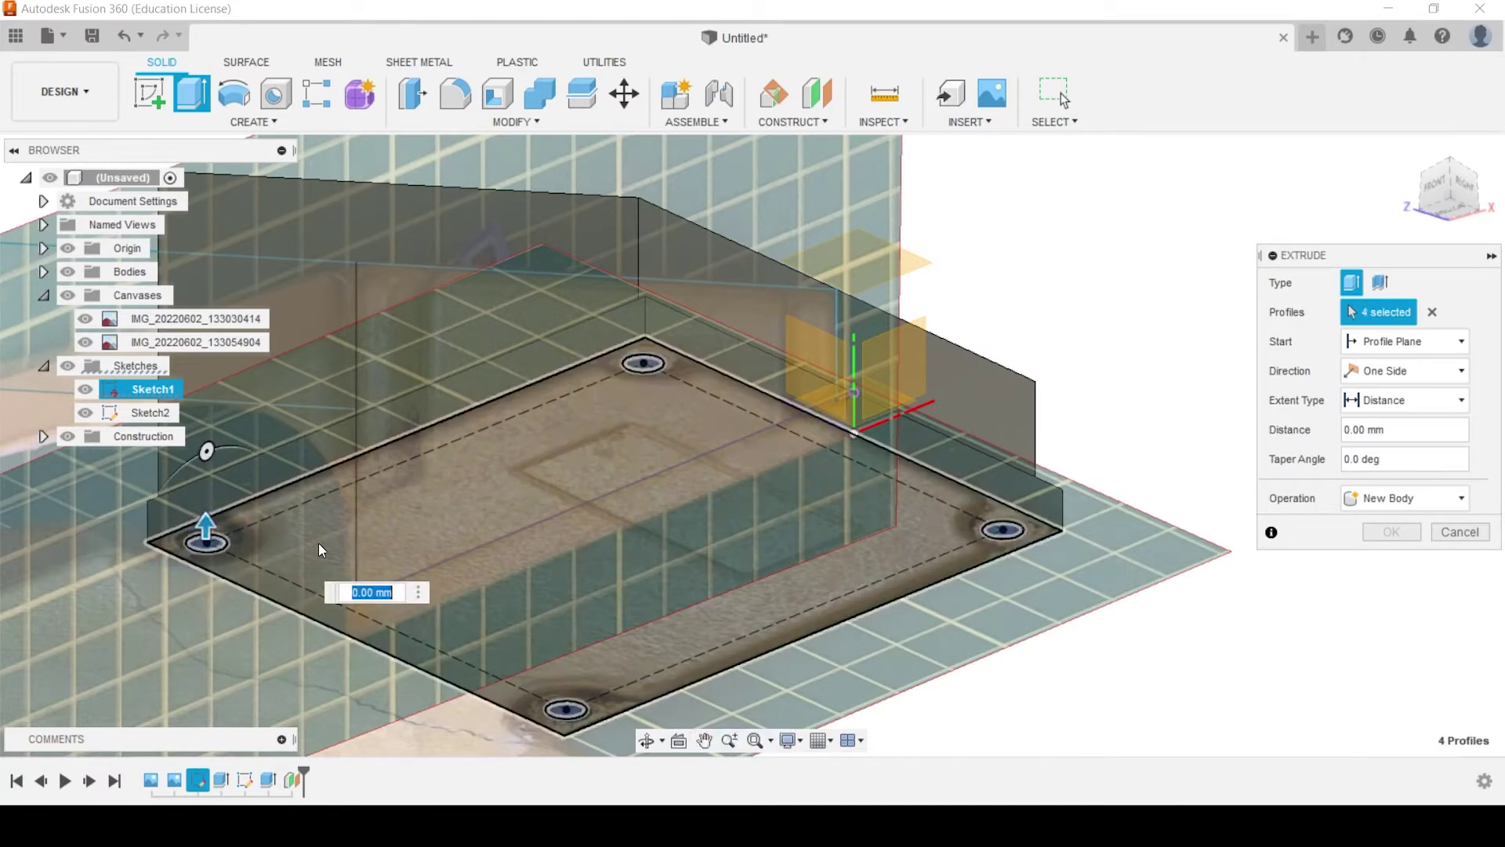
pyautogui.moveTo(205, 524); pyautogui.dragTo(877, 439)
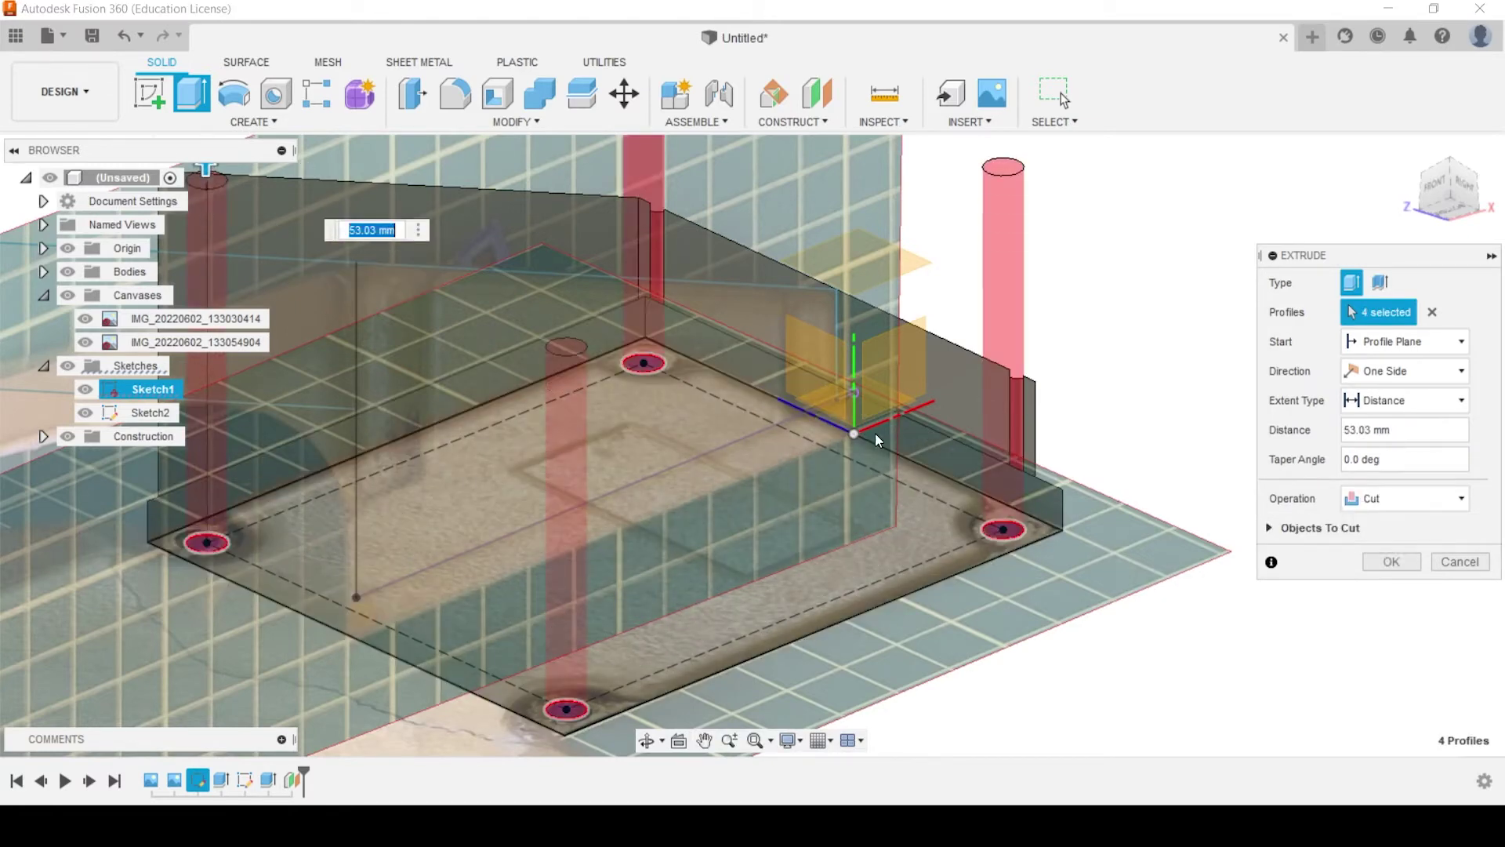
pyautogui.keyDown('shift'); pyautogui.moveTo(877, 439); pyautogui.dragTo(942, 639, button='middle'); pyautogui.keyUp('shift')
pyautogui.moveTo(591, 307); pyautogui.dragTo(594, 267)
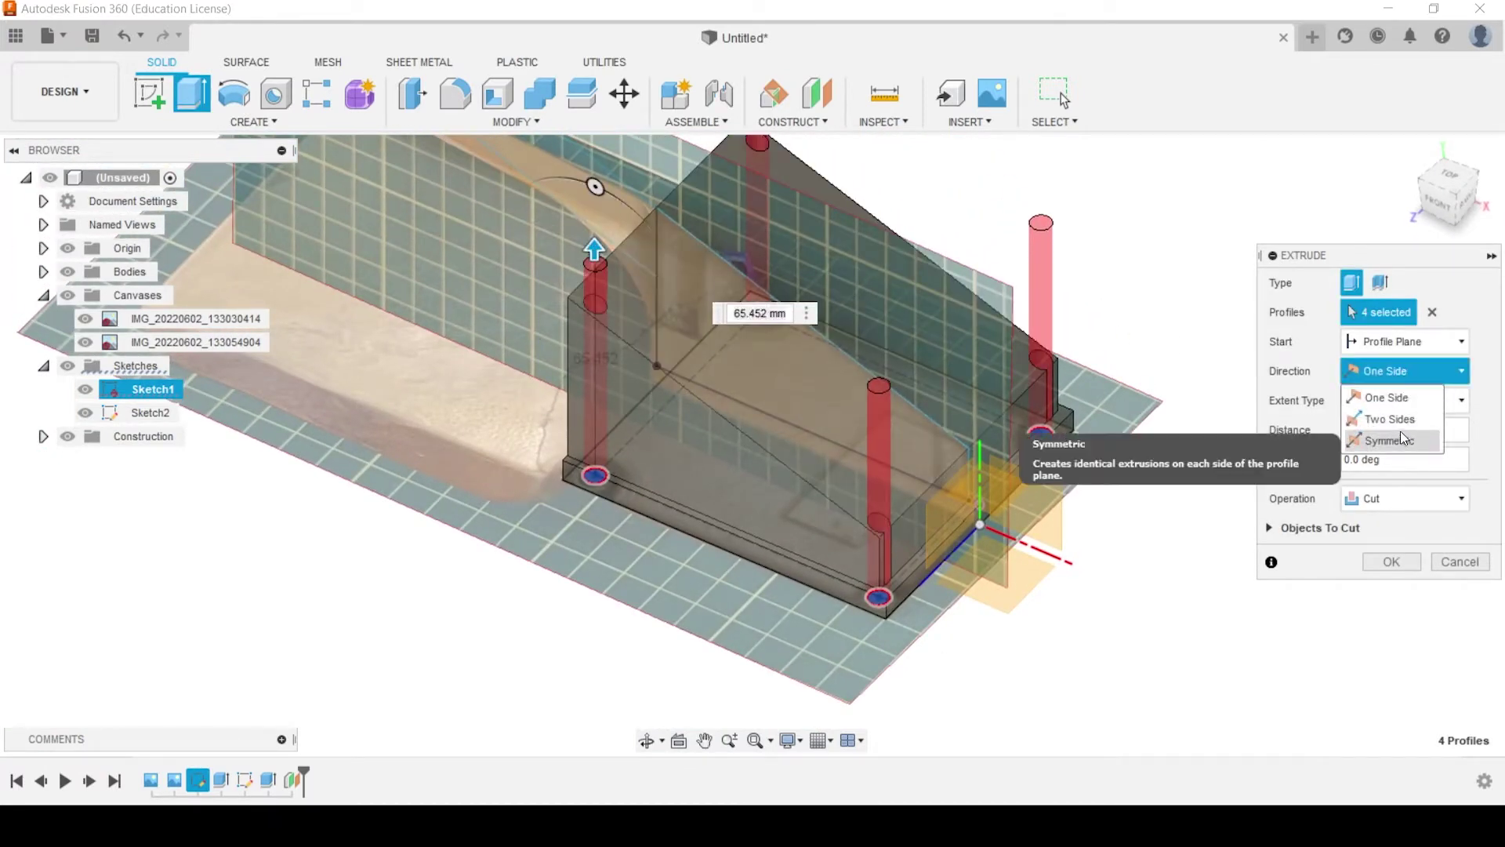
# Set the cut's extent to All so the holes pass through the whole housing
pyautogui.click(1409, 397)
pyautogui.click(1399, 401)
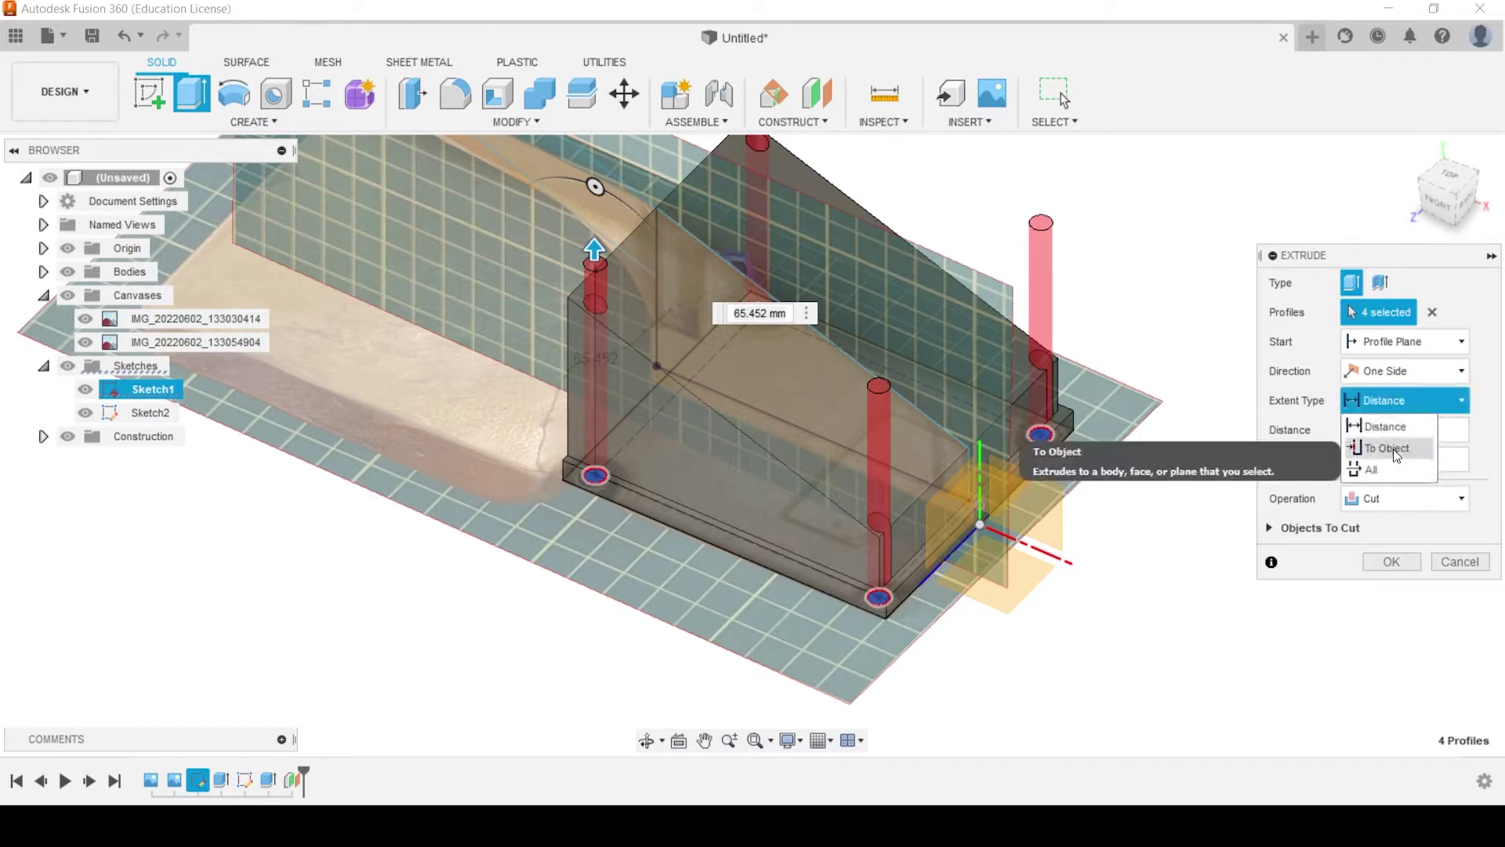
pyautogui.click(1394, 446)
pyautogui.click(1402, 401)
pyautogui.click(1394, 459)
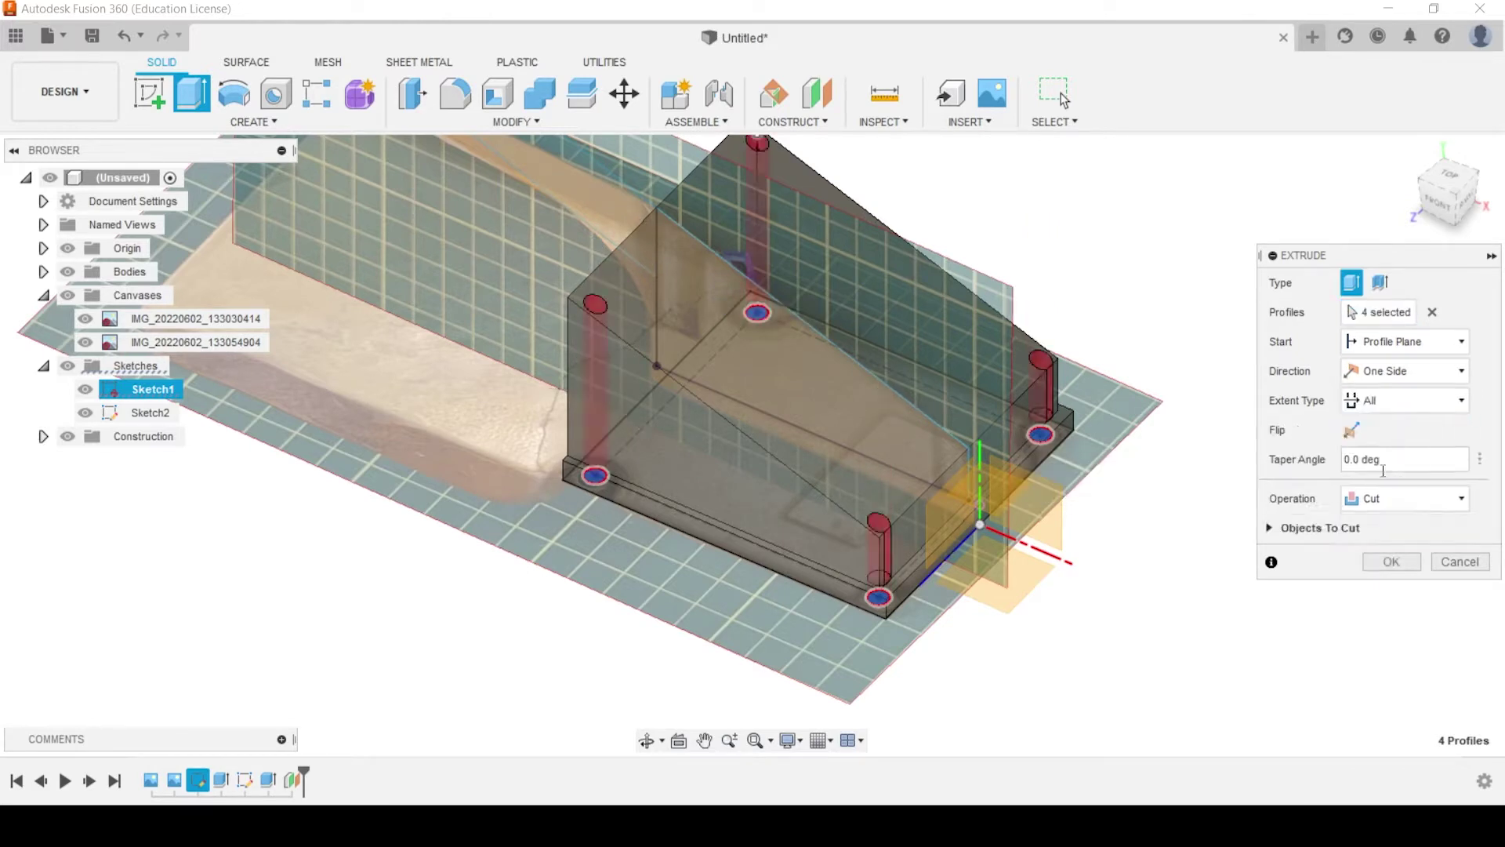
pyautogui.click(1391, 561)
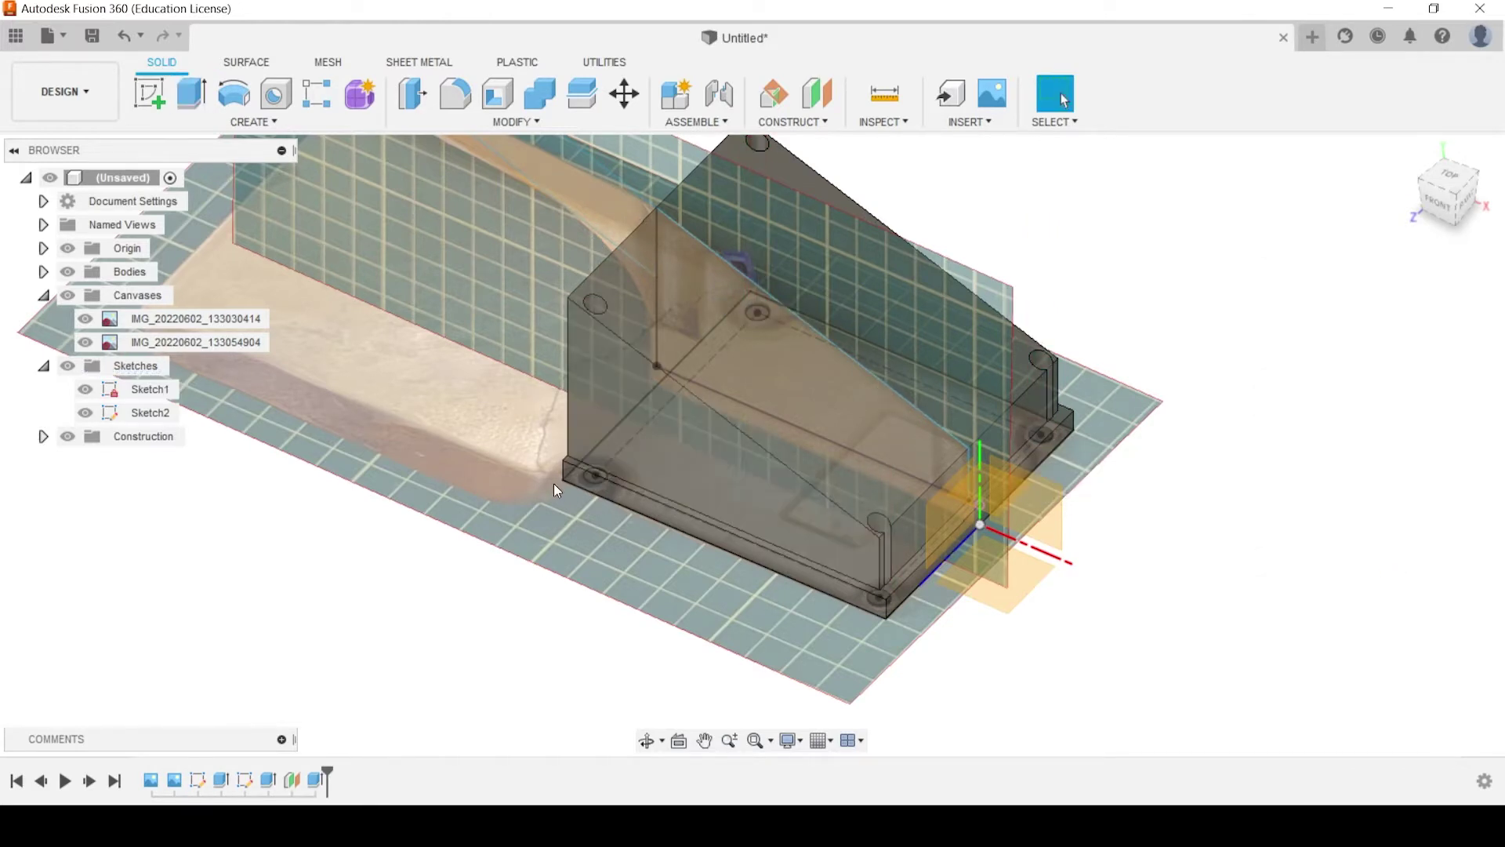
pyautogui.keyDown('shift'); pyautogui.moveTo(552, 482); pyautogui.dragTo(542, 469, button='middle'); pyautogui.keyUp('shift')
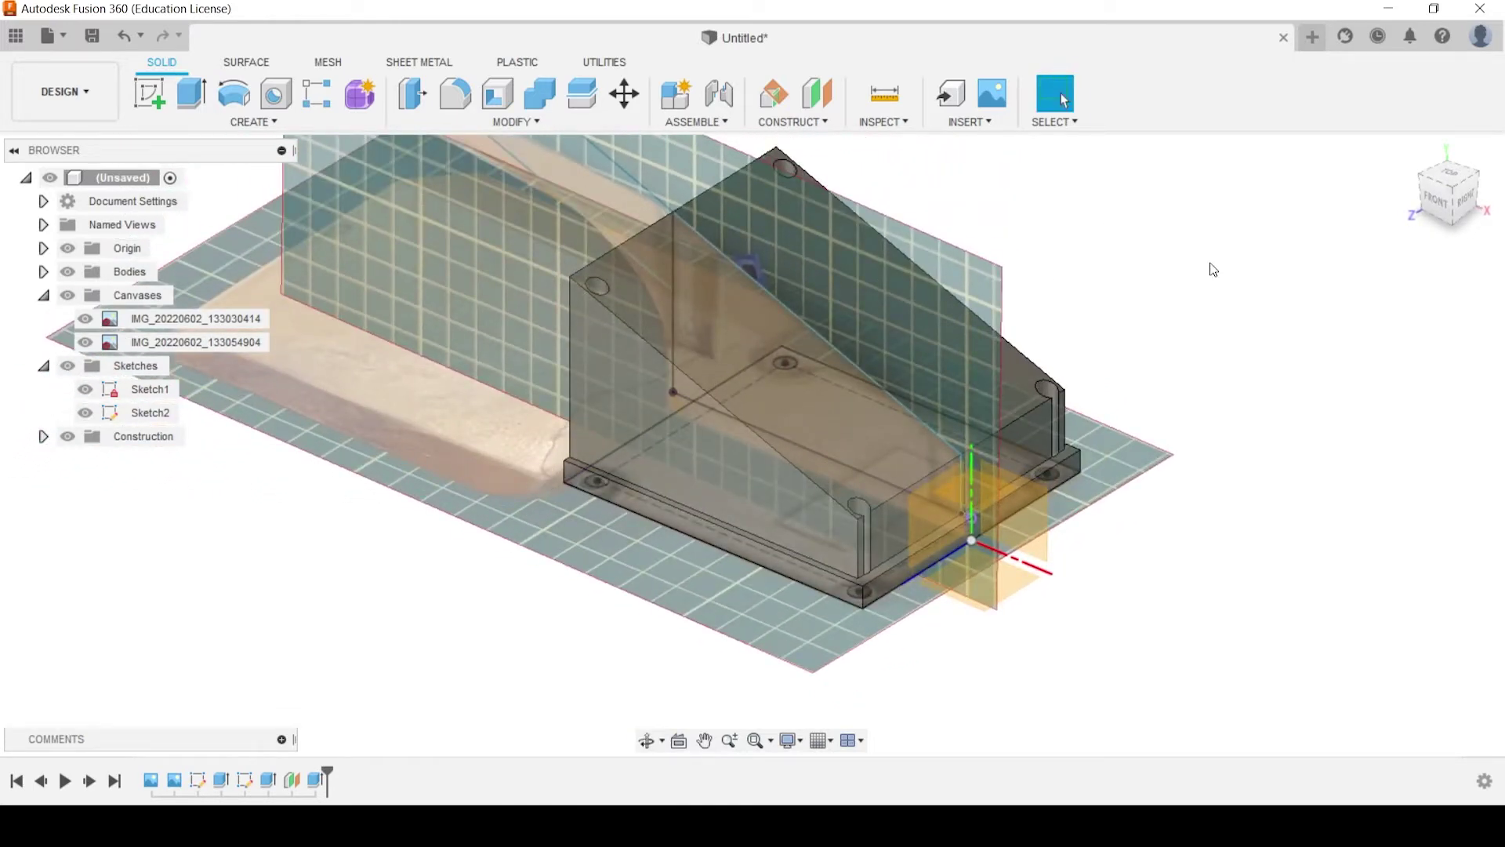
# Start a new sketch on the base's corner face
pyautogui.press('s')
pyautogui.scroll(4, 862, 584)
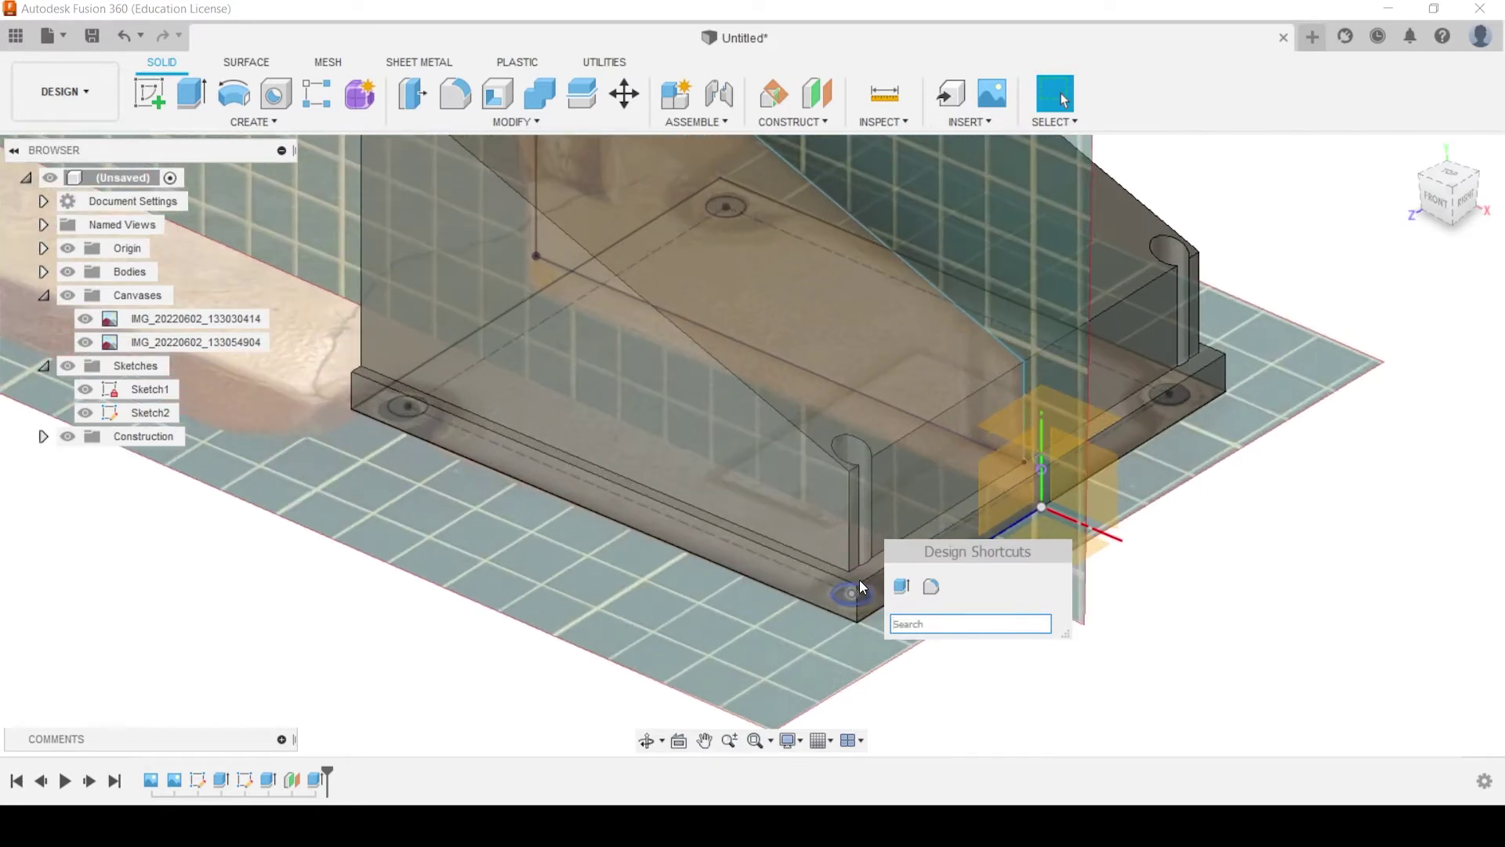
pyautogui.press('Escape')
pyautogui.click(149, 93)
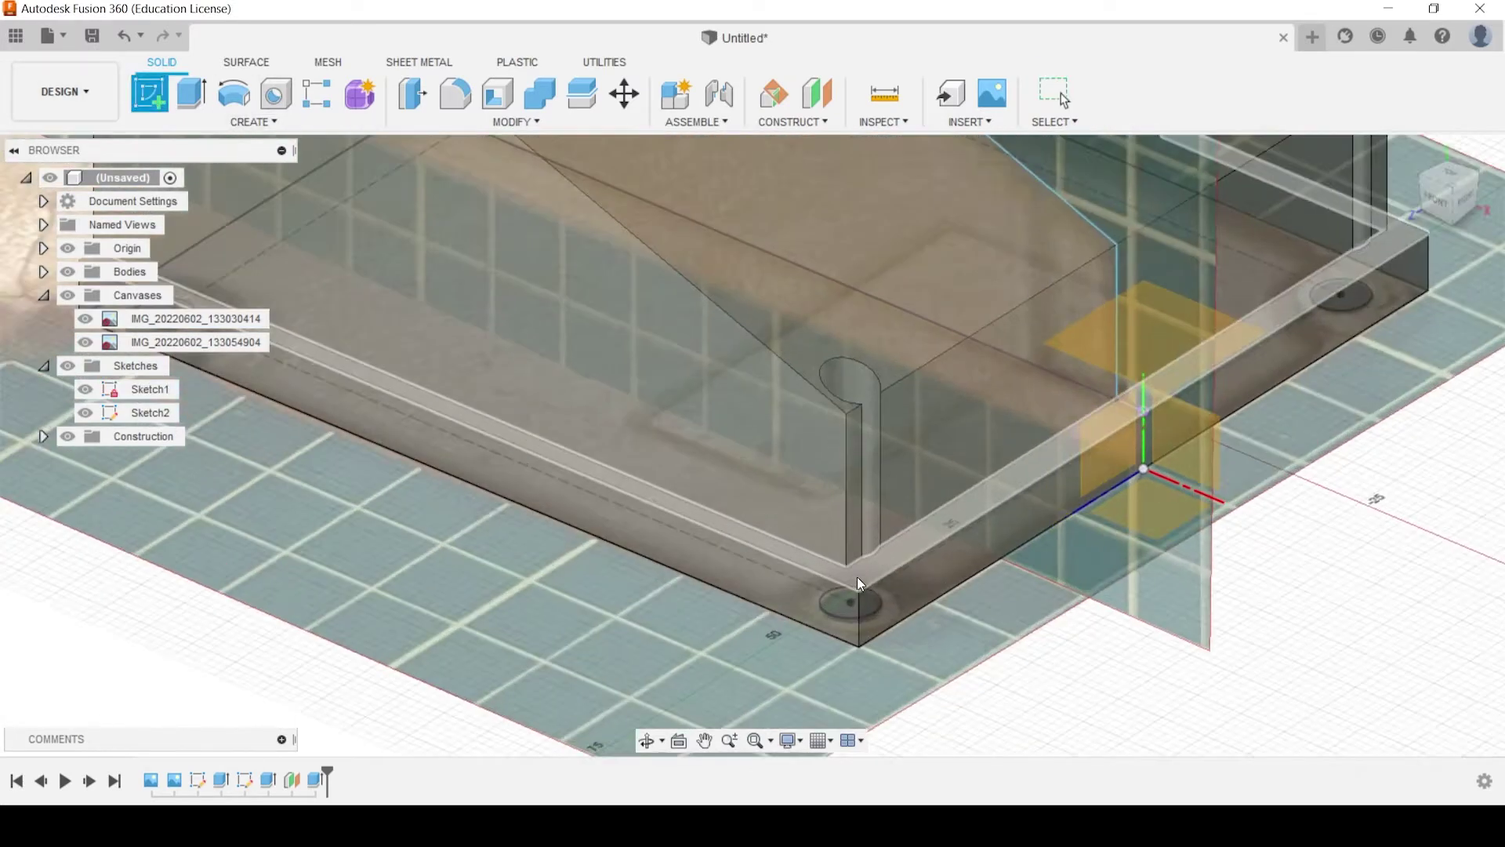
pyautogui.scroll(3, 858, 576)
pyautogui.click(868, 574)
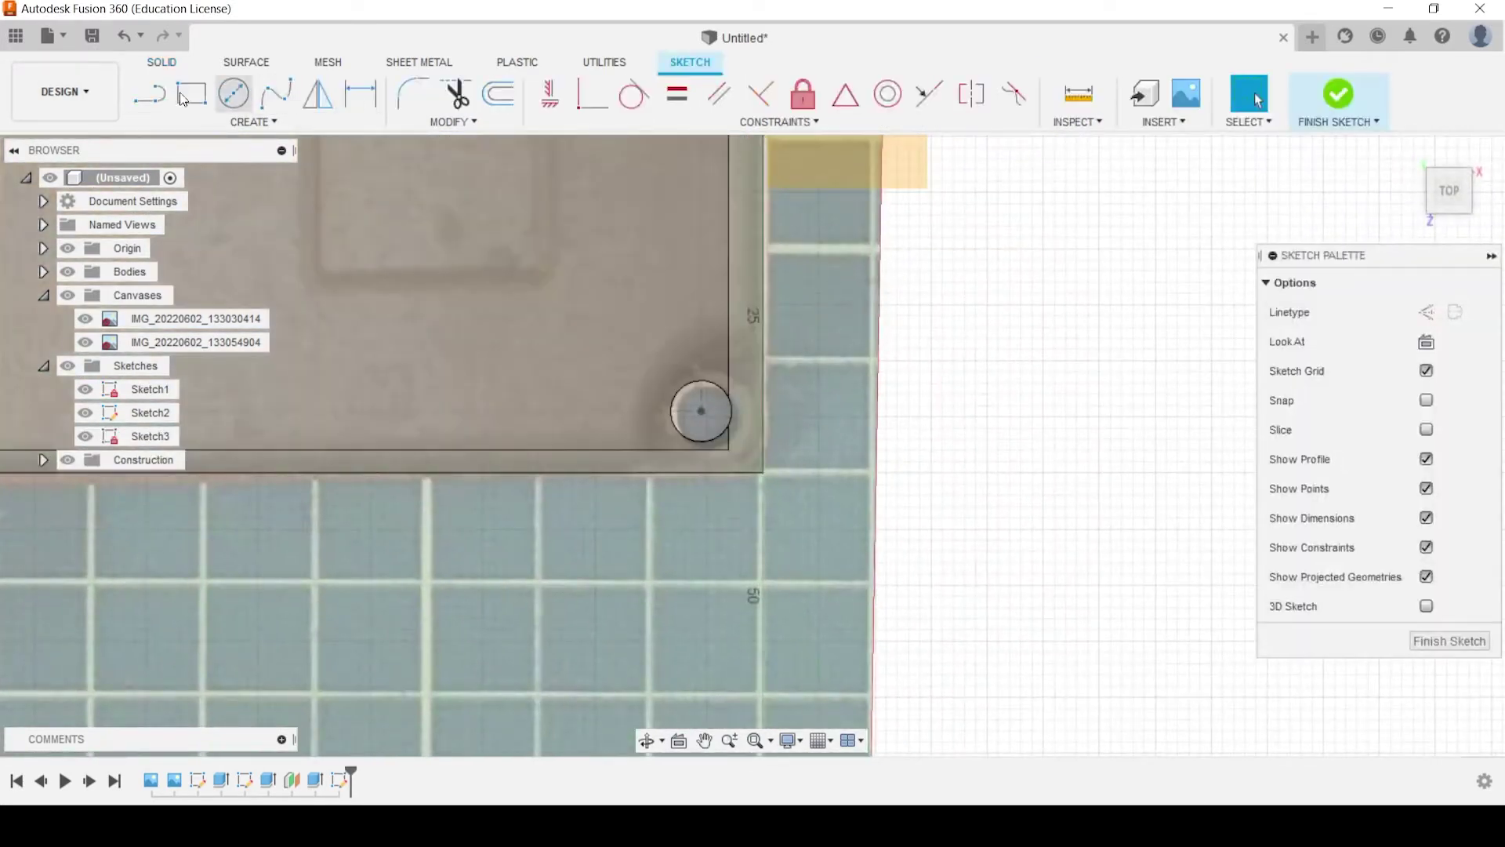
# Draw a larger circle centred on the corner hole
pyautogui.click(235, 94)
pyautogui.click(700, 411)
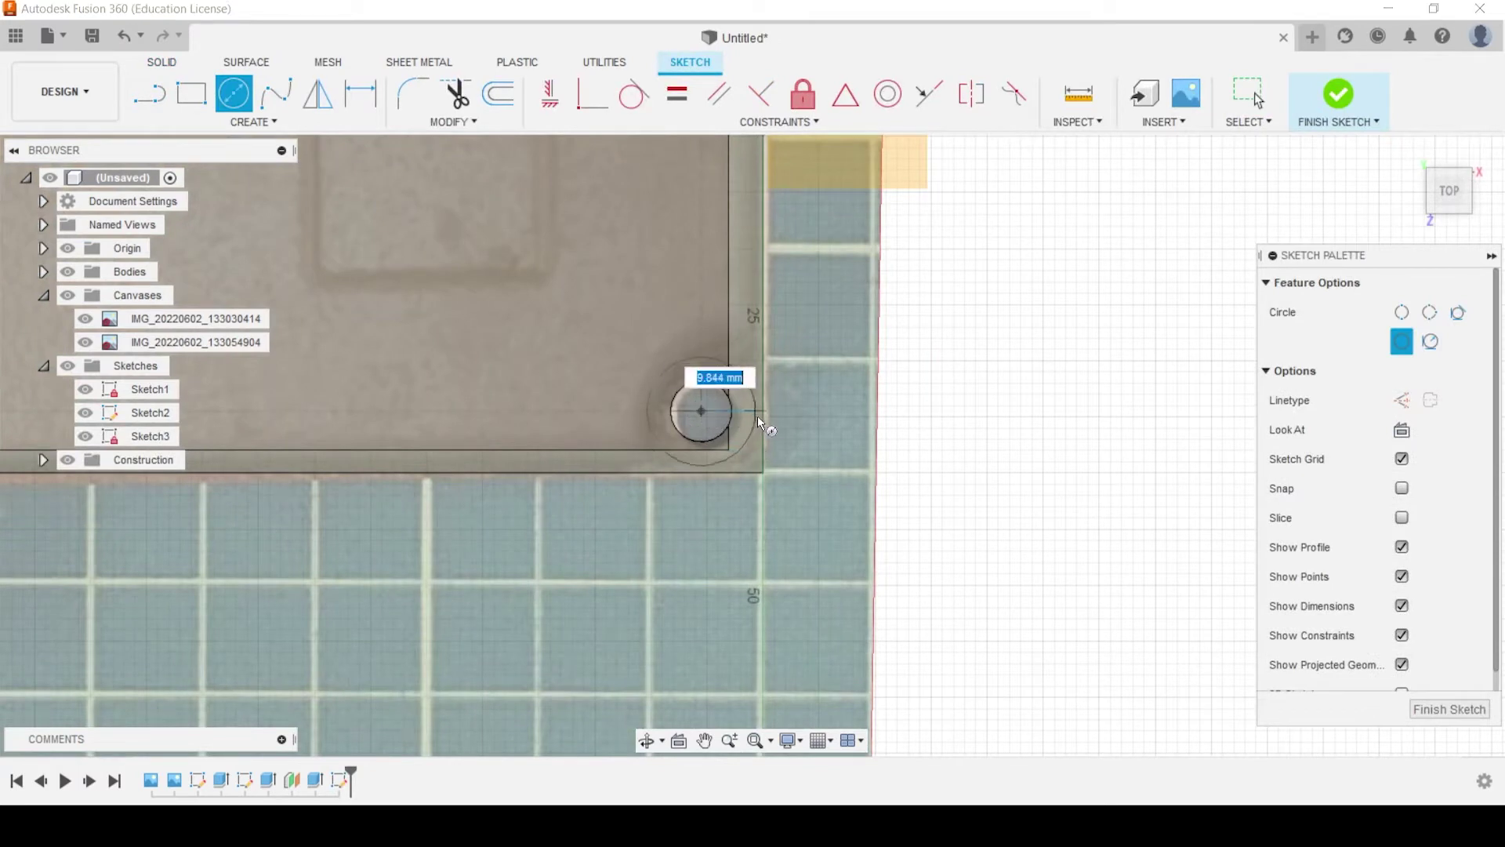
pyautogui.click(774, 418)
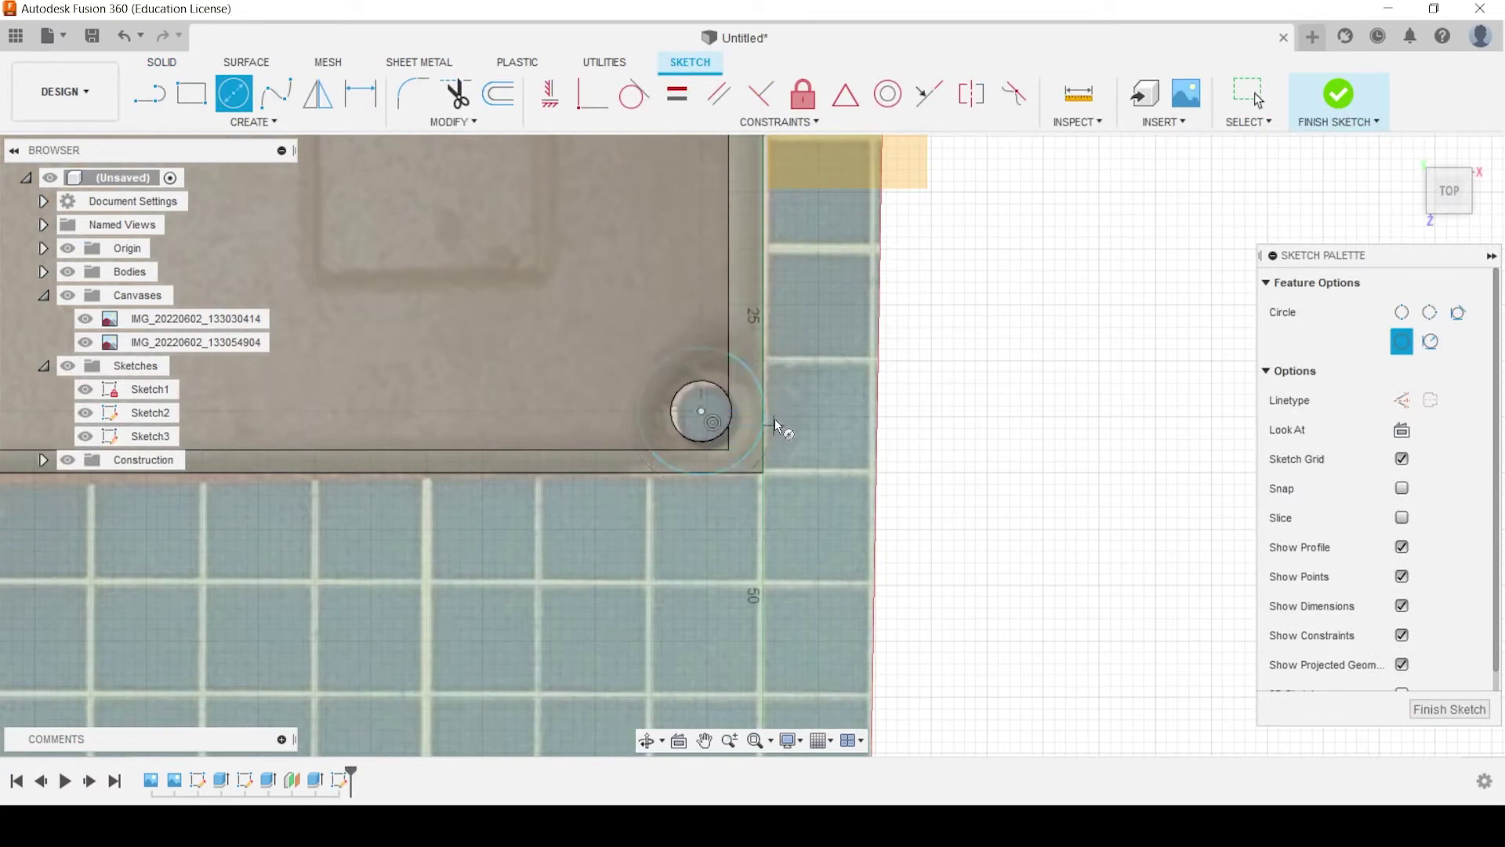
pyautogui.press('Escape')
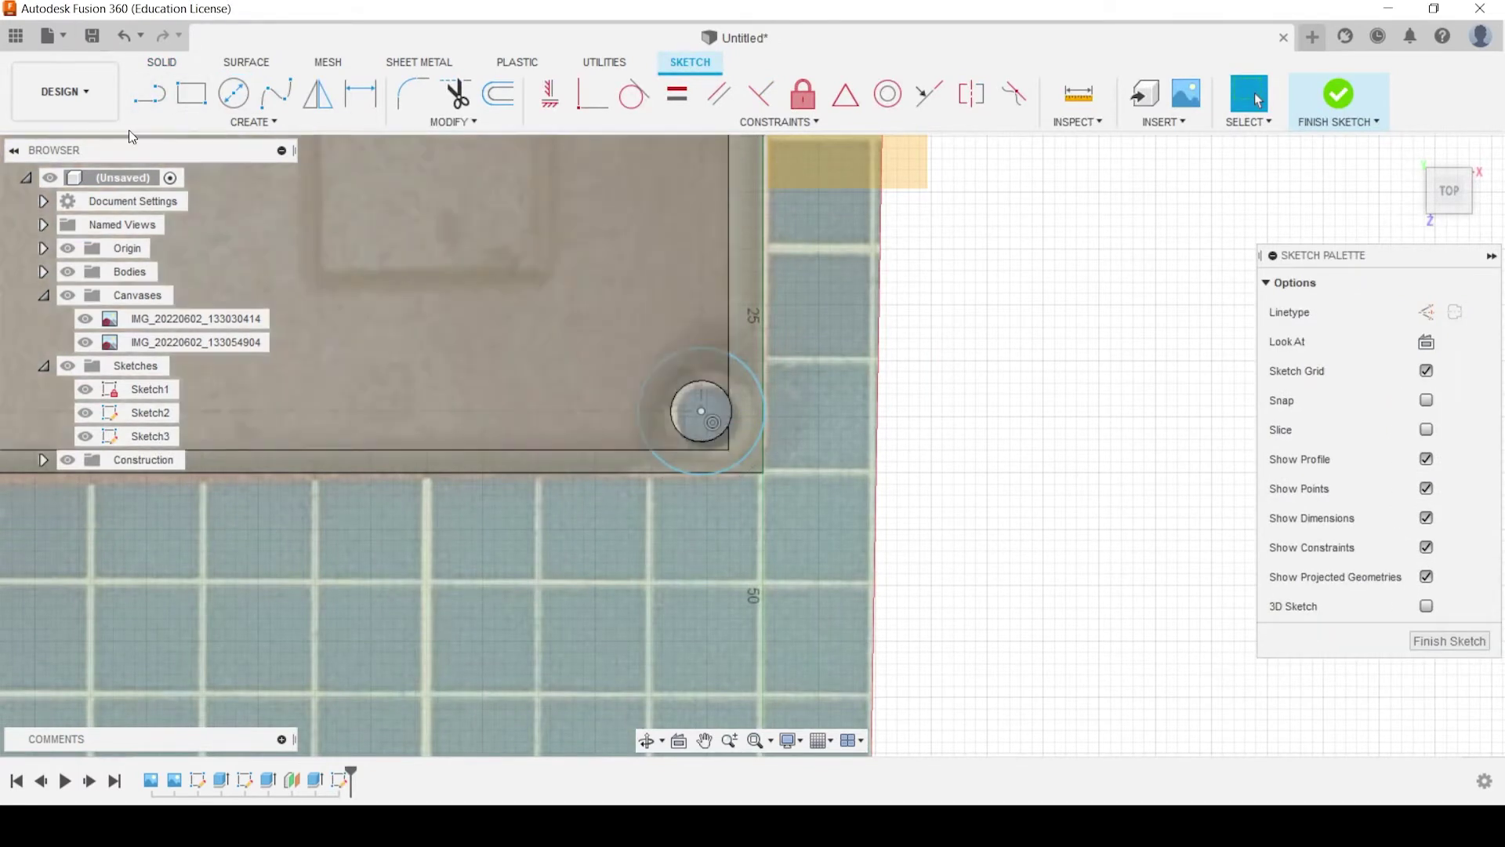
pyautogui.click(153, 105)
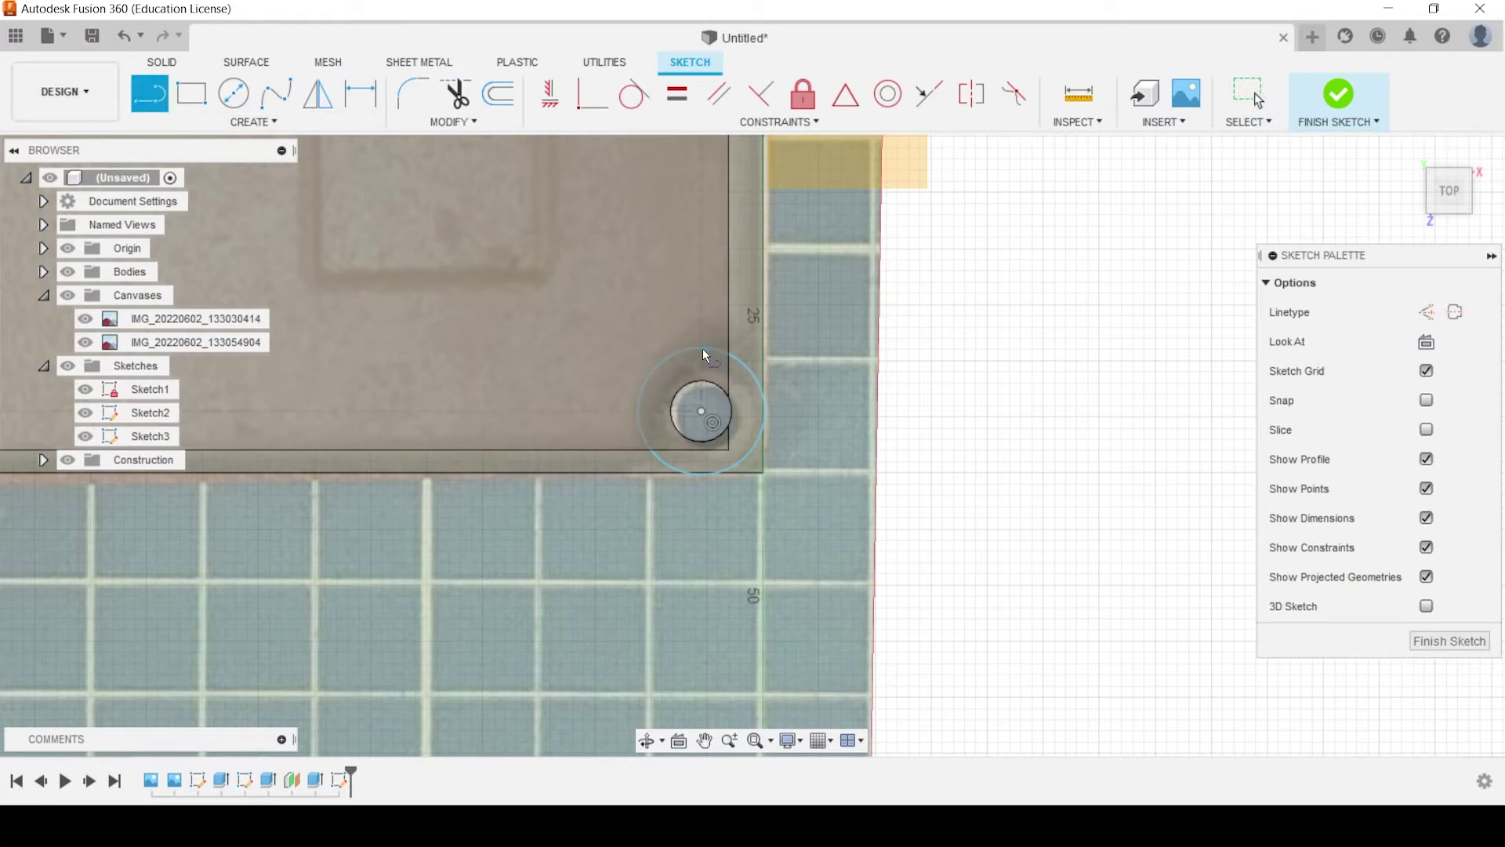
pyautogui.press('Escape')
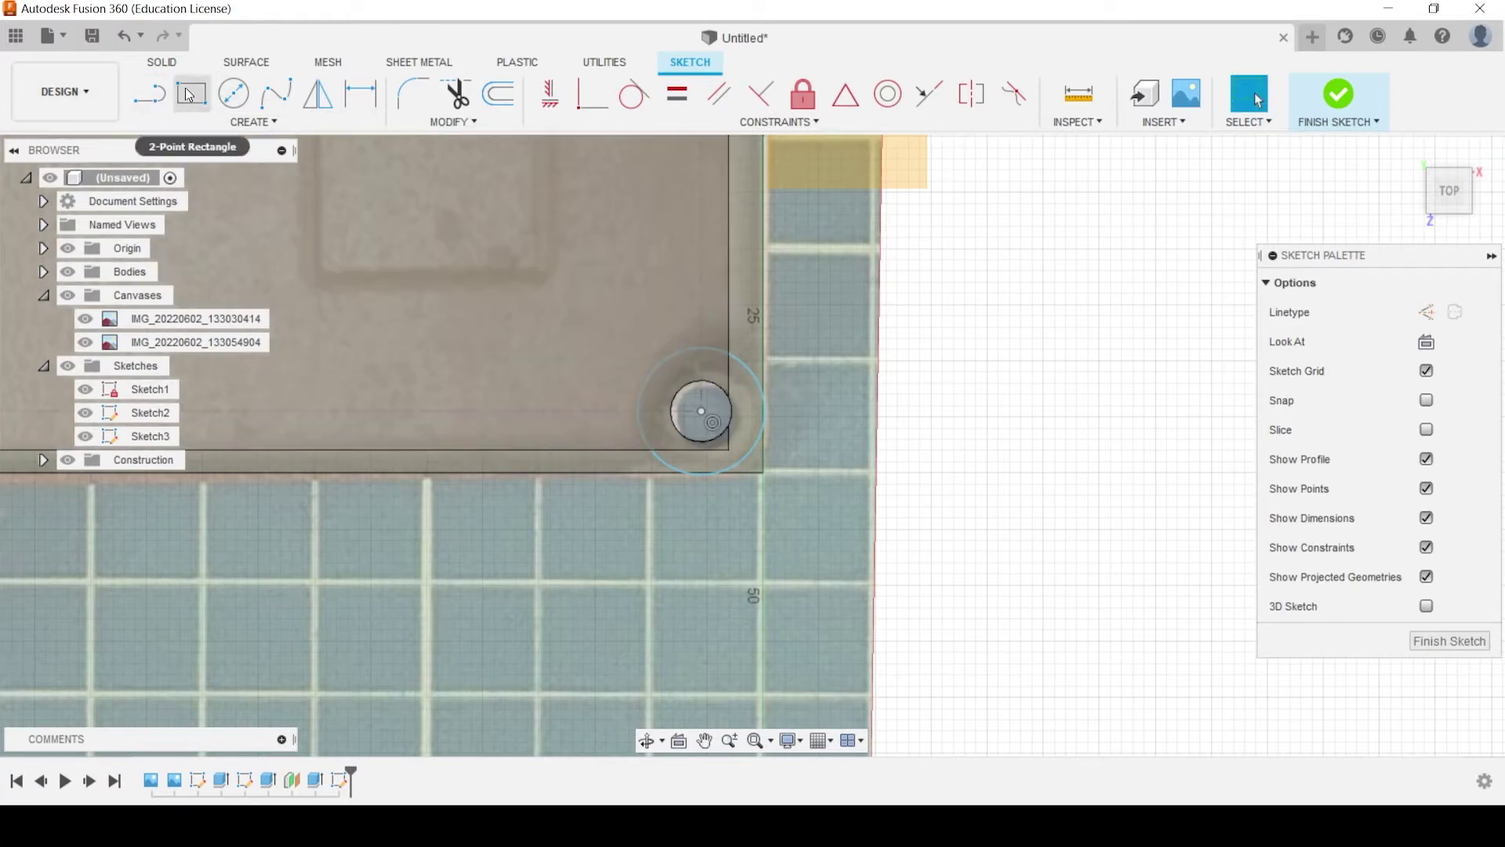
# Draw two rectangles: hole centre to base corner, and circle's left side to its bottom
pyautogui.click(188, 95)
pyautogui.click(701, 348)
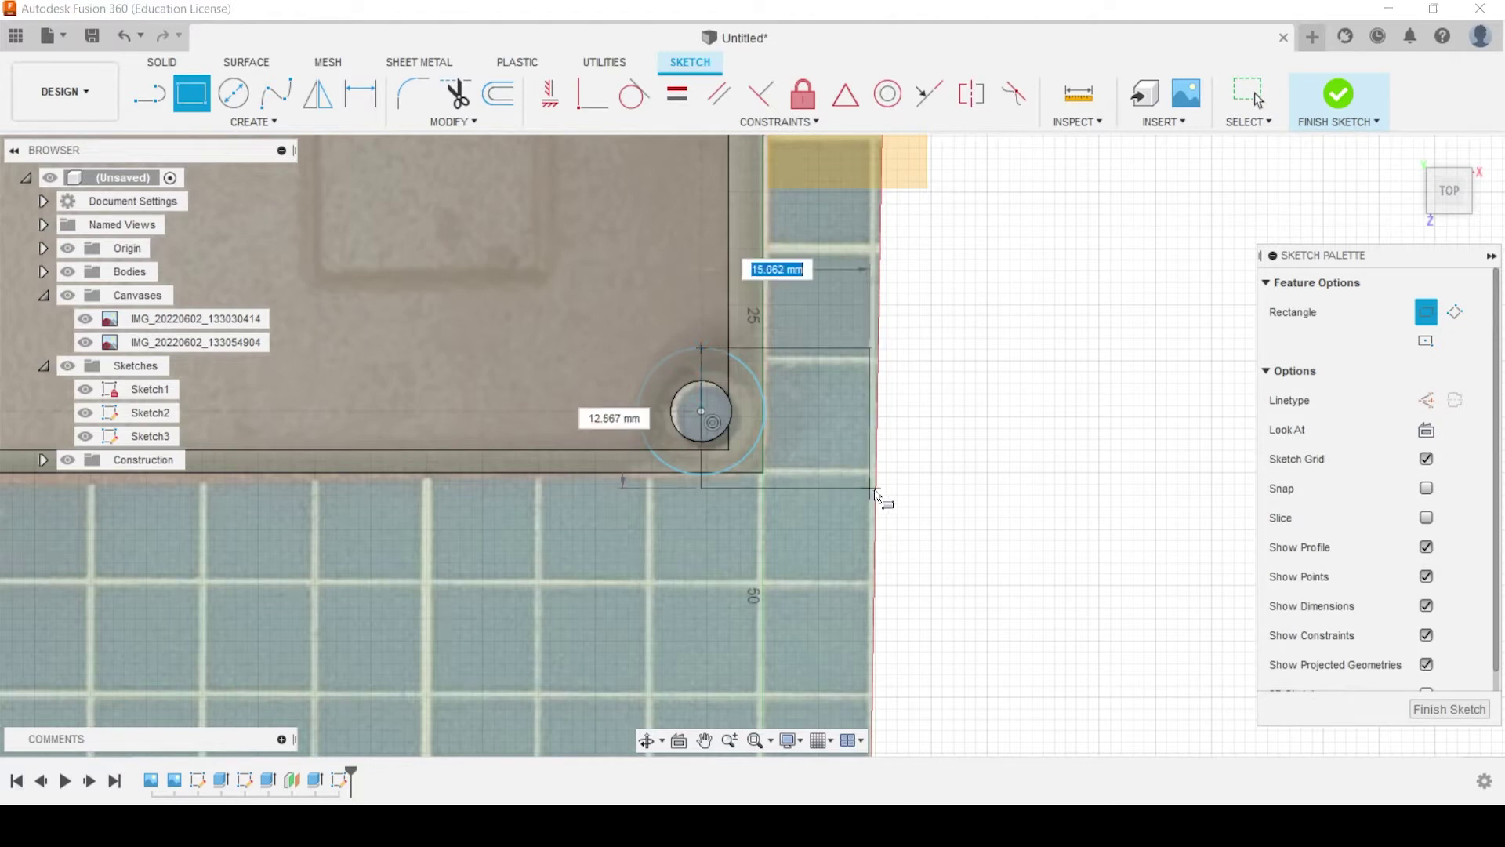
pyautogui.click(764, 473)
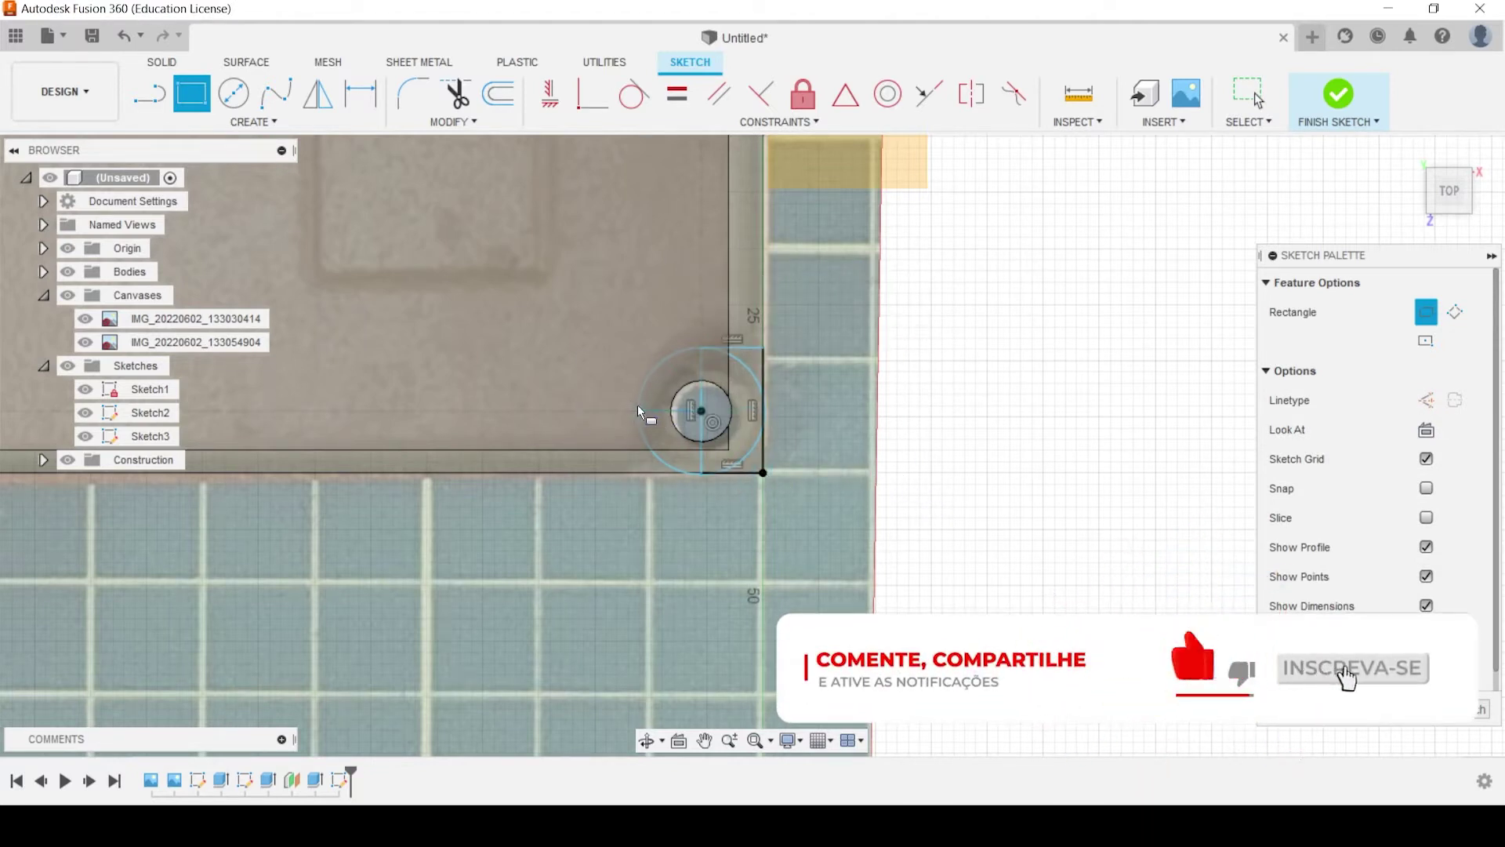
pyautogui.click(638, 411)
pyautogui.click(700, 473)
pyautogui.press('Escape')
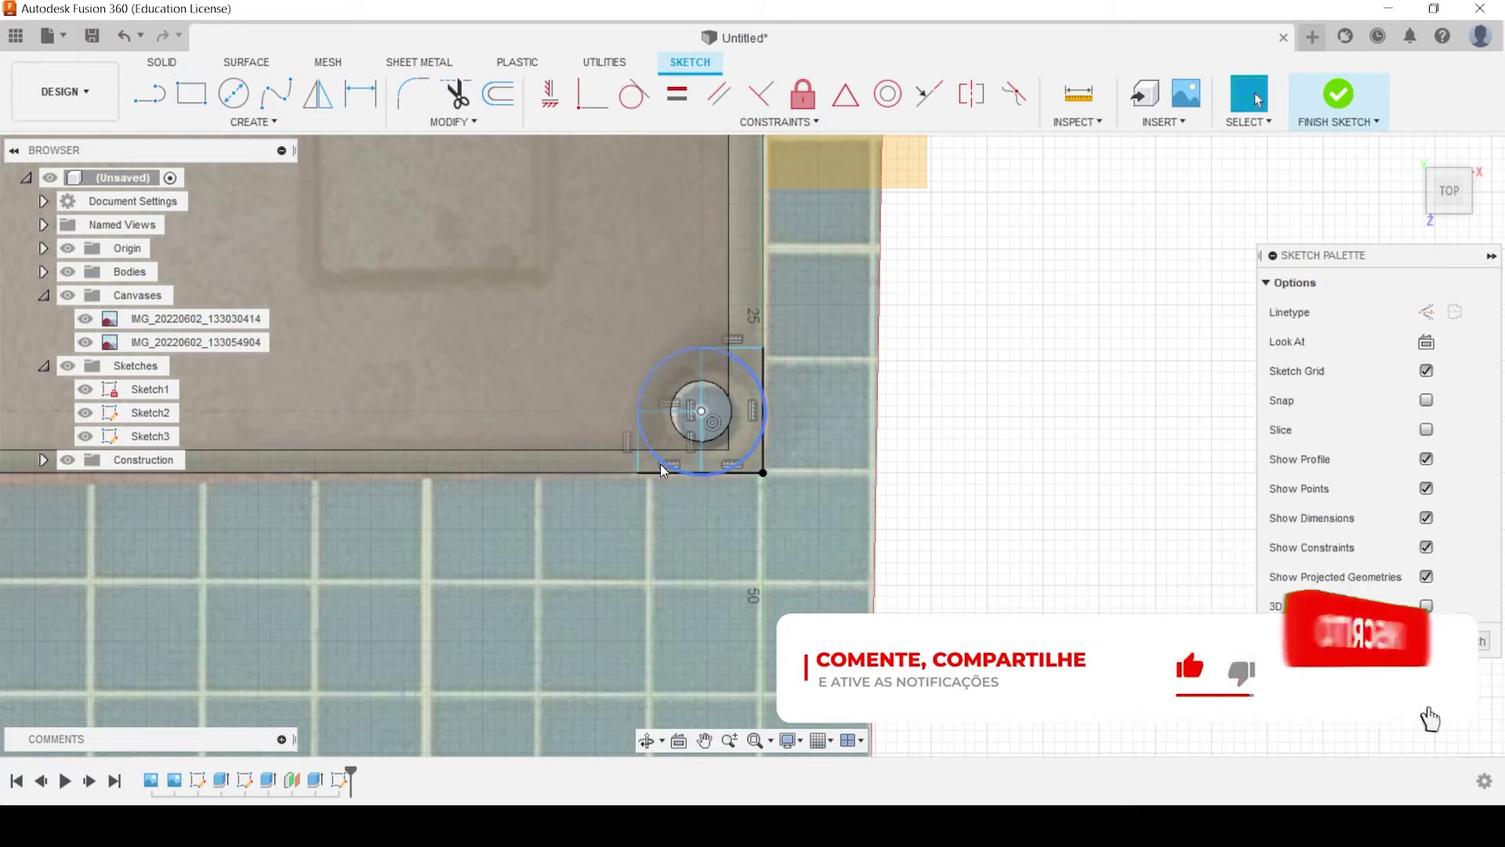
# Trim away the outer circle's left, lower and right-hand arcs
pyautogui.click(660, 458)
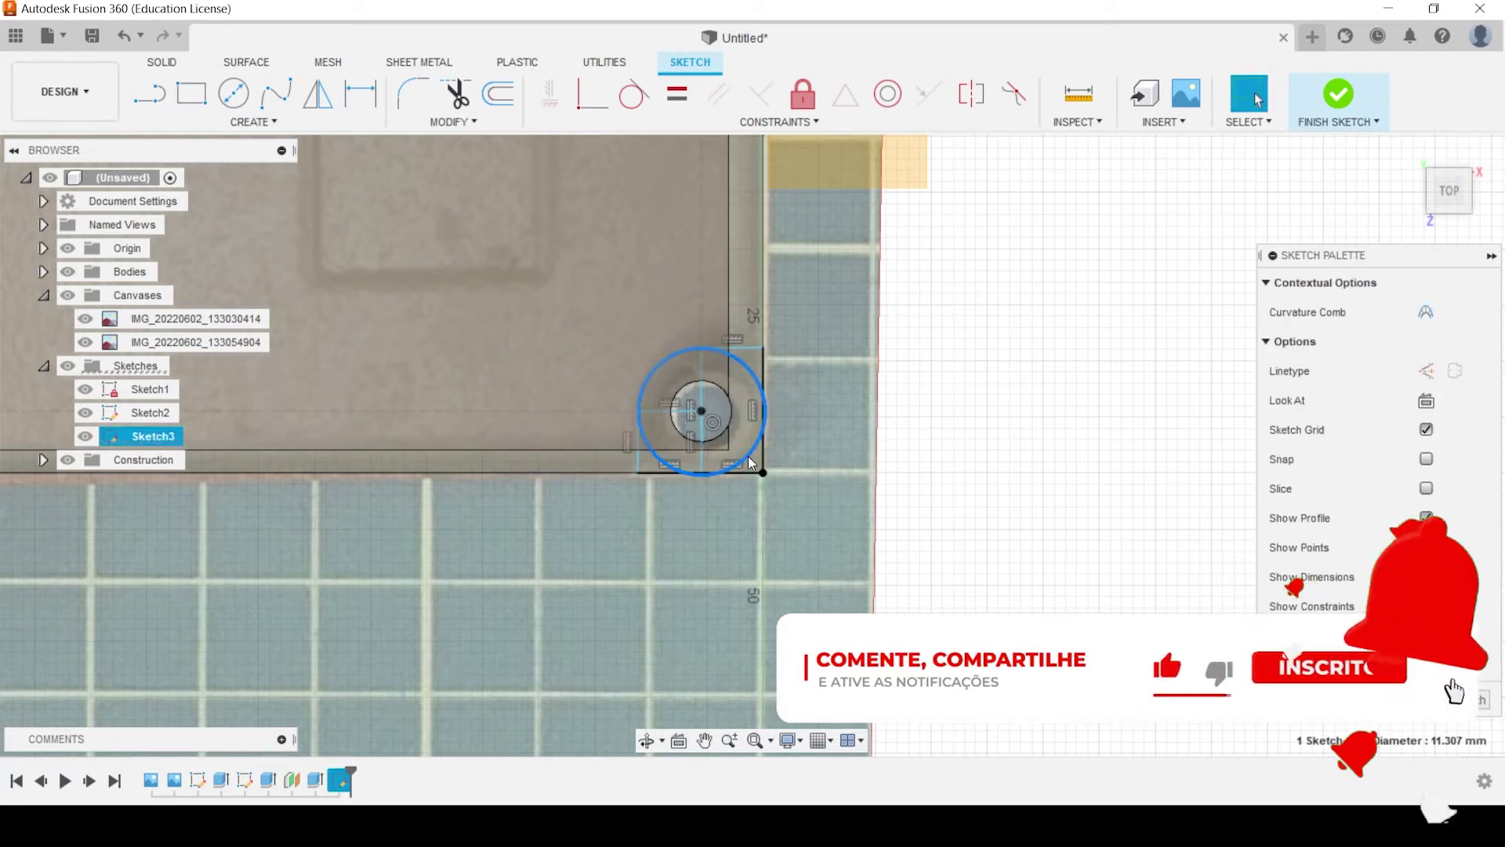
pyautogui.scroll(3, 654, 452)
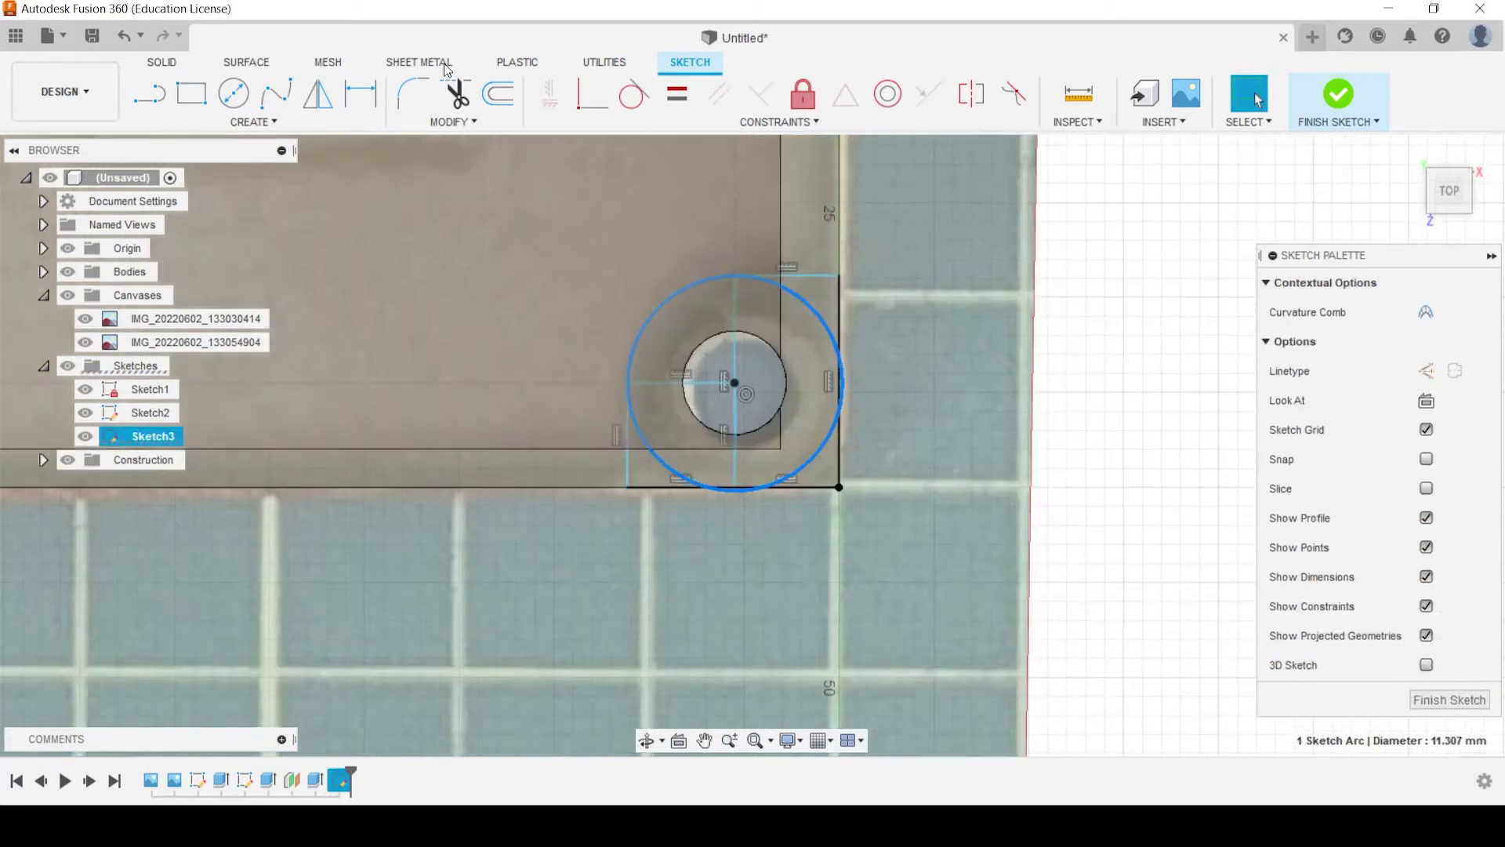
pyautogui.click(455, 102)
pyautogui.click(641, 427)
pyautogui.click(662, 456)
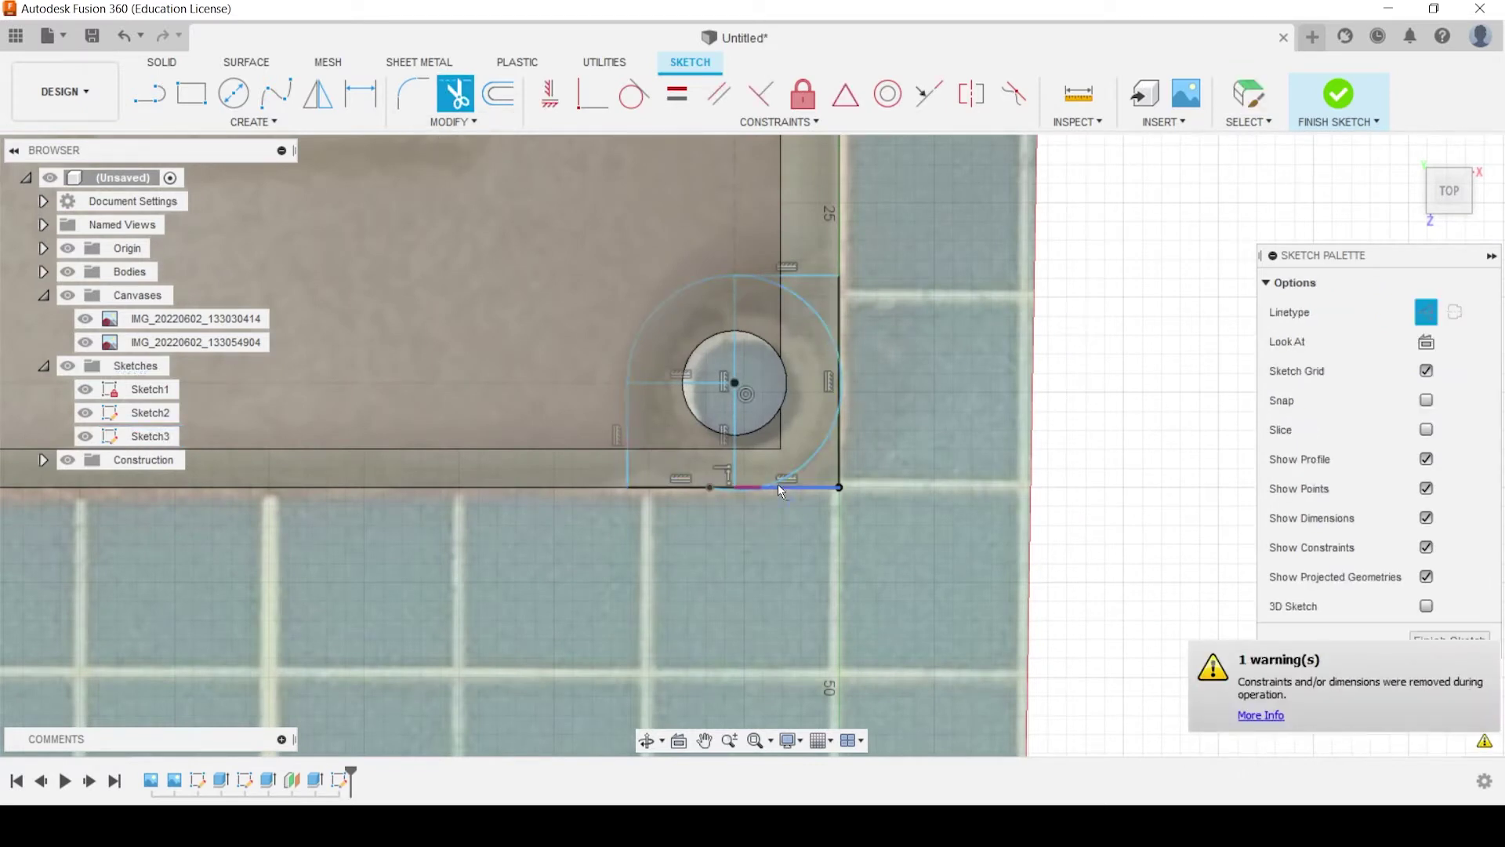
pyautogui.scroll(4, 743, 492)
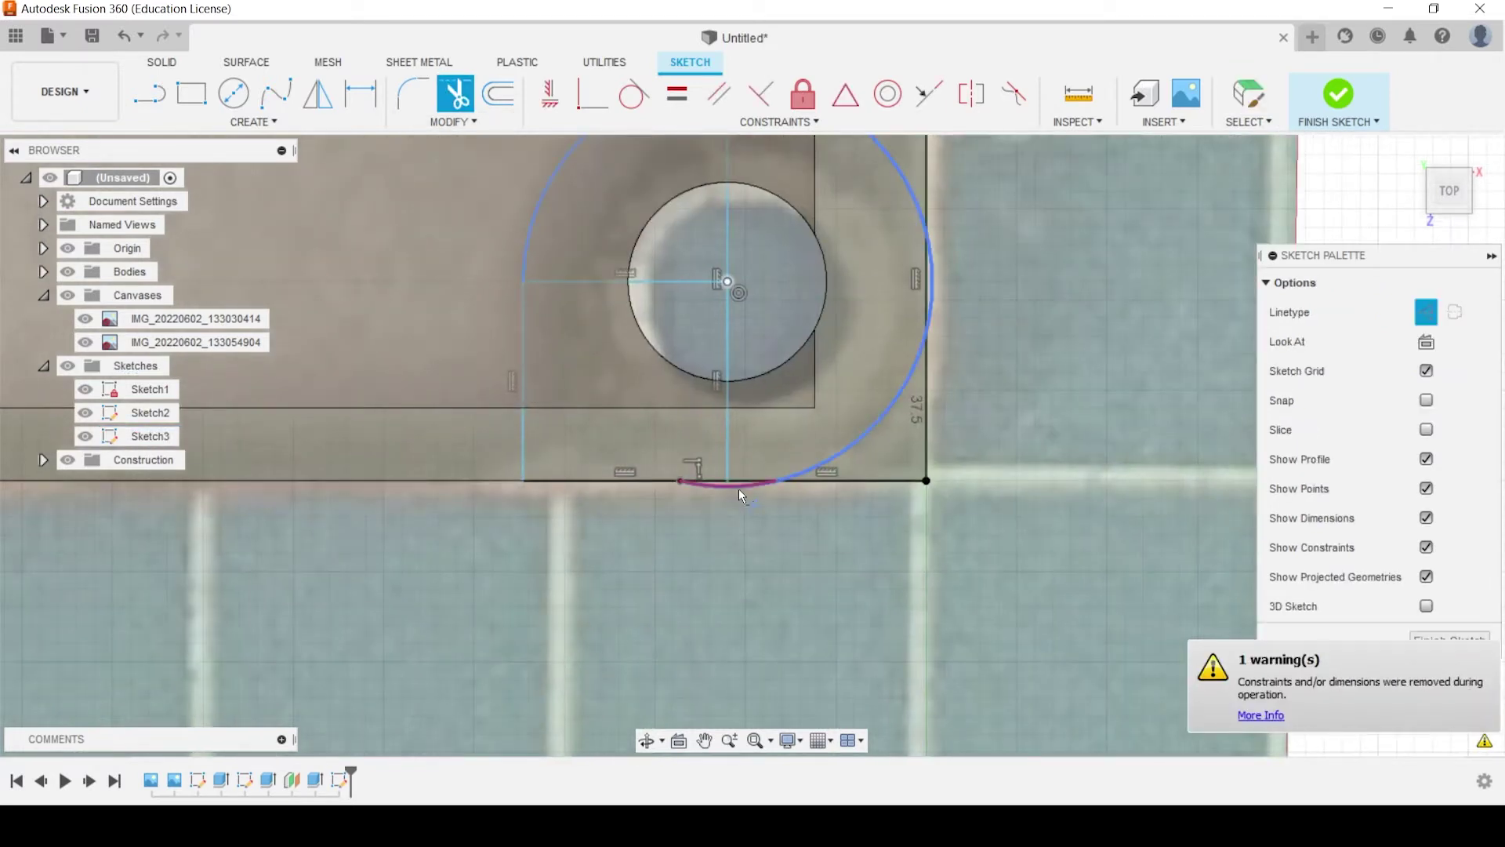
pyautogui.click(826, 454)
pyautogui.click(915, 207)
pyautogui.scroll(-2, 910, 242)
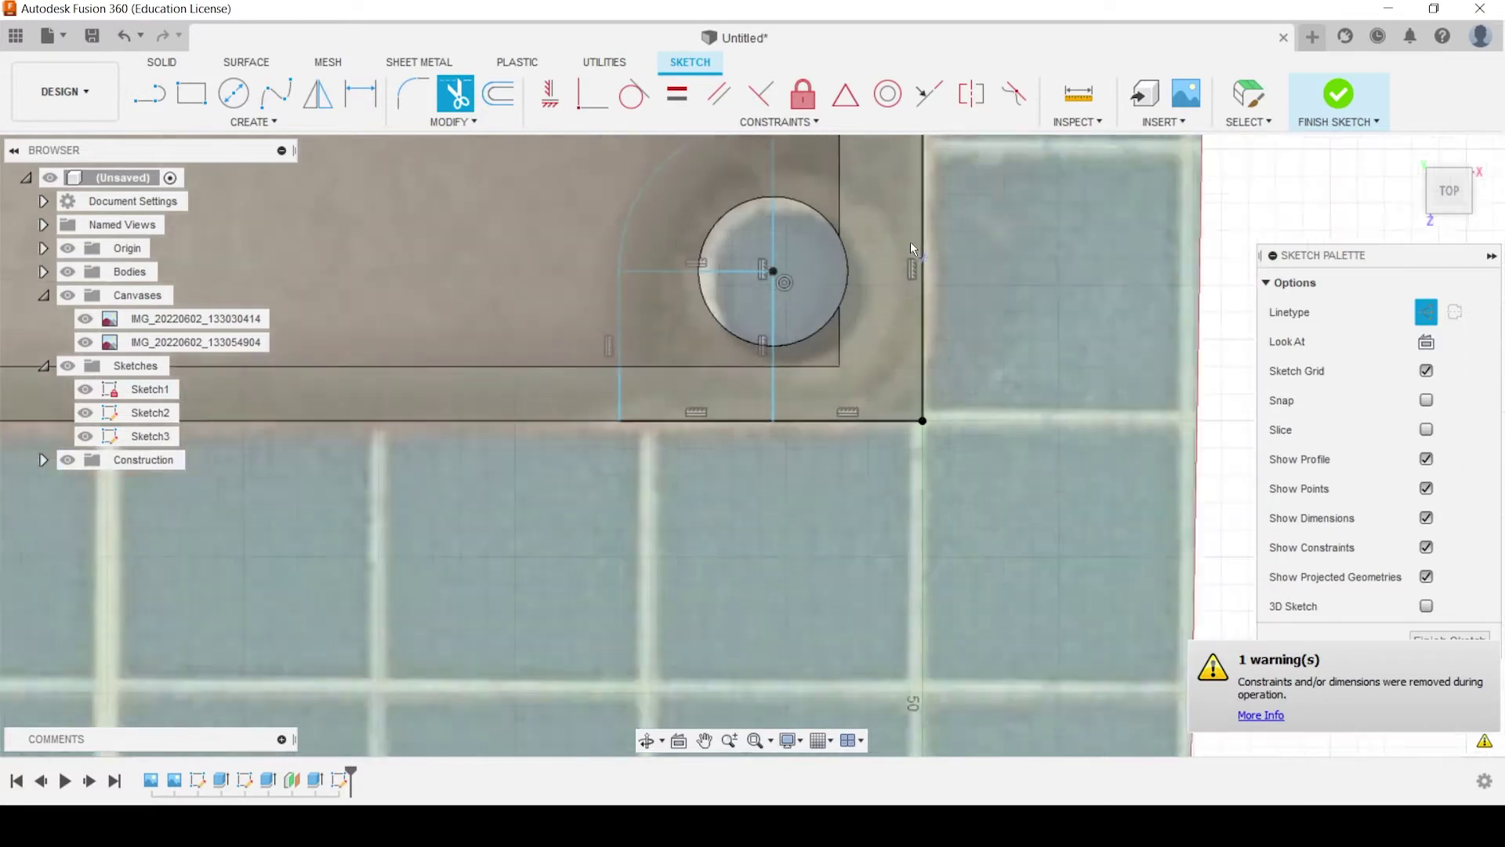
pyautogui.moveTo(910, 241); pyautogui.dragTo(870, 462, button='middle')
pyautogui.press('Escape')
# Trim the remaining upper-right arc segment, leaving a quarter arc
pyautogui.scroll(3, 872, 396)
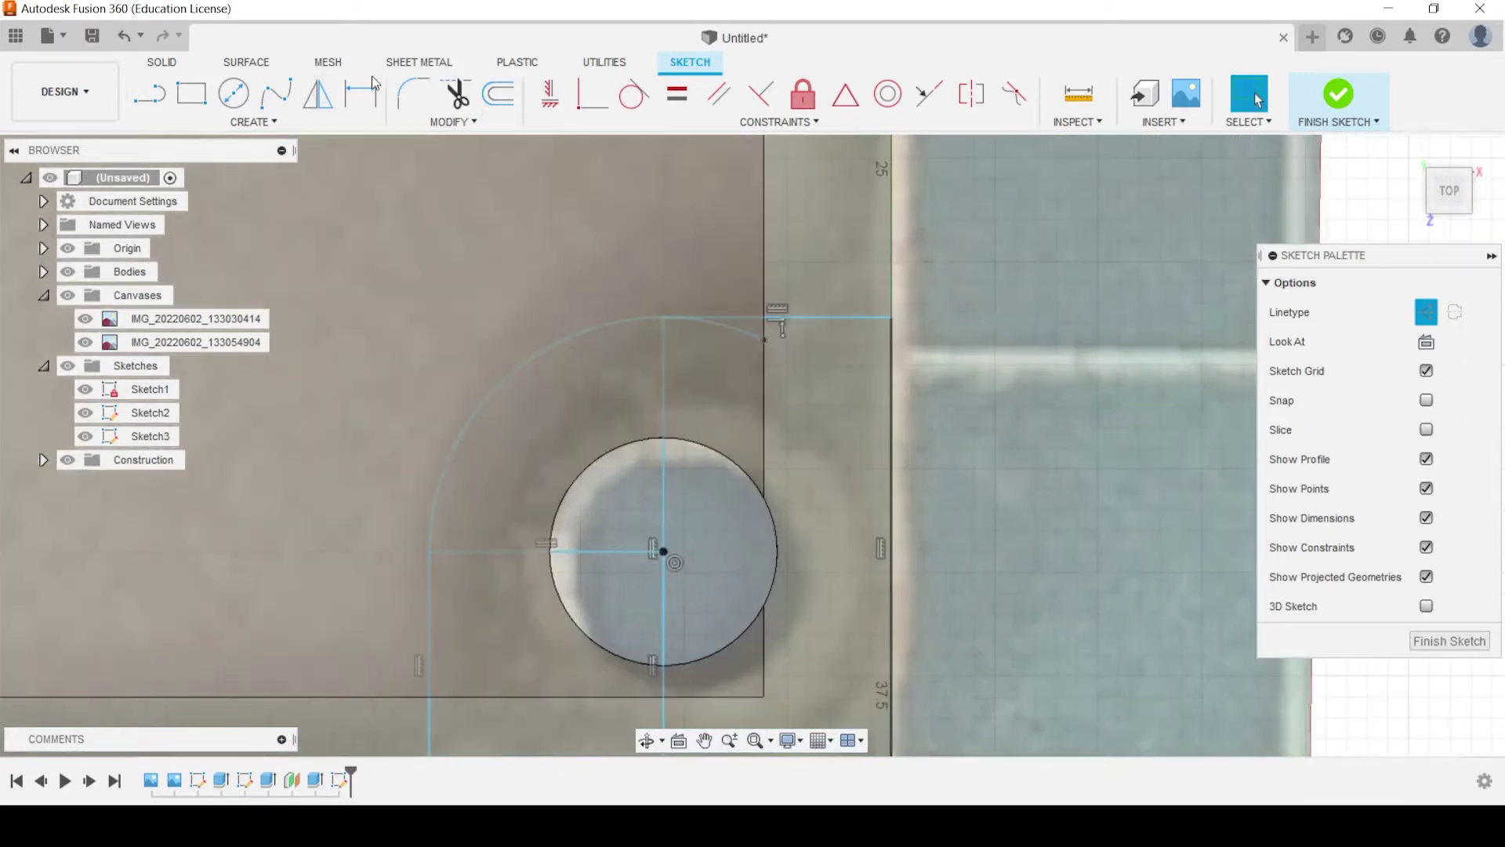
pyautogui.click(747, 359)
pyautogui.scroll(-2, 765, 367)
pyautogui.press('Escape')
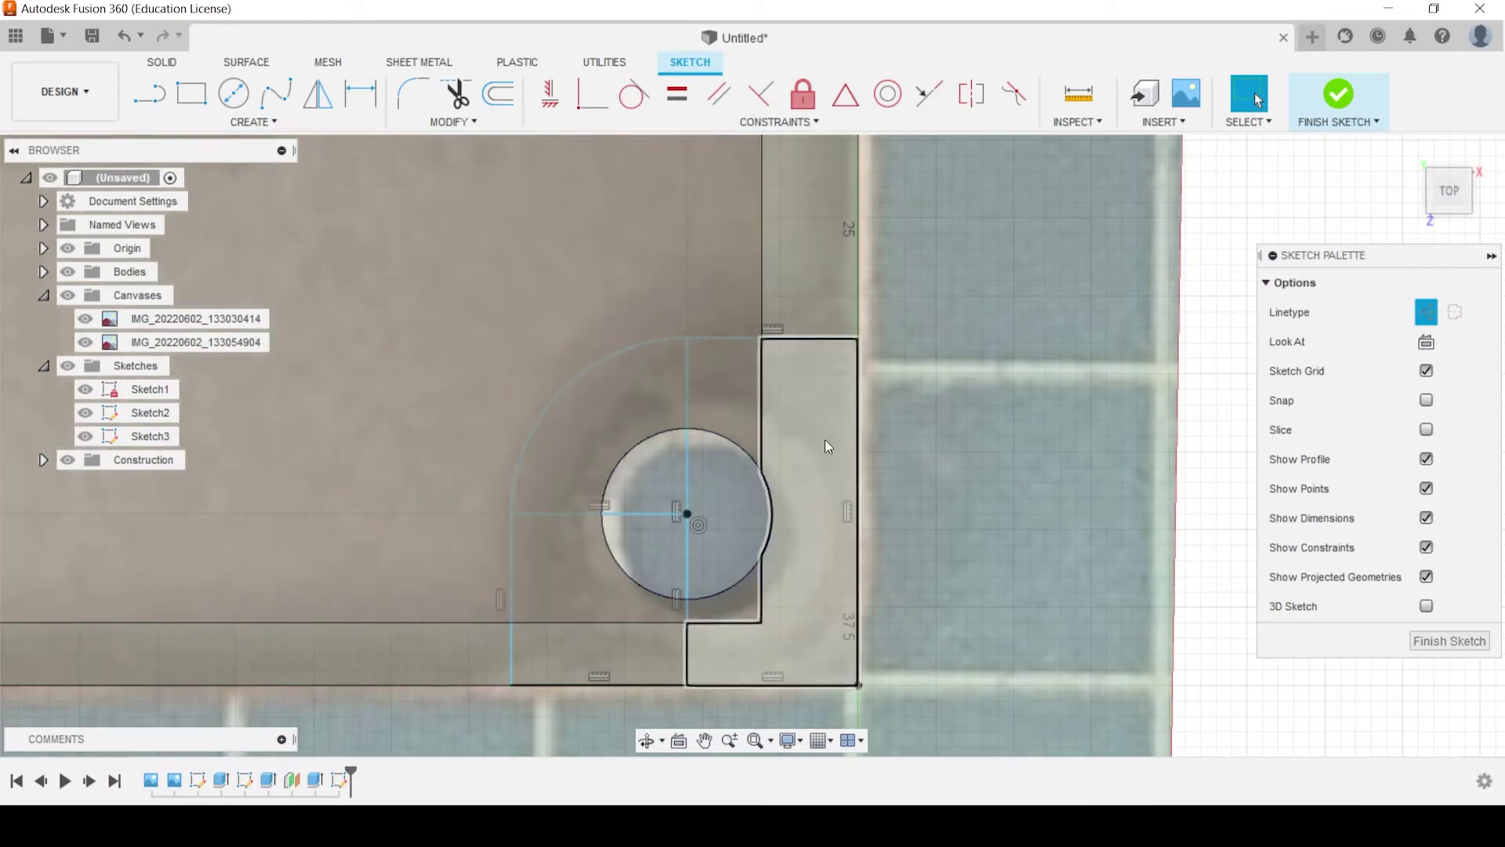
# Make the lines through the hole construction geometry and delete the extra arc
pyautogui.moveTo(723, 571); pyautogui.dragTo(688, 468, button='middle')
pyautogui.click(652, 385)
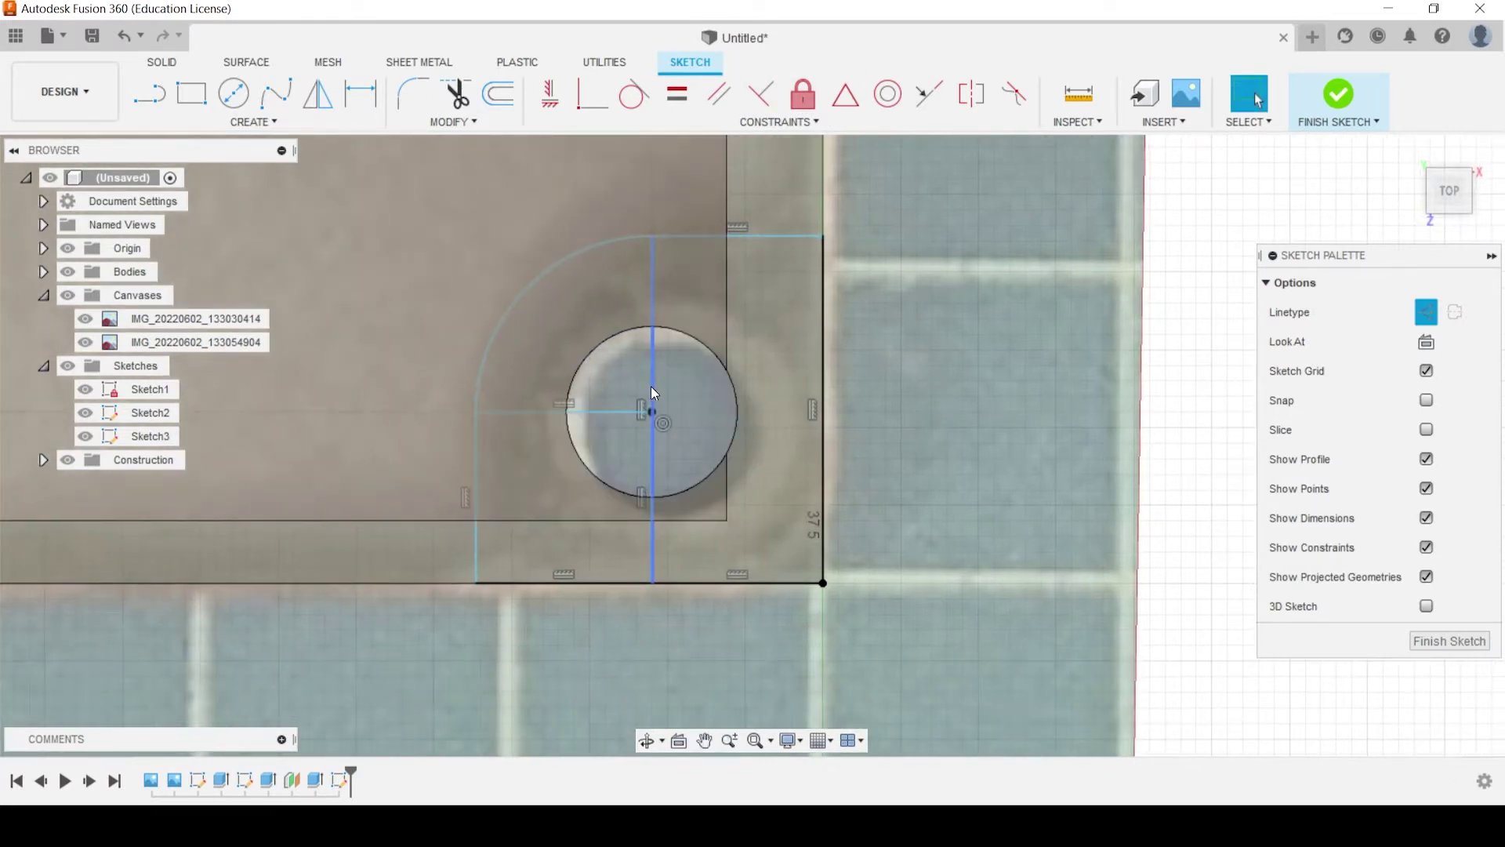
pyautogui.click(1426, 314)
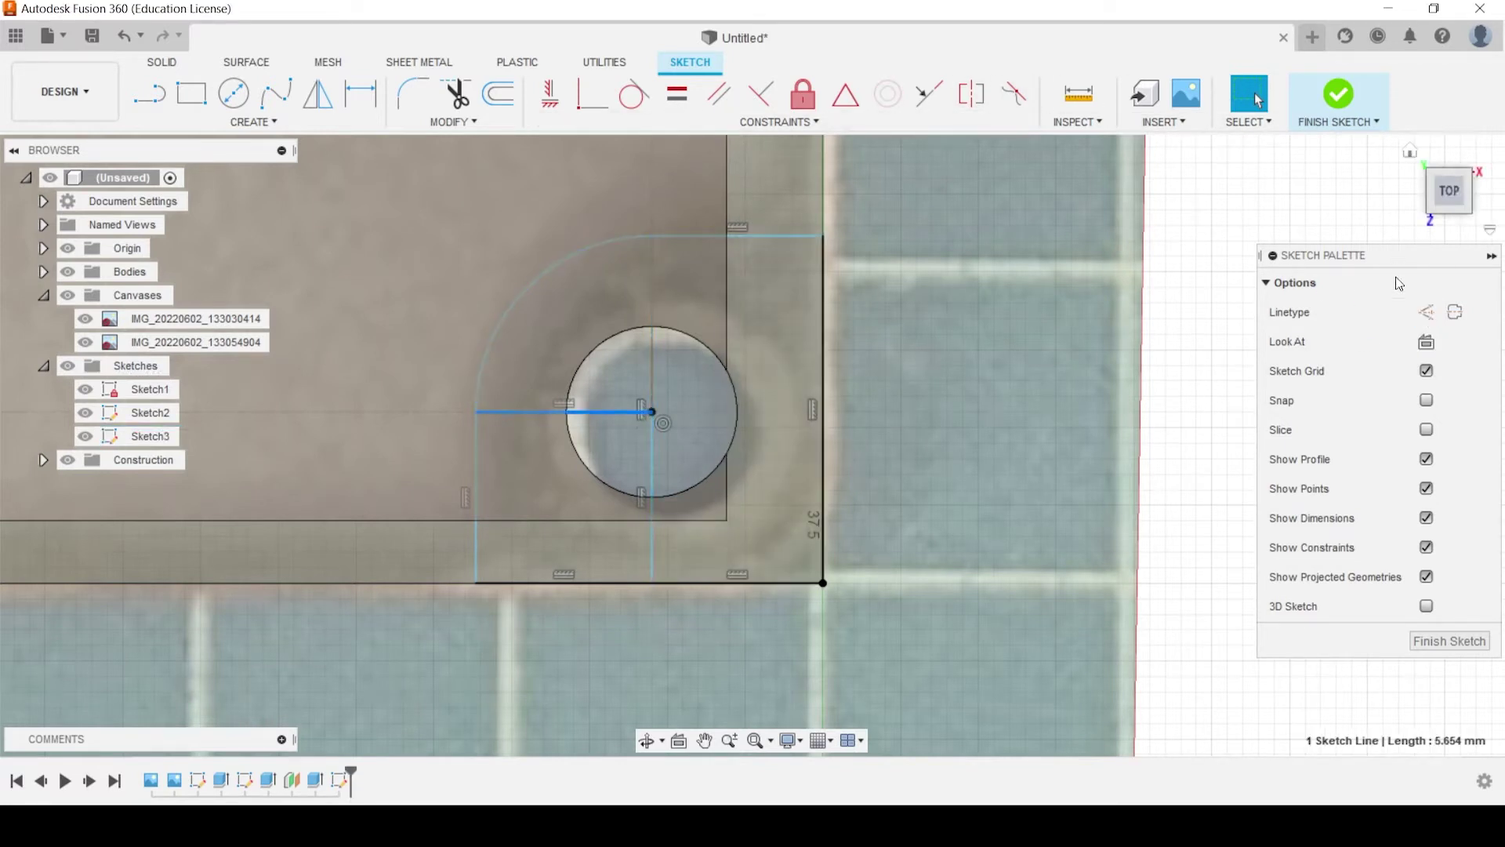
pyautogui.click(1424, 314)
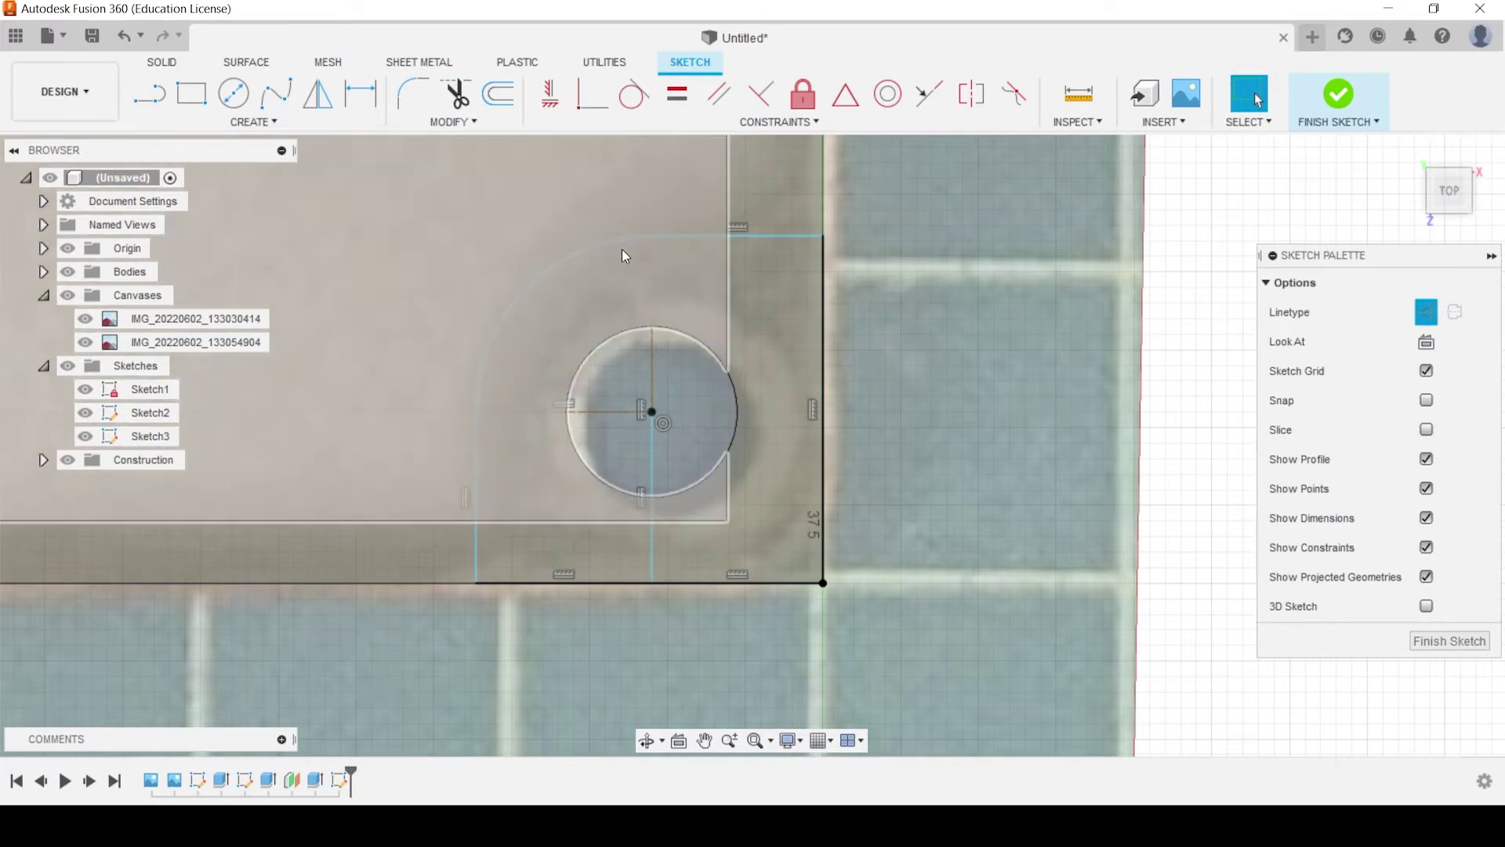
pyautogui.click(618, 238)
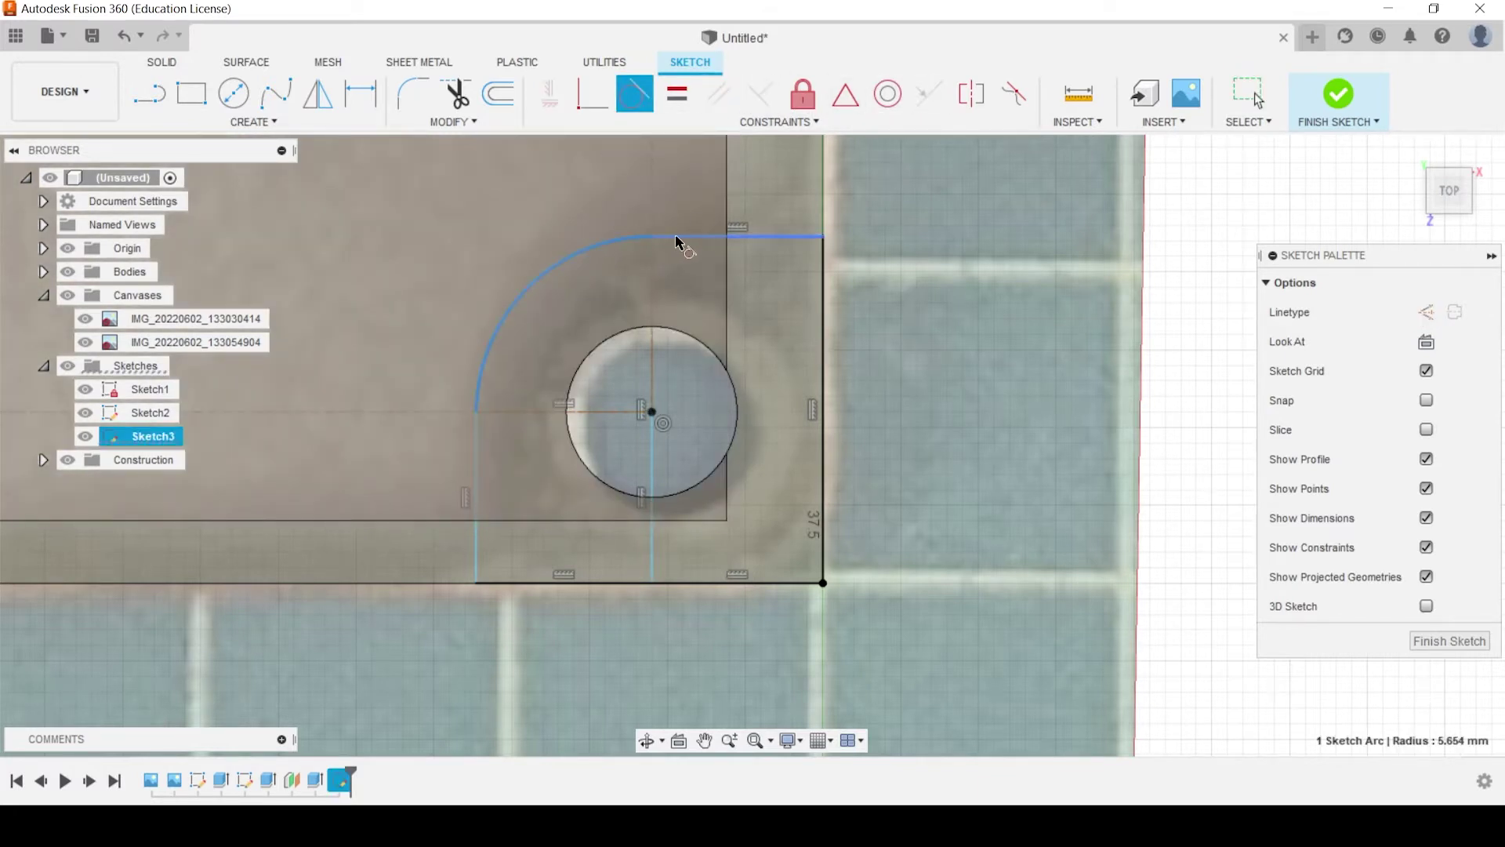
pyautogui.press('Delete')
pyautogui.click(470, 417)
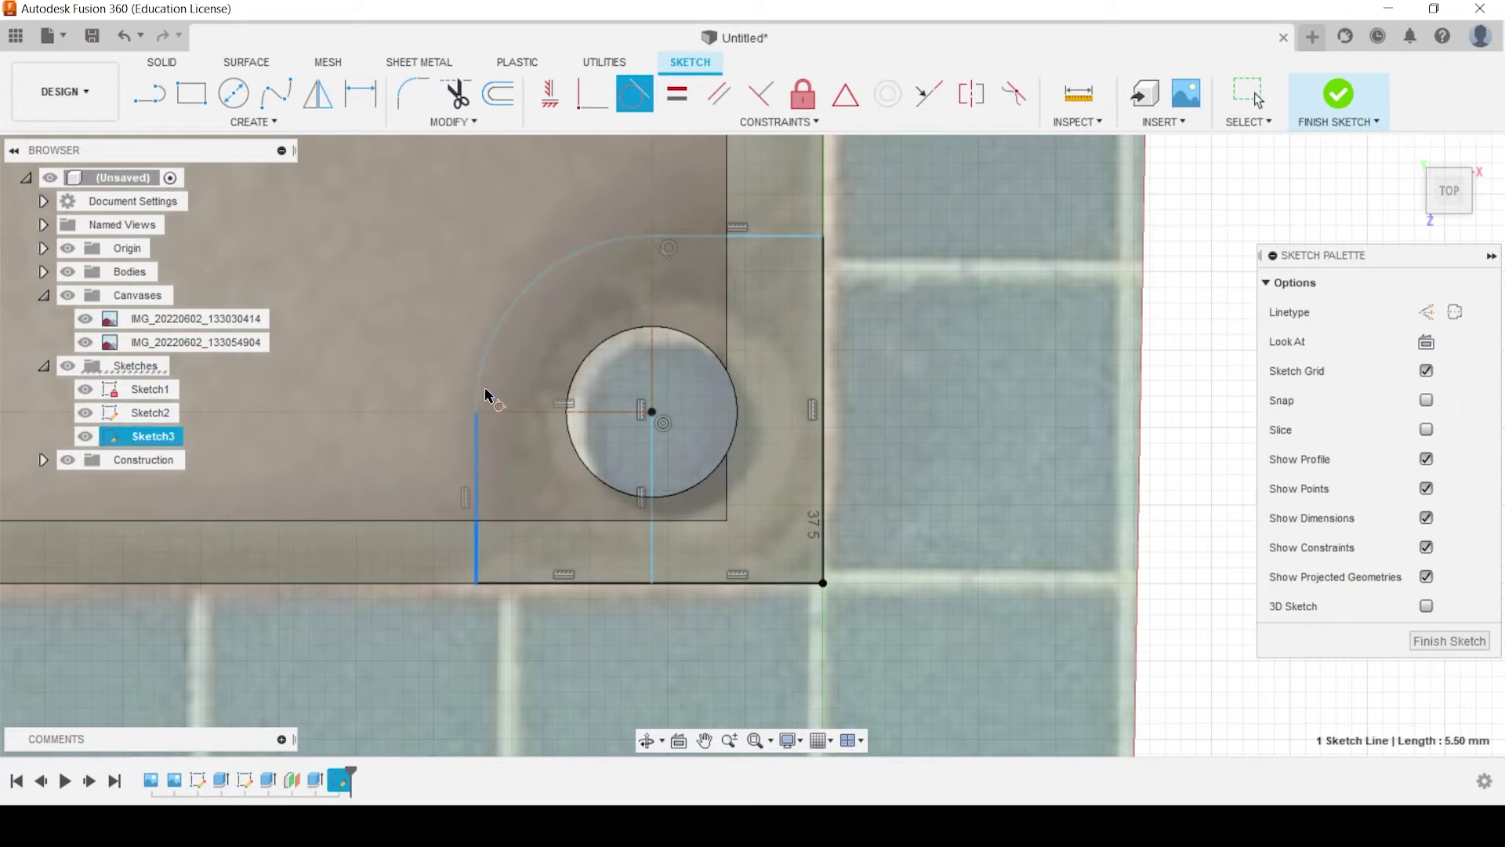
pyautogui.press('x')
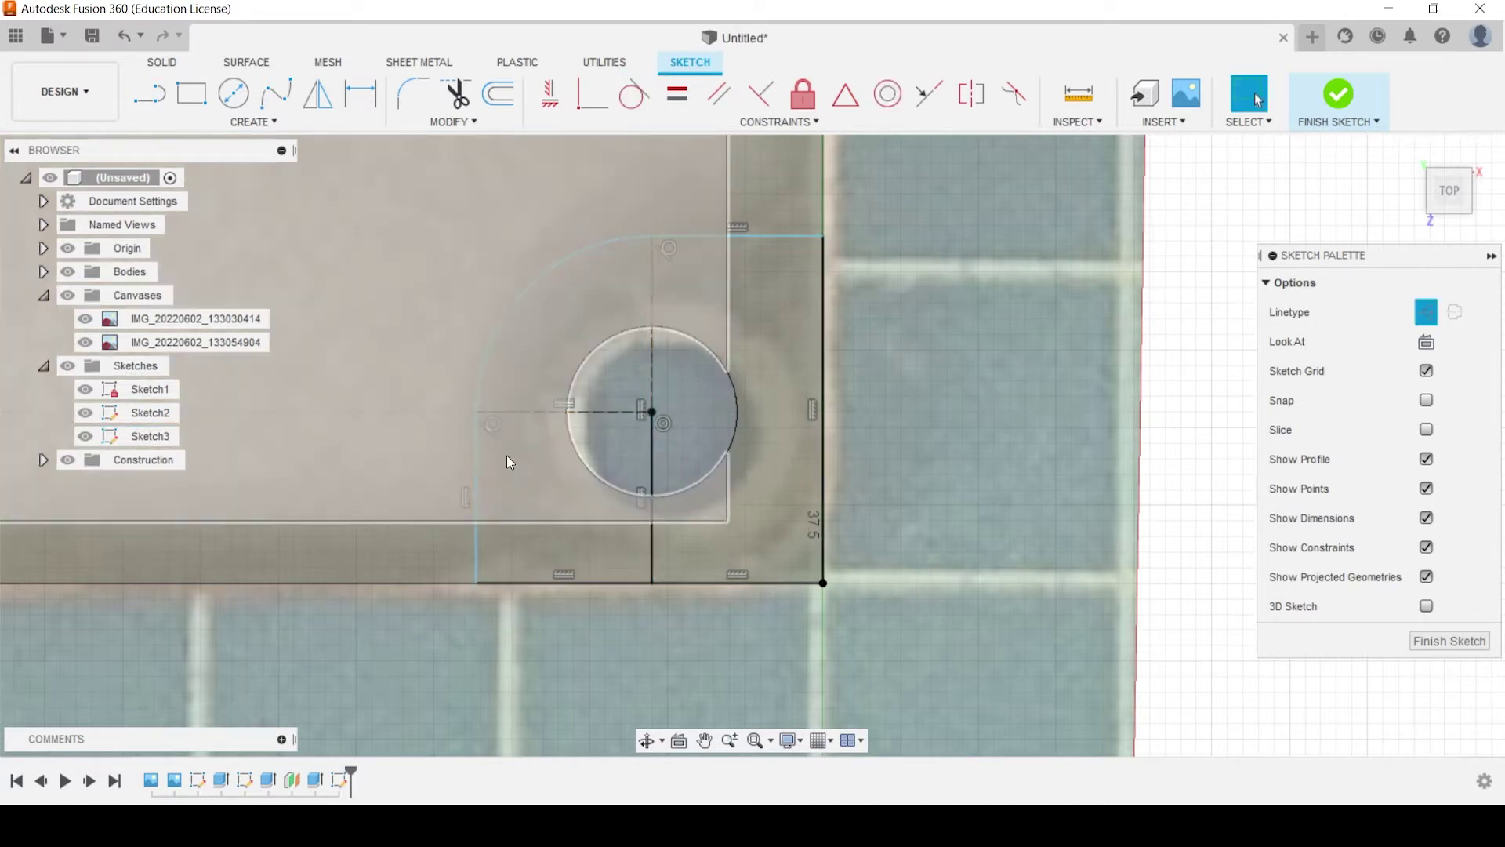
pyautogui.moveTo(498, 327)
pyautogui.mouseDown()
pyautogui.moveTo(466, 312)
pyautogui.moveTo(505, 317)
pyautogui.mouseUp()
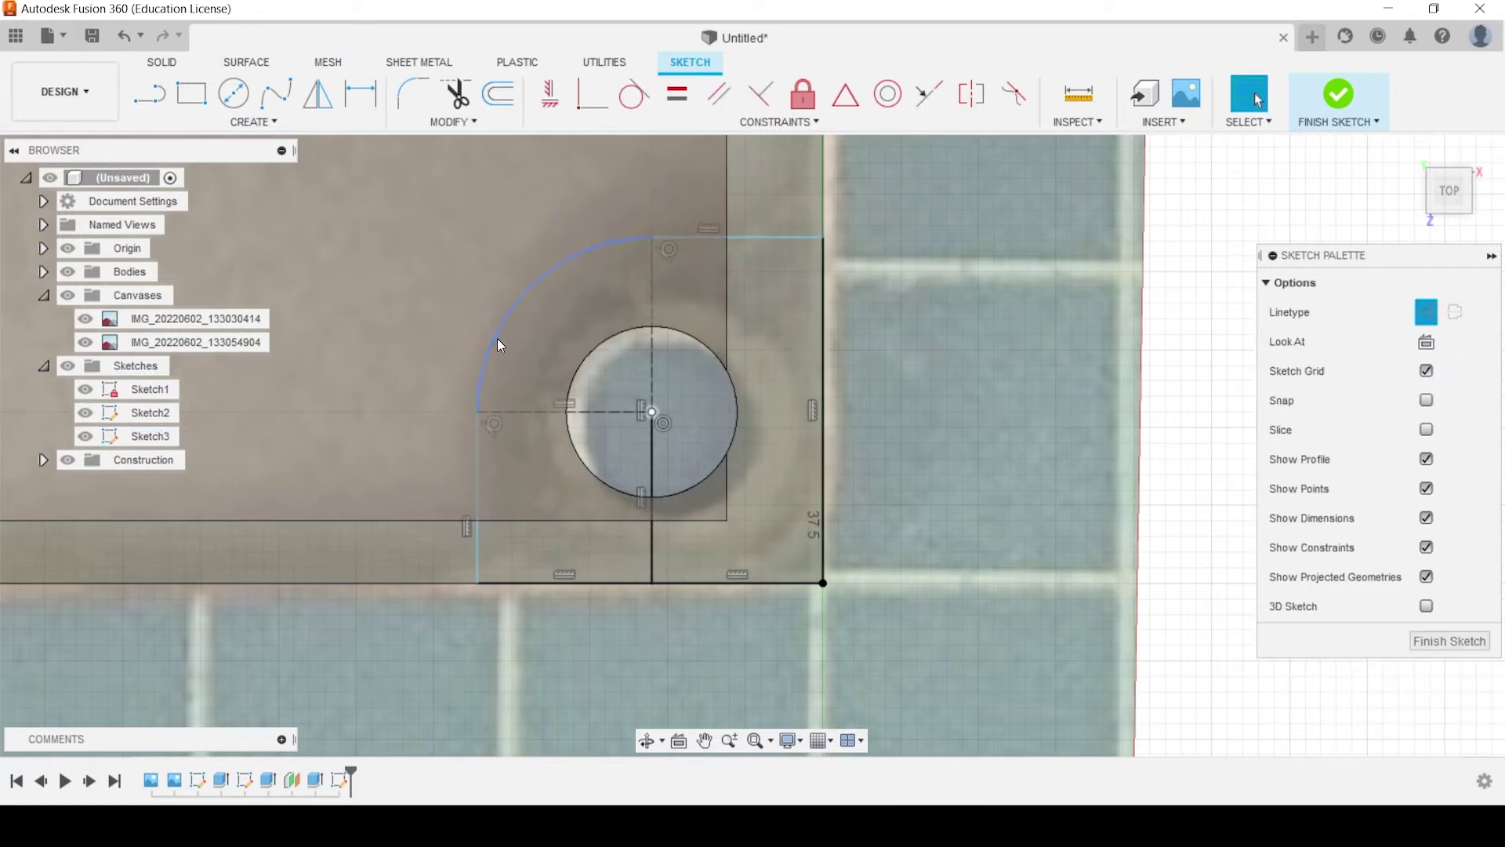
# Dimension the rounded corner arc to an 8 mm radius
pyautogui.press('d')
pyautogui.click(512, 310)
pyautogui.click(577, 387)
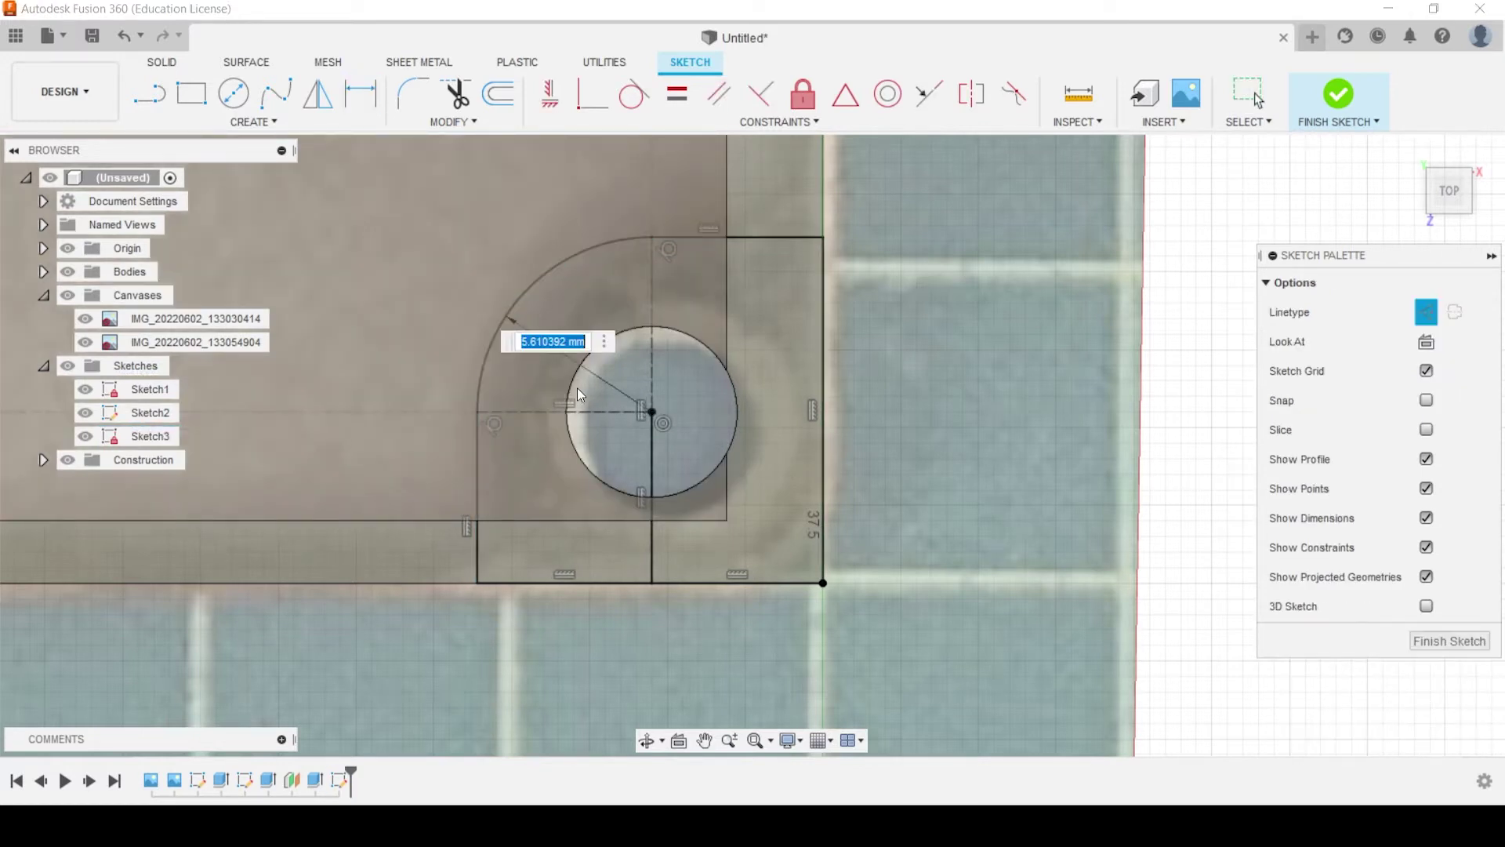
pyautogui.press('Return')
pyautogui.scroll(-2, 649, 398)
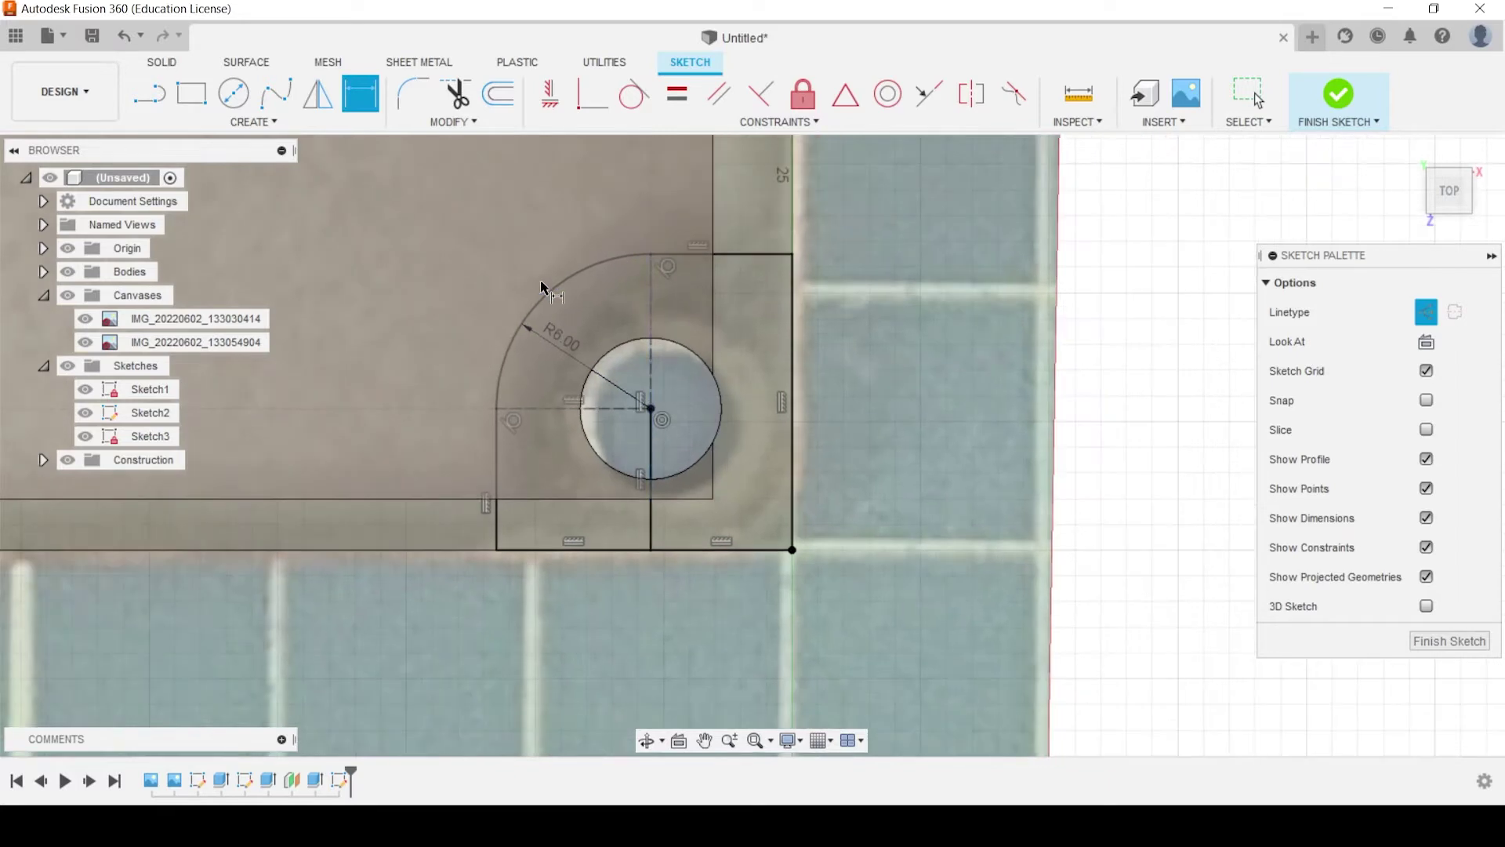
pyautogui.moveTo(915, 391); pyautogui.dragTo(761, 545, button='middle')
pyautogui.scroll(-4, 750, 518)
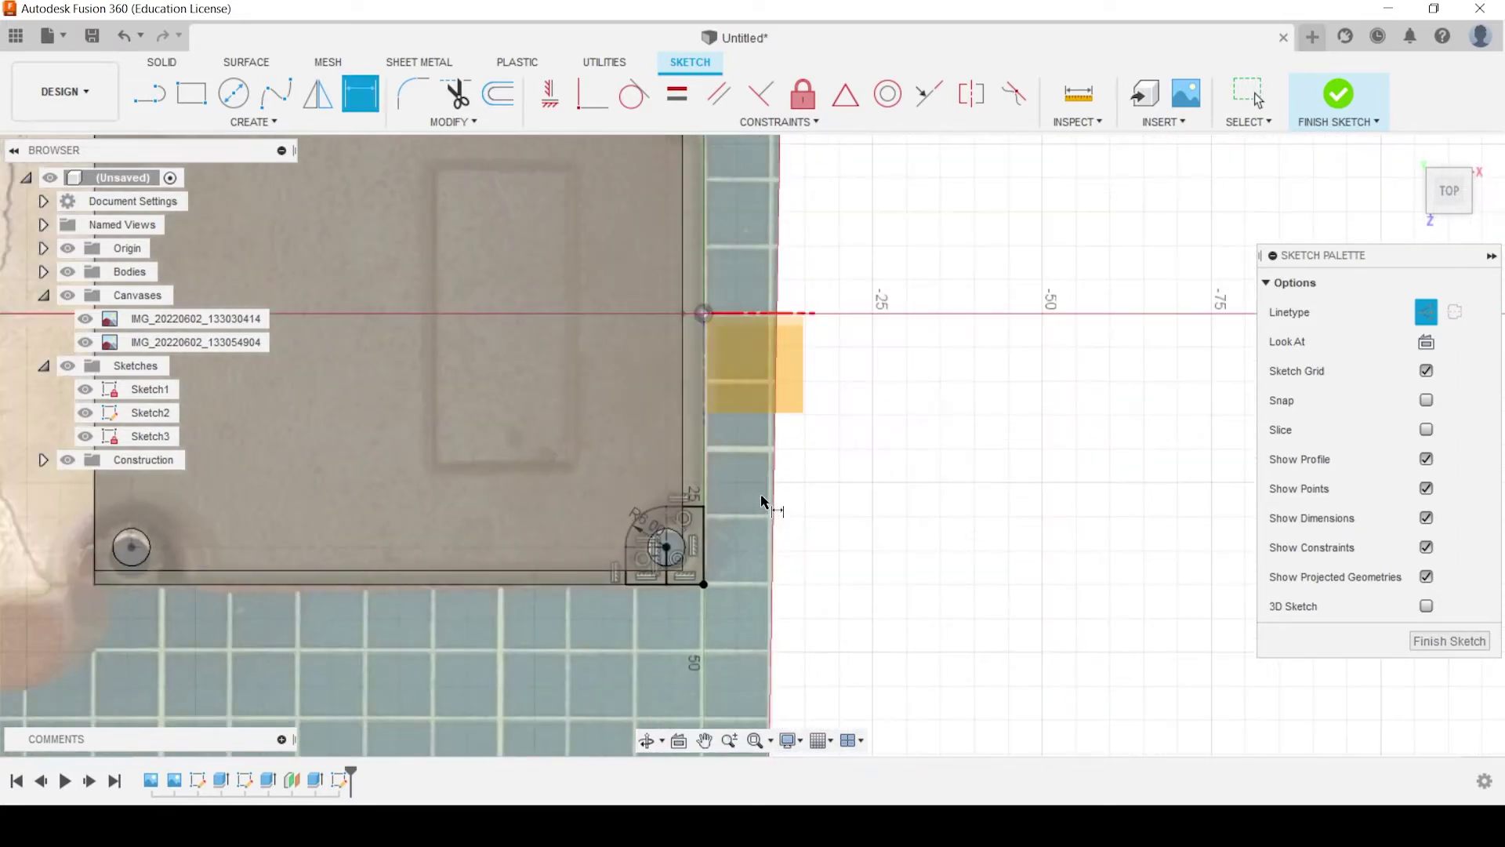
# Draw a horizontal mirror line from the sketch origin along the axis
pyautogui.moveTo(850, 325)
pyautogui.mouseDown(button='middle')
pyautogui.moveTo(817, 321)
pyautogui.moveTo(811, 294)
pyautogui.mouseUp(button='middle')
pyautogui.scroll(2, 679, 524)
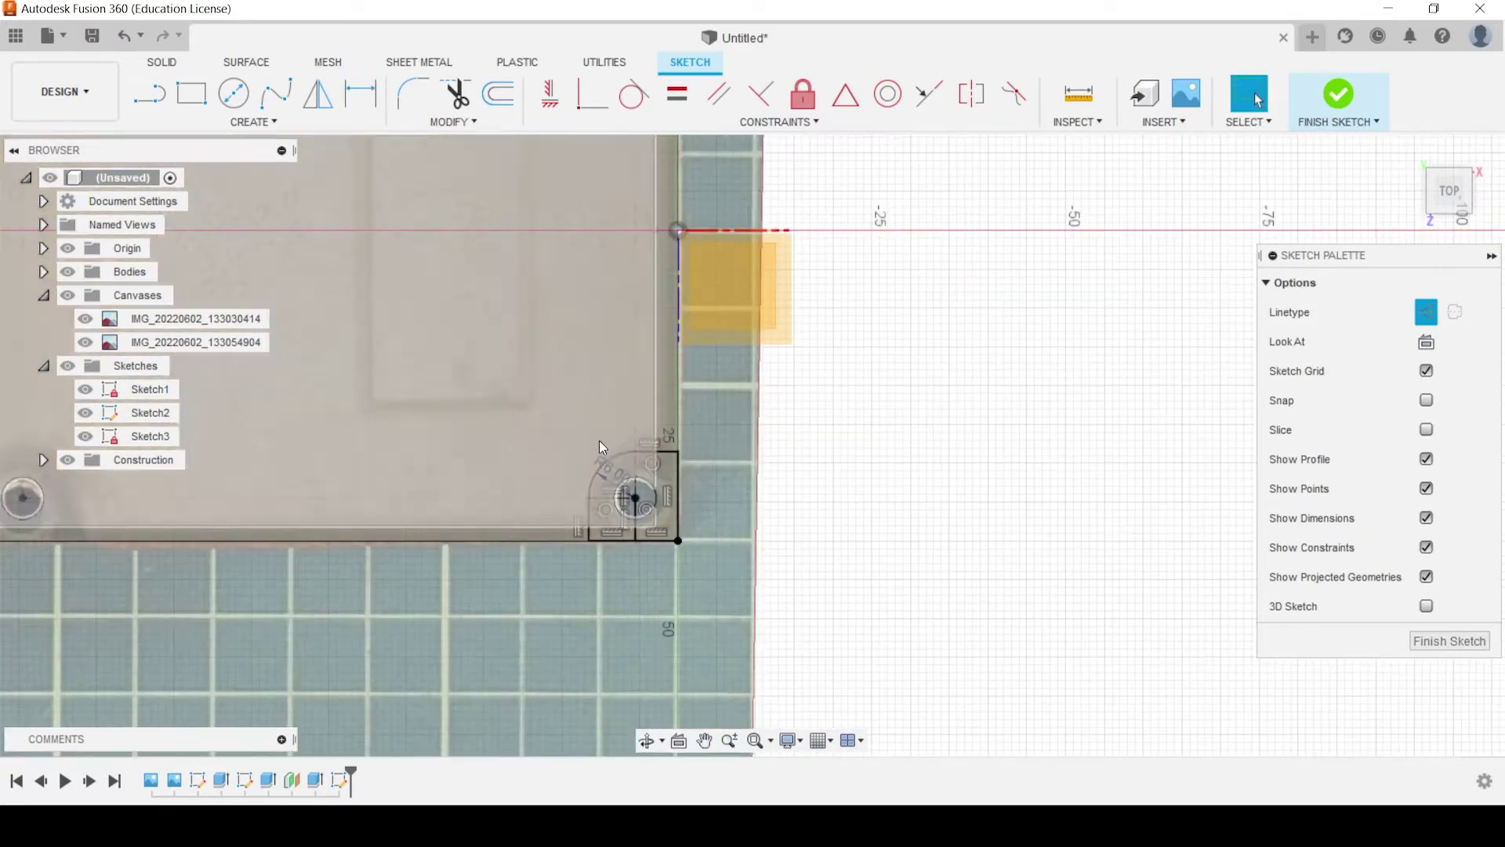
pyautogui.moveTo(946, 549); pyautogui.dragTo(888, 477, button='middle')
pyautogui.moveTo(430, 330); pyautogui.dragTo(867, 629)
pyautogui.click(870, 630)
pyautogui.moveTo(852, 392); pyautogui.dragTo(920, 560, button='middle')
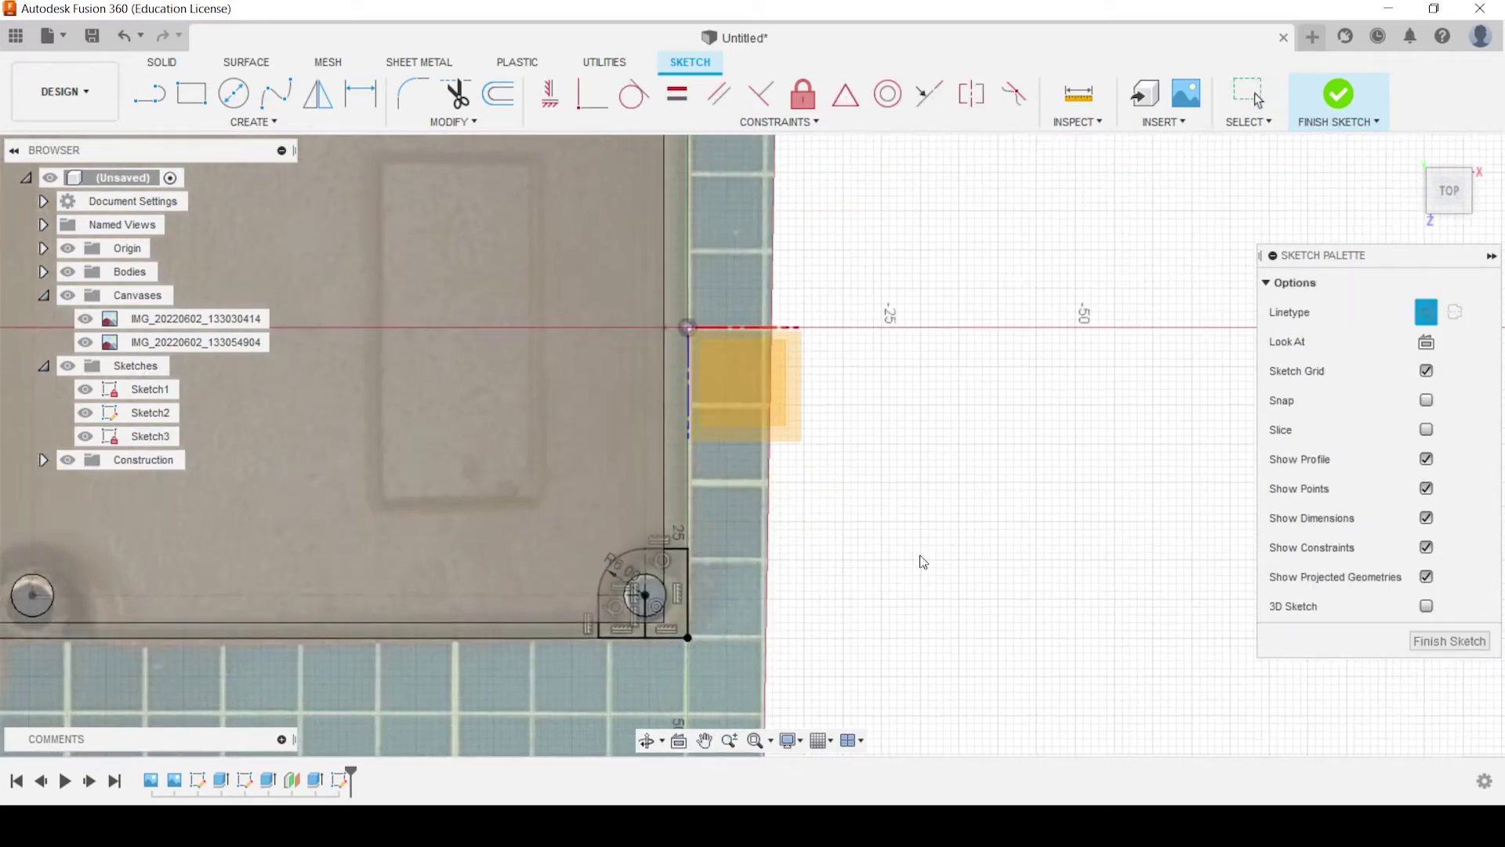
pyautogui.click(150, 94)
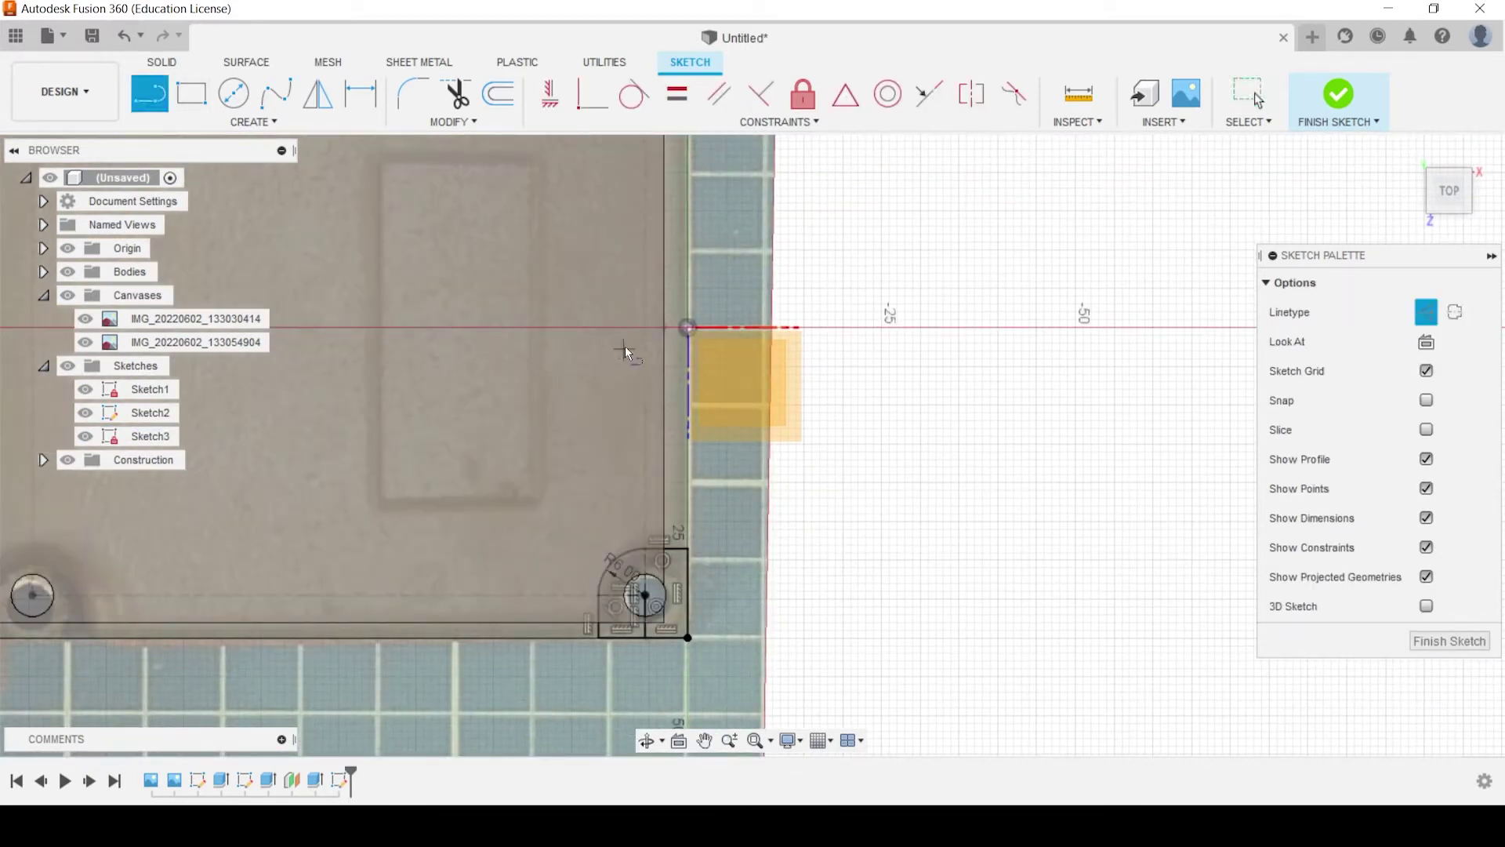
pyautogui.click(688, 327)
pyautogui.click(985, 327)
pyautogui.press('Escape')
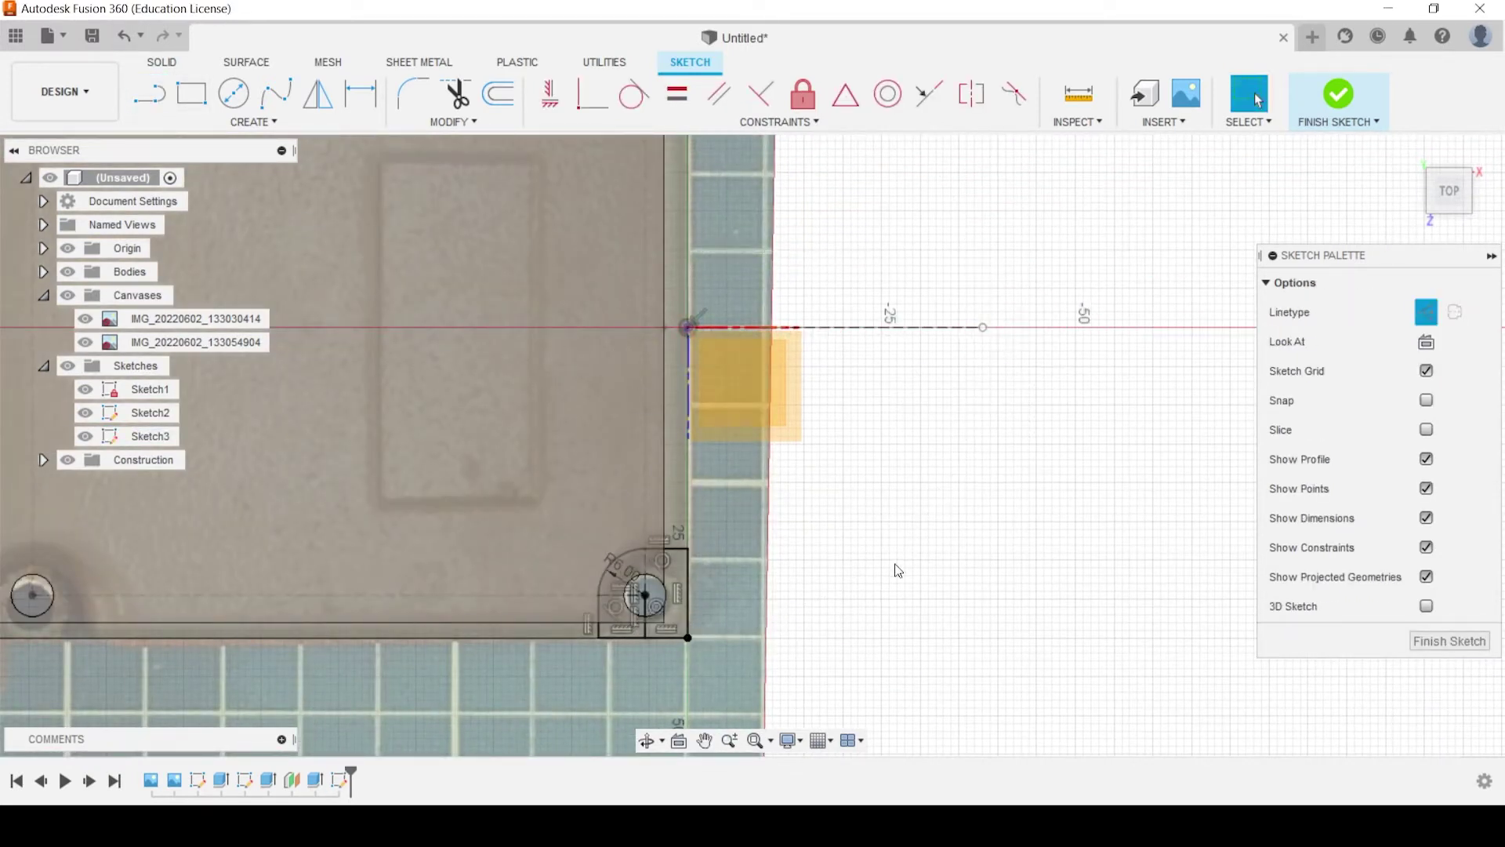
# Mirror the corner lug geometry across that line onto the opposite corner
pyautogui.moveTo(548, 512); pyautogui.dragTo(826, 697)
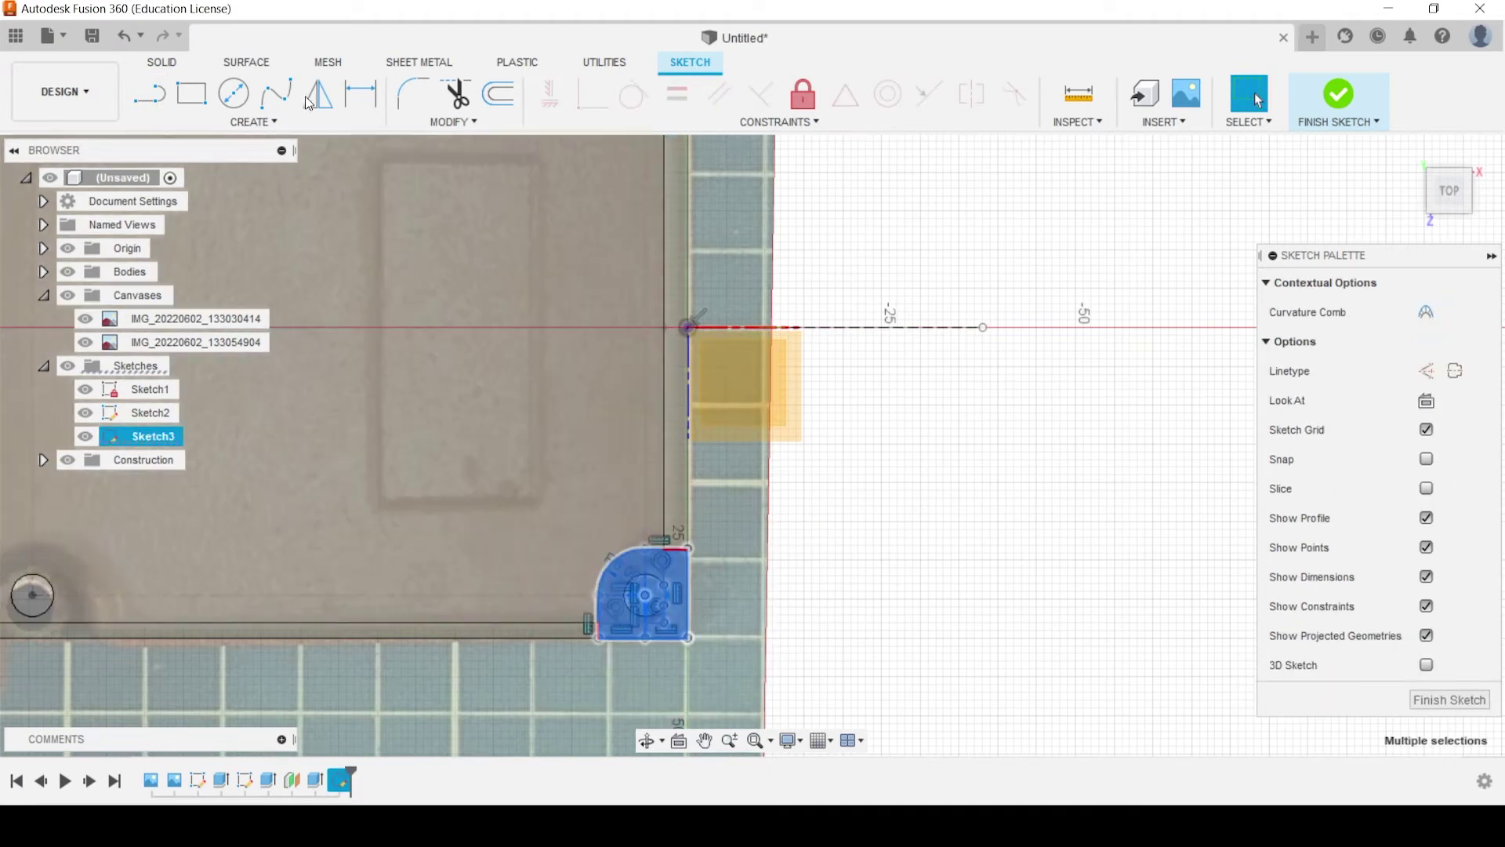
pyautogui.click(317, 101)
pyautogui.click(1360, 312)
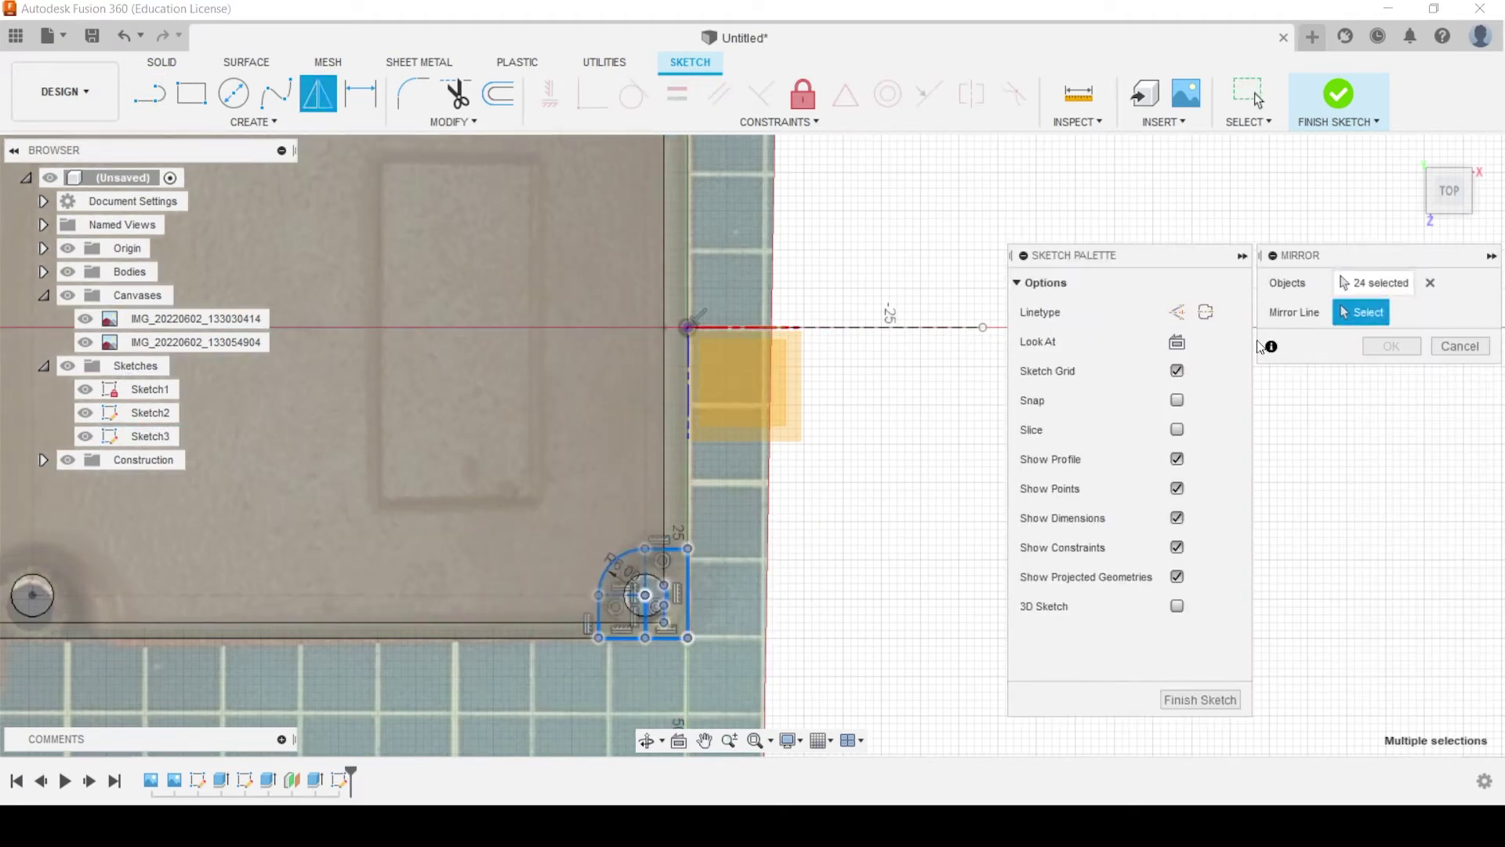
pyautogui.moveTo(824, 229); pyautogui.dragTo(816, 392, button='middle')
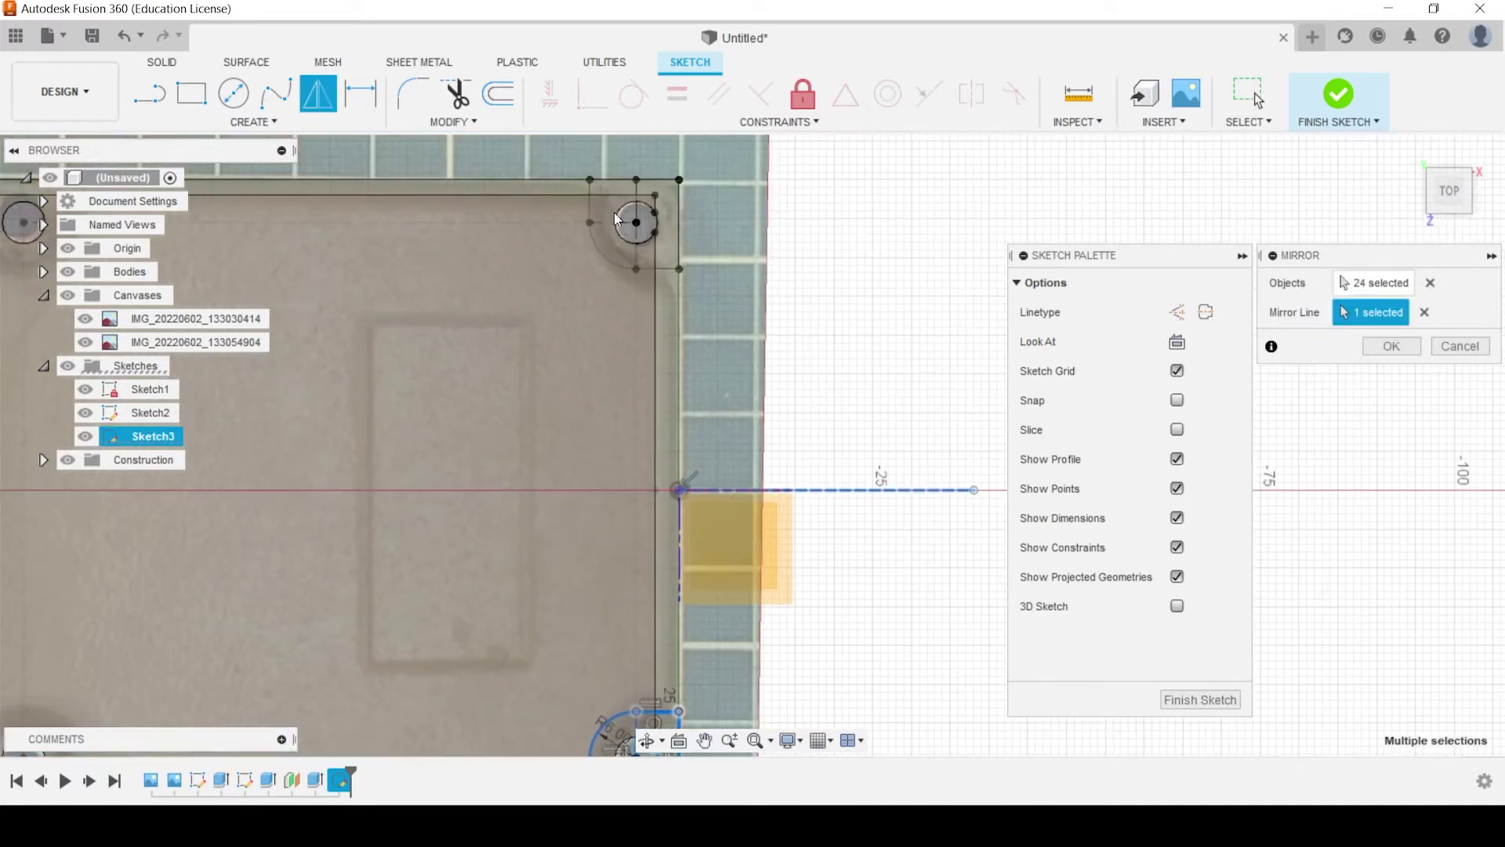
pyautogui.click(1391, 347)
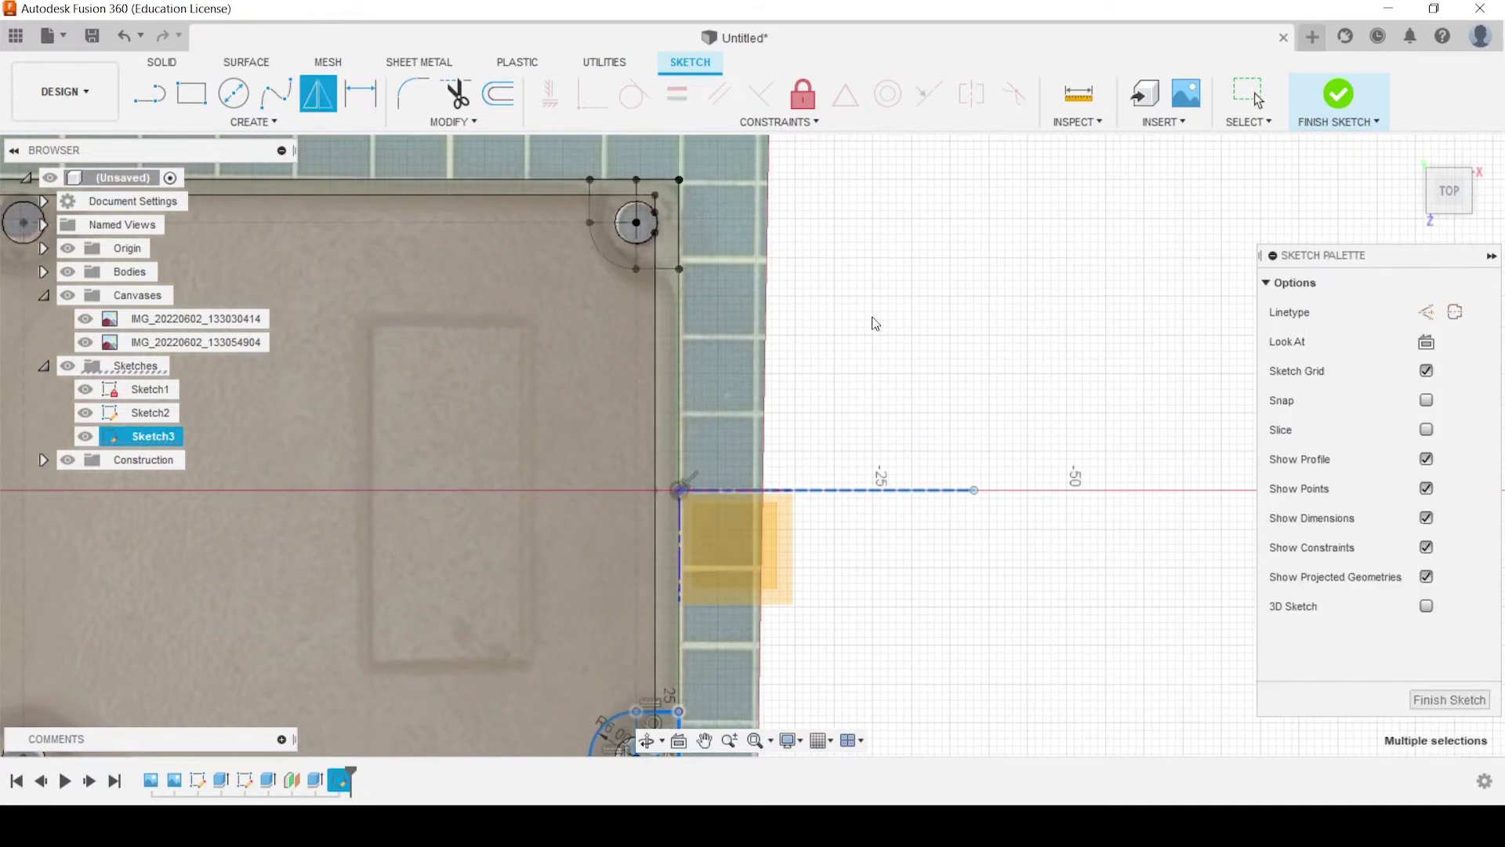
pyautogui.moveTo(702, 281); pyautogui.dragTo(702, 333, button='middle')
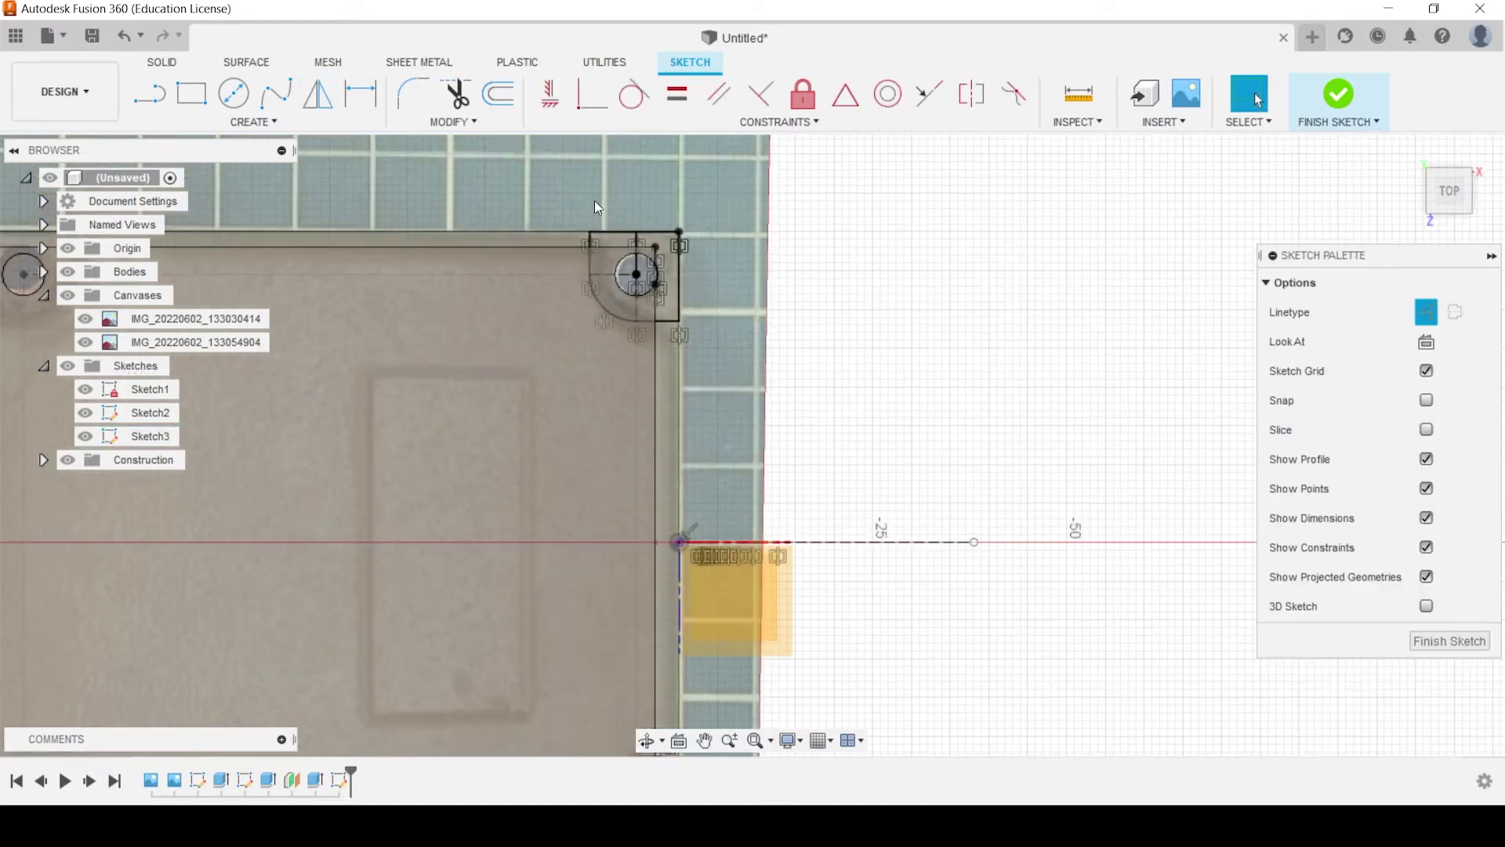
pyautogui.scroll(5, 707, 269)
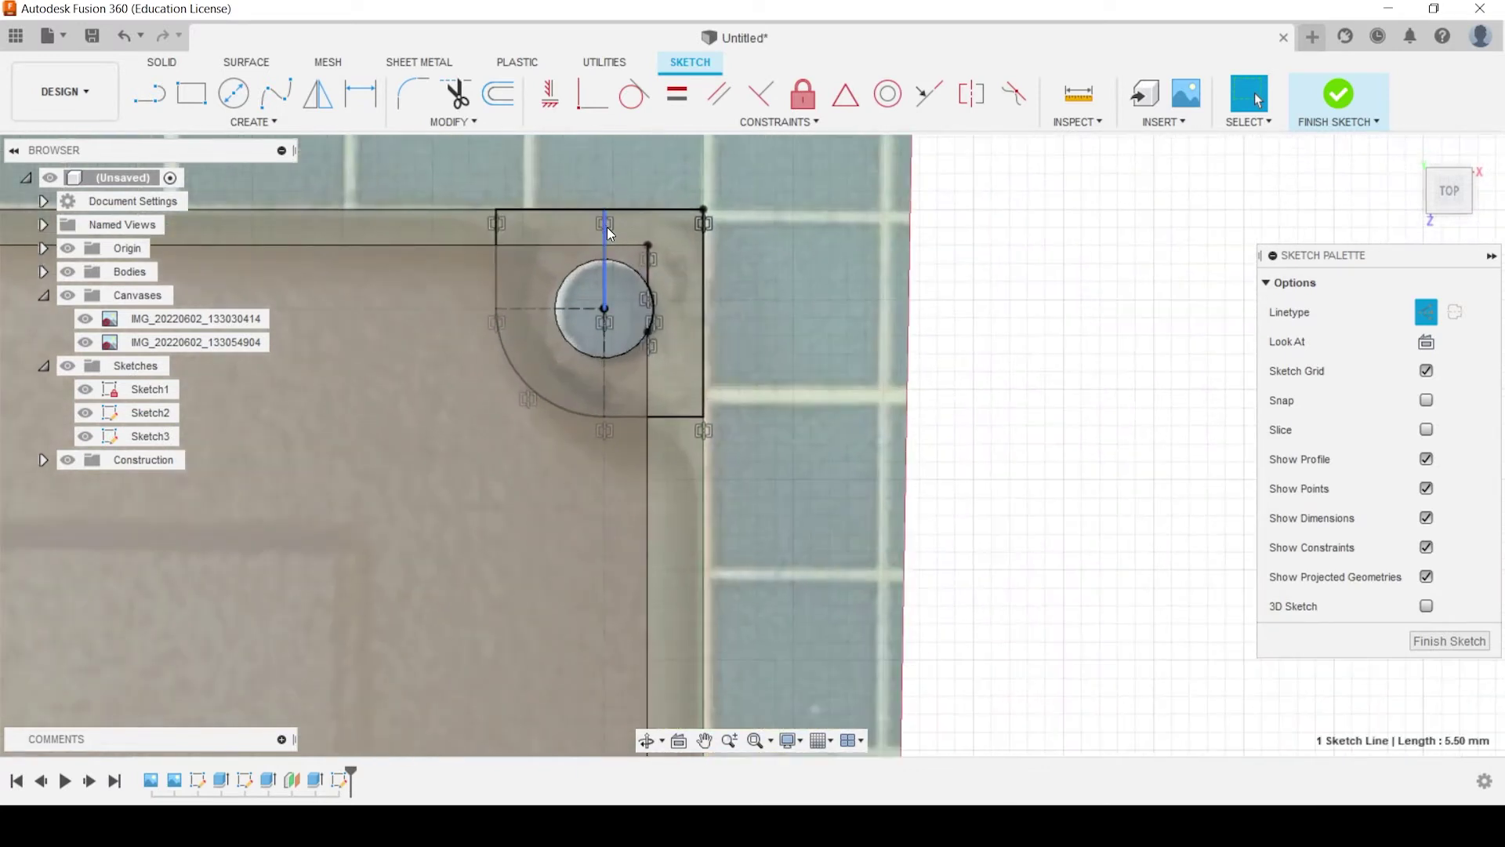
# Turn the two short outer edge lines into construction lines
pyautogui.click(608, 227)
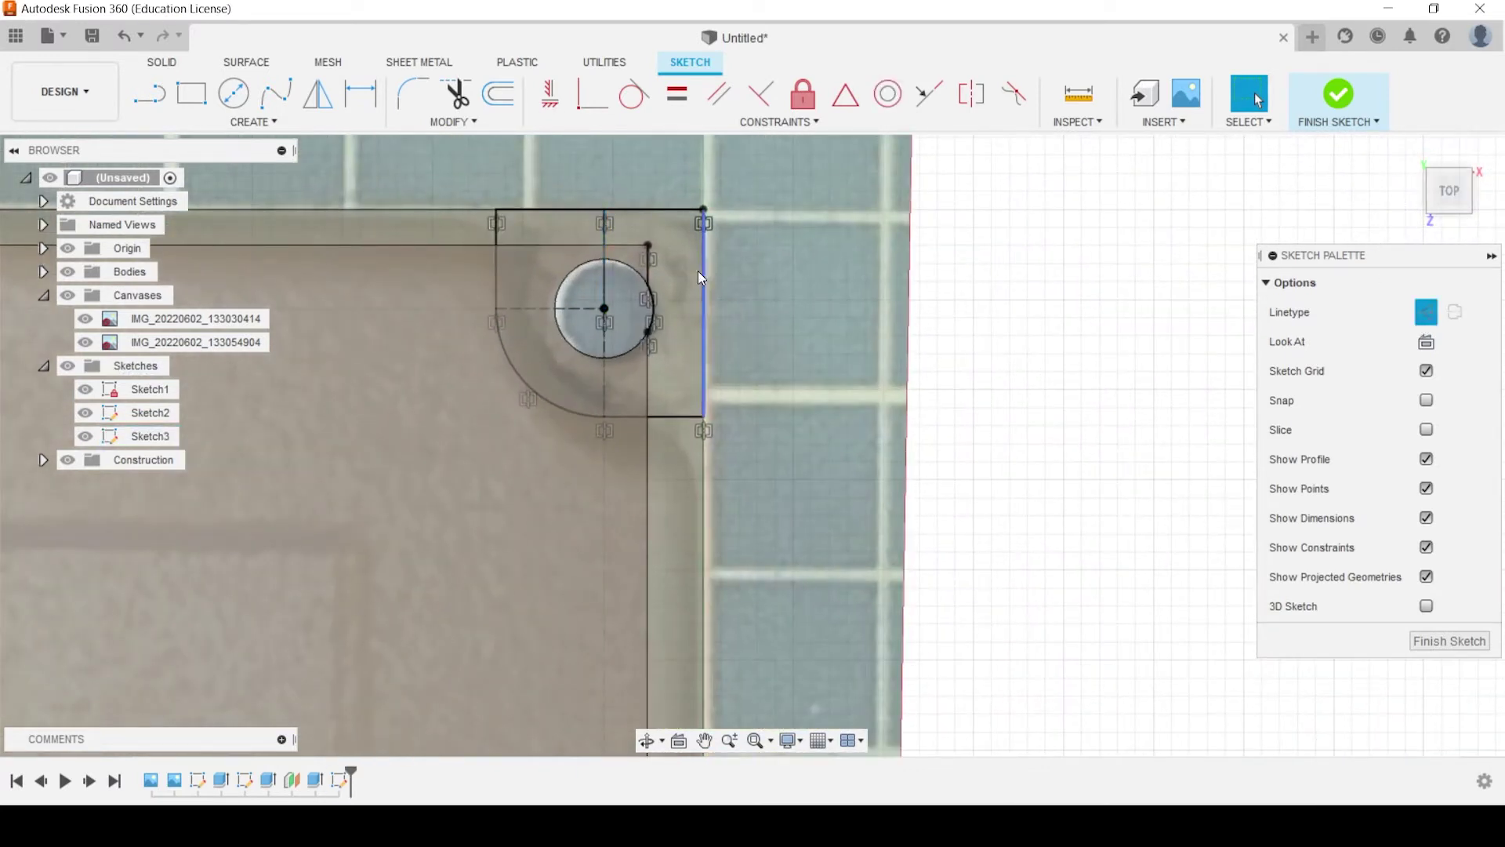
pyautogui.moveTo(628, 160); pyautogui.dragTo(700, 337)
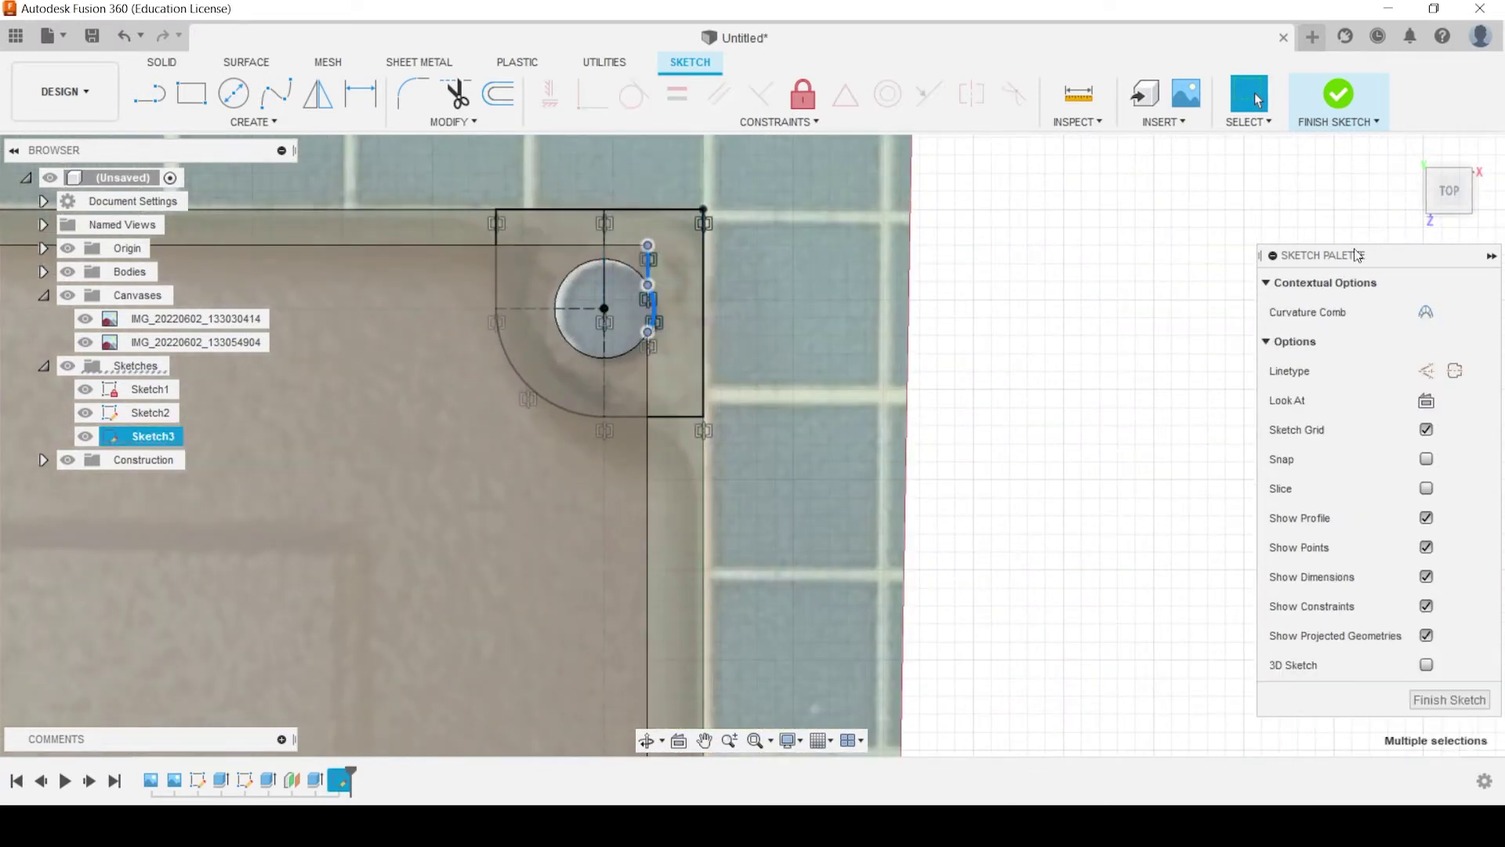
pyautogui.click(1428, 370)
pyautogui.click(754, 244)
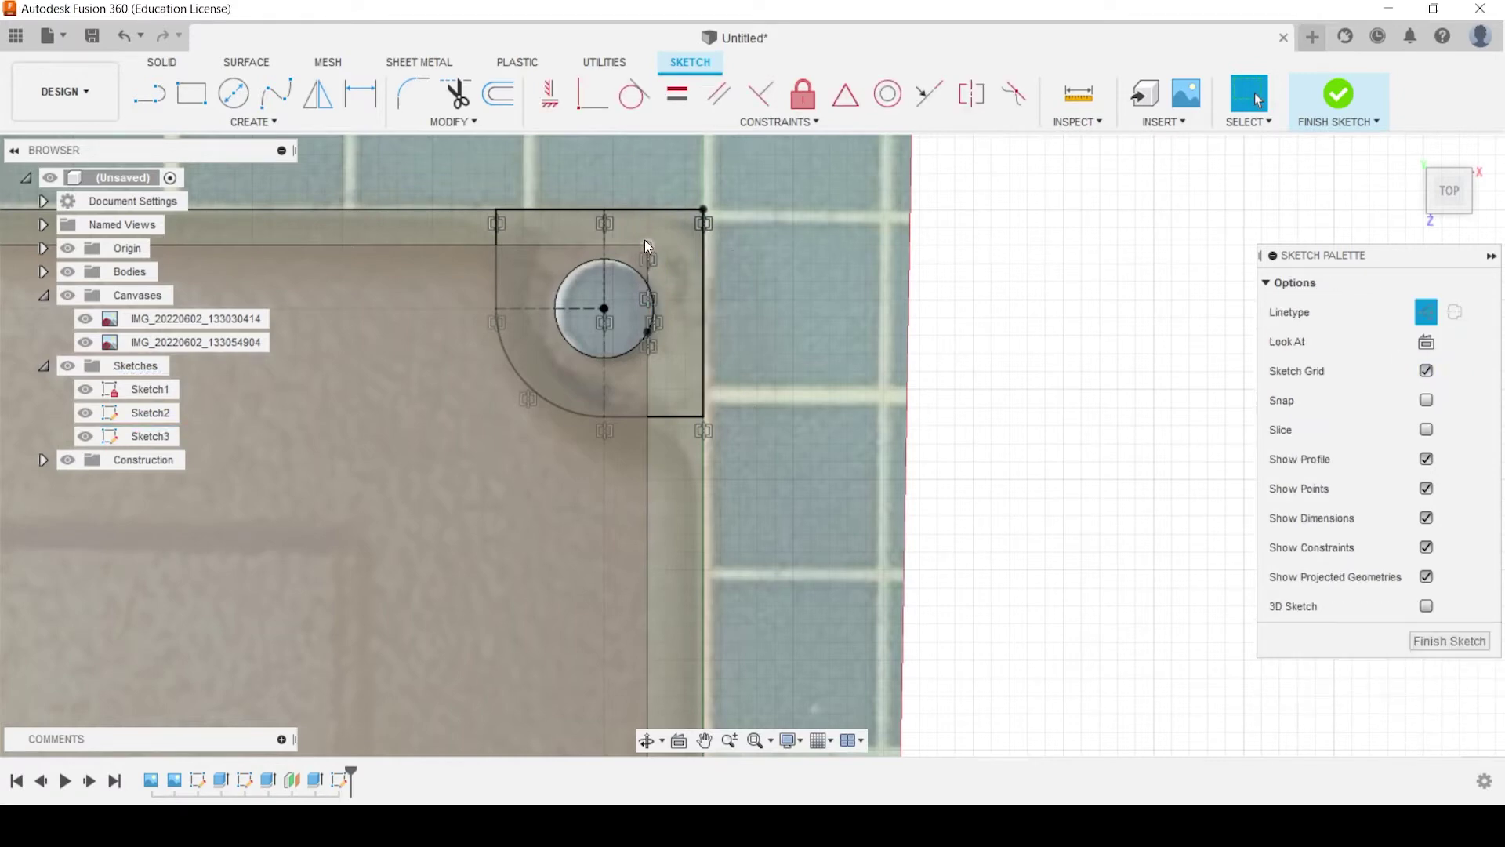
pyautogui.scroll(4, 646, 245)
pyautogui.scroll(-8, 627, 431)
pyautogui.moveTo(763, 506); pyautogui.dragTo(768, 155, button='middle')
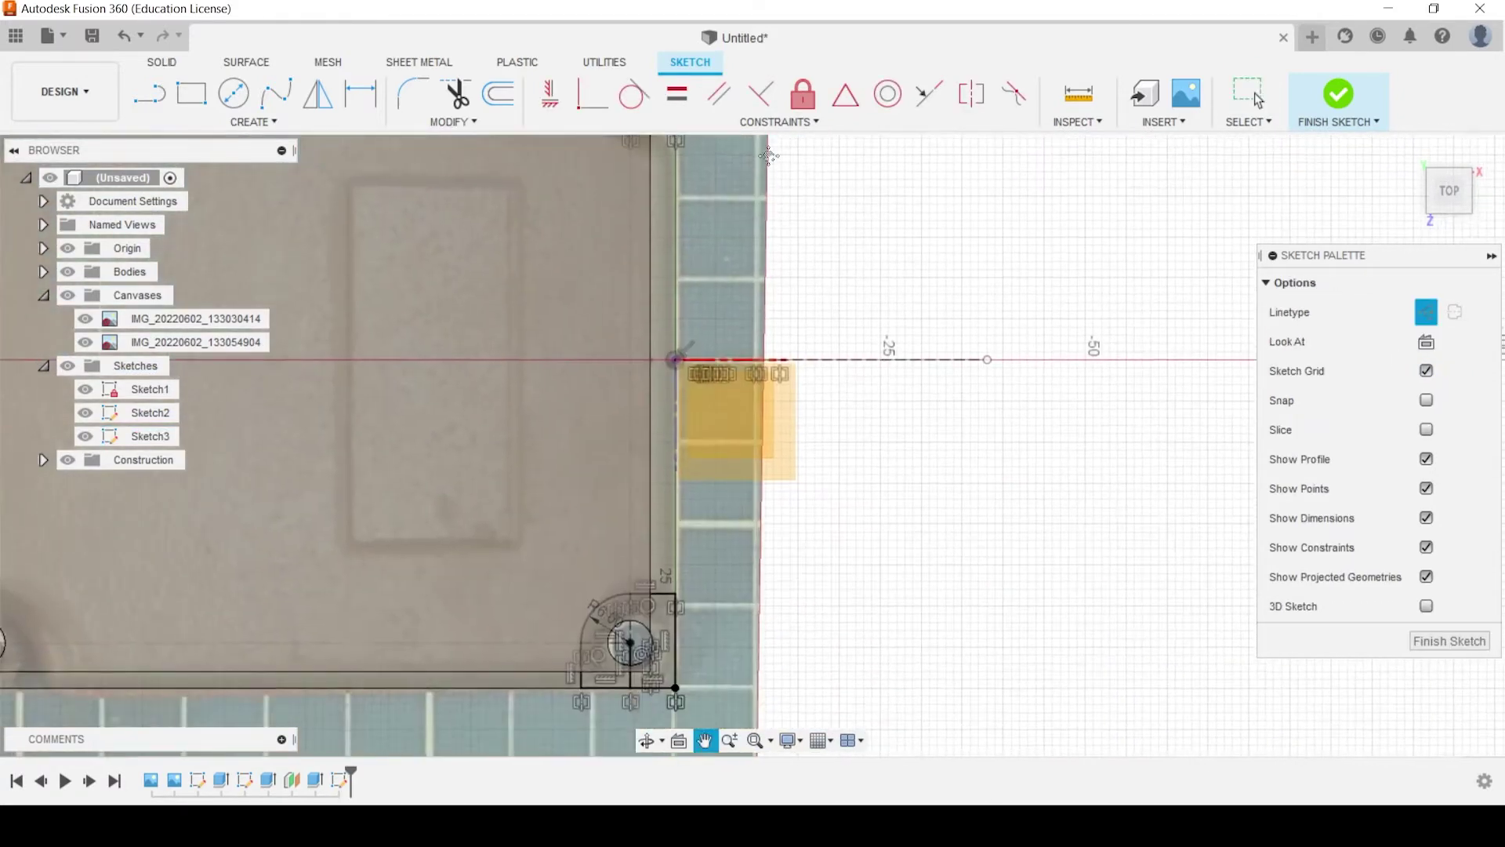
pyautogui.scroll(-1, 821, 431)
pyautogui.moveTo(808, 446); pyautogui.dragTo(628, 451, button='middle')
pyautogui.scroll(-1, 730, 523)
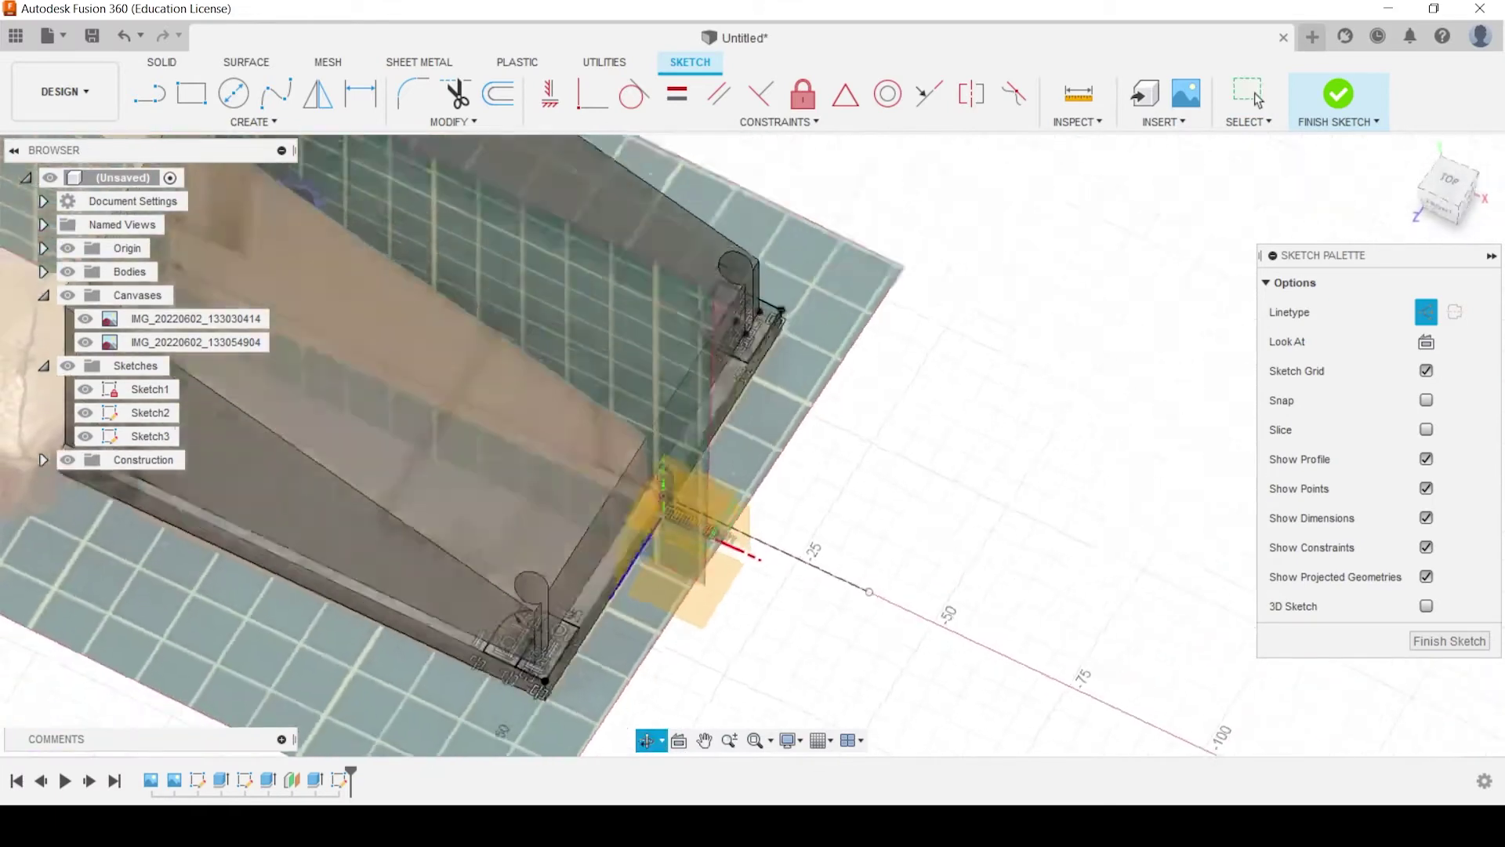
pyautogui.keyDown('shift'); pyautogui.moveTo(698, 523); pyautogui.dragTo(742, 394, button='middle'); pyautogui.keyUp('shift')
# Start an extrusion and select the four corner lug profiles
pyautogui.press('e')
pyautogui.scroll(4, 518, 535)
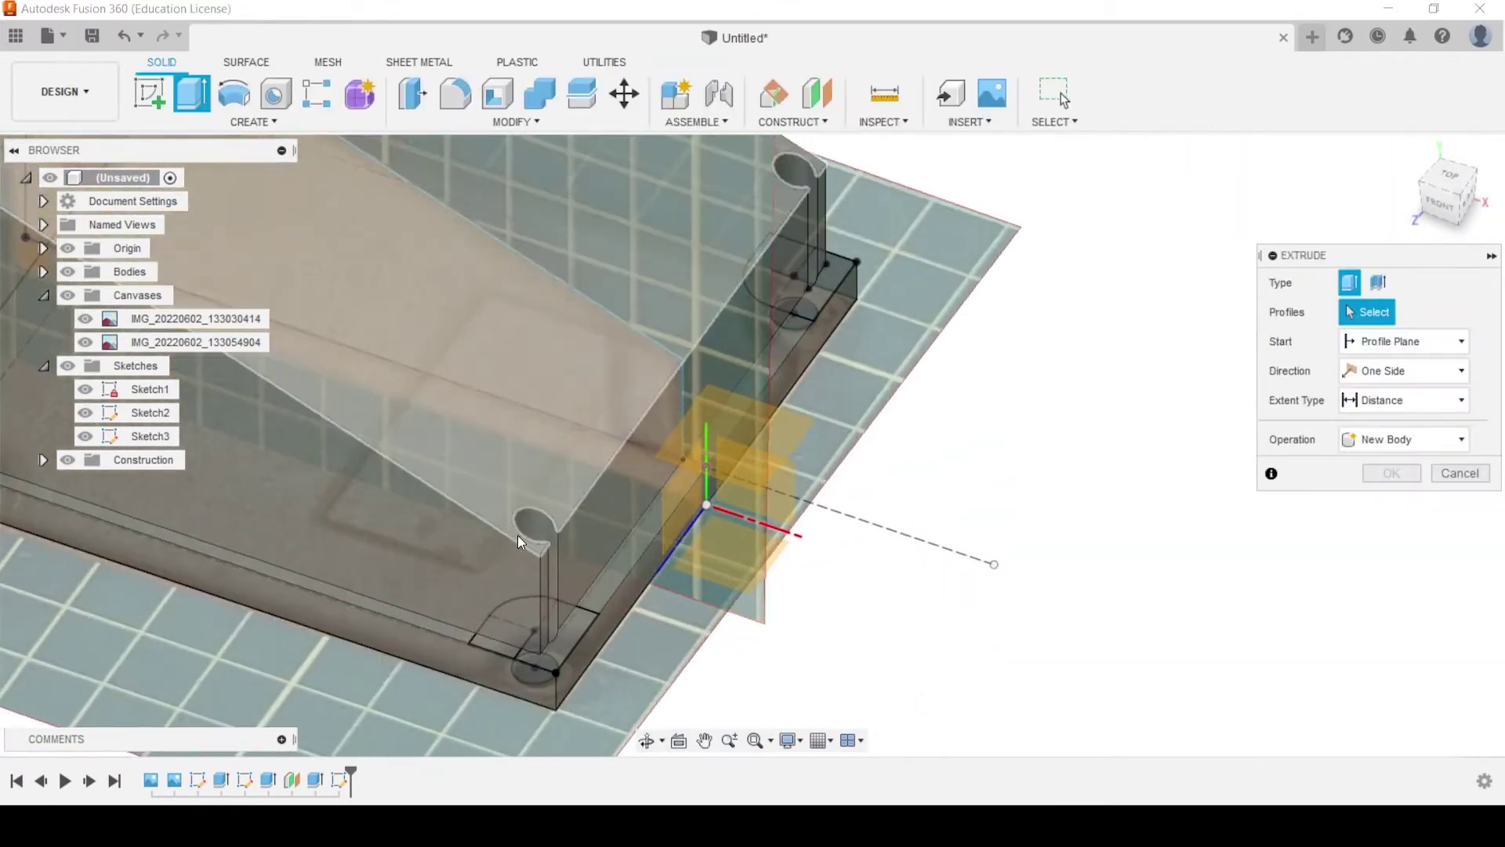
pyautogui.scroll(1, 494, 628)
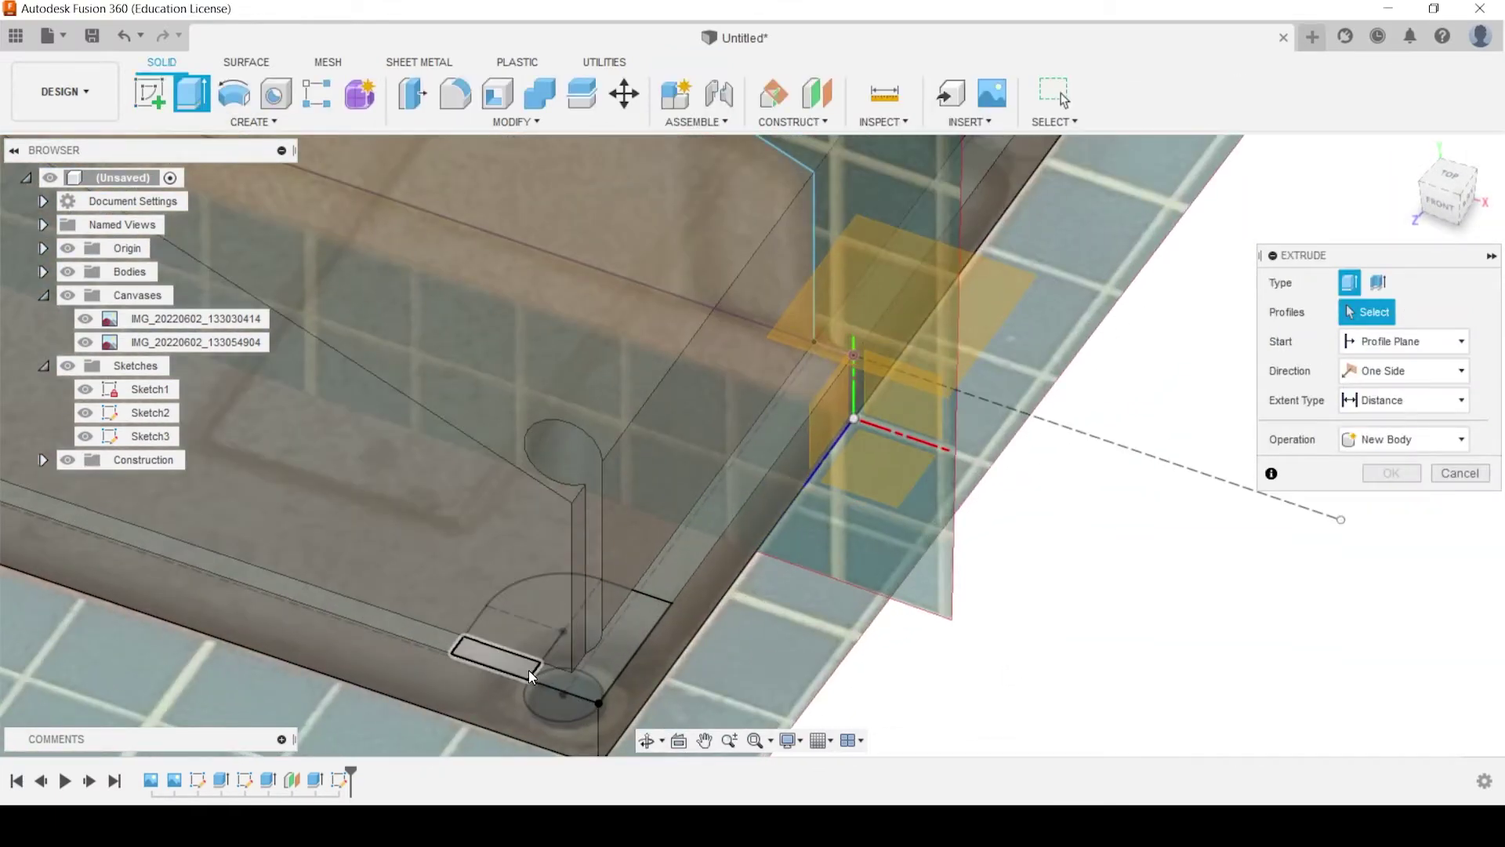
pyautogui.click(528, 669)
pyautogui.click(534, 645)
pyautogui.click(571, 684)
pyautogui.moveTo(783, 337); pyautogui.dragTo(627, 580, button='middle')
pyautogui.click(869, 331)
pyautogui.scroll(-3, 869, 314)
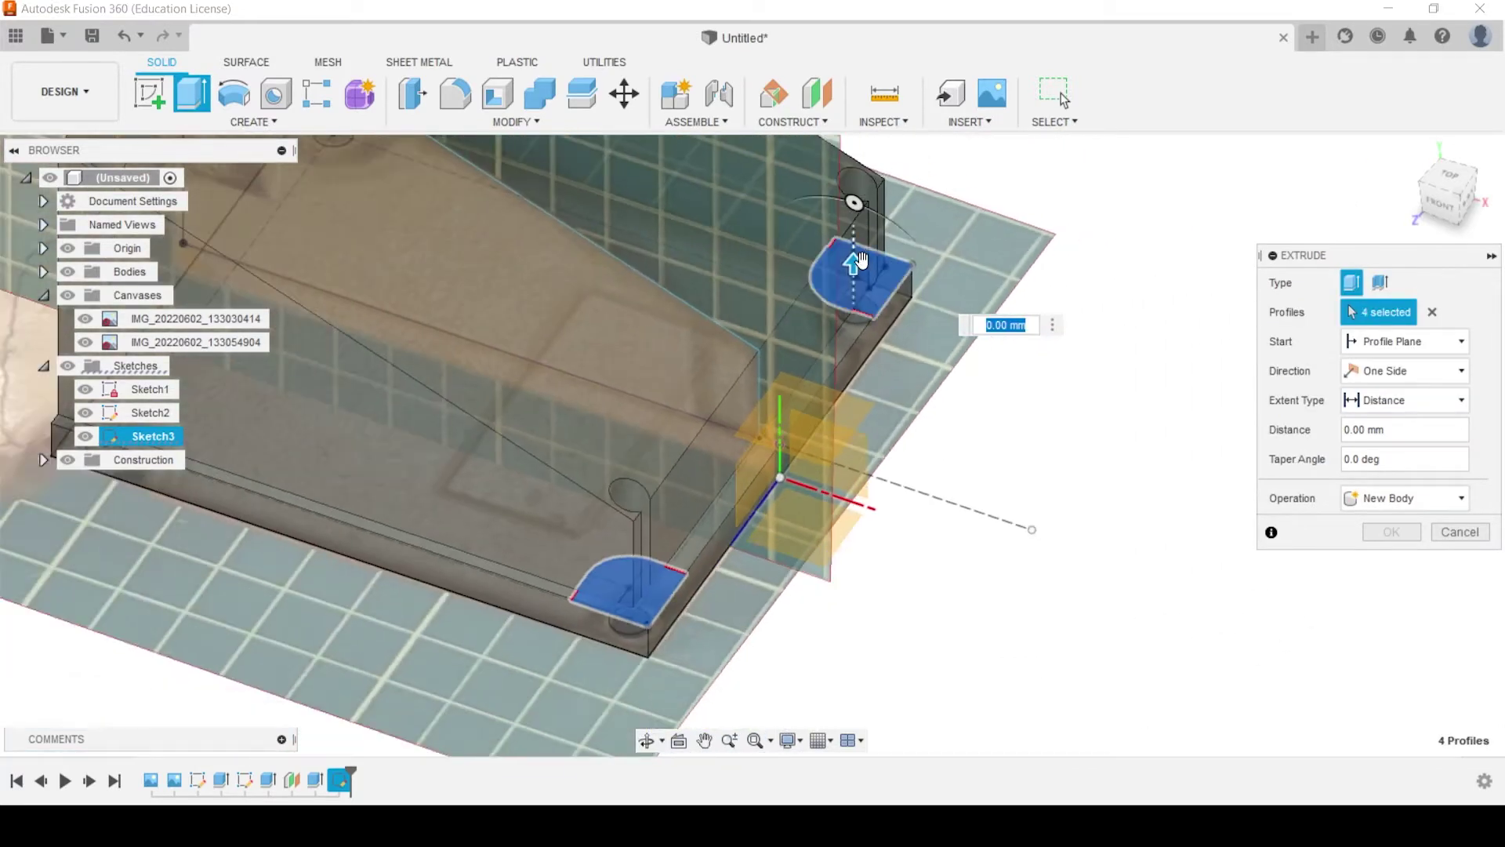
# Cut the profiles through the housing with extent set to All
pyautogui.moveTo(856, 255); pyautogui.dragTo(893, 73)
pyautogui.scroll(-3, 739, 448)
pyautogui.scroll(1, 738, 448)
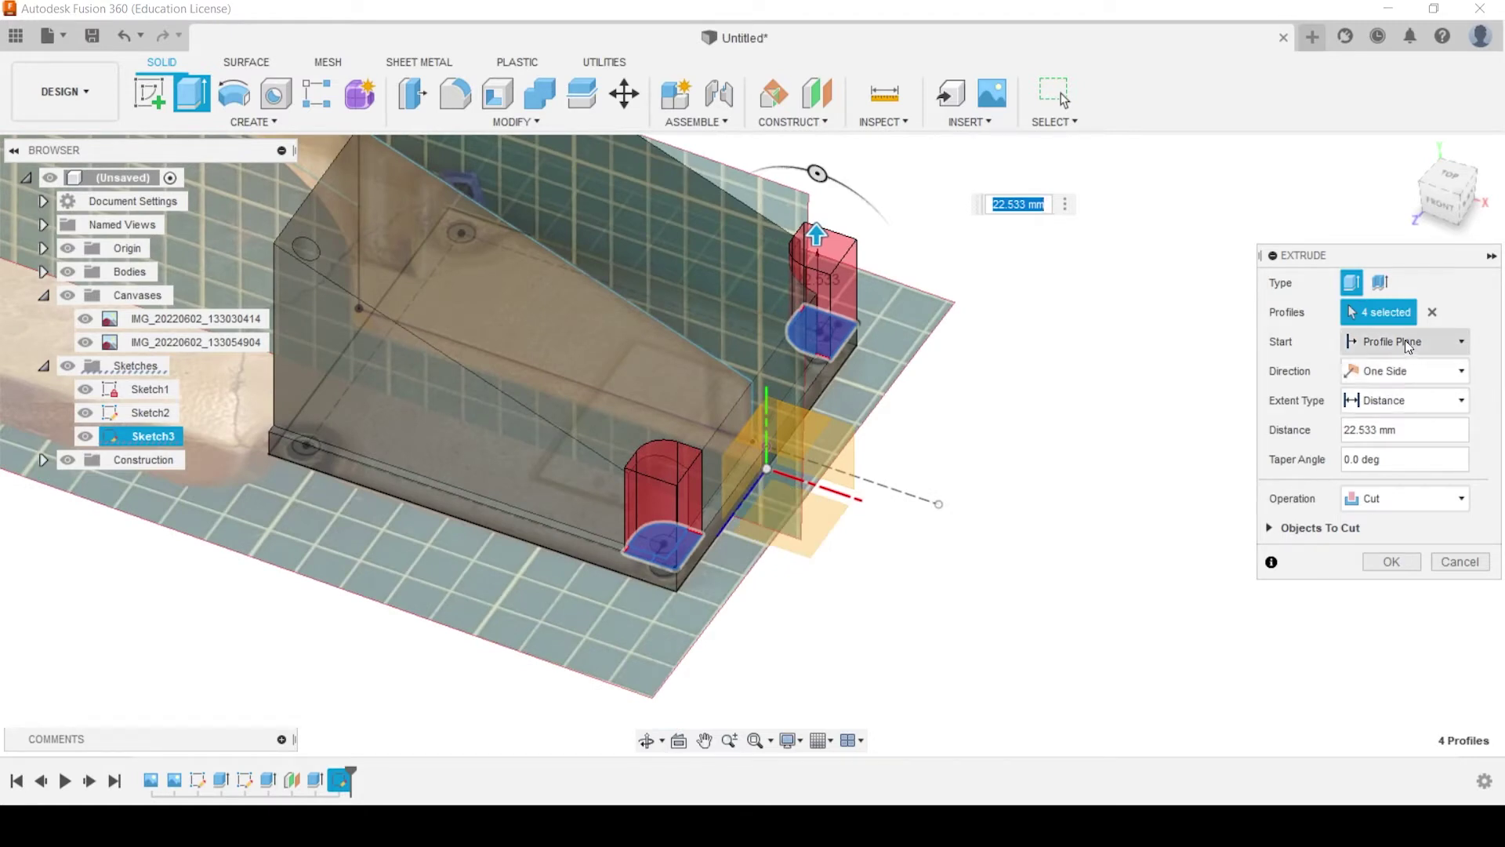
pyautogui.click(1407, 400)
pyautogui.click(1380, 472)
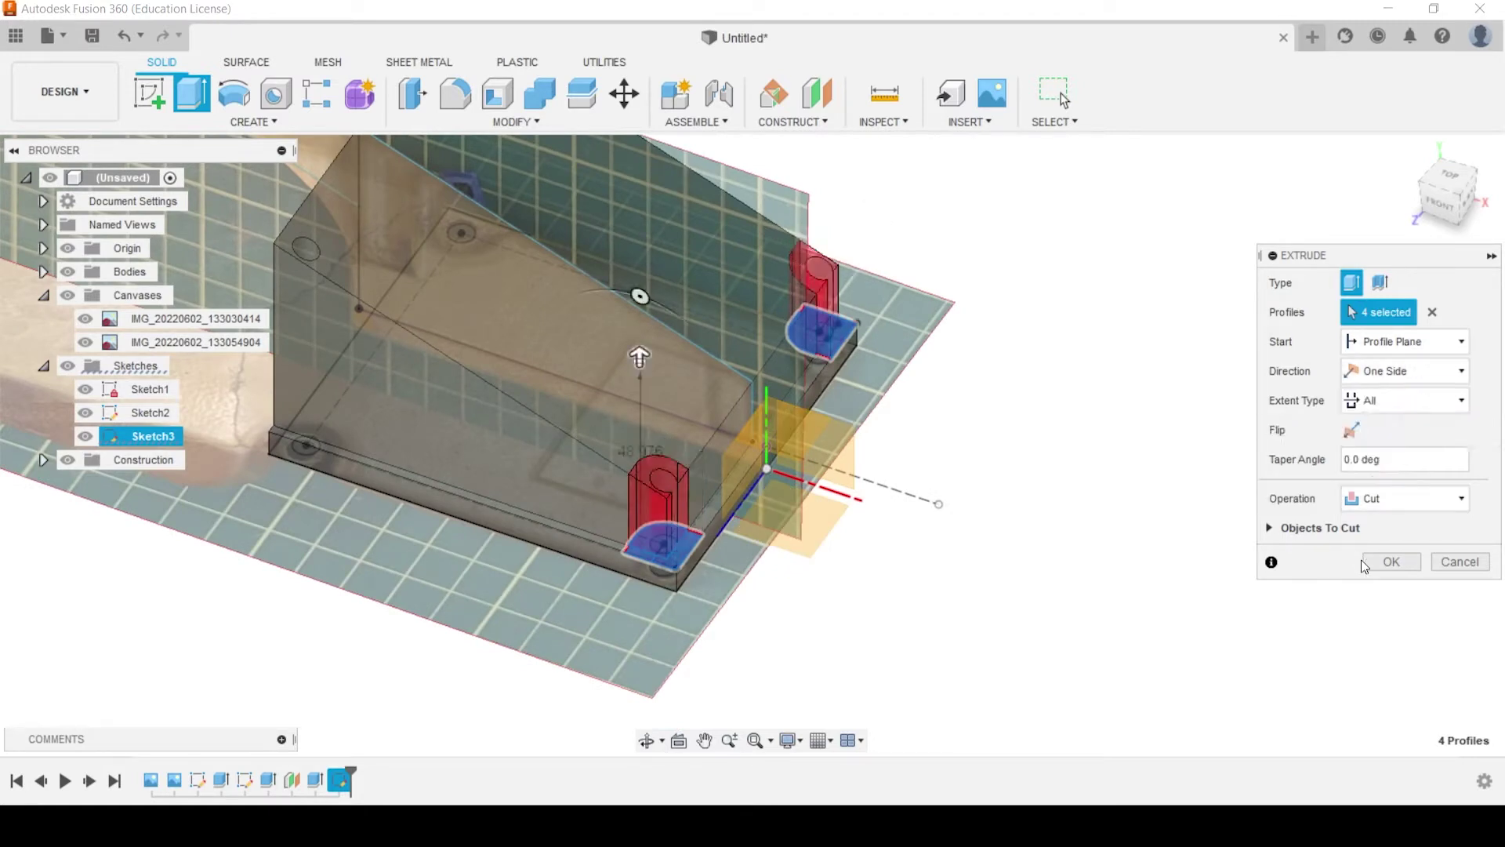
pyautogui.click(1394, 561)
pyautogui.moveTo(682, 517)
pyautogui.mouseDown(button='middle')
pyautogui.moveTo(690, 539)
pyautogui.moveTo(540, 507)
pyautogui.moveTo(676, 494)
pyautogui.mouseUp(button='middle')
pyautogui.moveTo(837, 496); pyautogui.dragTo(1119, 463, button='middle')
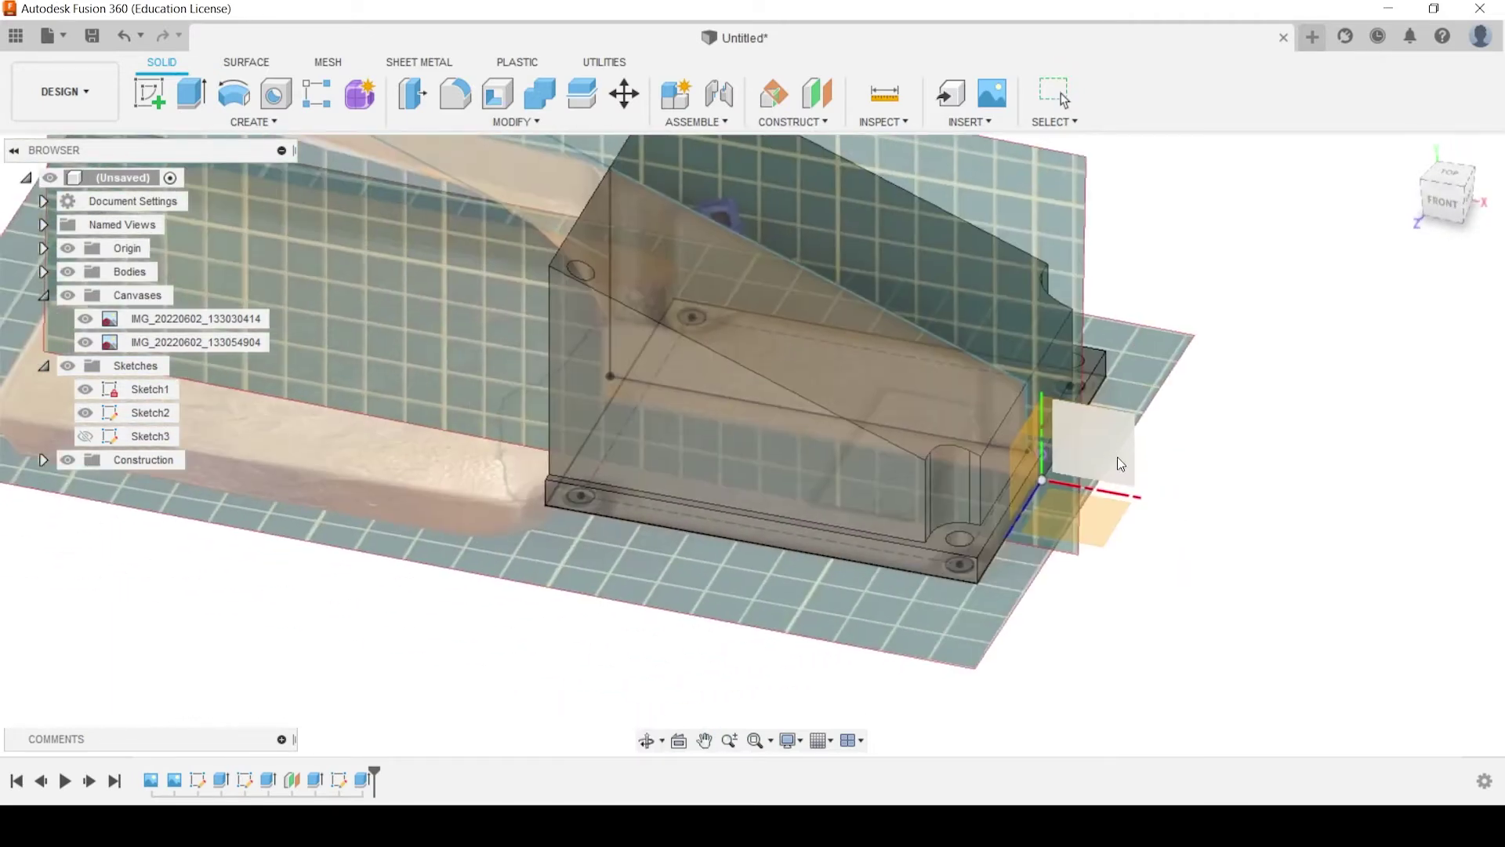
# Start a new sketch and draw a 12 mm circle on the corner hole
pyautogui.click(149, 91)
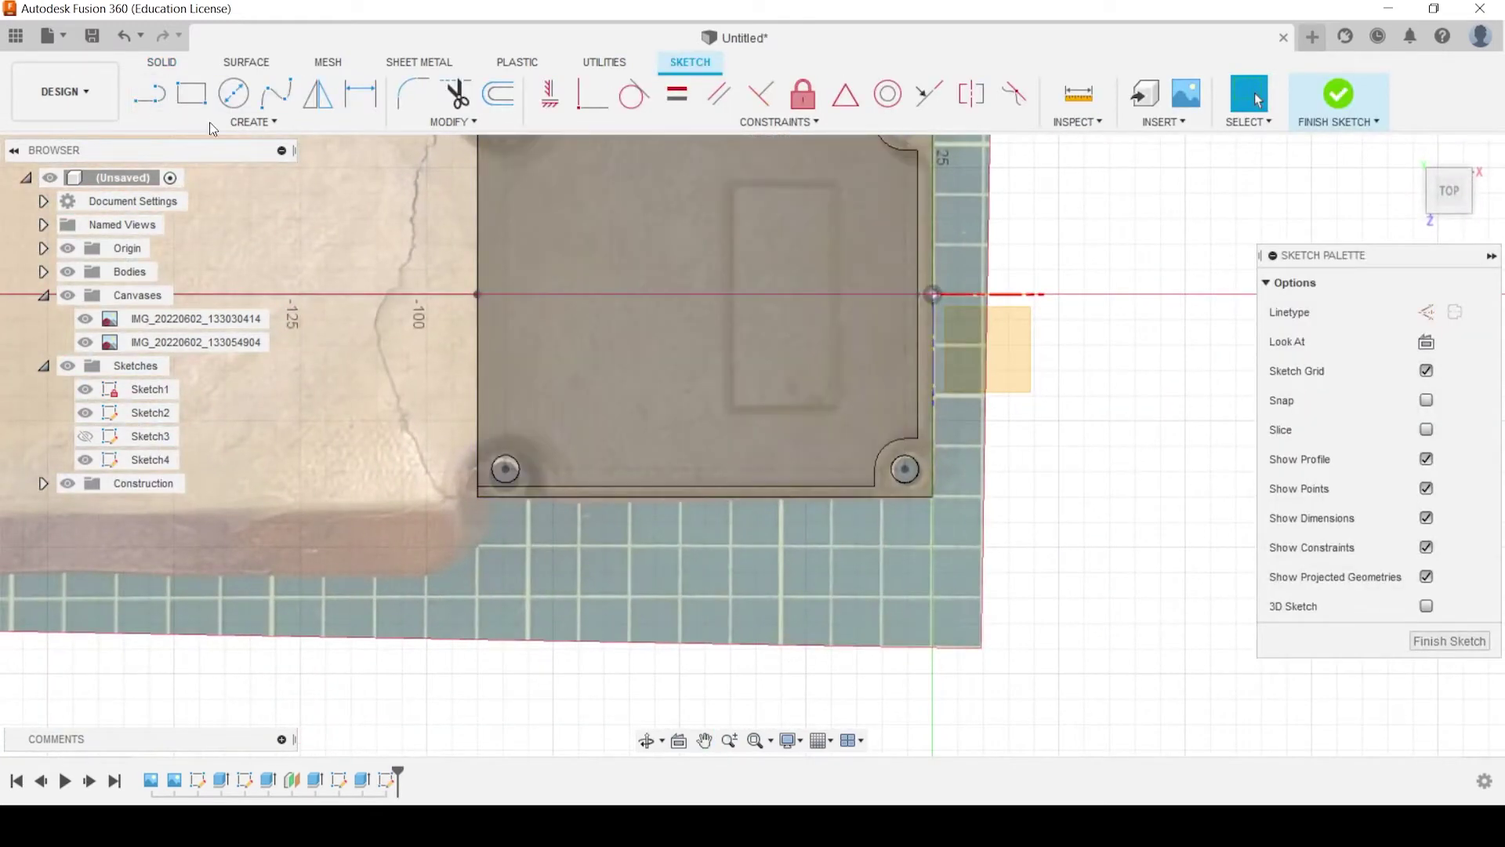
pyautogui.click(234, 94)
pyautogui.scroll(5, 514, 469)
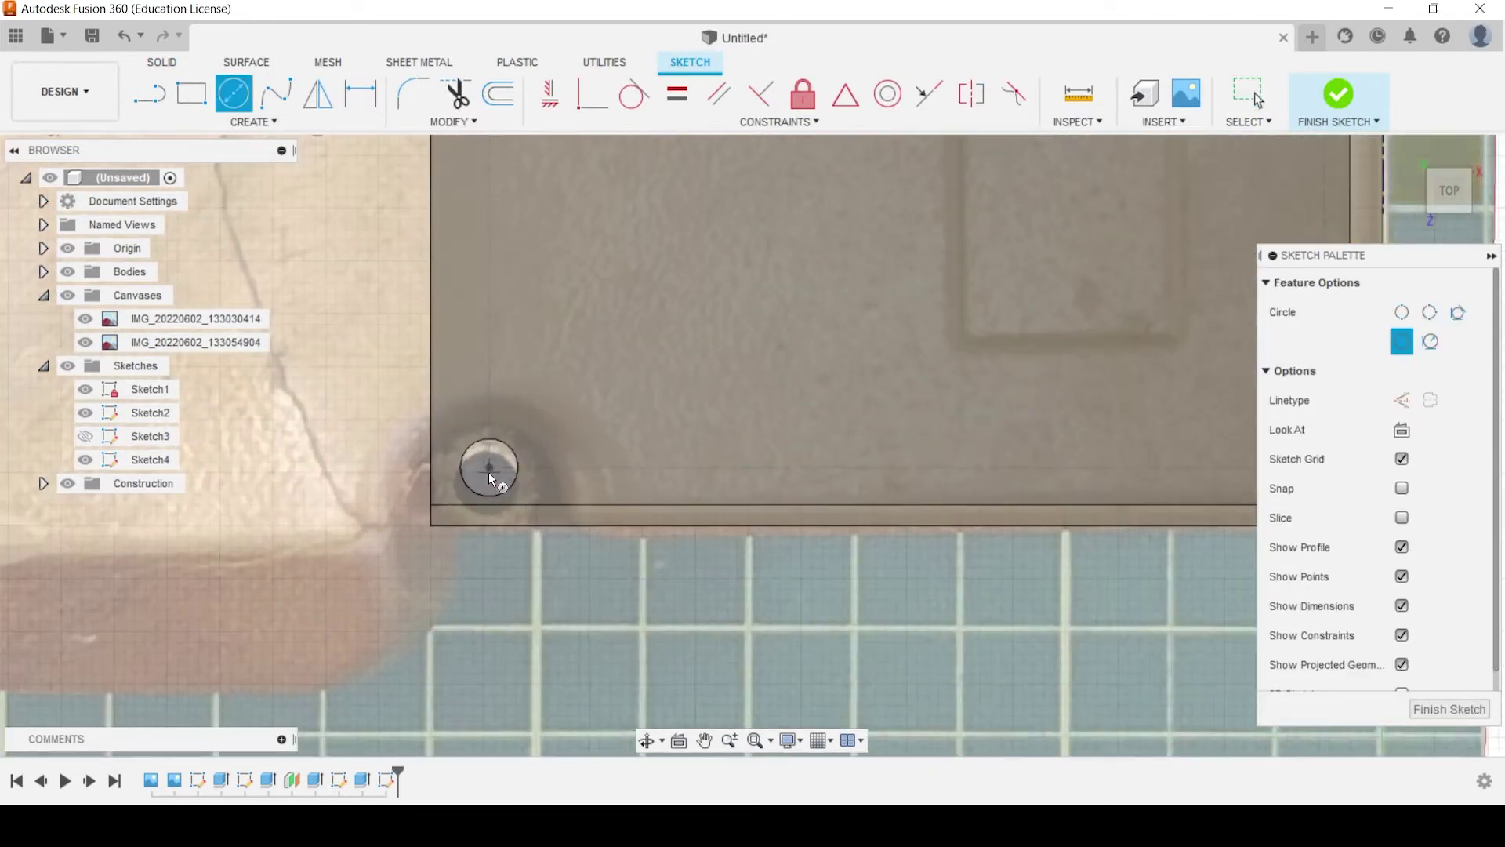
pyautogui.click(490, 466)
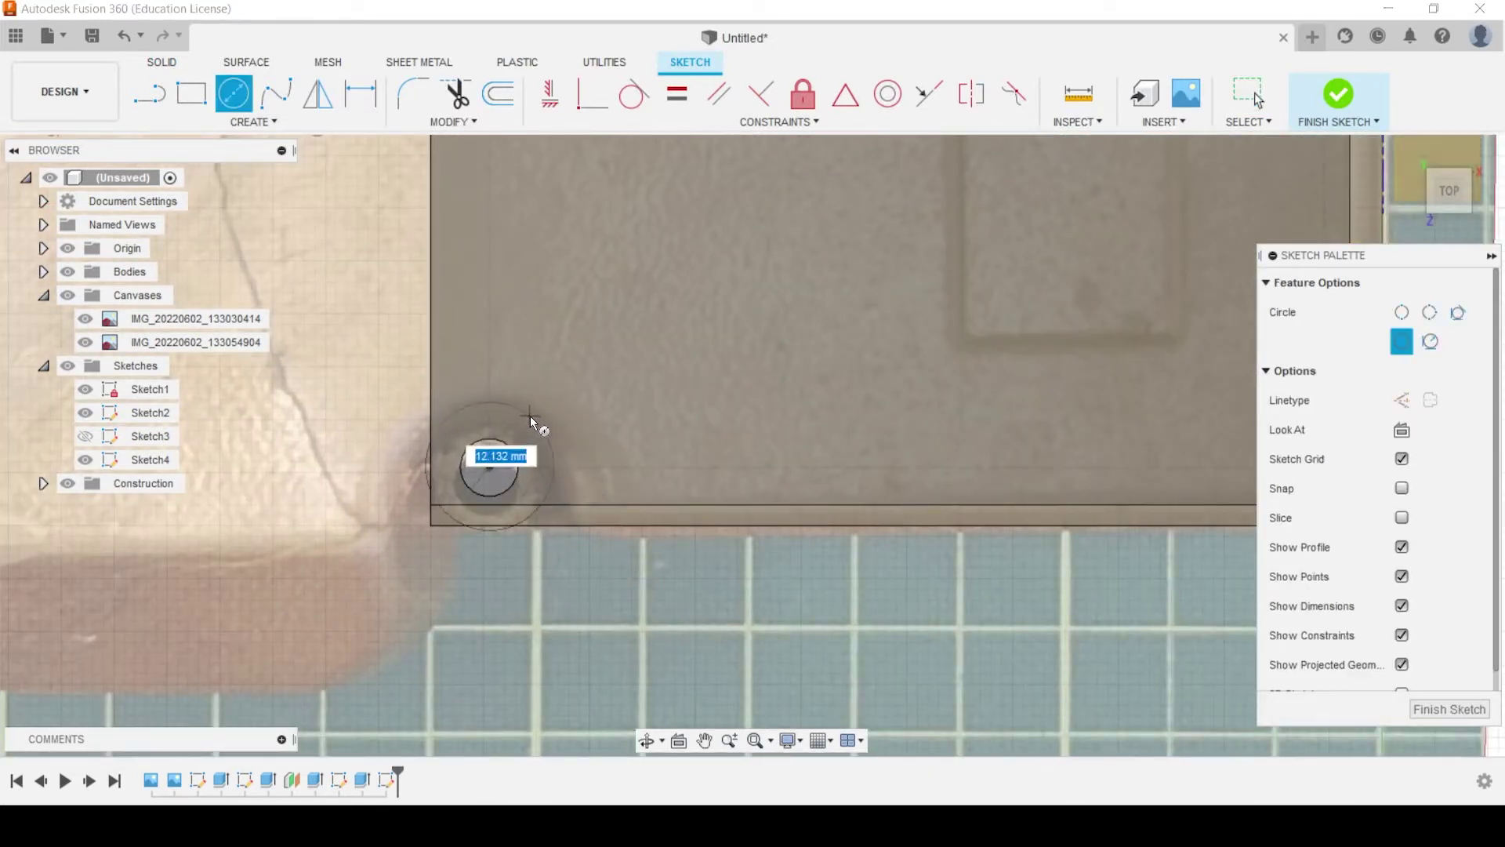
pyautogui.write('12')
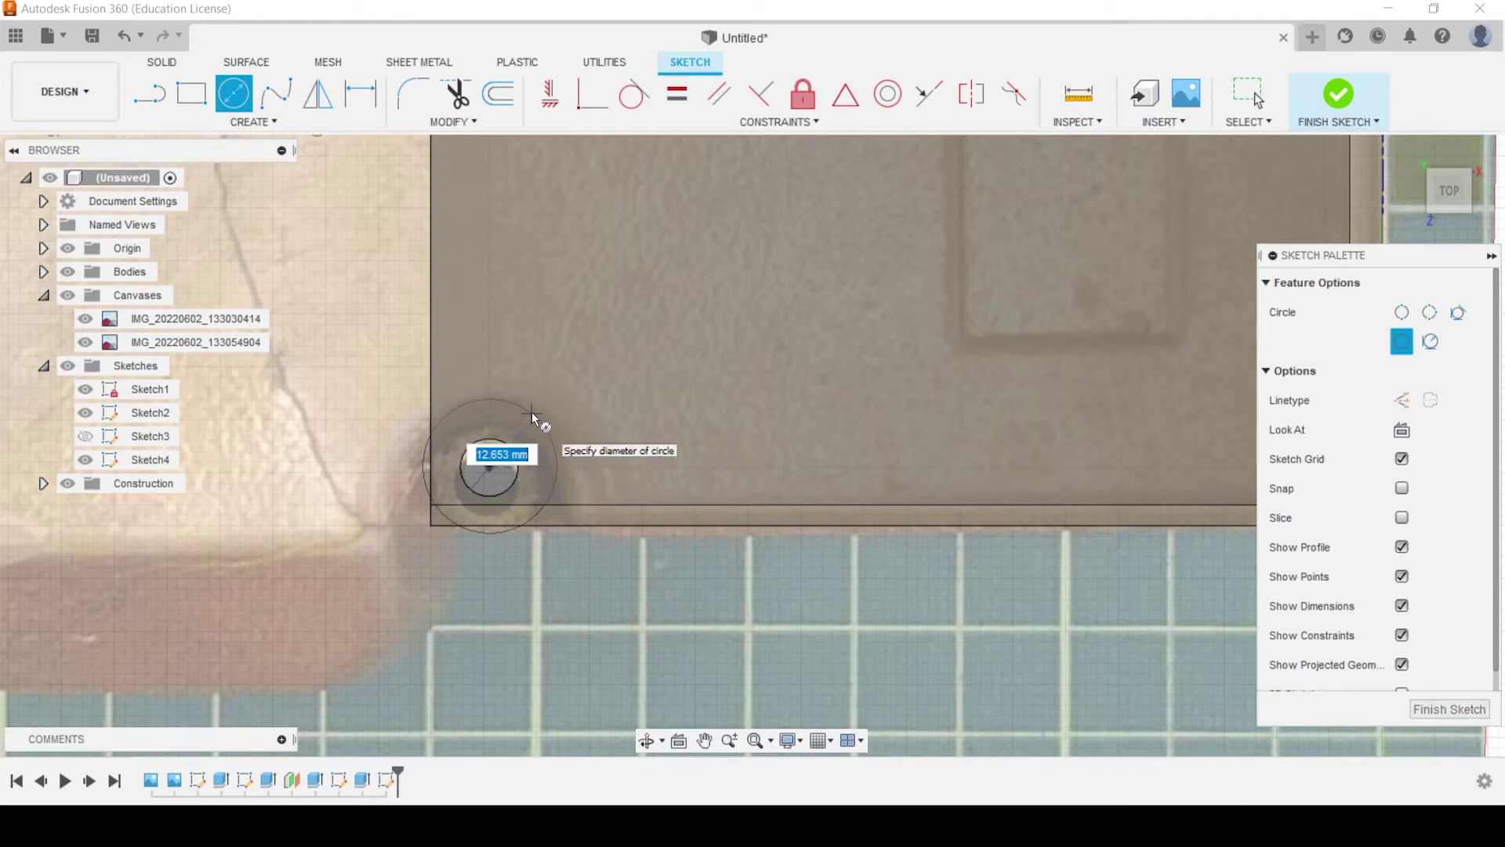
pyautogui.press('Return')
pyautogui.press('Escape')
# Draw a closed line outline from the circle around the base corner
pyautogui.scroll(-2, 958, 425)
pyautogui.moveTo(961, 426); pyautogui.dragTo(825, 417, button='middle')
pyautogui.moveTo(422, 412); pyautogui.dragTo(528, 357, button='middle')
pyautogui.scroll(2, 443, 286)
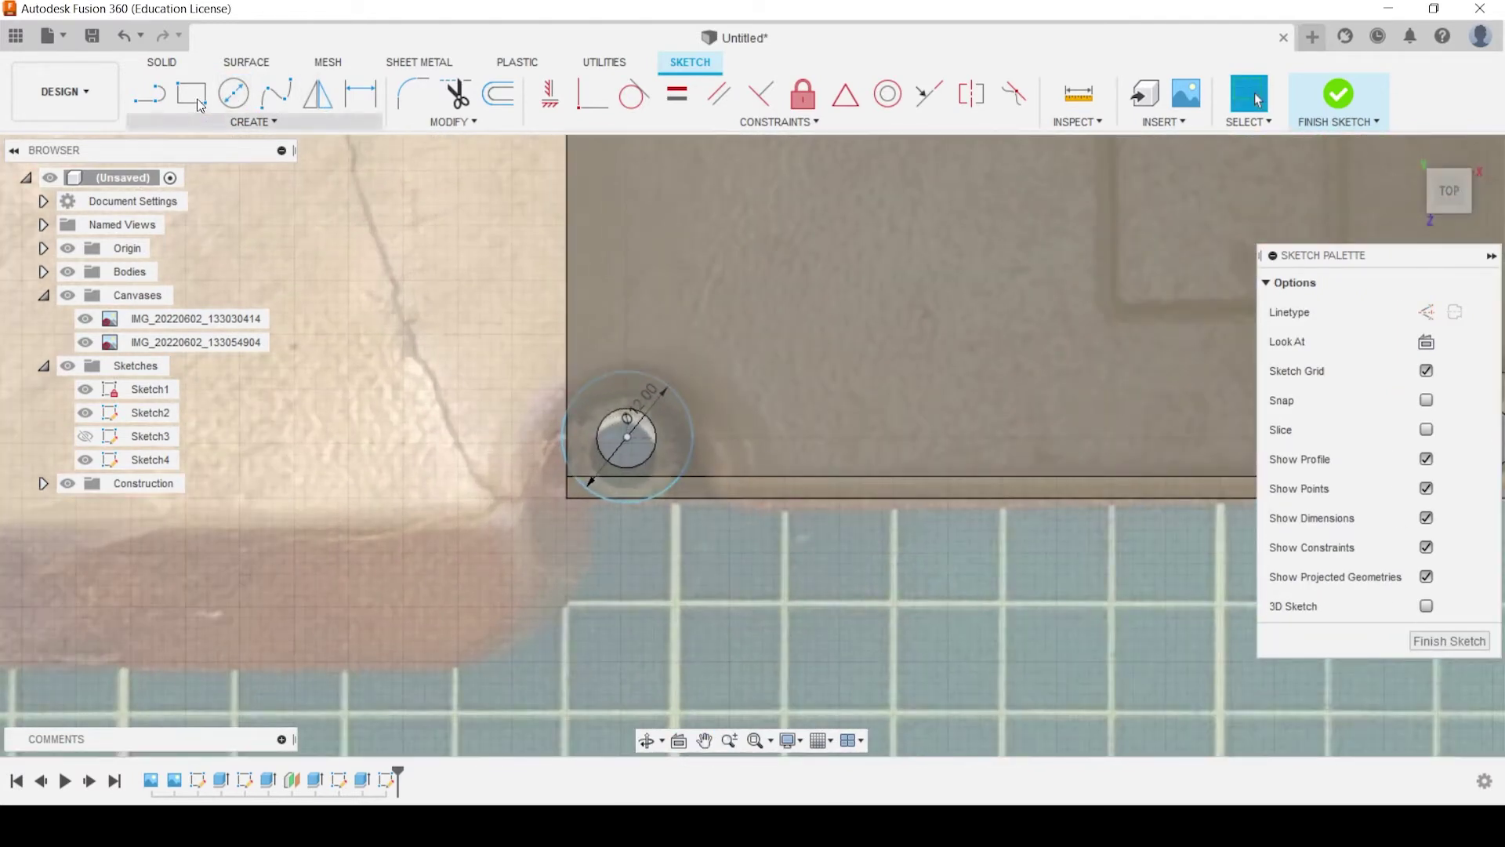
pyautogui.click(628, 375)
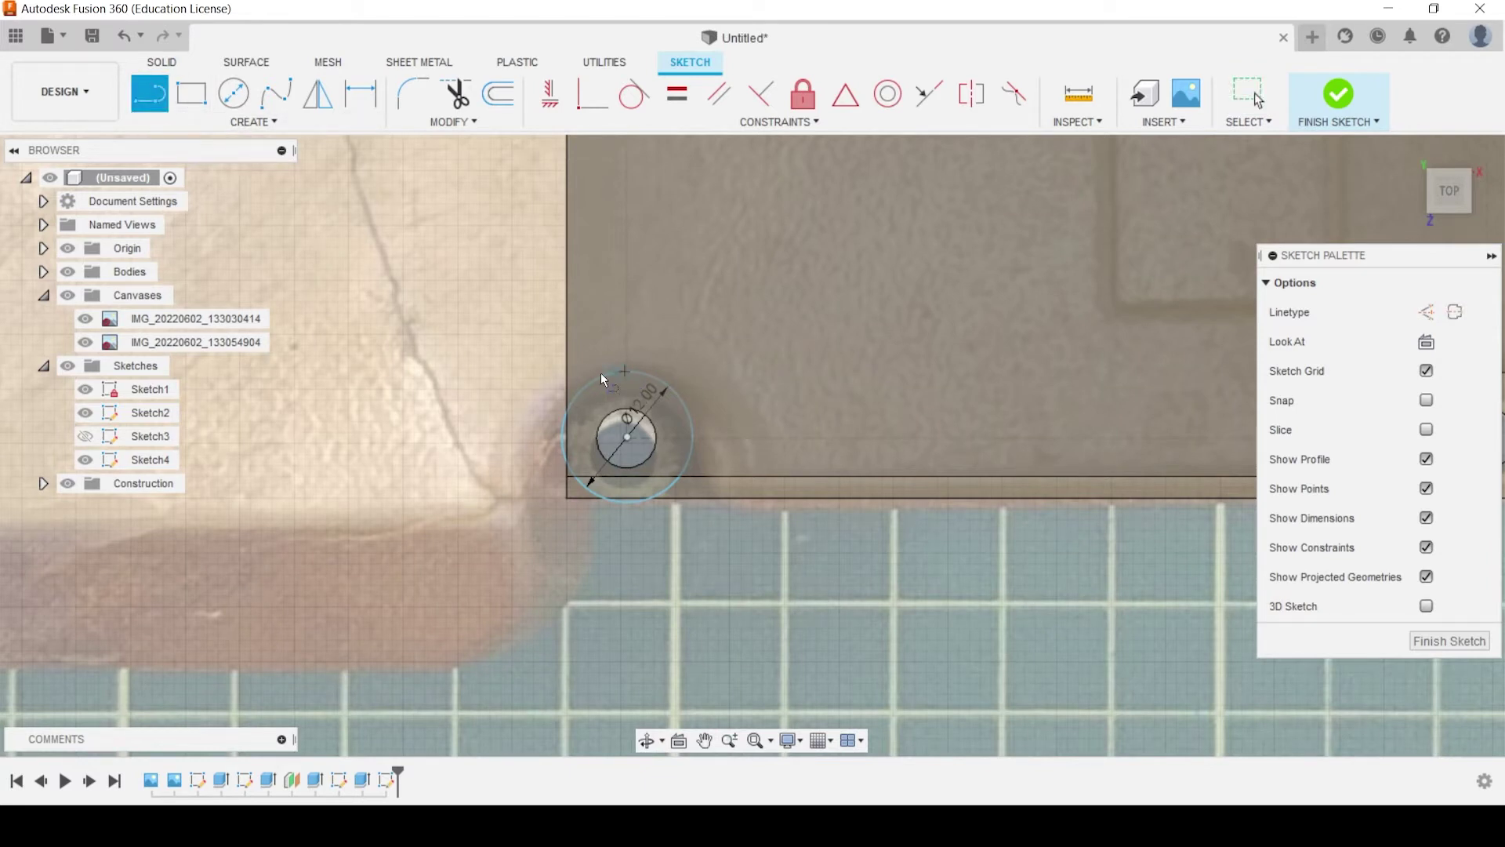
pyautogui.click(514, 374)
pyautogui.click(511, 537)
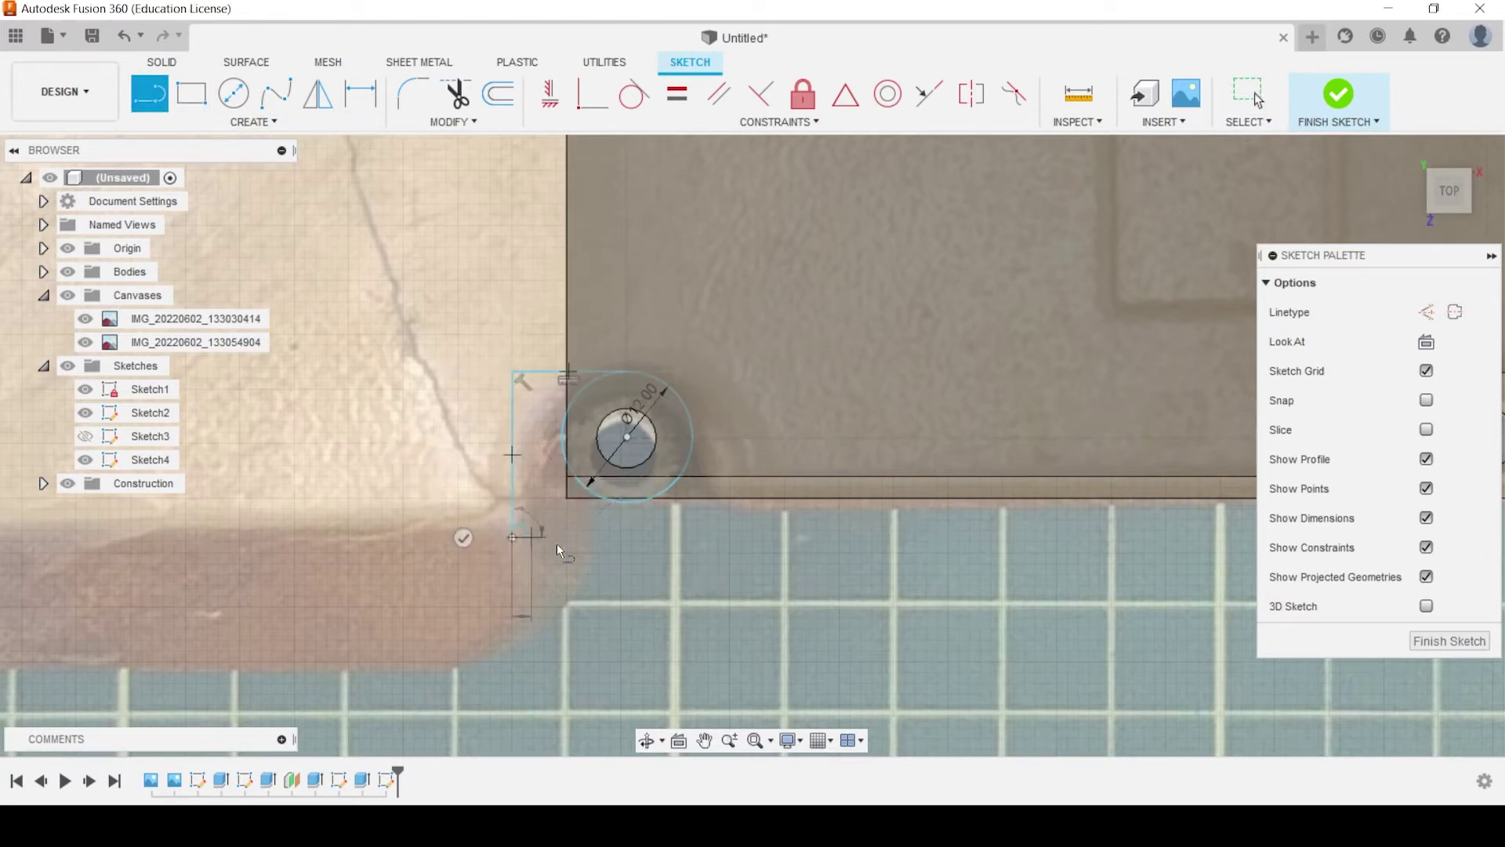
pyautogui.click(695, 537)
pyautogui.click(693, 432)
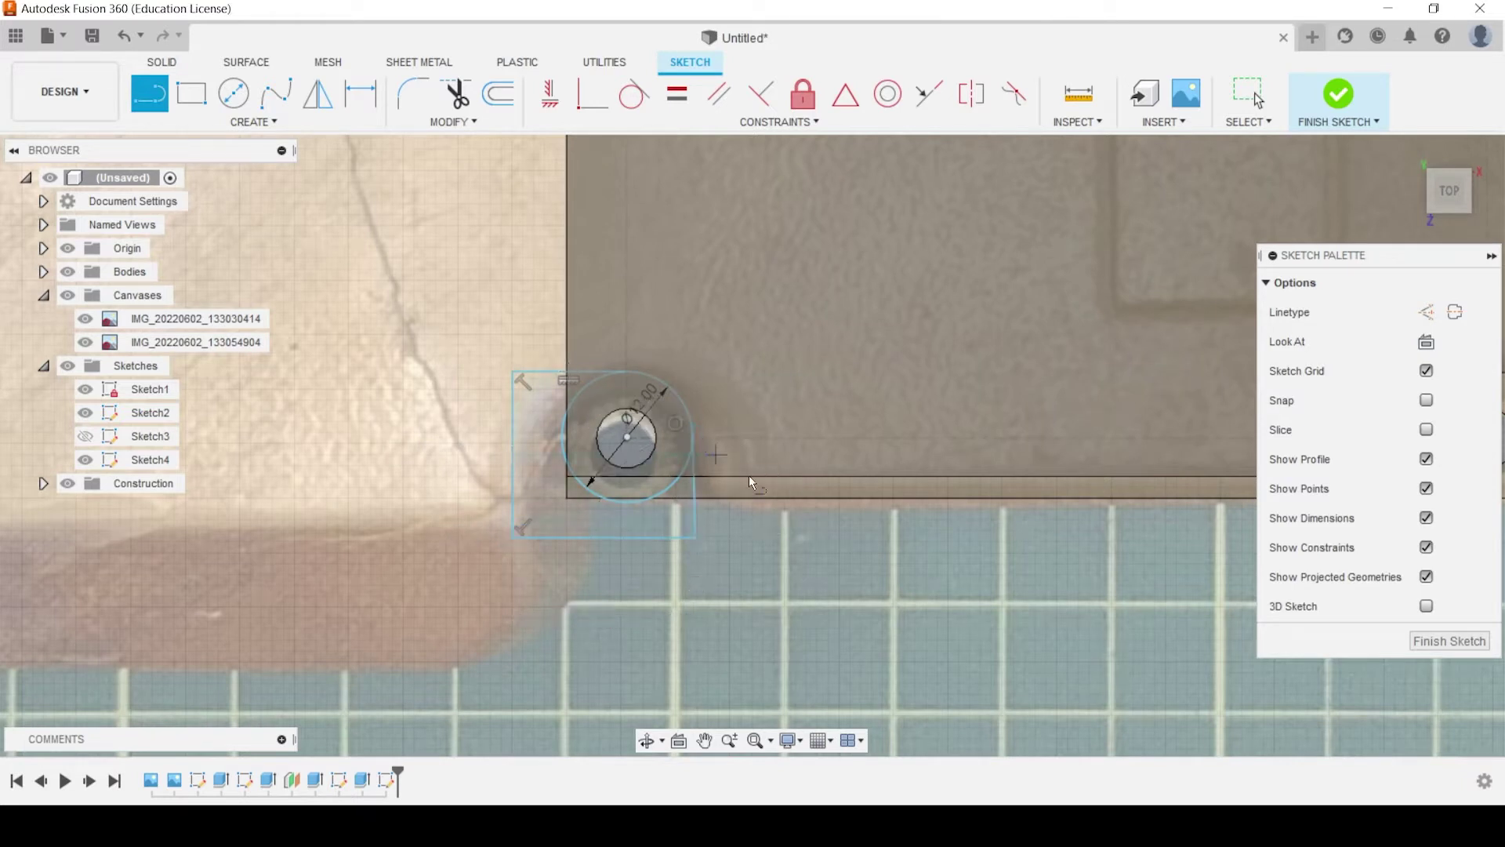
pyautogui.press('Escape')
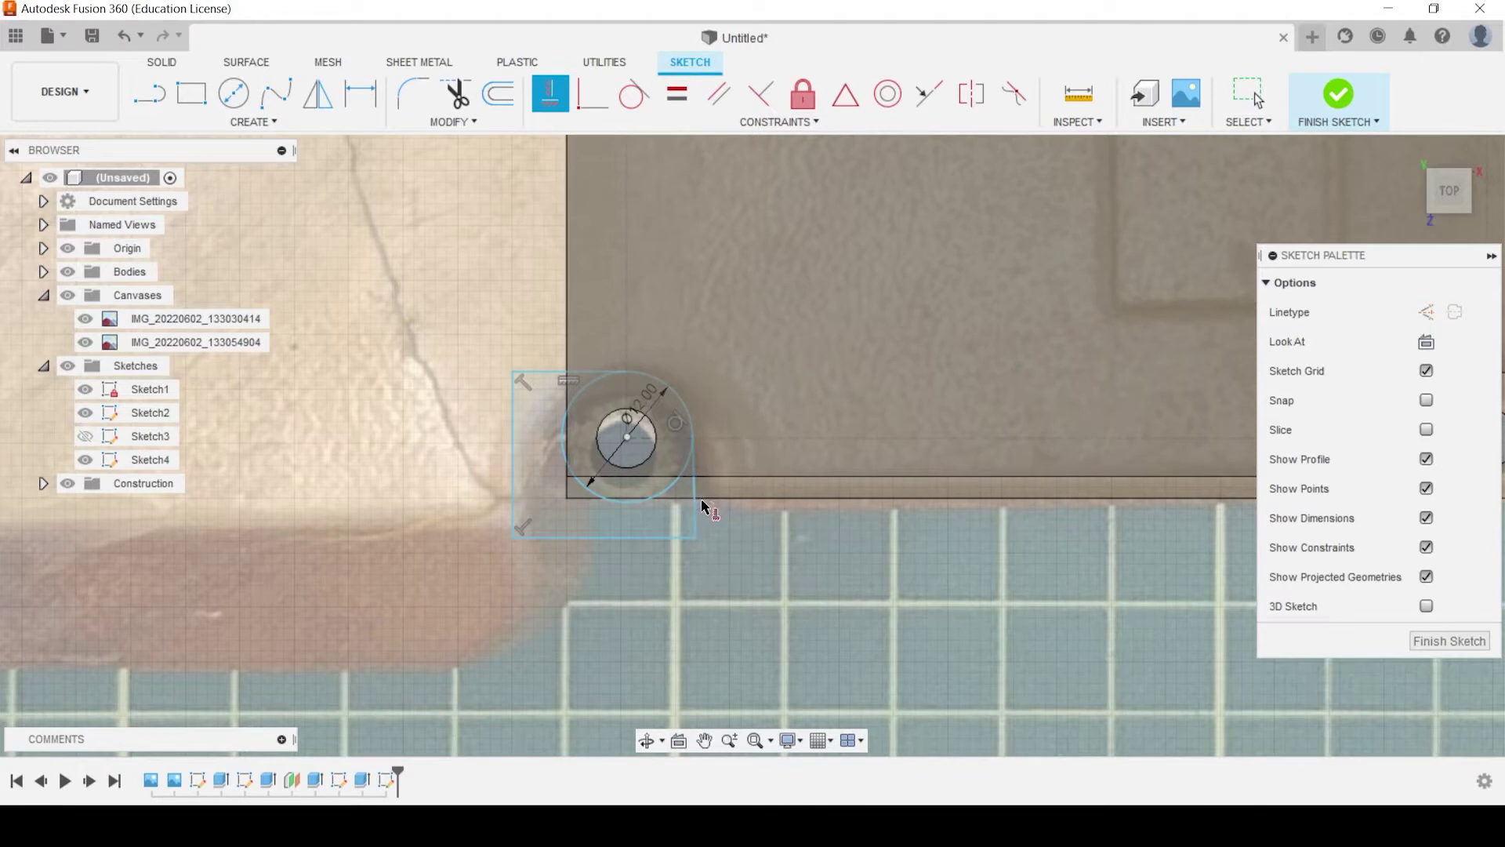
# Make the top line horizontal, raise the bottom line, and trim the segment by the circle
pyautogui.click(538, 372)
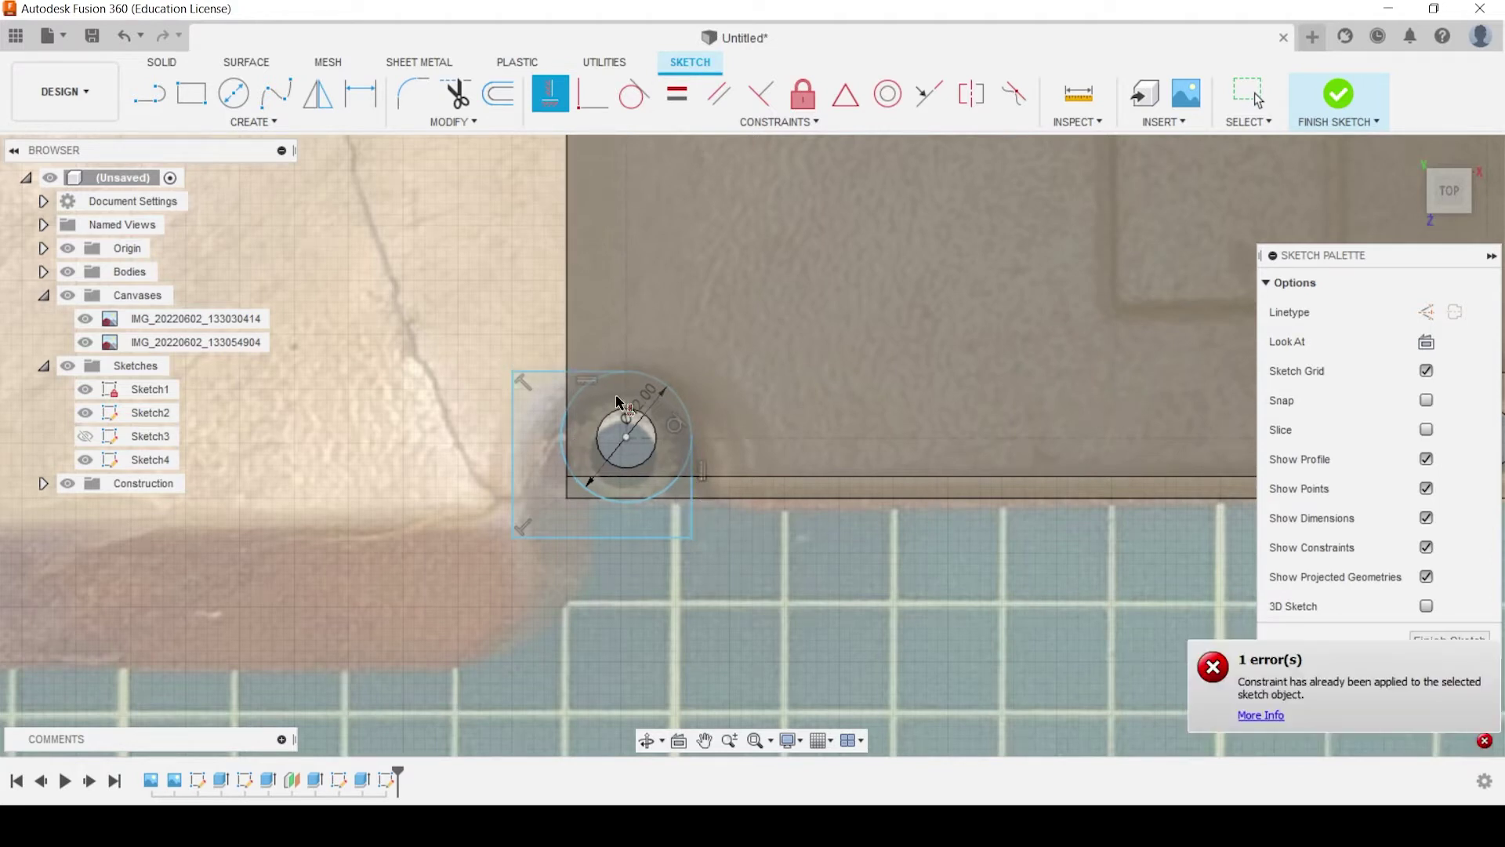
pyautogui.press('Escape')
pyautogui.moveTo(610, 539); pyautogui.dragTo(629, 522)
pyautogui.press('Escape')
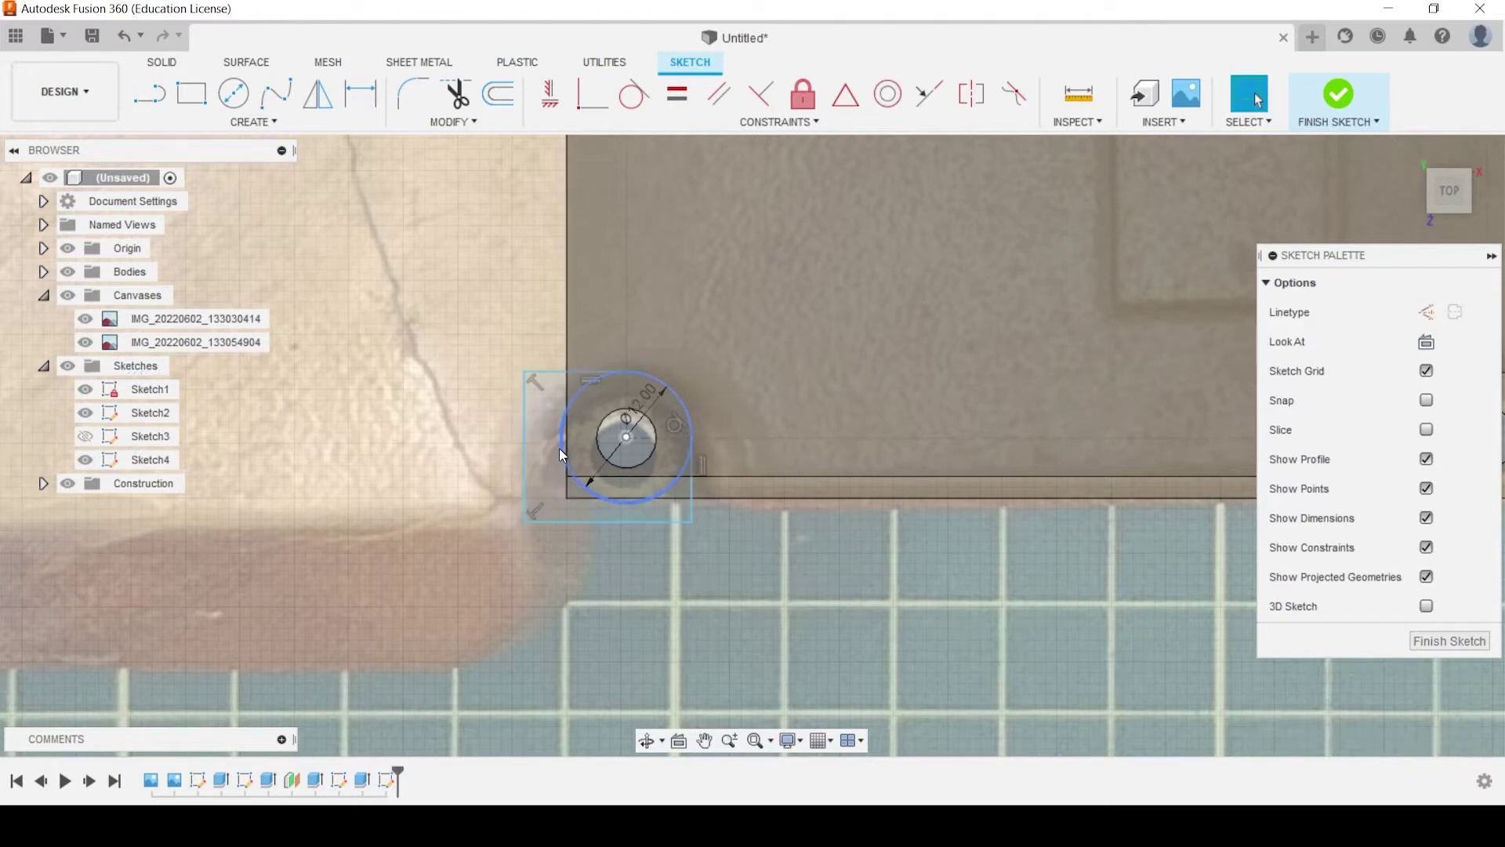
pyautogui.scroll(2, 517, 445)
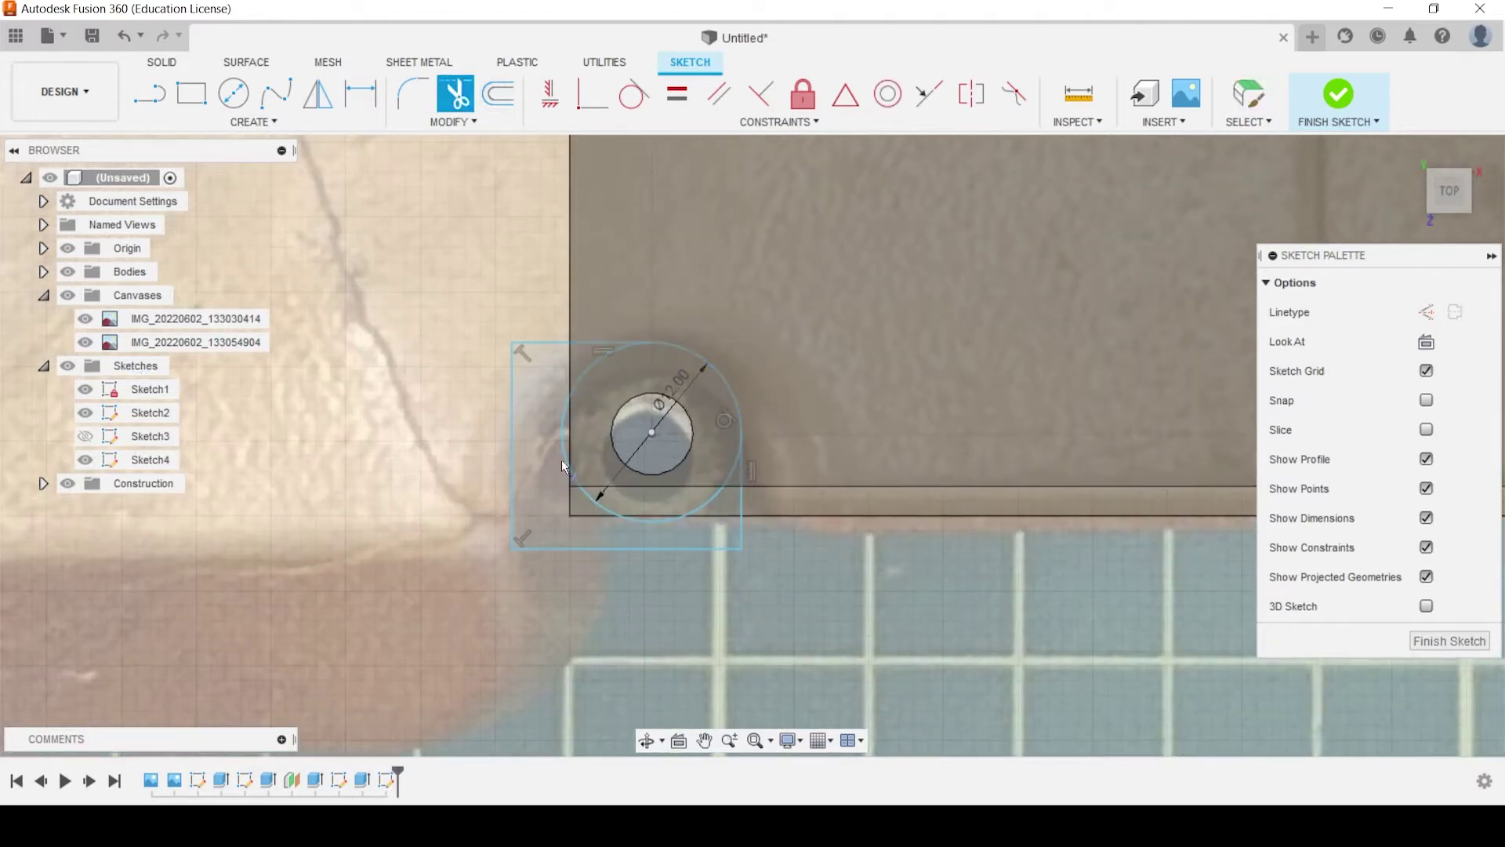
pyautogui.click(568, 450)
pyautogui.press('Escape')
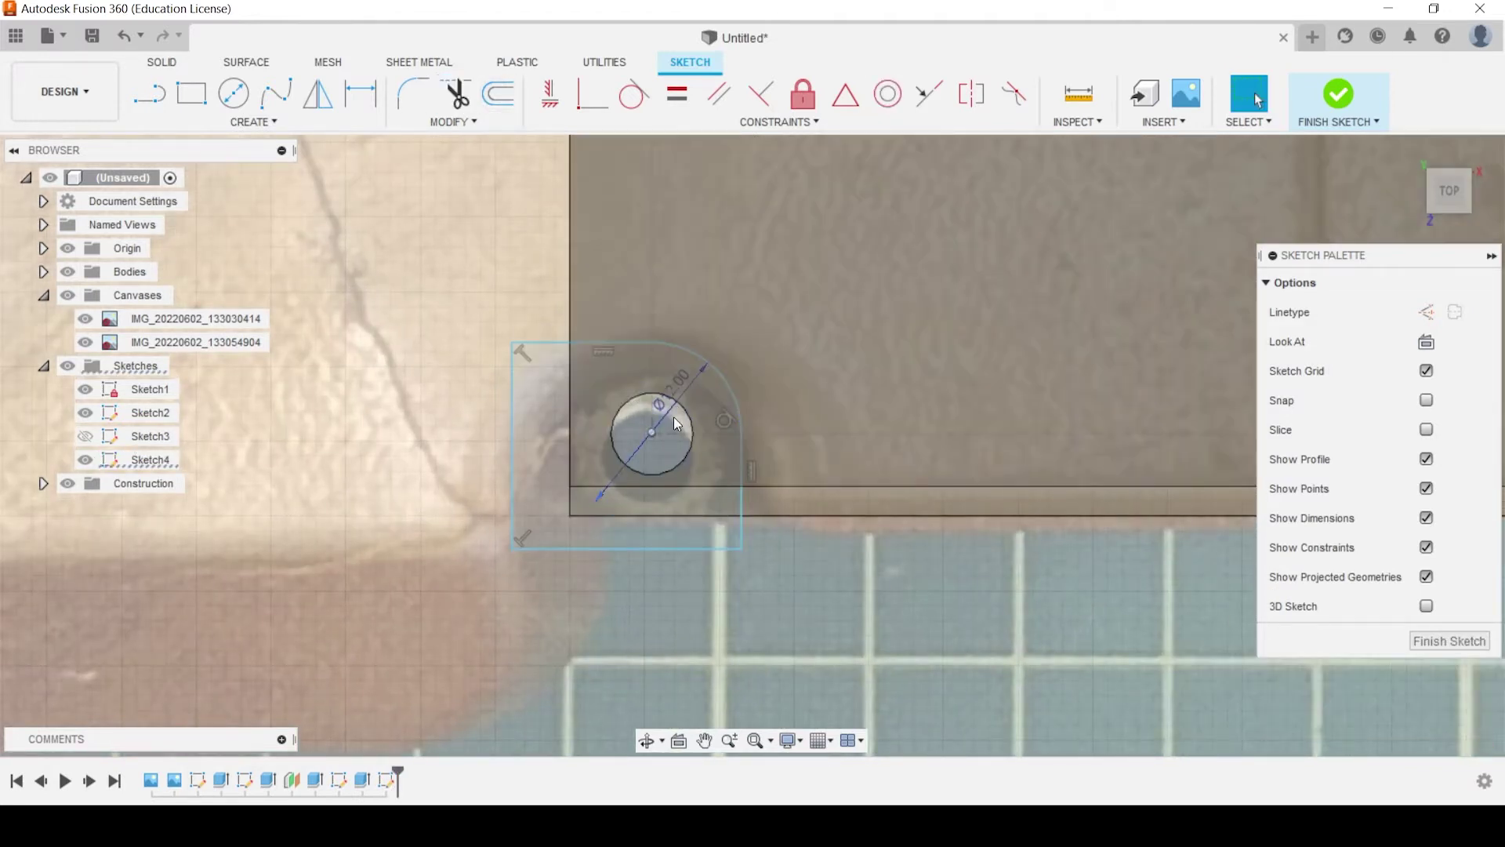
# Make the outer arc concentric with the hole and tangent to the top line
pyautogui.moveTo(651, 434); pyautogui.dragTo(668, 418)
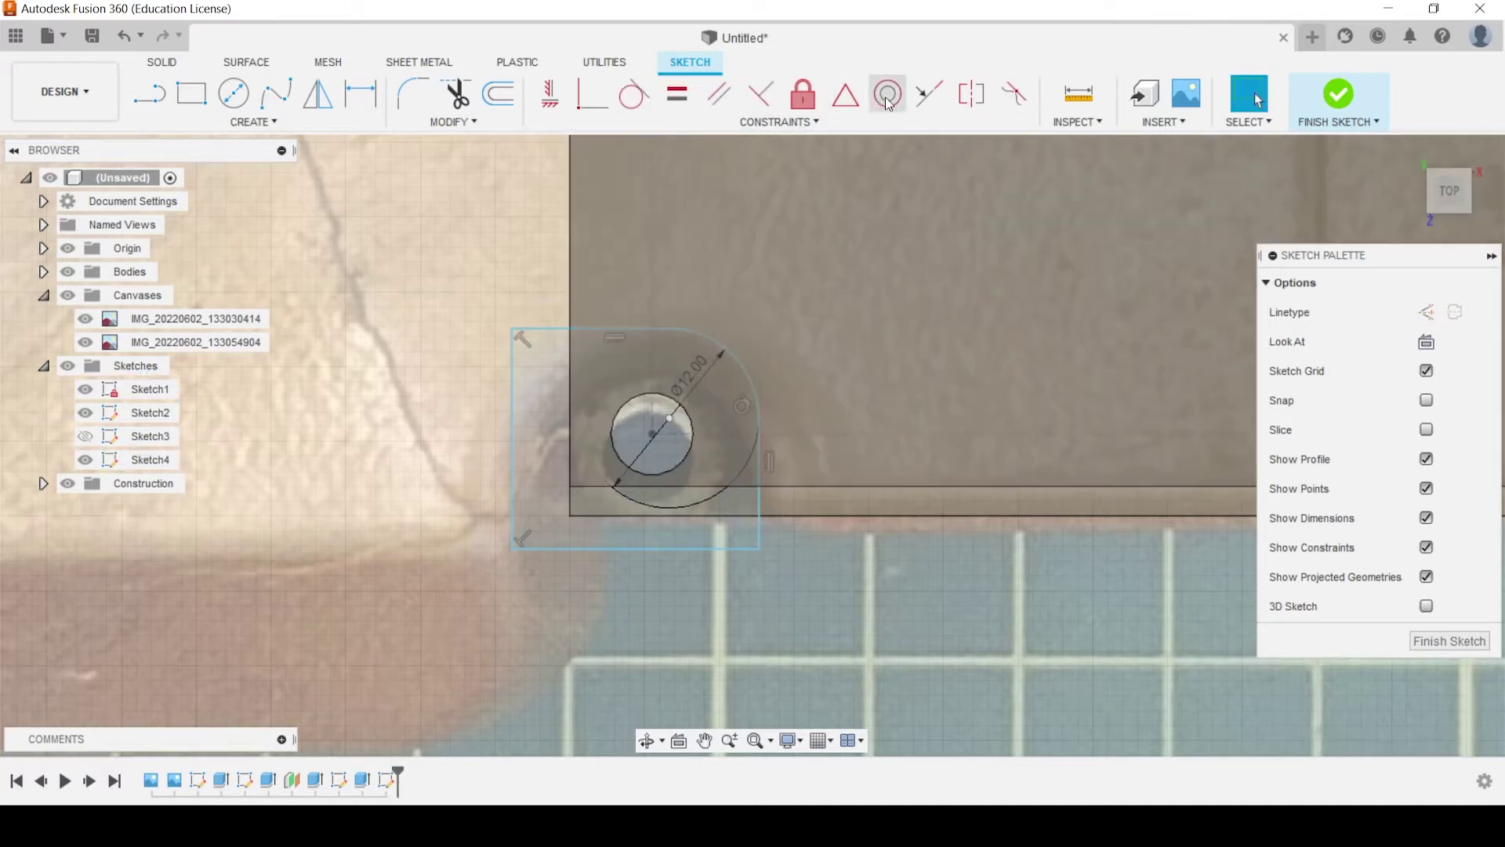
pyautogui.click(678, 402)
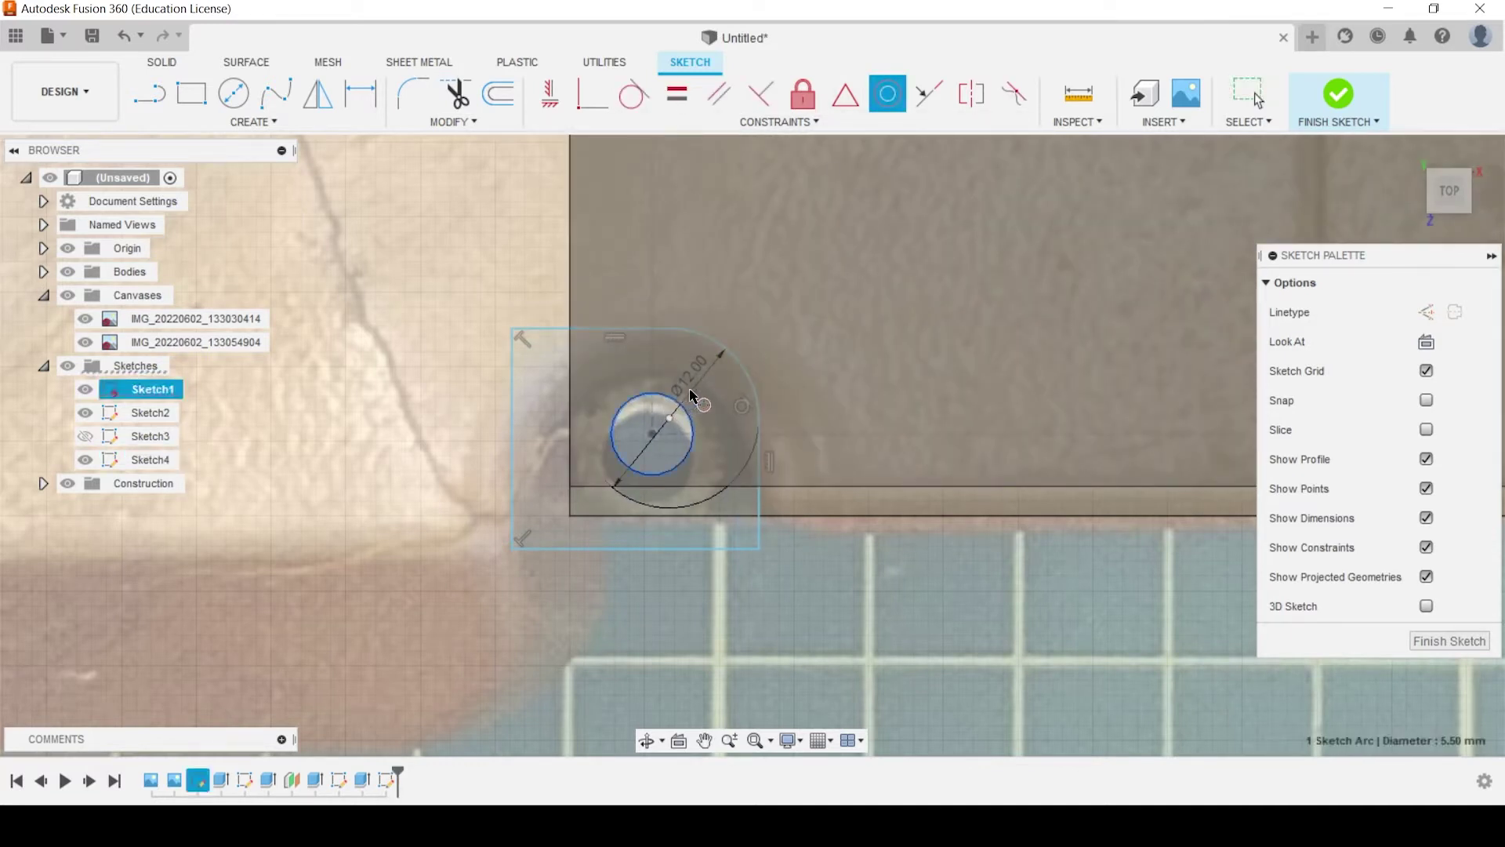
pyautogui.click(735, 359)
pyautogui.press('Escape')
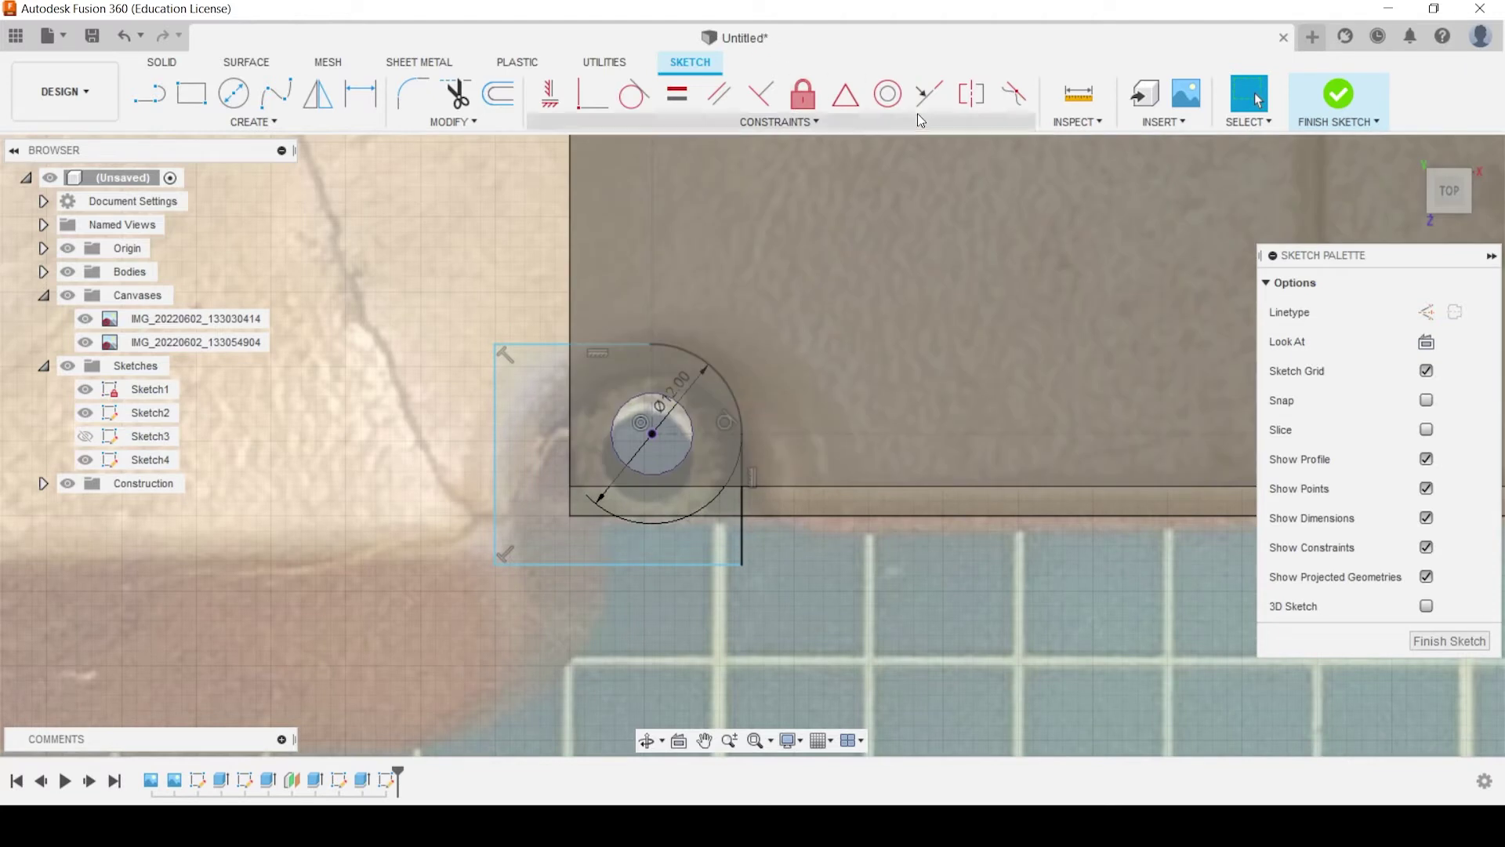
pyautogui.moveTo(516, 344); pyautogui.dragTo(602, 355)
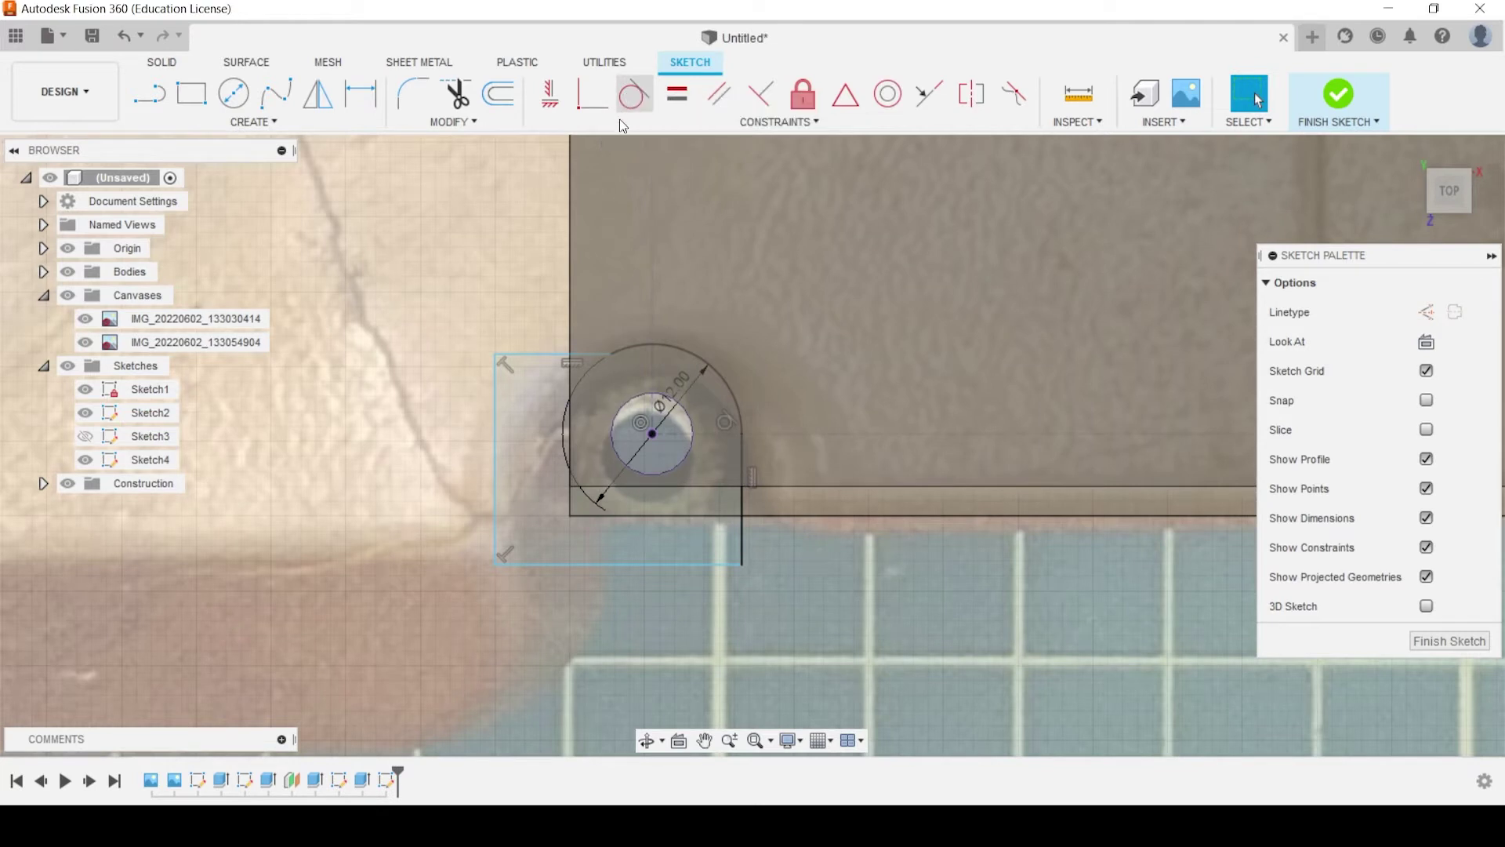
pyautogui.click(604, 355)
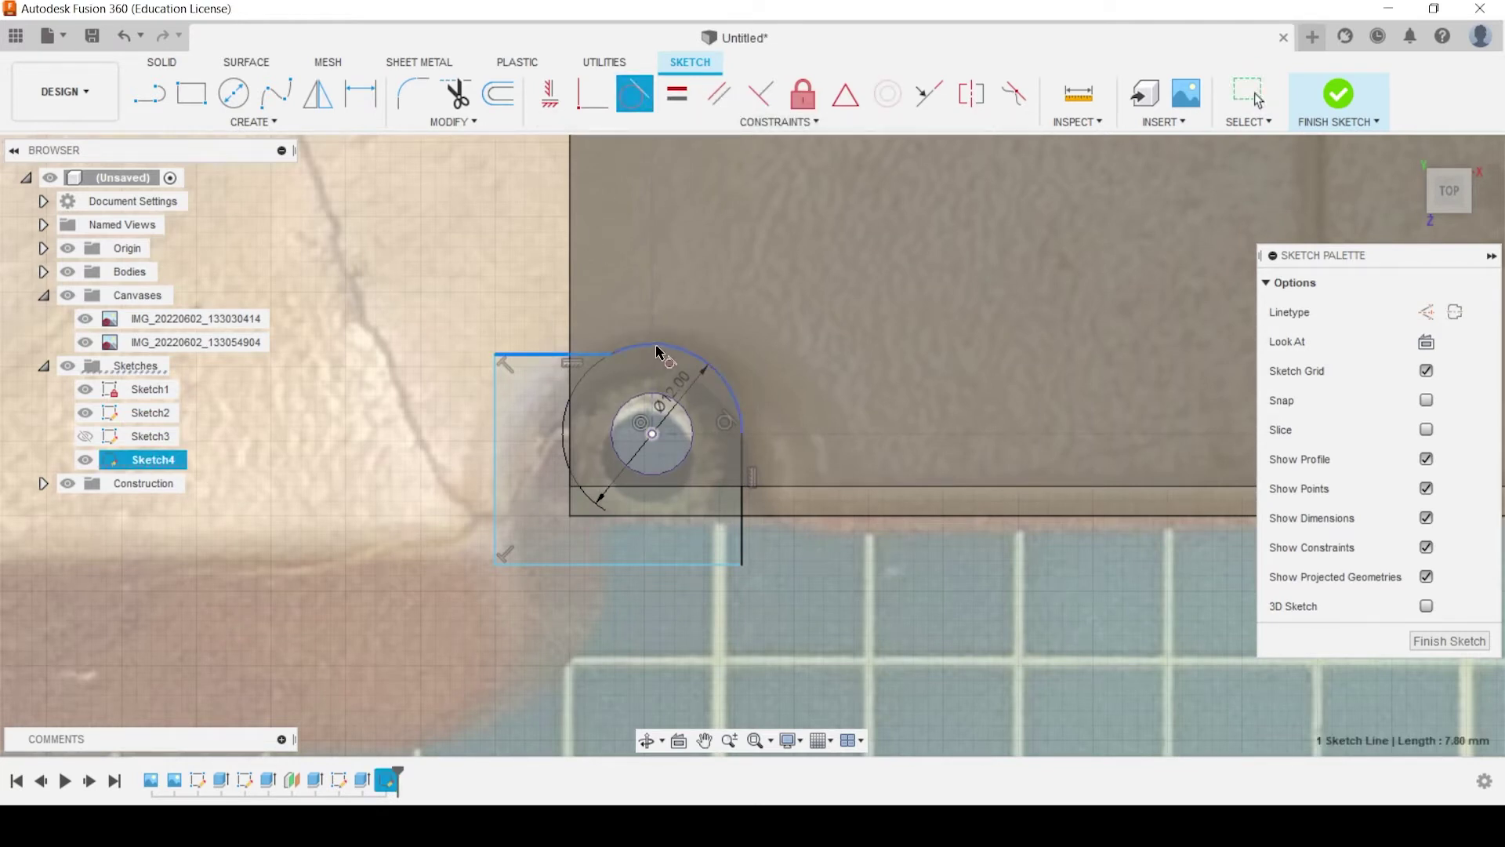
pyautogui.click(657, 350)
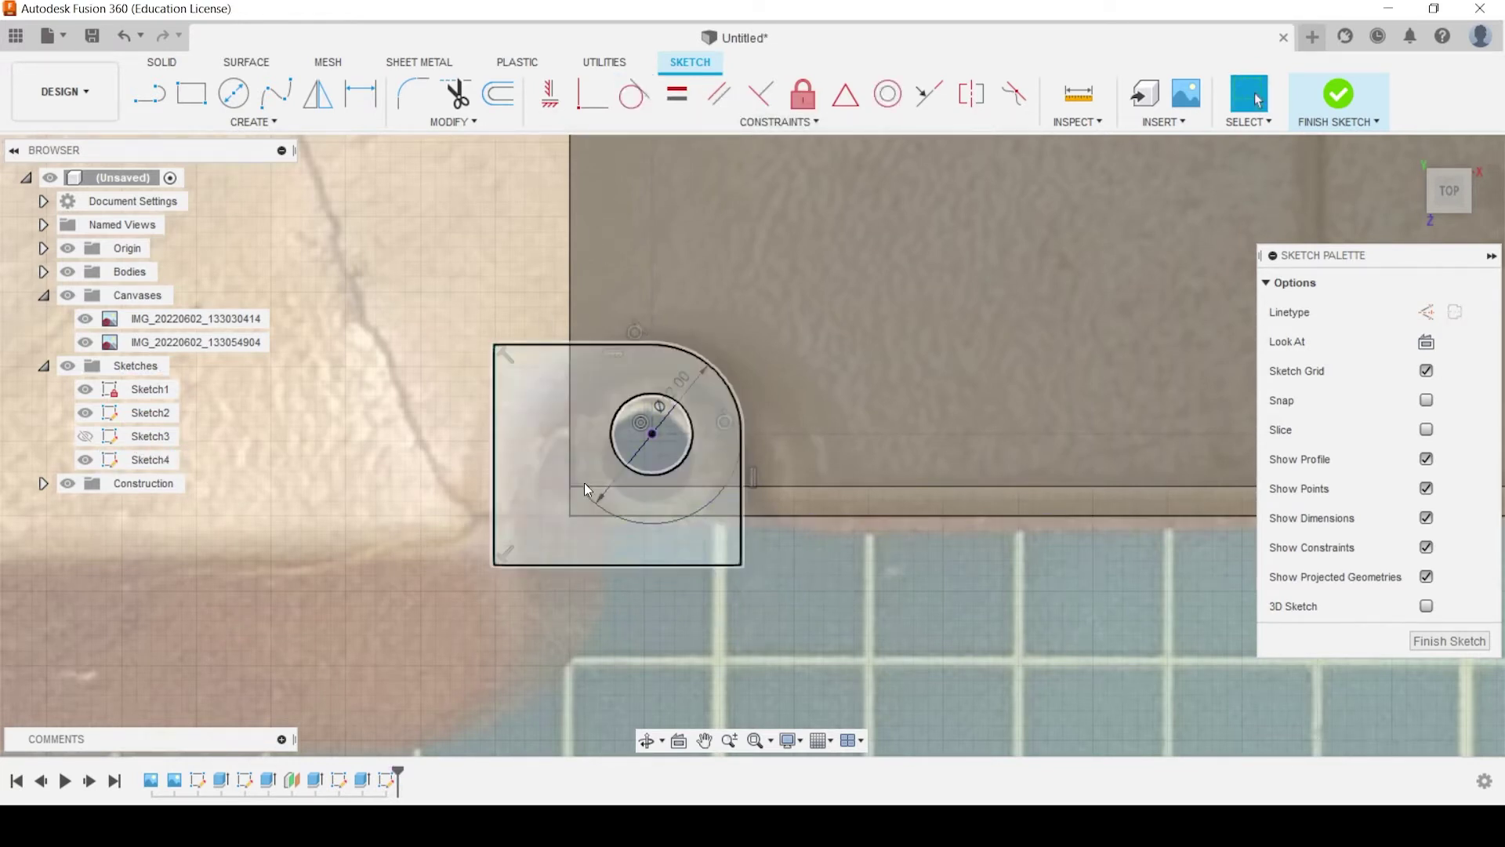
pyautogui.scroll(-3, 945, 337)
pyautogui.scroll(-1, 966, 540)
pyautogui.moveTo(866, 518); pyautogui.dragTo(657, 521, button='middle')
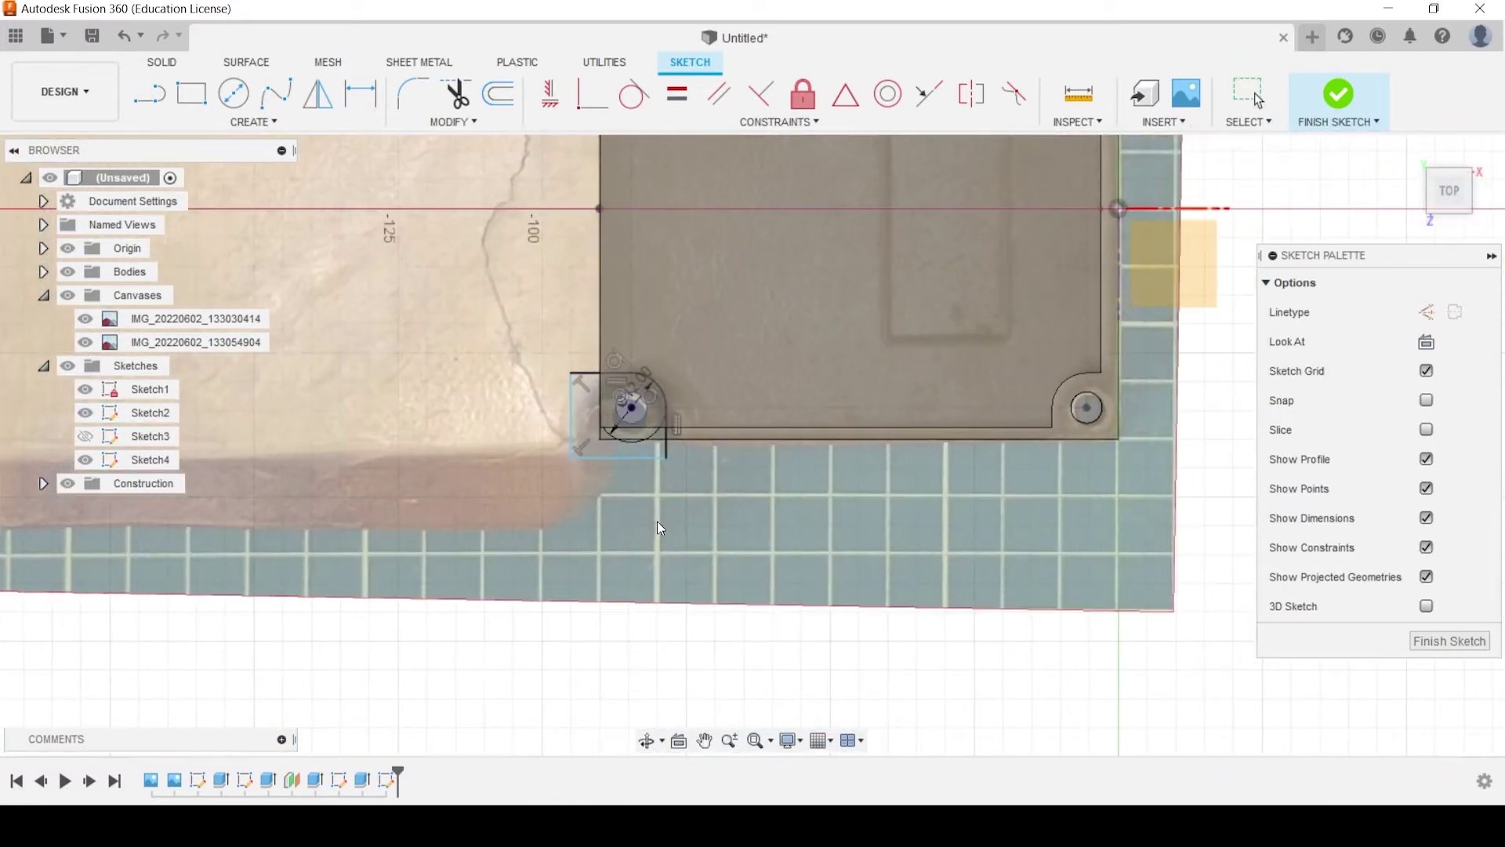
# Draw a horizontal line from the origin along the X axis and make it construction geometry
pyautogui.moveTo(642, 189); pyautogui.dragTo(392, 218, button='middle')
pyautogui.press('l')
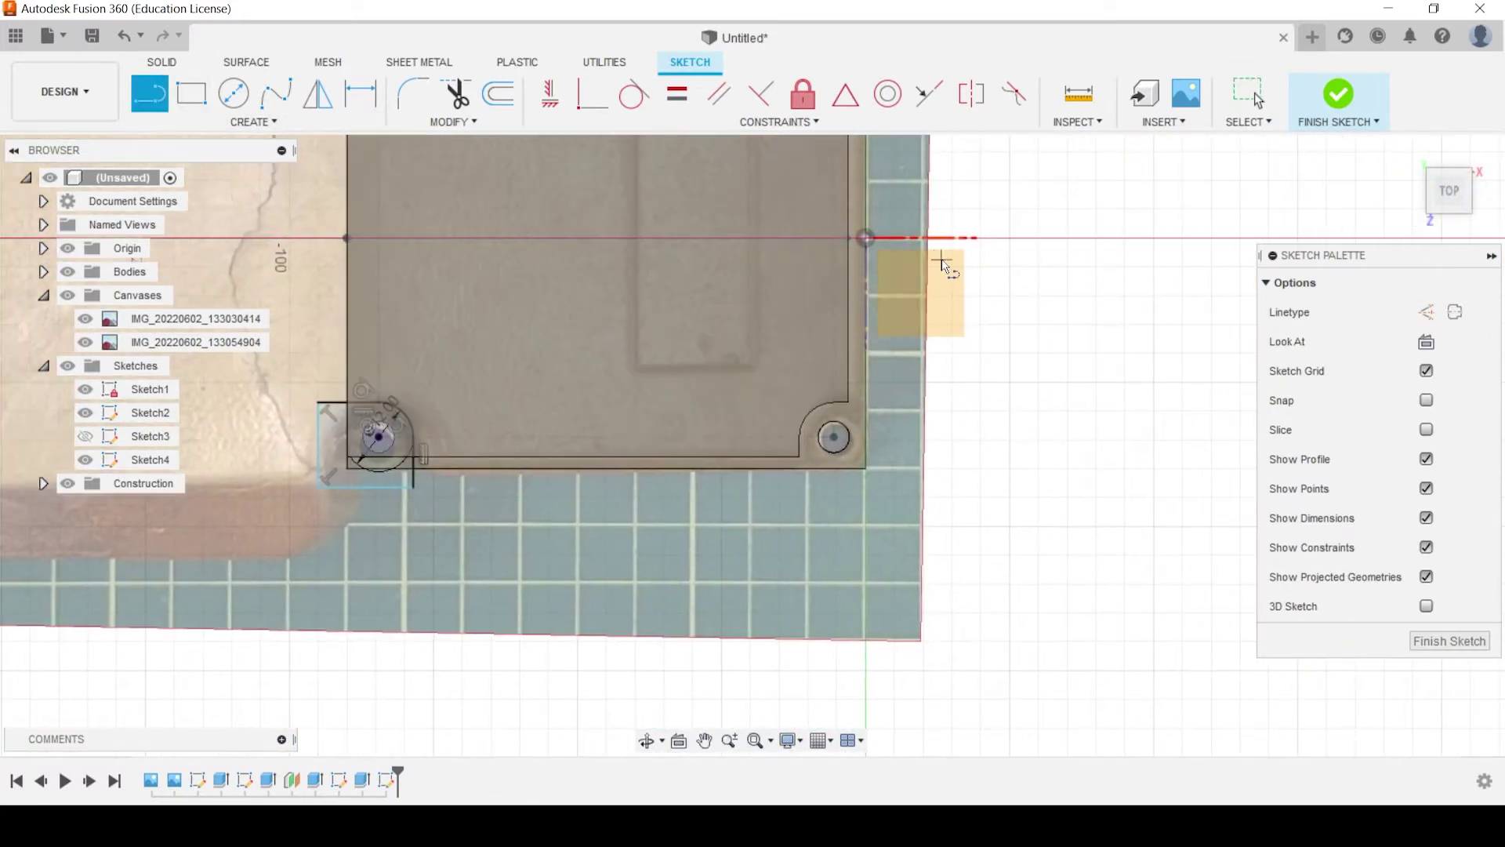
pyautogui.click(865, 237)
pyautogui.click(1075, 237)
pyautogui.press('Escape')
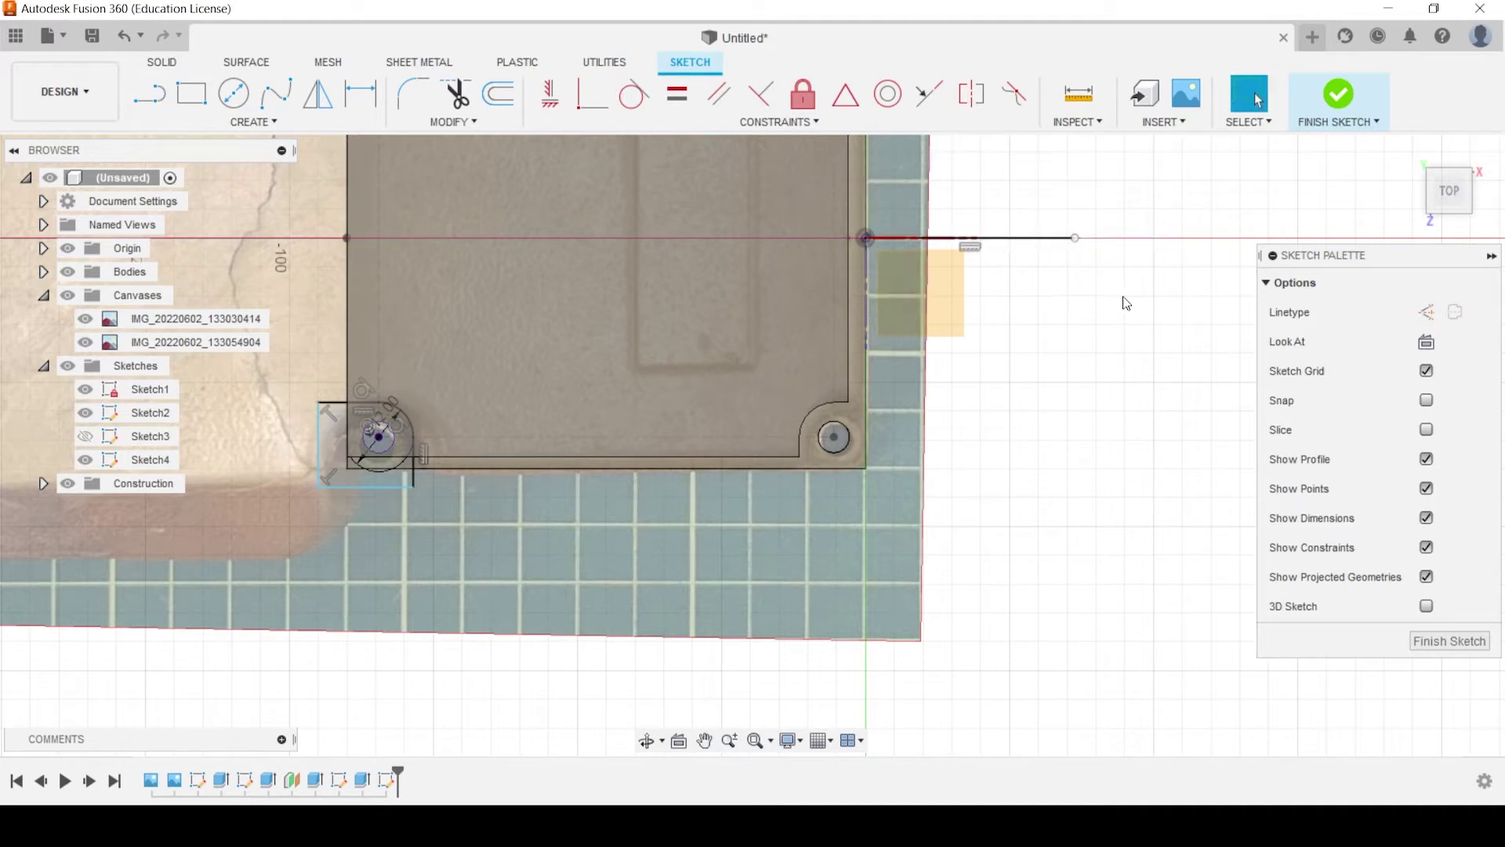
pyautogui.moveTo(1121, 302); pyautogui.dragTo(1040, 212)
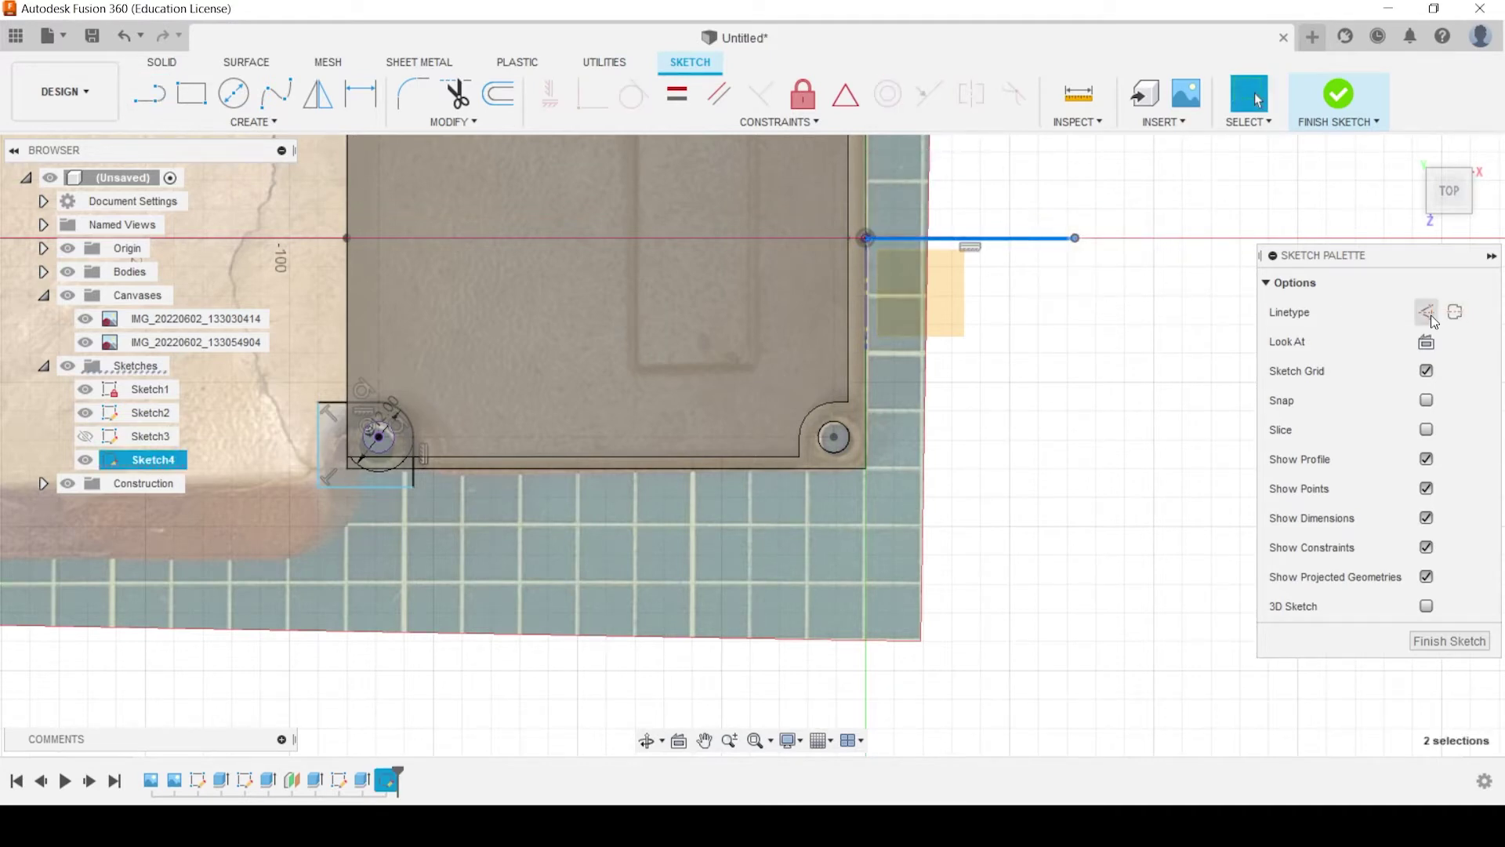
pyautogui.click(1431, 315)
pyautogui.click(1079, 410)
pyautogui.scroll(-3, 1075, 409)
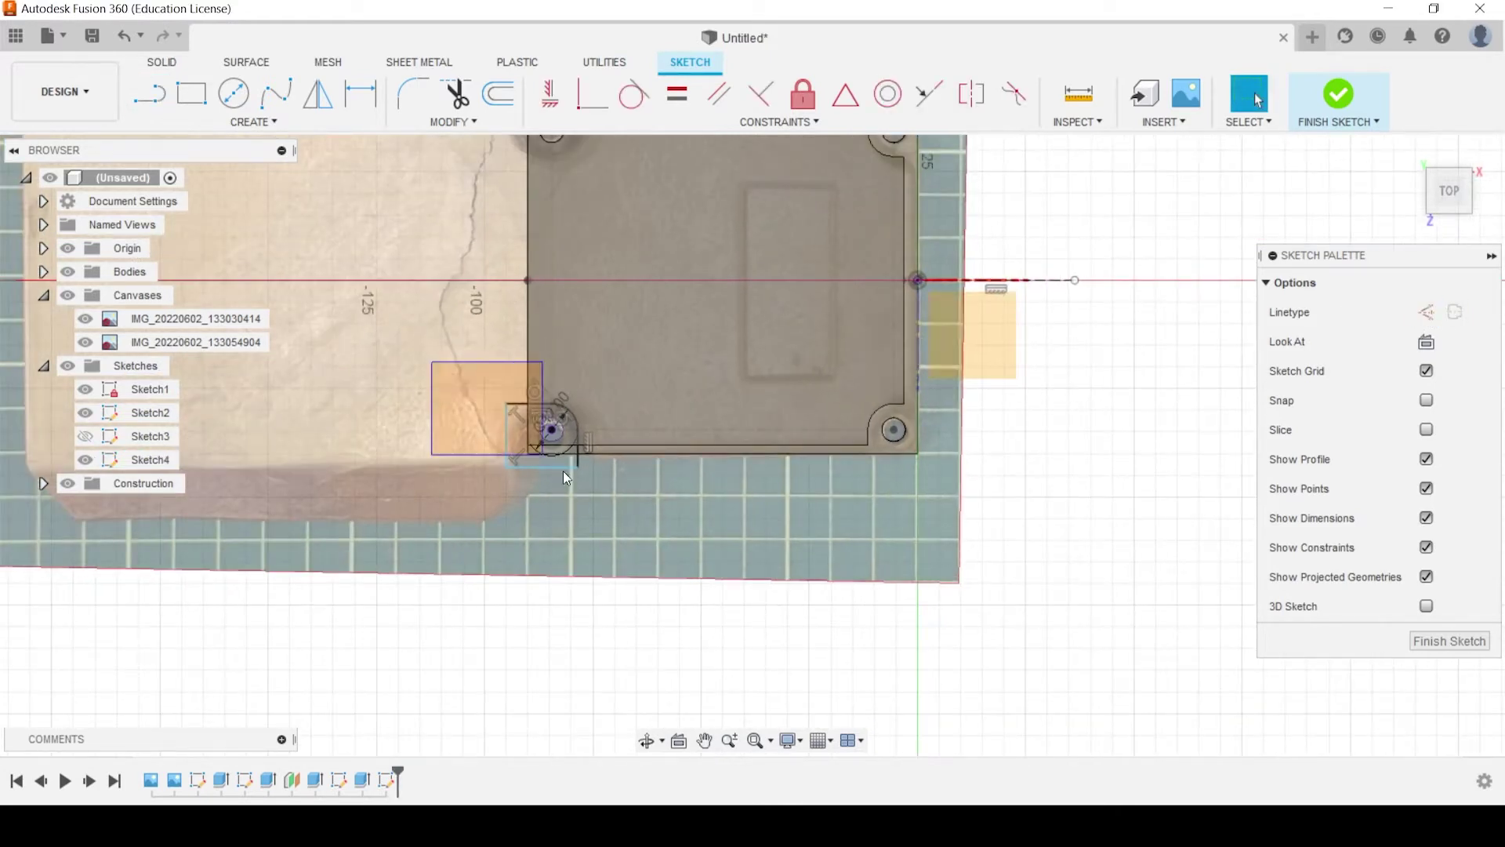
# Mirror the lower-left lug geometry about the construction centreline, then finish the sketch
pyautogui.moveTo(565, 477); pyautogui.dragTo(567, 479)
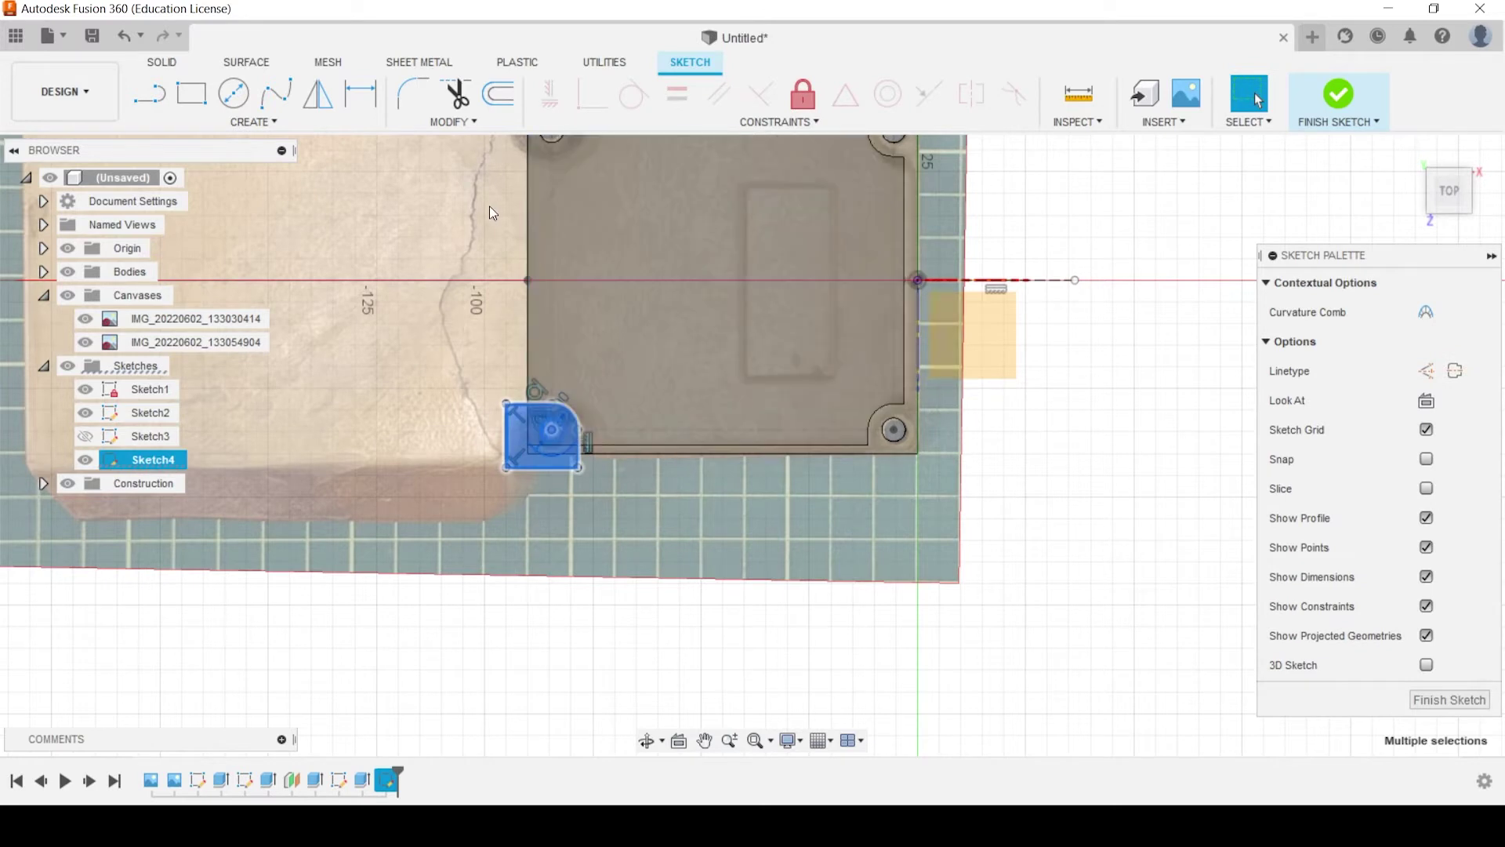
pyautogui.click(317, 94)
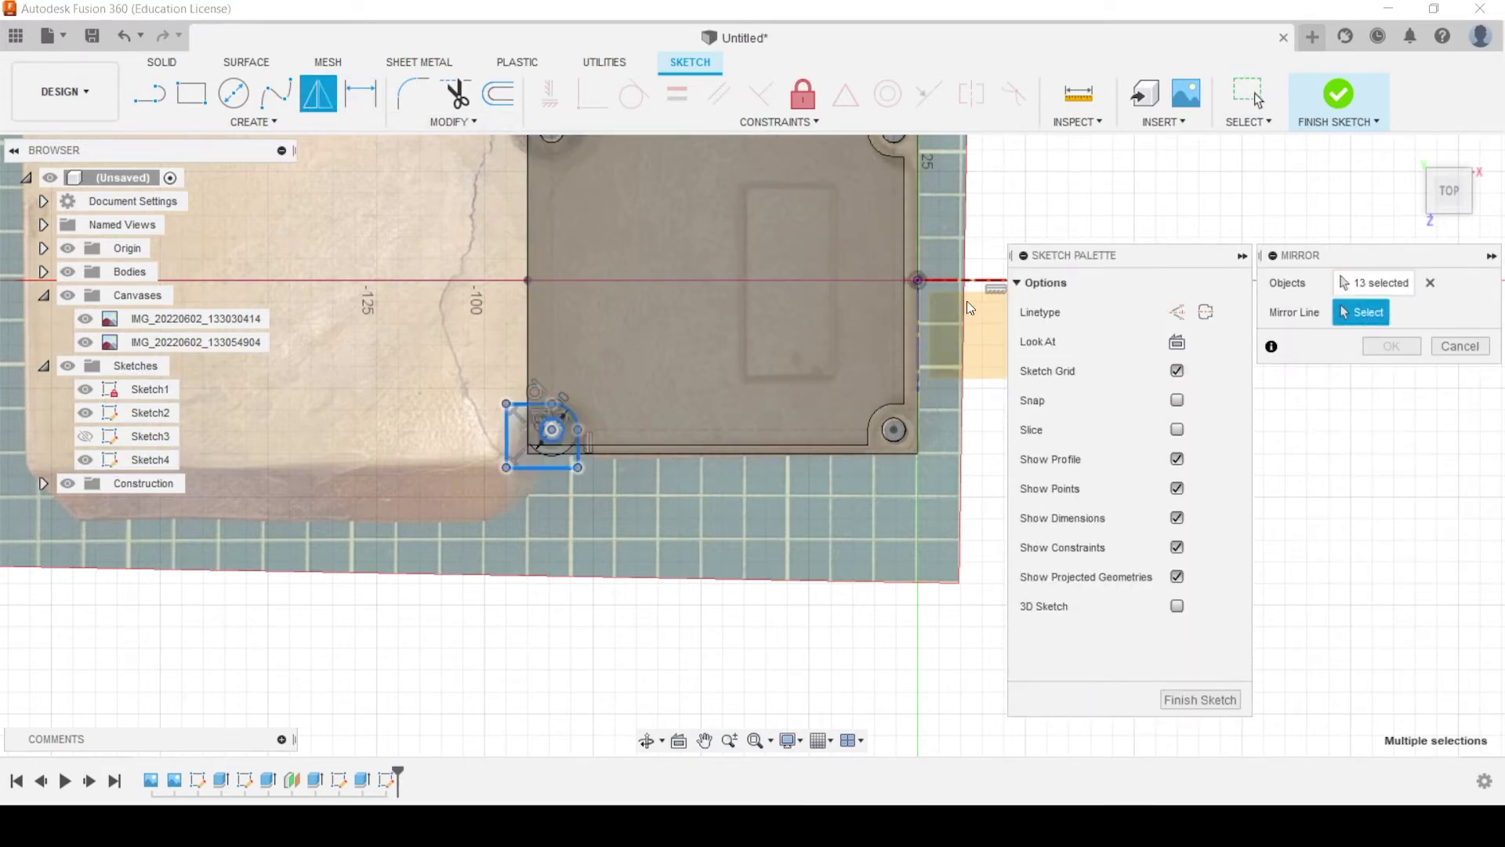
pyautogui.click(942, 280)
pyautogui.scroll(-2, 1136, 295)
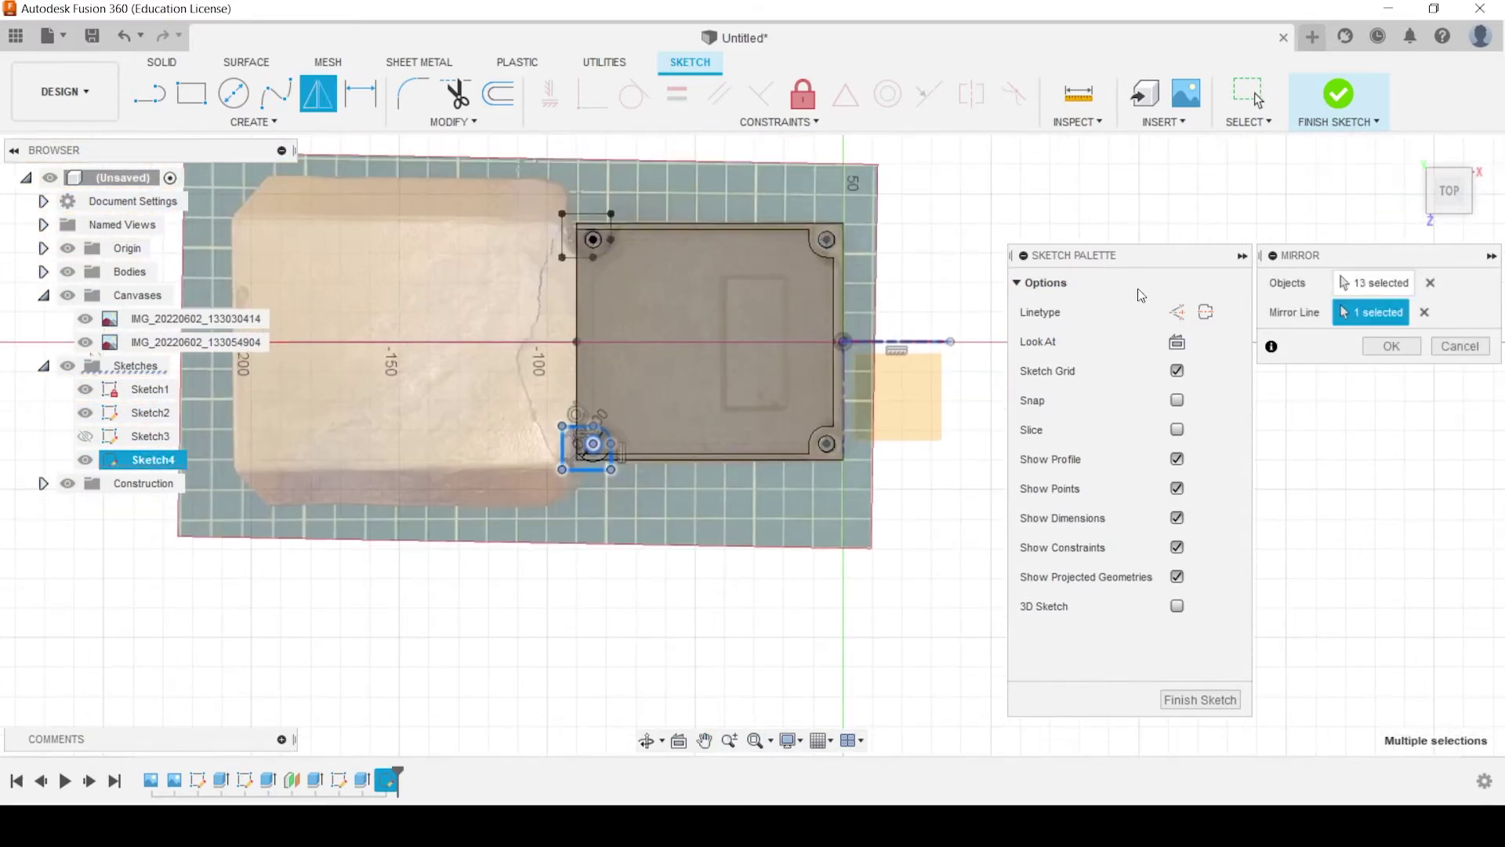
pyautogui.click(1391, 346)
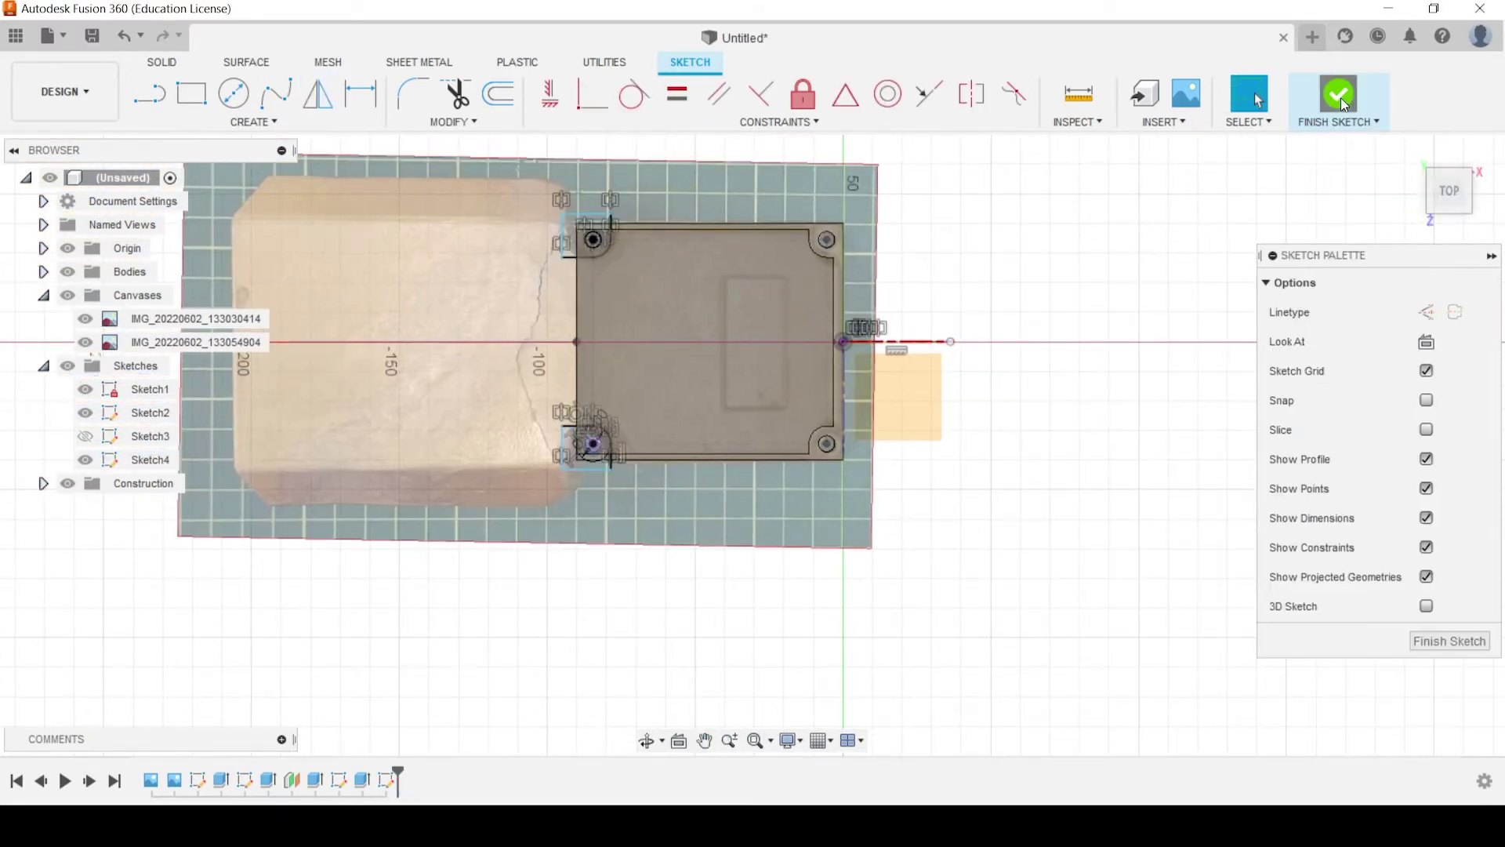
pyautogui.click(1339, 96)
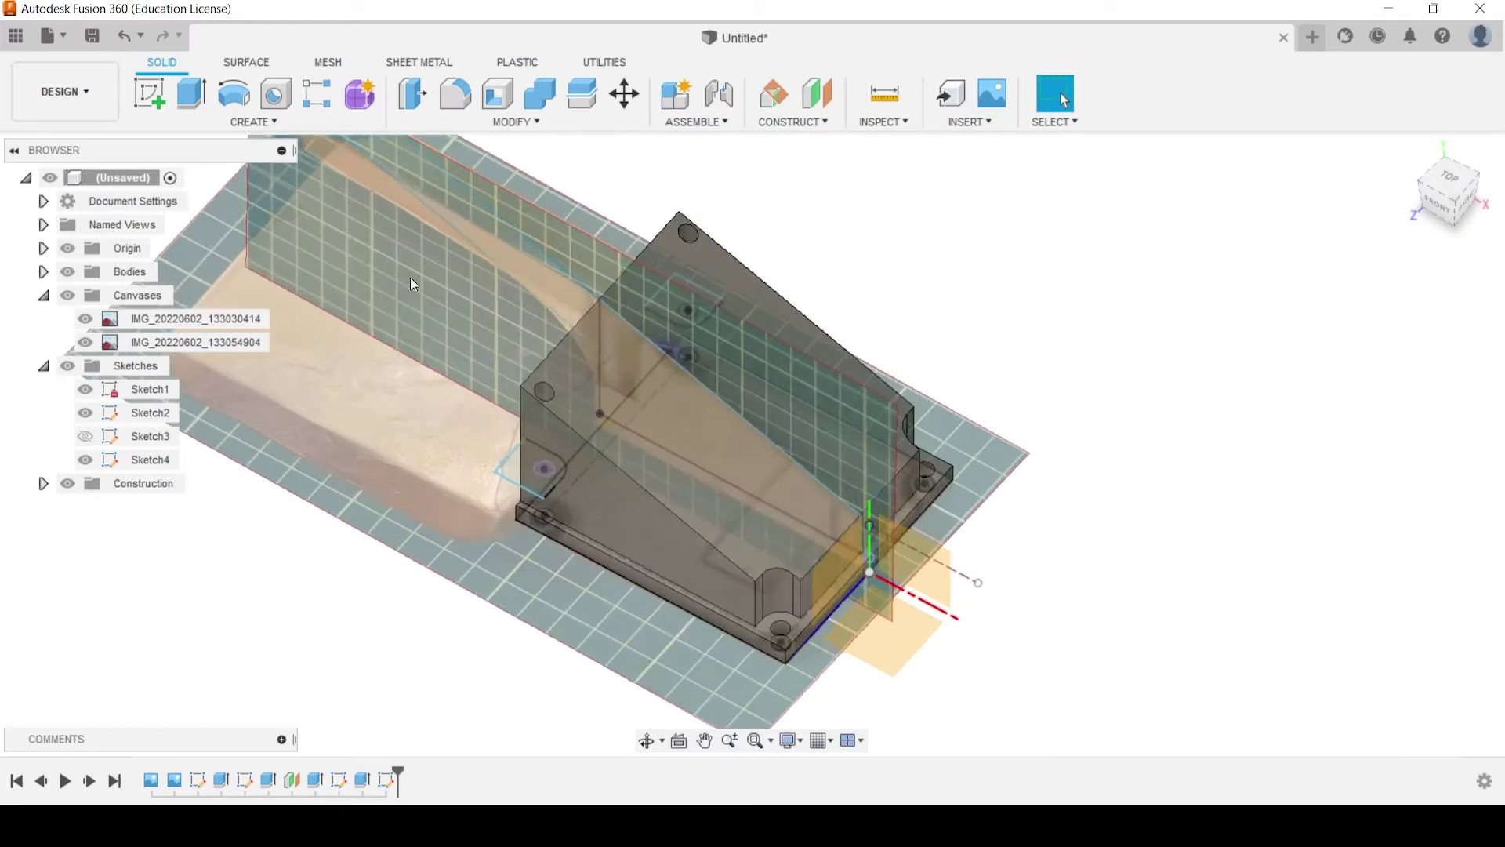
# Extrude both lug profiles as a cut with extent type All through the body
pyautogui.click(524, 469)
pyautogui.keyDown('shift'); pyautogui.moveTo(703, 287); pyautogui.dragTo(646, 324, button='middle'); pyautogui.keyUp('shift')
pyautogui.click(885, 325)
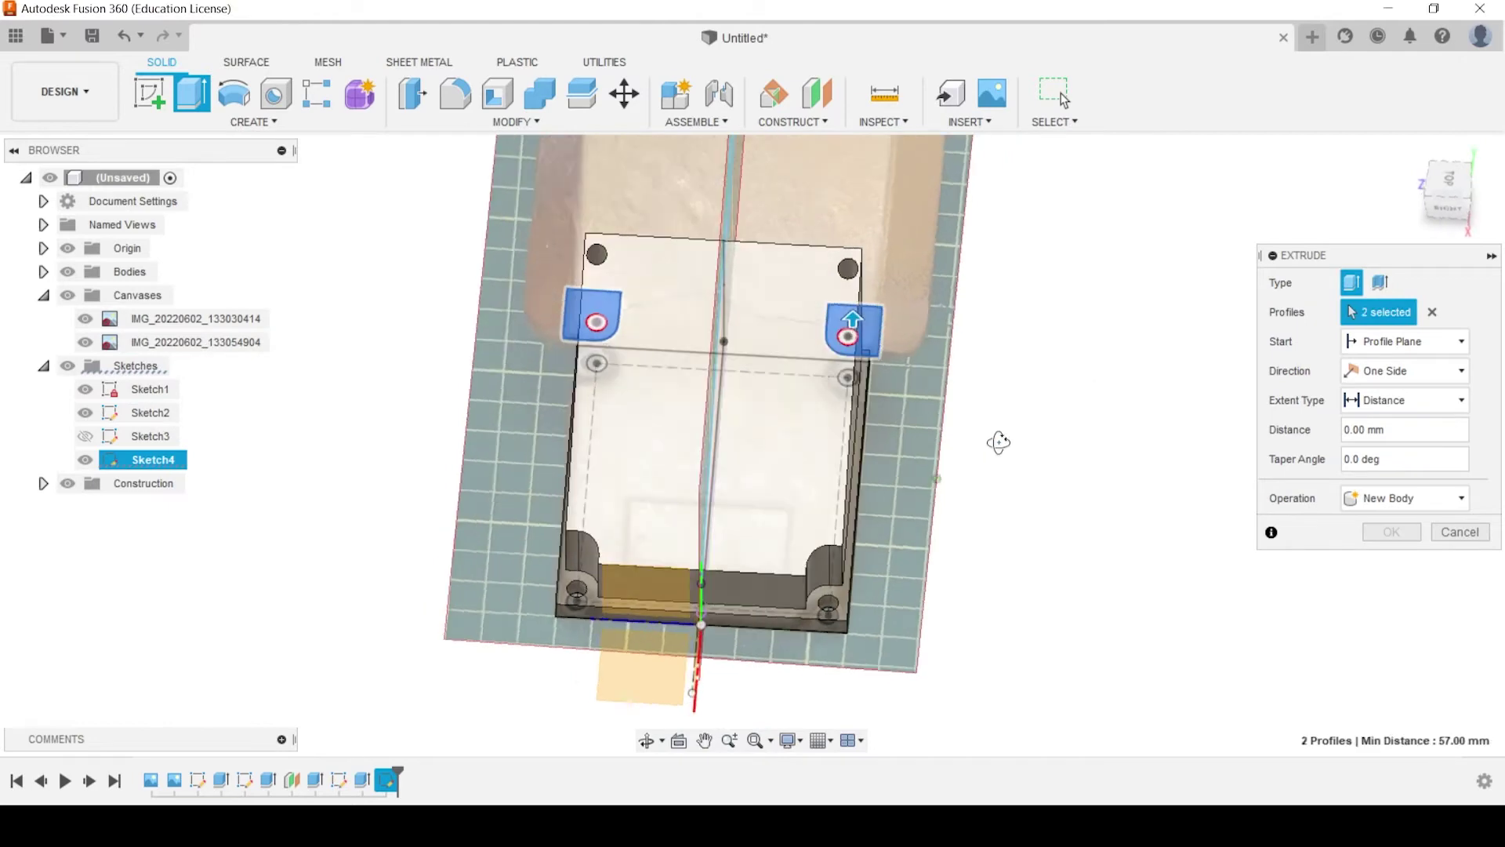
pyautogui.keyDown('shift'); pyautogui.moveTo(998, 437); pyautogui.dragTo(1068, 403, button='middle'); pyautogui.keyUp('shift')
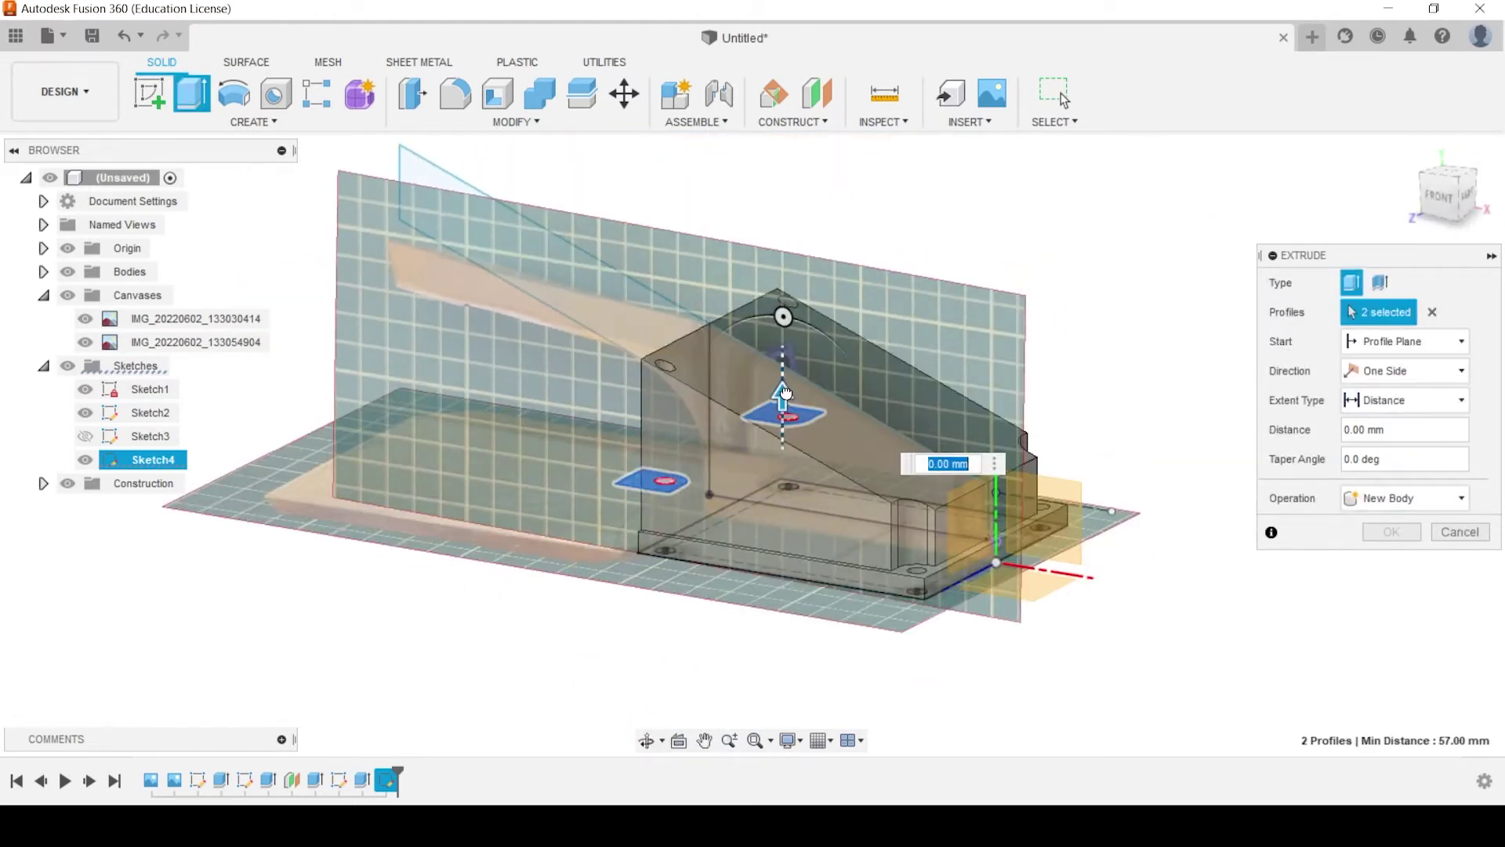
pyautogui.moveTo(797, 392); pyautogui.dragTo(778, 242)
pyautogui.click(1392, 401)
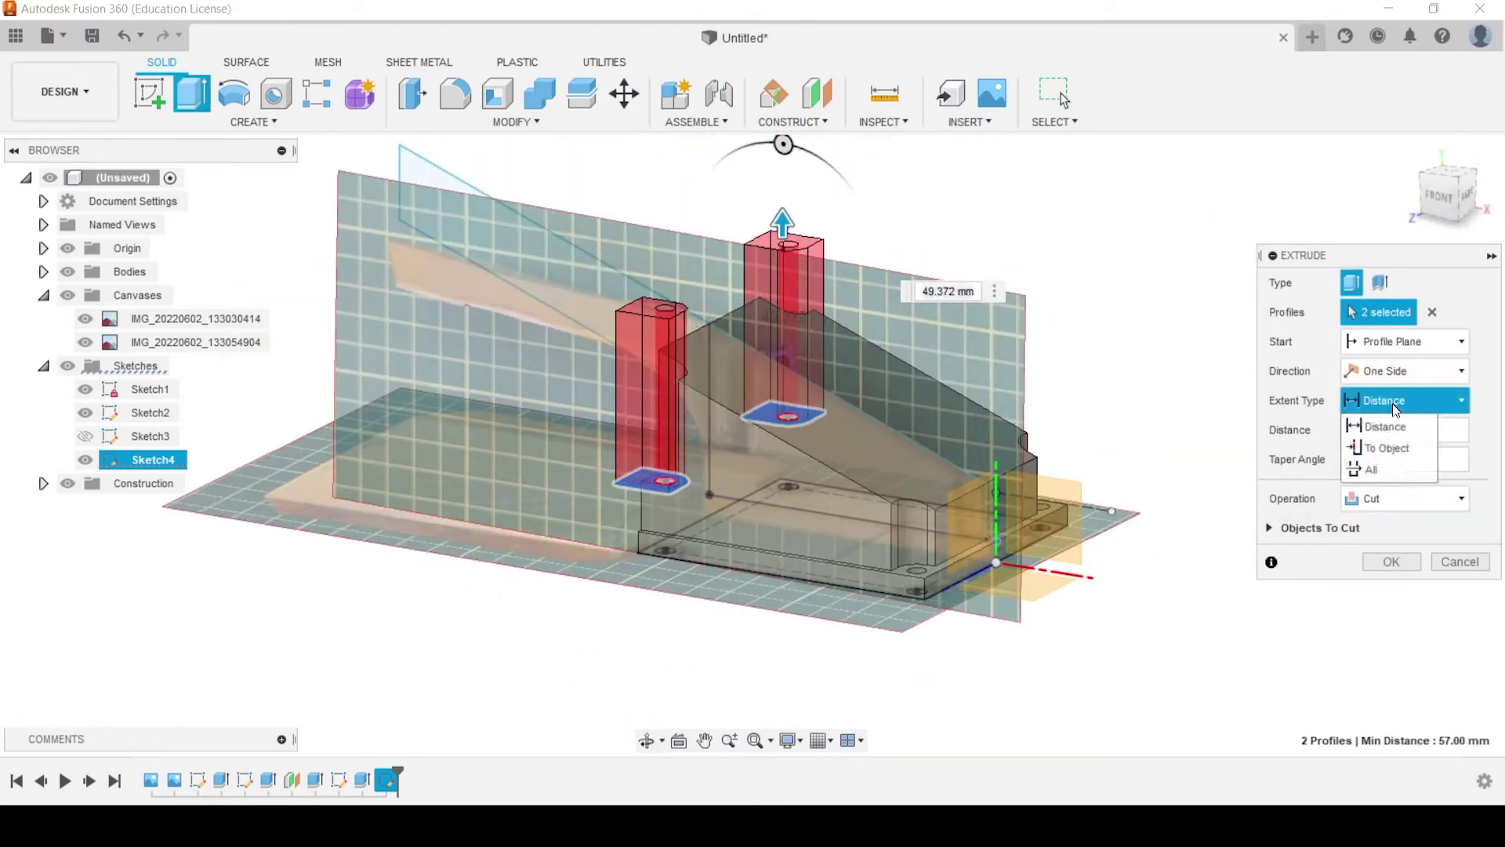
pyautogui.click(1428, 470)
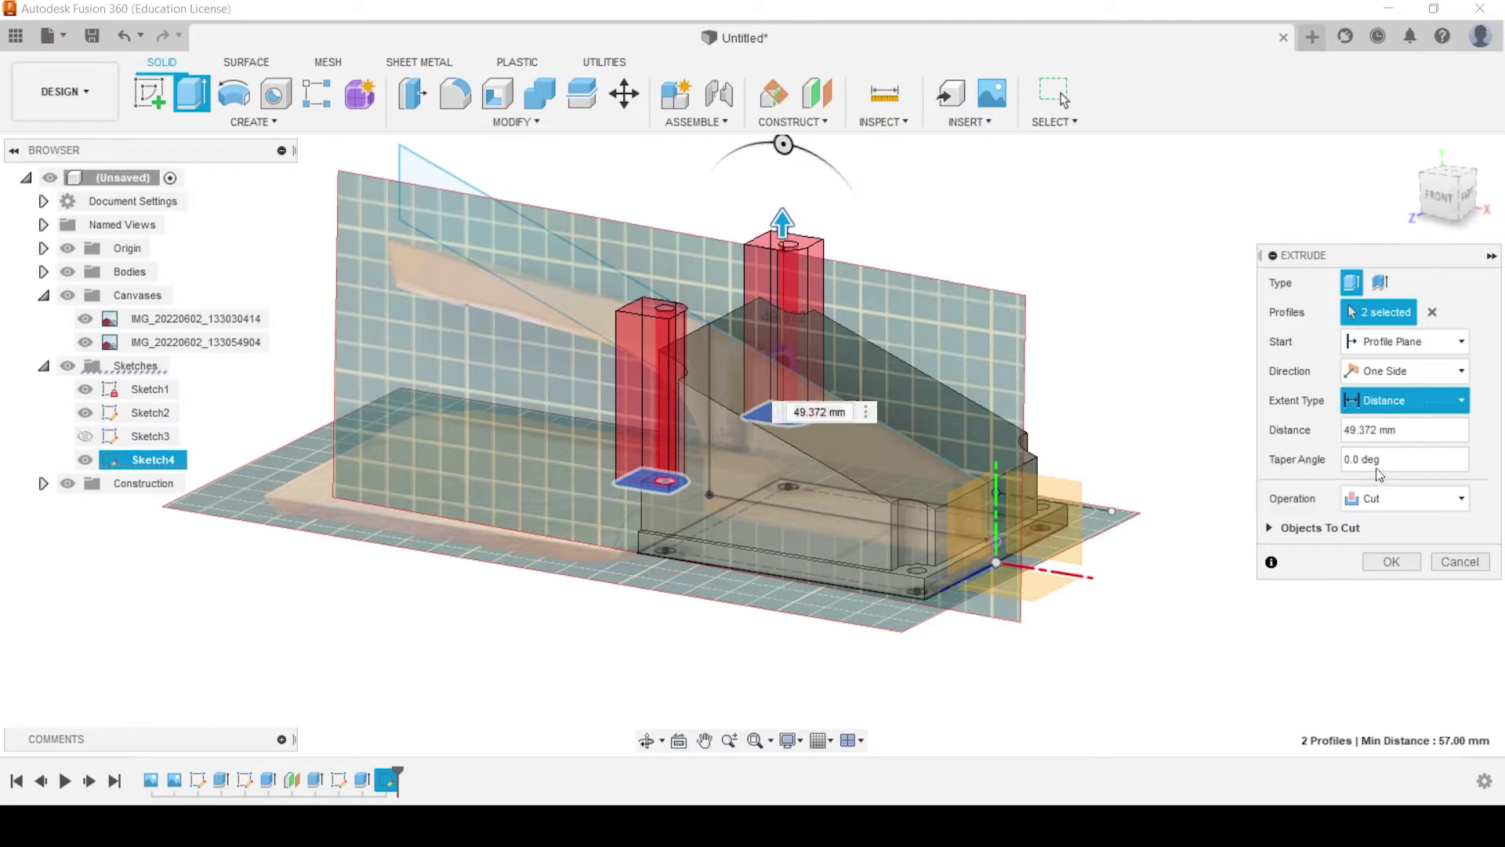
pyautogui.click(1391, 562)
# Orbit and zoom around the housing to inspect the new corner pockets
pyautogui.moveTo(795, 478)
pyautogui.keyDown('shift'); pyautogui.mouseDown(button='middle')
pyautogui.moveTo(752, 530)
pyautogui.moveTo(852, 410)
pyautogui.moveTo(891, 471)
pyautogui.moveTo(865, 511)
pyautogui.moveTo(840, 444)
pyautogui.moveTo(807, 441)
pyautogui.mouseUp(button='middle'); pyautogui.keyUp('shift')
pyautogui.scroll(4, 986, 564)
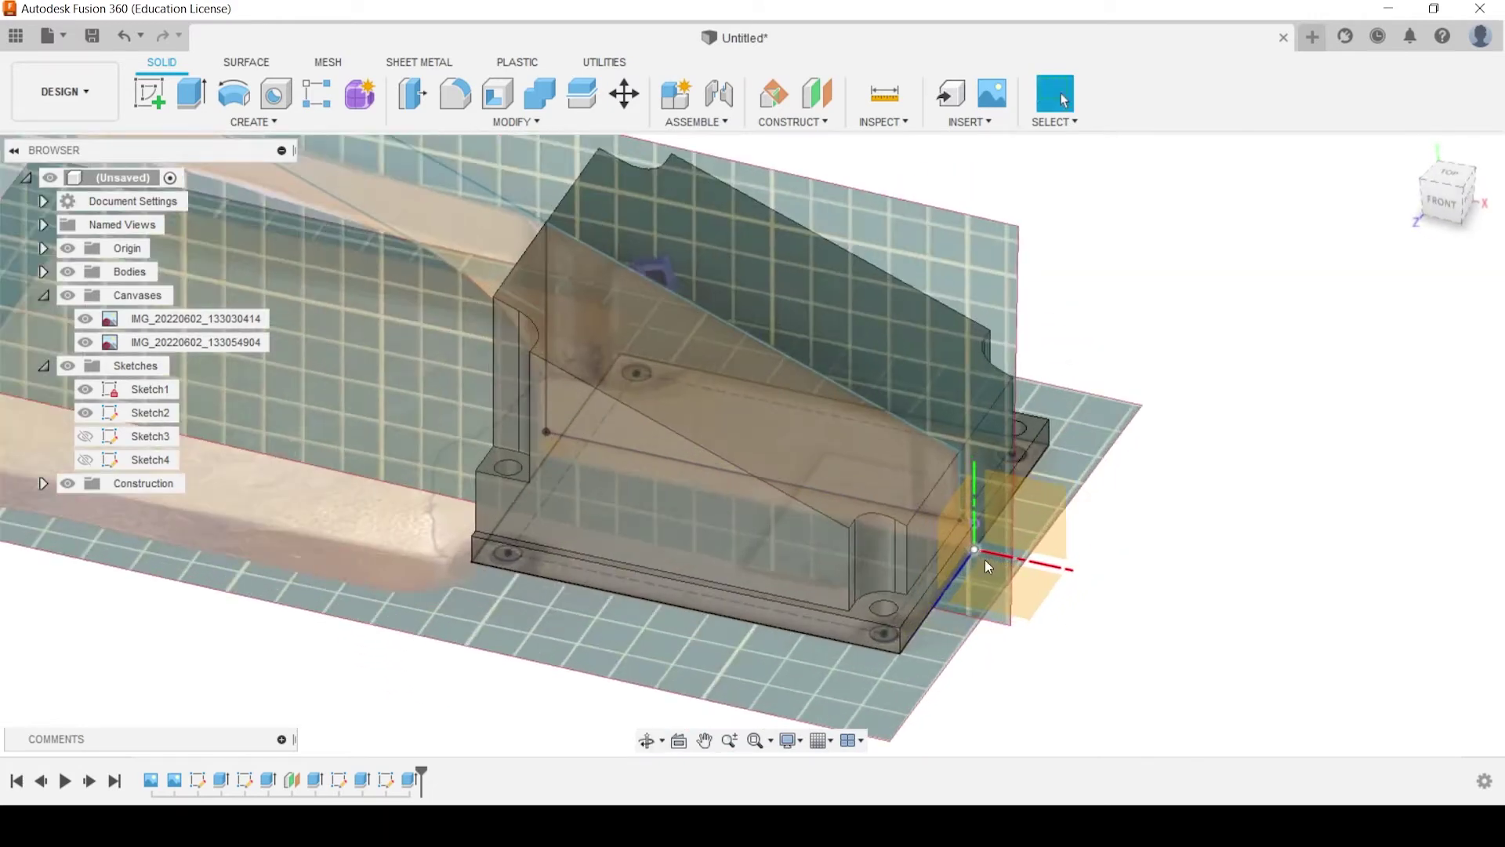
pyautogui.moveTo(1129, 584)
pyautogui.keyDown('shift'); pyautogui.mouseDown(button='middle')
pyautogui.moveTo(1139, 561)
pyautogui.moveTo(1125, 584)
pyautogui.moveTo(1092, 591)
pyautogui.moveTo(1119, 548)
pyautogui.moveTo(1126, 564)
pyautogui.mouseUp(button='middle'); pyautogui.keyUp('shift')
pyautogui.scroll(2, 1060, 586)
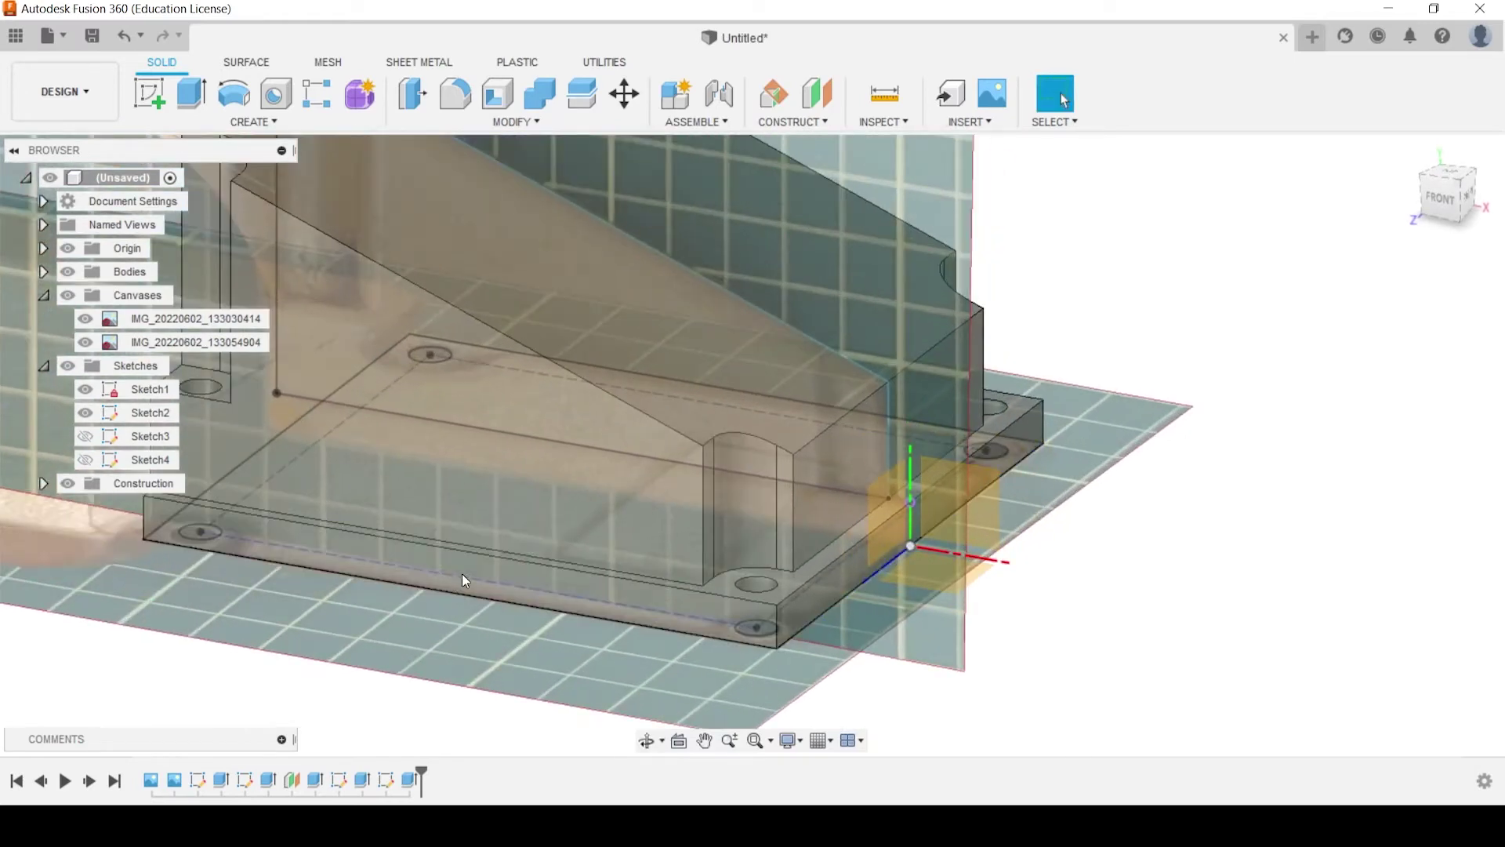
pyautogui.moveTo(462, 574)
pyautogui.keyDown('shift'); pyautogui.mouseDown(button='middle')
pyautogui.moveTo(470, 551)
pyautogui.moveTo(451, 572)
pyautogui.mouseUp(button='middle'); pyautogui.keyUp('shift')
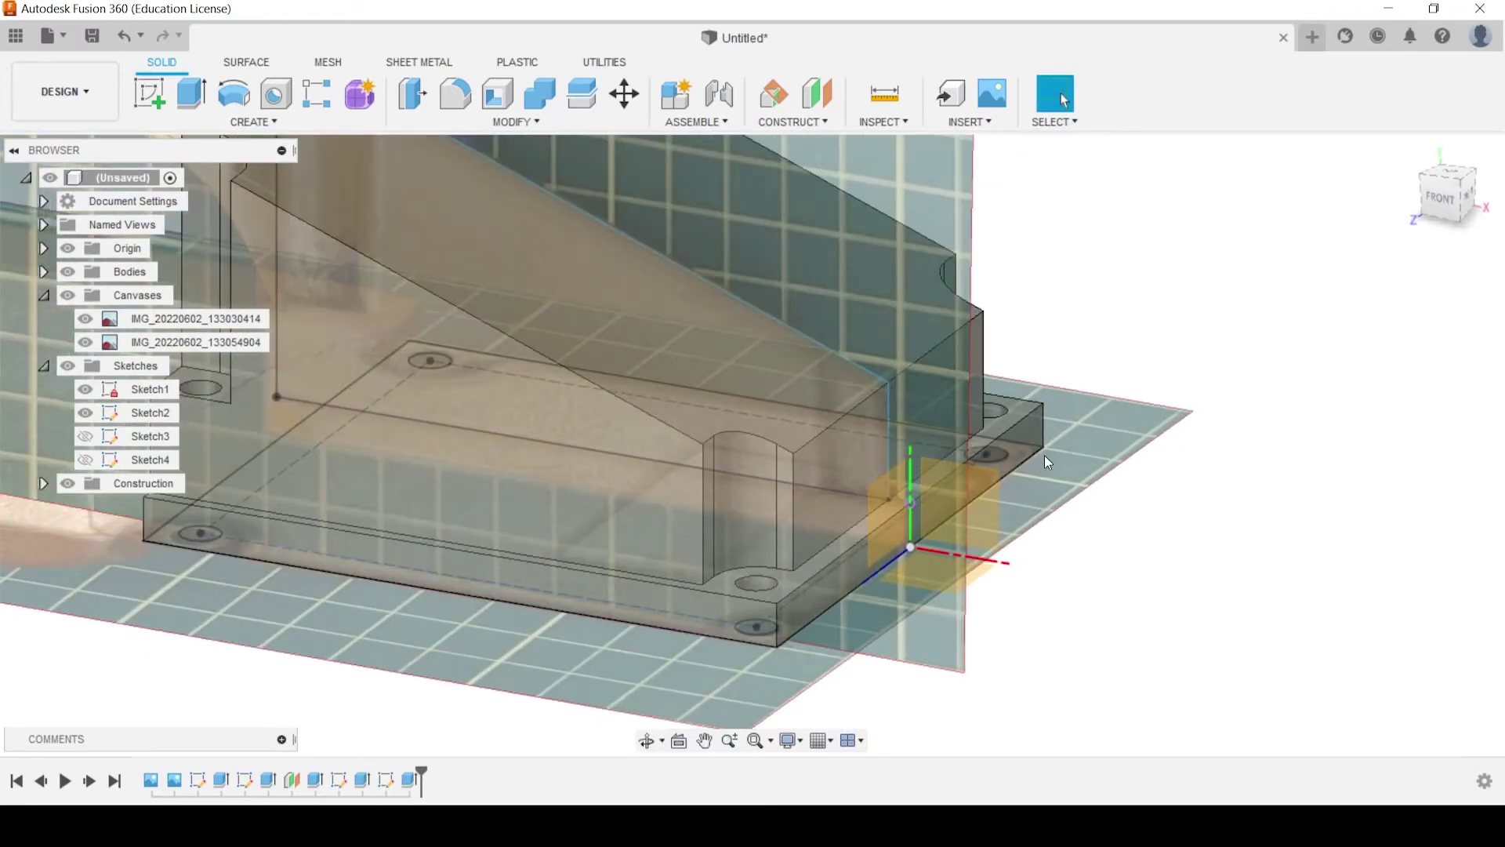
pyautogui.keyDown('shift'); pyautogui.moveTo(1047, 462); pyautogui.dragTo(776, 476, button='middle'); pyautogui.keyUp('shift')
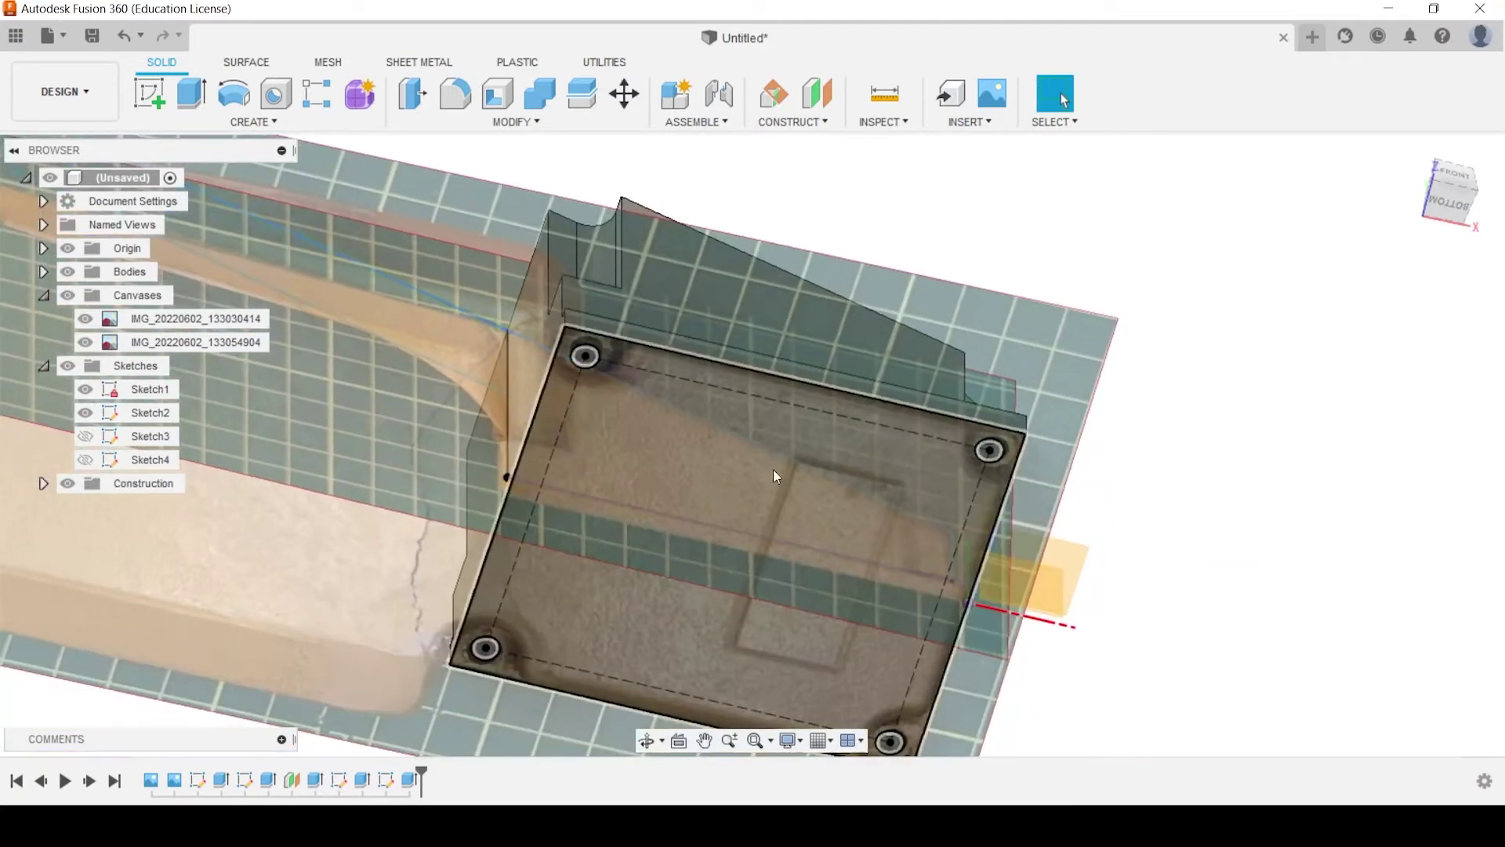
# Shell the housing by removing its bottom face, with 6 mm inside thickness
pyautogui.click(497, 108)
pyautogui.click(618, 500)
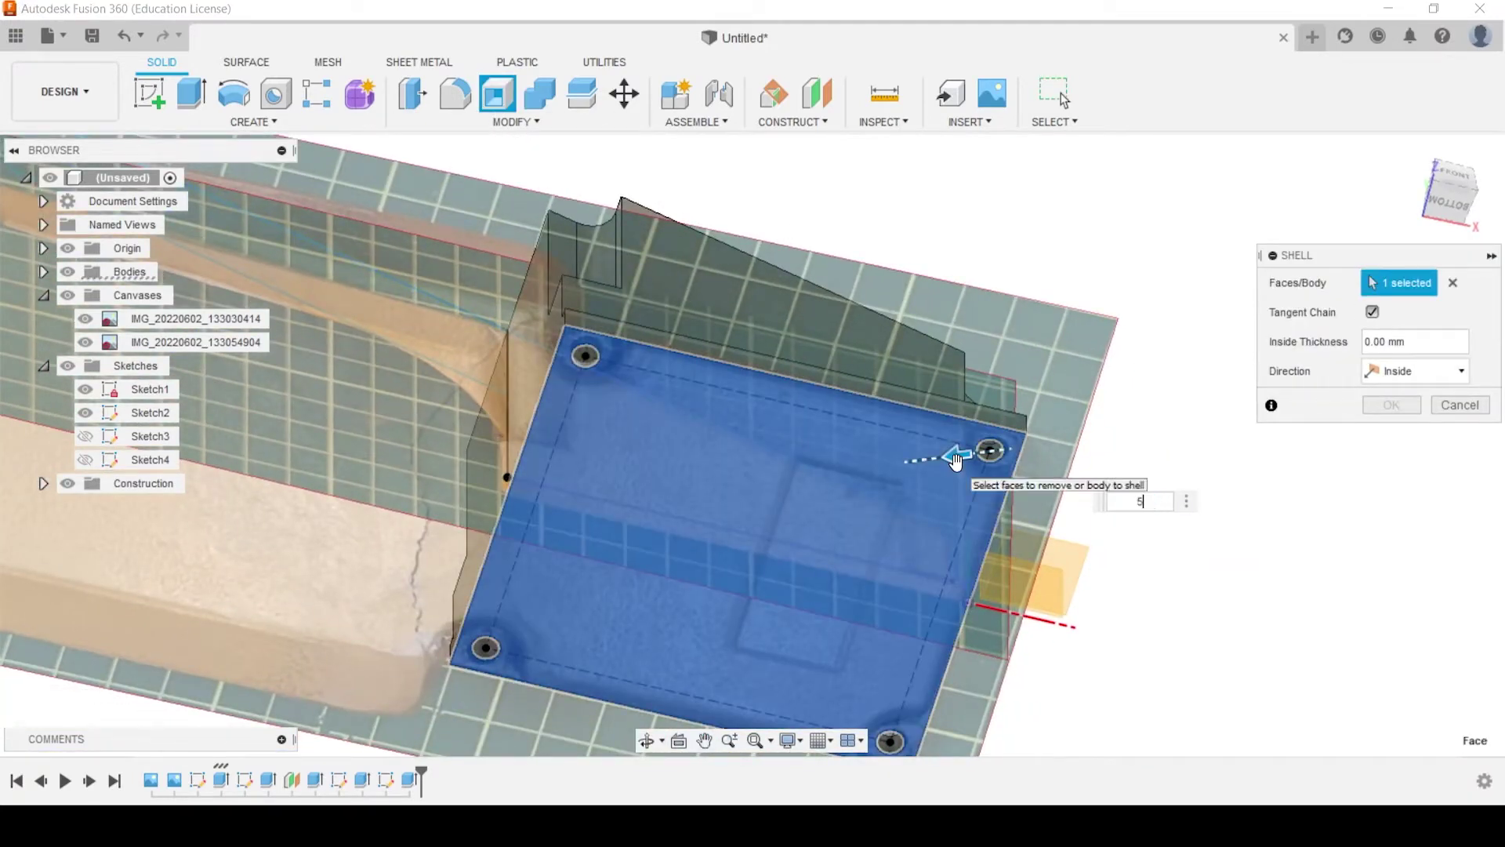
pyautogui.press('Return')
pyautogui.keyDown('shift'); pyautogui.moveTo(978, 543); pyautogui.dragTo(703, 504, button='middle'); pyautogui.keyUp('shift')
pyautogui.scroll(5, 746, 500)
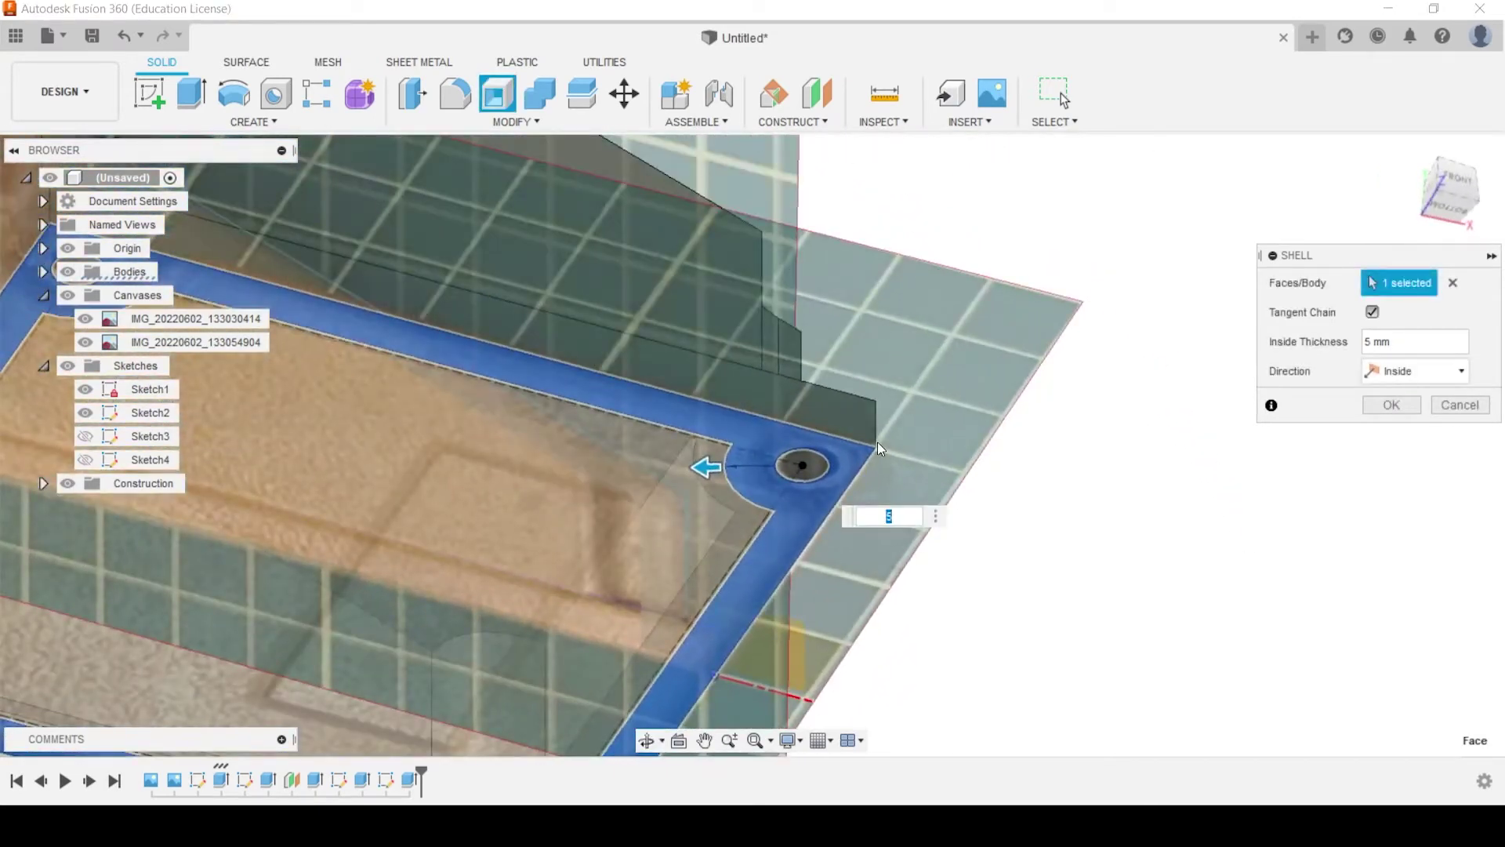
pyautogui.write('6')
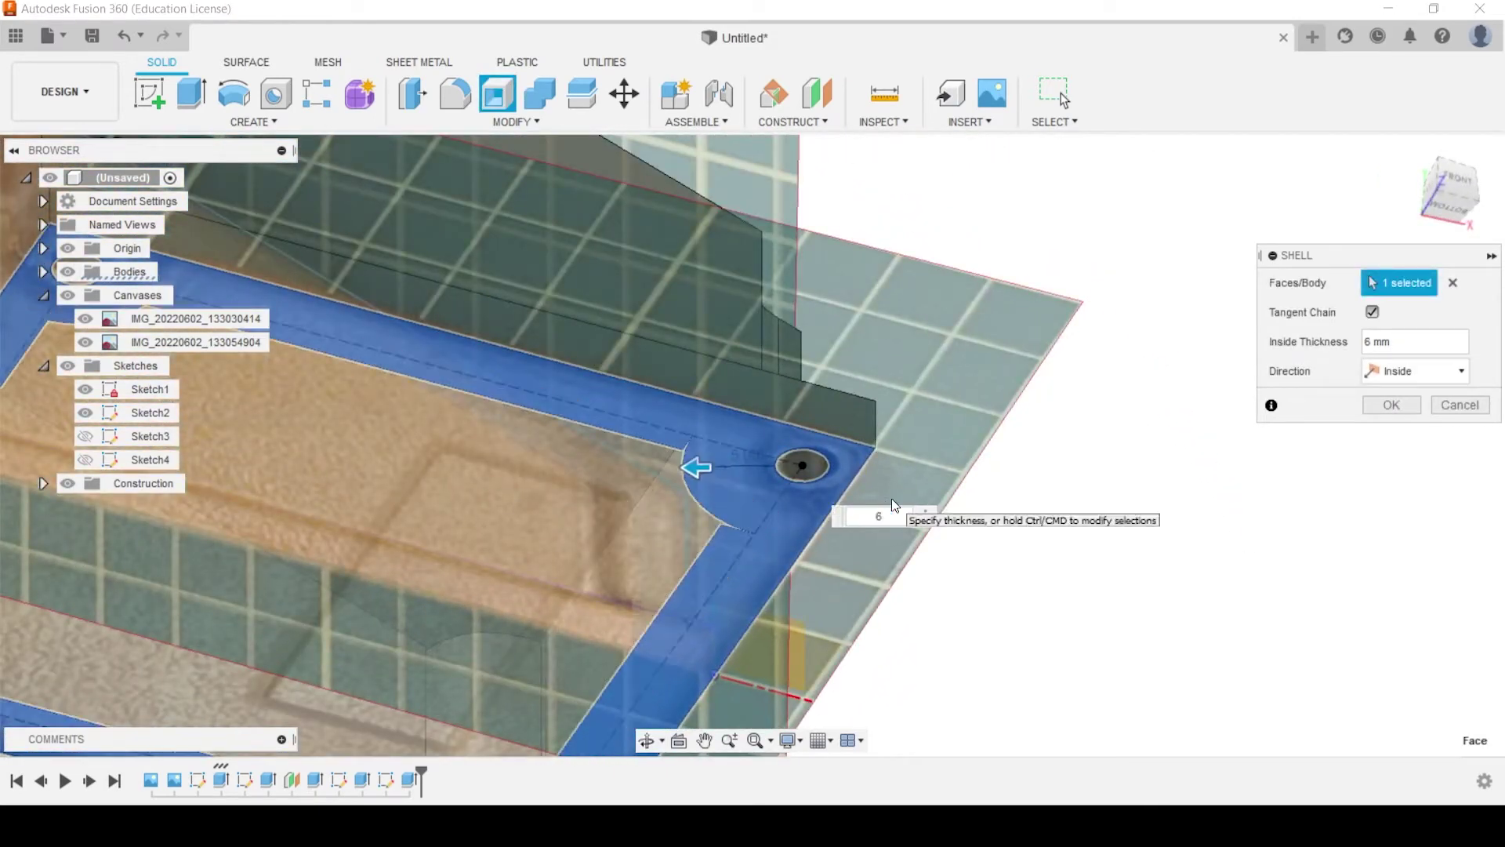
pyautogui.click(1387, 406)
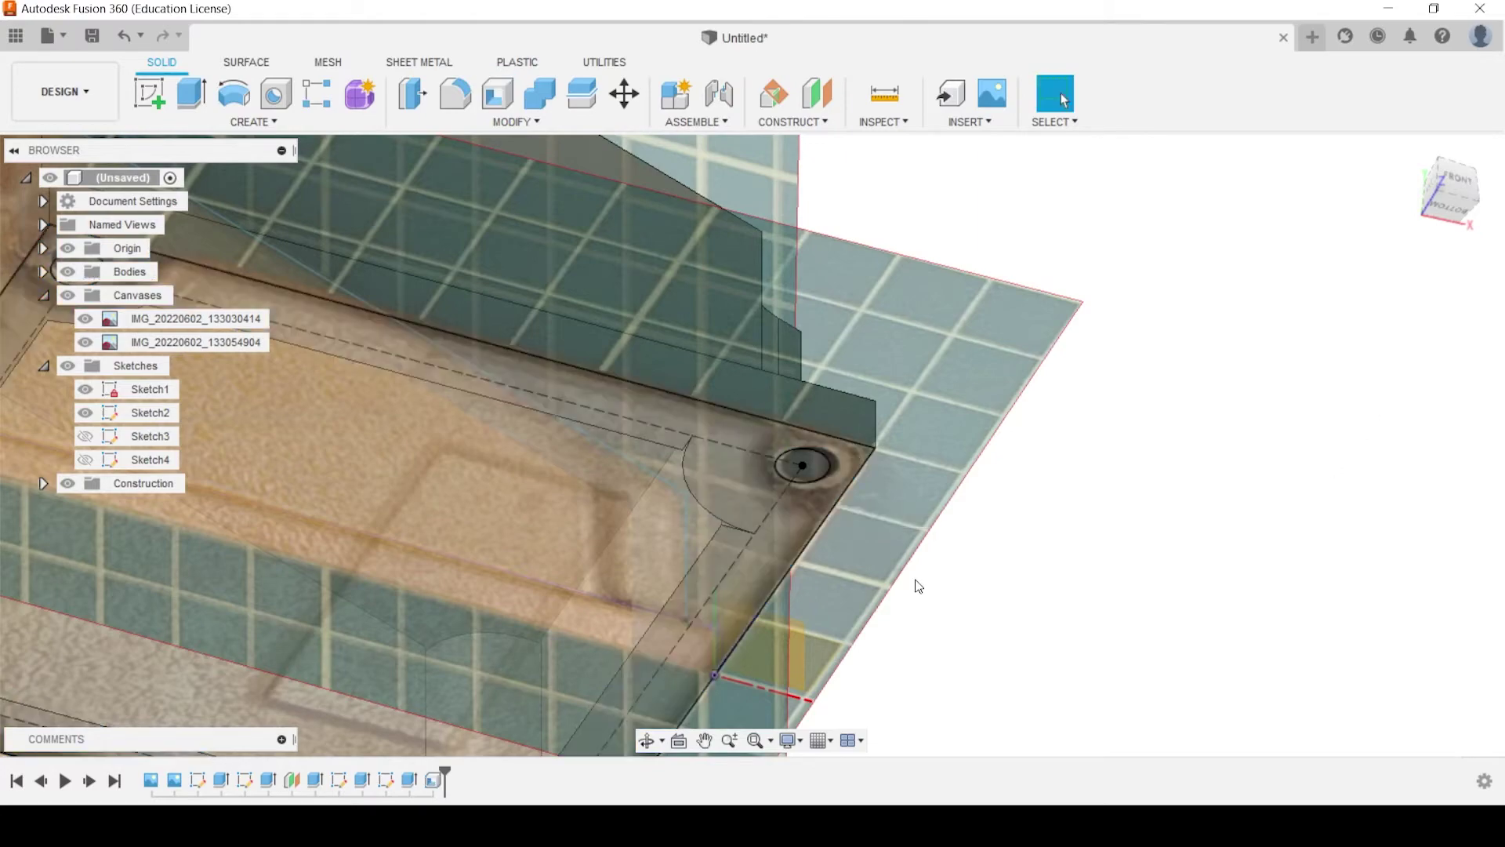
pyautogui.keyDown('shift'); pyautogui.moveTo(914, 585); pyautogui.dragTo(423, 464, button='middle'); pyautogui.keyUp('shift')
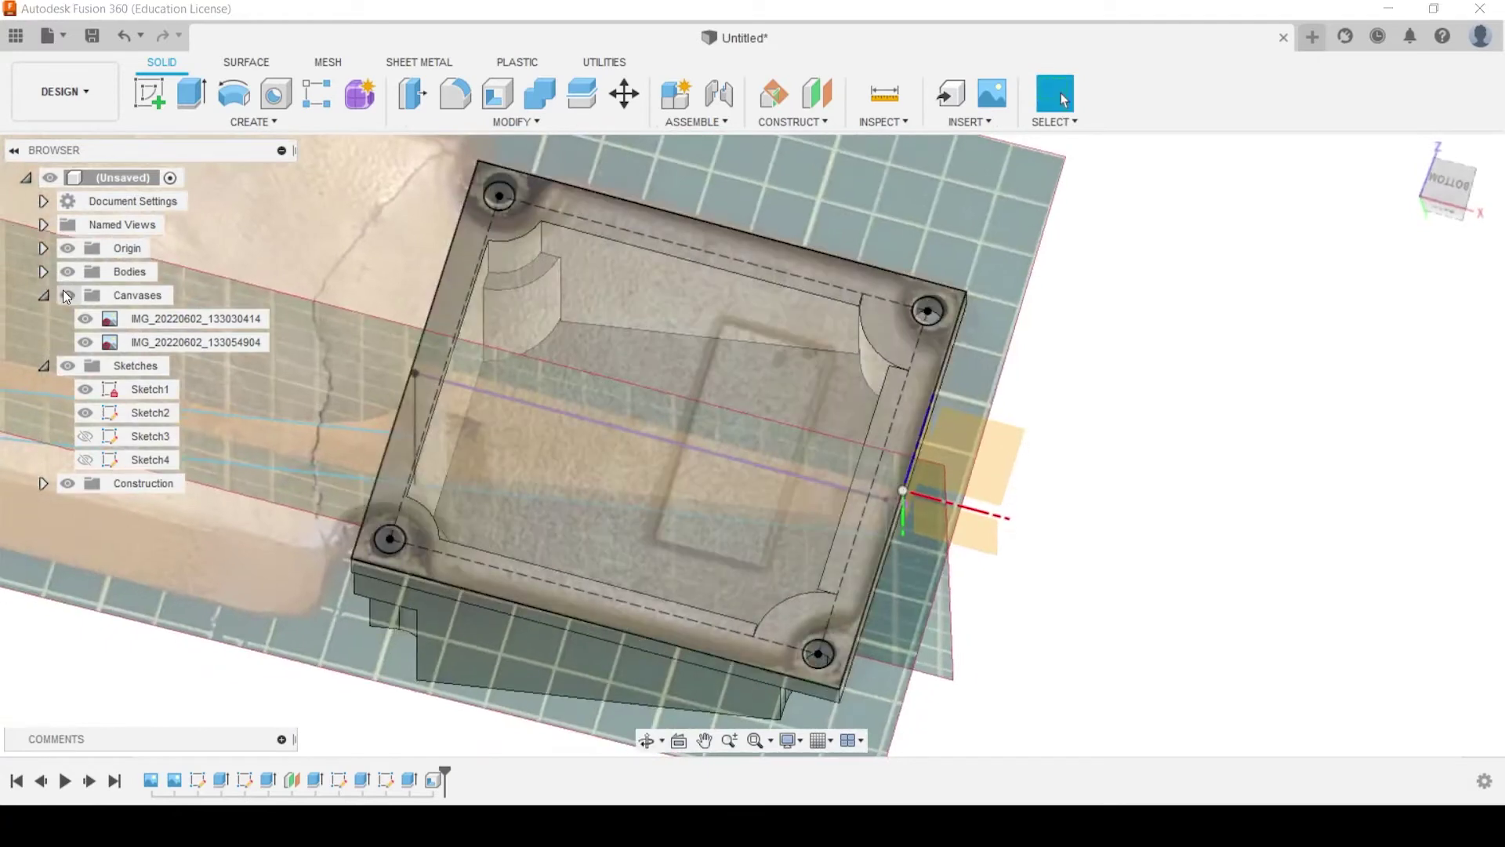
pyautogui.click(66, 294)
pyautogui.keyDown('shift'); pyautogui.moveTo(689, 314); pyautogui.dragTo(821, 400, button='middle'); pyautogui.keyUp('shift')
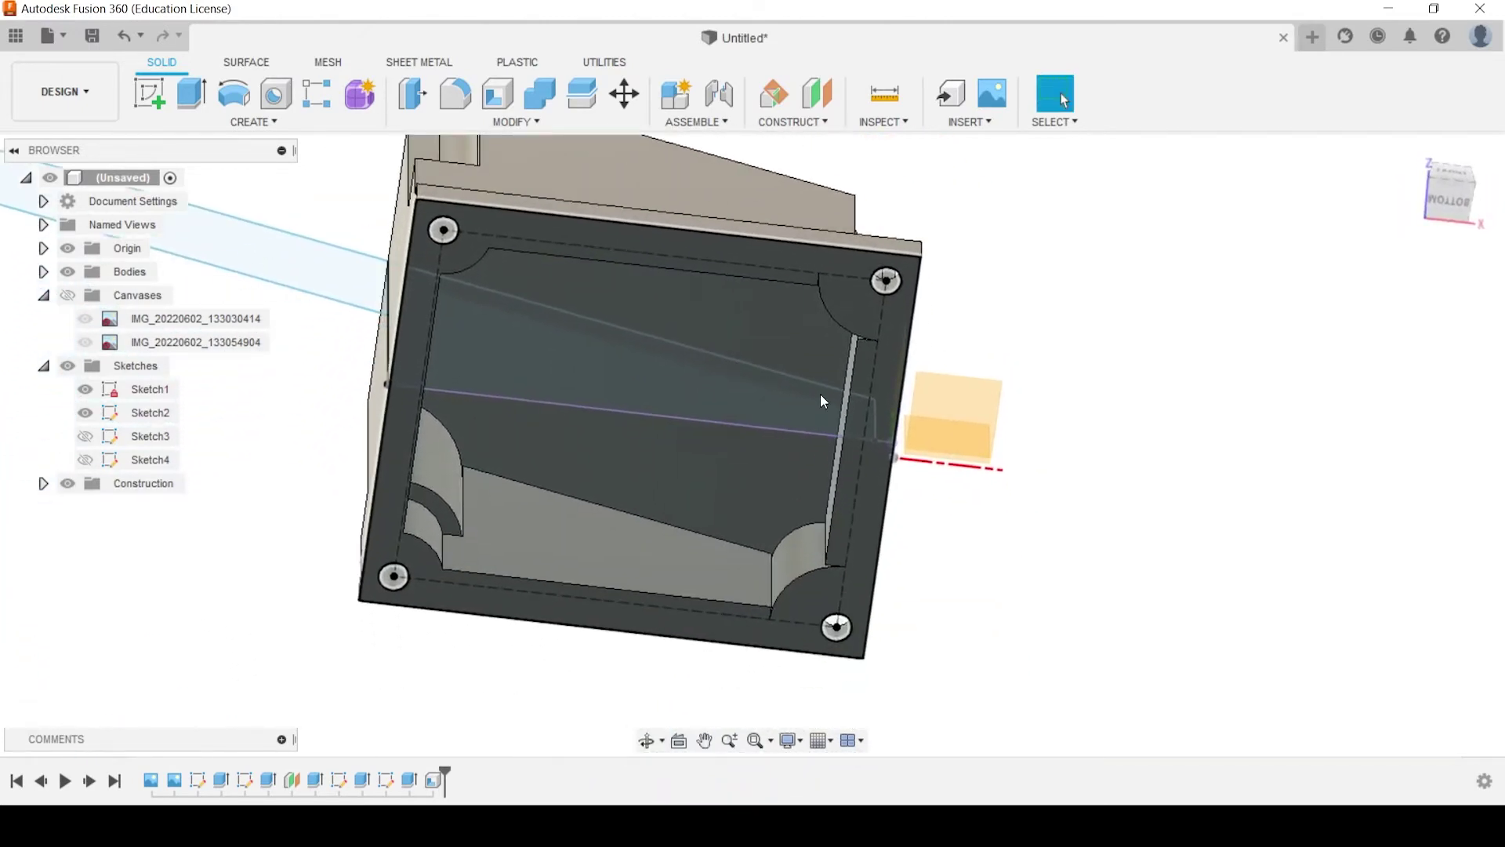
pyautogui.scroll(4, 821, 401)
pyautogui.scroll(1, 1021, 361)
pyautogui.moveTo(945, 367); pyautogui.dragTo(1095, 356, button='middle')
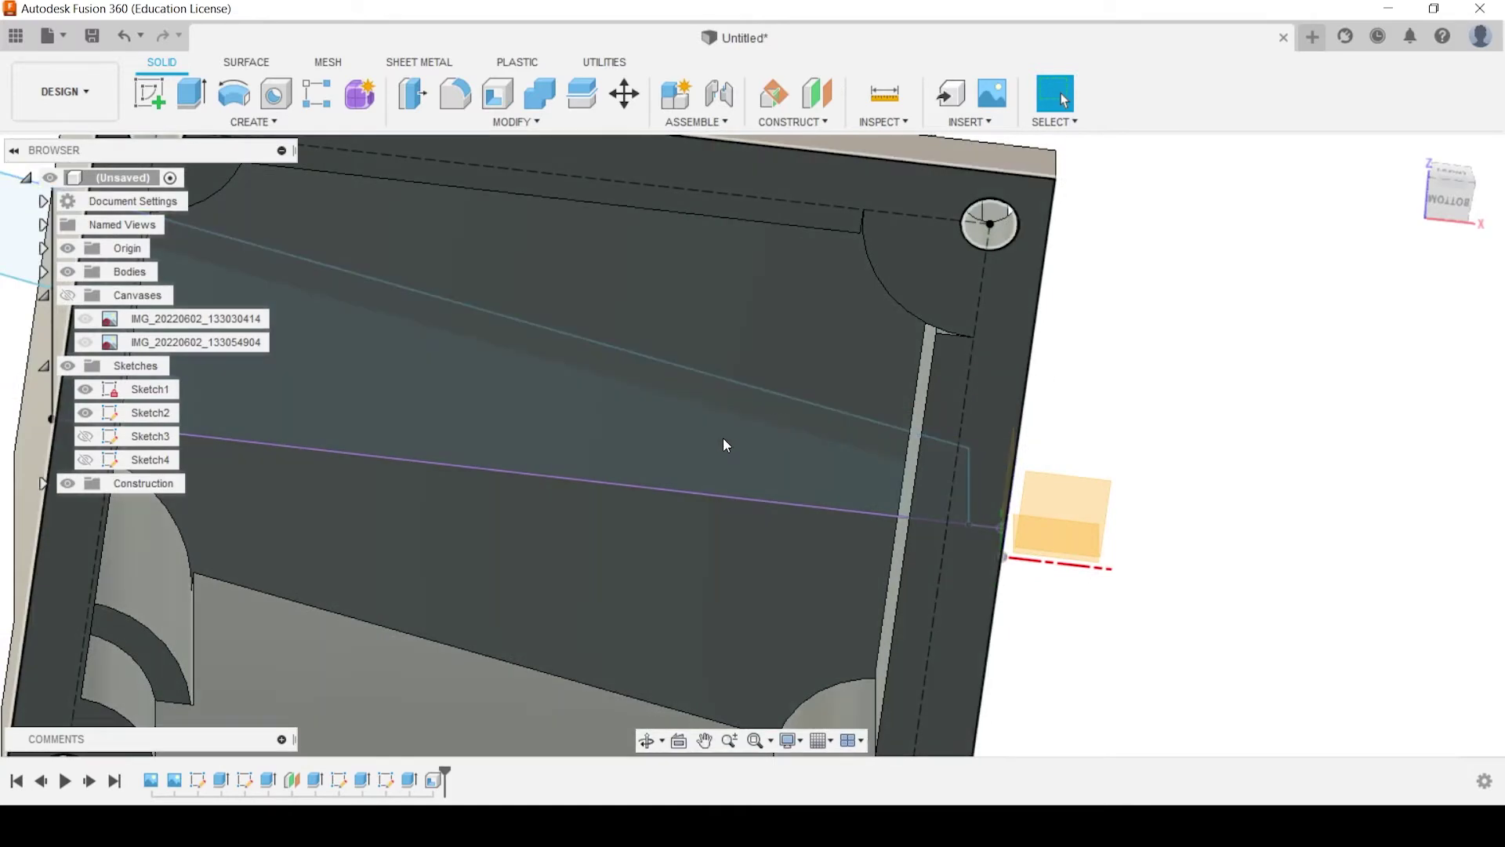
pyautogui.keyDown('shift'); pyautogui.moveTo(722, 439); pyautogui.dragTo(849, 469, button='middle'); pyautogui.keyUp('shift')
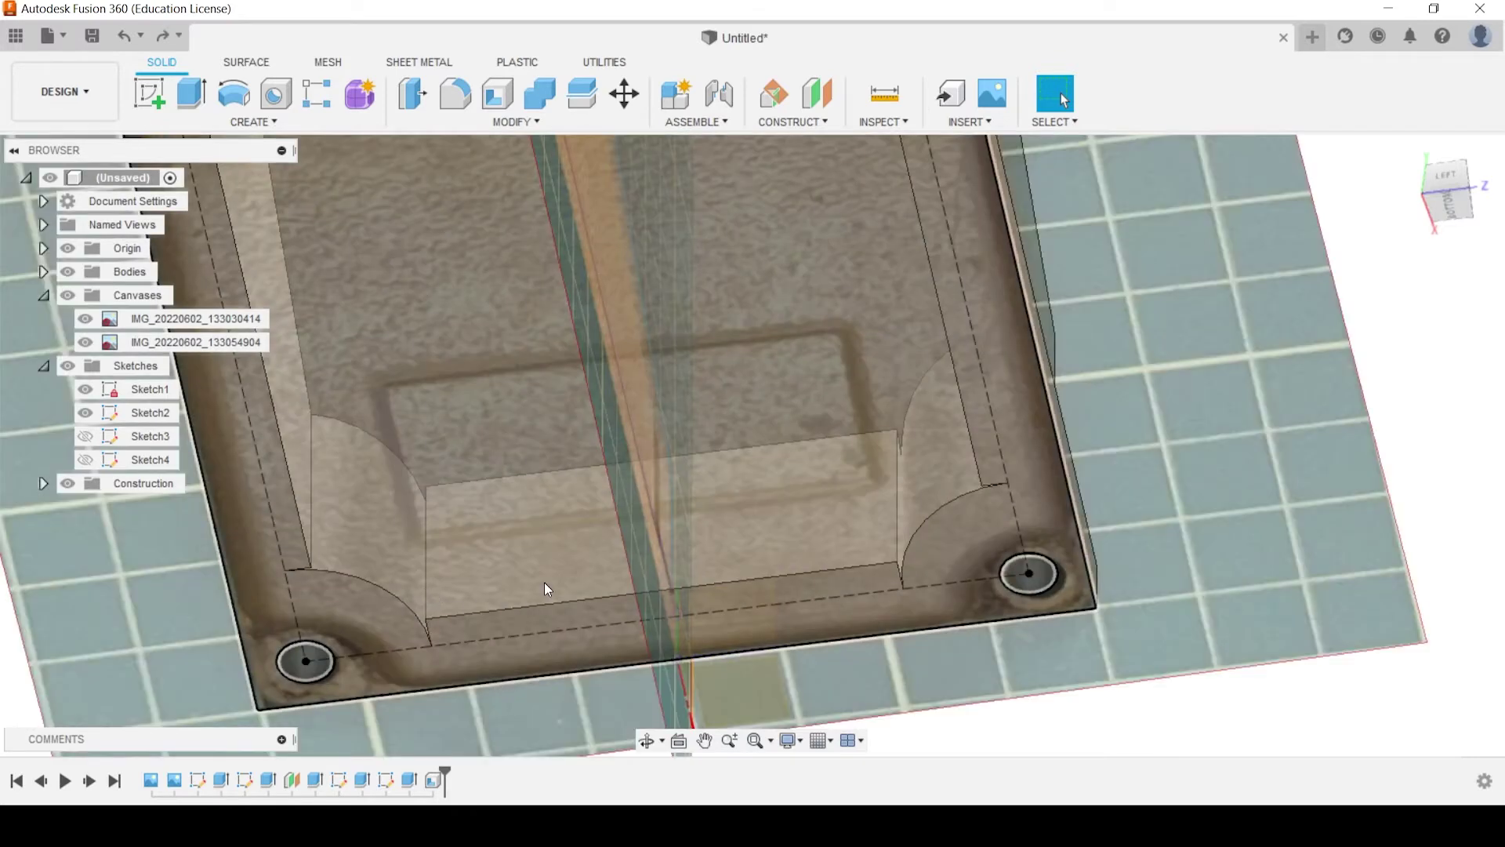
pyautogui.keyDown('shift'); pyautogui.moveTo(552, 528); pyautogui.dragTo(521, 572, button='middle'); pyautogui.keyUp('shift')
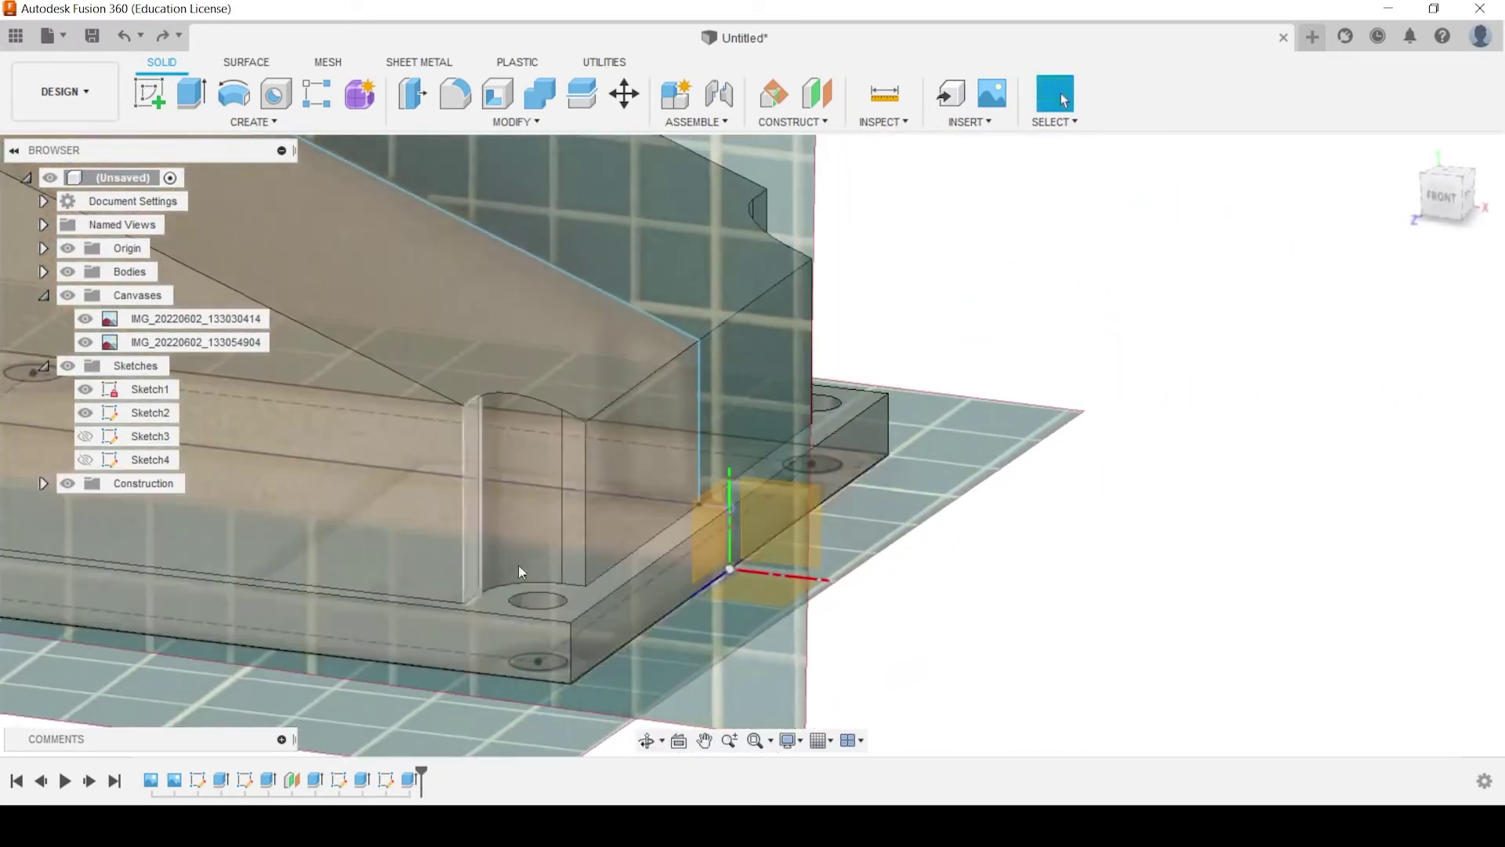
# Apply a 5 mm fillet to six vertical edges around the housing and pockets
pyautogui.click(456, 95)
pyautogui.click(588, 458)
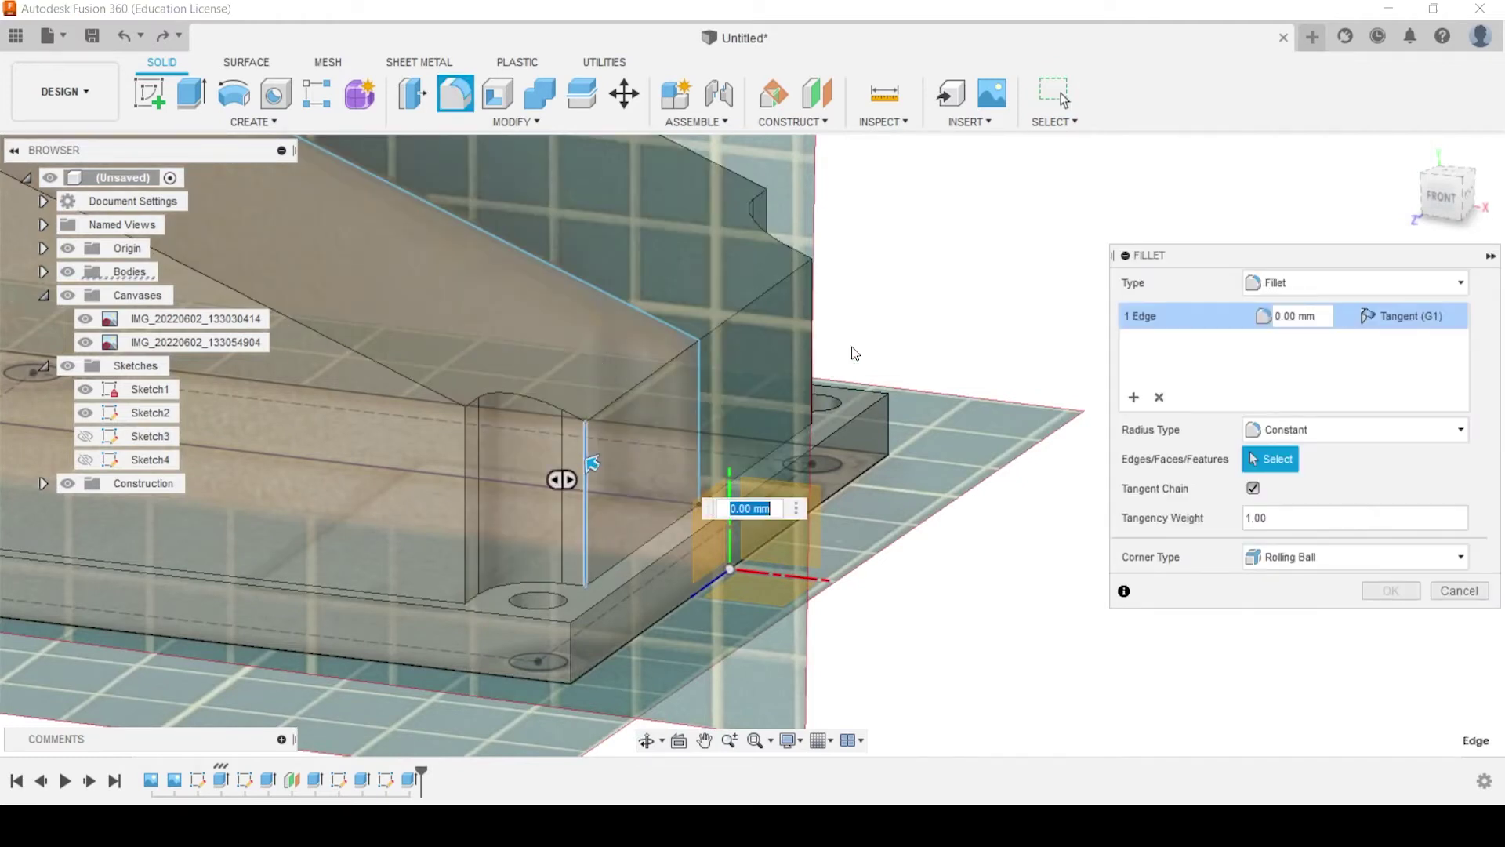
pyautogui.click(813, 328)
pyautogui.keyDown('shift'); pyautogui.moveTo(519, 536); pyautogui.dragTo(387, 523, button='middle'); pyautogui.keyUp('shift')
pyautogui.click(402, 524)
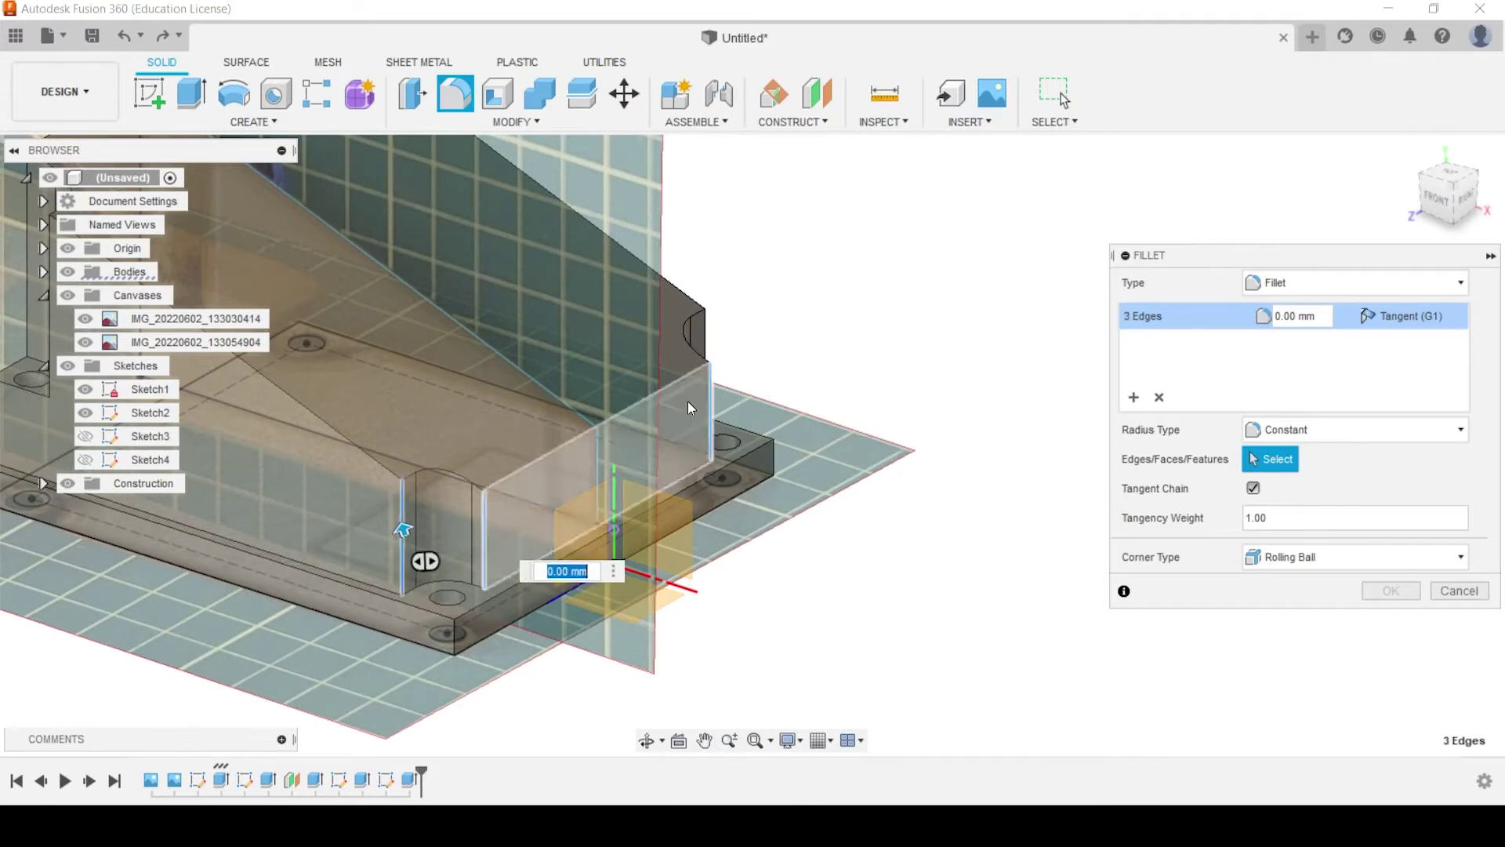
pyautogui.click(704, 331)
pyautogui.keyDown('shift'); pyautogui.moveTo(196, 497); pyautogui.dragTo(576, 539, button='middle'); pyautogui.keyUp('shift')
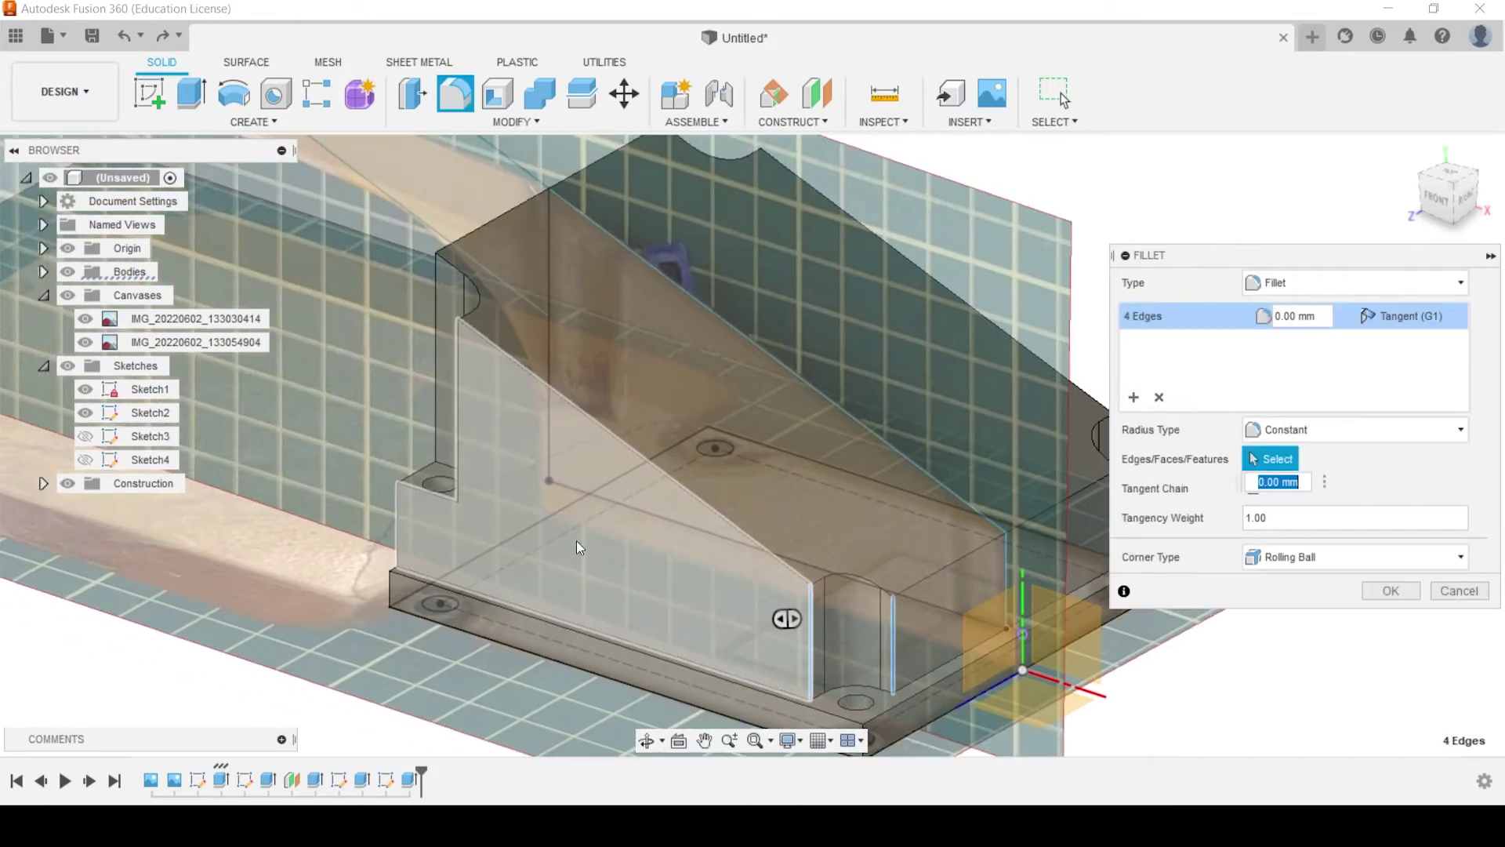
pyautogui.click(454, 397)
pyautogui.keyDown('shift'); pyautogui.moveTo(901, 359); pyautogui.dragTo(896, 392, button='middle'); pyautogui.keyUp('shift')
pyautogui.click(931, 459)
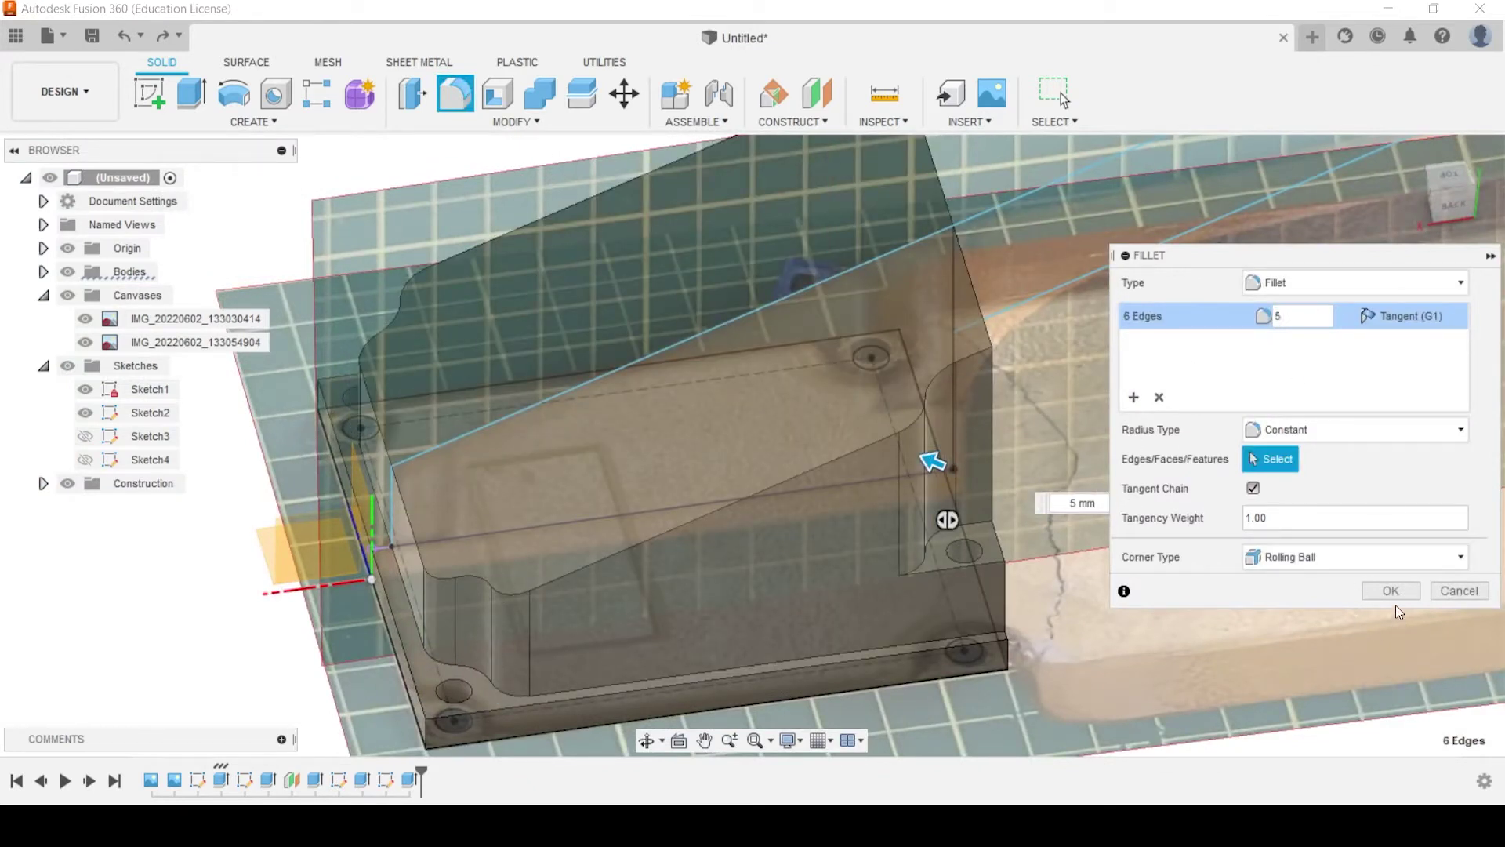
pyautogui.keyDown('shift'); pyautogui.moveTo(689, 611); pyautogui.dragTo(427, 340, button='middle'); pyautogui.keyUp('shift')
# Shell the housing from its bottom face with a 6 mm inside thickness
pyautogui.click(497, 93)
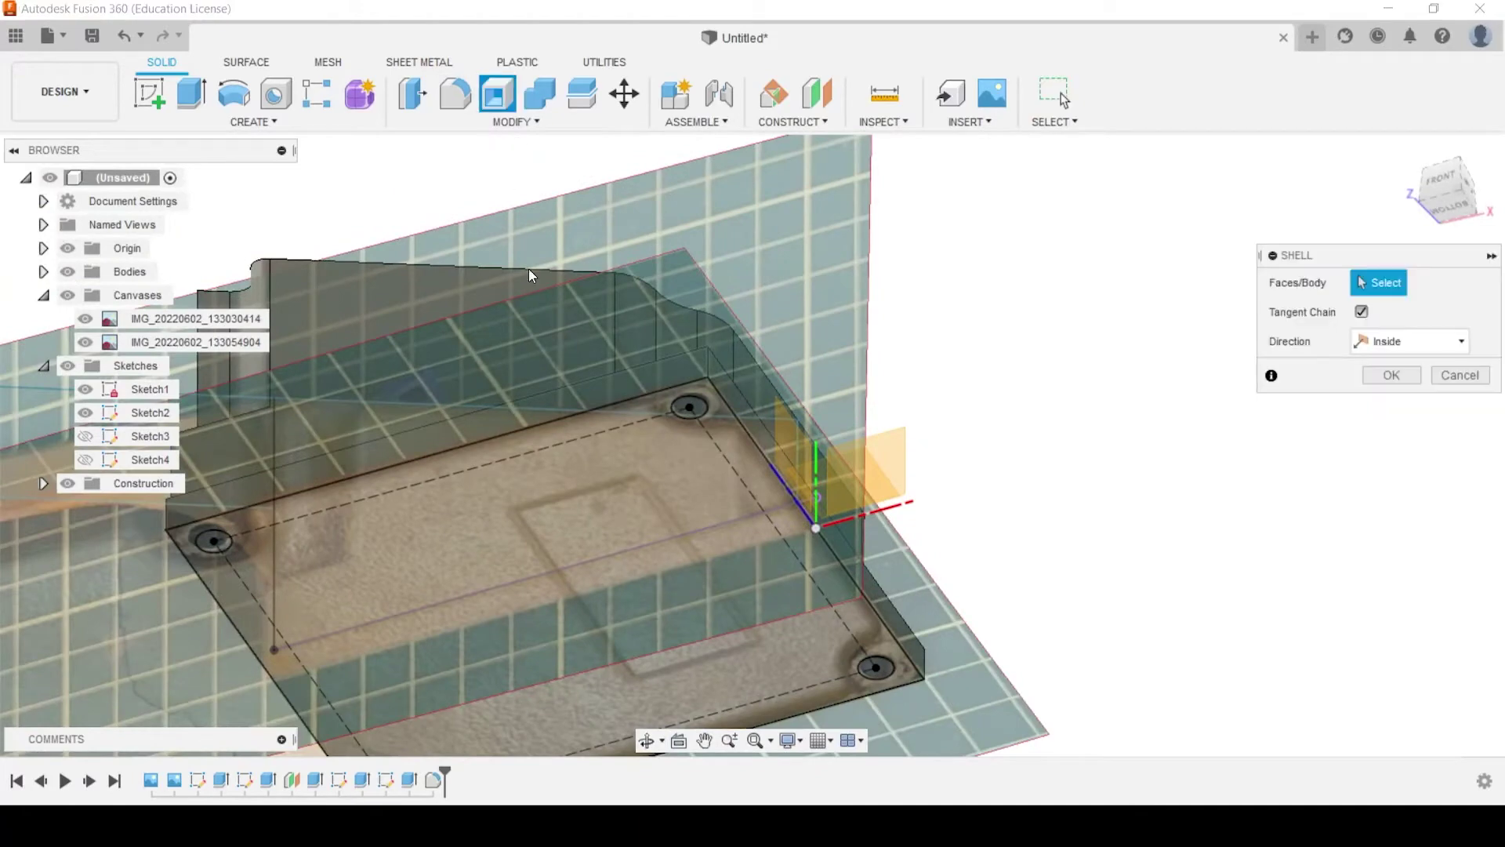
pyautogui.click(575, 542)
pyautogui.write('6')
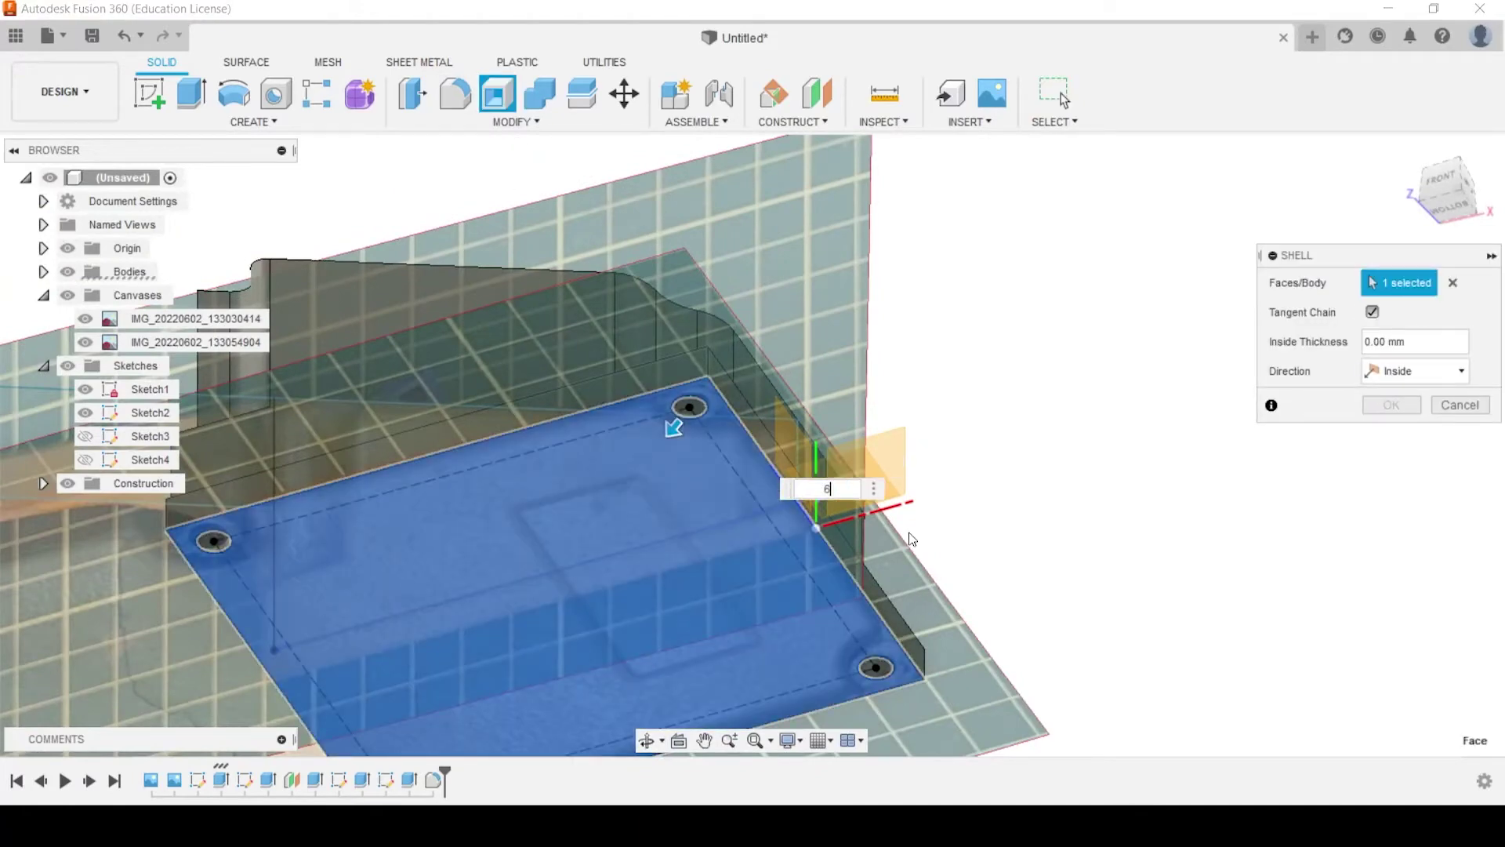
pyautogui.click(1366, 406)
pyautogui.keyDown('shift'); pyautogui.moveTo(950, 564); pyautogui.dragTo(670, 509, button='middle'); pyautogui.keyUp('shift')
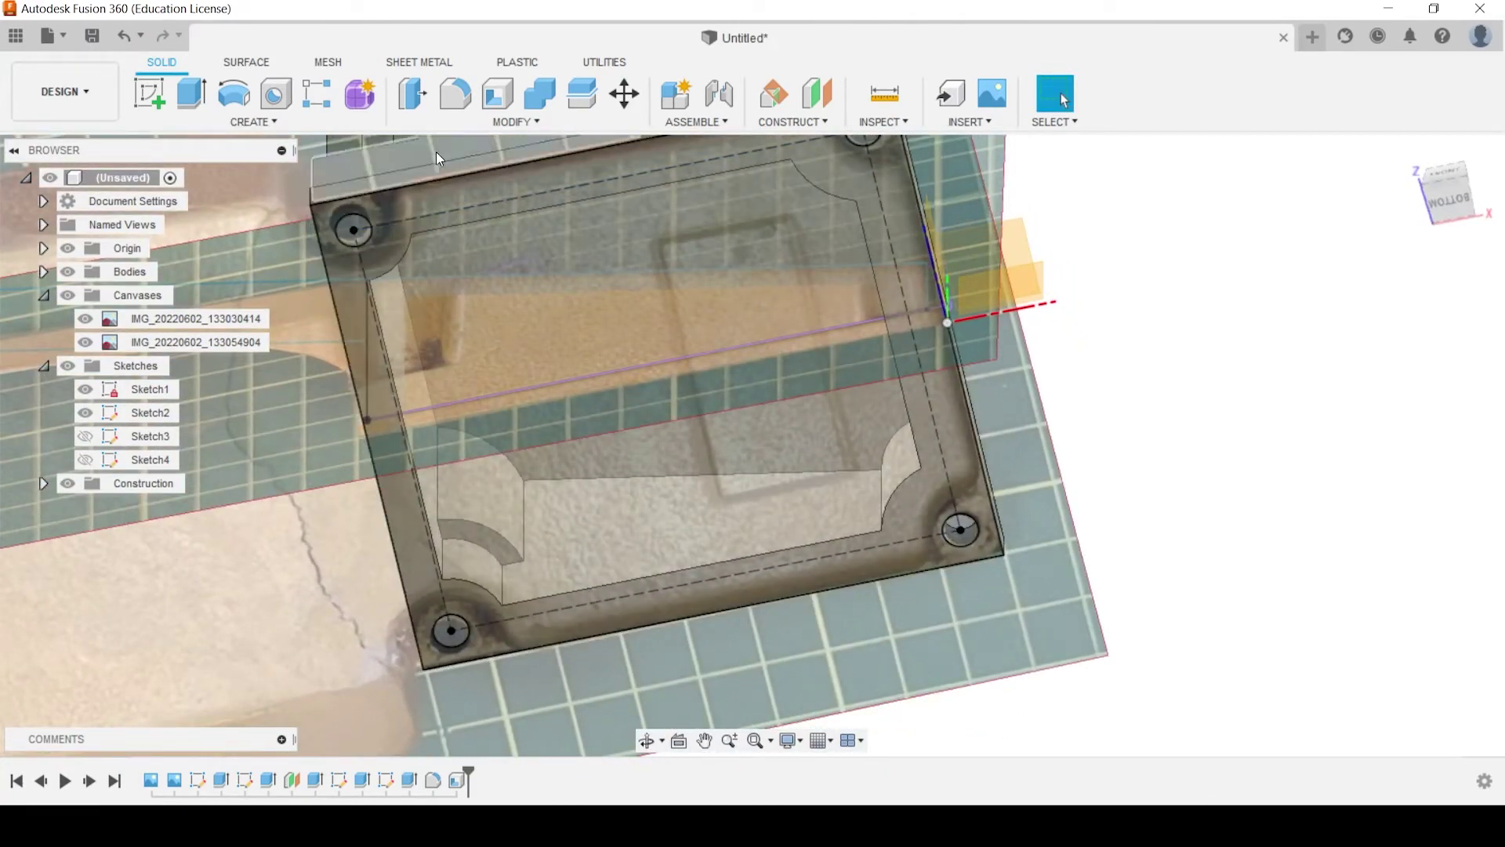
# Hide the reference canvas images and view the hollow underside and pocket
pyautogui.click(65, 297)
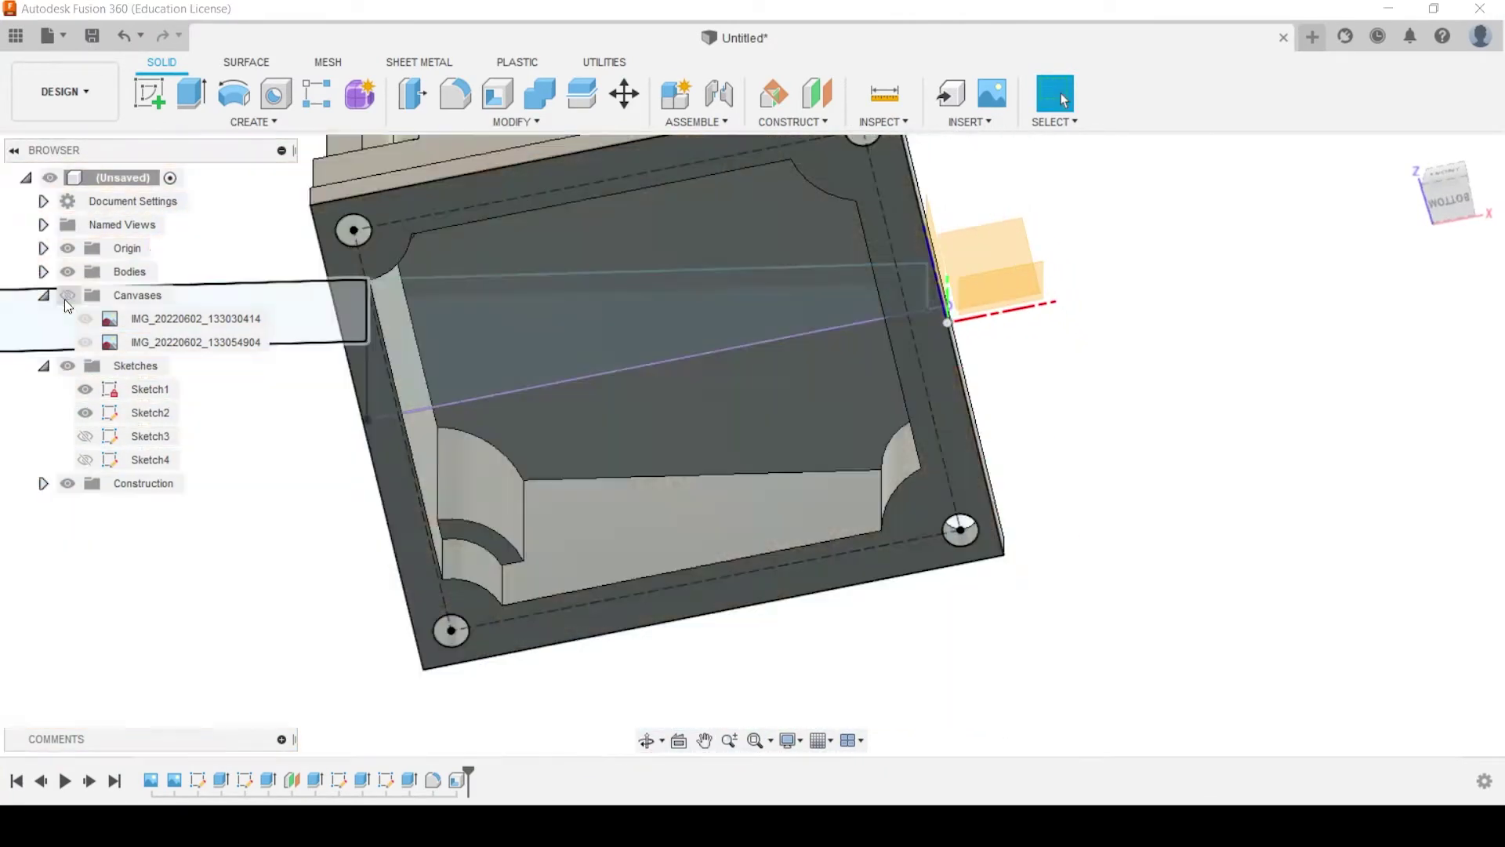
pyautogui.keyDown('shift'); pyautogui.moveTo(1253, 393); pyautogui.dragTo(1245, 435, button='middle'); pyautogui.keyUp('shift')
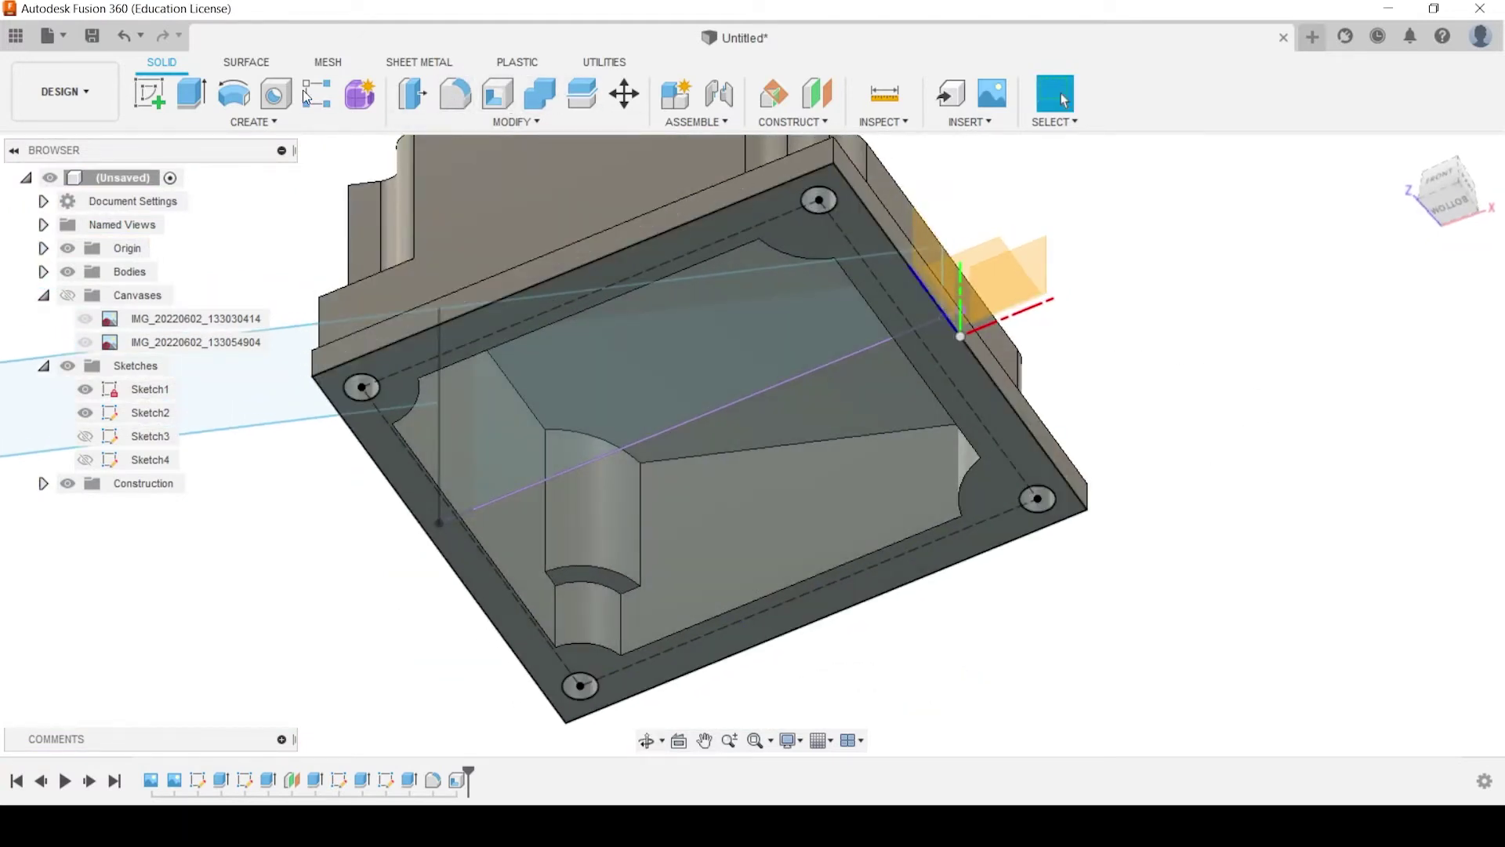
pyautogui.keyDown('shift'); pyautogui.moveTo(609, 558); pyautogui.dragTo(412, 542, button='middle'); pyautogui.keyUp('shift')
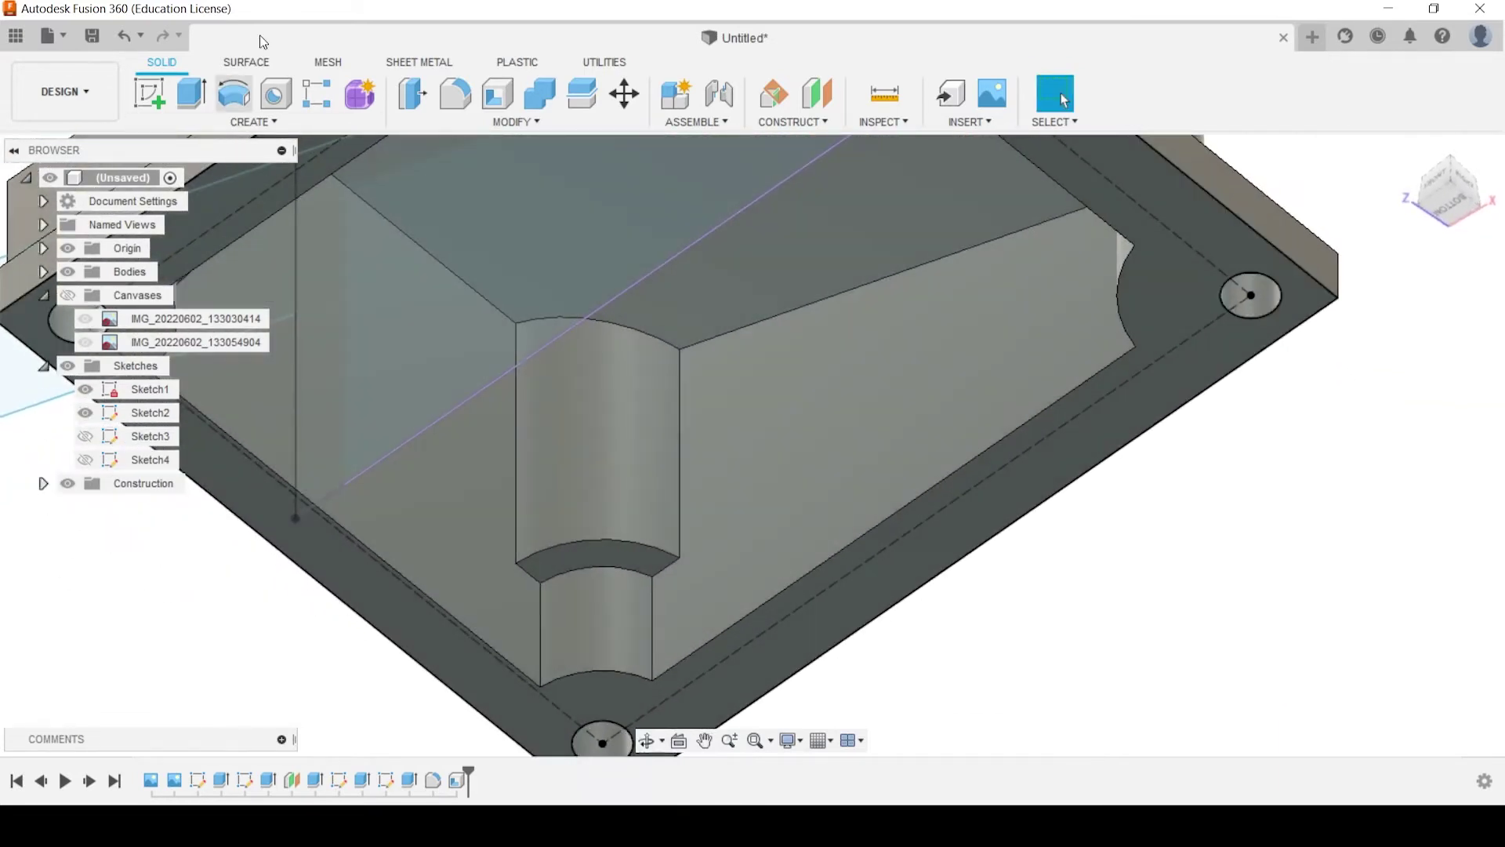
pyautogui.click(501, 122)
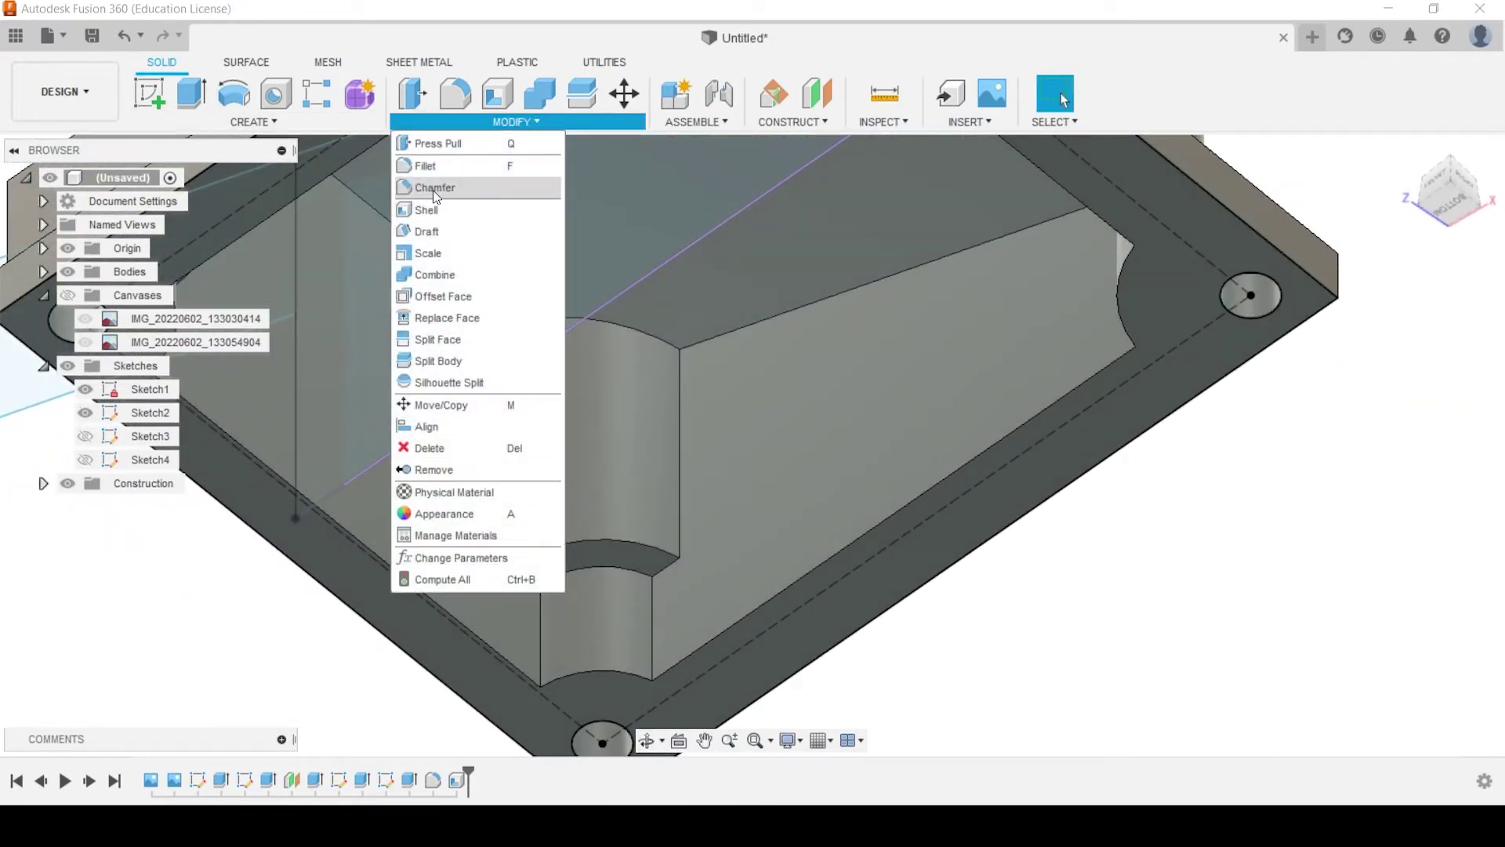
# Chamfer the two arc edges of the lug pocket ledges by 3.2 mm
pyautogui.click(435, 188)
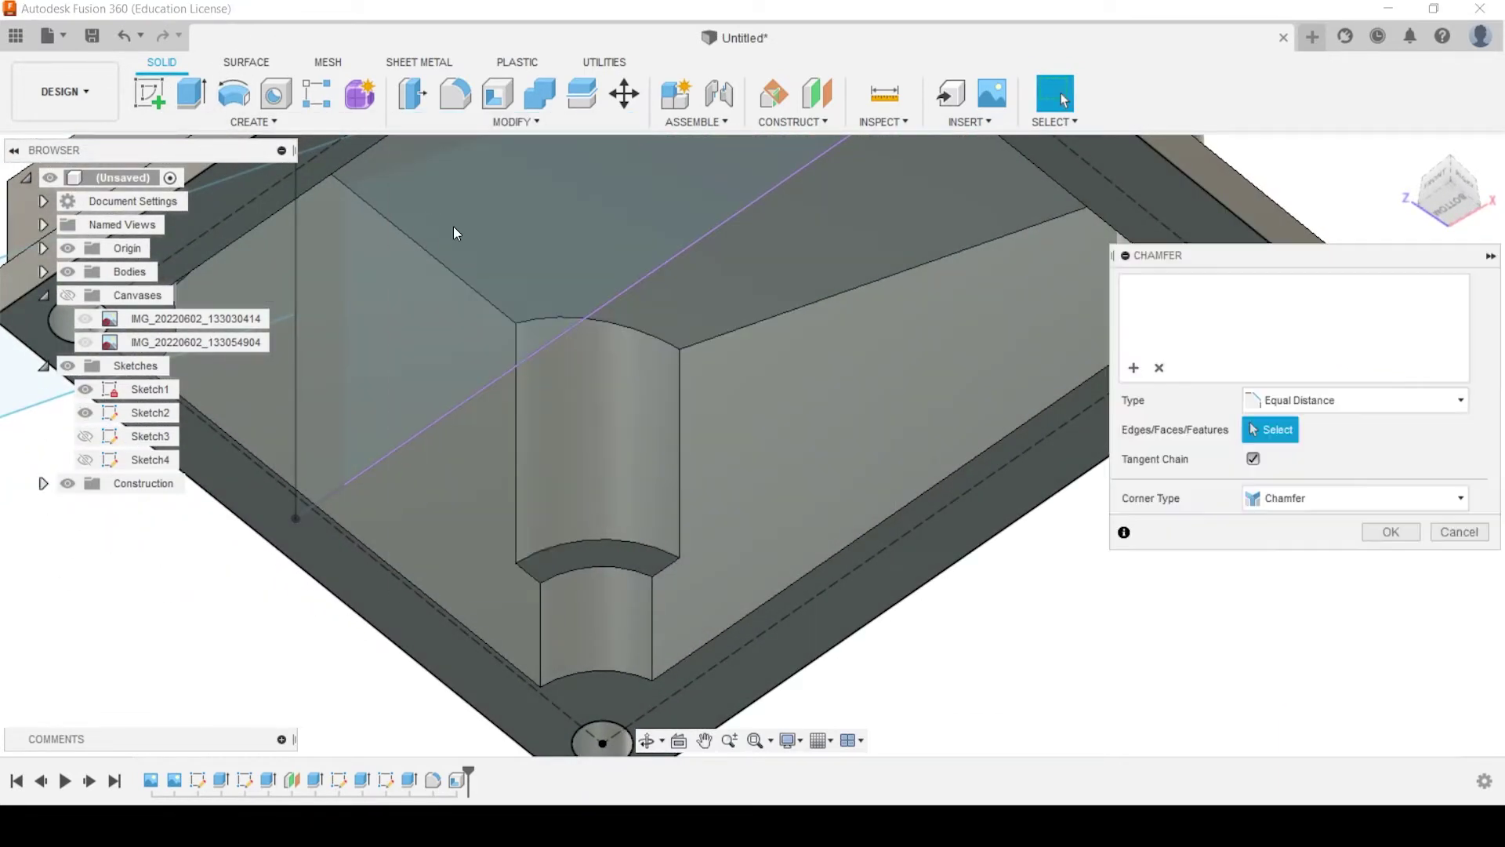
pyautogui.click(600, 541)
pyautogui.keyDown('shift'); pyautogui.moveTo(599, 541); pyautogui.dragTo(163, 317, button='middle'); pyautogui.keyUp('shift')
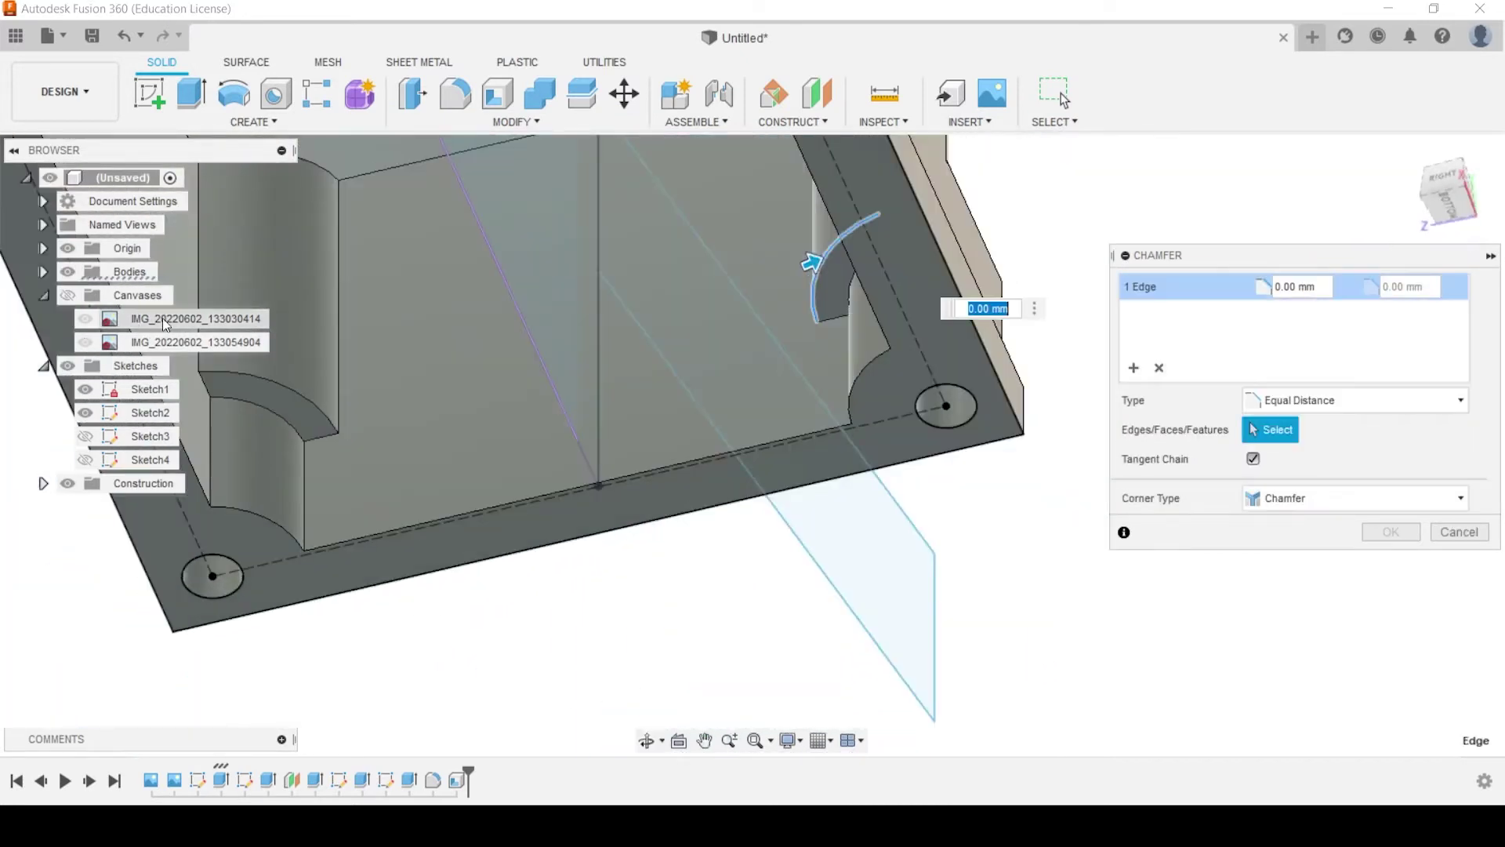
pyautogui.click(267, 387)
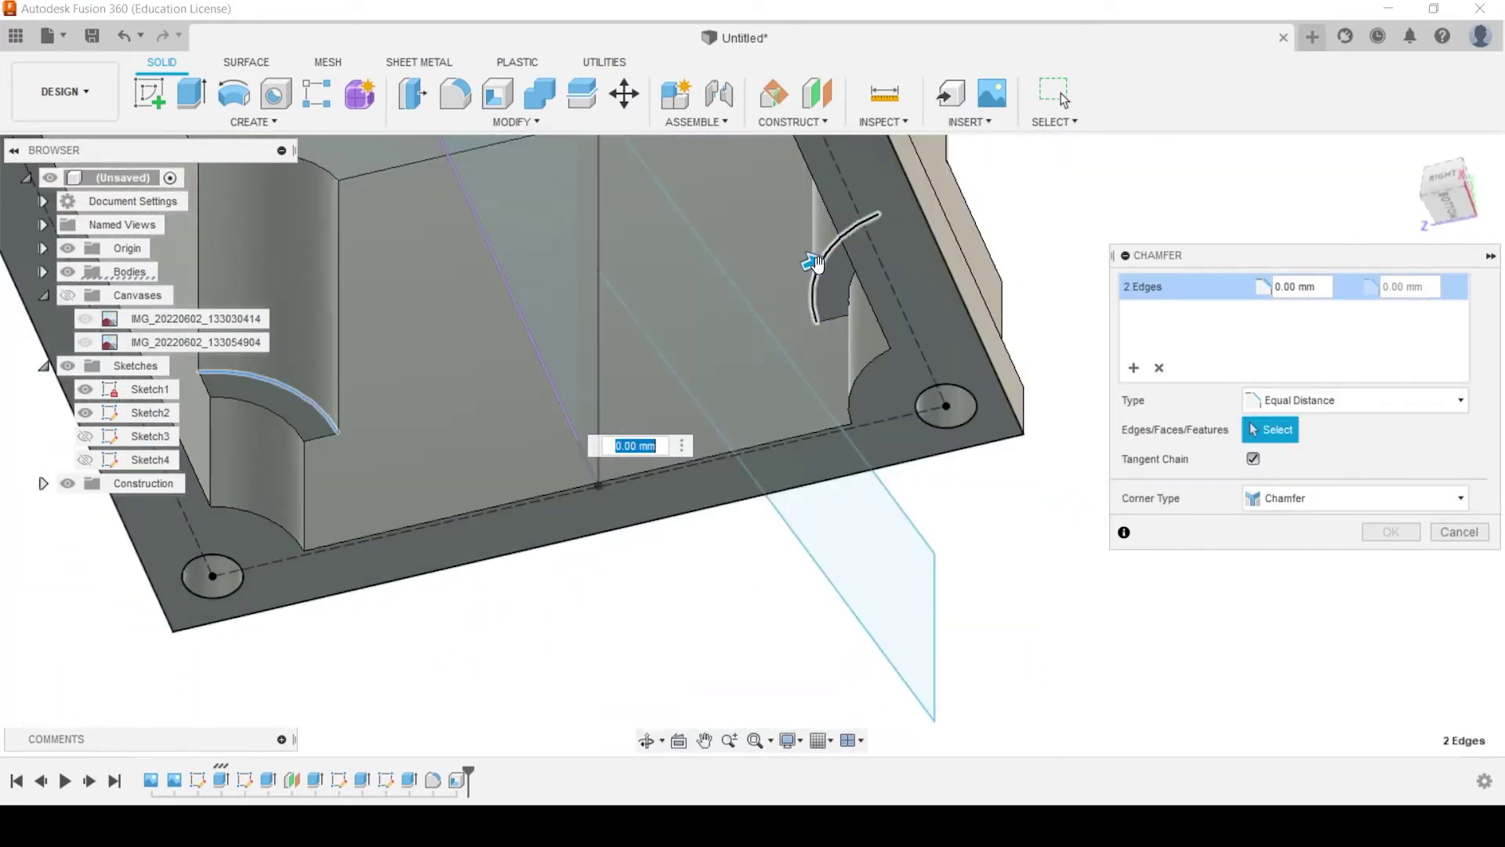
pyautogui.moveTo(812, 261); pyautogui.dragTo(826, 252)
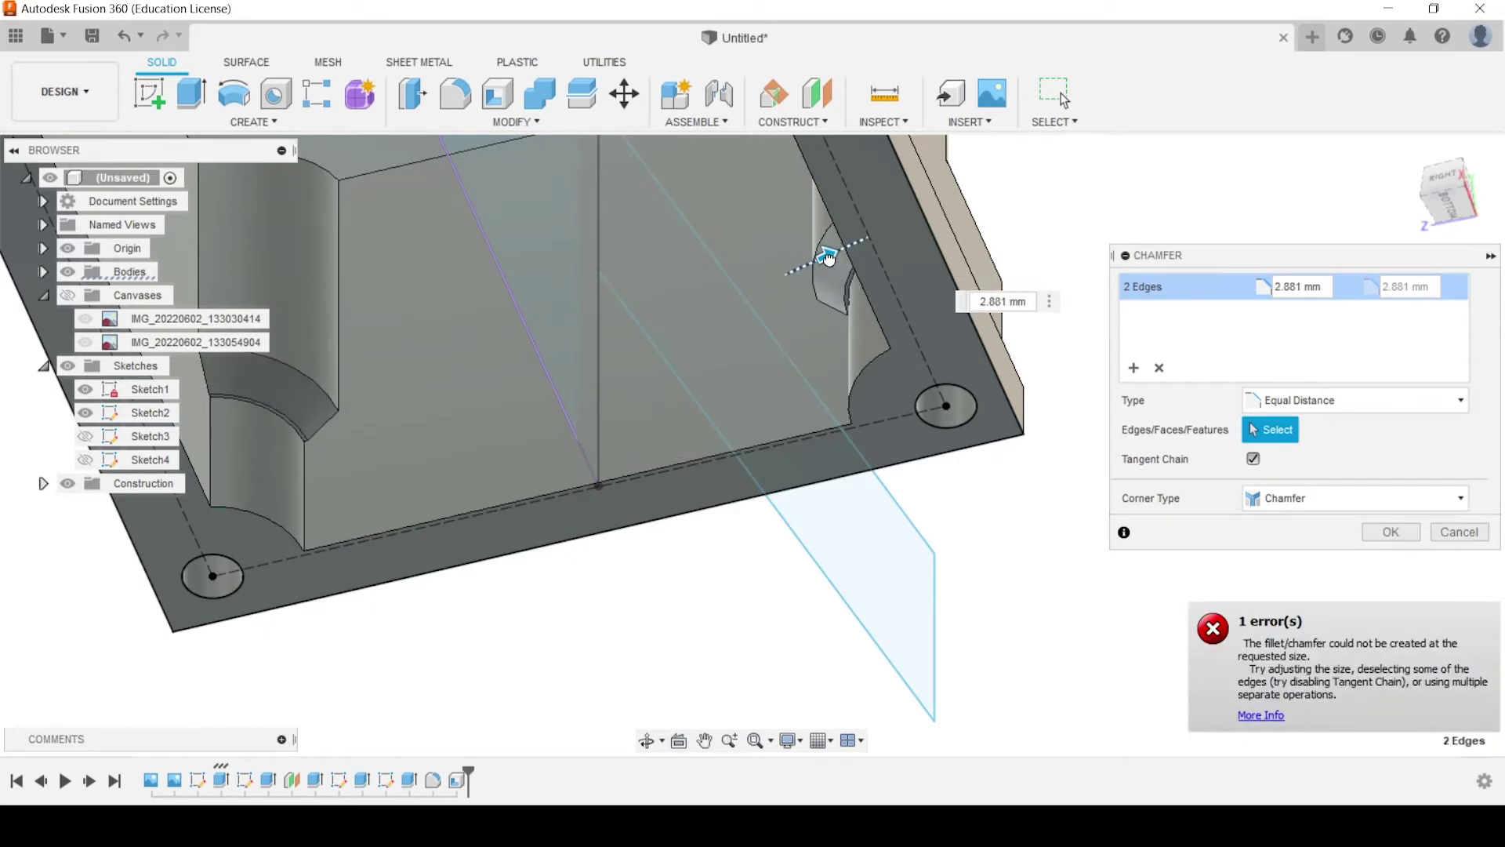
pyautogui.doubleClick(1300, 288)
pyautogui.click(1300, 288)
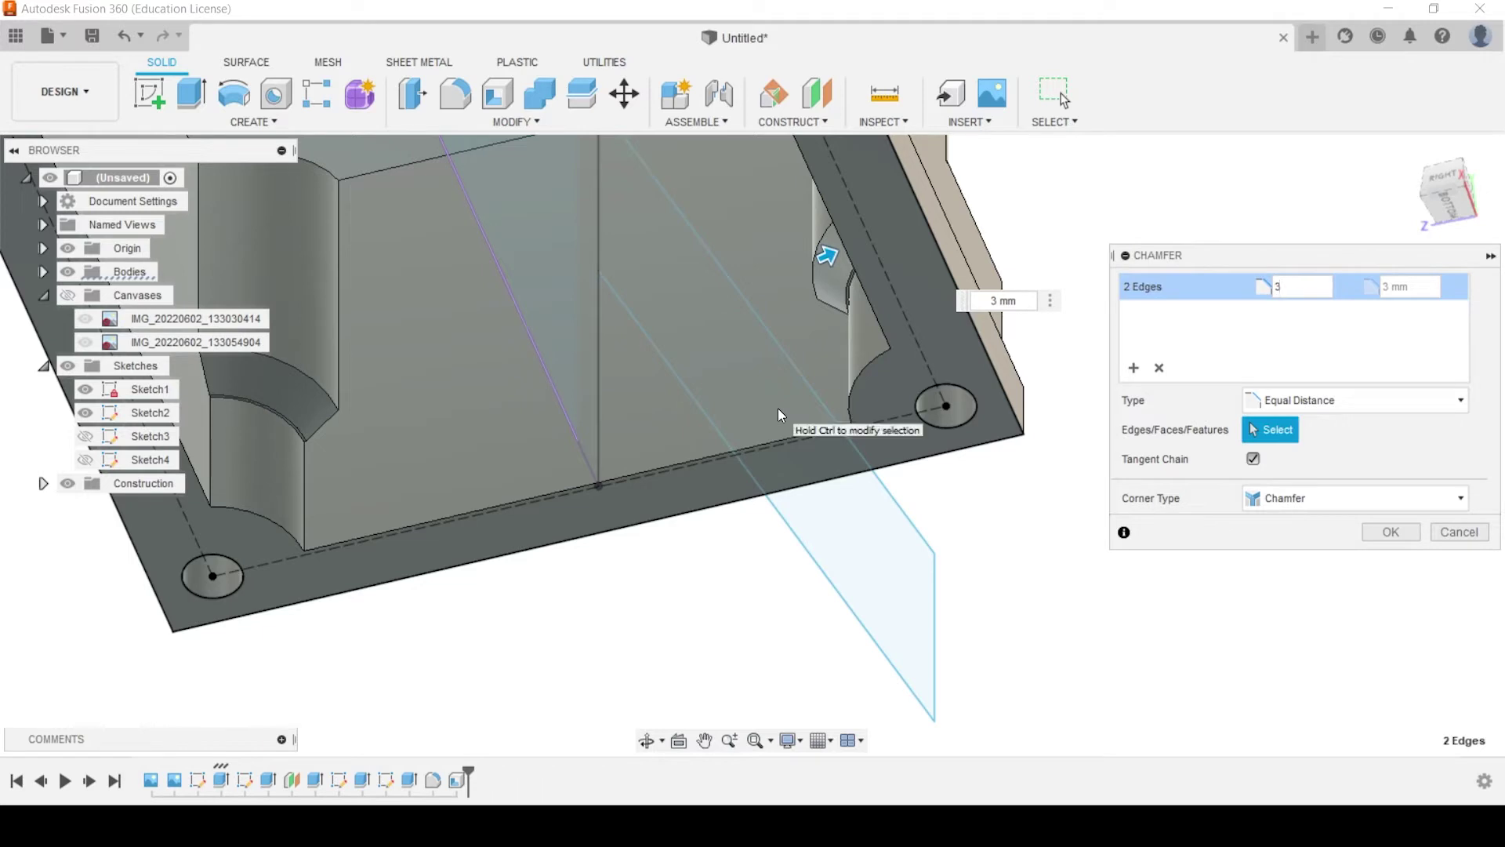
pyautogui.write('5')
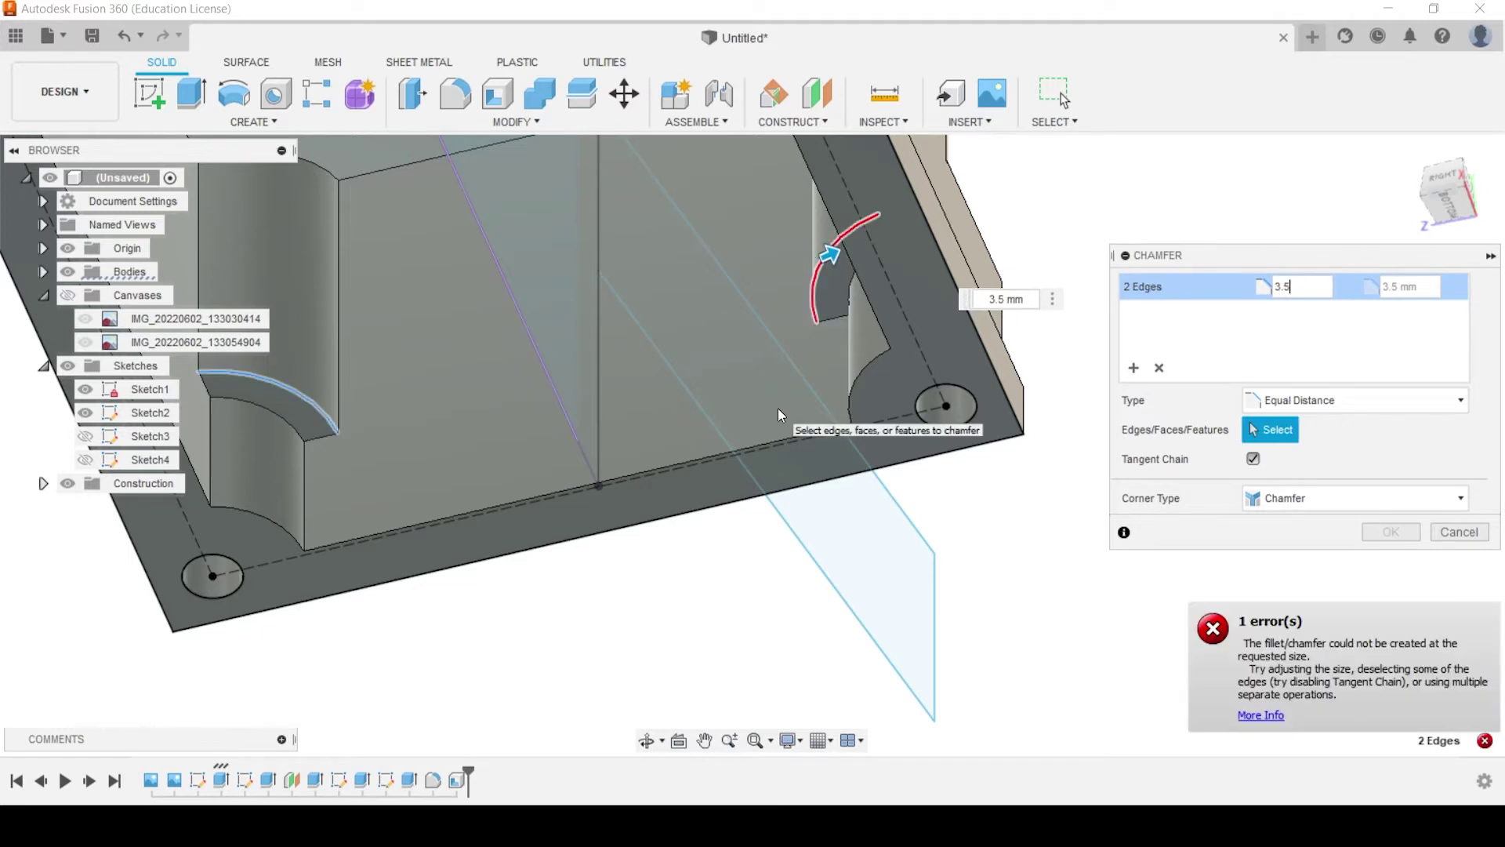
pyautogui.write('2')
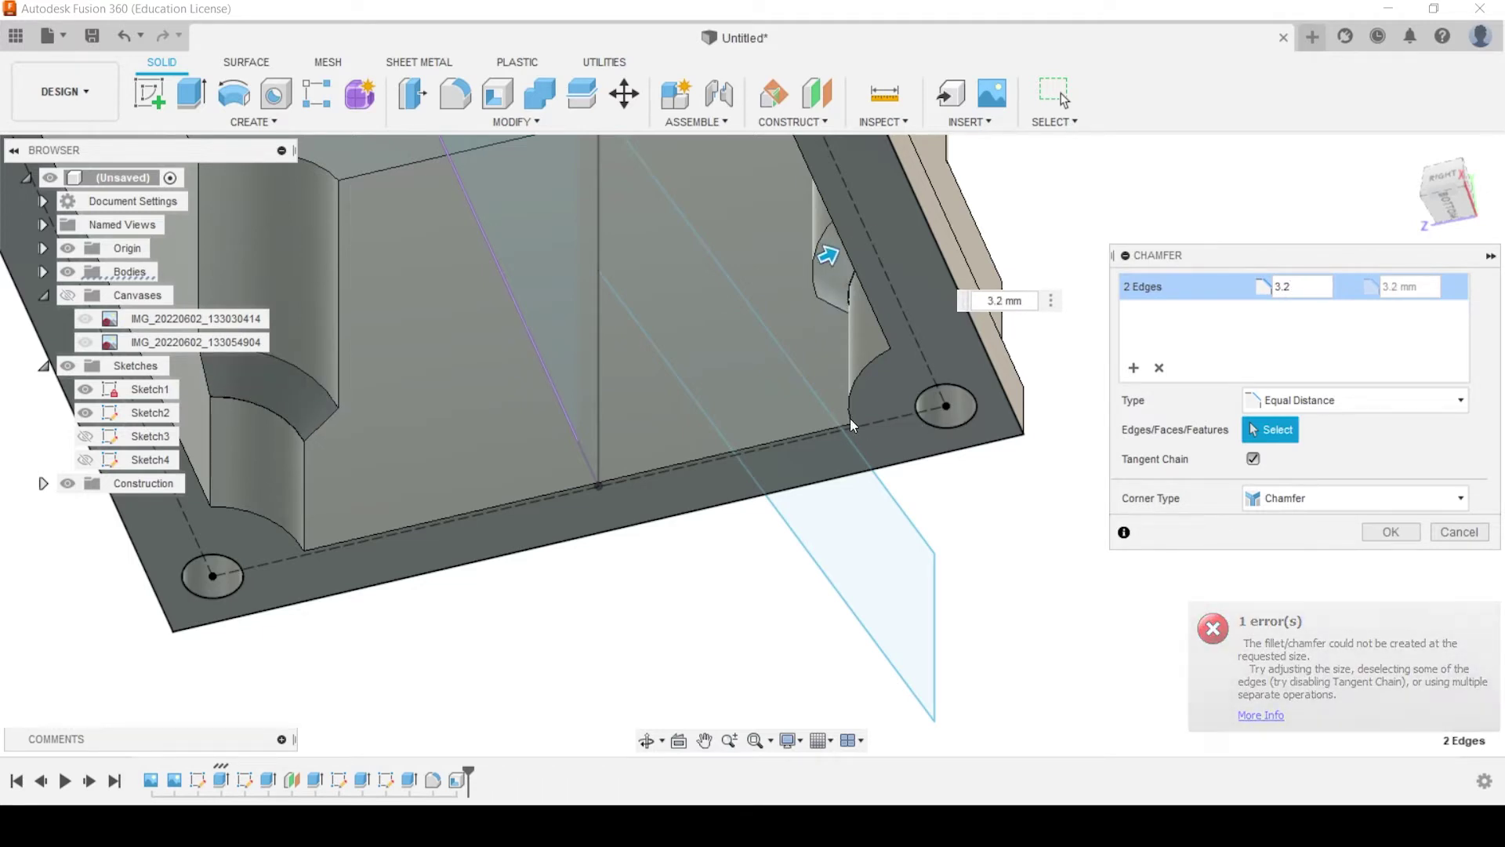
pyautogui.keyDown('shift'); pyautogui.moveTo(717, 323); pyautogui.dragTo(527, 328, button='middle'); pyautogui.keyUp('shift')
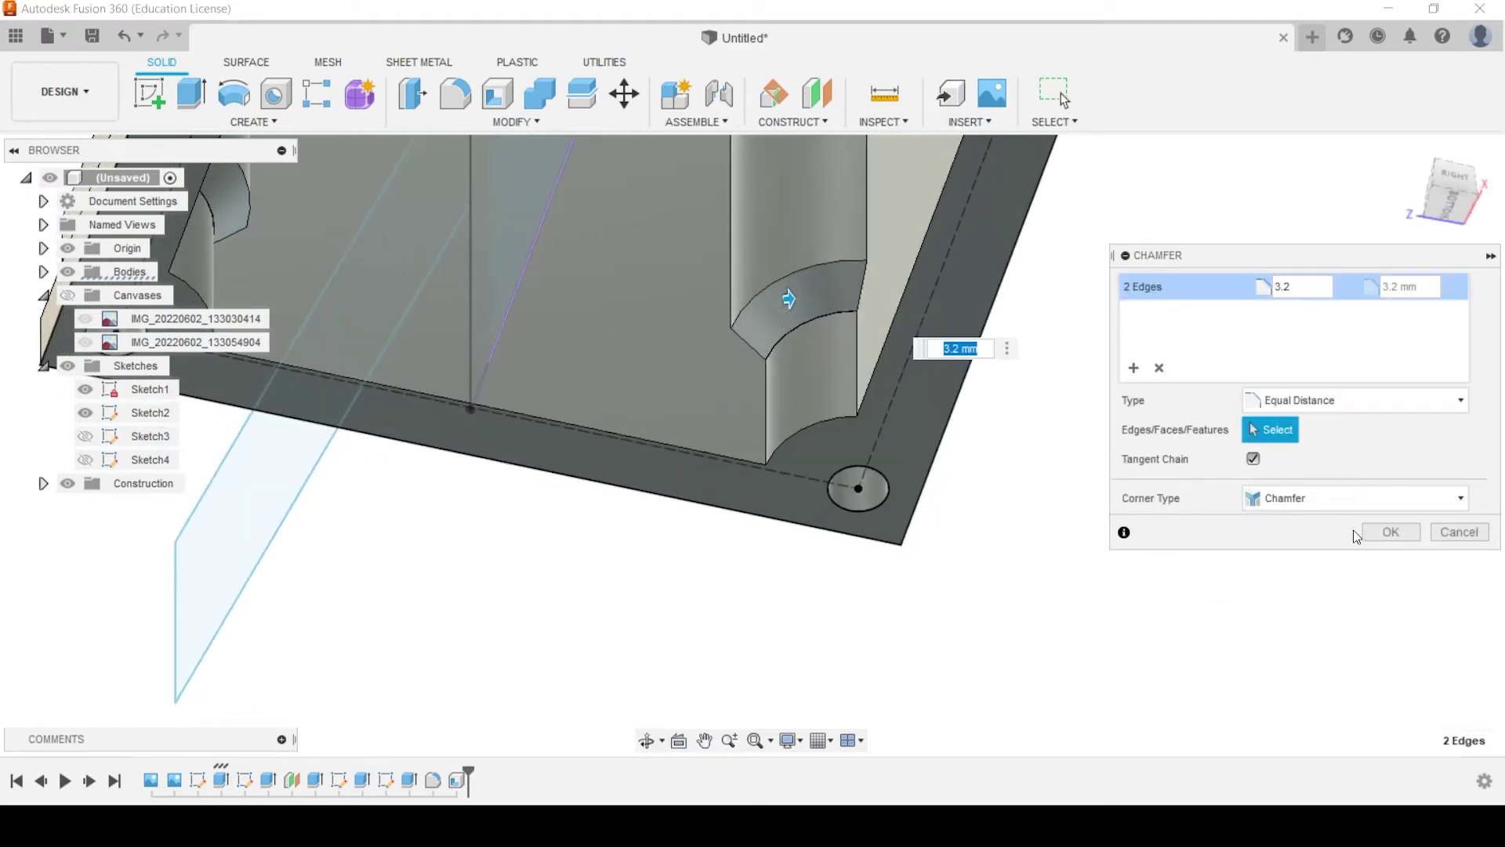
pyautogui.click(1373, 532)
pyautogui.keyDown('shift'); pyautogui.moveTo(1105, 526); pyautogui.dragTo(948, 473, button='middle'); pyautogui.keyUp('shift')
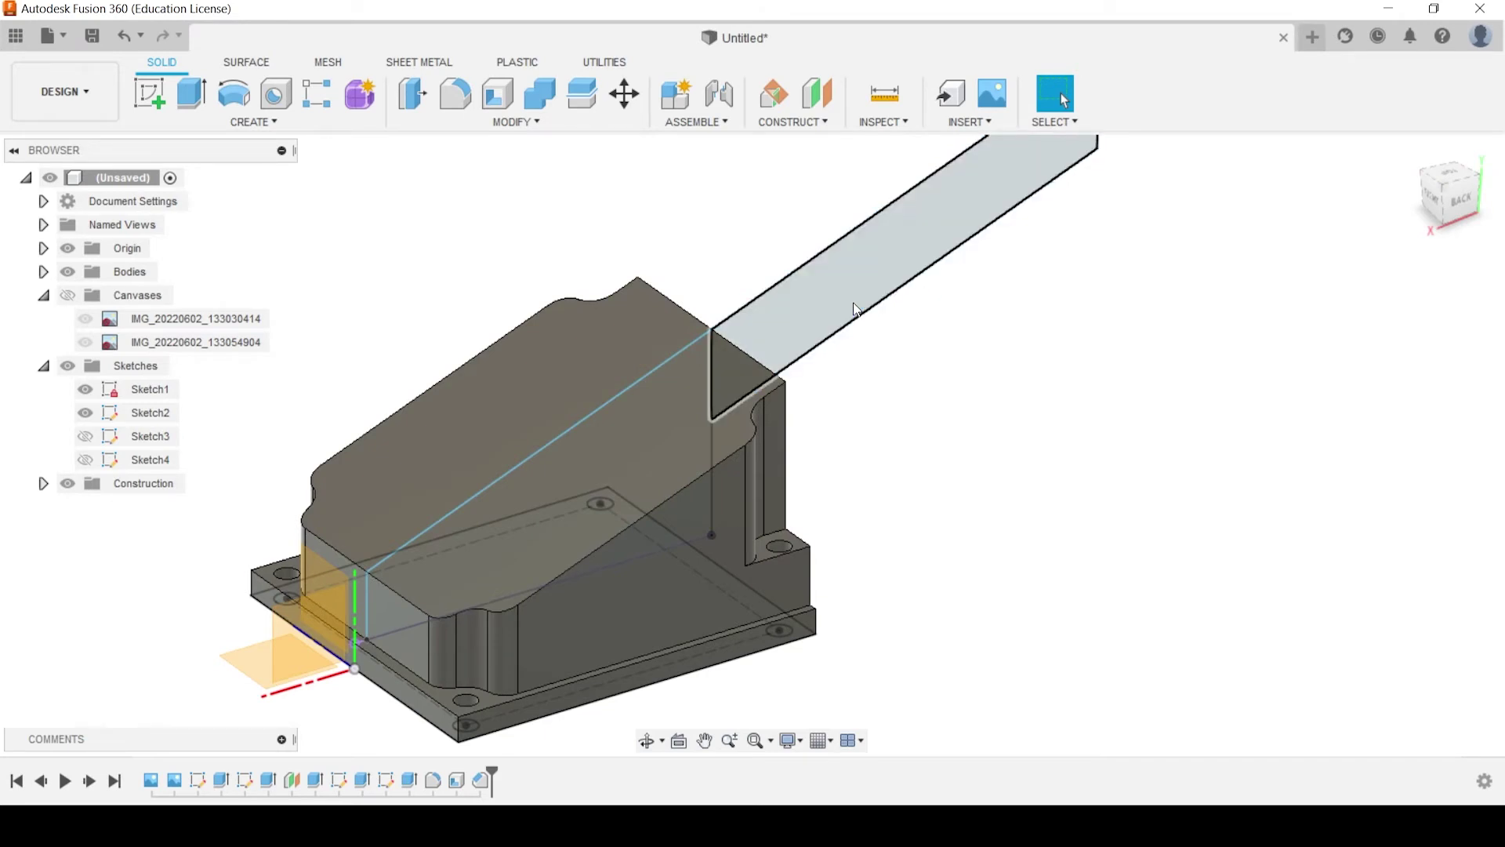
pyautogui.keyDown('shift'); pyautogui.moveTo(1042, 443); pyautogui.dragTo(950, 426, button='middle'); pyautogui.keyUp('shift')
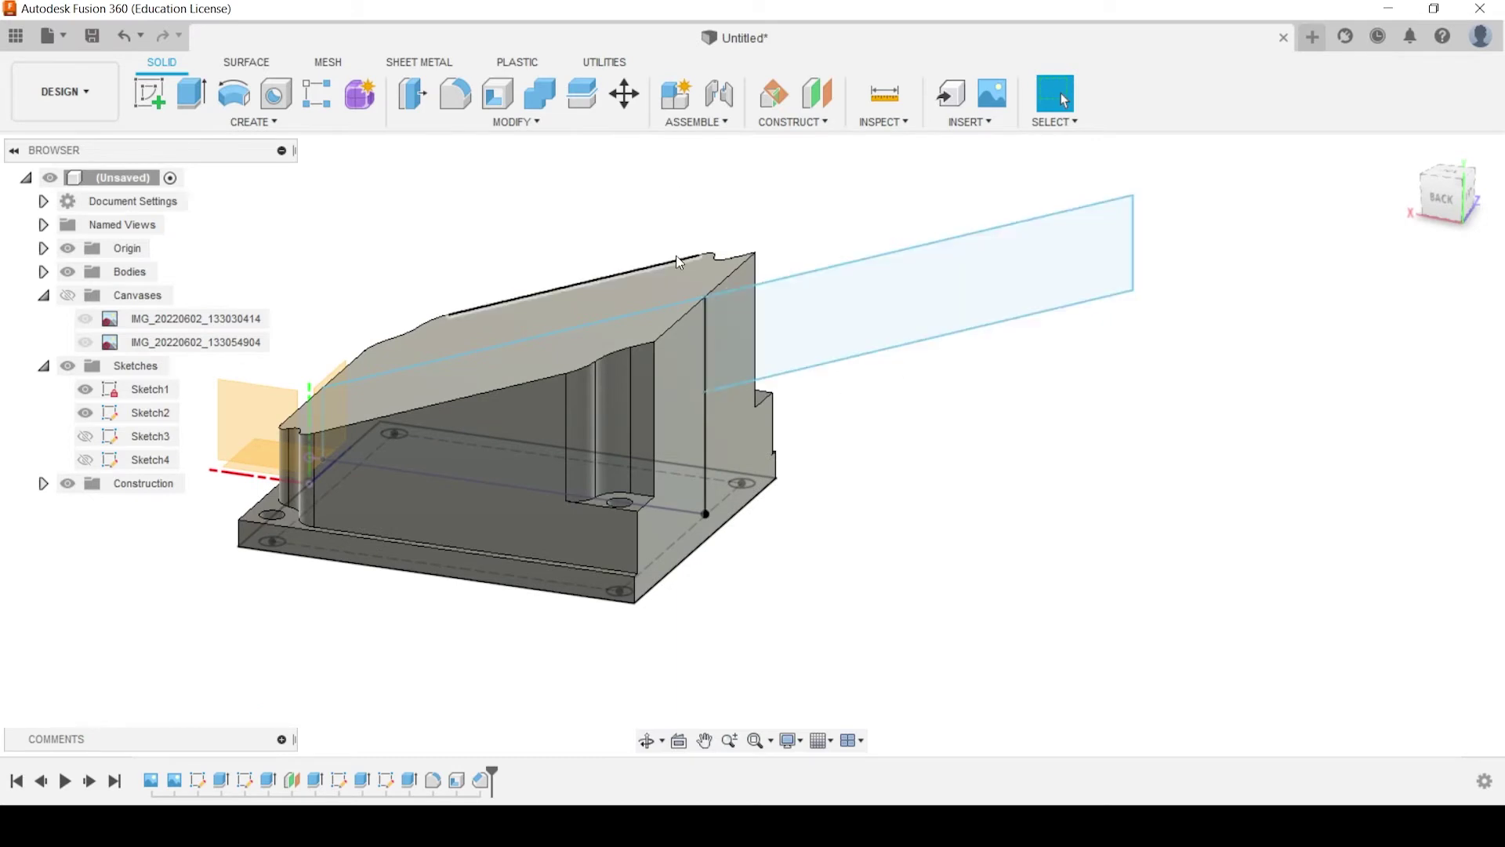
pyautogui.keyDown('shift'); pyautogui.moveTo(726, 355); pyautogui.dragTo(430, 212, button='middle'); pyautogui.keyUp('shift')
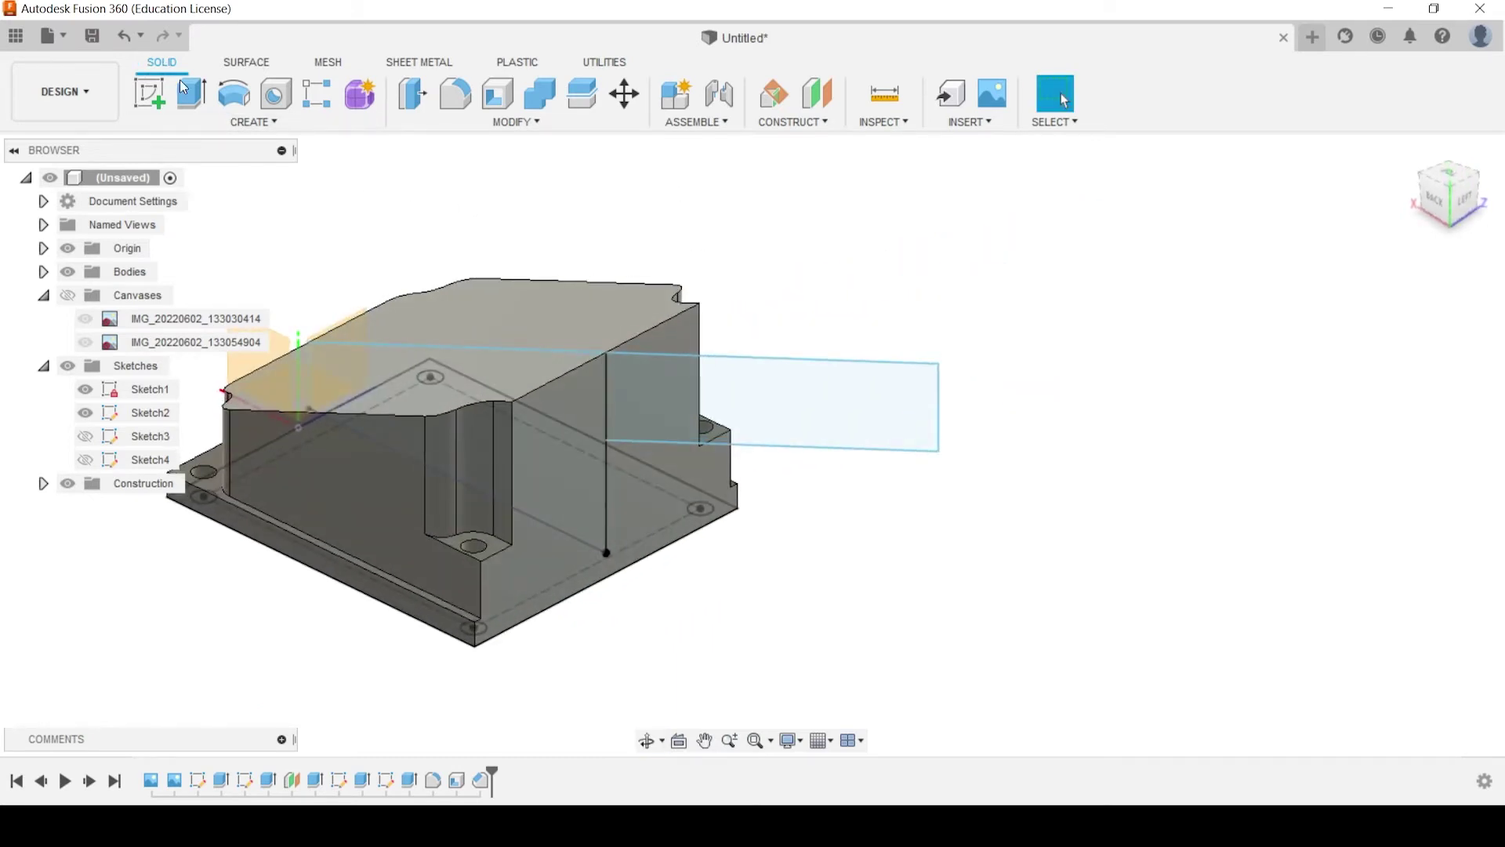
pyautogui.click(186, 90)
pyautogui.click(772, 392)
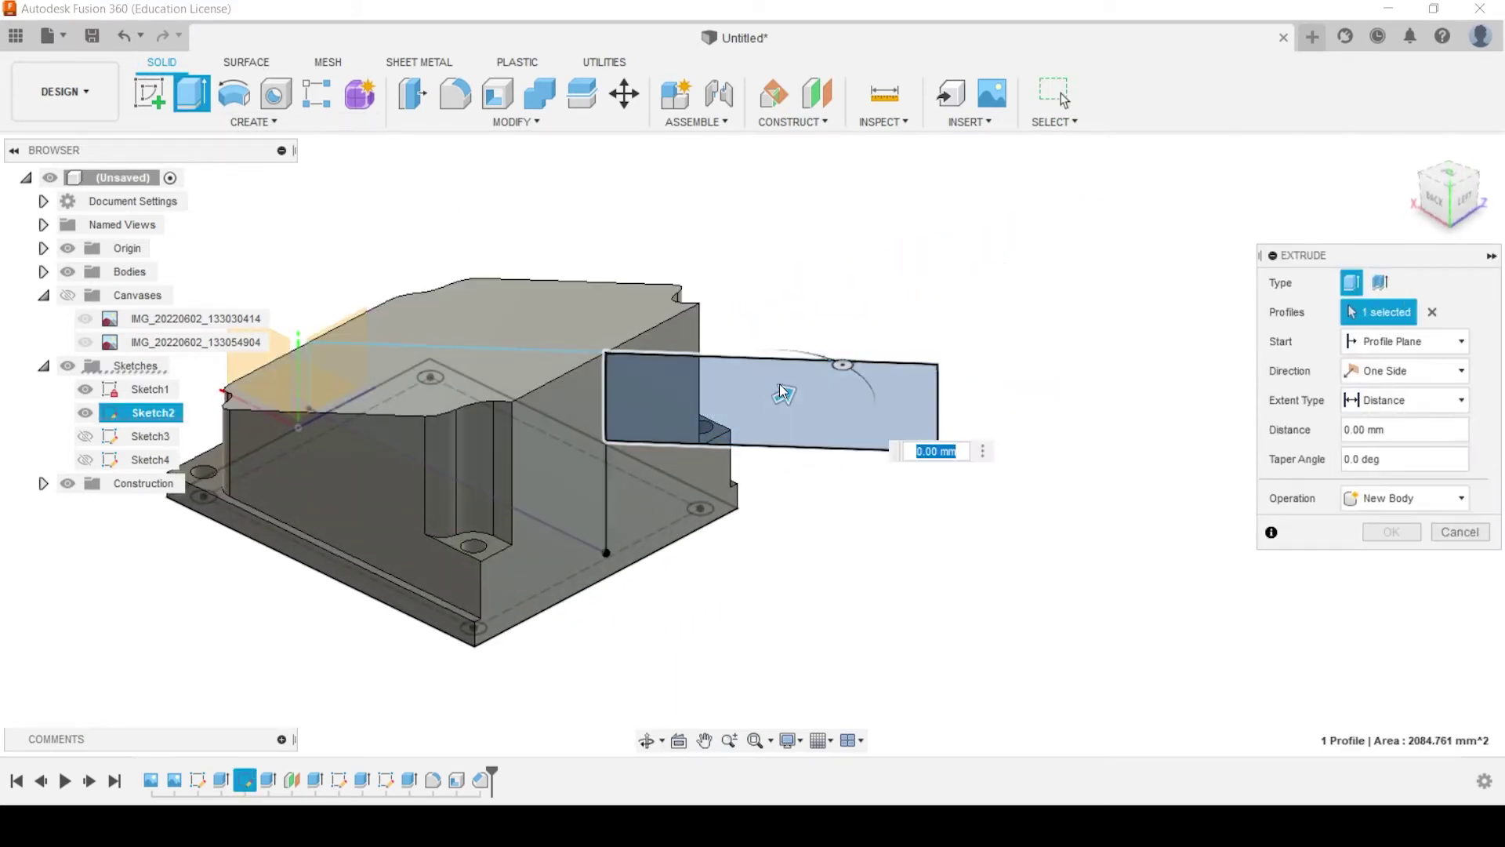
pyautogui.click(1383, 373)
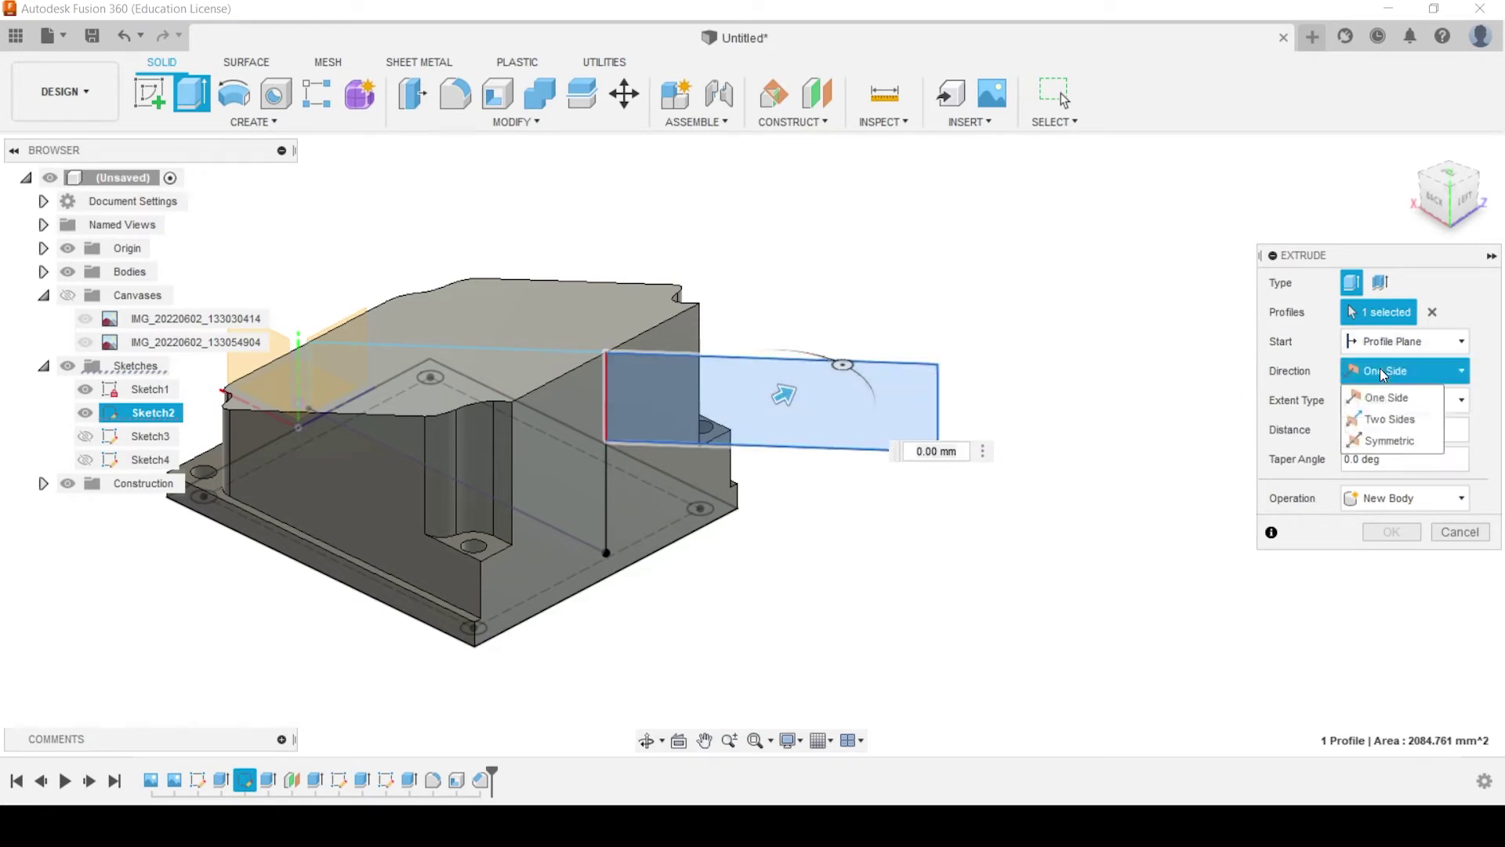
pyautogui.click(1389, 441)
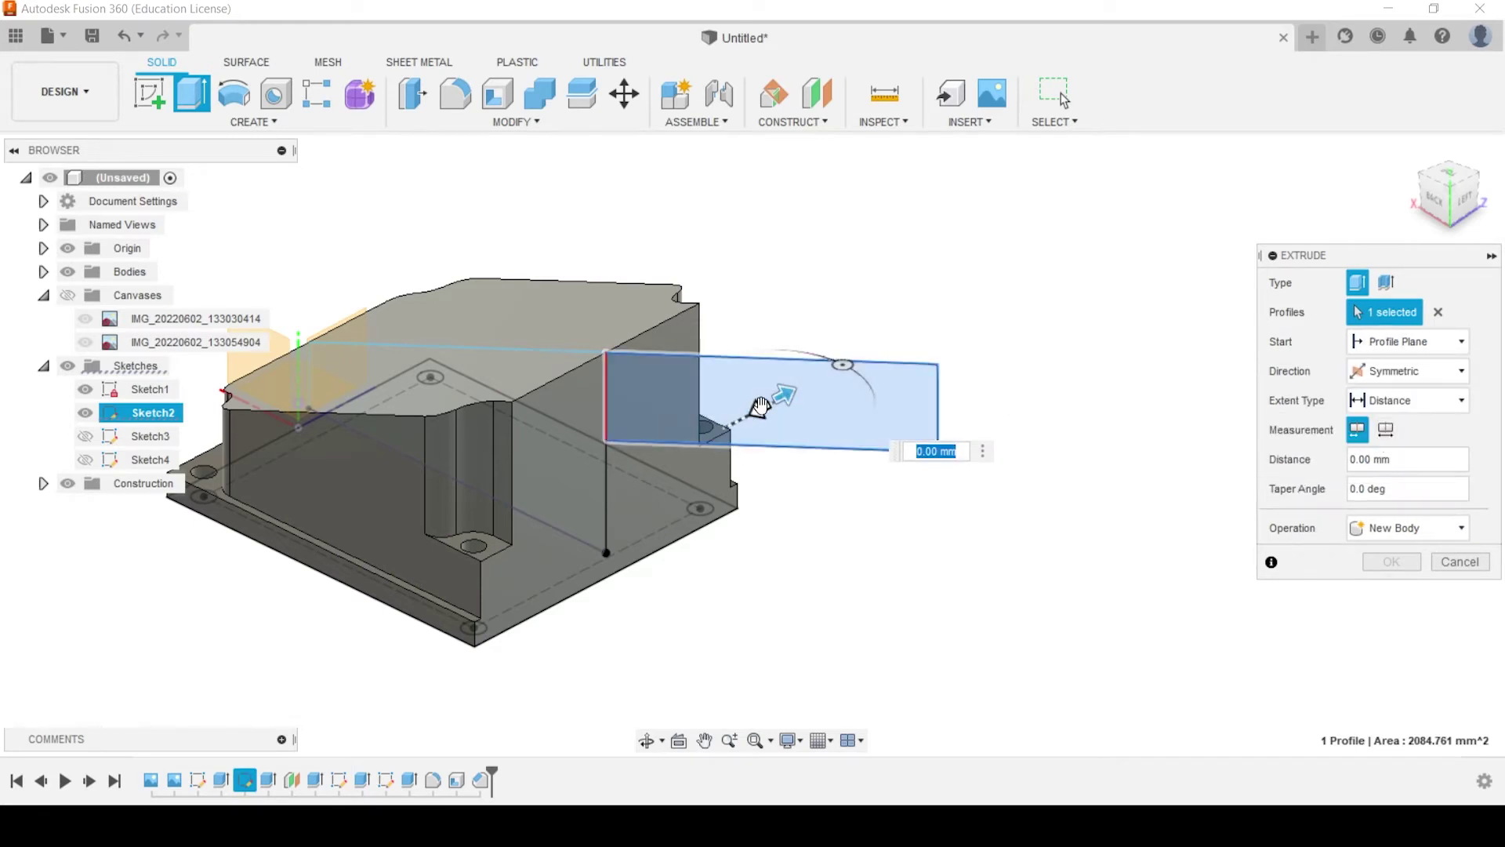
pyautogui.moveTo(767, 397); pyautogui.dragTo(558, 453)
pyautogui.keyDown('shift'); pyautogui.moveTo(557, 453); pyautogui.dragTo(519, 508, button='middle'); pyautogui.keyUp('shift')
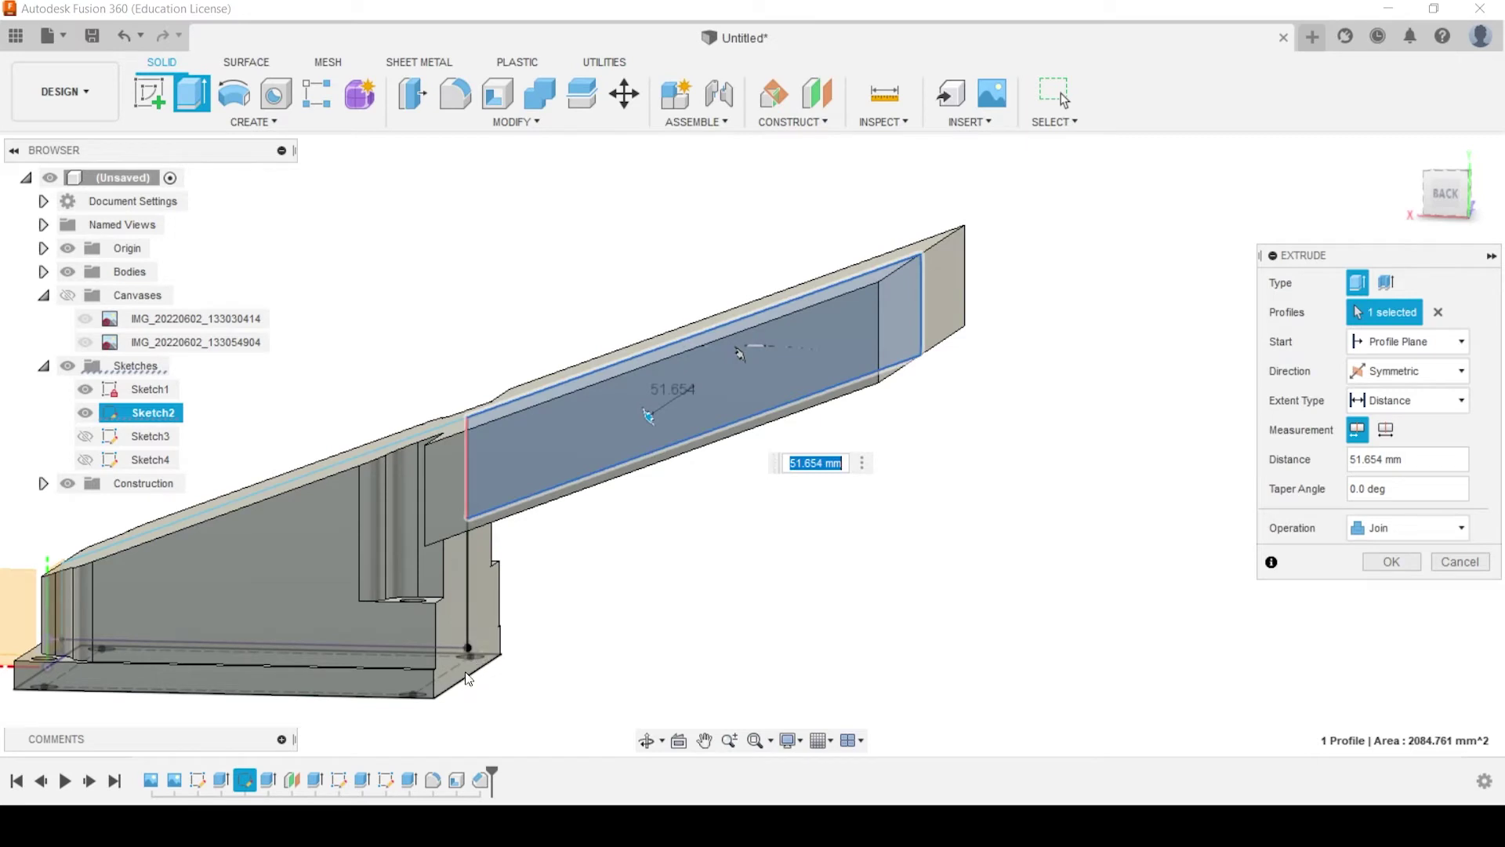
pyautogui.keyDown('shift'); pyautogui.moveTo(530, 584); pyautogui.dragTo(600, 574, button='middle'); pyautogui.keyUp('shift')
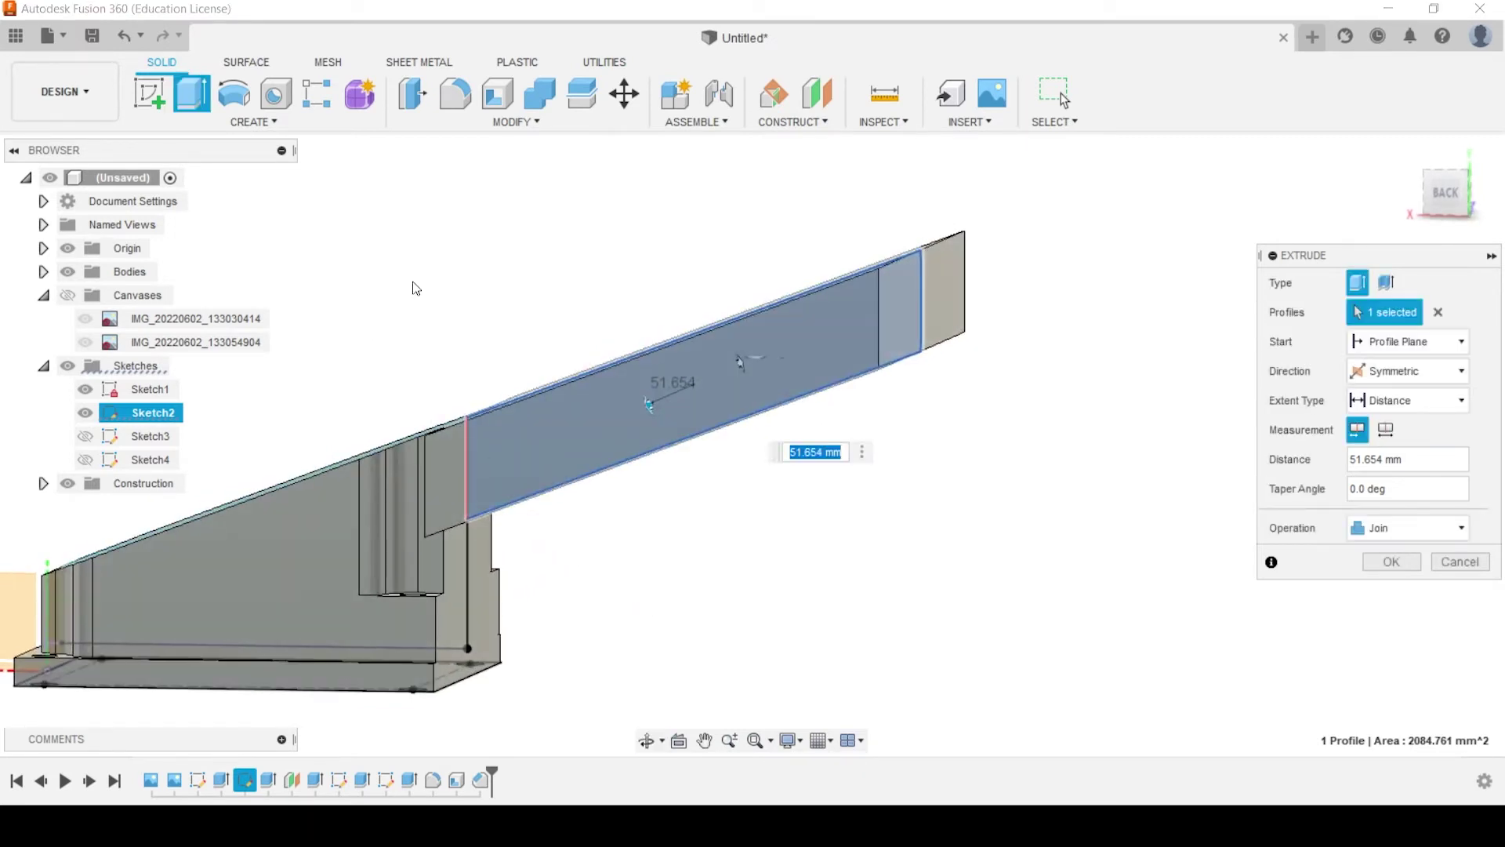
pyautogui.press('Escape')
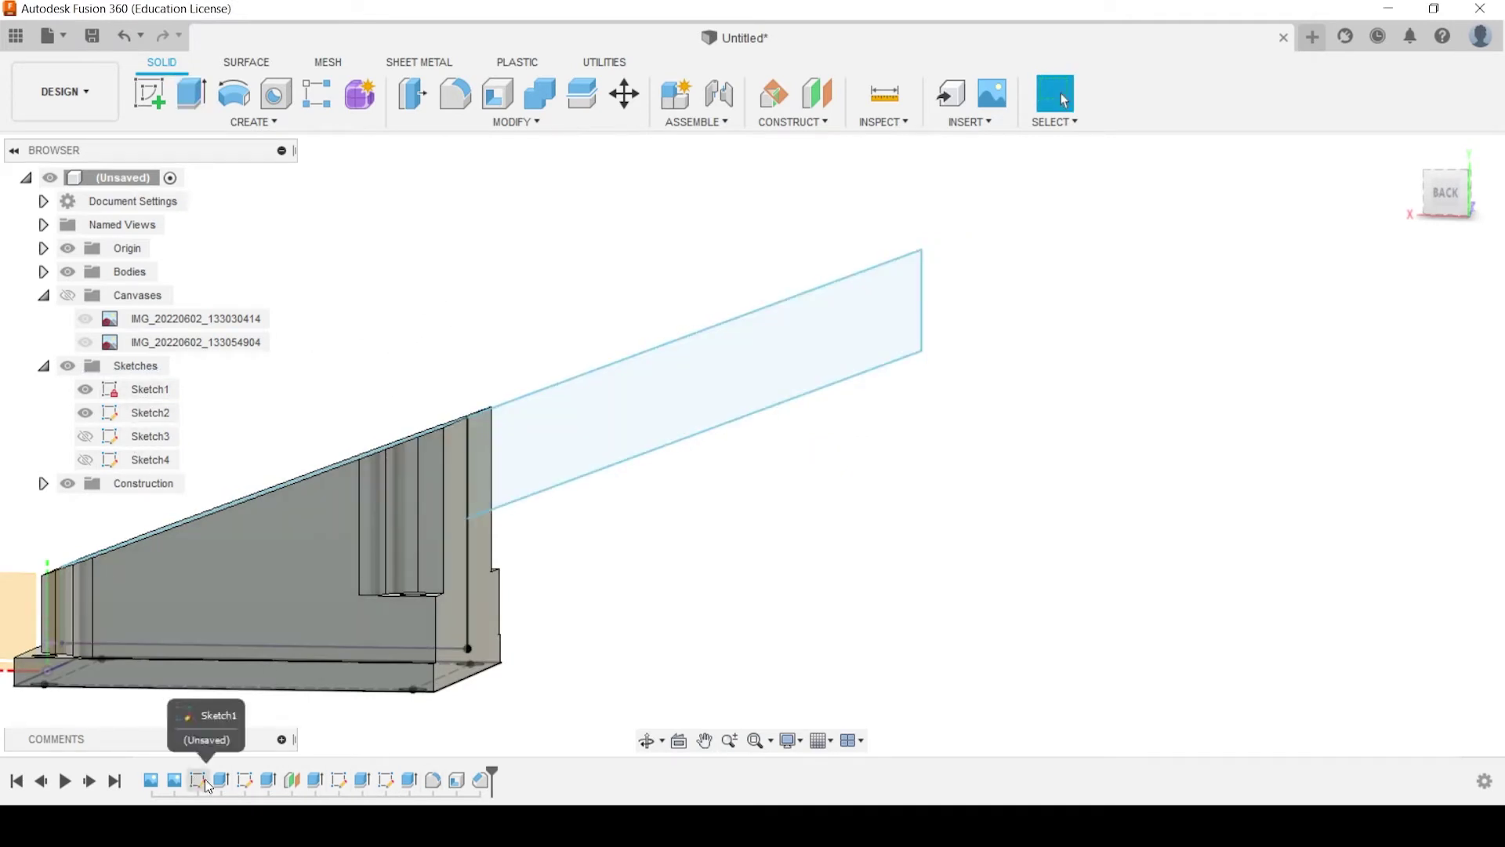
# Edit Sketch2, the arm profile sketch, from the timeline
pyautogui.click(243, 781)
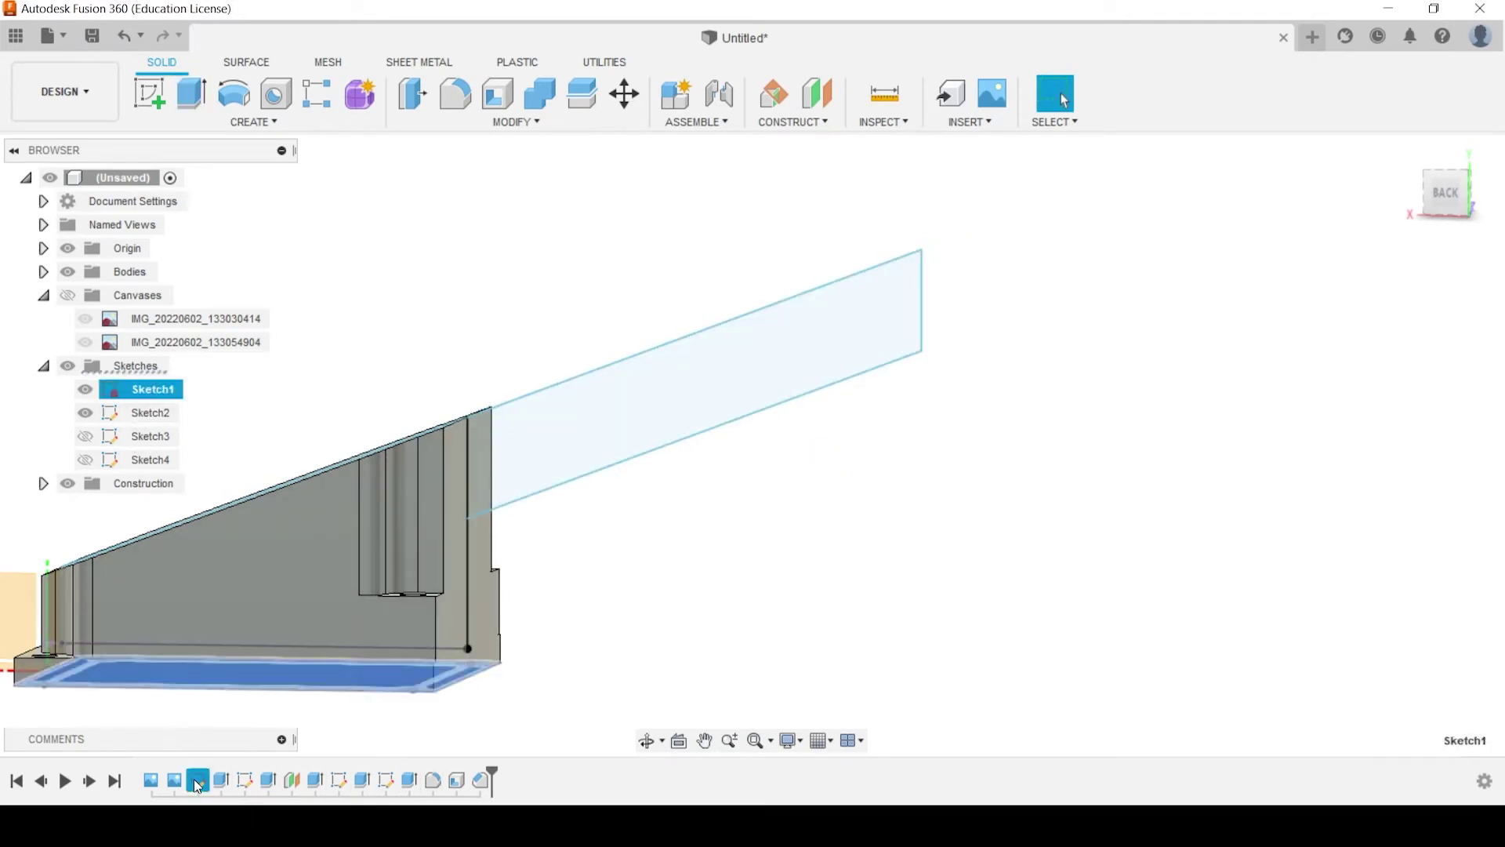
pyautogui.rightClick(243, 782)
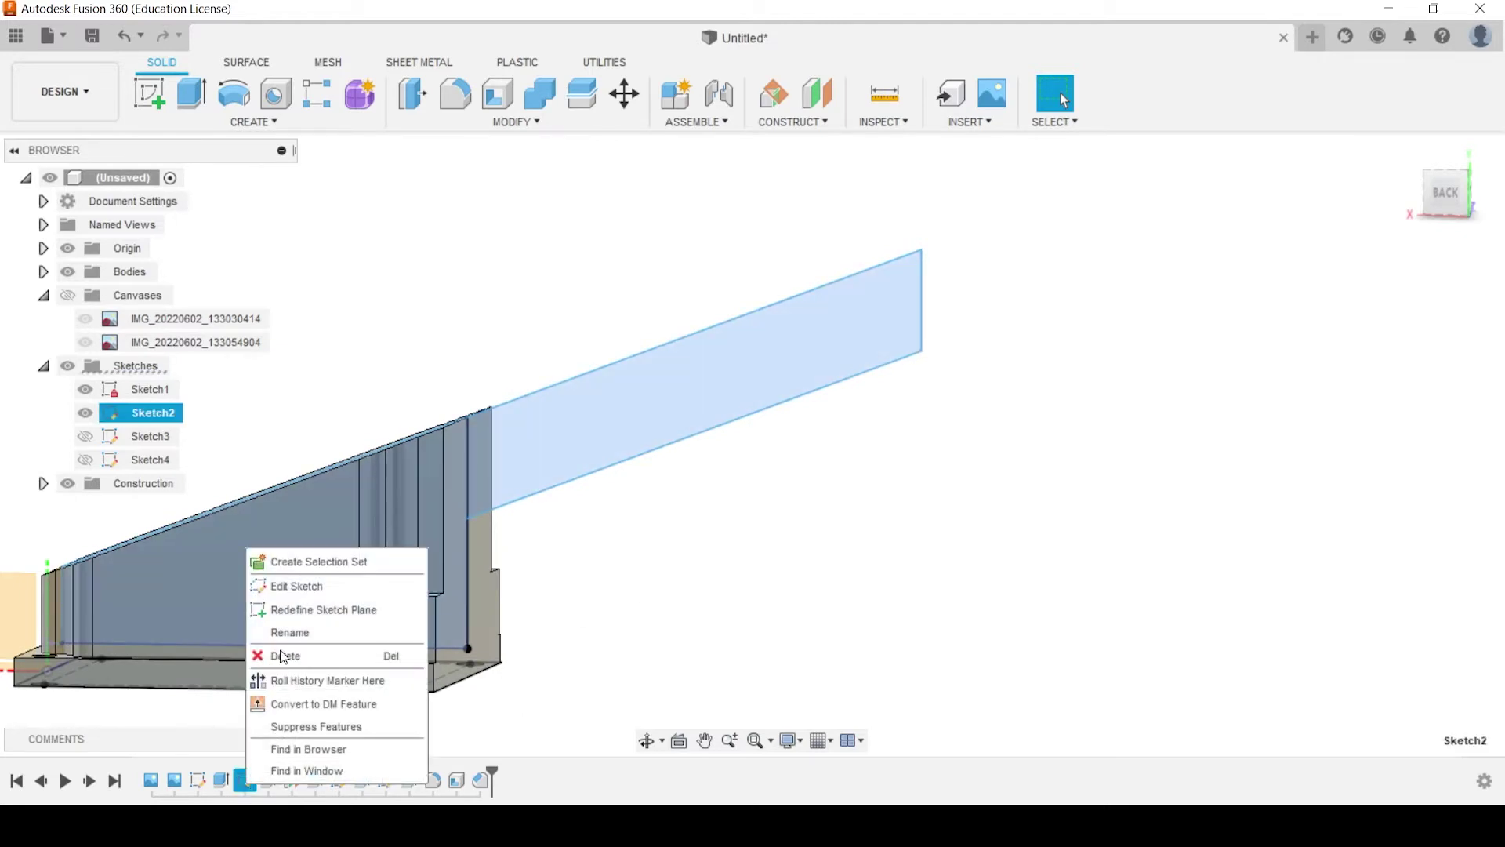
pyautogui.click(297, 586)
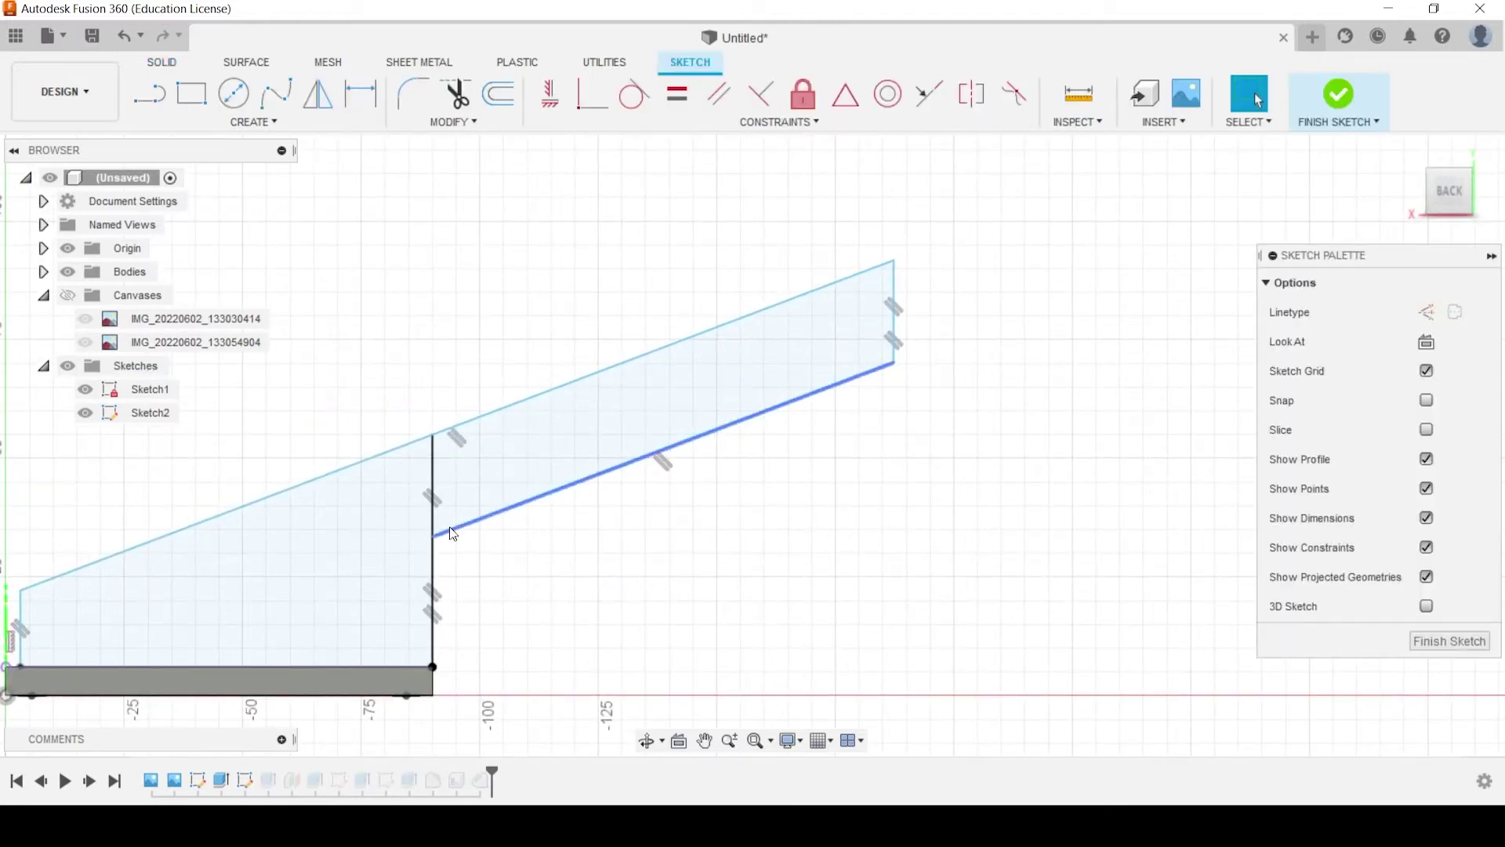
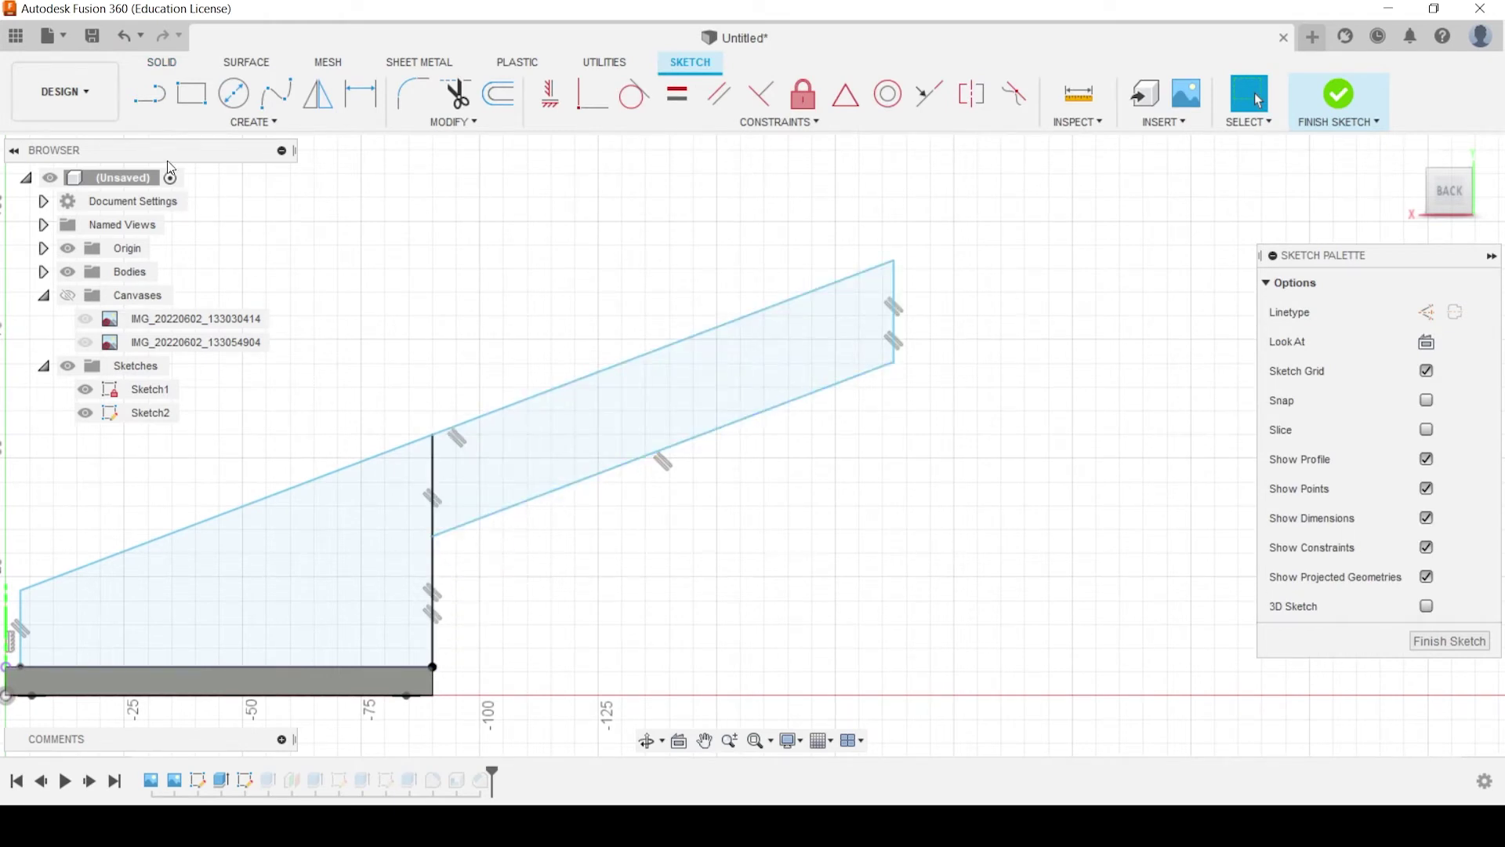
# Draw a diagonal line from the base corner to the upper edge, trim the extra segment, and finish Sketch2
pyautogui.click(433, 667)
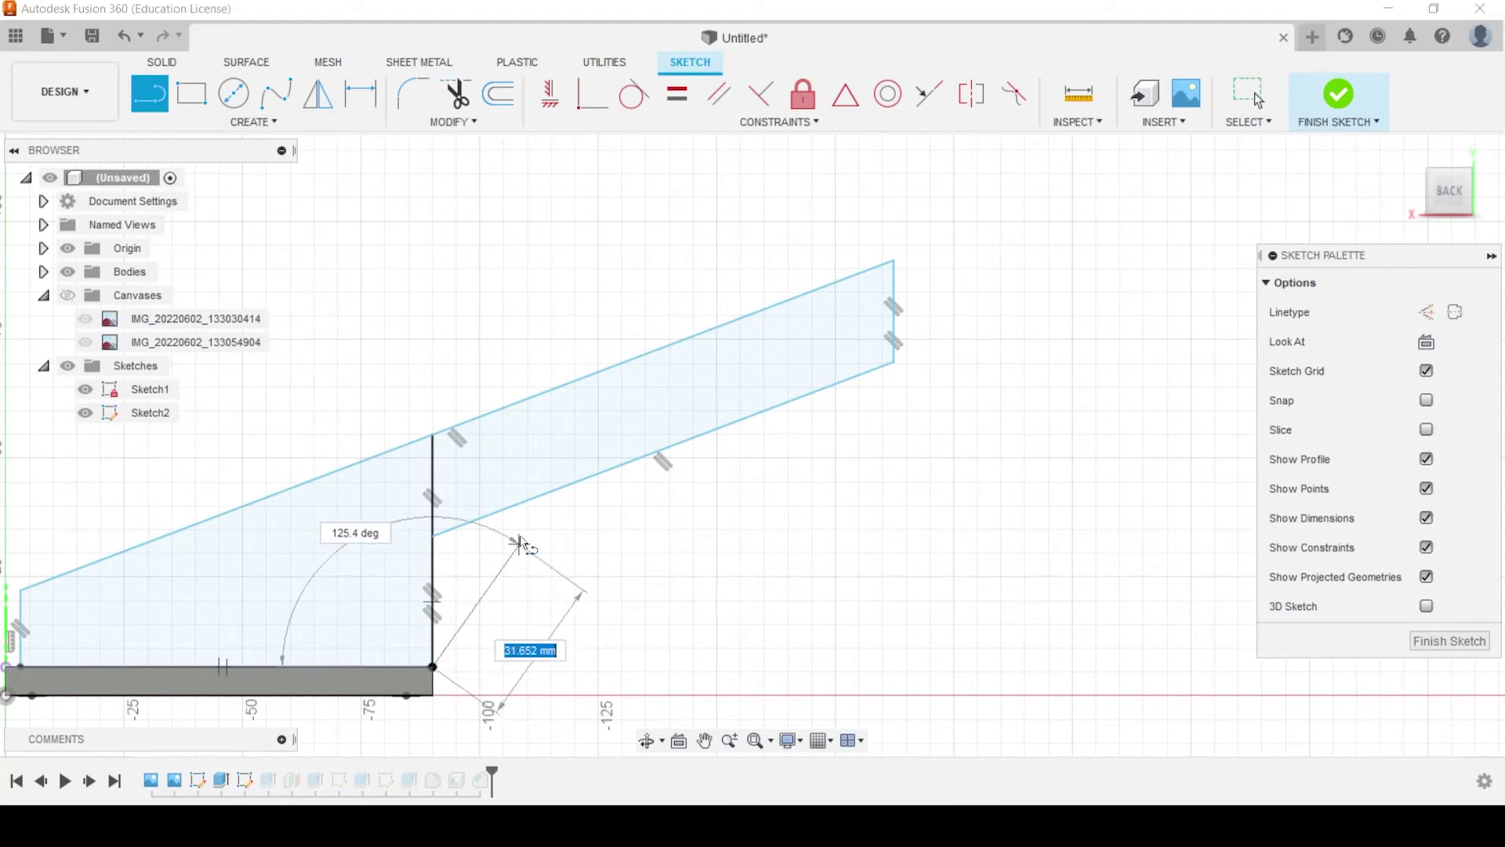
pyautogui.click(549, 492)
pyautogui.press('Escape')
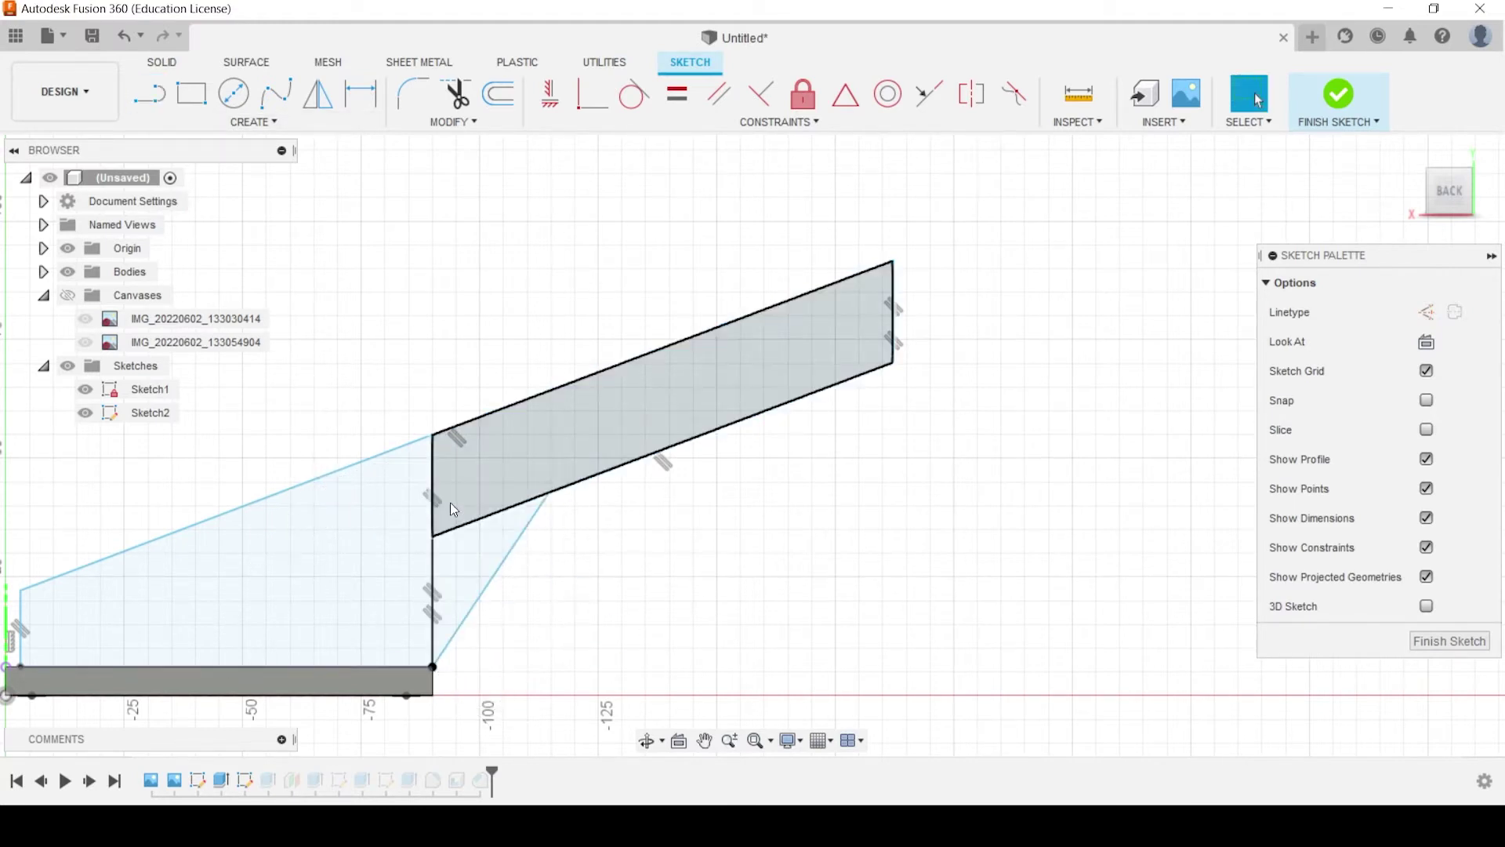
pyautogui.click(455, 94)
pyautogui.click(496, 520)
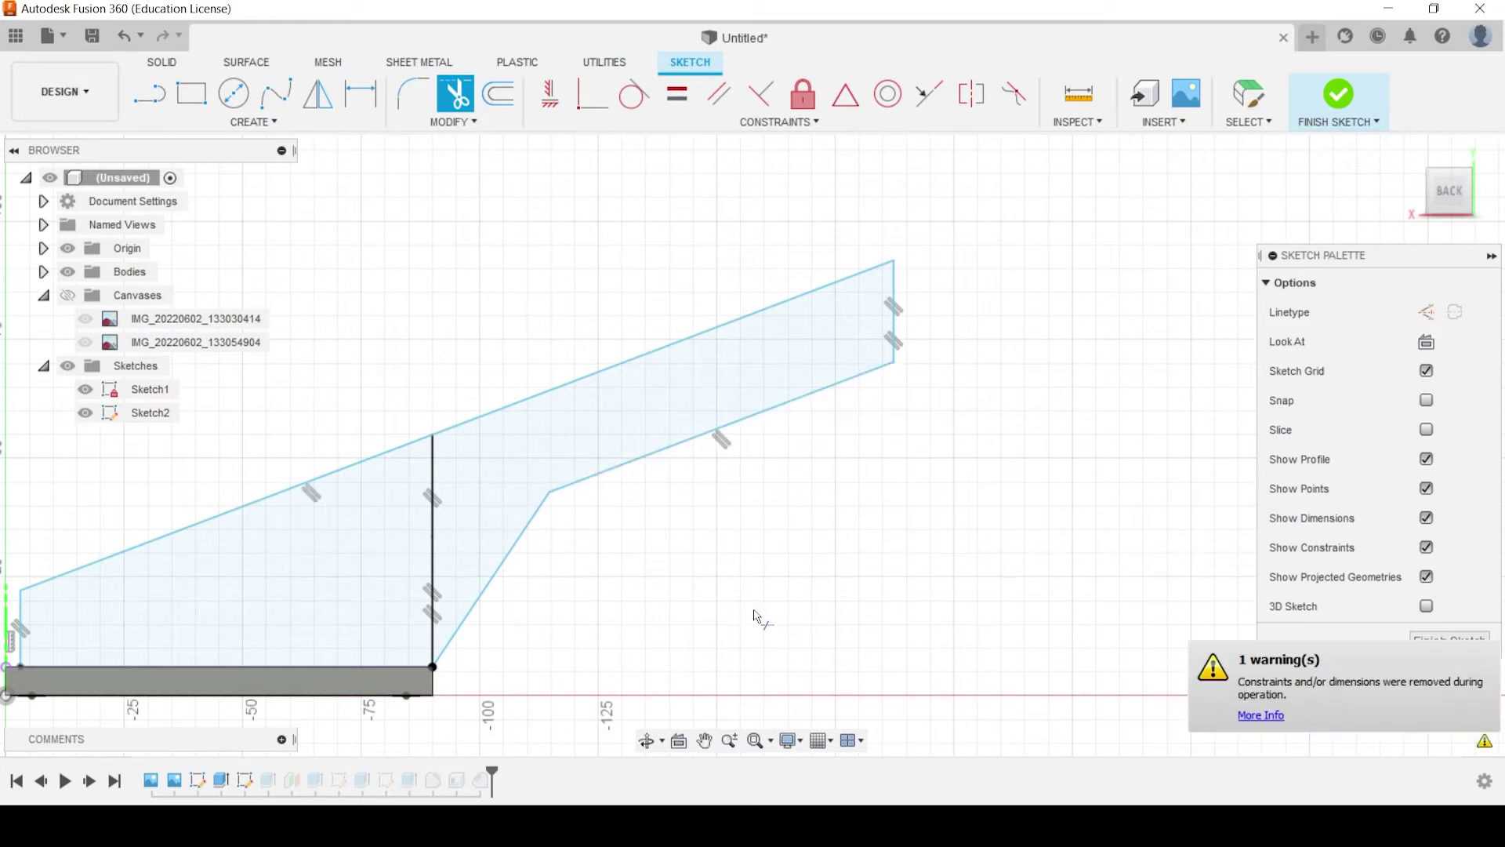
pyautogui.scroll(-2, 754, 604)
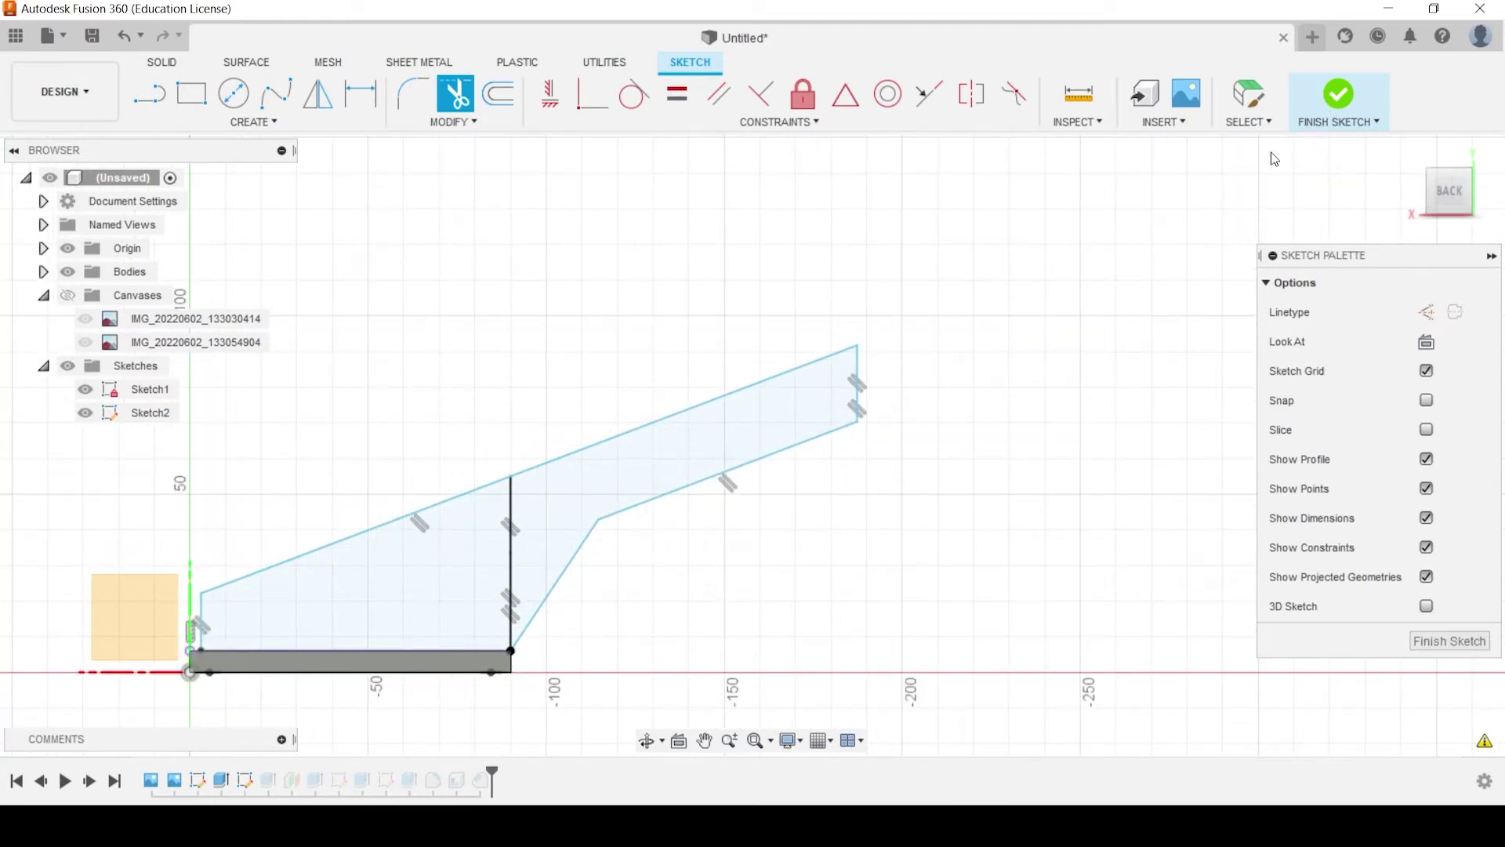
pyautogui.click(1340, 95)
pyautogui.keyDown('shift'); pyautogui.moveTo(824, 489); pyautogui.dragTo(693, 517, button='middle'); pyautogui.keyUp('shift')
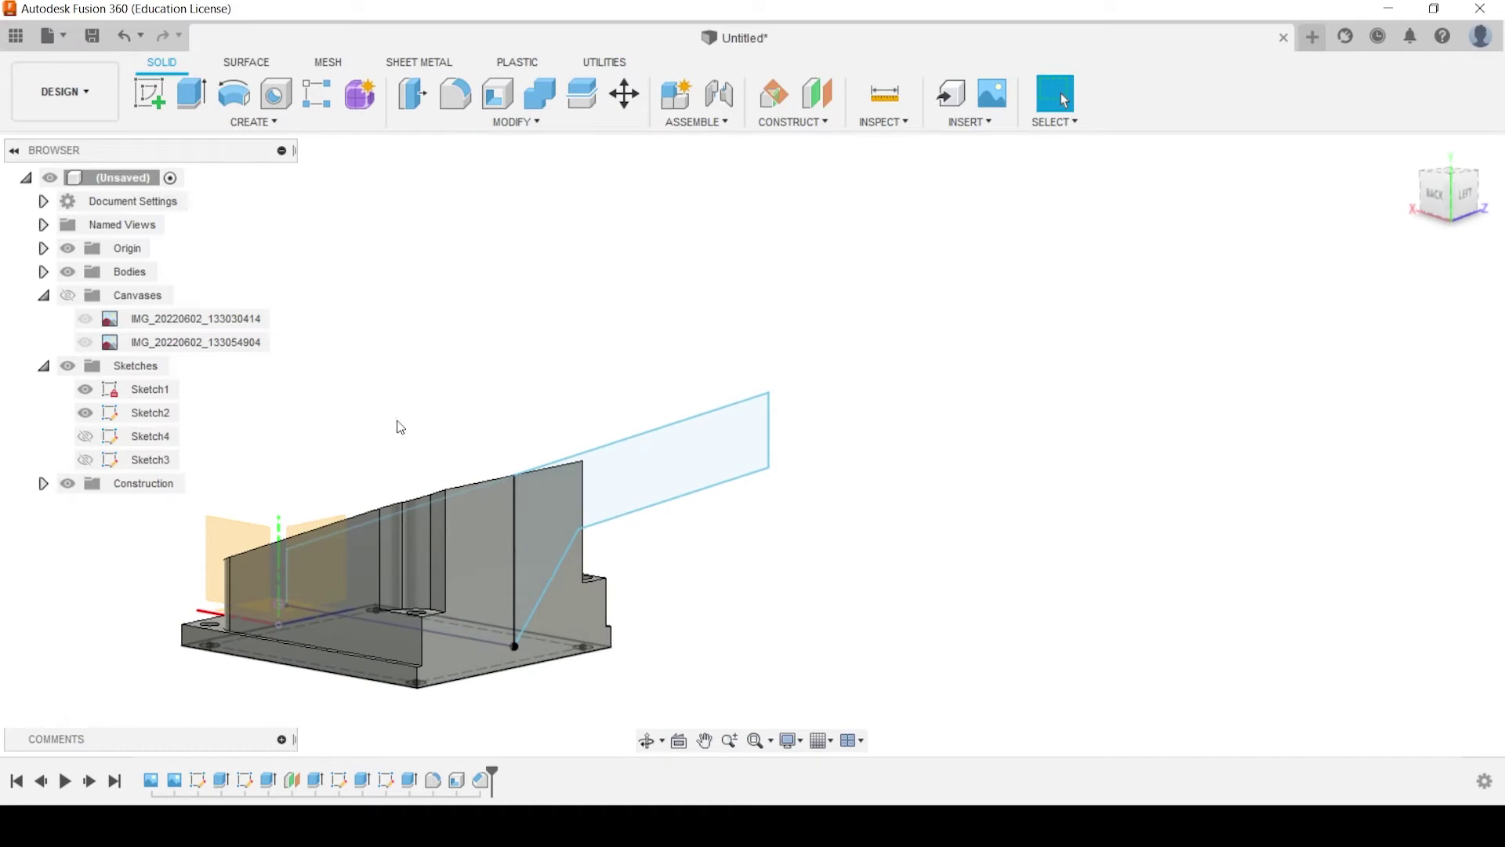
# Start a symmetric extrusion of the angled profile and drag it to roughly 38 mm
pyautogui.click(192, 94)
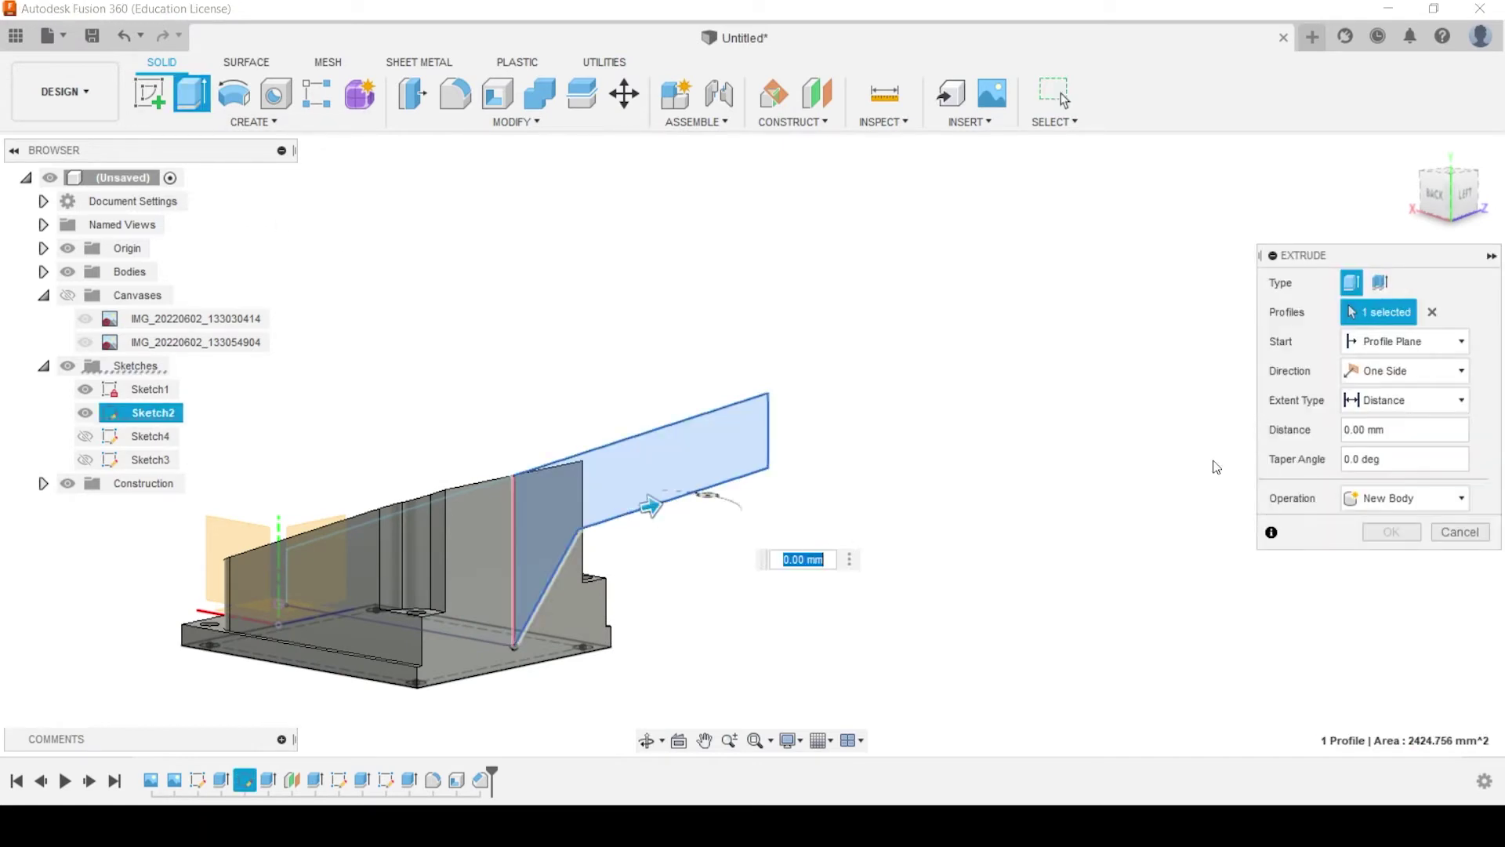
pyautogui.click(1411, 368)
pyautogui.click(1381, 439)
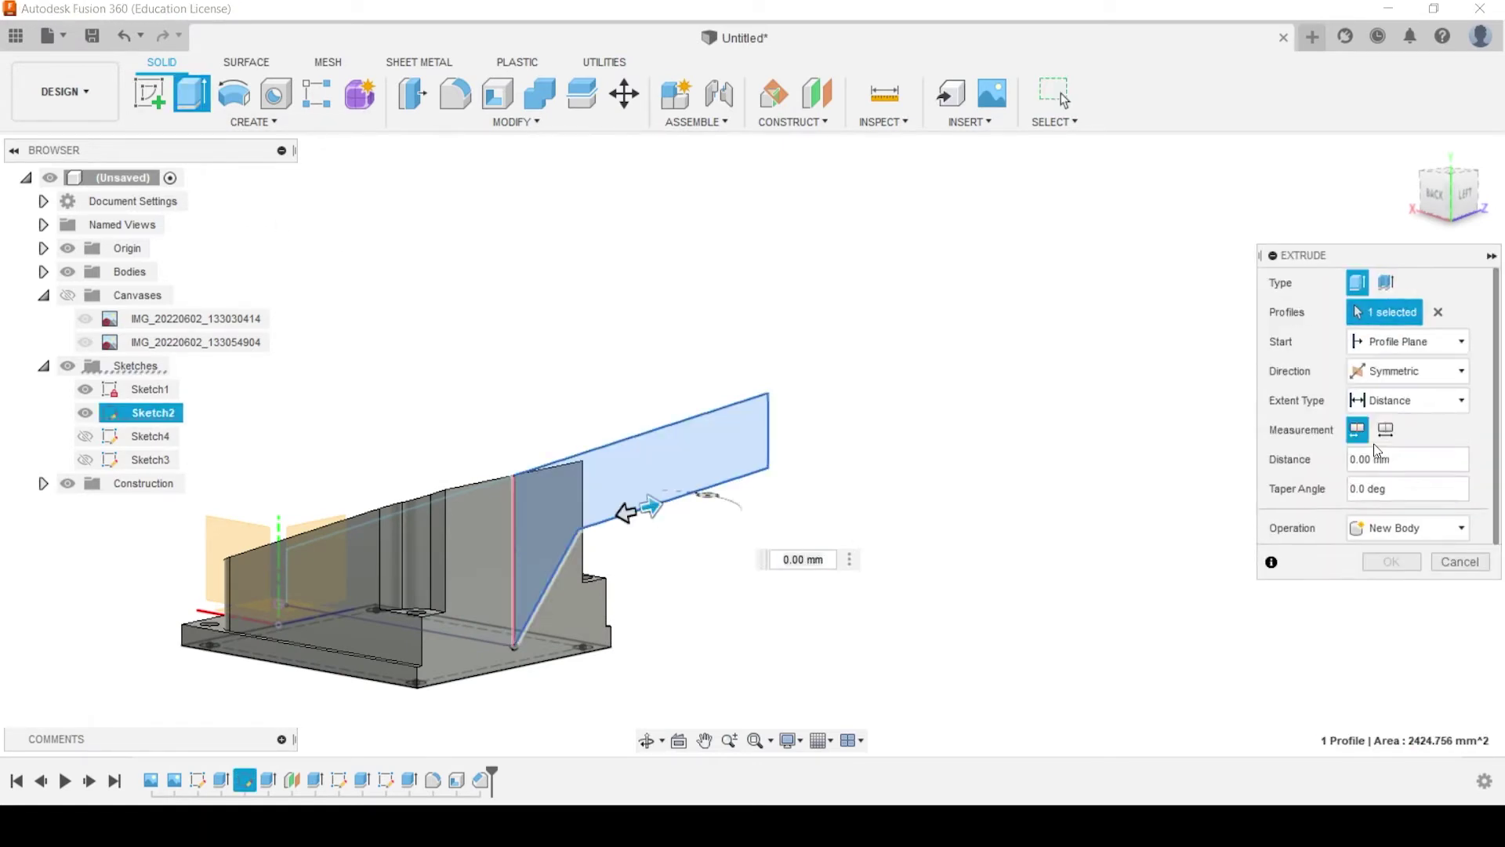
pyautogui.moveTo(624, 511); pyautogui.dragTo(539, 534)
pyautogui.keyDown('shift'); pyautogui.moveTo(541, 546); pyautogui.dragTo(697, 637, button='middle'); pyautogui.keyUp('shift')
pyautogui.moveTo(740, 467); pyautogui.dragTo(750, 469)
pyautogui.scroll(4, 672, 650)
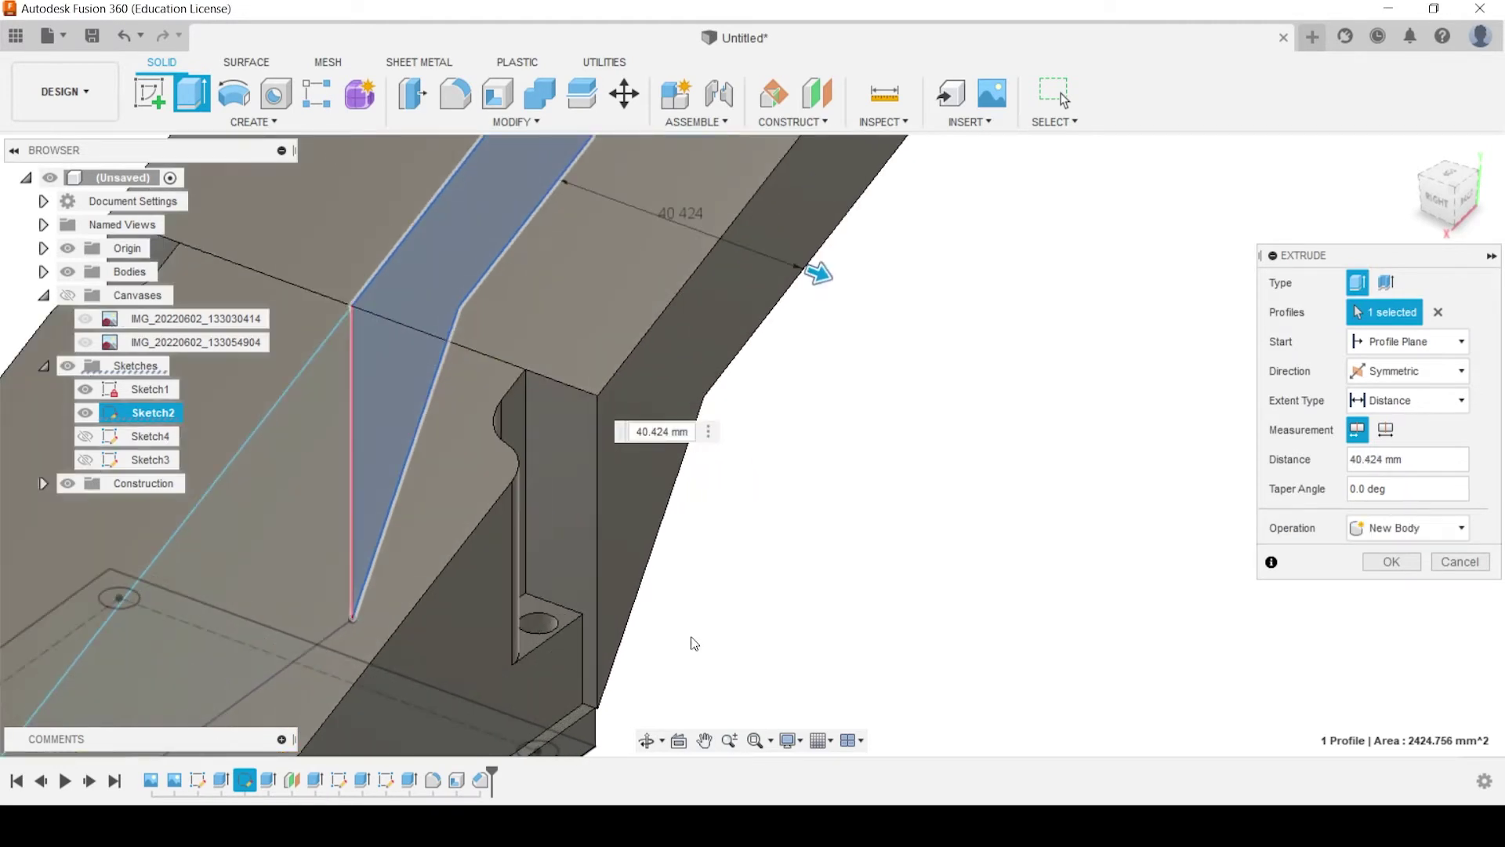
pyautogui.moveTo(756, 618); pyautogui.dragTo(832, 369, button='middle')
pyautogui.moveTo(849, 294); pyautogui.dragTo(837, 289)
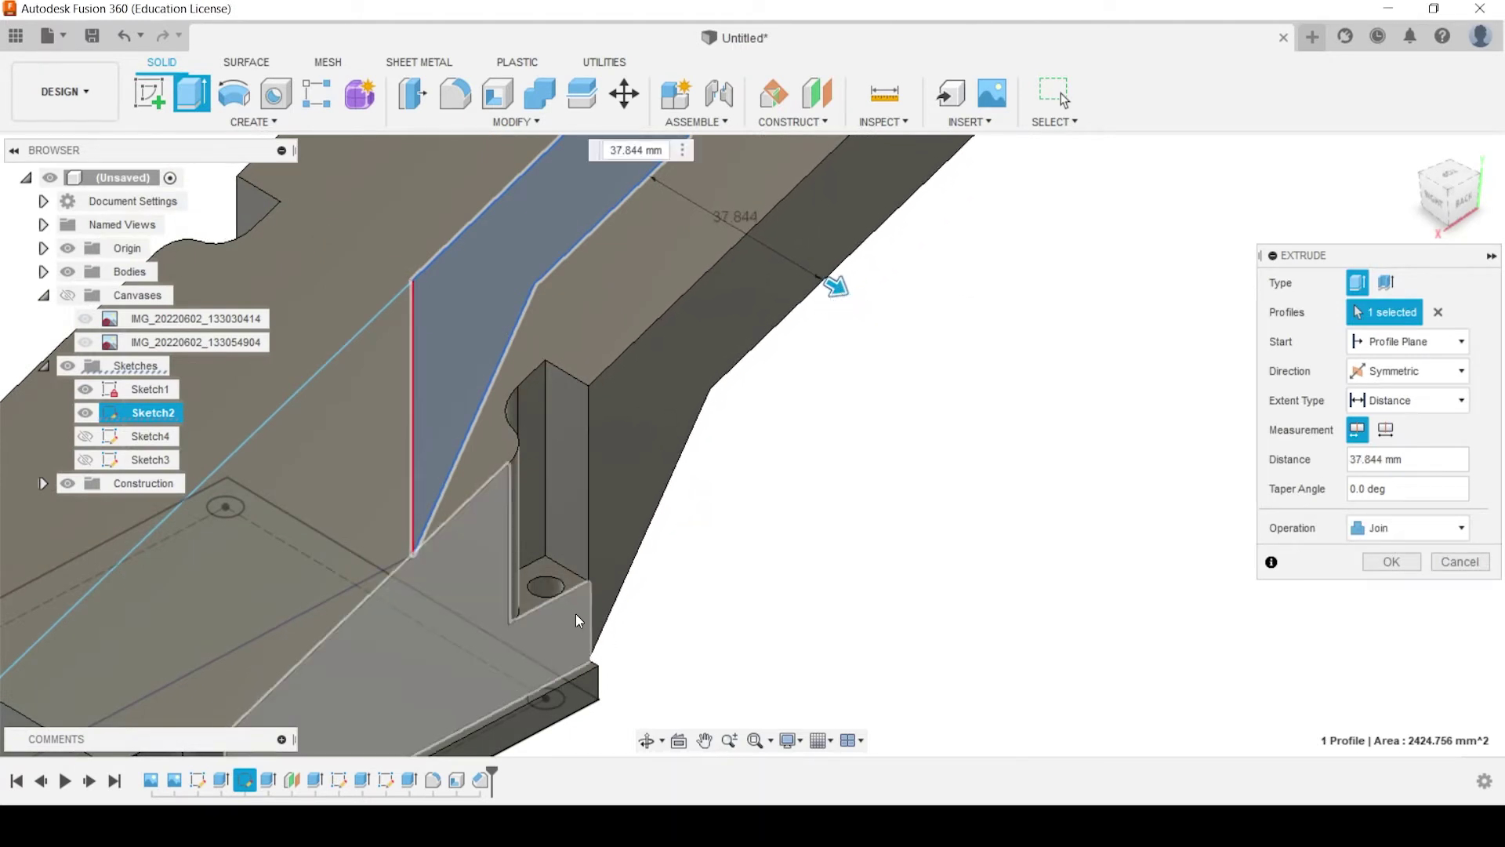
# Enter an exact 38 mm distance, keep the direction symmetric, and confirm the join extrusion
pyautogui.click(1398, 402)
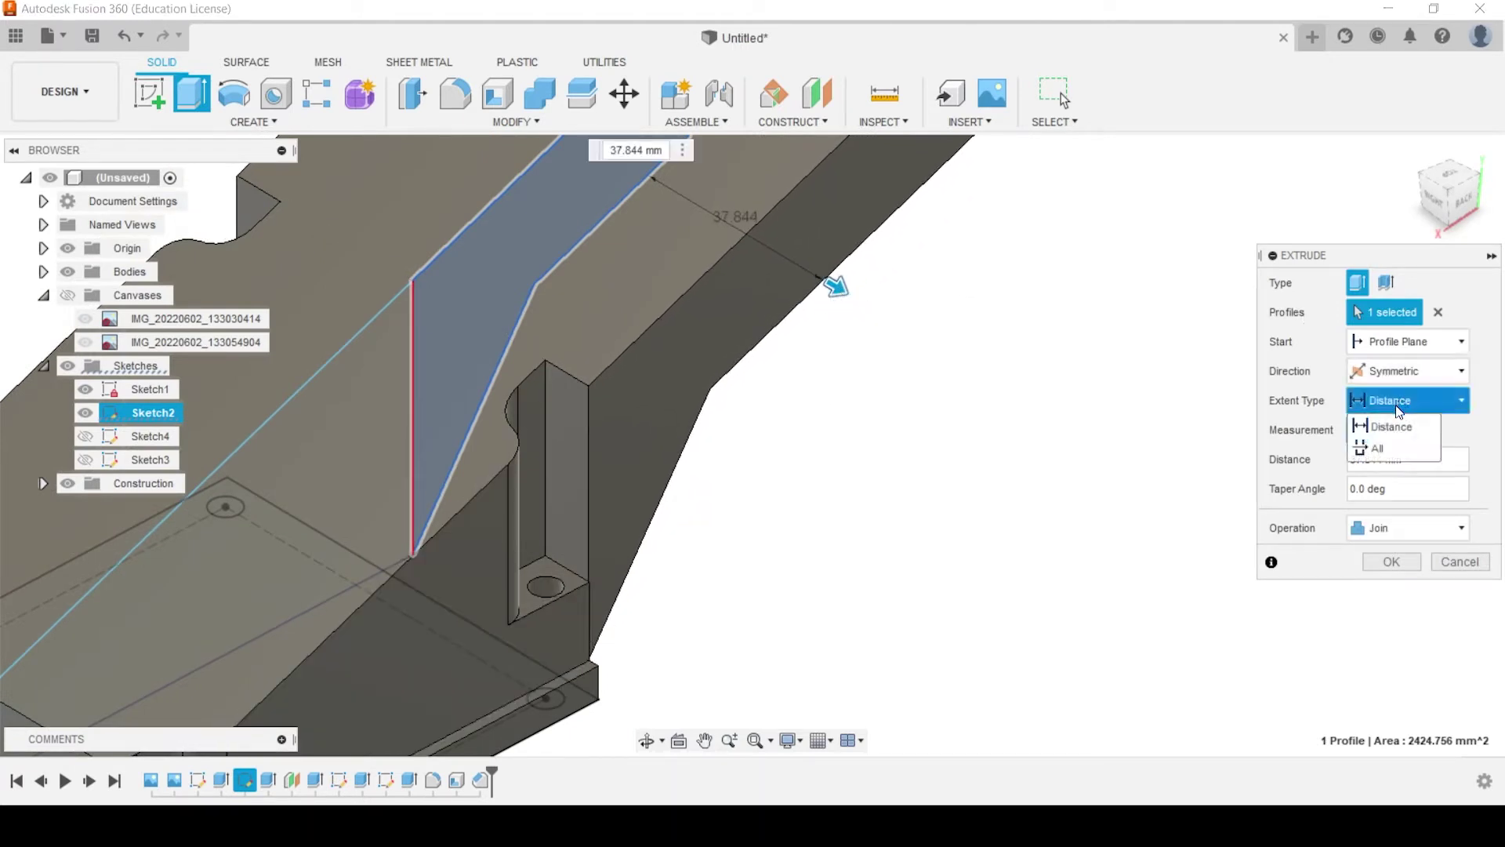
pyautogui.click(1395, 406)
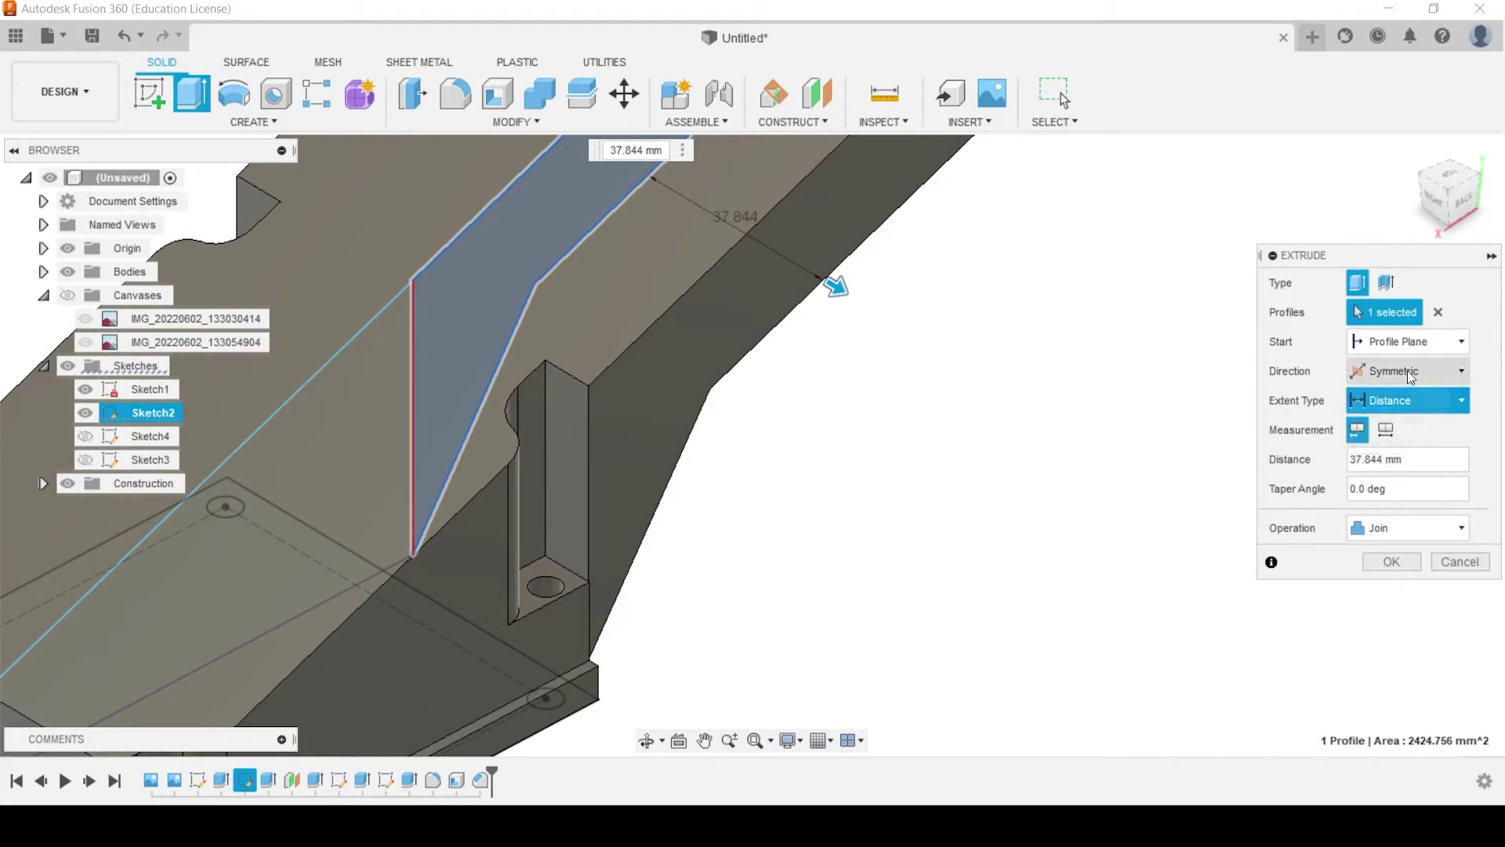
pyautogui.click(1408, 370)
pyautogui.click(1409, 341)
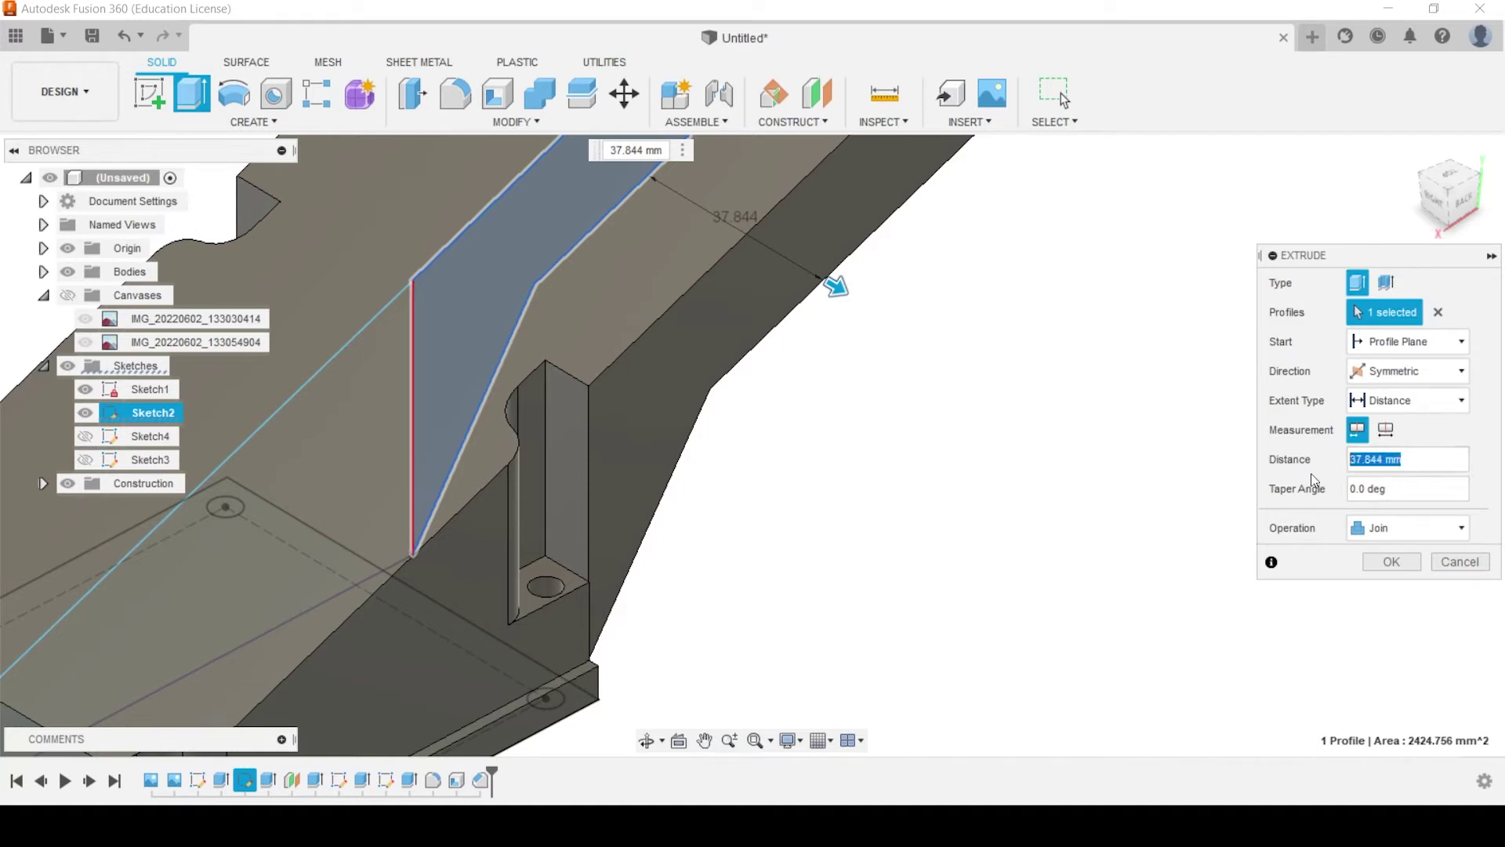
pyautogui.write('38')
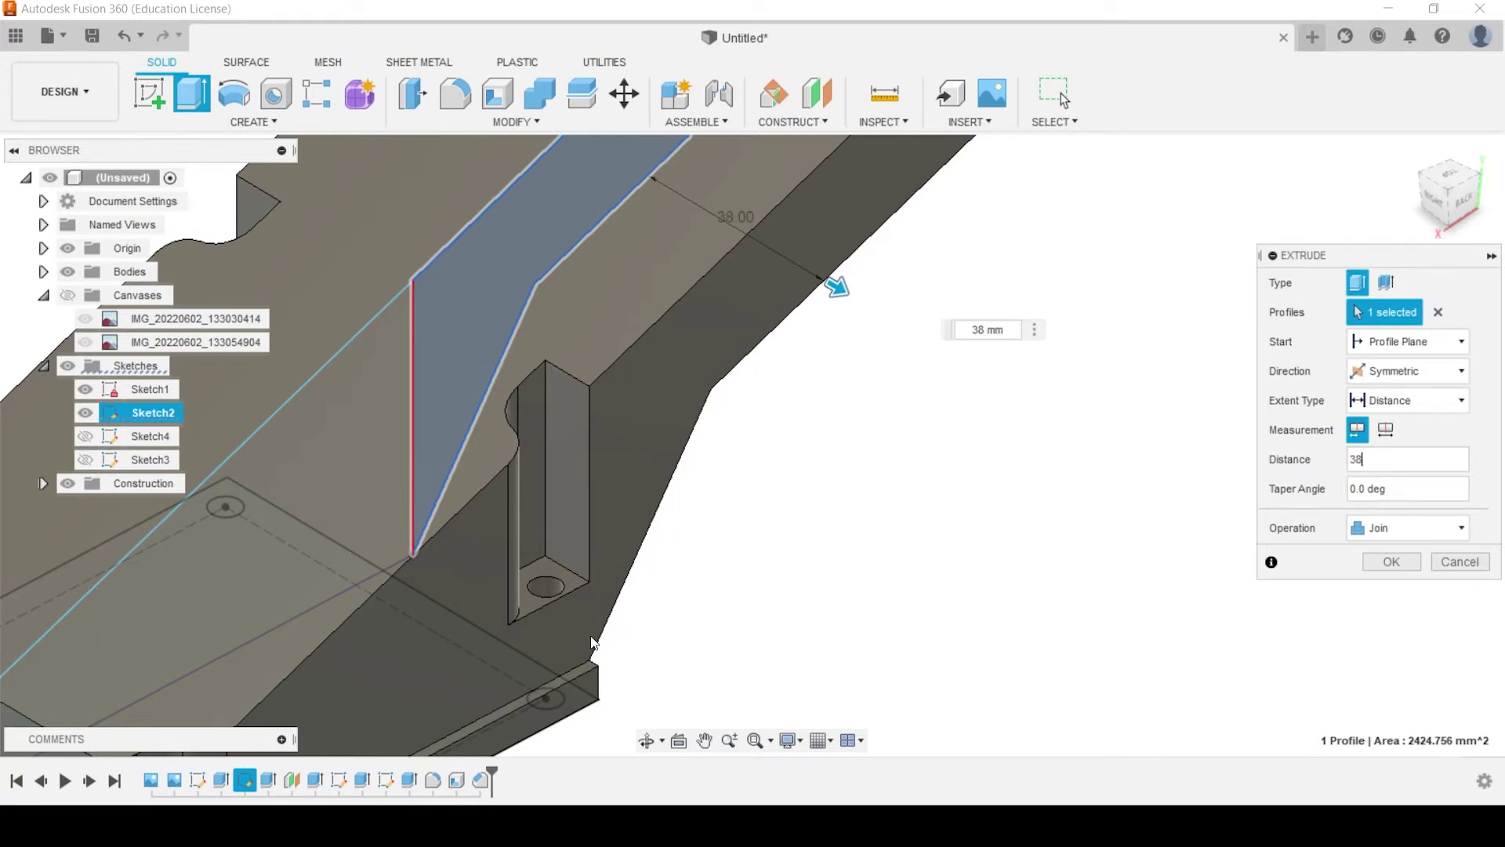
pyautogui.scroll(-3, 827, 510)
pyautogui.keyDown('shift'); pyautogui.moveTo(827, 510); pyautogui.dragTo(793, 466, button='middle'); pyautogui.keyUp('shift')
pyautogui.click(1391, 561)
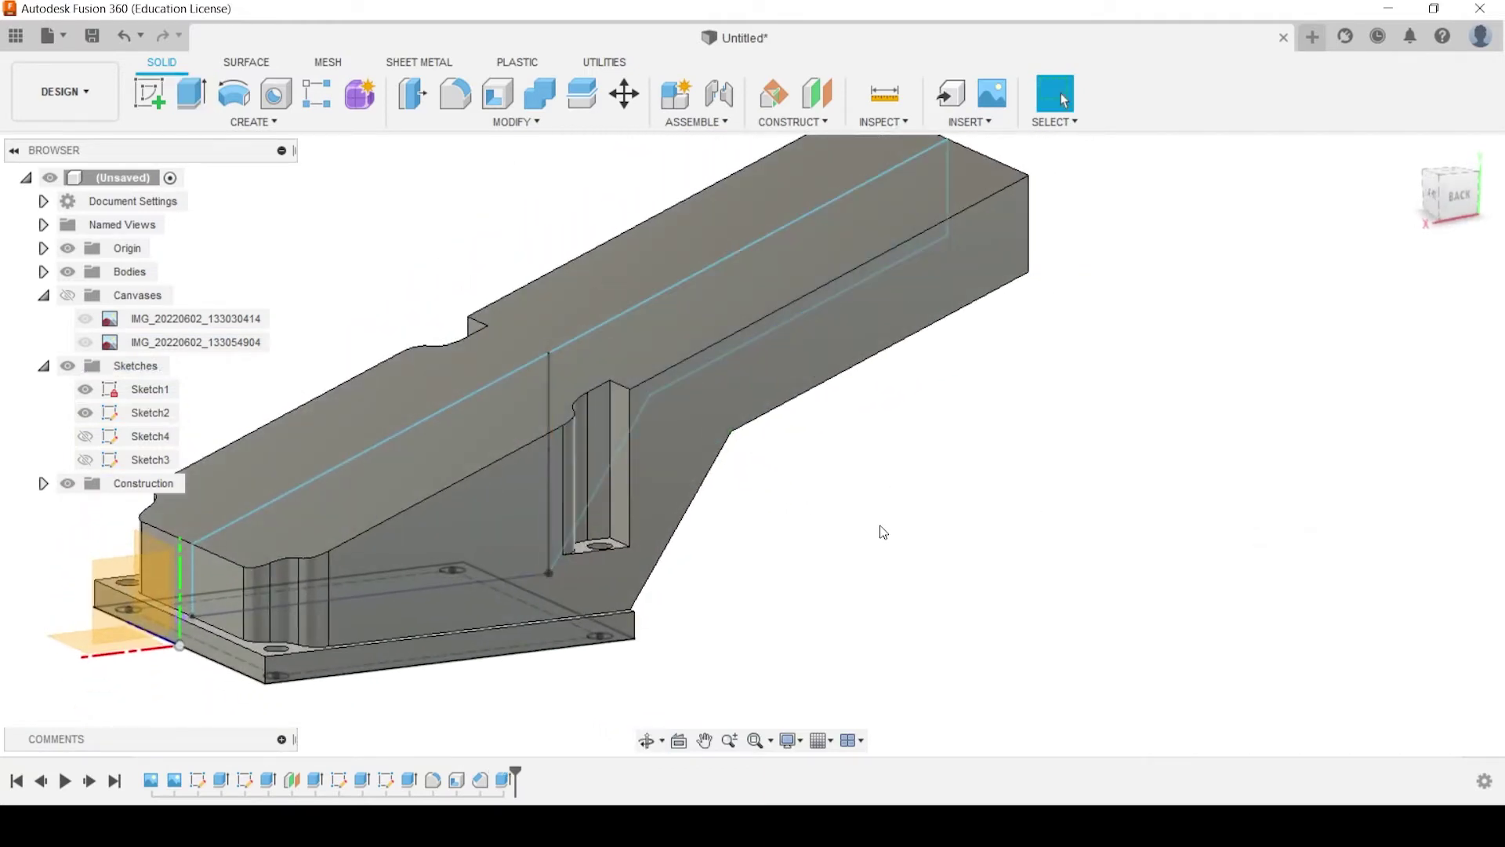
# Edit the last extrusion and change its operation from Join to New Body, creating Body2
pyautogui.moveTo(867, 574)
pyautogui.keyDown('shift'); pyautogui.mouseDown(button='middle')
pyautogui.moveTo(830, 588)
pyautogui.moveTo(864, 571)
pyautogui.mouseUp(button='middle'); pyautogui.keyUp('shift')
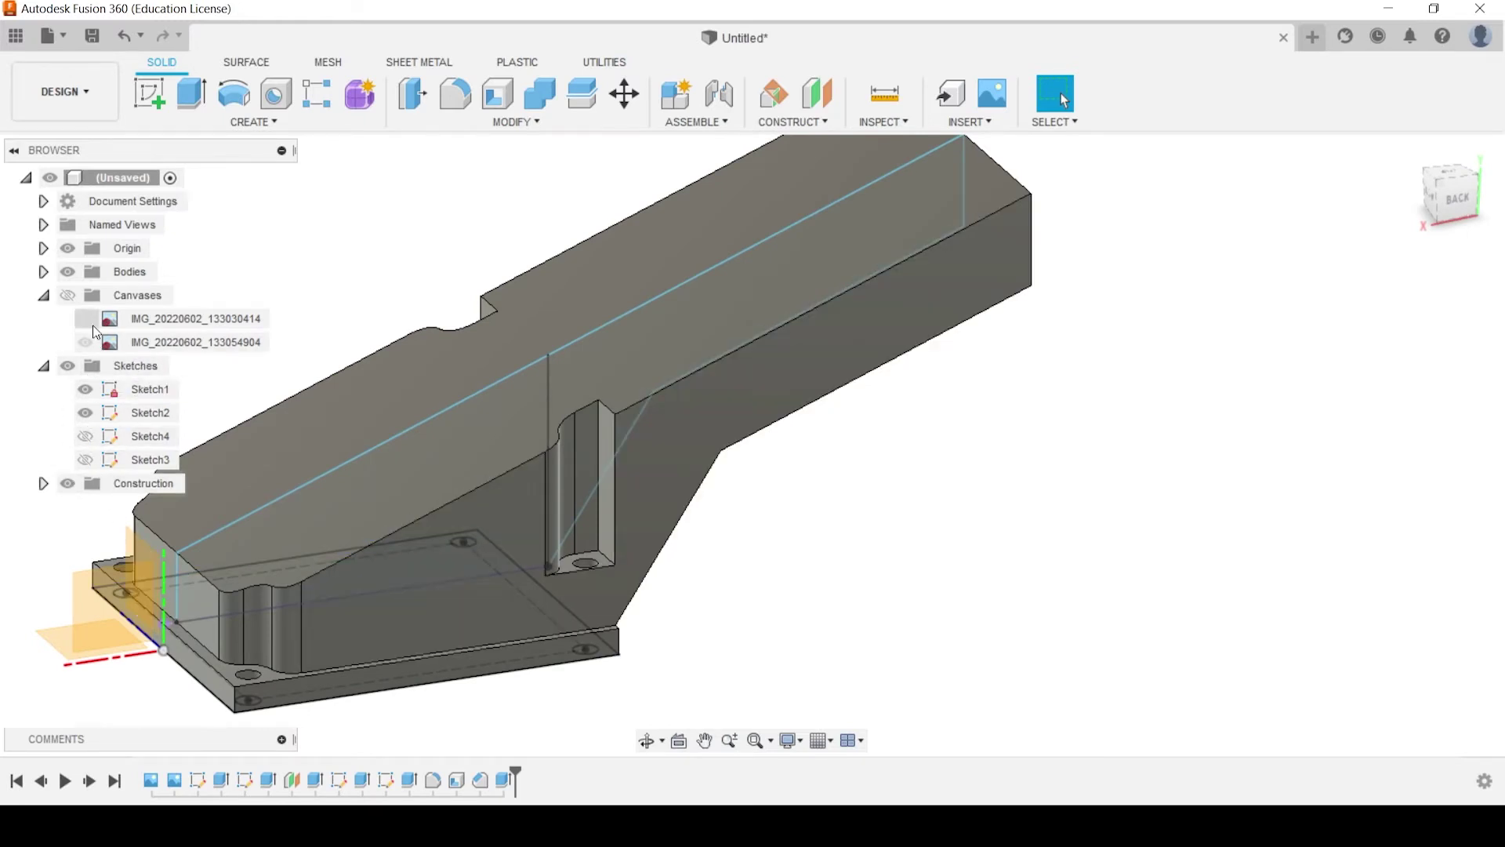
pyautogui.click(43, 273)
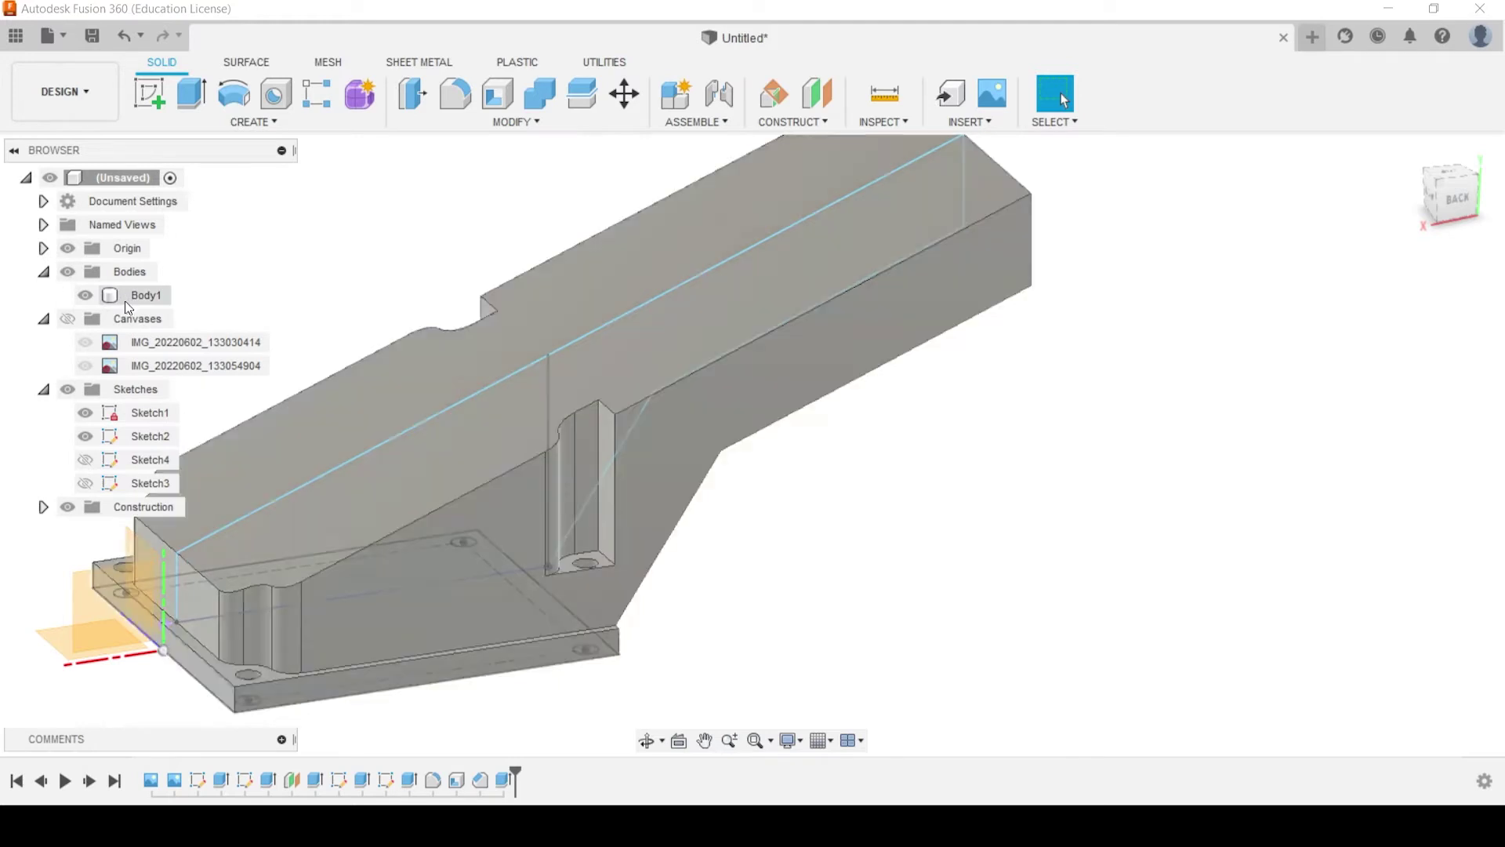
pyautogui.doubleClick(505, 780)
pyautogui.keyDown('shift'); pyautogui.moveTo(823, 399); pyautogui.dragTo(839, 517, button='middle'); pyautogui.keyUp('shift')
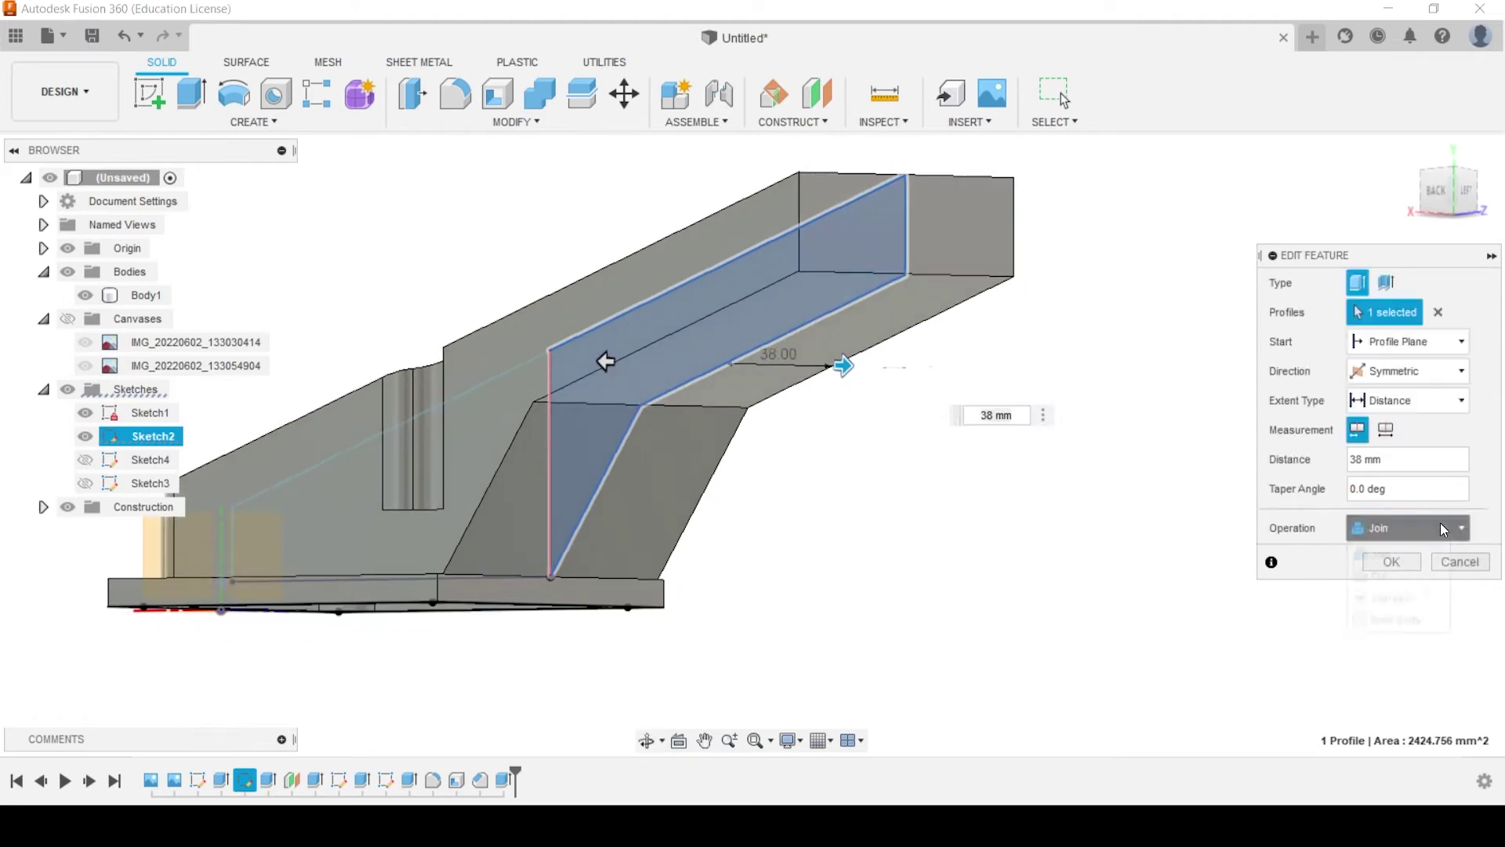
pyautogui.click(1407, 527)
pyautogui.click(1394, 619)
pyautogui.click(1388, 562)
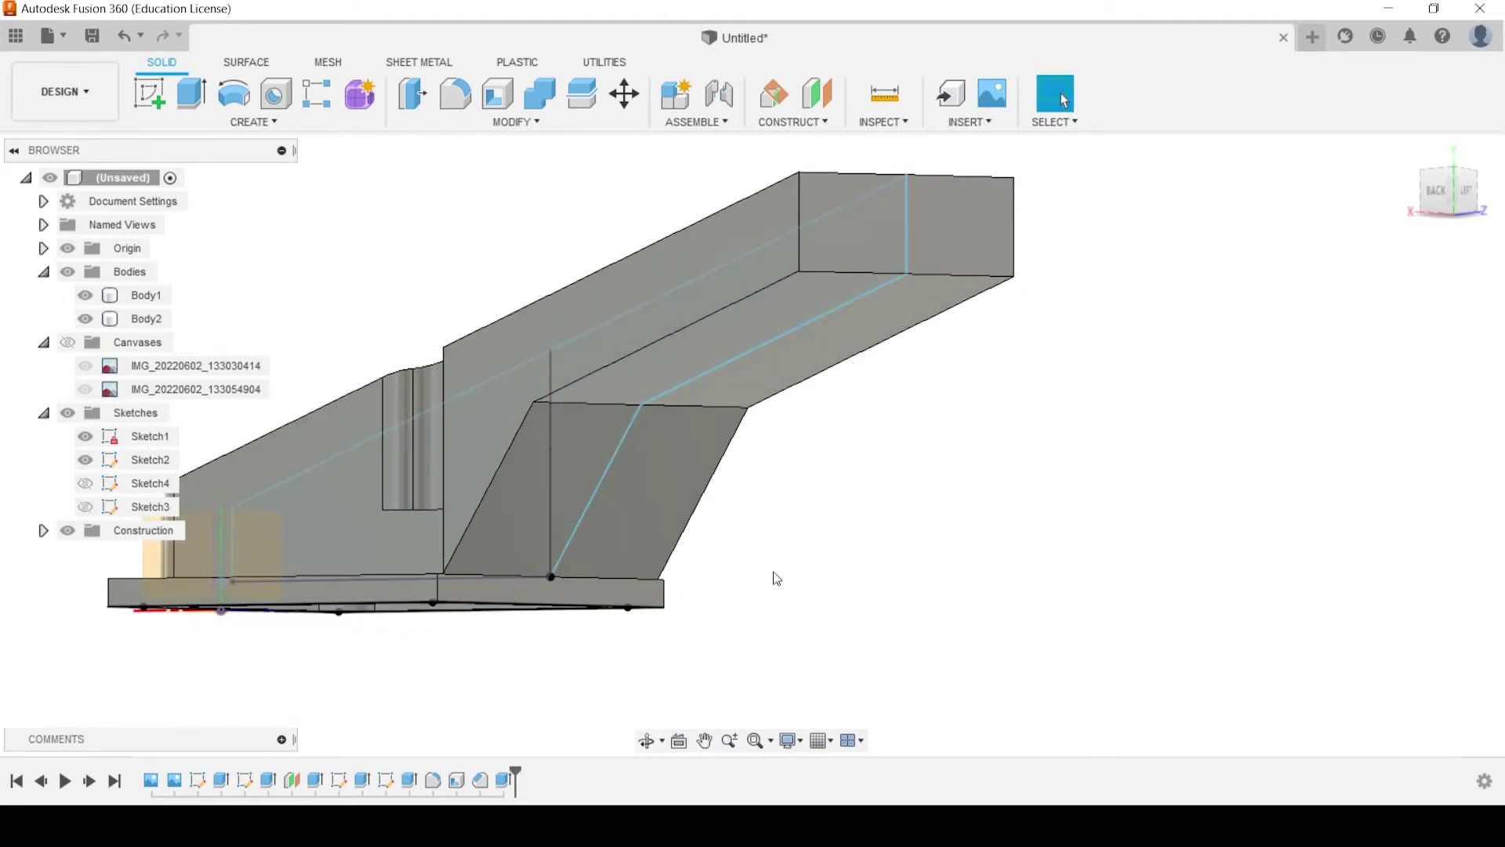
pyautogui.keyDown('shift'); pyautogui.moveTo(776, 578); pyautogui.dragTo(778, 460, button='middle'); pyautogui.keyUp('shift')
pyautogui.keyDown('shift'); pyautogui.moveTo(1028, 589); pyautogui.dragTo(908, 569, button='middle'); pyautogui.keyUp('shift')
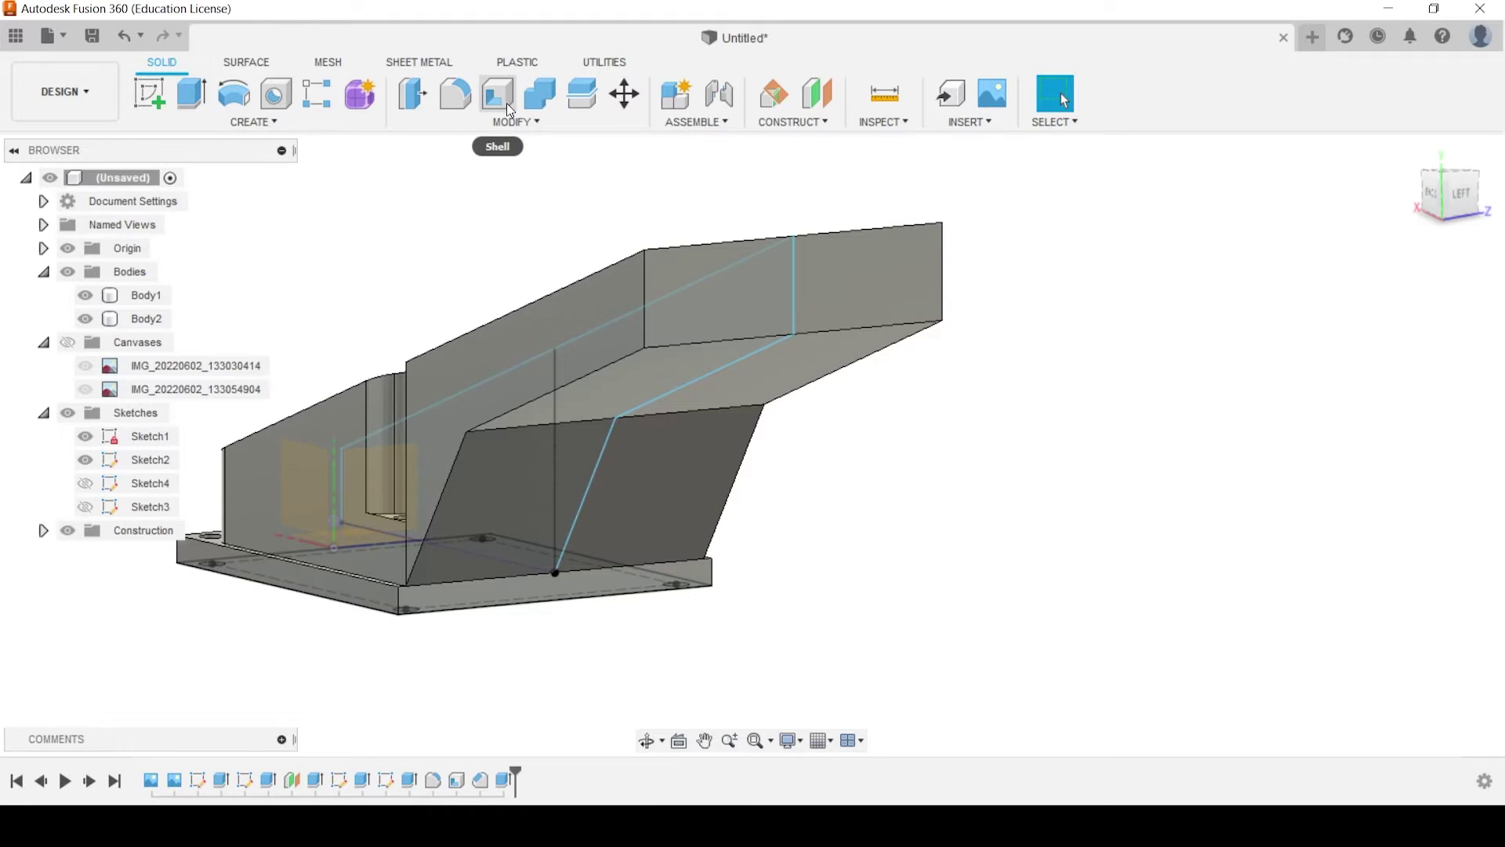
# Shell Body2 to 5 mm walls with its two underside faces removed
pyautogui.keyDown('shift'); pyautogui.moveTo(423, 243); pyautogui.dragTo(472, 264, button='middle'); pyautogui.keyUp('shift')
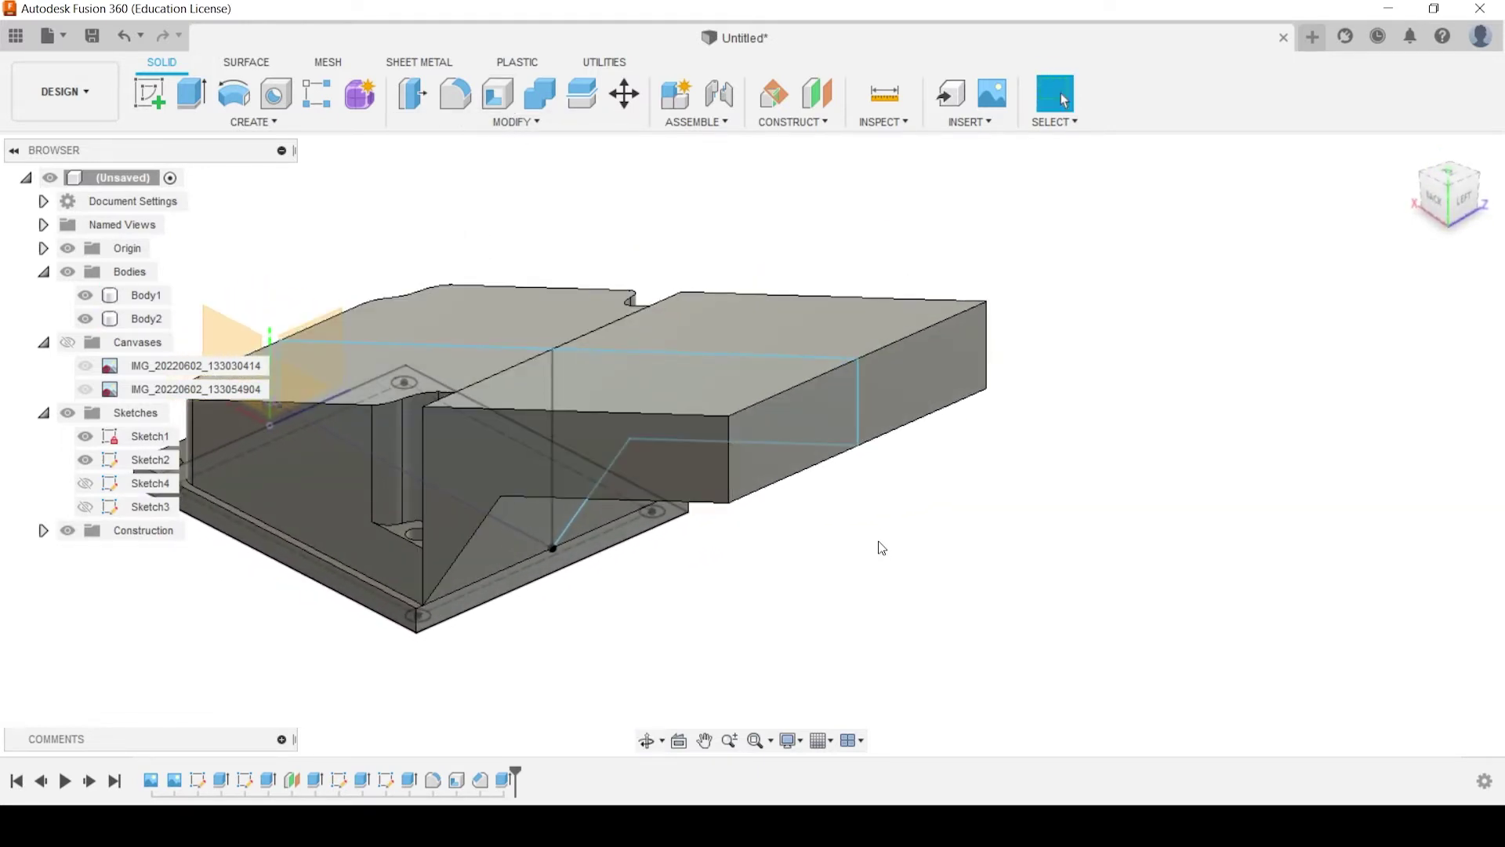
pyautogui.keyDown('shift'); pyautogui.moveTo(880, 548); pyautogui.dragTo(649, 278, button='middle'); pyautogui.keyUp('shift')
pyautogui.click(503, 102)
pyautogui.click(729, 425)
pyautogui.click(703, 518)
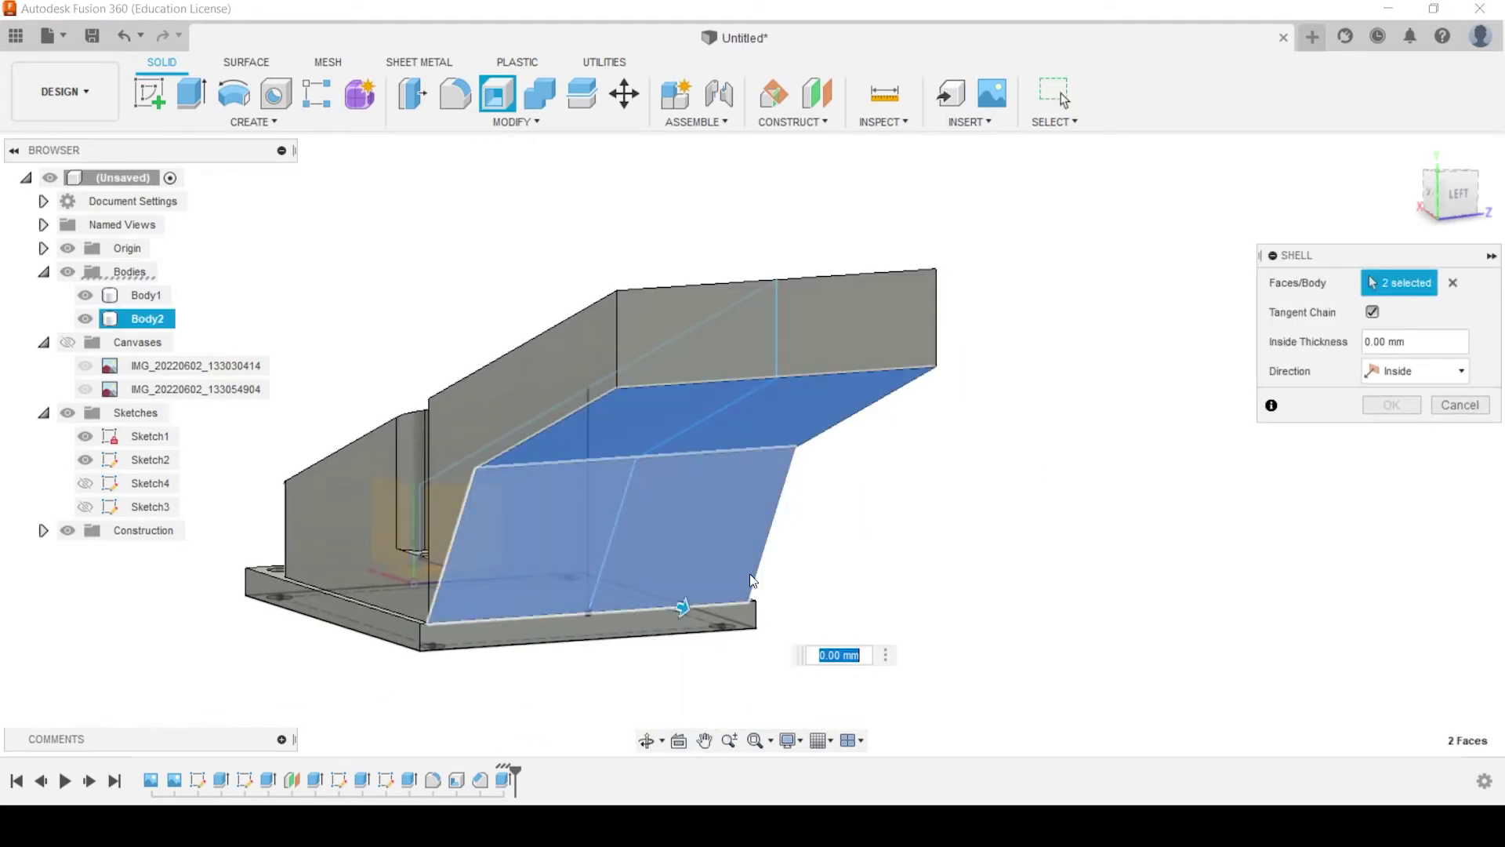
pyautogui.write('5')
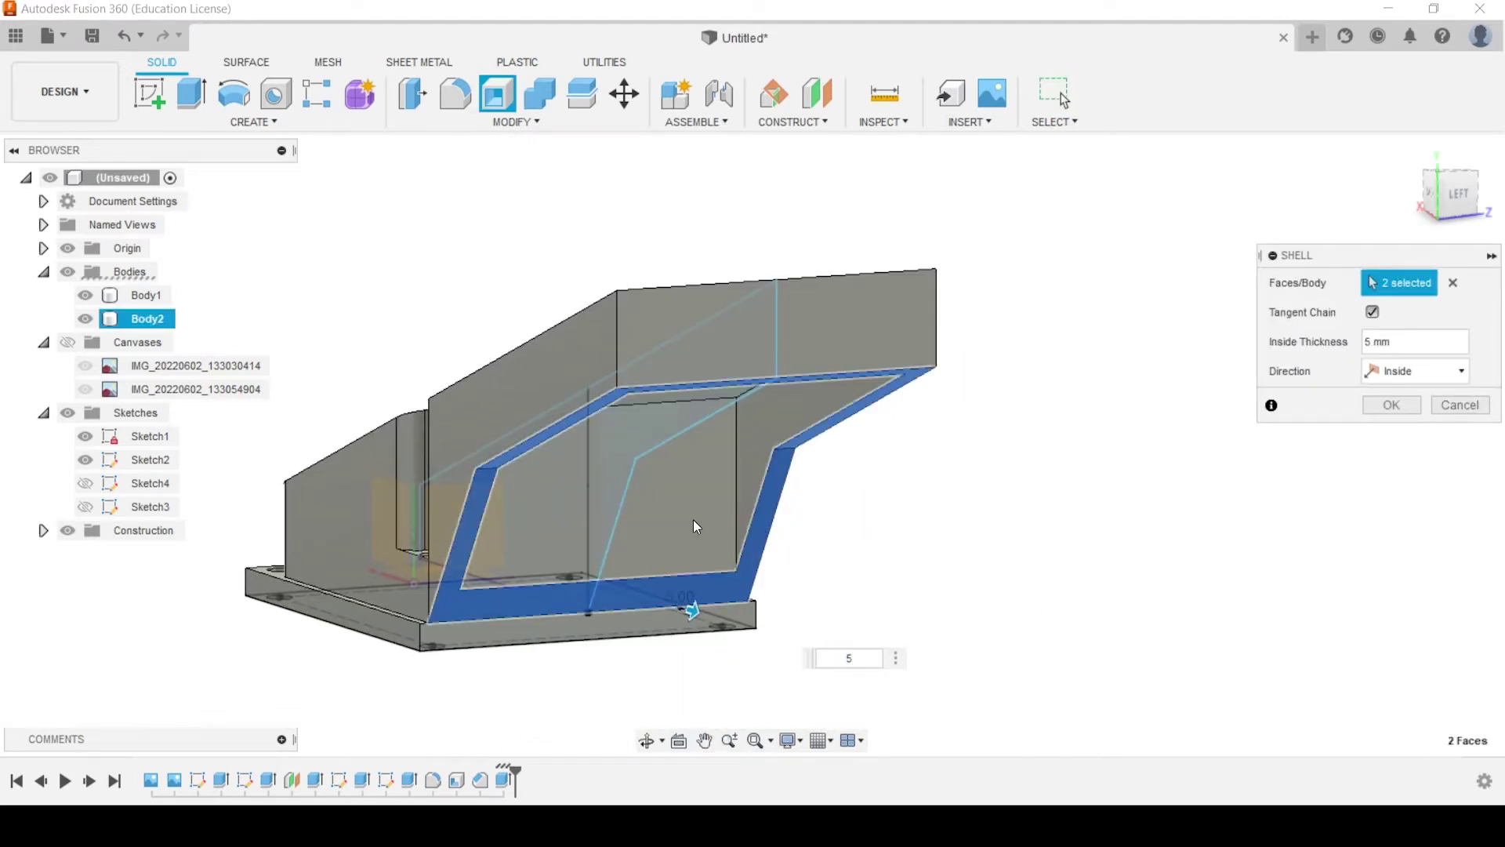
pyautogui.keyDown('shift'); pyautogui.moveTo(693, 519); pyautogui.dragTo(740, 493, button='middle'); pyautogui.keyUp('shift')
pyautogui.press('Return')
pyautogui.click(603, 508)
pyautogui.moveTo(603, 508); pyautogui.dragTo(567, 449, button='middle')
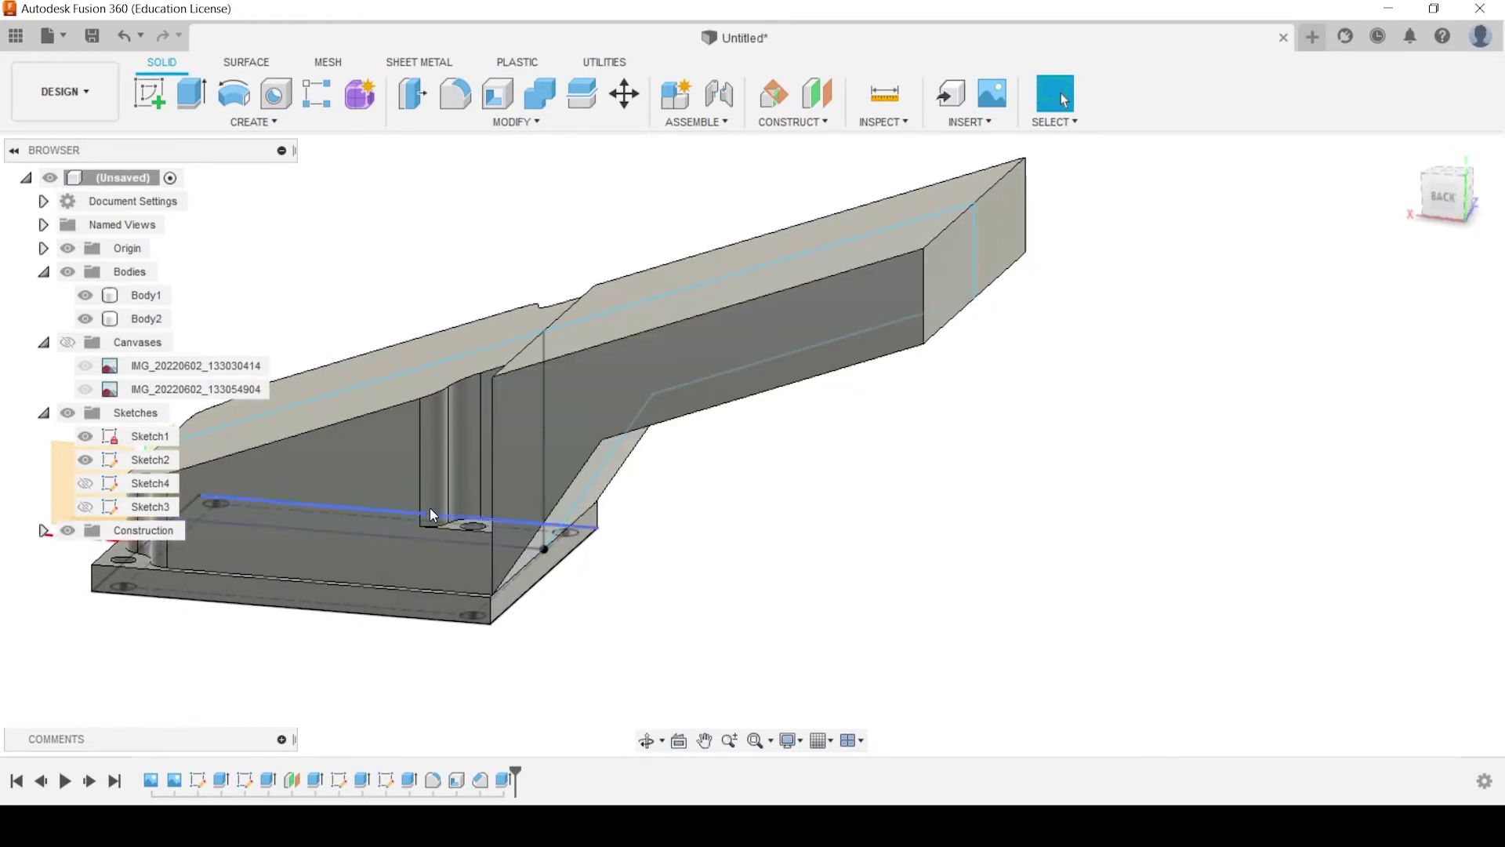
# Reopen Sketch2 and draw a short horizontal line from the vertical edge to the slanted edge
pyautogui.click(387, 485)
pyautogui.click(387, 487)
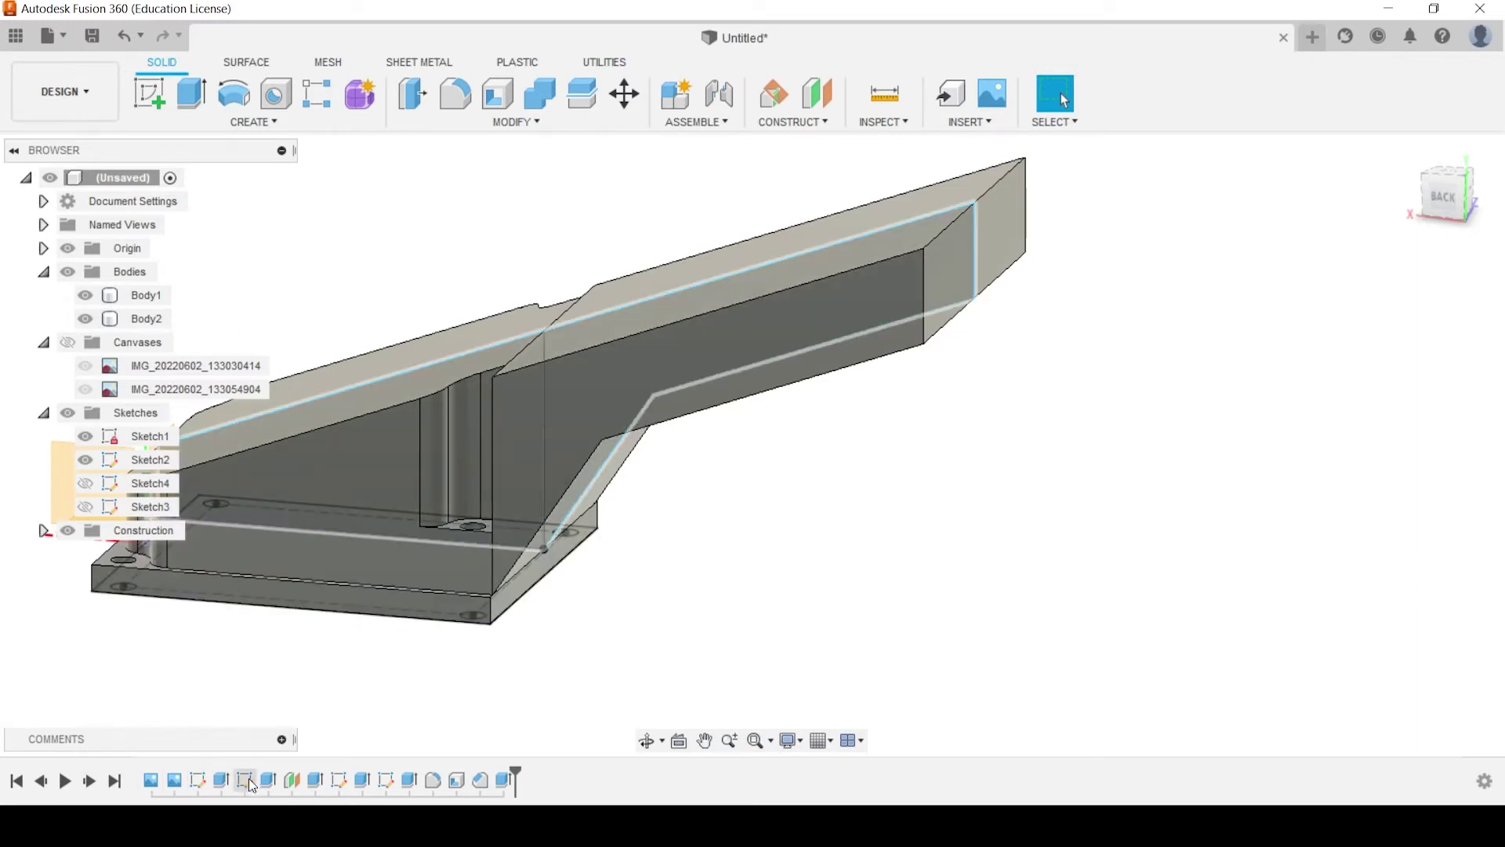
pyautogui.rightClick(248, 780)
pyautogui.click(329, 582)
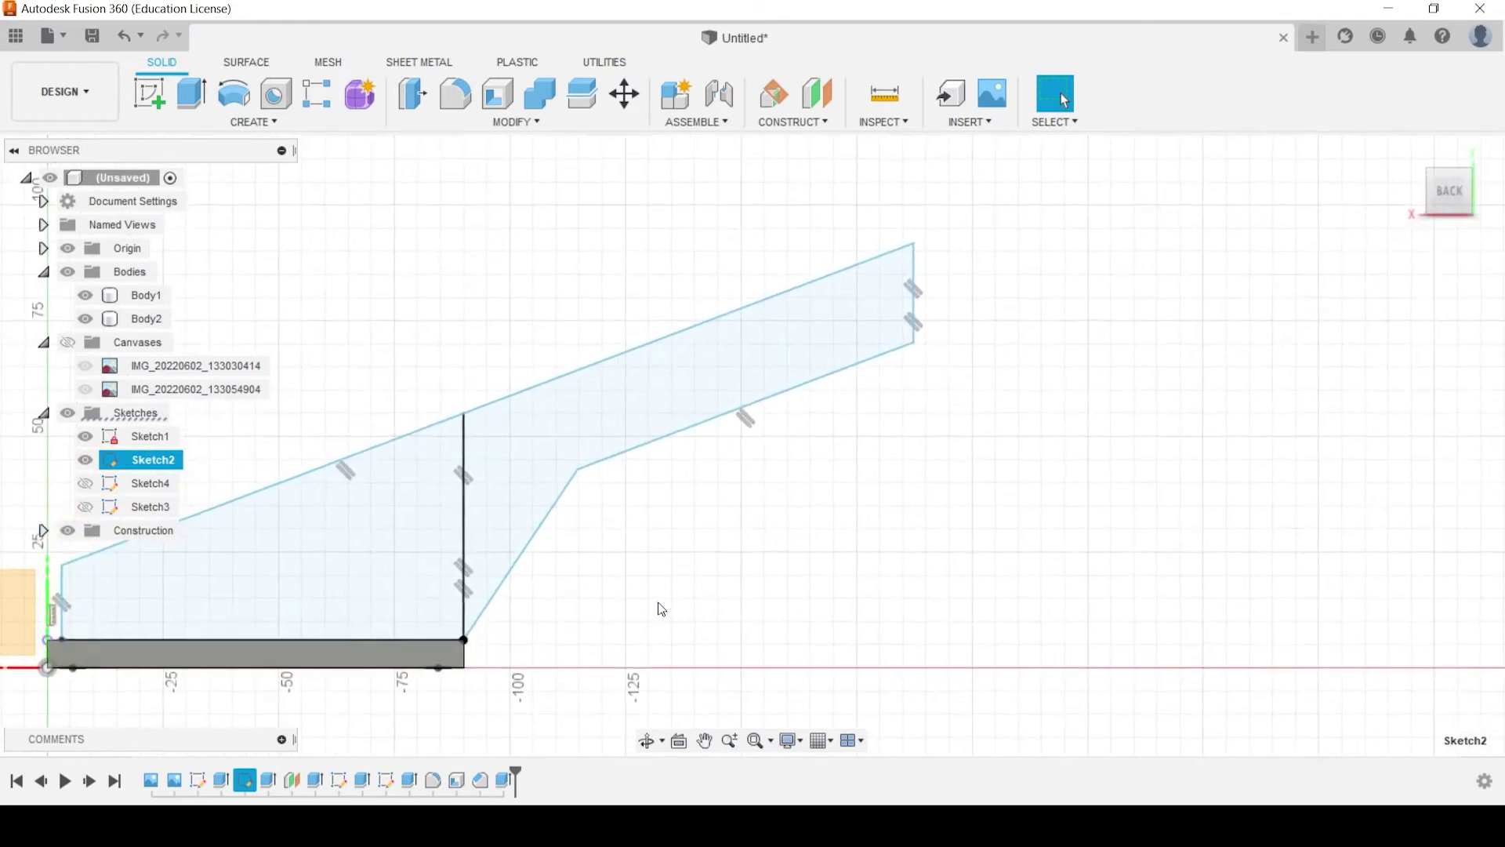
pyautogui.press('l')
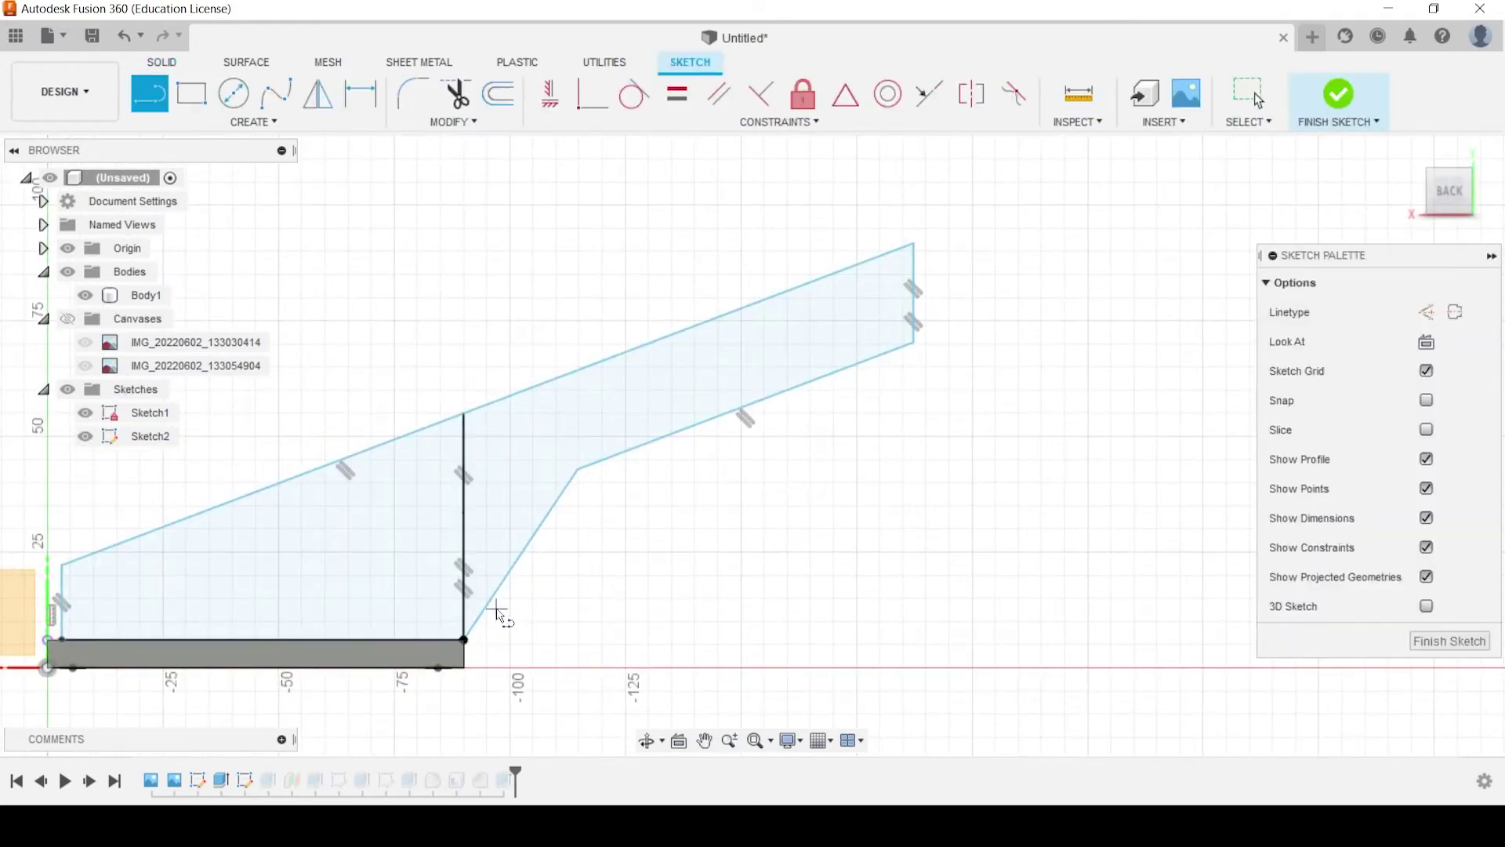
pyautogui.click(463, 555)
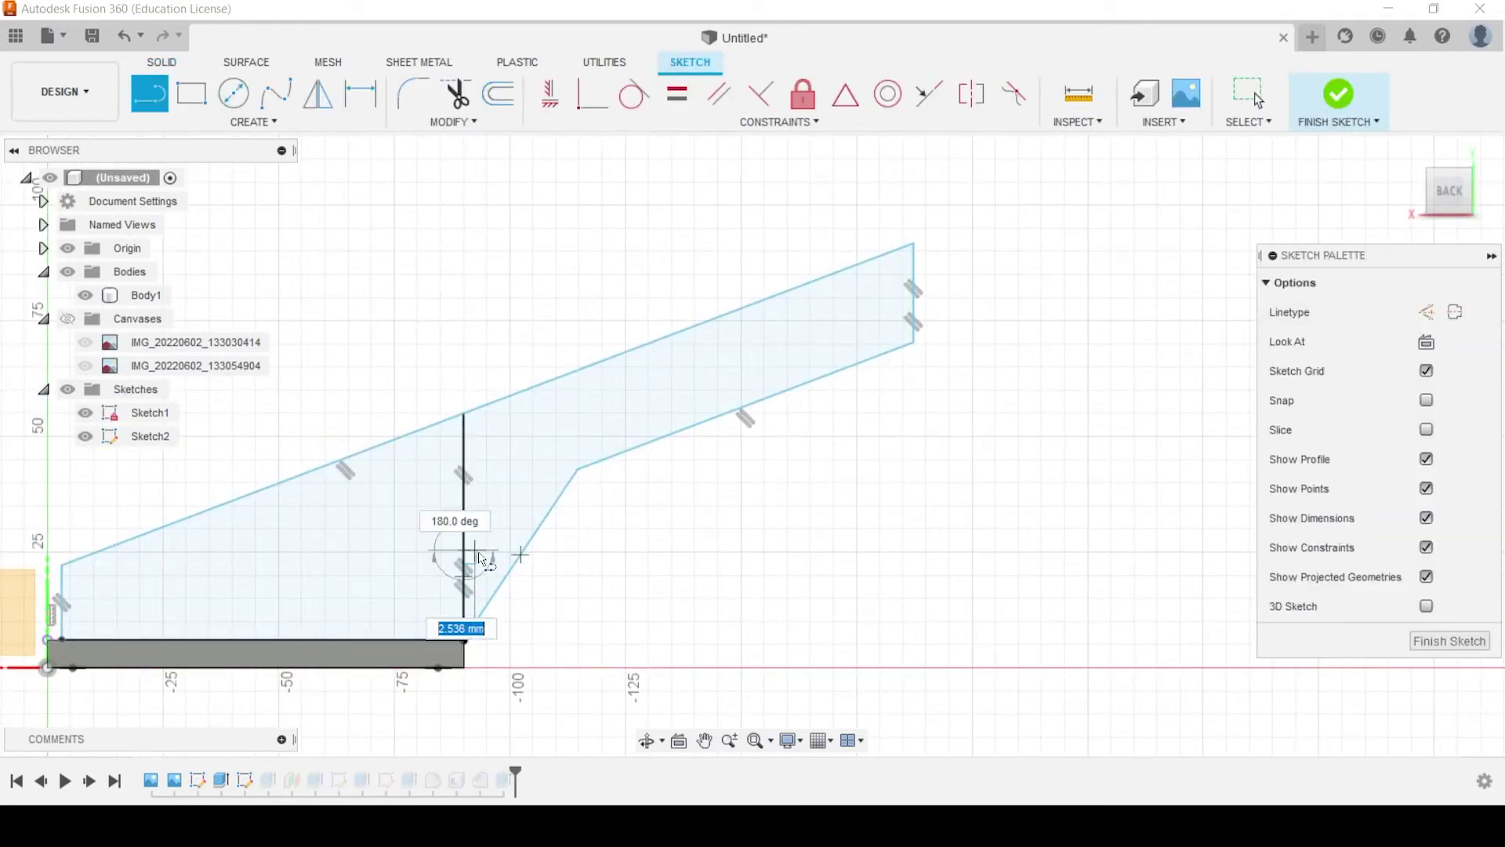
pyautogui.doubleClick(523, 554)
pyautogui.scroll(3, 694, 521)
pyautogui.press('Escape')
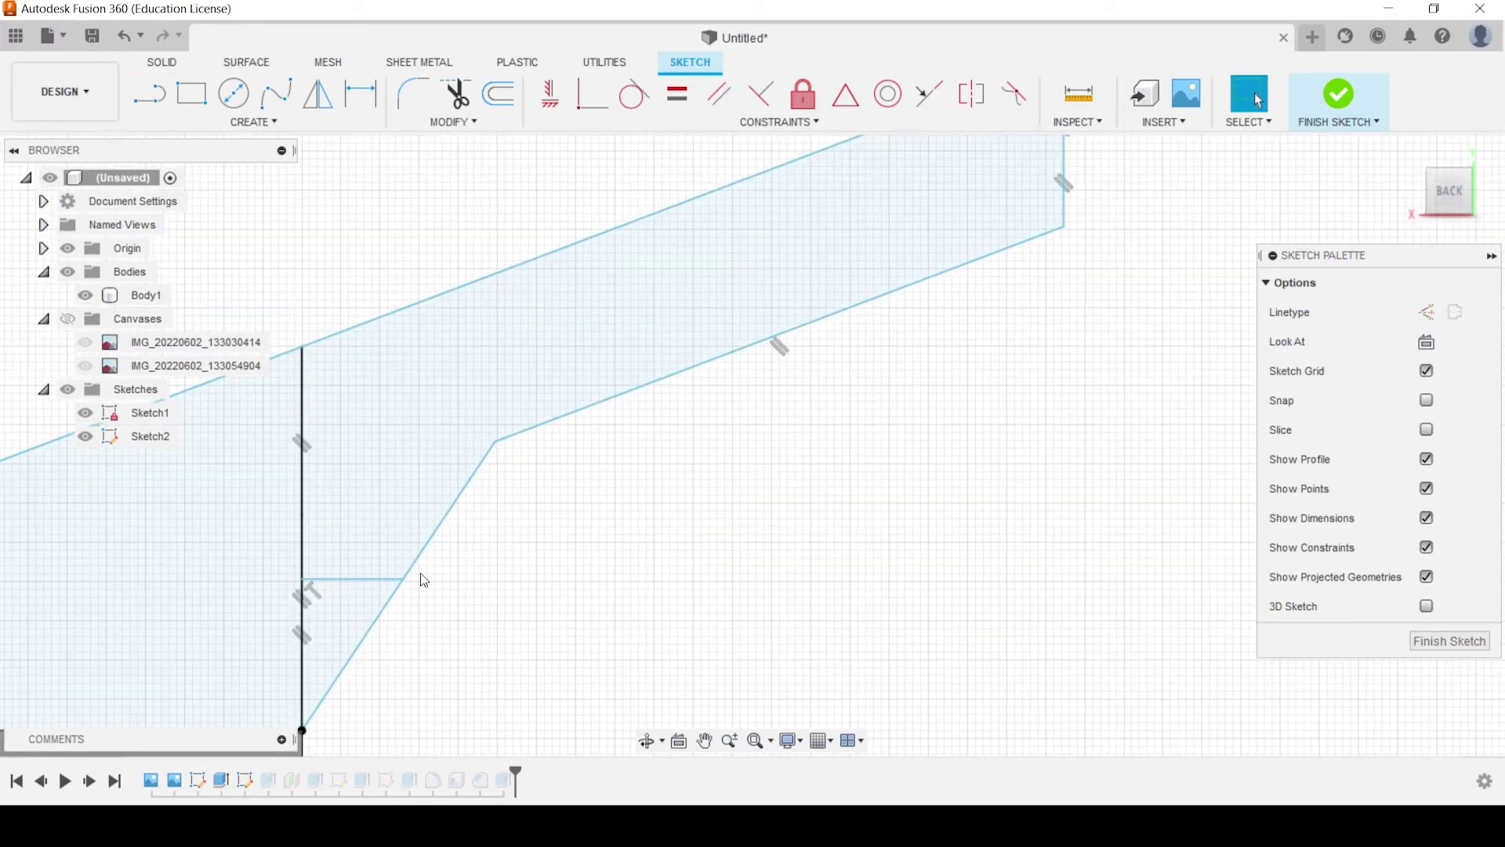
pyautogui.scroll(-5, 355, 589)
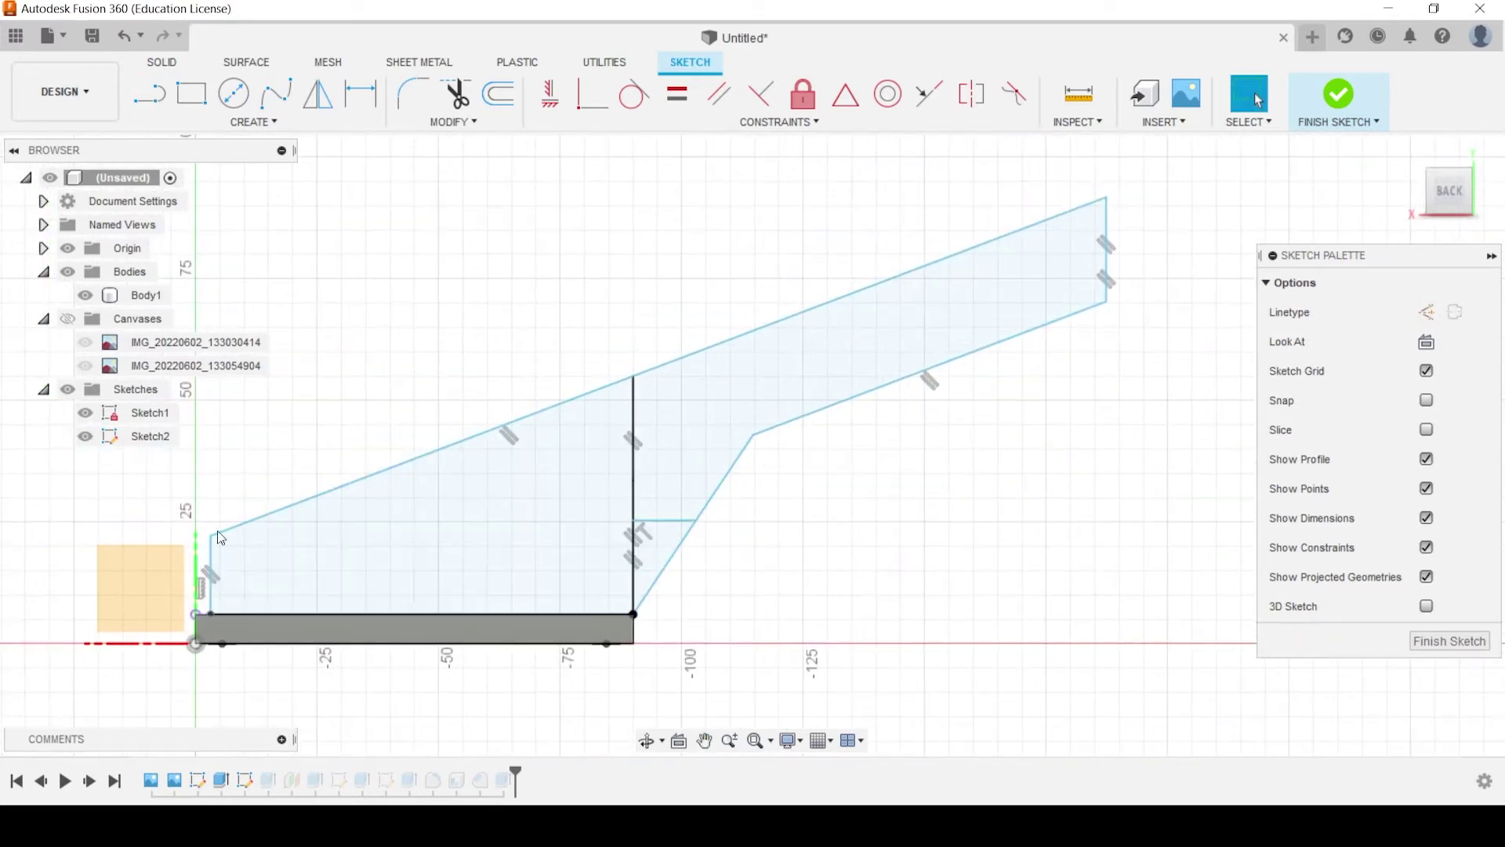
pyautogui.click(1339, 95)
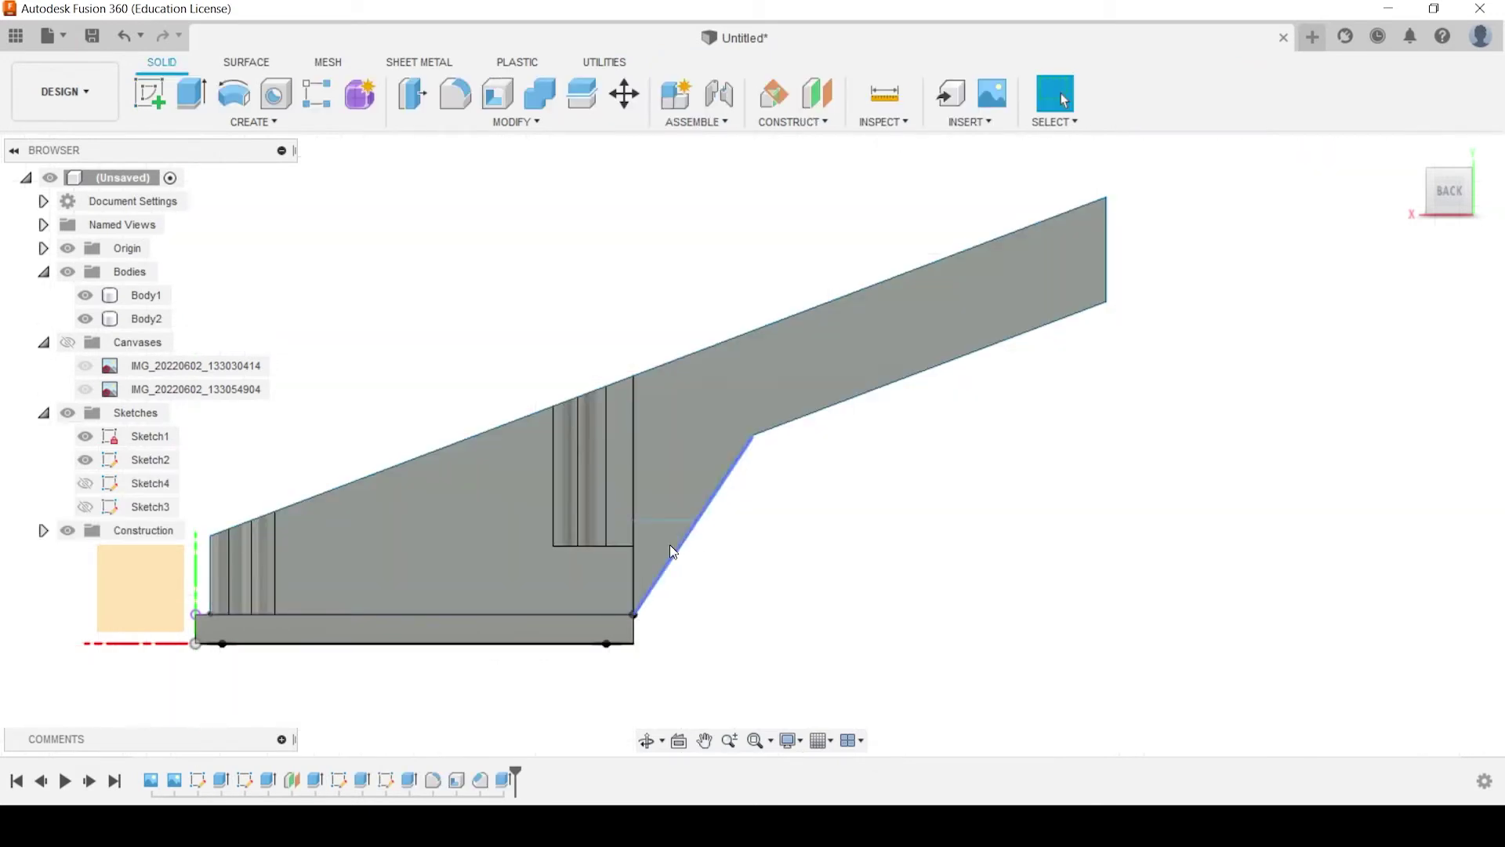
# Drag the short horizontal ledge line inside the slot to adjust its position
pyautogui.scroll(3, 605, 543)
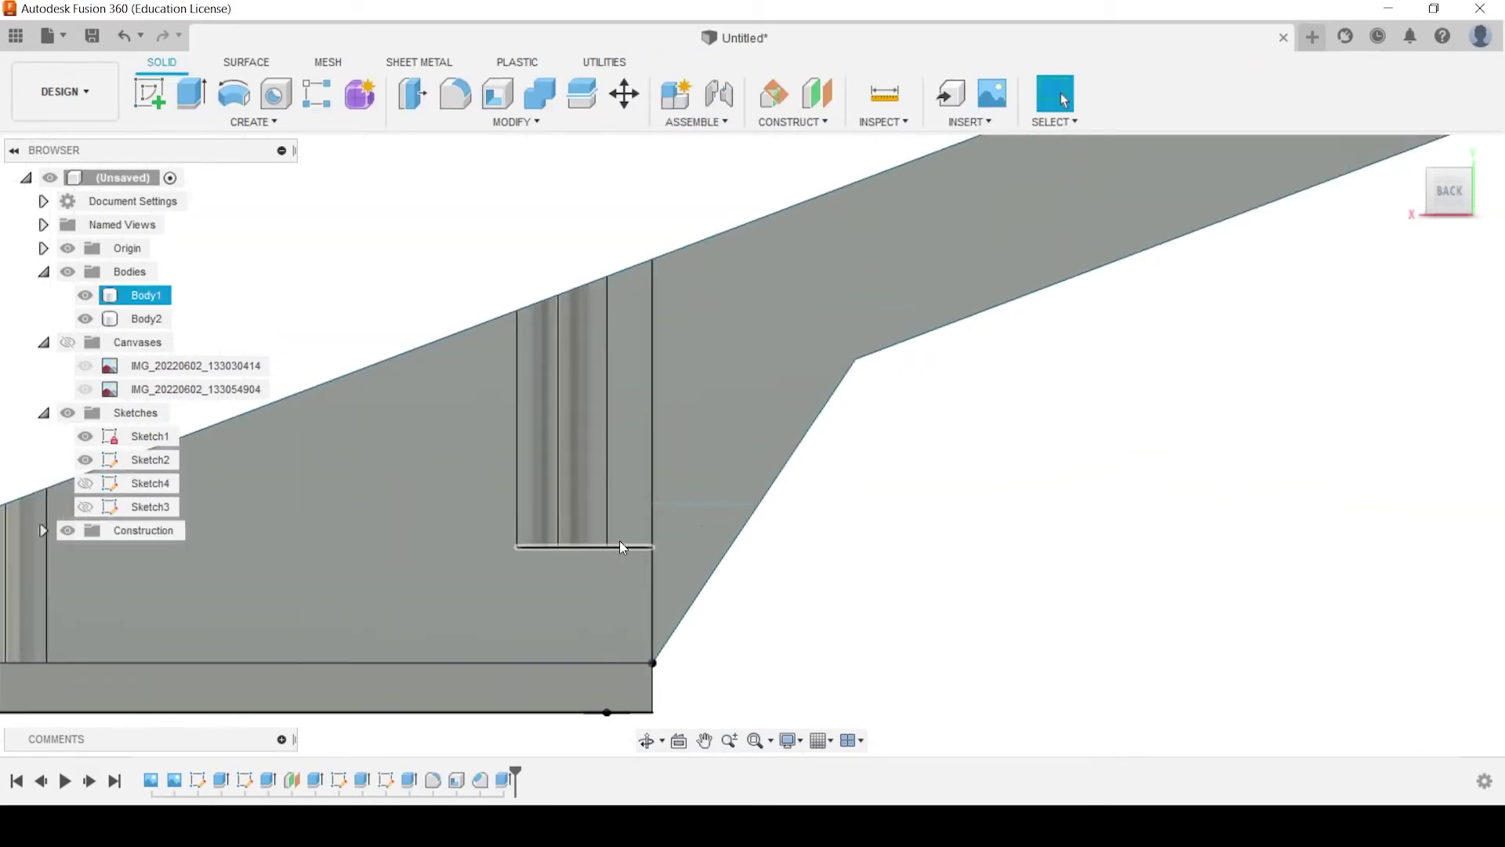
pyautogui.click(683, 528)
pyautogui.moveTo(683, 529)
pyautogui.mouseDown()
pyautogui.moveTo(685, 548)
pyautogui.moveTo(679, 507)
pyautogui.mouseUp()
pyautogui.press('Escape')
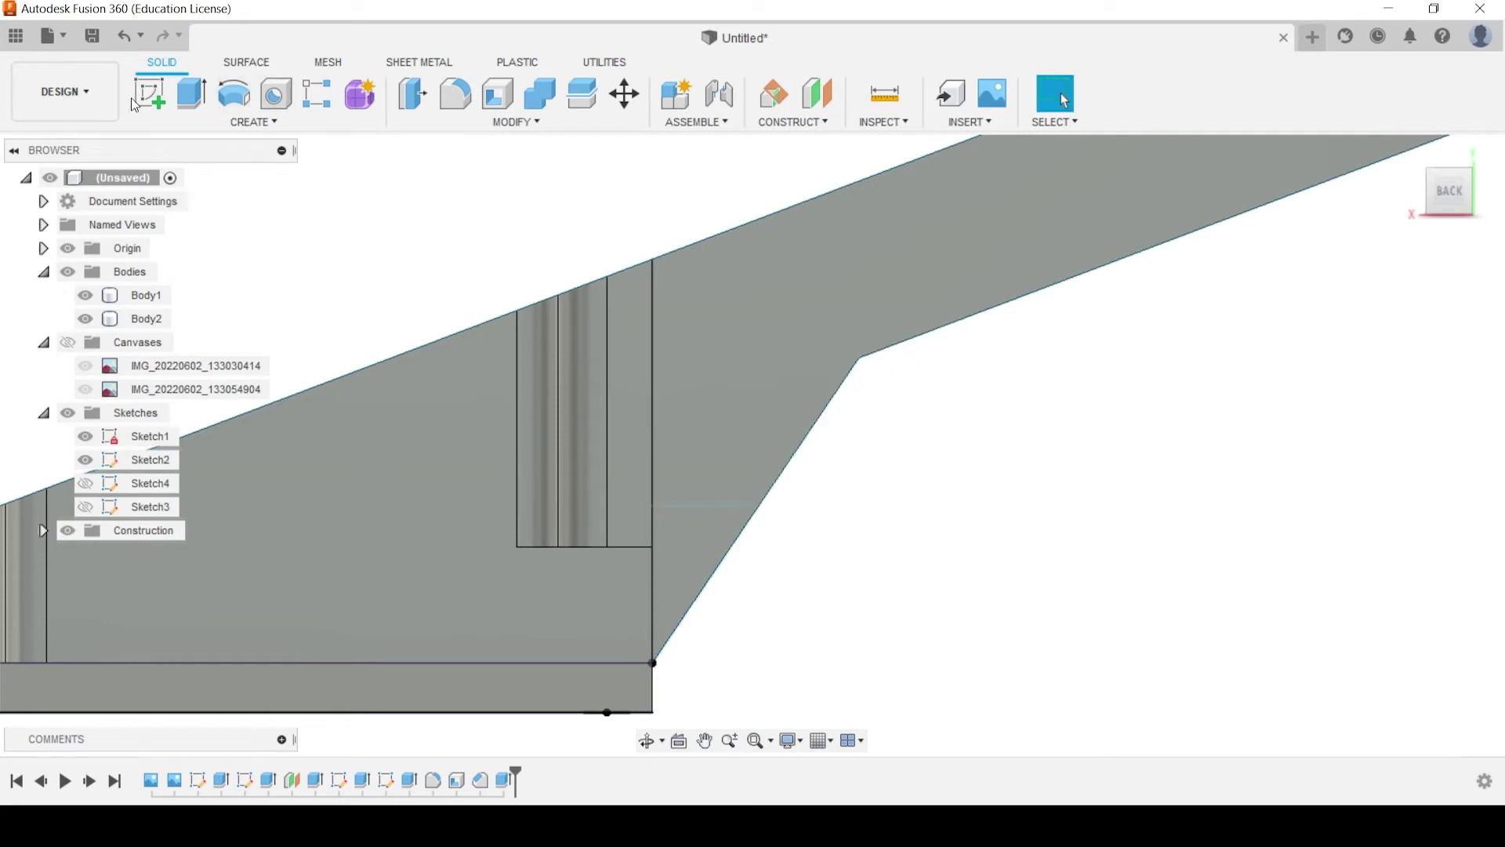
# Measure from the sketch point to the slot's bottom edge, about 20.3 mm
pyautogui.click(881, 110)
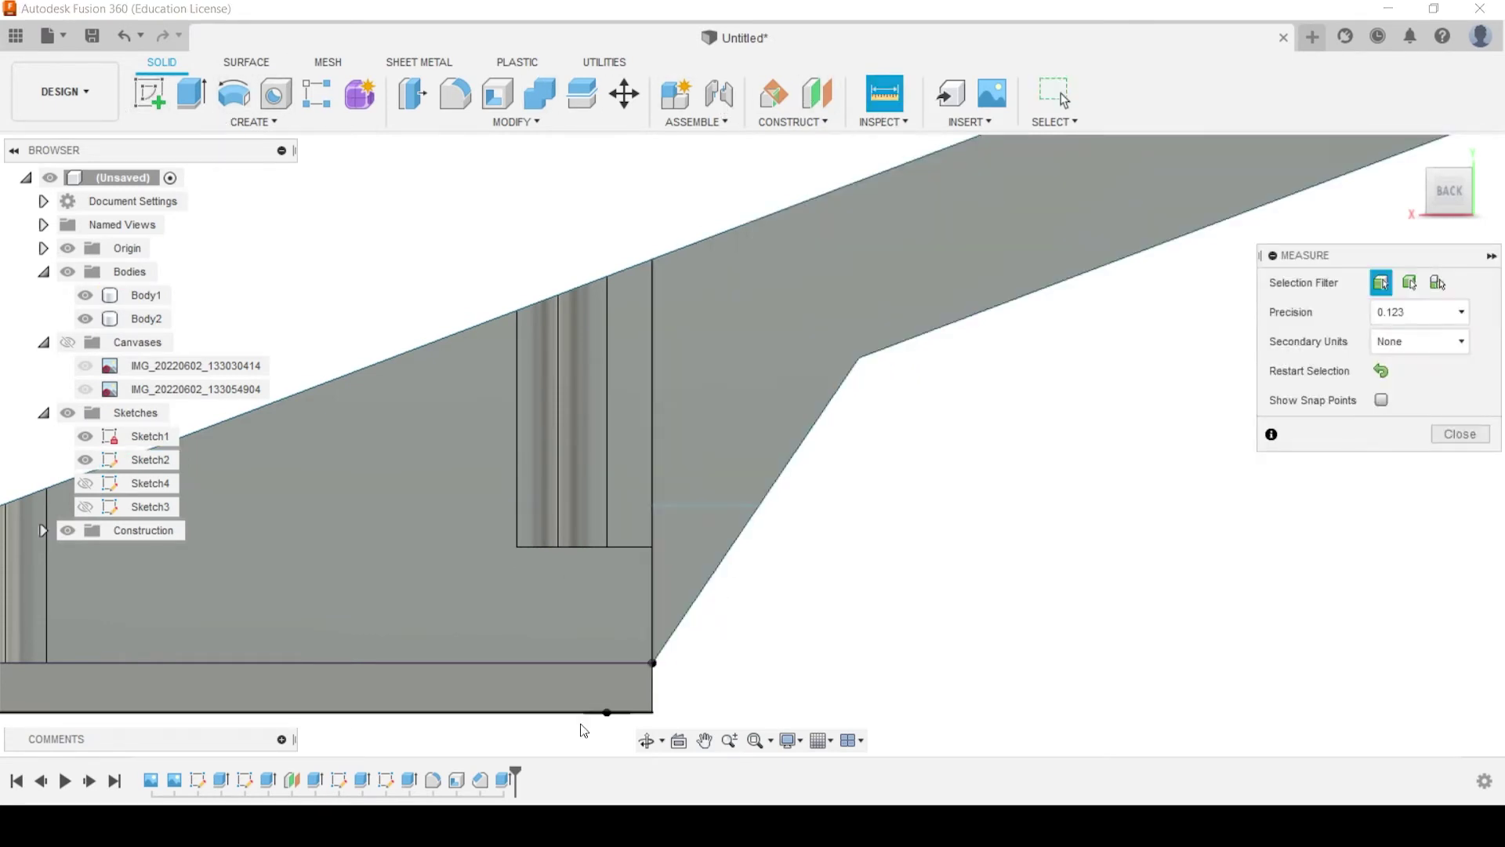
pyautogui.click(607, 712)
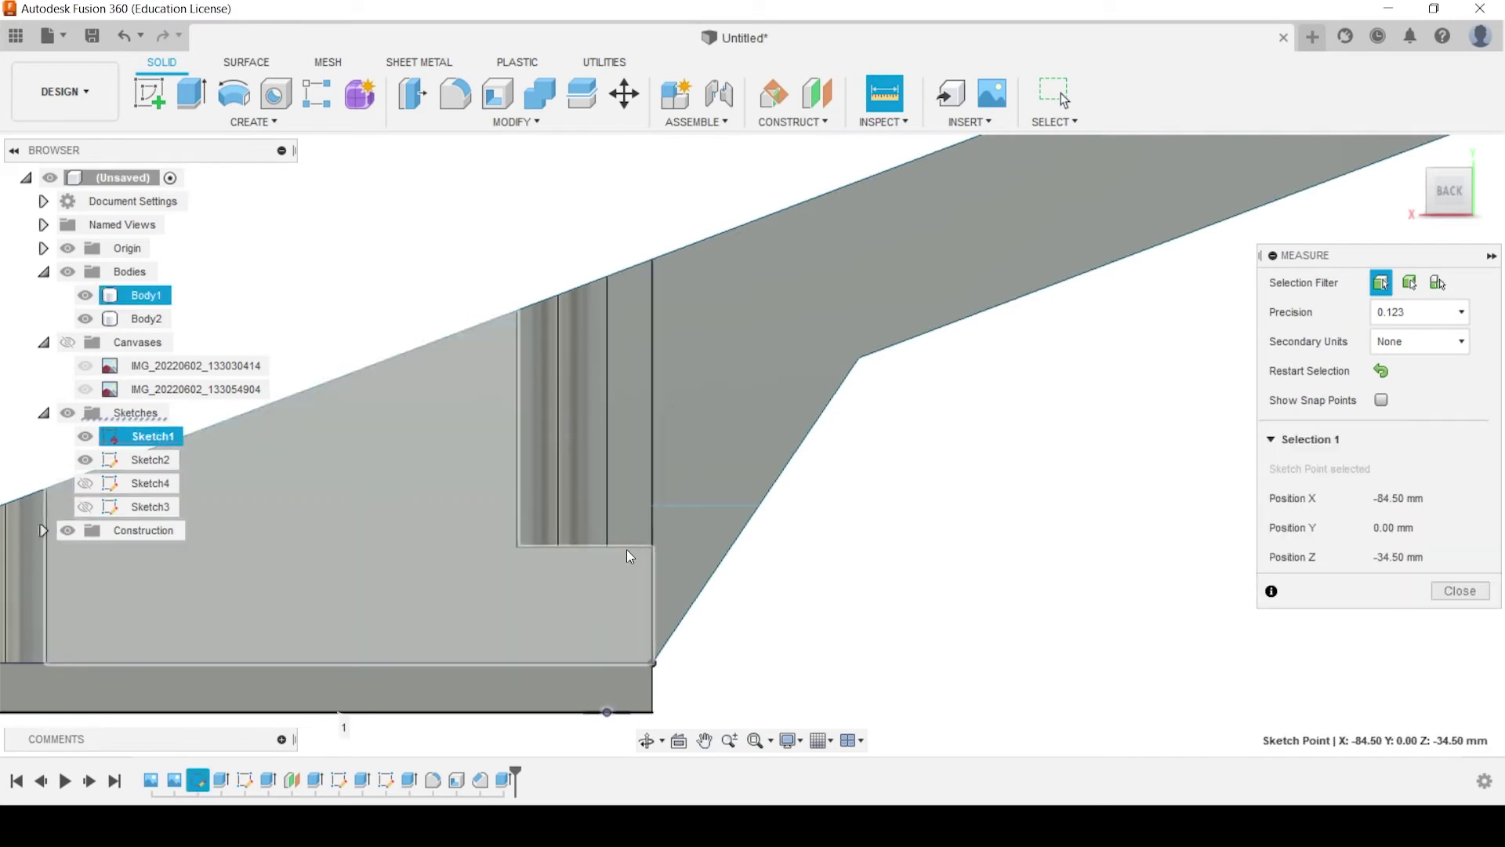
pyautogui.click(627, 546)
pyautogui.press('Escape')
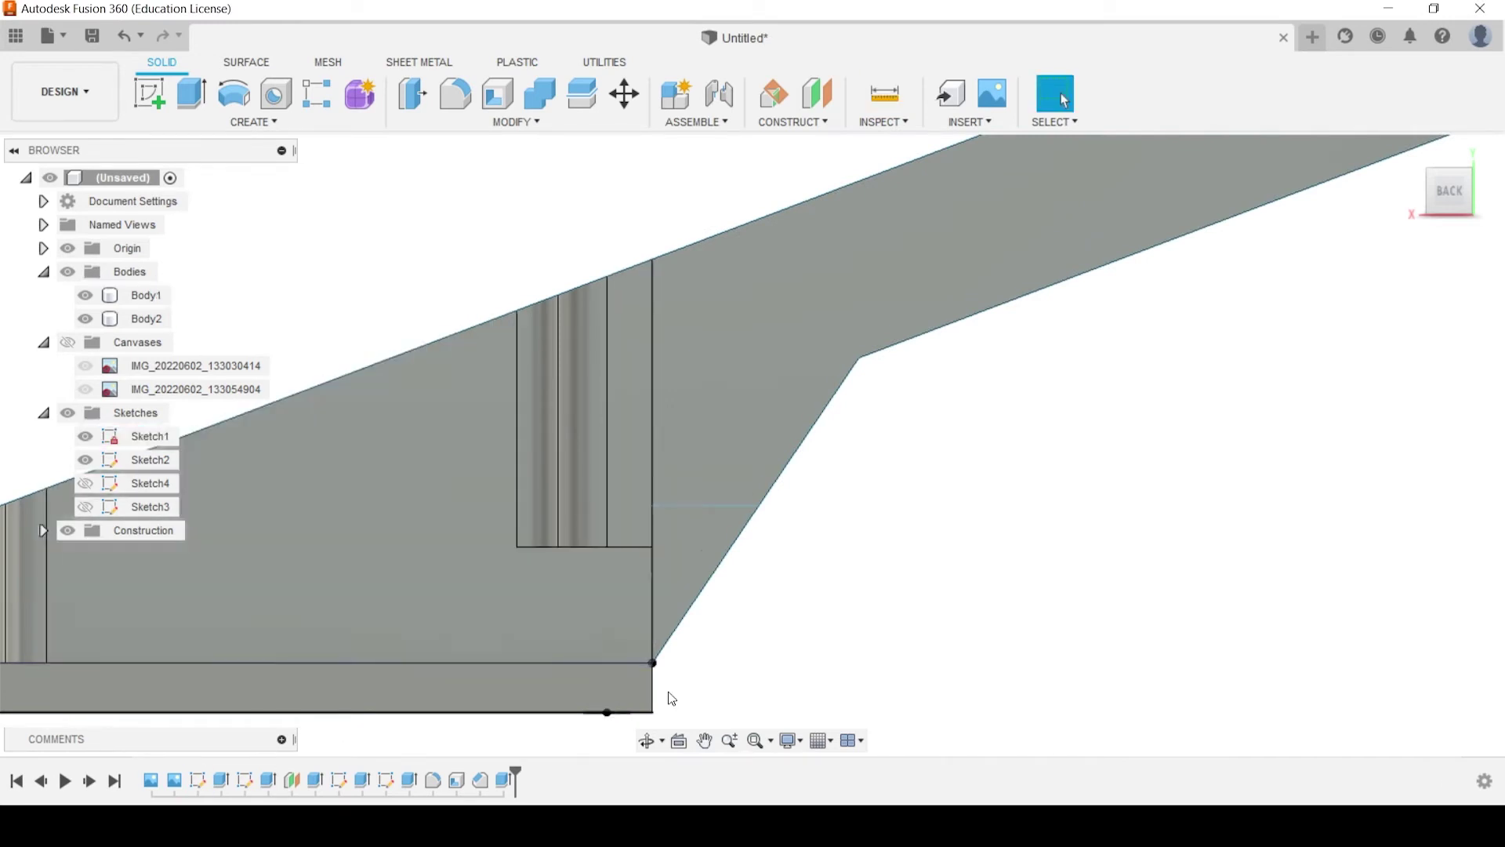
pyautogui.scroll(-2, 666, 696)
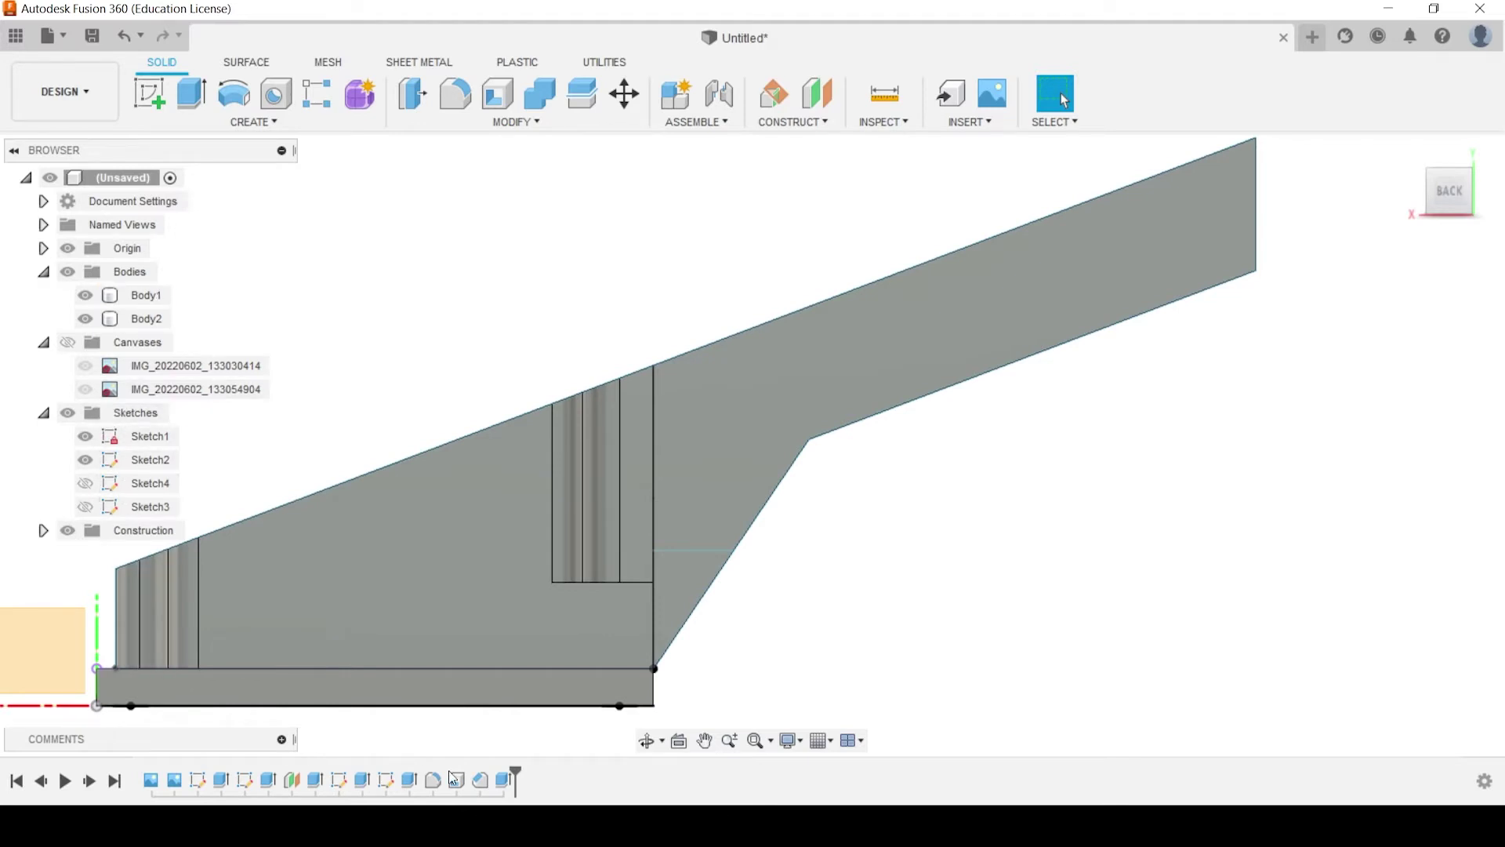
# In Sketch2, dimension the ledge line 20 mm above the bottom corner point
pyautogui.rightClick(246, 781)
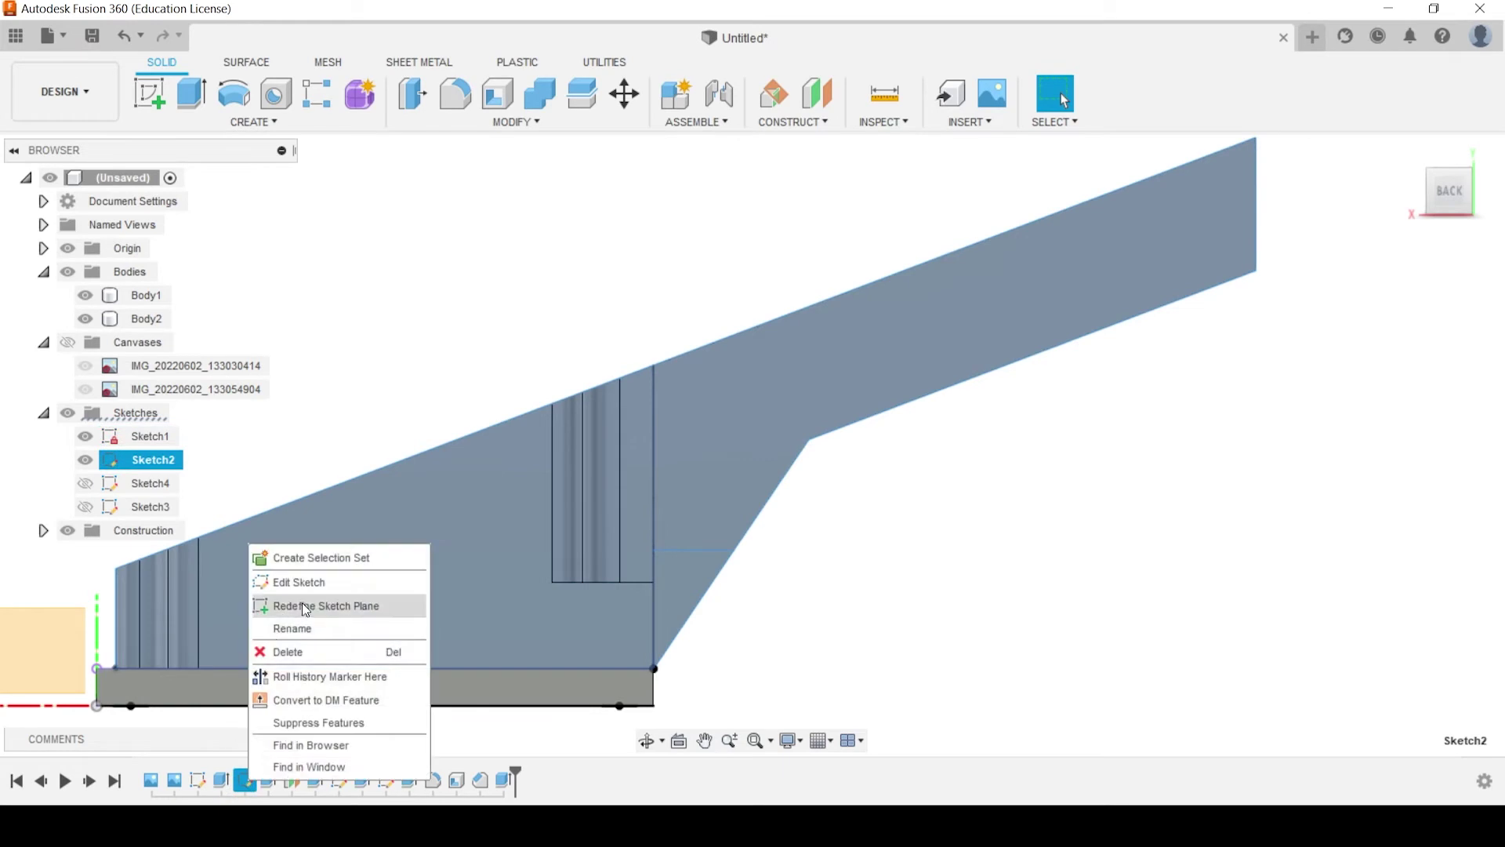
pyautogui.click(307, 581)
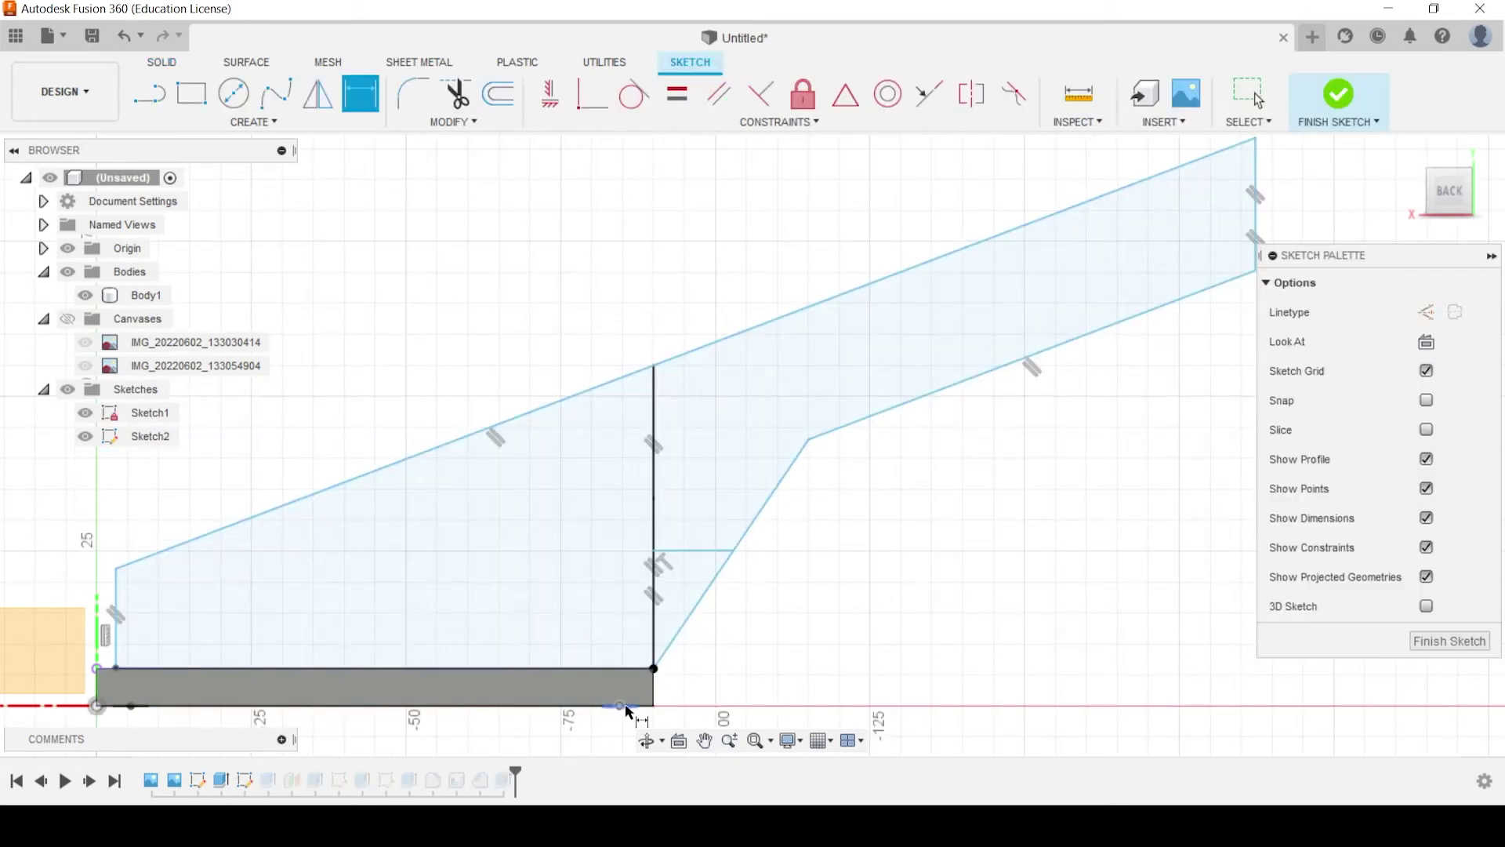
pyautogui.click(654, 706)
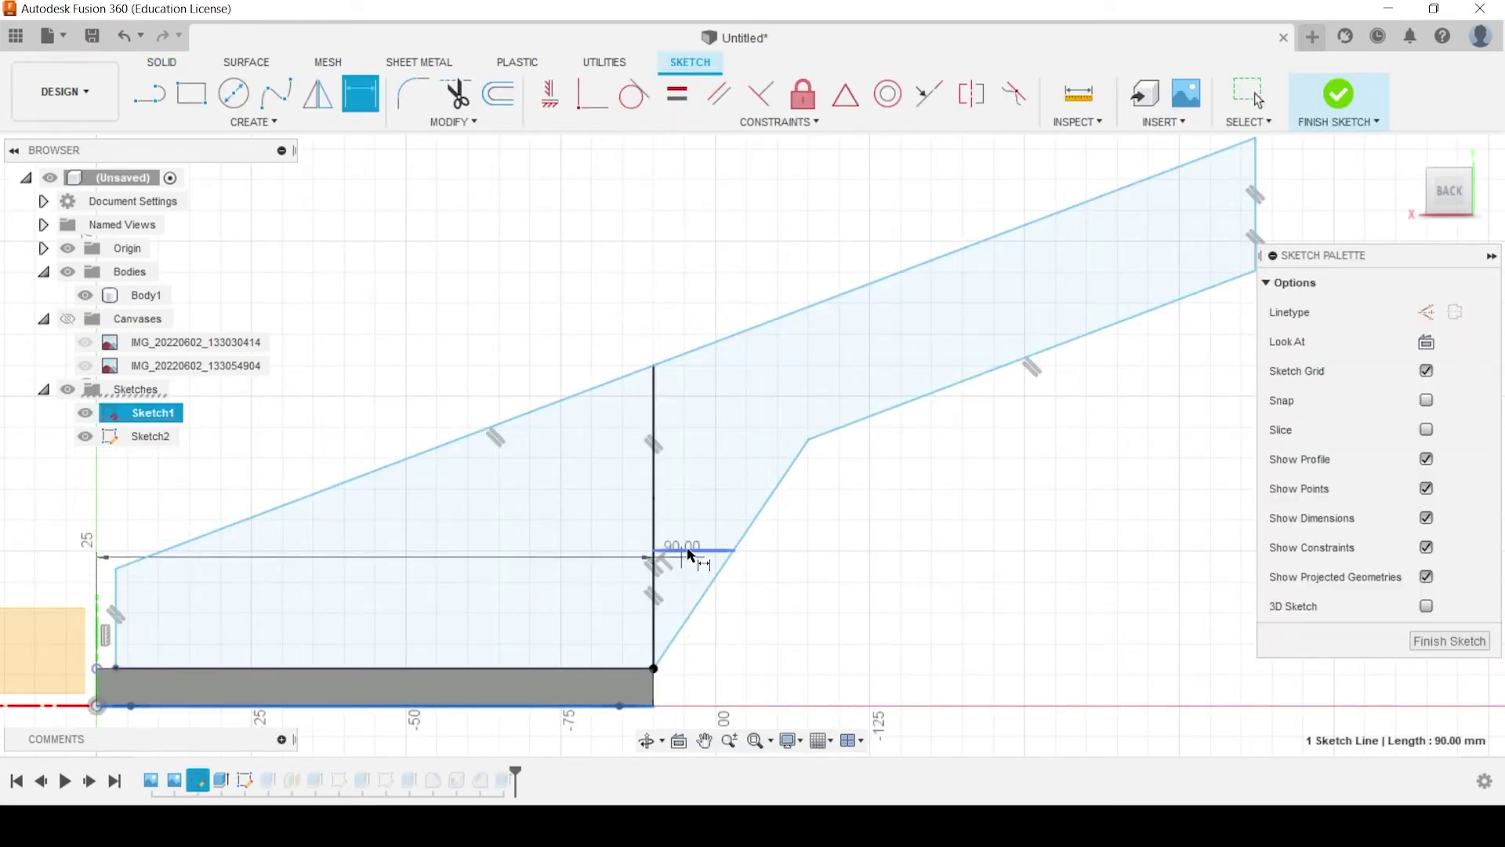
pyautogui.click(689, 550)
pyautogui.click(814, 654)
pyautogui.write('20')
pyautogui.press('Return')
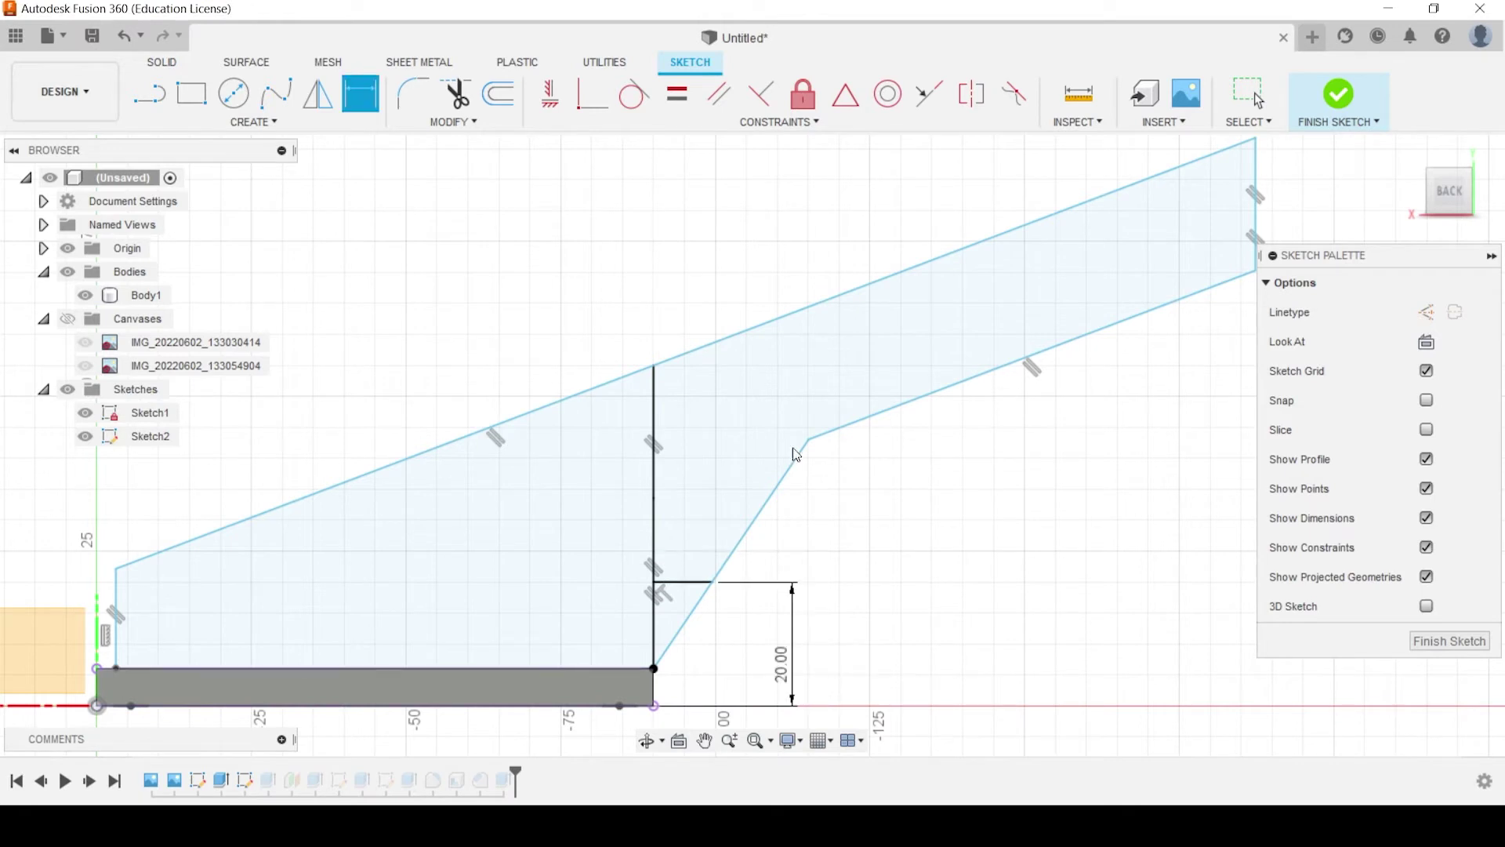
pyautogui.press('Escape')
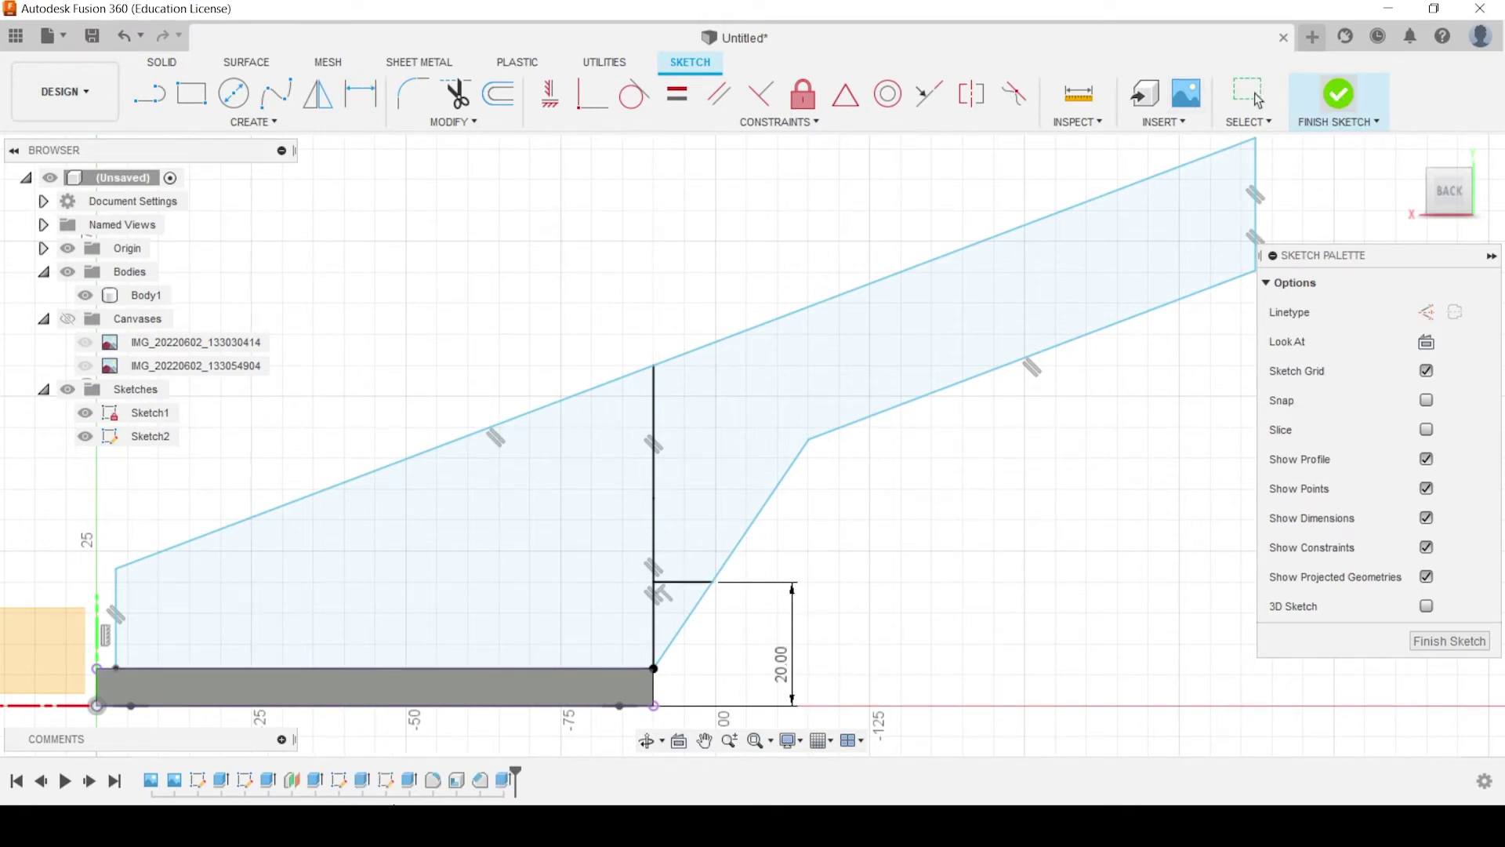
pyautogui.scroll(-1, 928, 635)
pyautogui.keyDown('shift'); pyautogui.moveTo(928, 632); pyautogui.dragTo(964, 635, button='middle'); pyautogui.keyUp('shift')
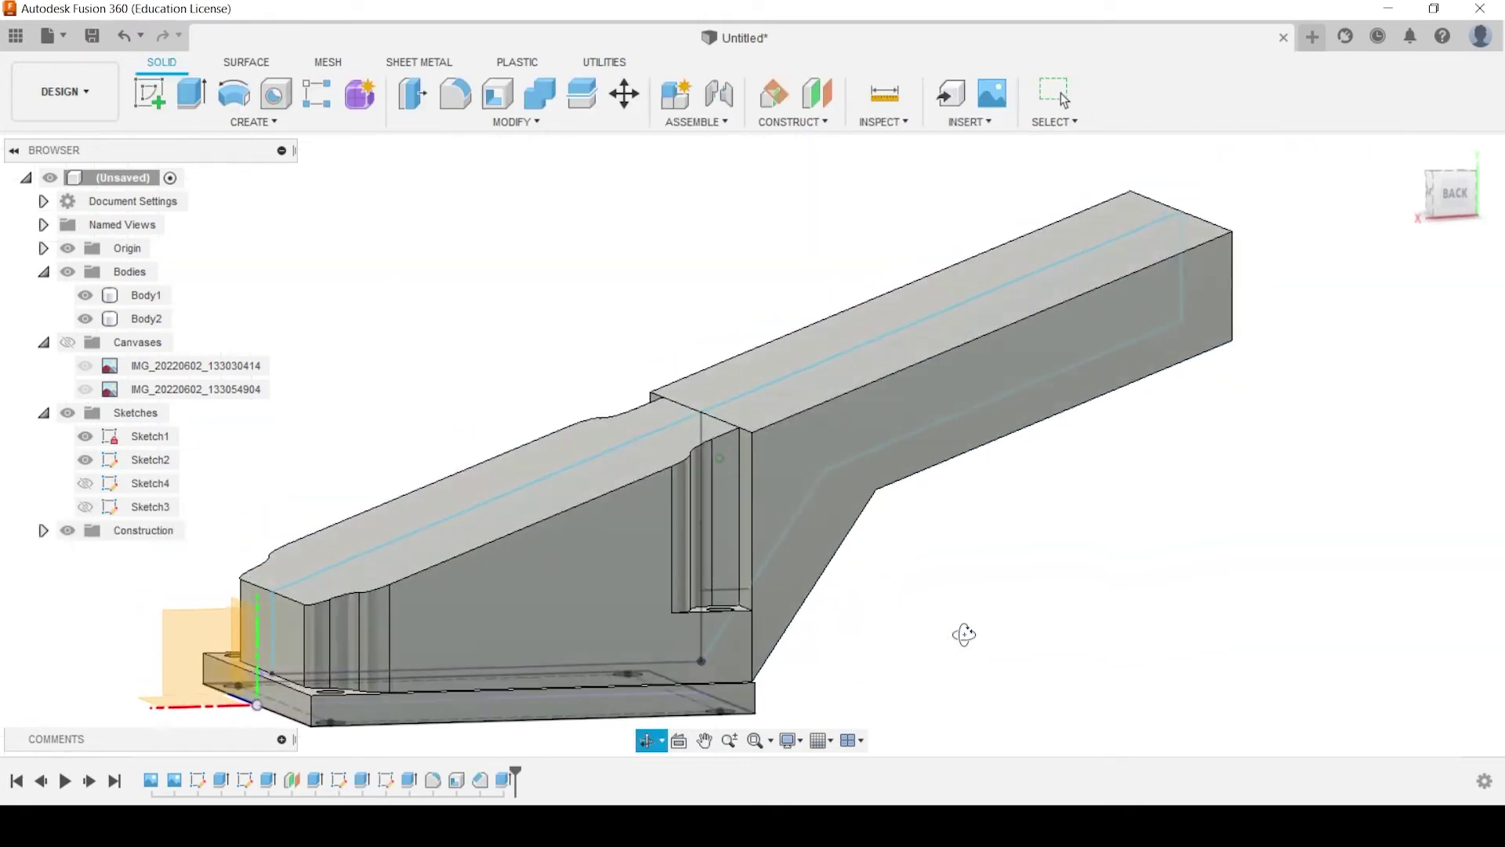
# Extrude the side profile symmetrically as a Join, hiding Body2 briefly to select the profile
pyautogui.press('e')
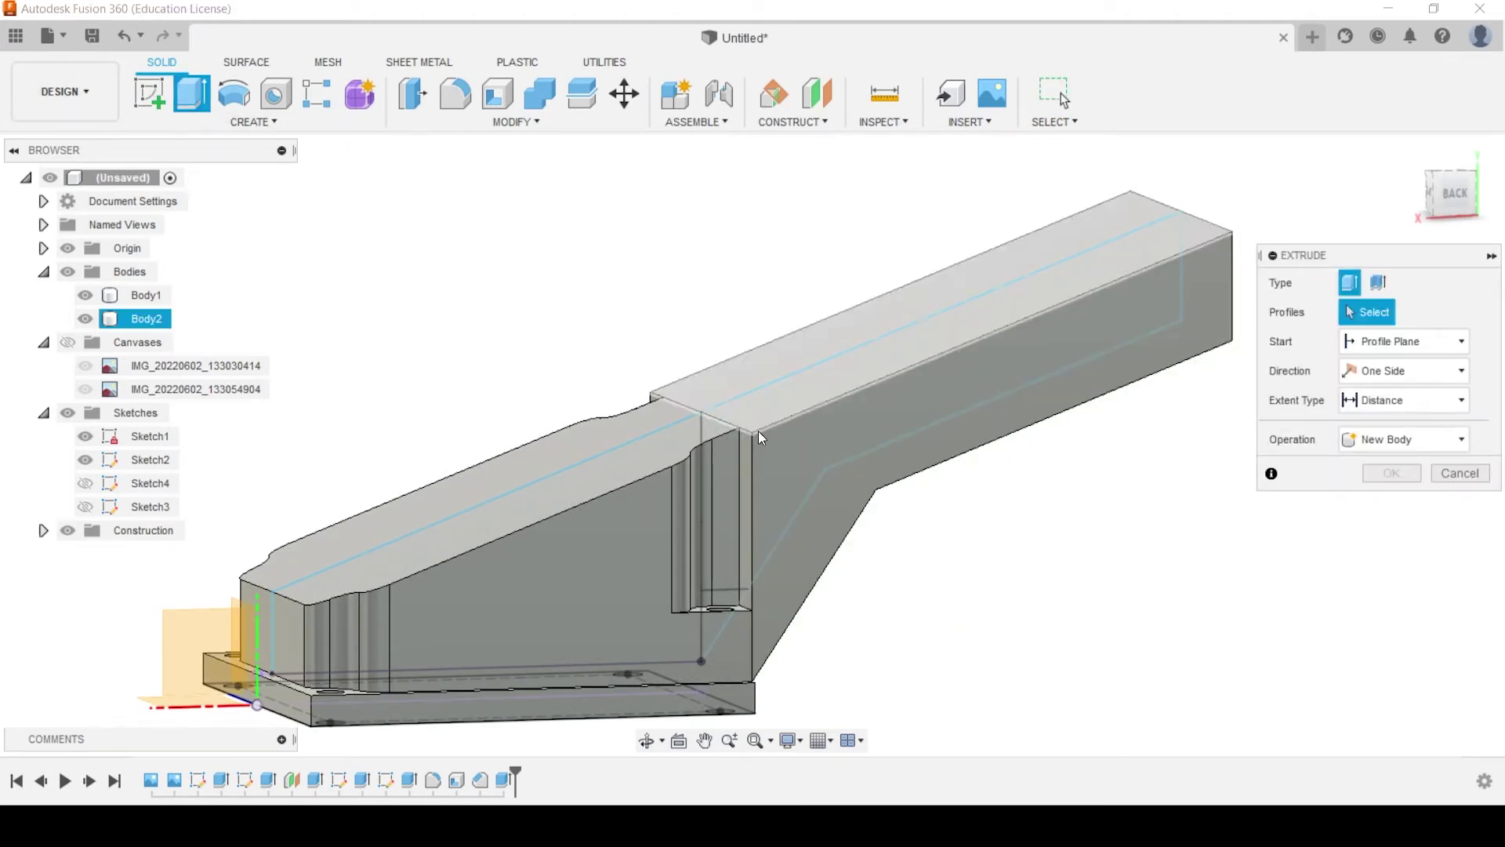
pyautogui.keyDown('shift'); pyautogui.moveTo(824, 526); pyautogui.dragTo(758, 585, button='middle'); pyautogui.keyUp('shift')
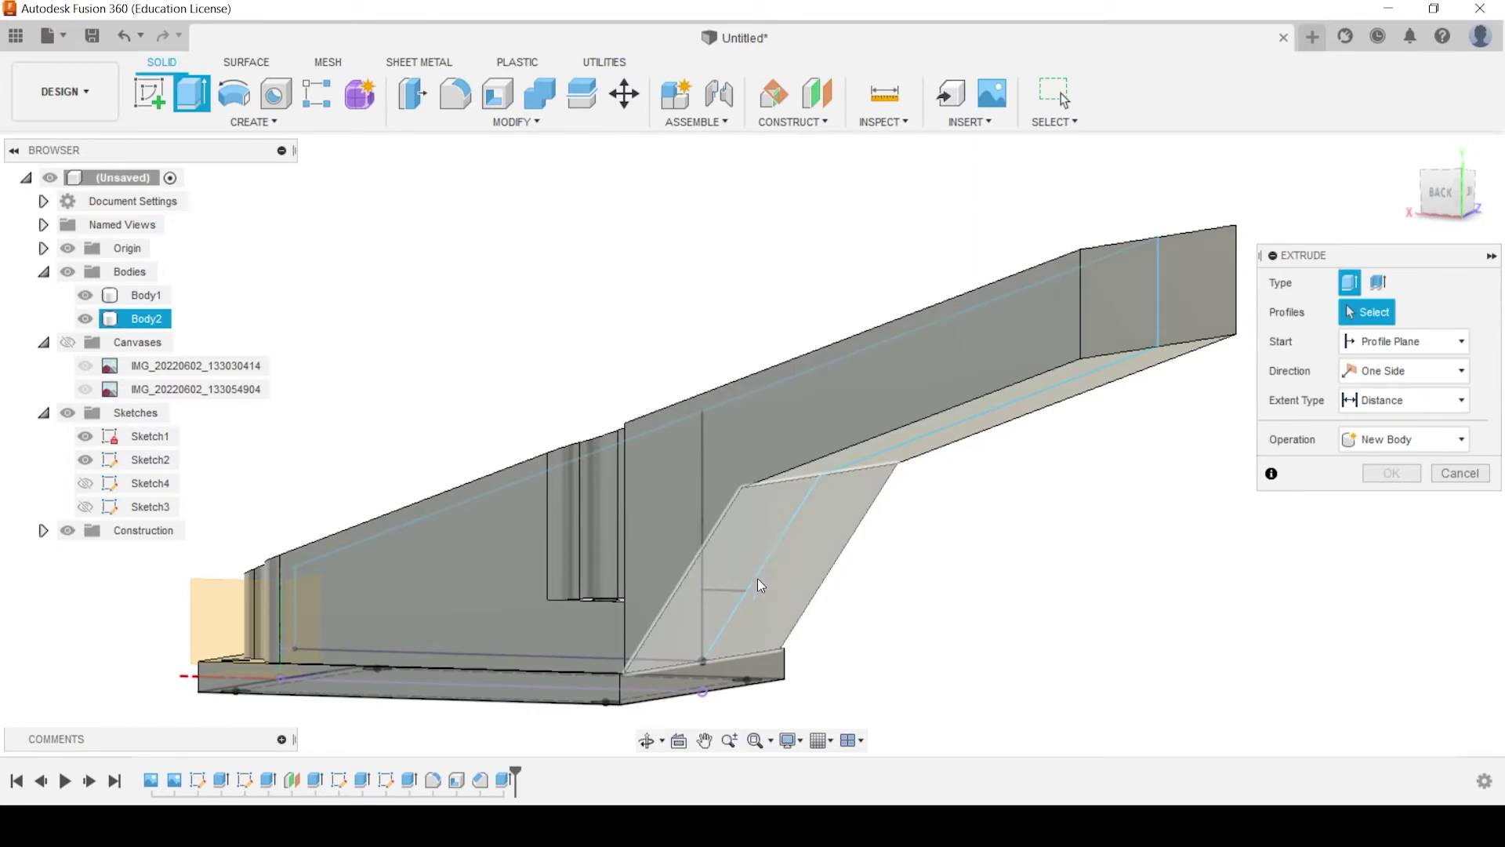
pyautogui.click(84, 318)
pyautogui.click(754, 468)
pyautogui.keyDown('shift'); pyautogui.moveTo(763, 506); pyautogui.dragTo(721, 492, button='middle'); pyautogui.keyUp('shift')
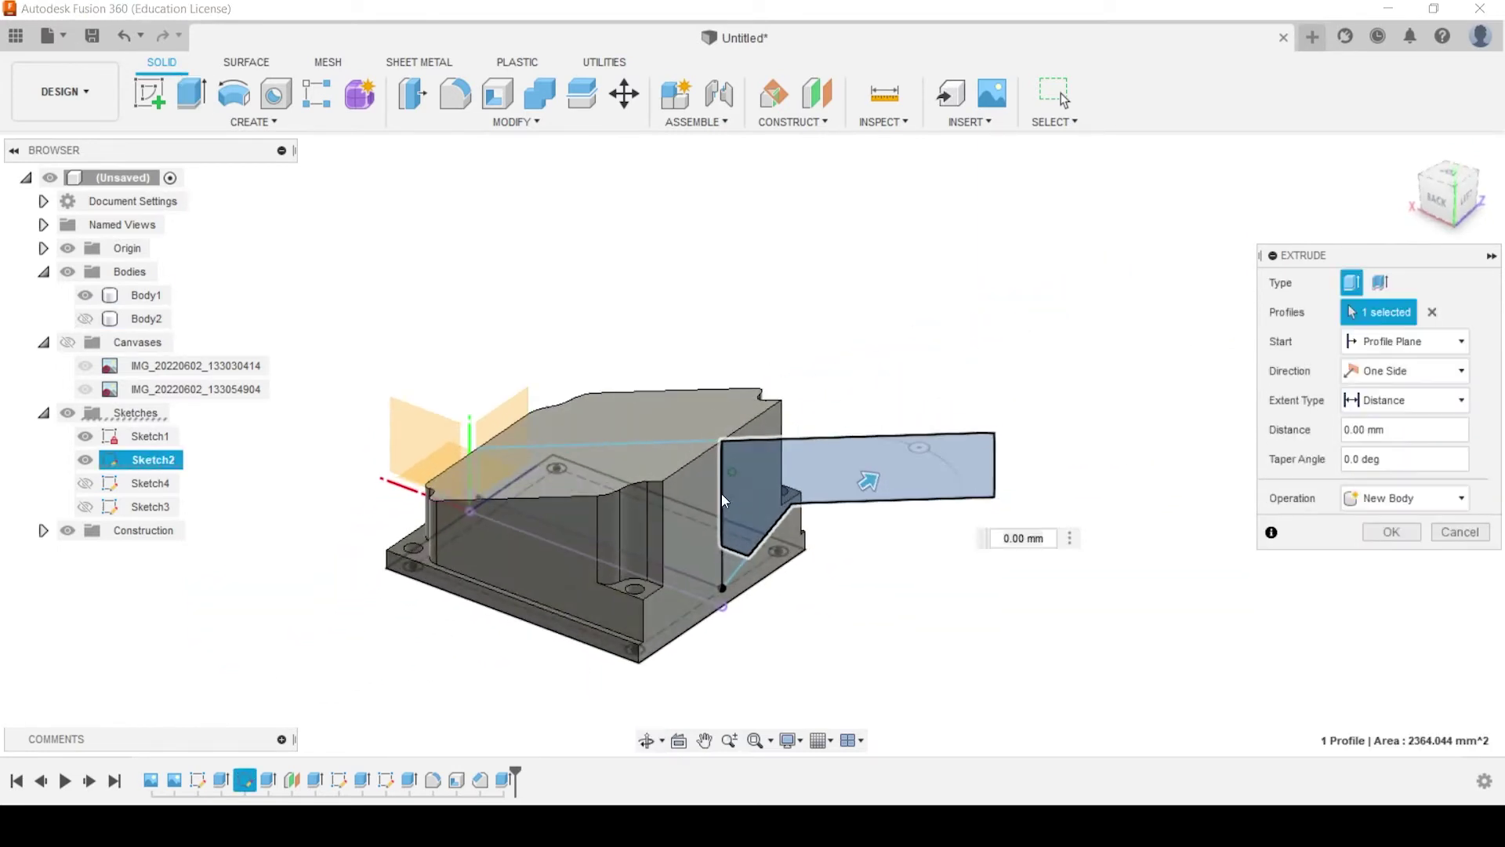
pyautogui.click(84, 318)
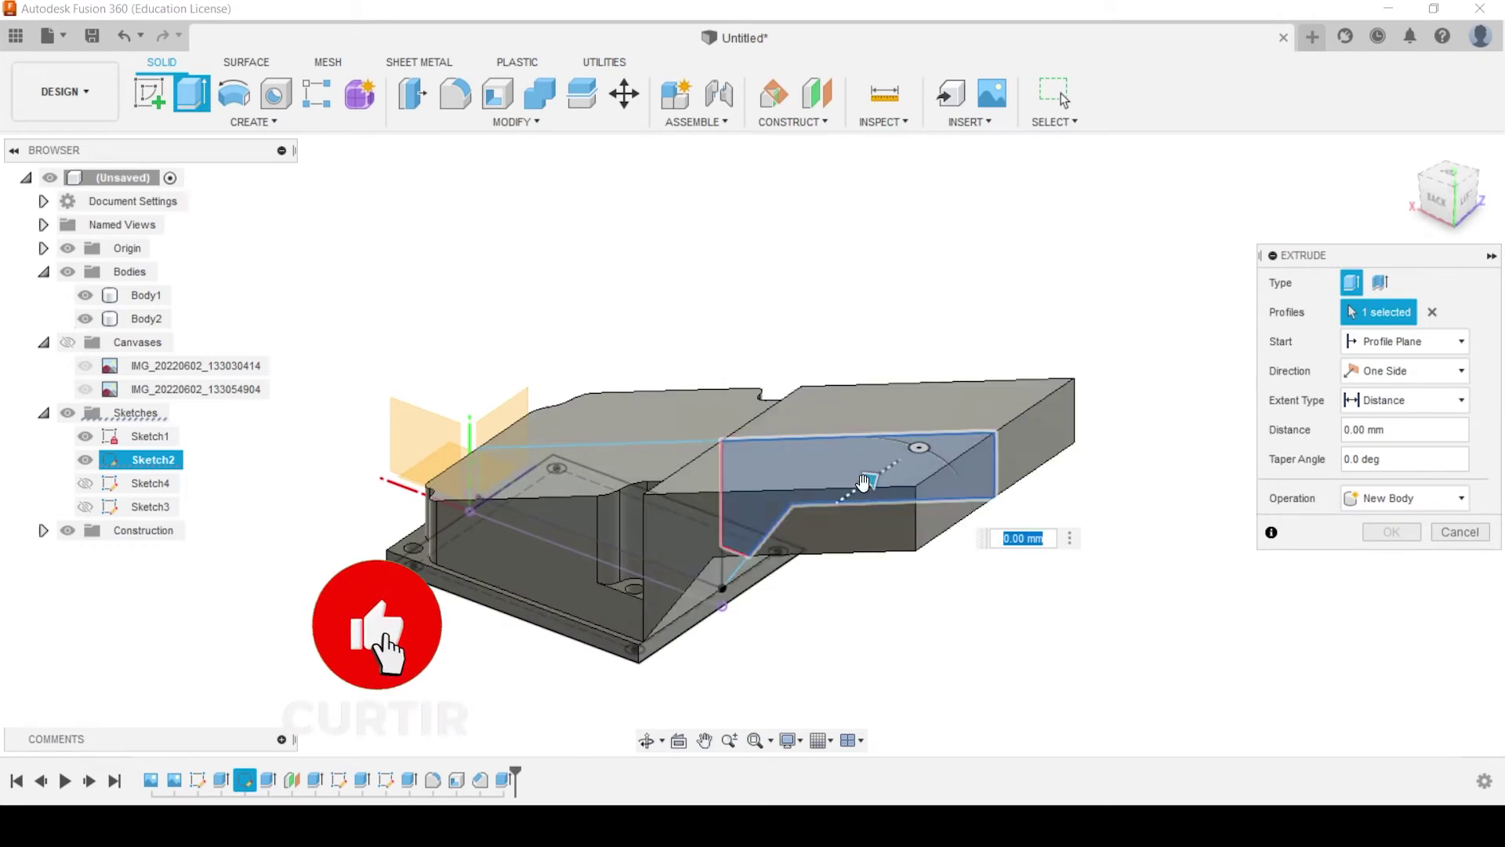
pyautogui.moveTo(866, 480); pyautogui.dragTo(733, 577)
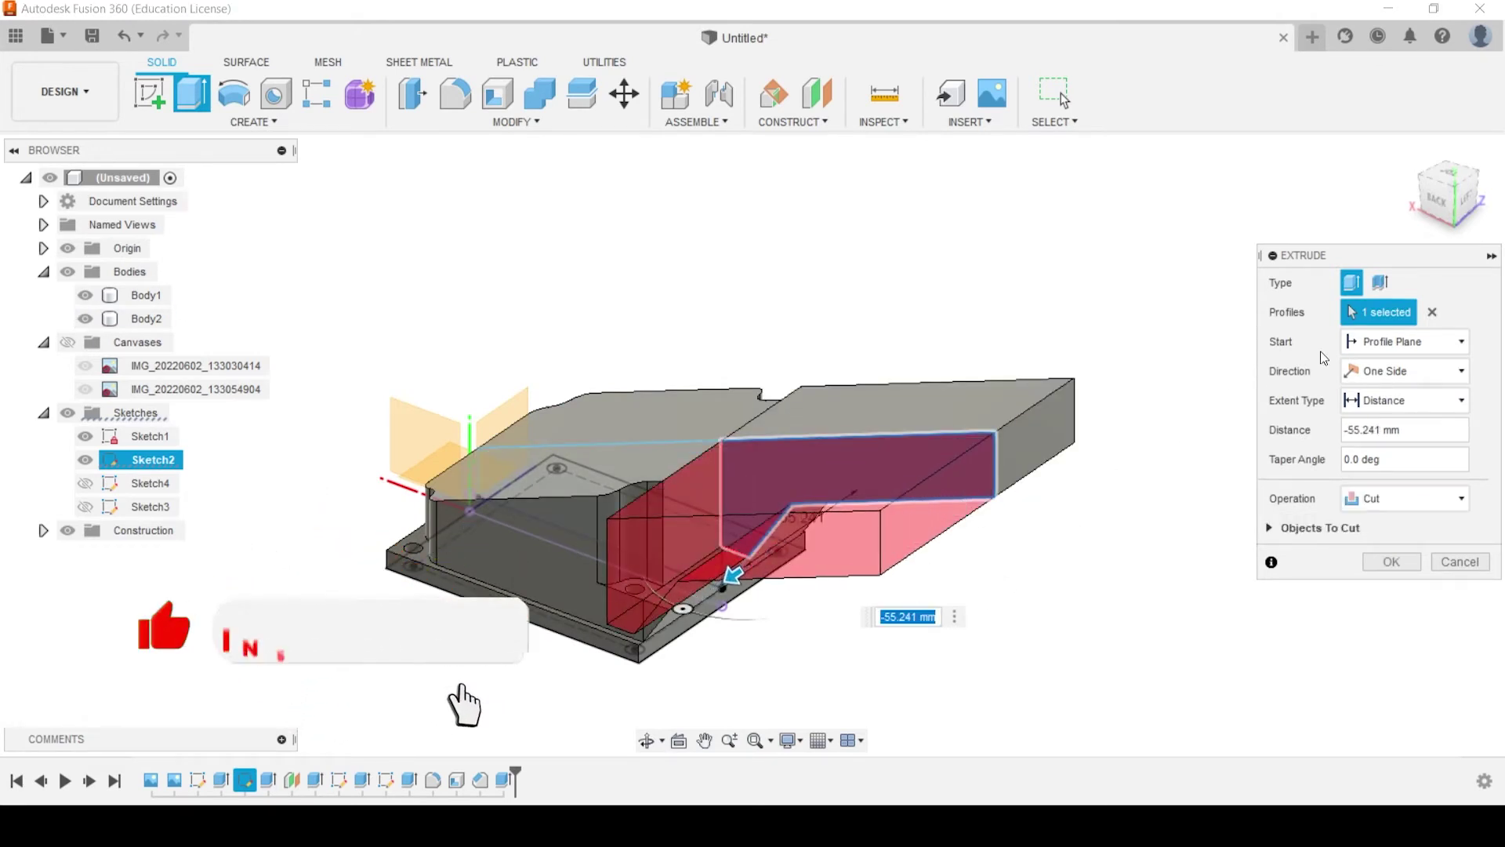
pyautogui.click(1393, 401)
pyautogui.click(1391, 373)
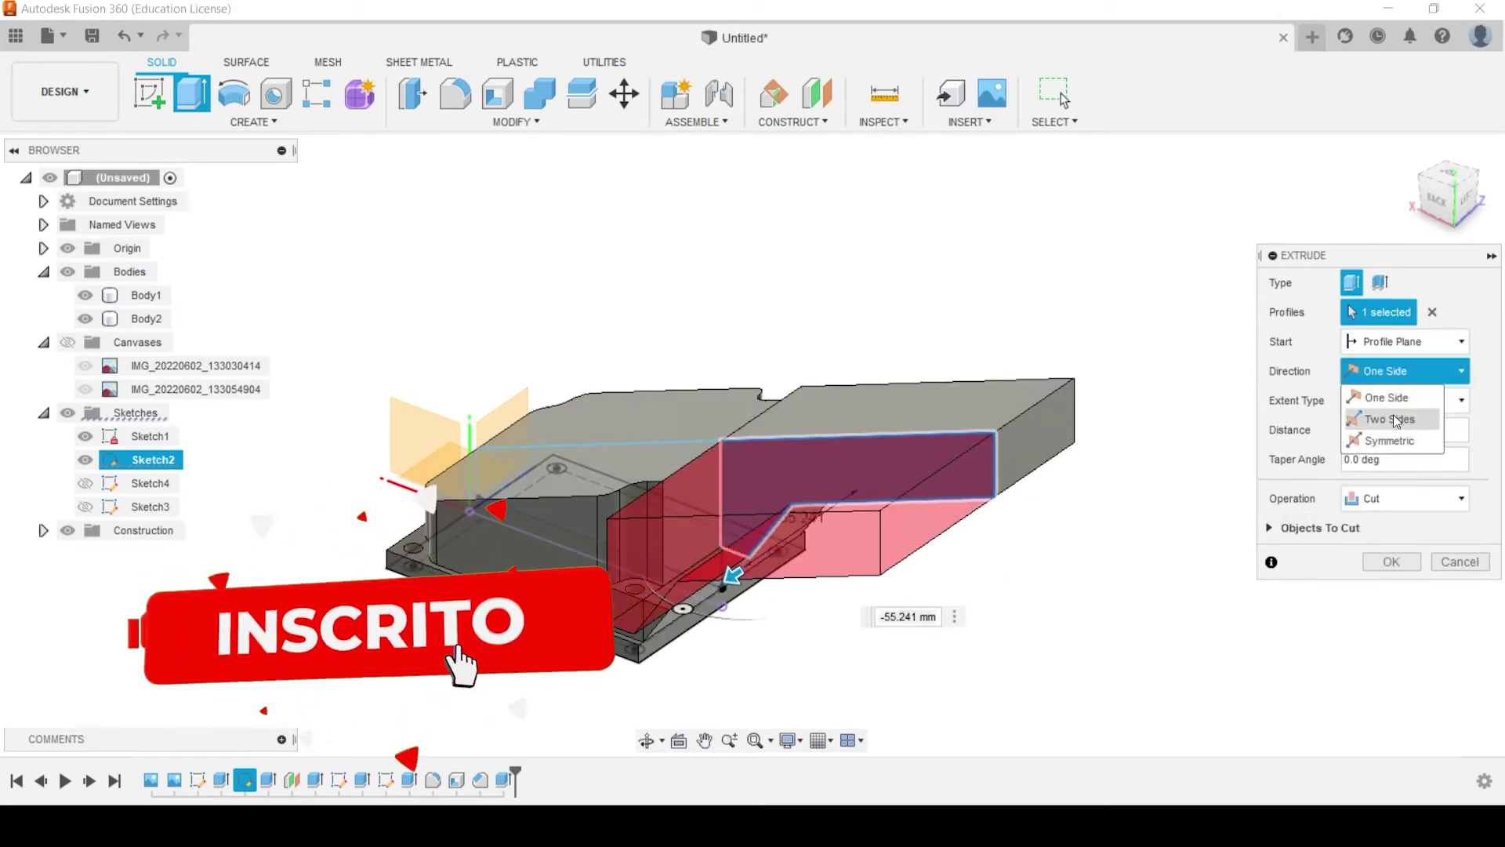
pyautogui.click(1399, 442)
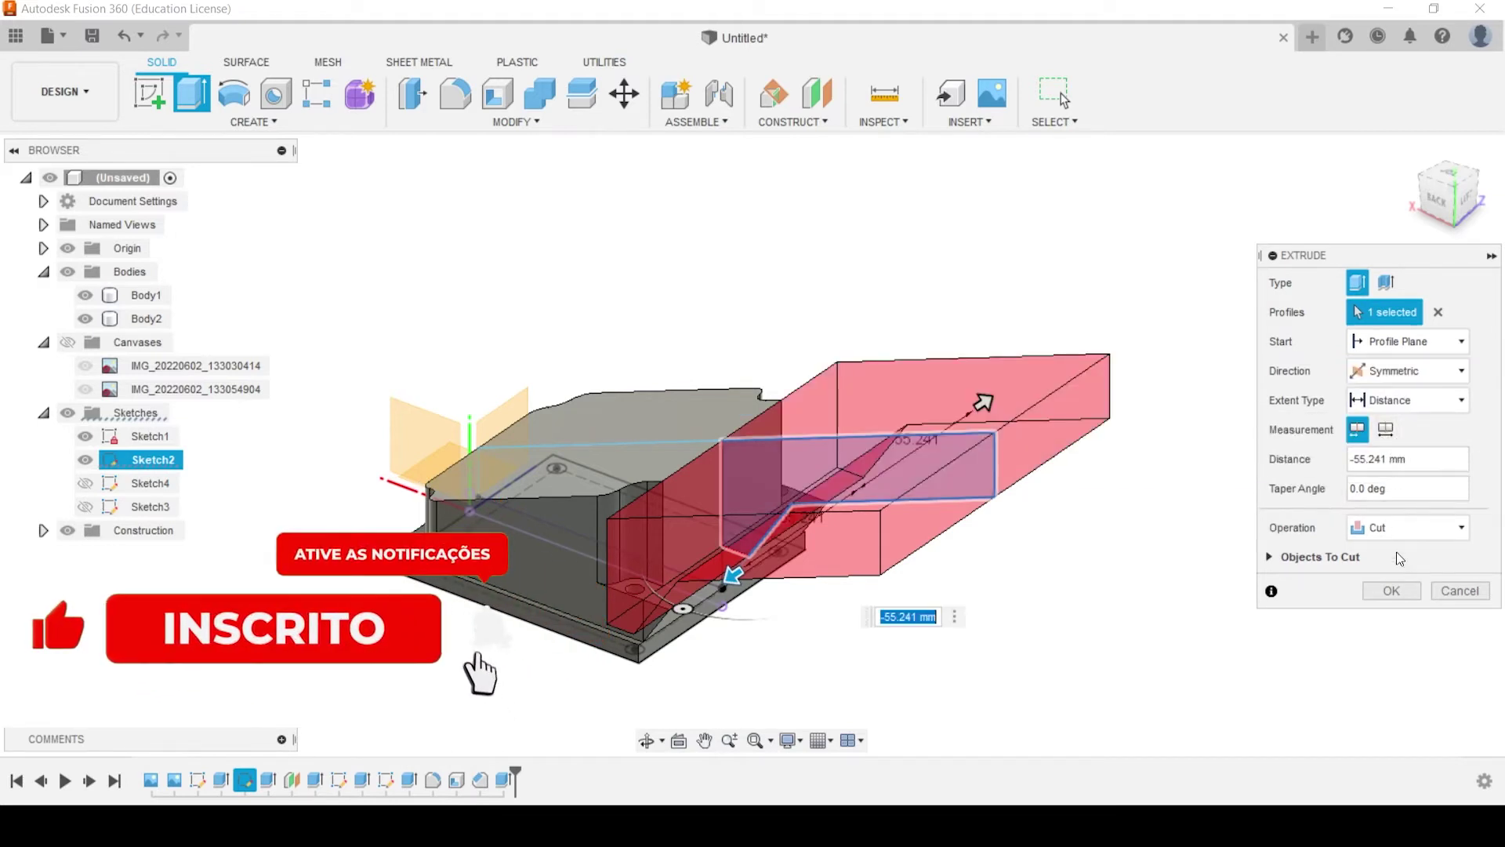
pyautogui.click(1385, 528)
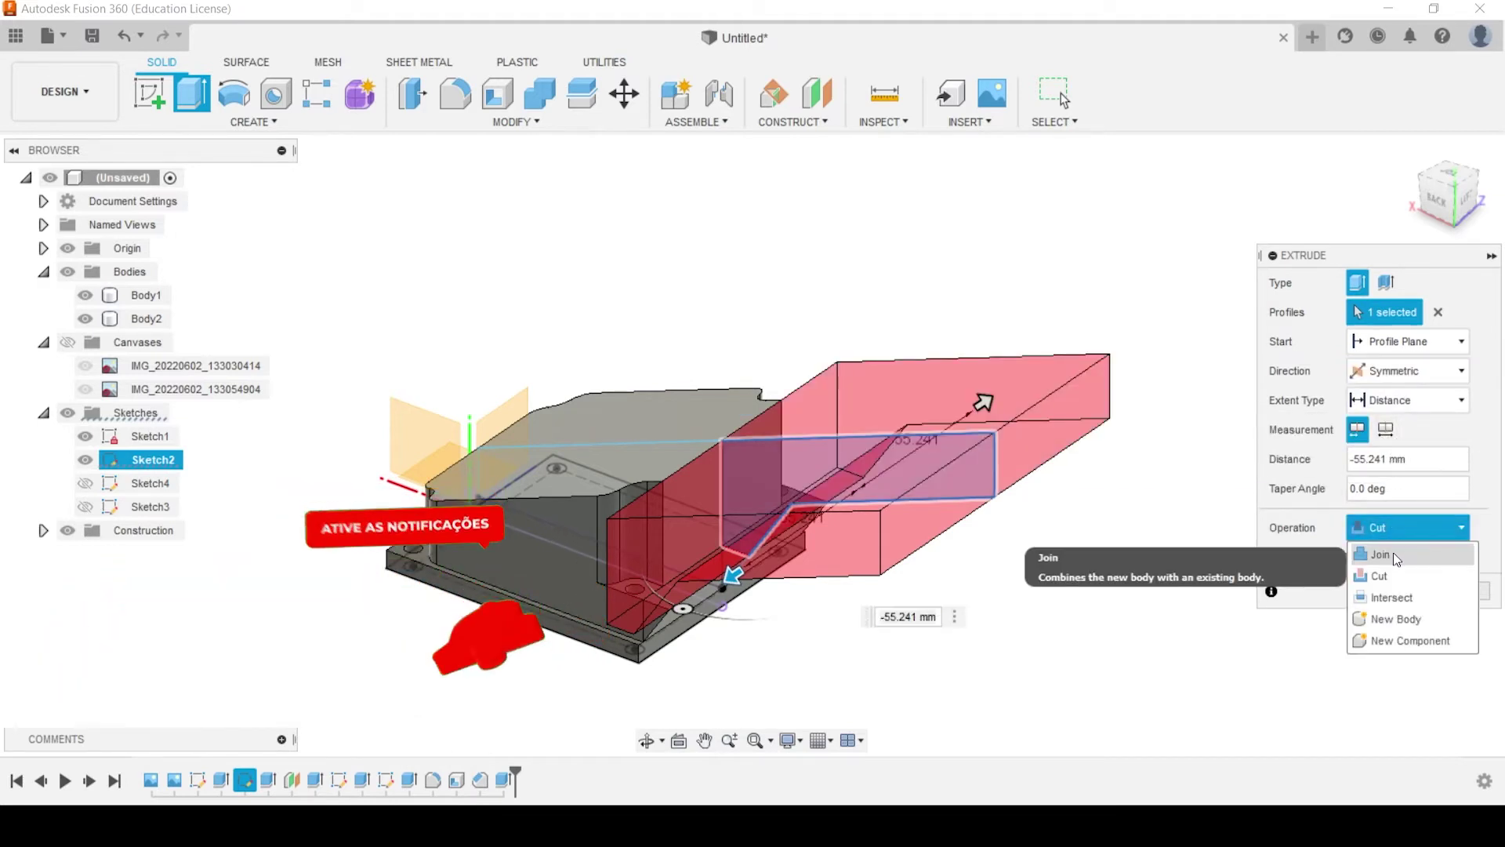
pyautogui.click(1394, 552)
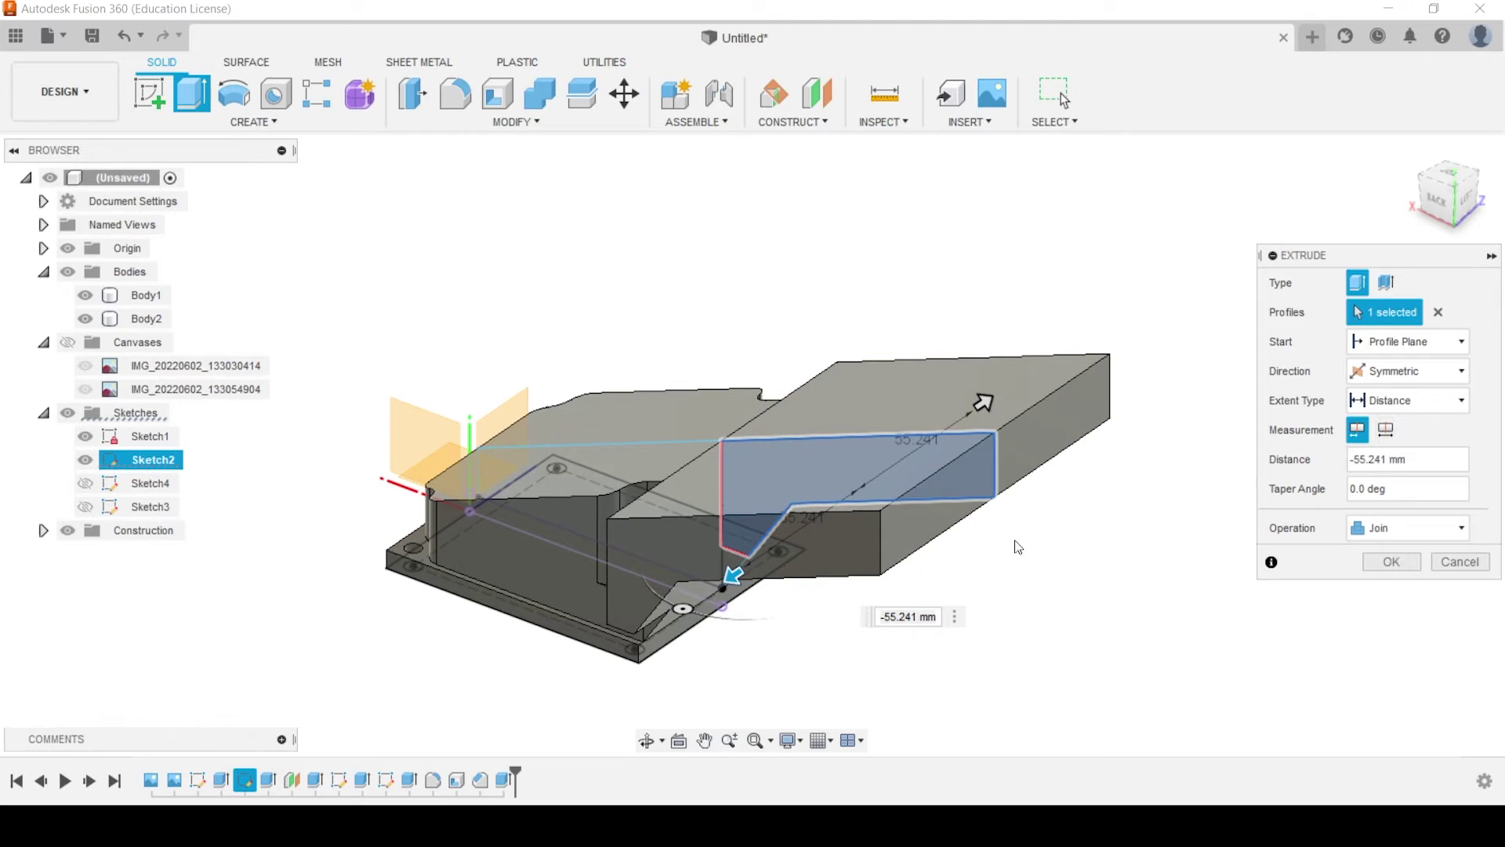
# Size the extrusion to 55 mm against the top-view reference photo and confirm it
pyautogui.keyDown('shift'); pyautogui.moveTo(1018, 547); pyautogui.dragTo(1199, 564, button='middle'); pyautogui.keyUp('shift')
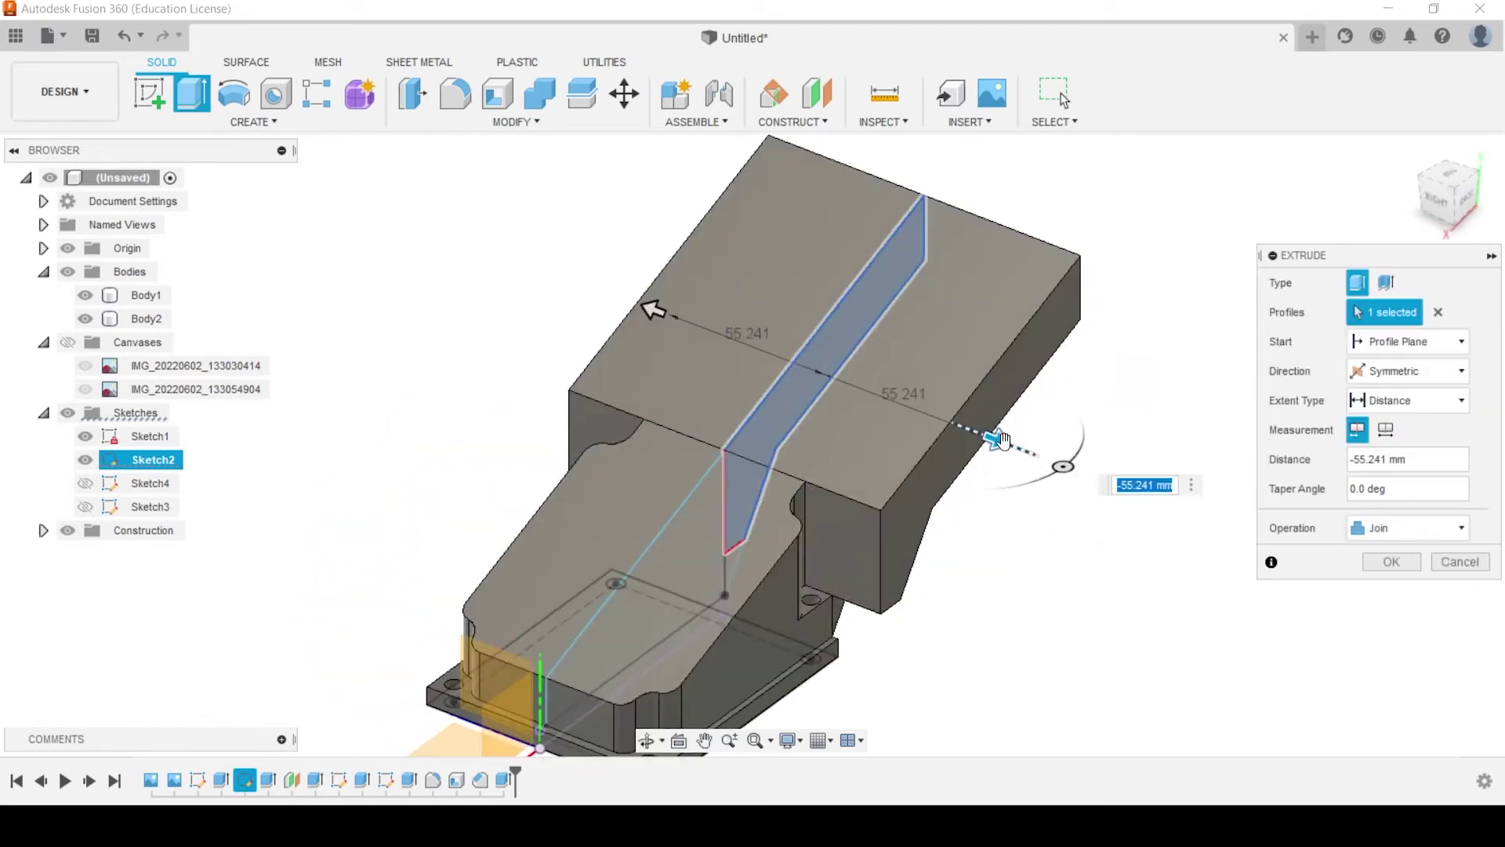
pyautogui.moveTo(1004, 440)
pyautogui.mouseDown()
pyautogui.moveTo(970, 430)
pyautogui.moveTo(986, 431)
pyautogui.mouseUp()
pyautogui.keyDown('shift'); pyautogui.moveTo(1042, 549); pyautogui.dragTo(1051, 504, button='middle'); pyautogui.keyUp('shift')
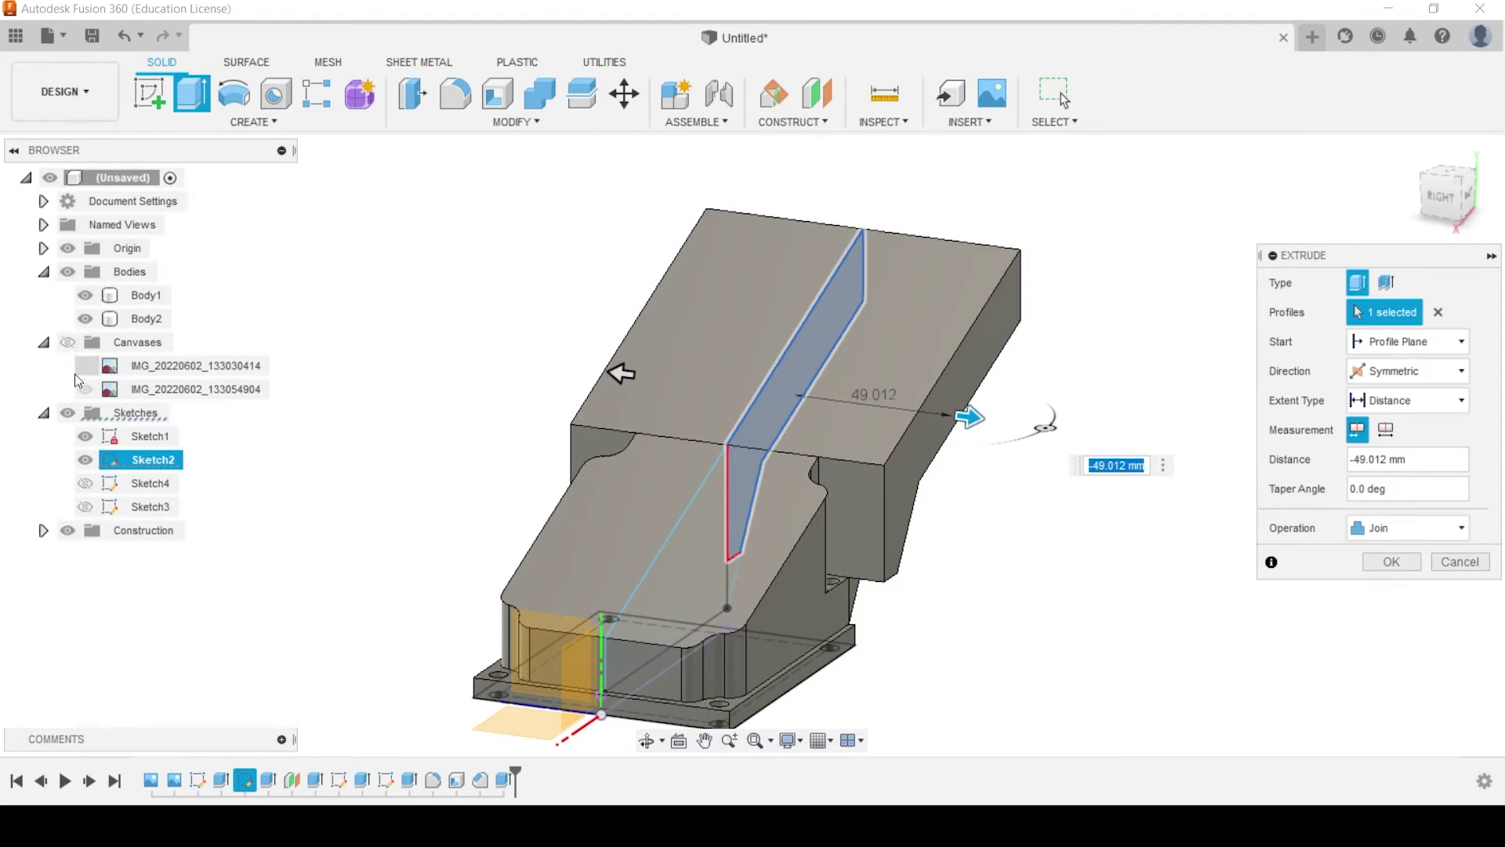
pyautogui.click(69, 344)
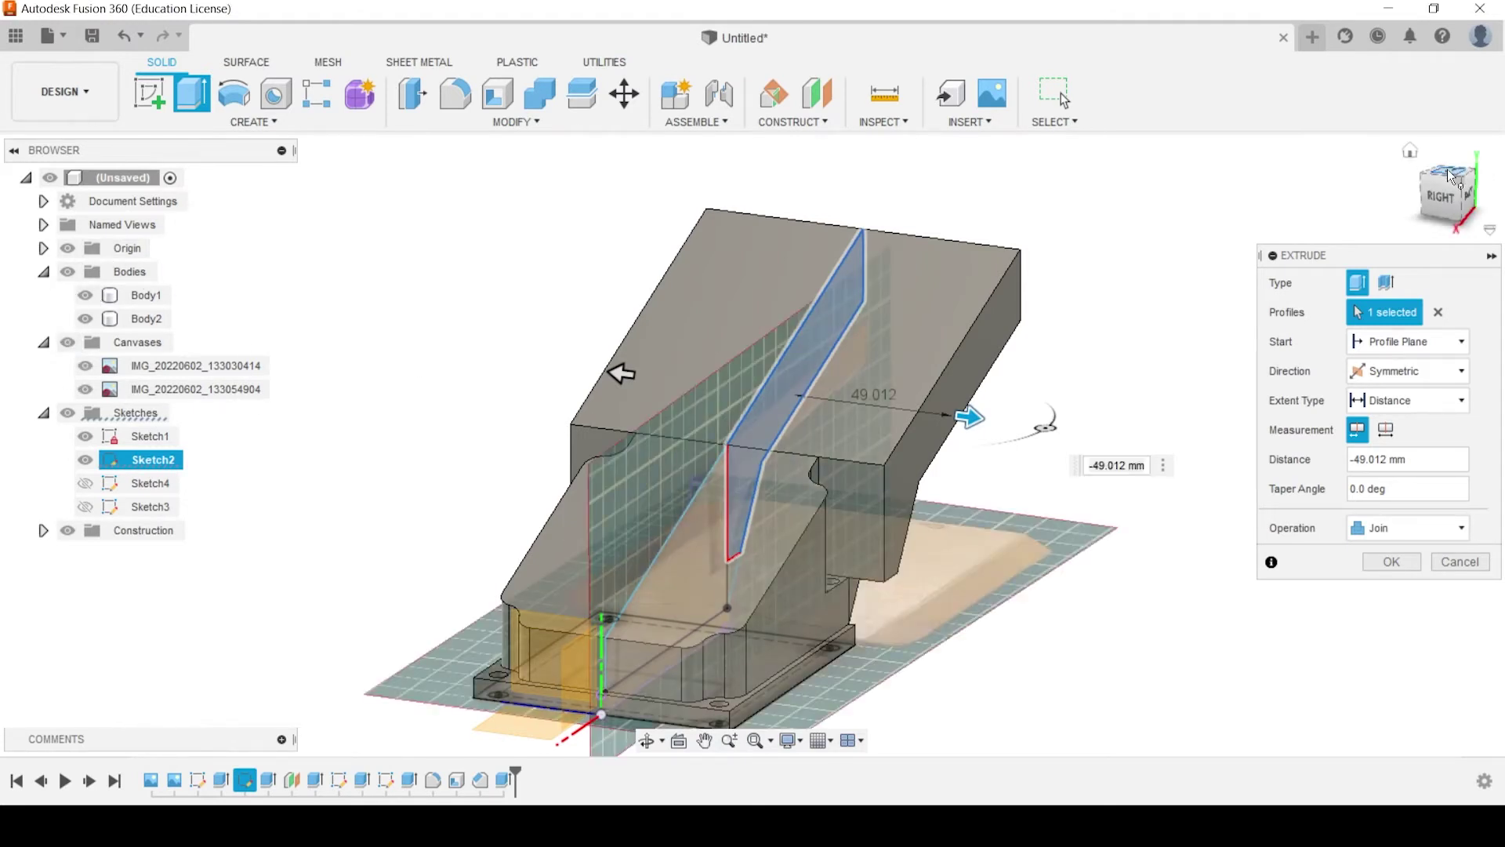
pyautogui.click(1449, 174)
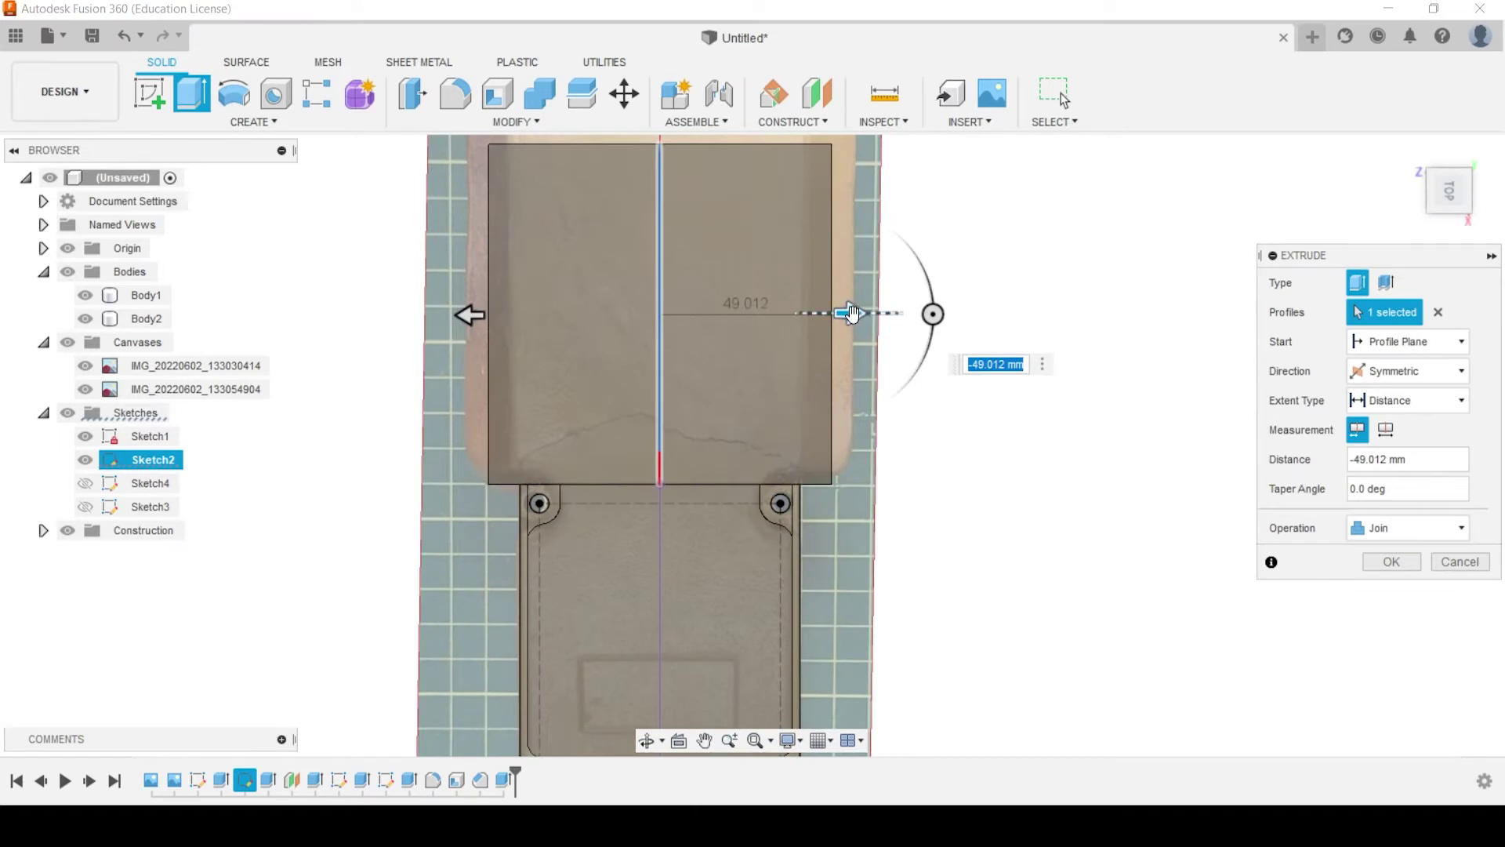
pyautogui.moveTo(852, 313); pyautogui.dragTo(873, 314)
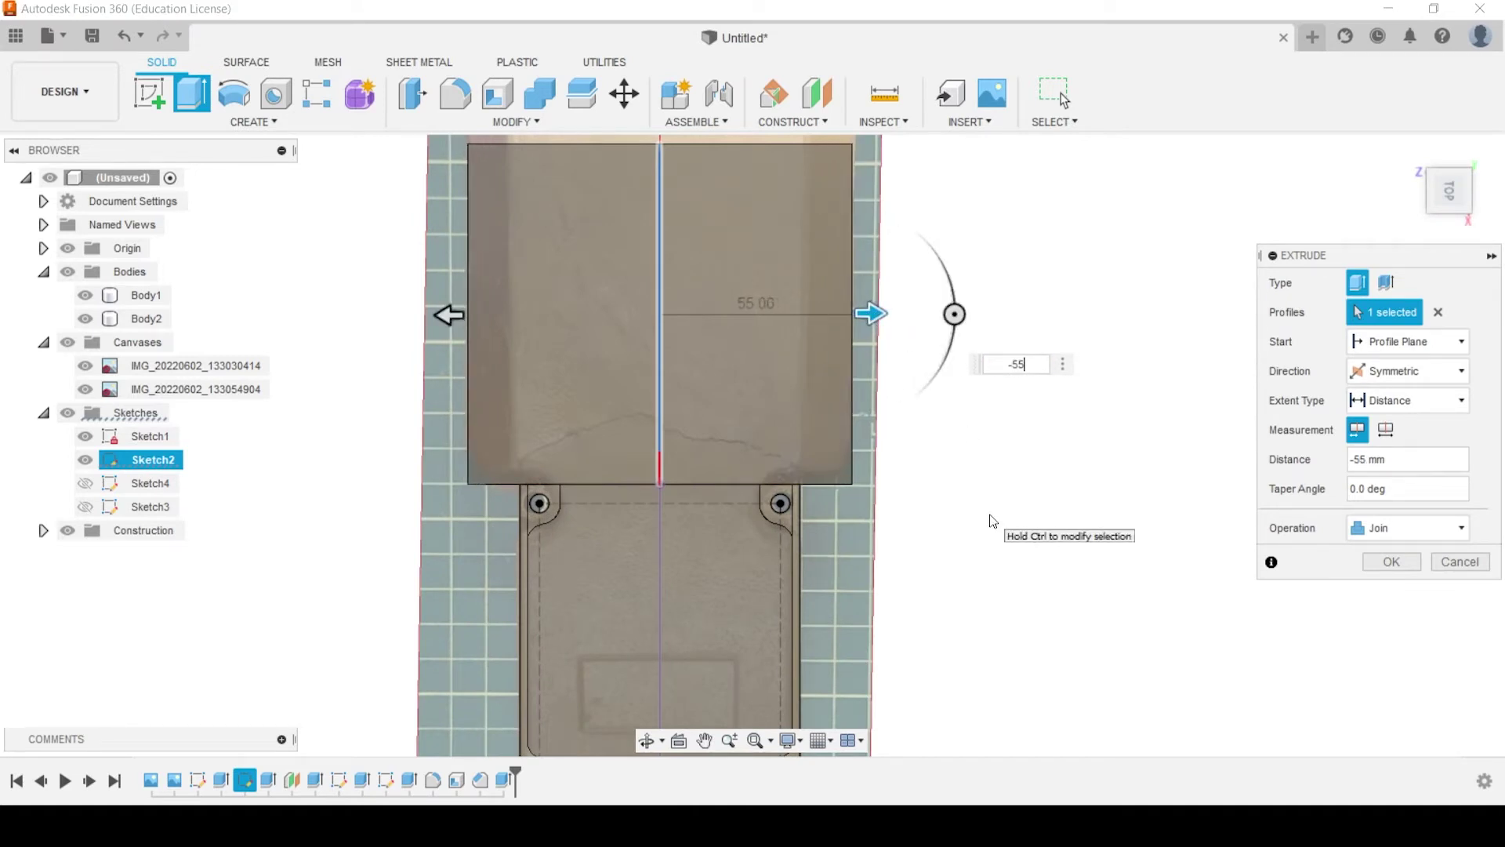
pyautogui.moveTo(990, 320); pyautogui.dragTo(957, 413, button='middle')
pyautogui.click(1376, 562)
pyautogui.keyDown('shift'); pyautogui.moveTo(1345, 565); pyautogui.dragTo(1006, 406, button='middle'); pyautogui.keyUp('shift')
pyautogui.click(116, 294)
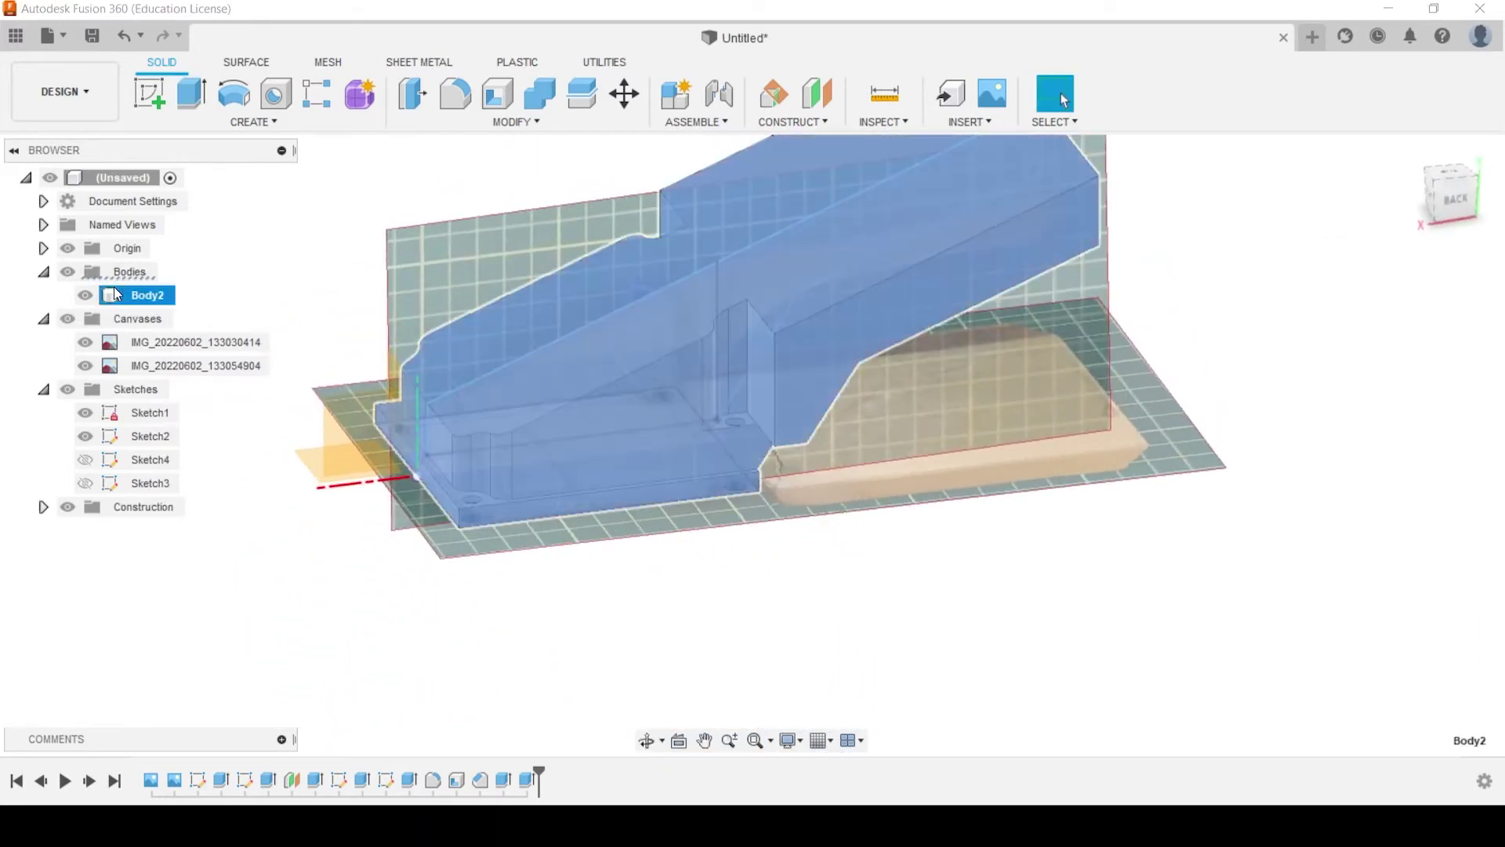
pyautogui.rightClick(525, 779)
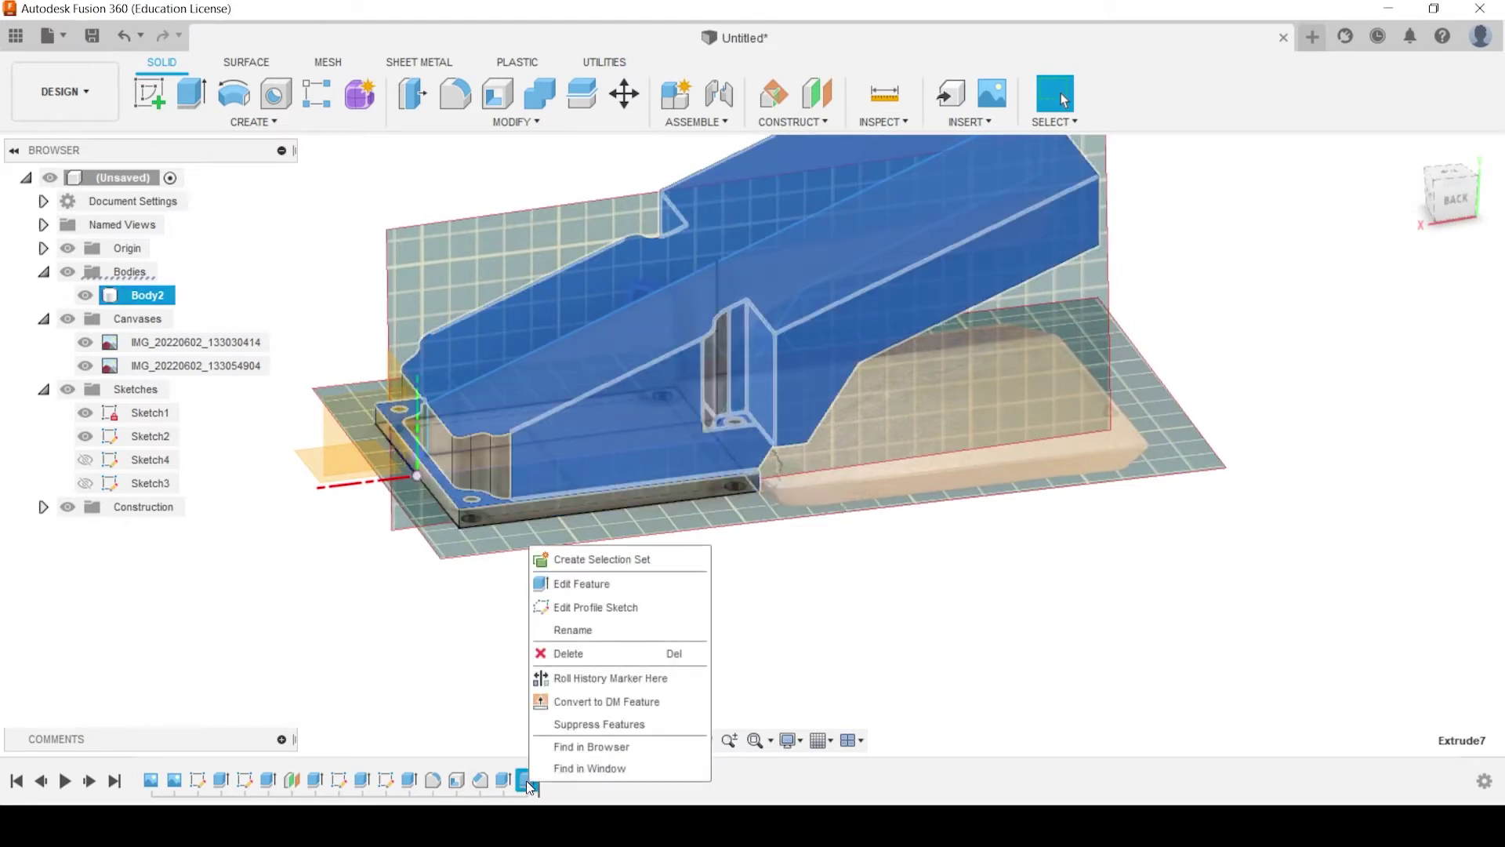
pyautogui.click(590, 590)
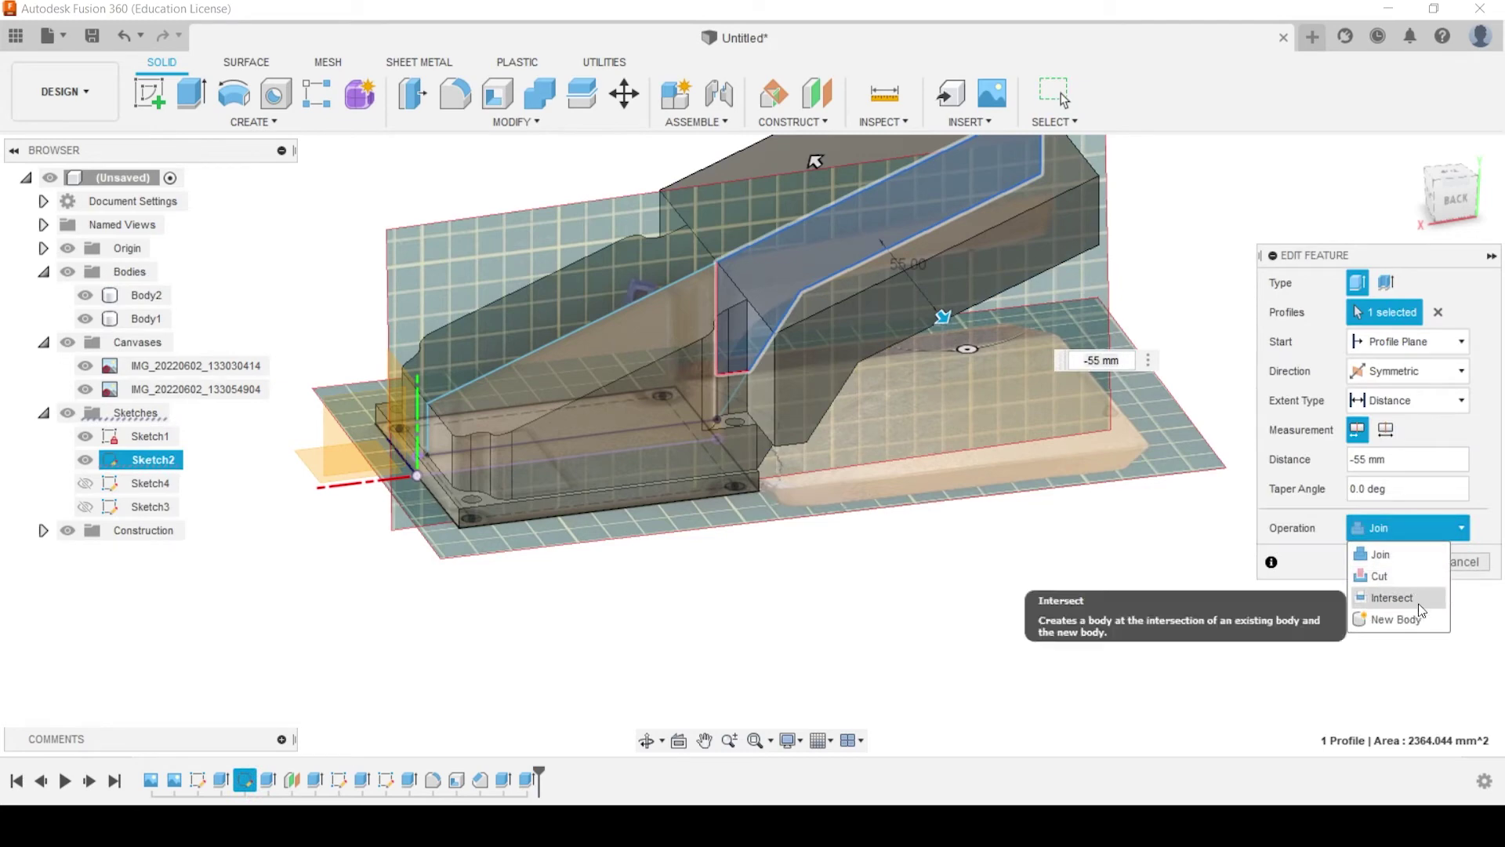
pyautogui.click(1422, 619)
pyautogui.click(1386, 559)
pyautogui.keyDown('shift'); pyautogui.moveTo(960, 463); pyautogui.dragTo(1070, 548, button='middle'); pyautogui.keyUp('shift')
pyautogui.click(67, 366)
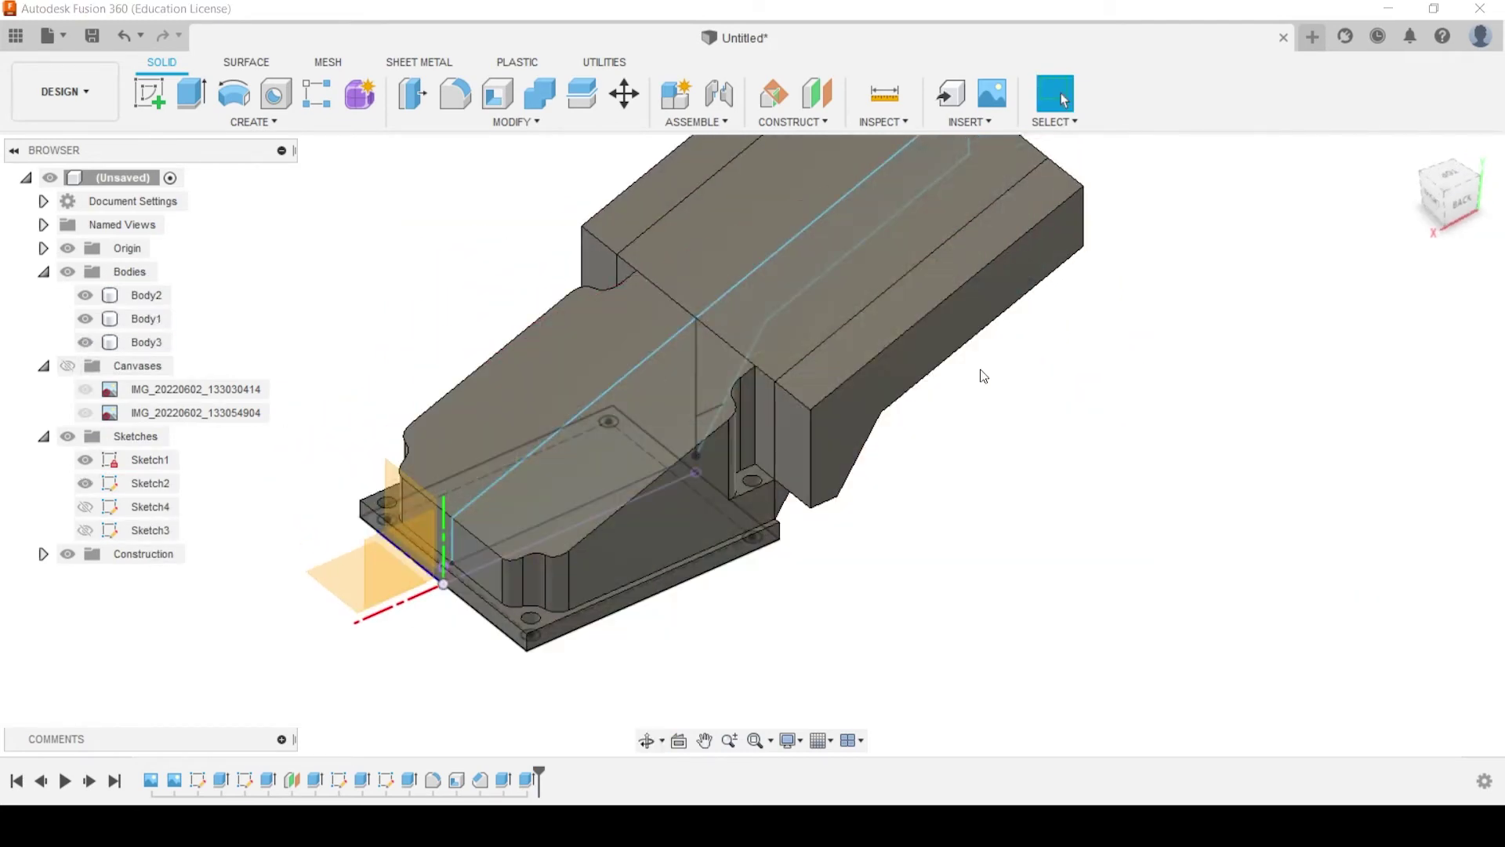
pyautogui.click(149, 343)
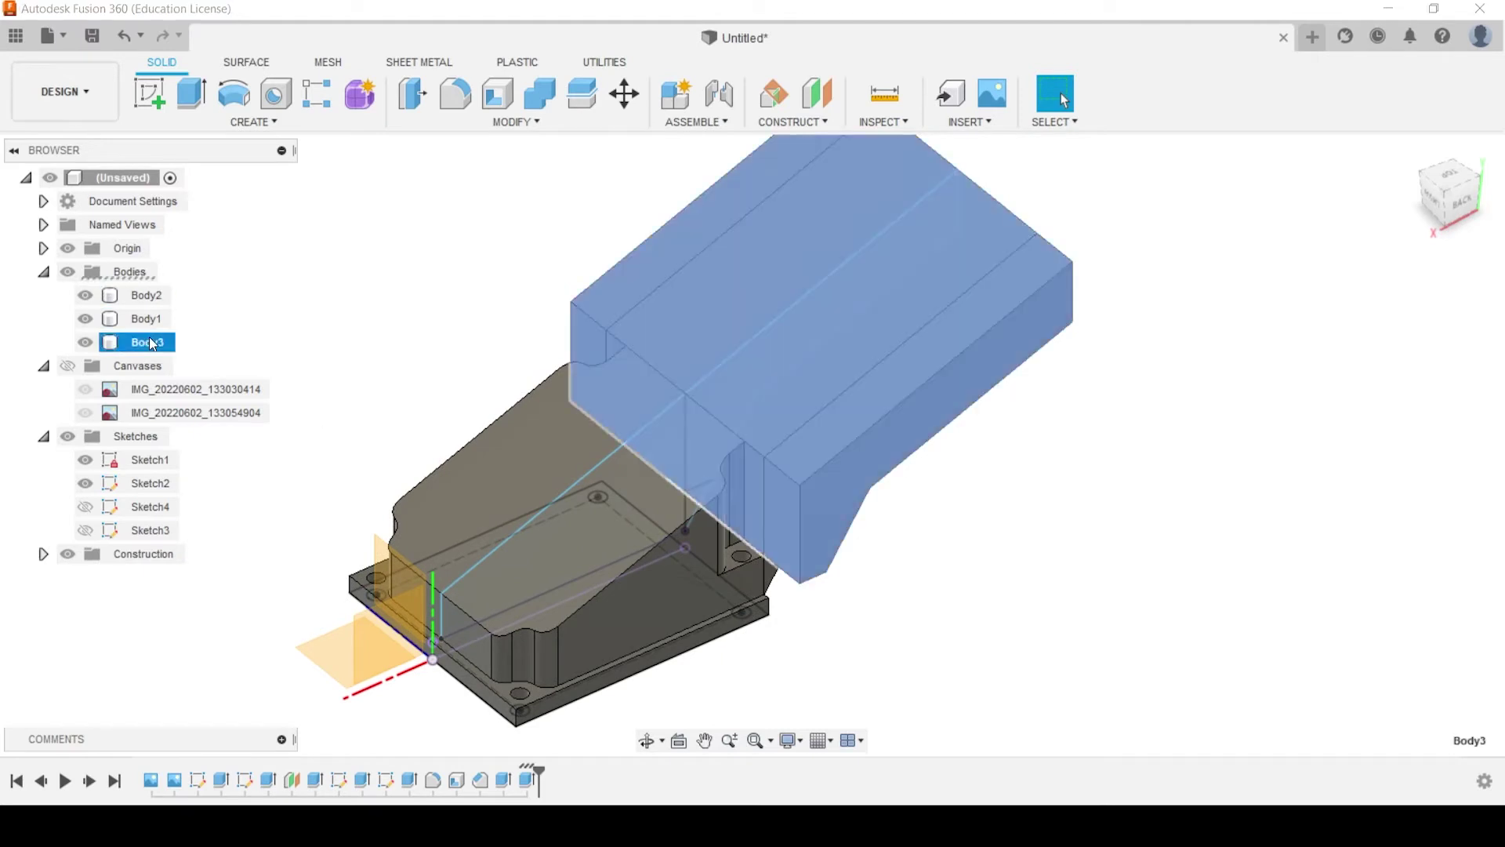
pyautogui.click(149, 319)
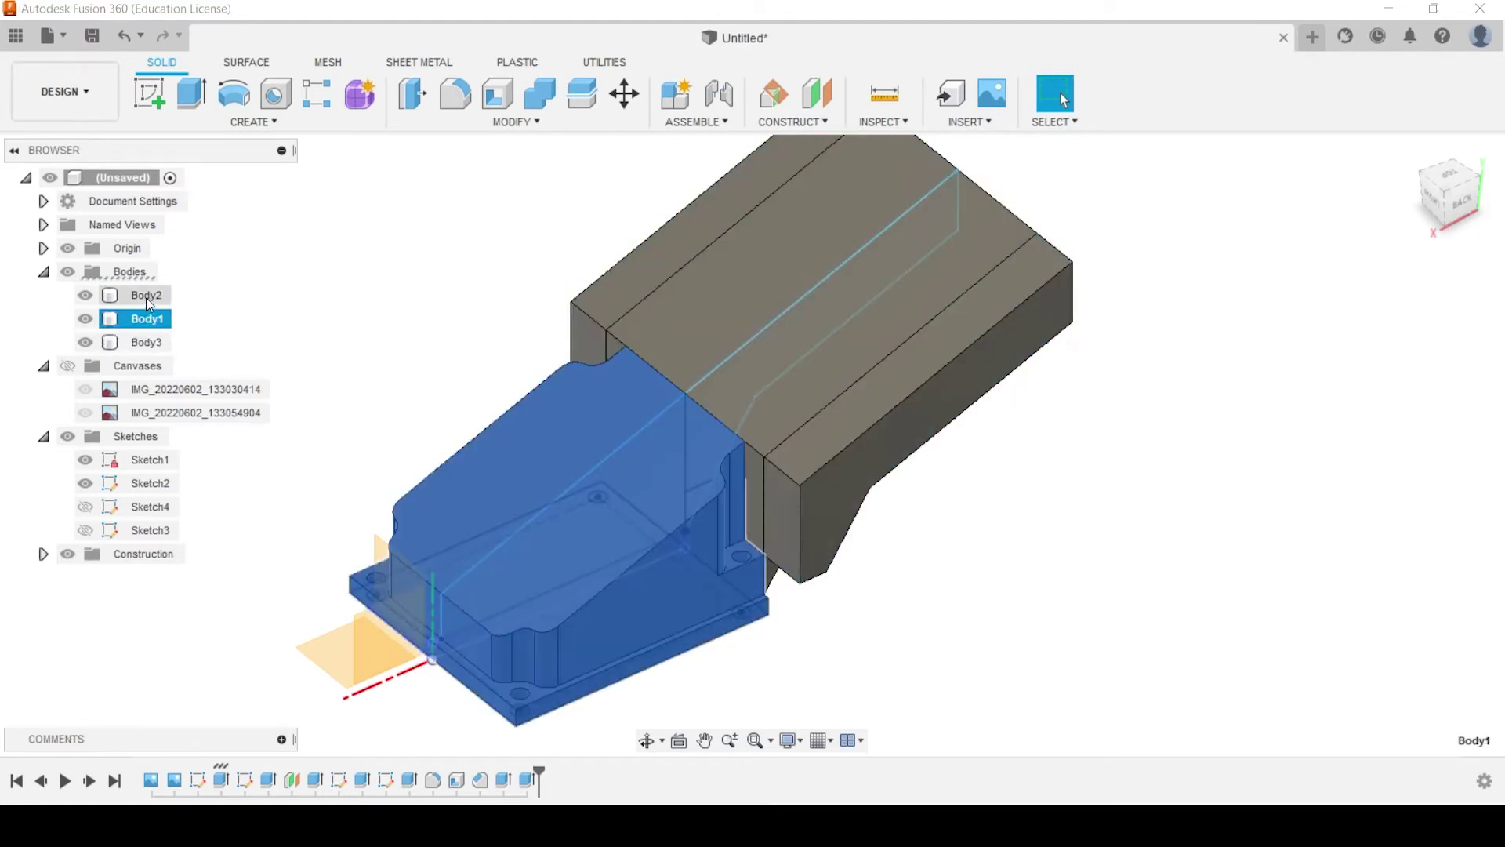
pyautogui.click(147, 298)
pyautogui.click(148, 319)
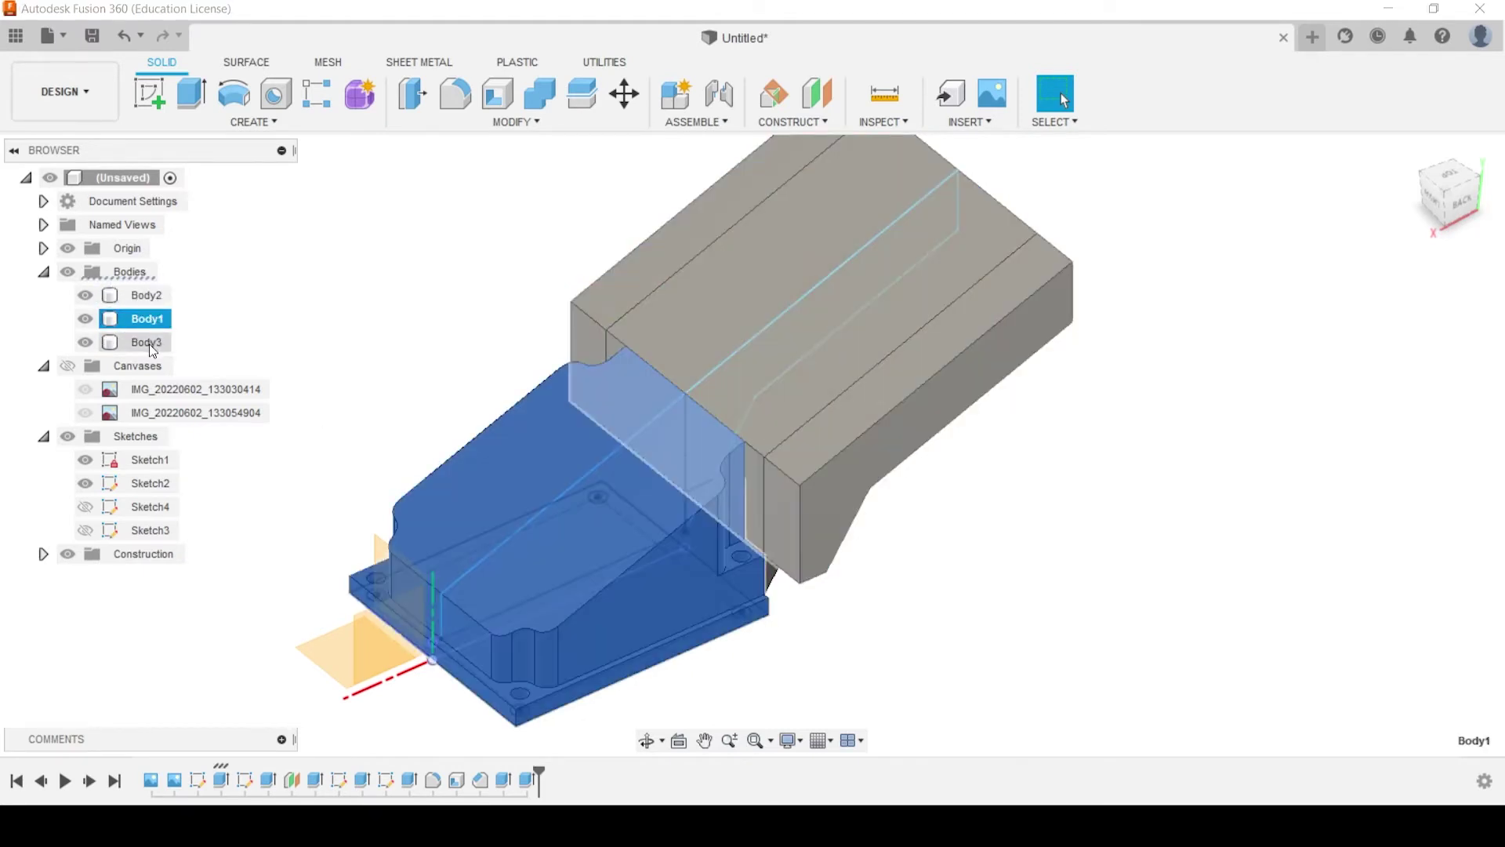
pyautogui.click(149, 343)
pyautogui.click(141, 296)
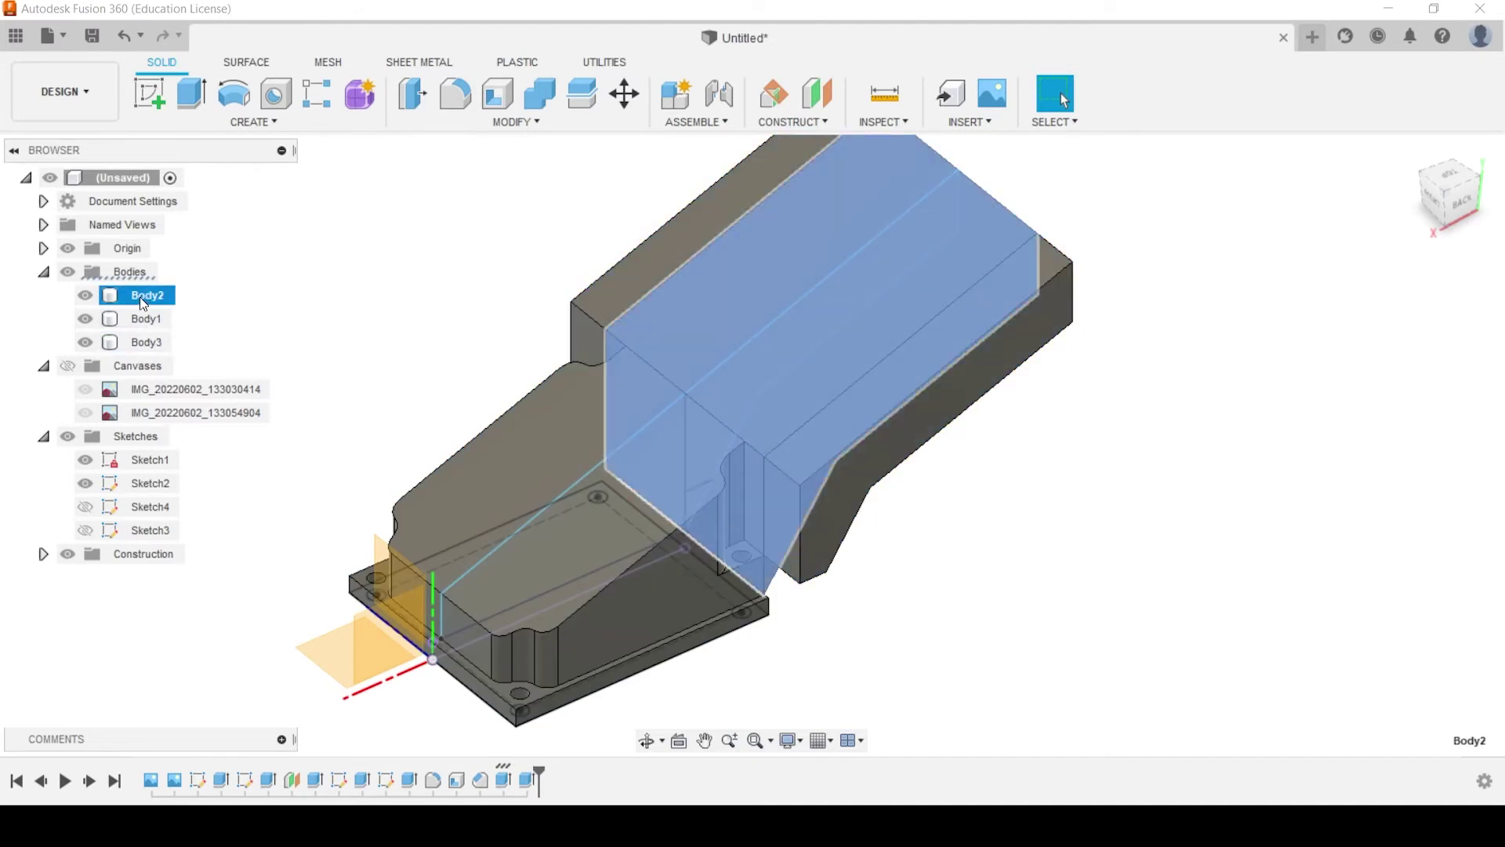
pyautogui.click(151, 342)
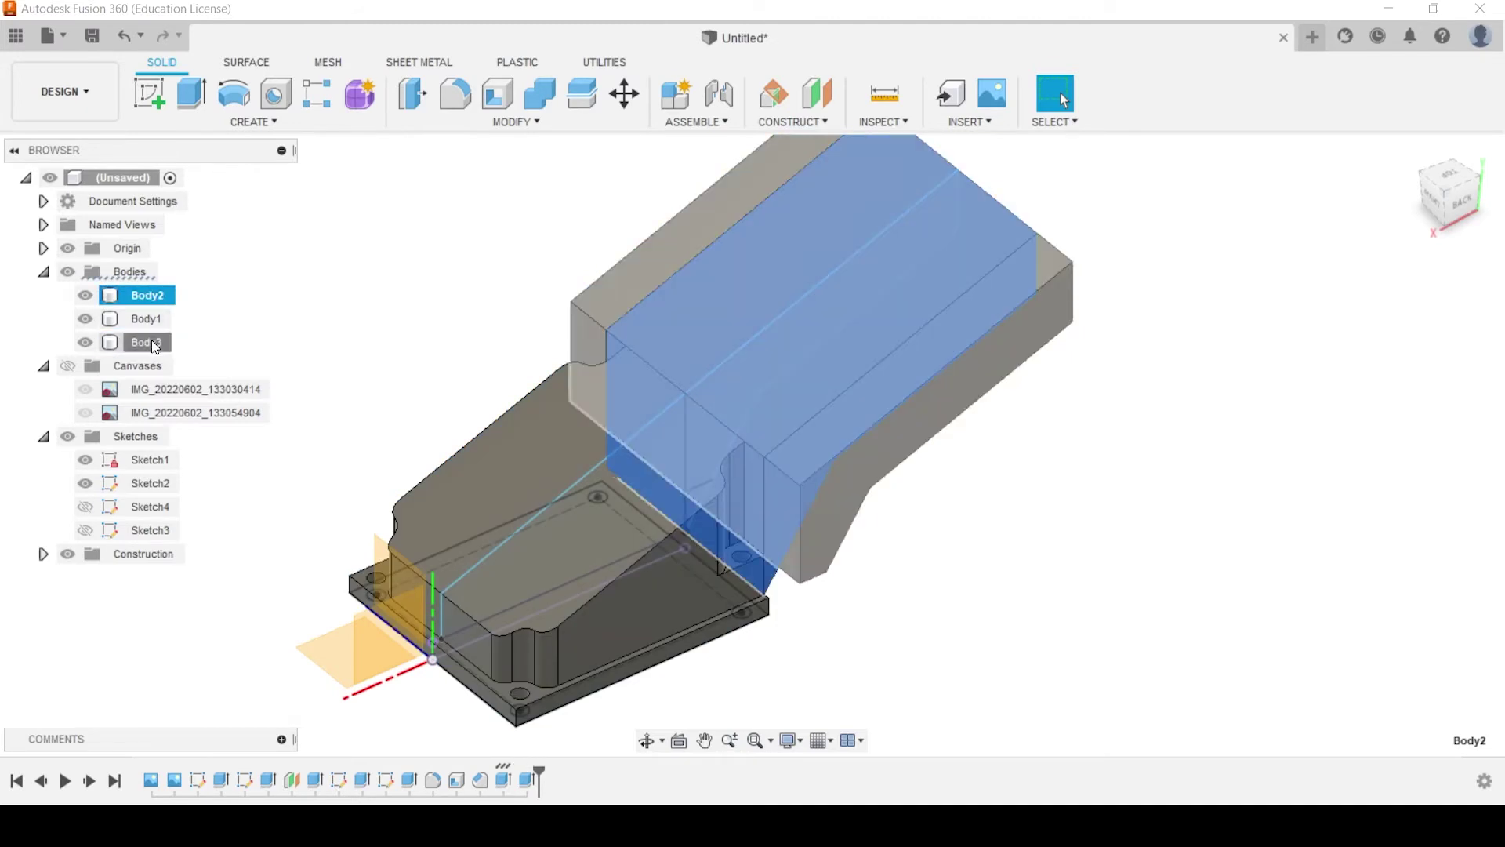
pyautogui.click(491, 217)
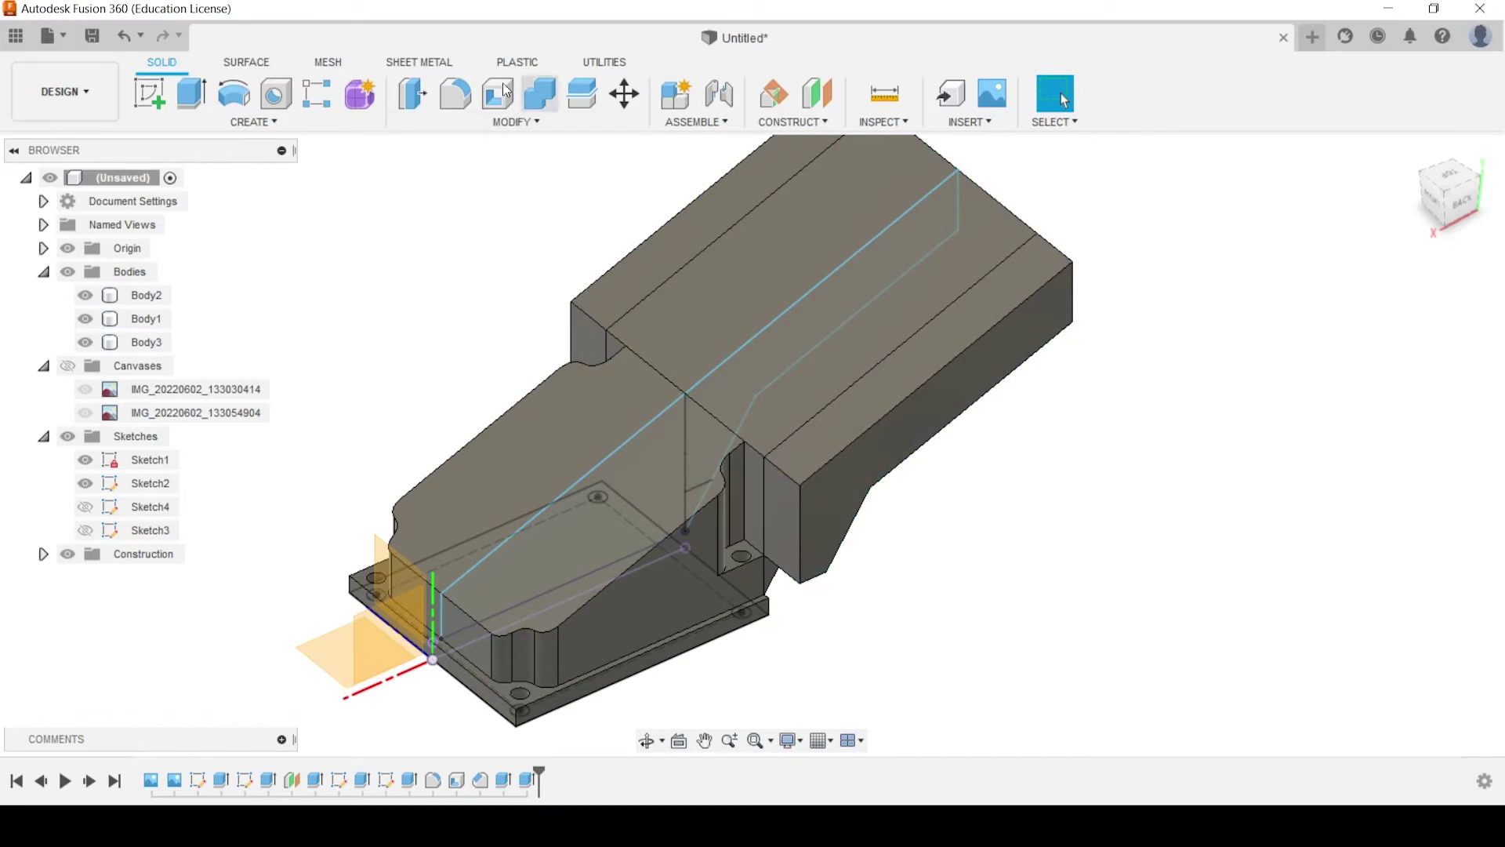
# Combine Body2 into target body Body3 with a Join operation
pyautogui.click(540, 99)
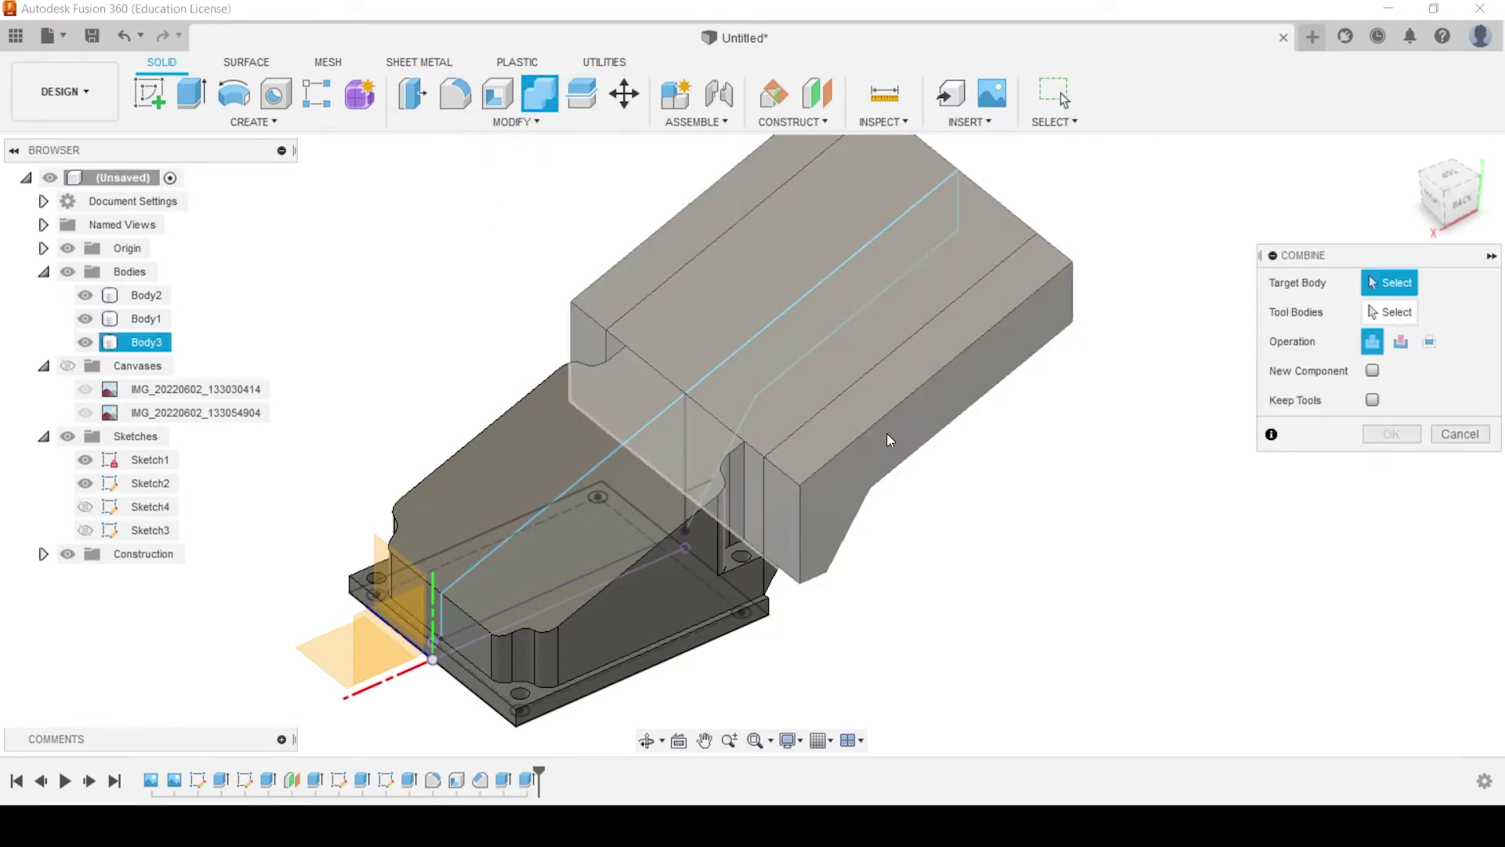
pyautogui.click(876, 441)
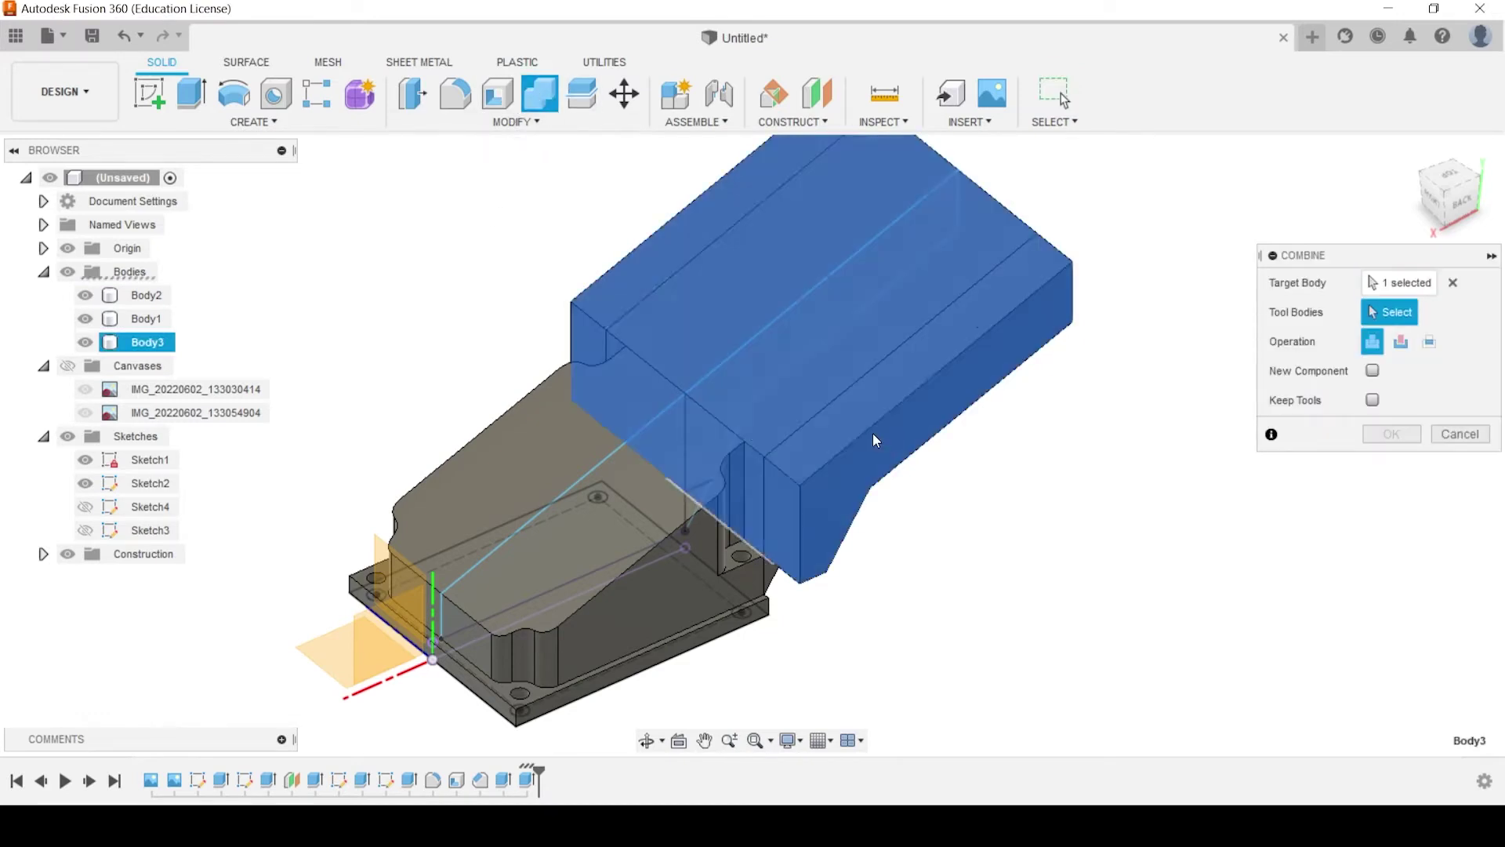
pyautogui.click(147, 296)
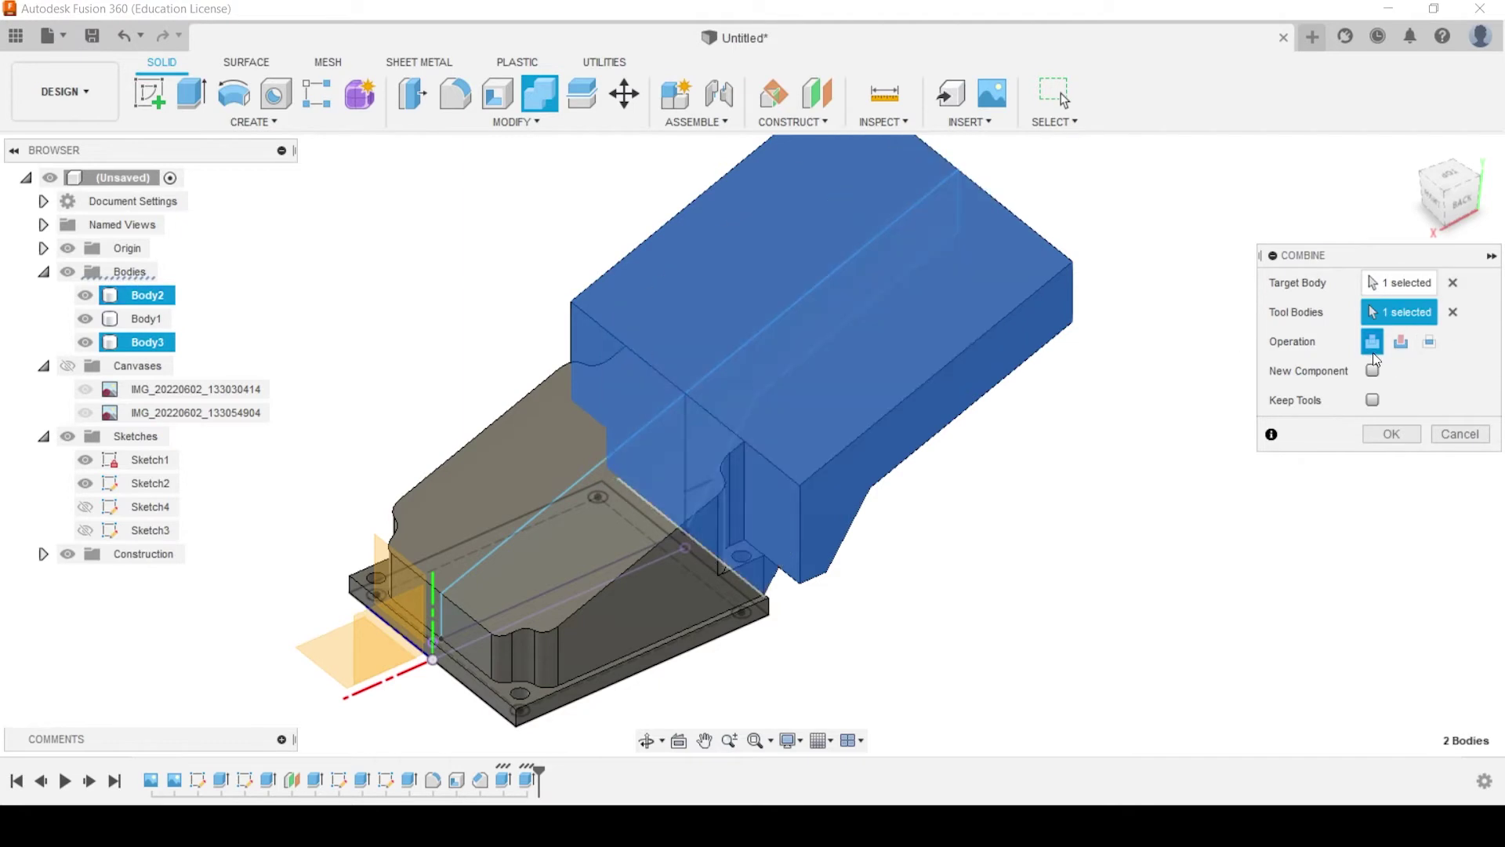
pyautogui.click(1383, 432)
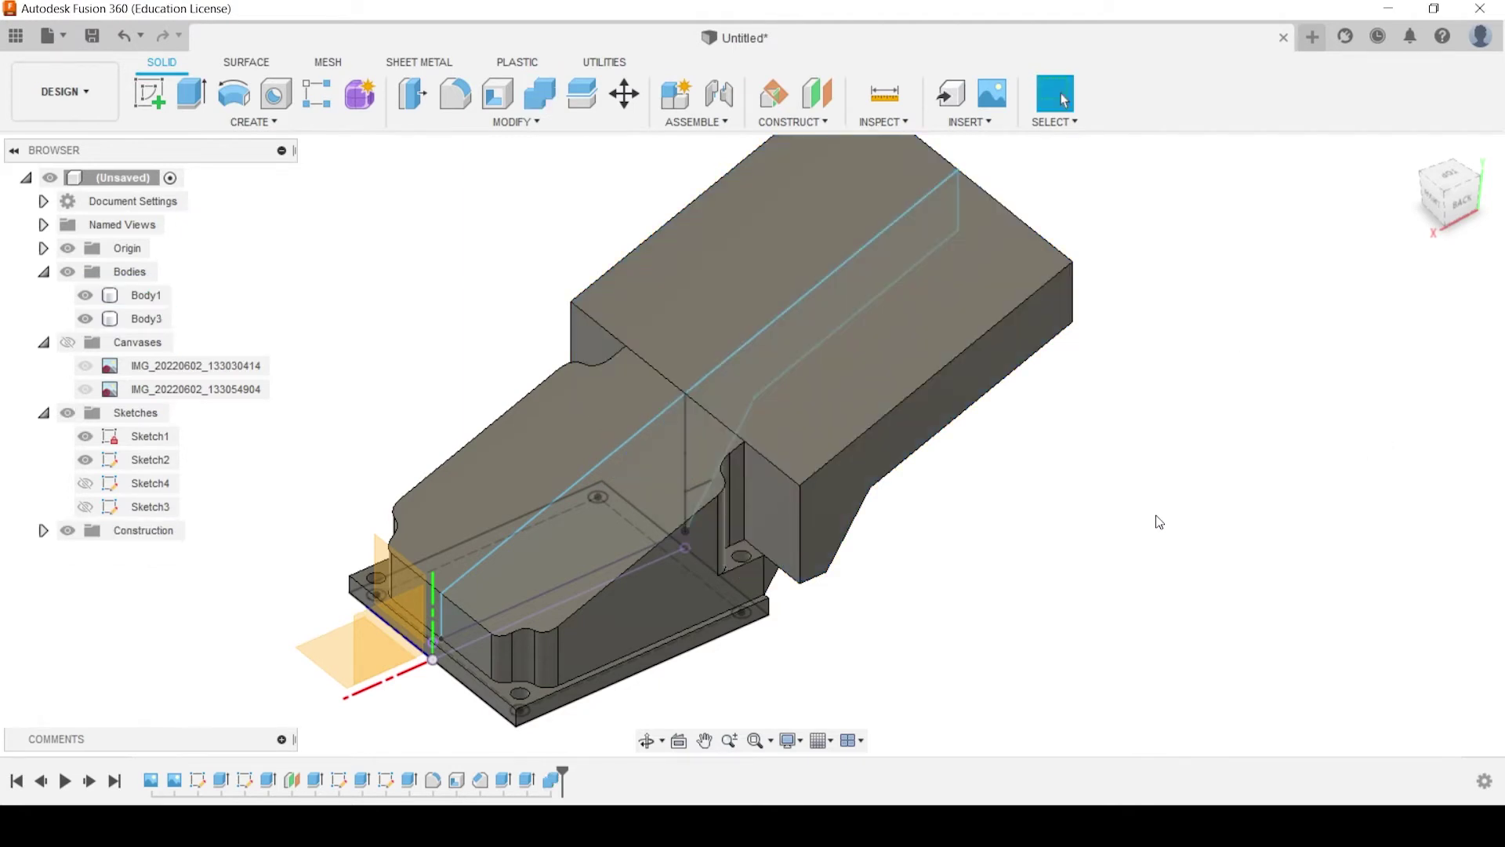
pyautogui.keyDown('shift'); pyautogui.moveTo(1159, 522); pyautogui.dragTo(989, 477, button='middle'); pyautogui.keyUp('shift')
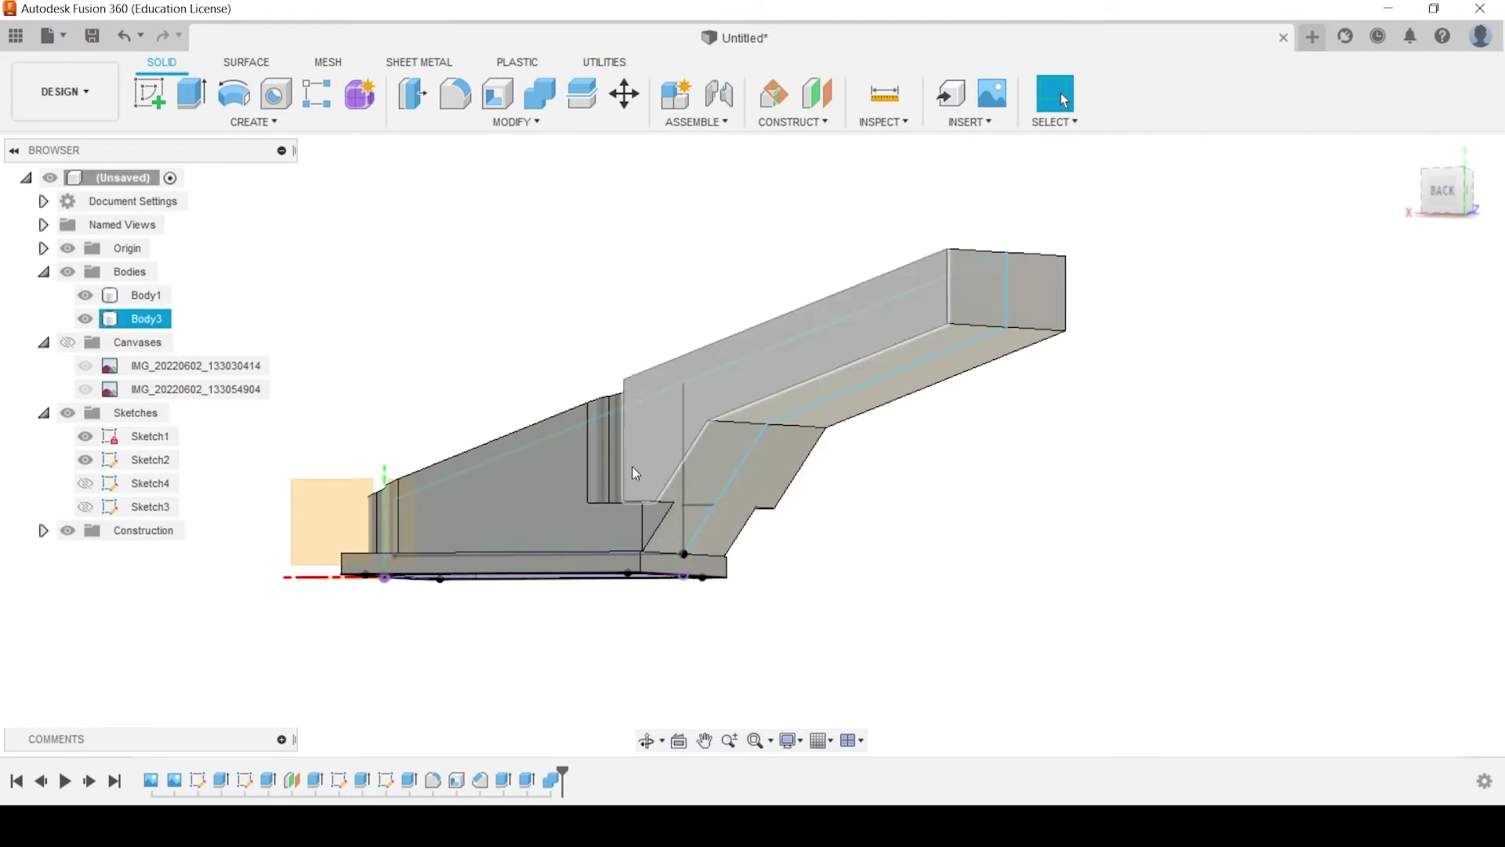
pyautogui.keyDown('shift'); pyautogui.moveTo(643, 409); pyautogui.dragTo(819, 407, button='middle'); pyautogui.keyUp('shift')
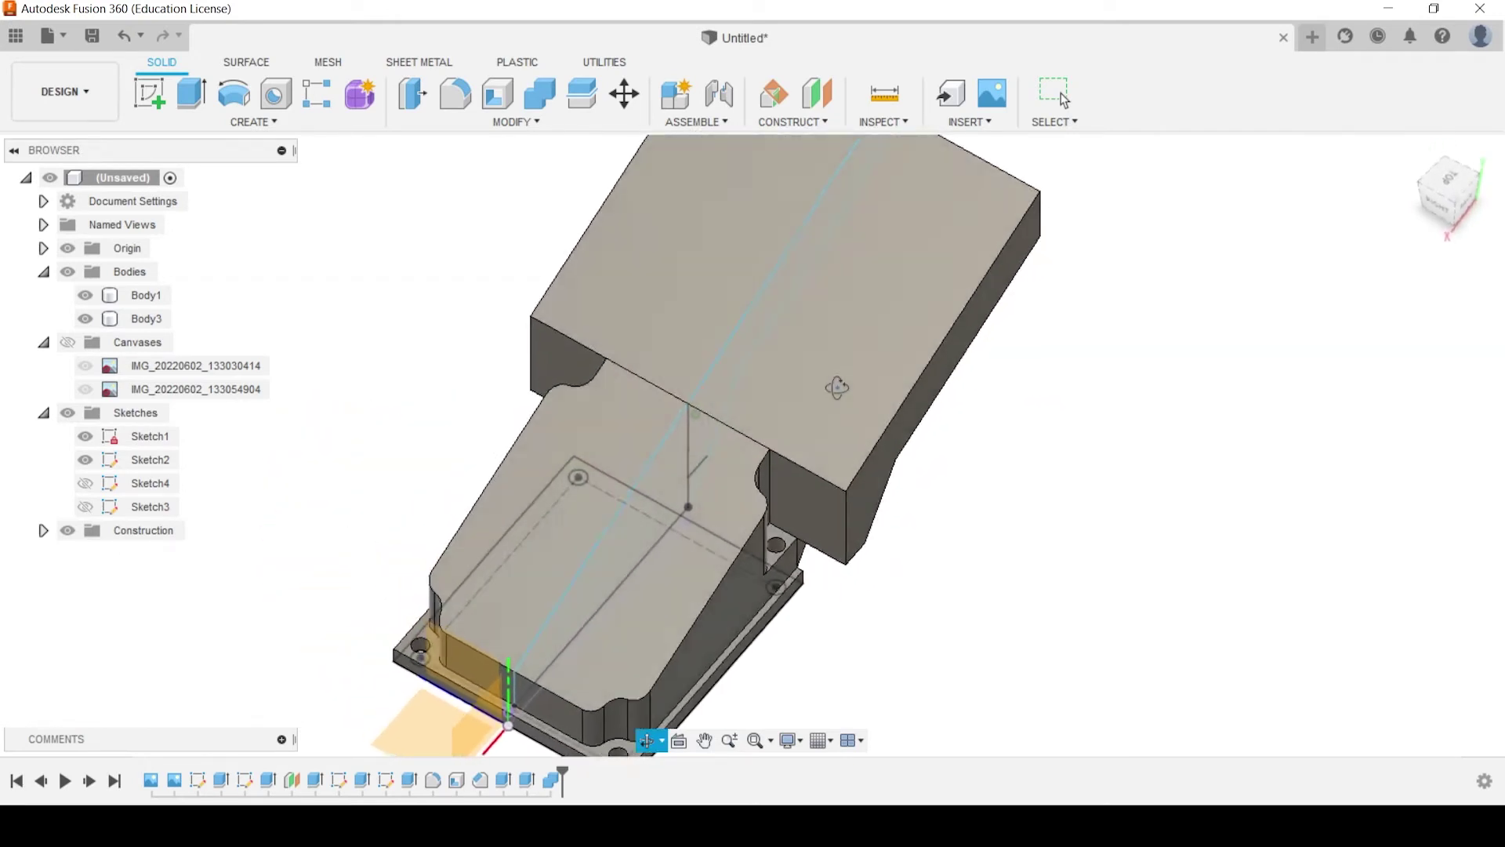
# Show the reference canvases, view the housing from the top and tilted, then start a fillet
pyautogui.click(96, 322)
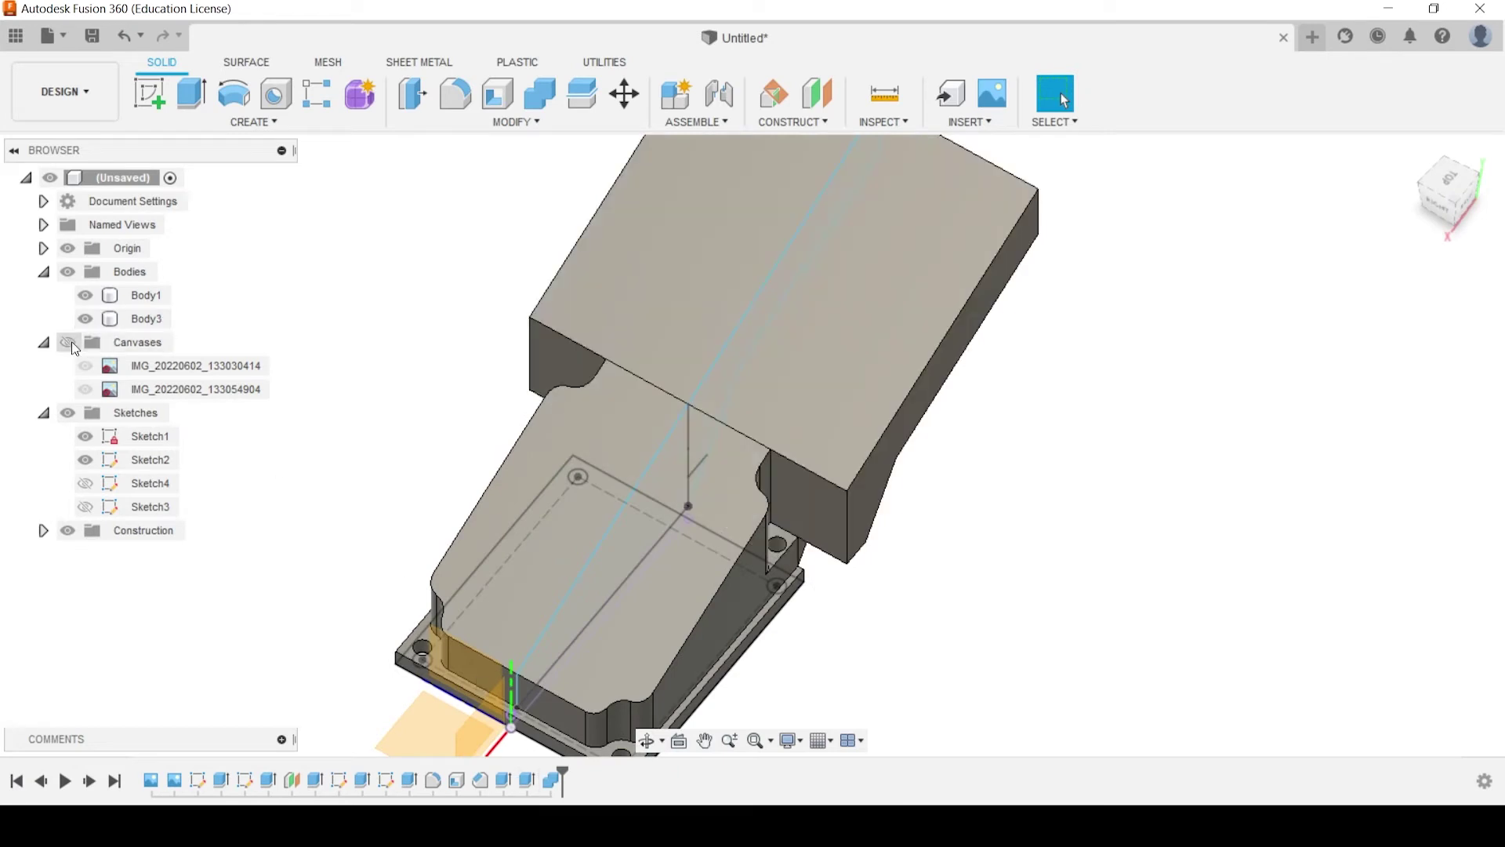
pyautogui.click(69, 342)
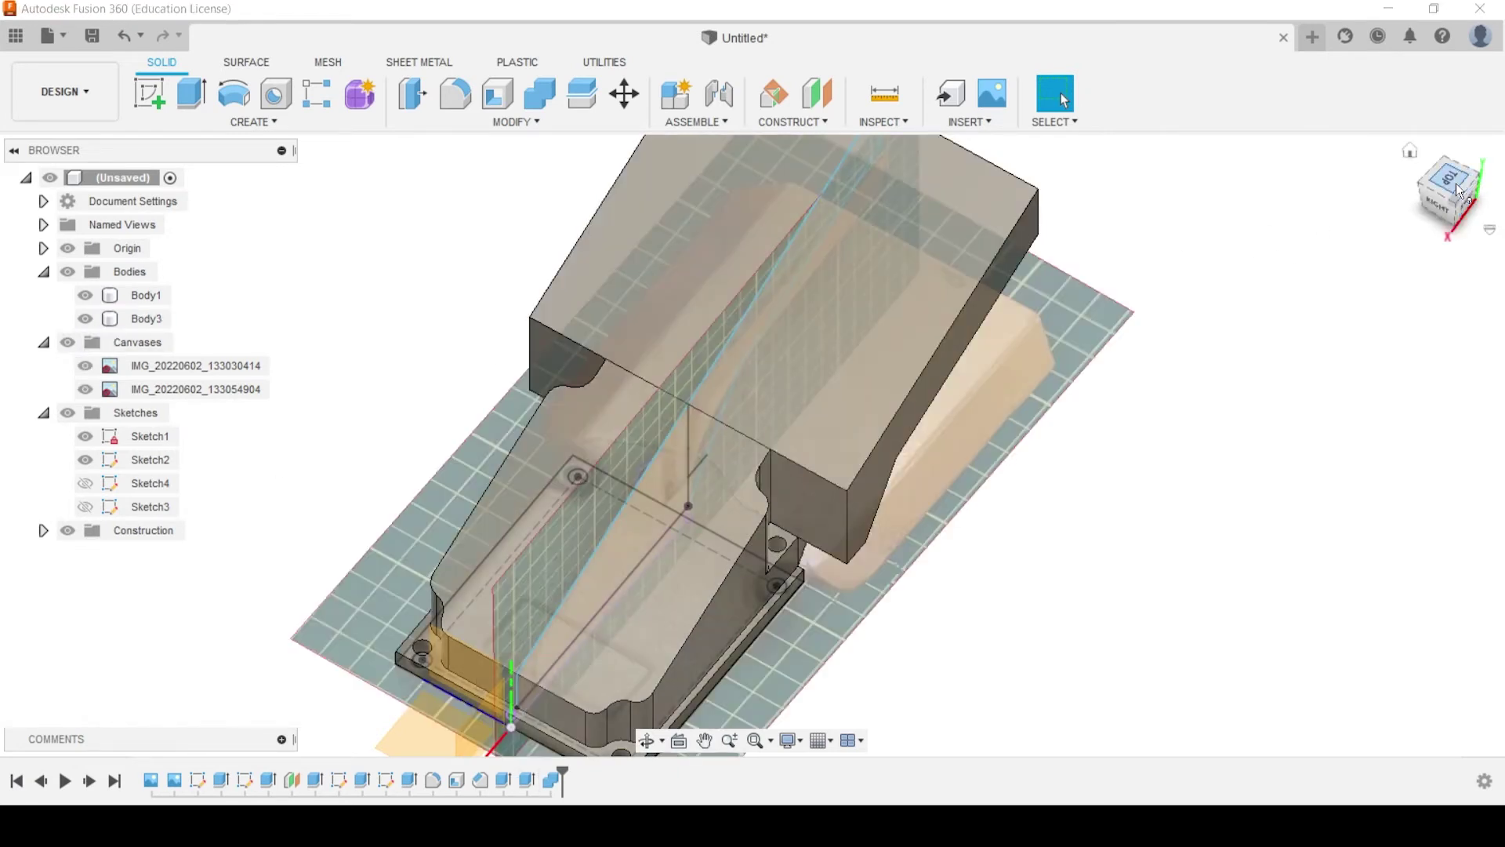
pyautogui.click(1456, 187)
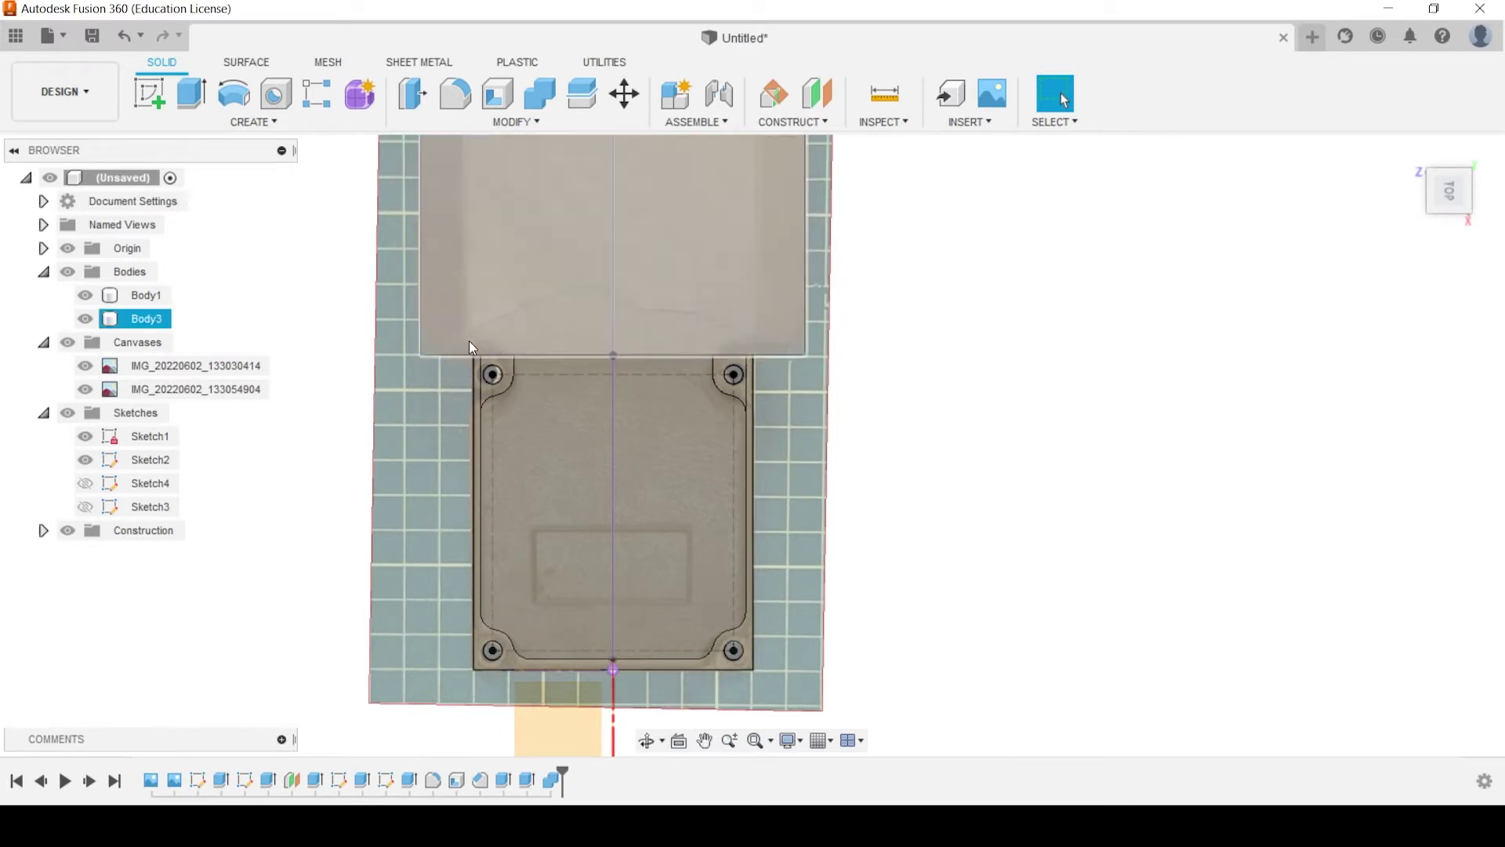
pyautogui.keyDown('shift'); pyautogui.moveTo(989, 372); pyautogui.dragTo(1138, 464, button='middle'); pyautogui.keyUp('shift')
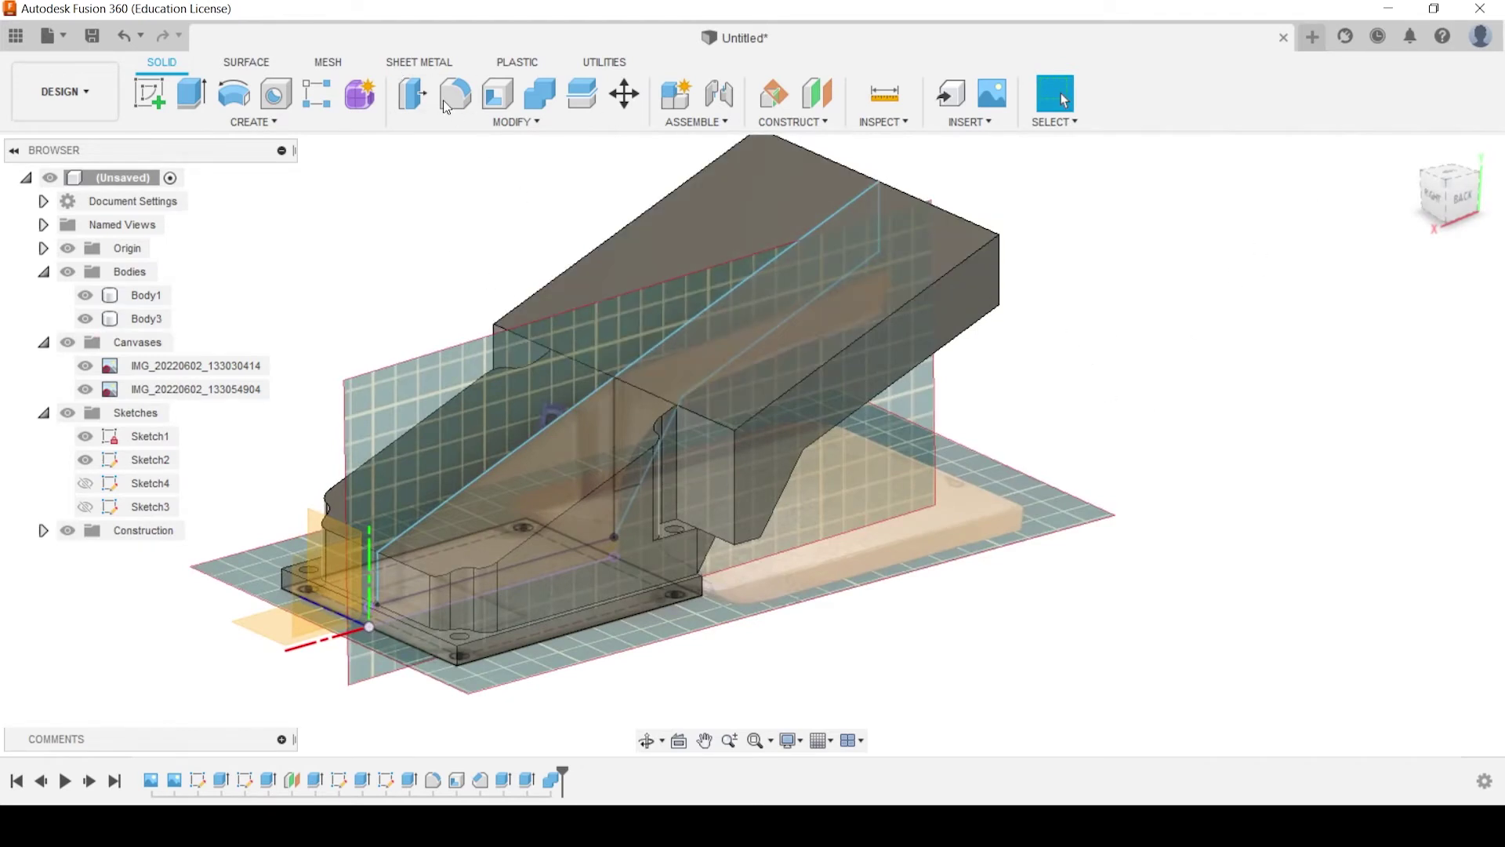
pyautogui.click(471, 93)
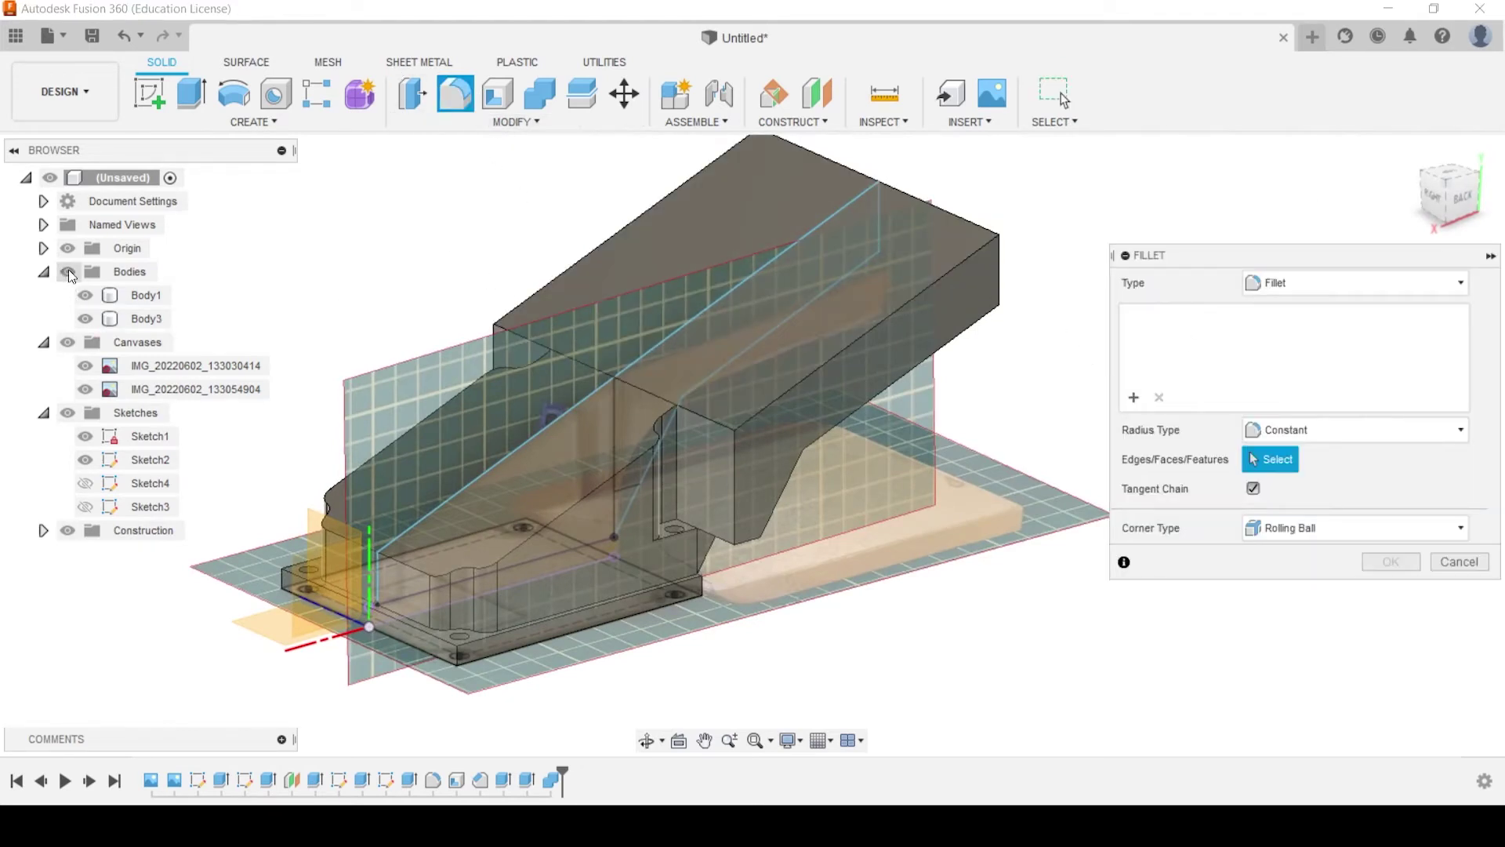
# Hide the reference canvases and select the two edges under the overhanging upper block for filleting
pyautogui.click(68, 342)
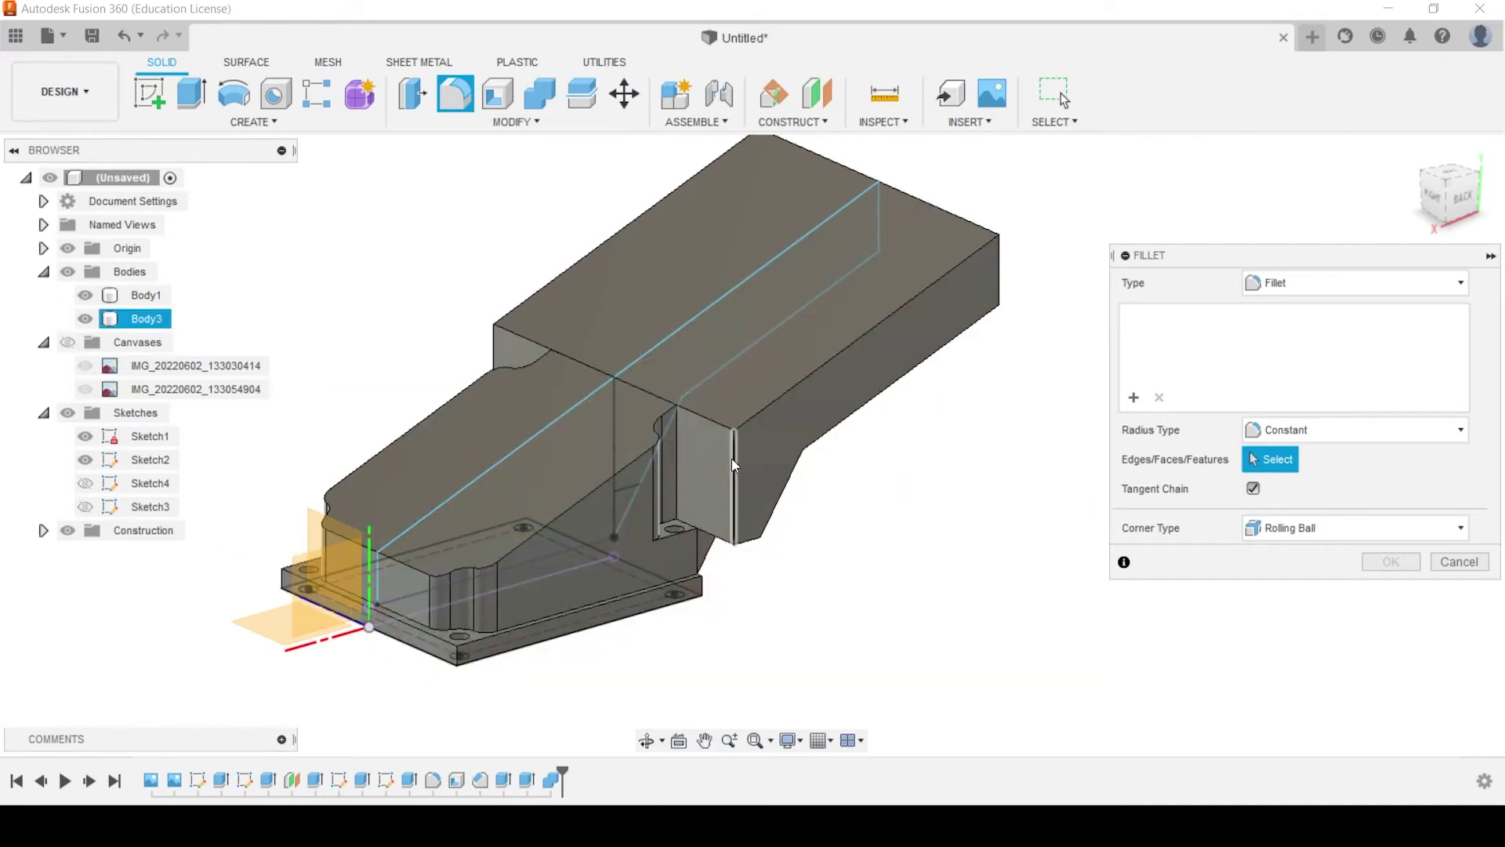
pyautogui.keyDown('shift'); pyautogui.moveTo(780, 566); pyautogui.dragTo(790, 494, button='middle'); pyautogui.keyUp('shift')
pyautogui.click(767, 517)
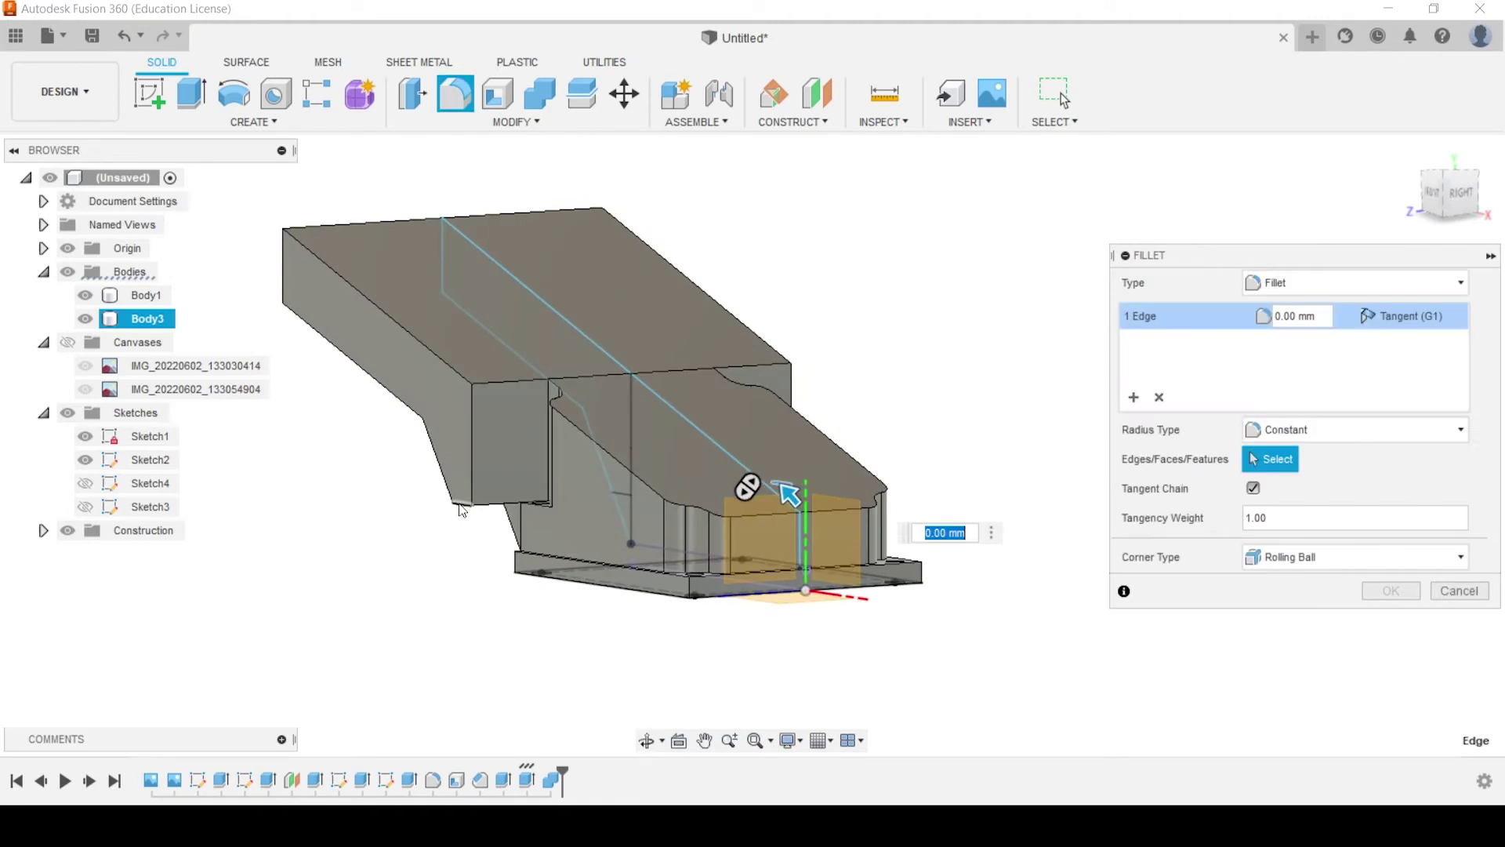
pyautogui.click(462, 504)
pyautogui.keyDown('shift'); pyautogui.moveTo(910, 464); pyautogui.dragTo(522, 496, button='middle'); pyautogui.keyUp('shift')
pyautogui.scroll(3, 463, 503)
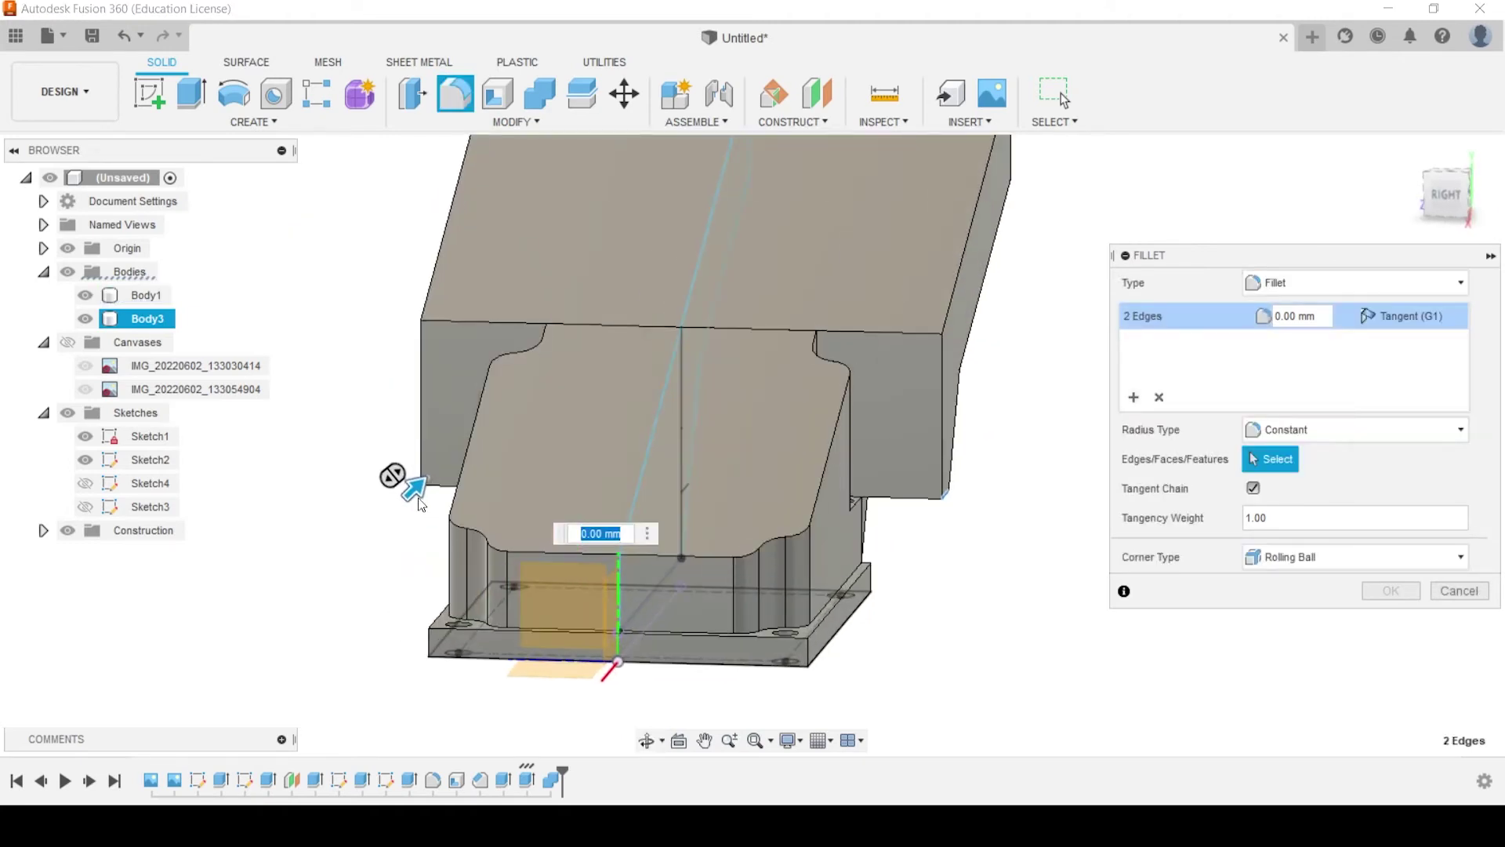
# Set the fillet radius on the two overhang edges to 17 mm and confirm it
pyautogui.moveTo(417, 489); pyautogui.dragTo(439, 475)
pyautogui.keyDown('shift'); pyautogui.moveTo(423, 491); pyautogui.dragTo(449, 483, button='middle'); pyautogui.keyUp('shift')
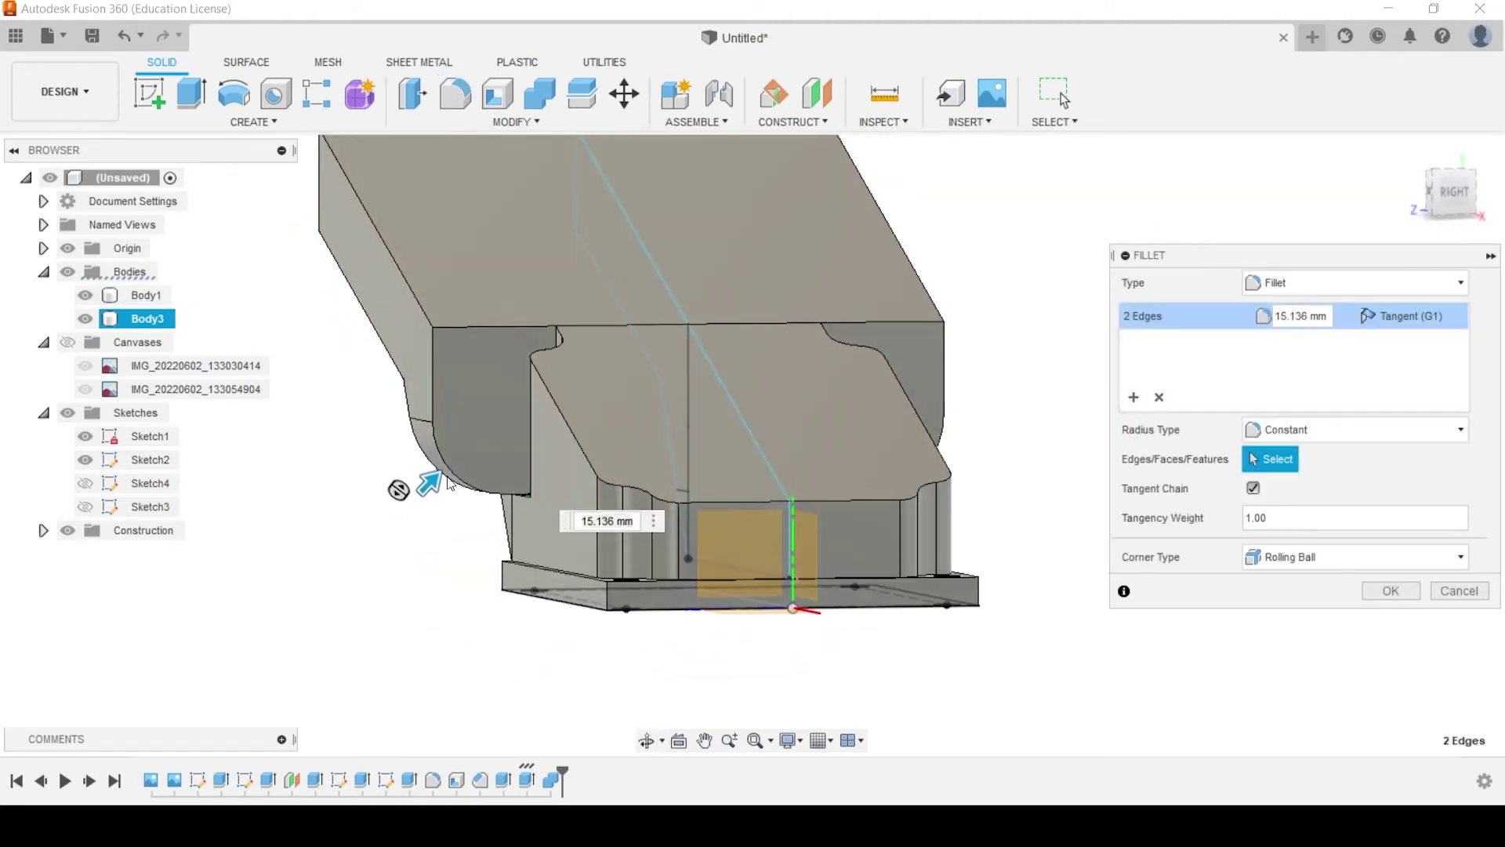
pyautogui.moveTo(431, 486); pyautogui.dragTo(448, 479)
pyautogui.moveTo(448, 479)
pyautogui.keyDown('shift'); pyautogui.mouseDown(button='middle')
pyautogui.moveTo(383, 483)
pyautogui.moveTo(413, 458)
pyautogui.moveTo(429, 468)
pyautogui.mouseUp(button='middle'); pyautogui.keyUp('shift')
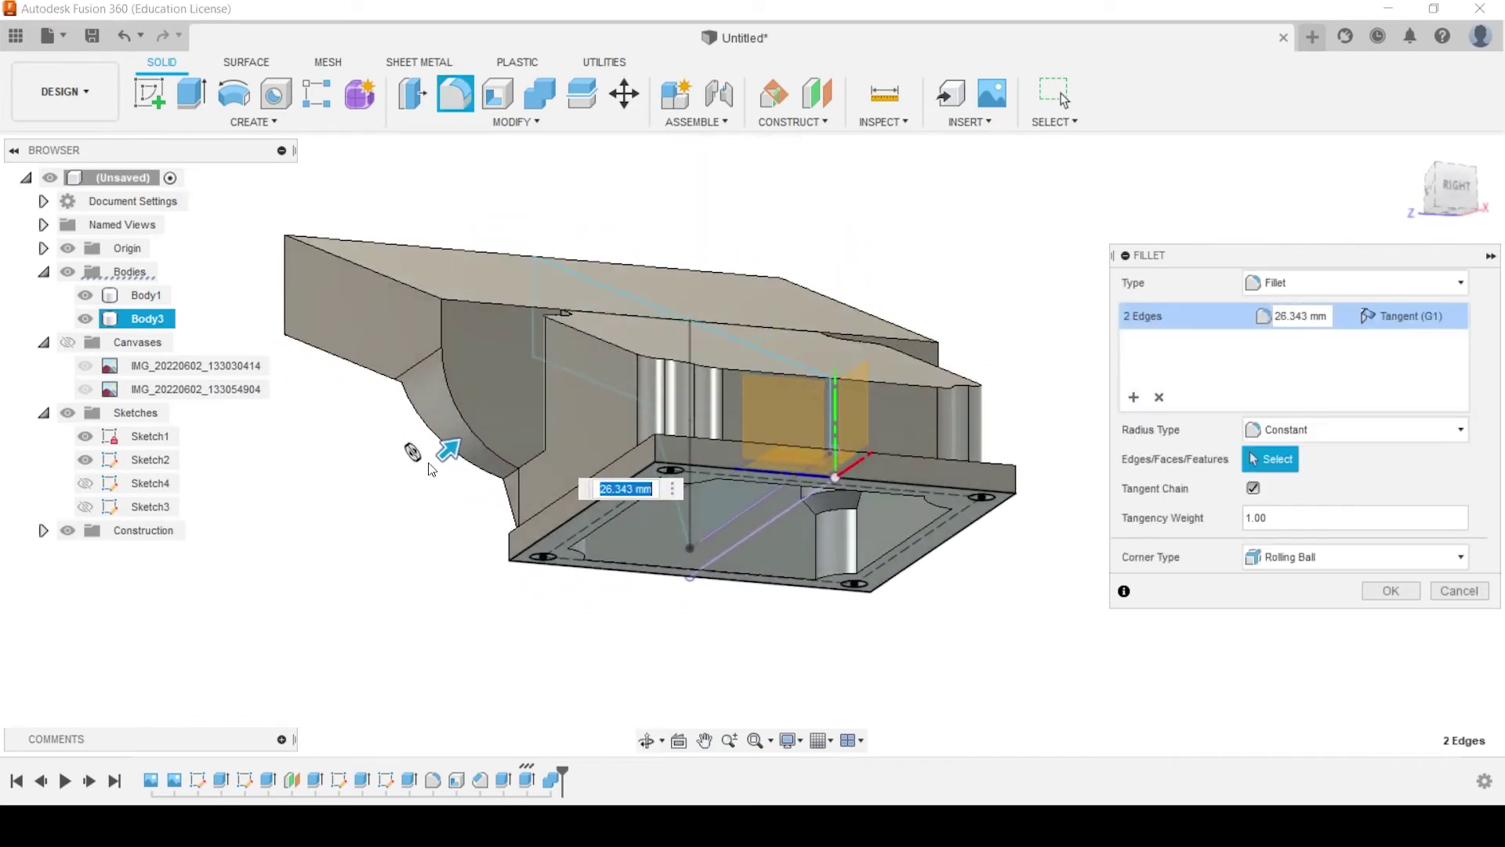
pyautogui.moveTo(445, 453); pyautogui.dragTo(433, 464)
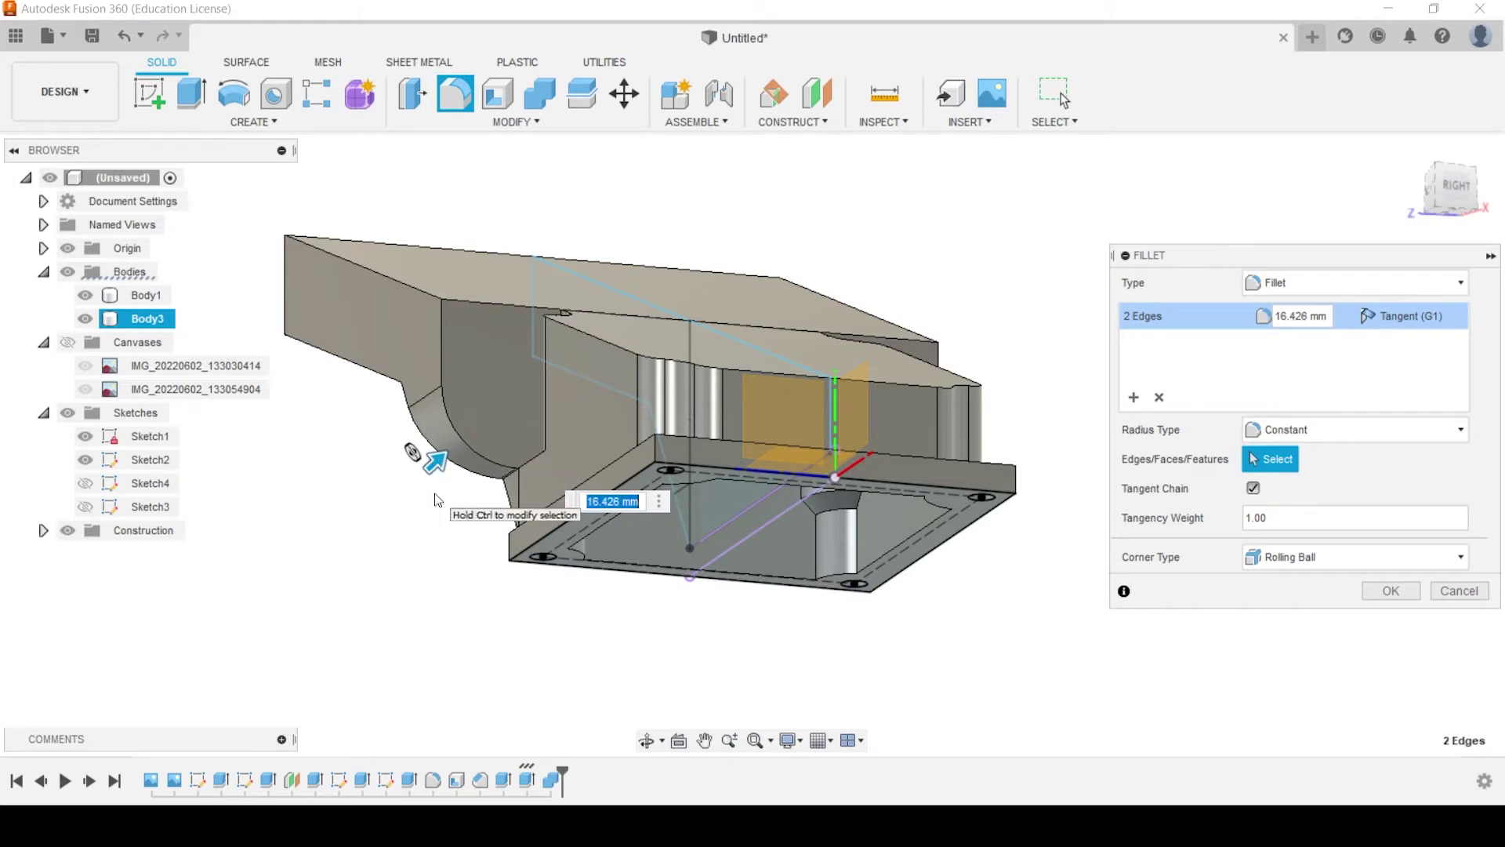
pyautogui.scroll(3, 604, 500)
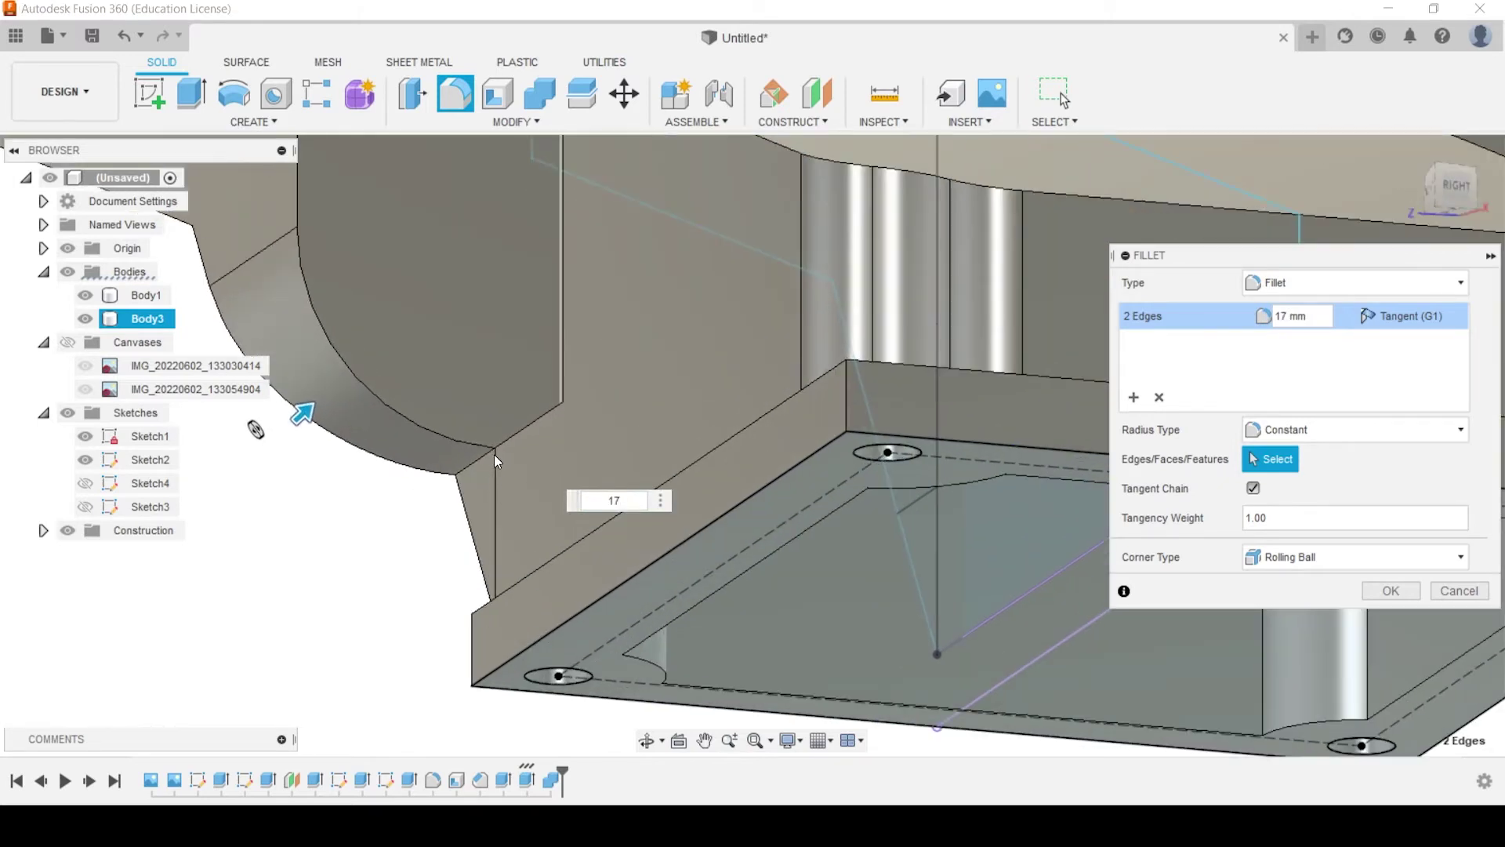
pyautogui.scroll(-2, 580, 499)
pyautogui.keyDown('shift'); pyautogui.moveTo(577, 499); pyautogui.dragTo(342, 517, button='middle'); pyautogui.keyUp('shift')
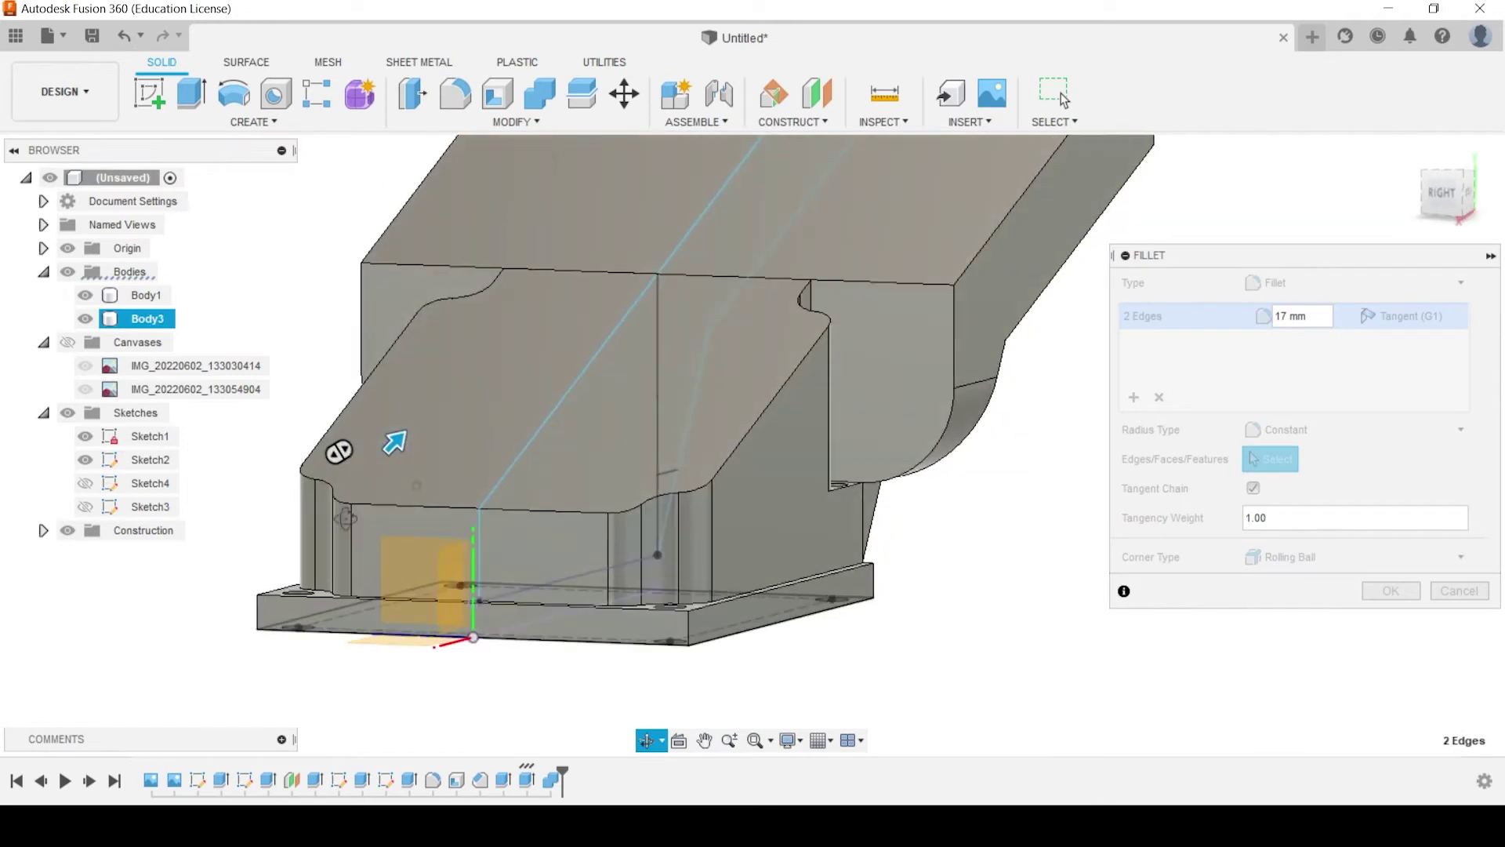
pyautogui.scroll(-4, 880, 420)
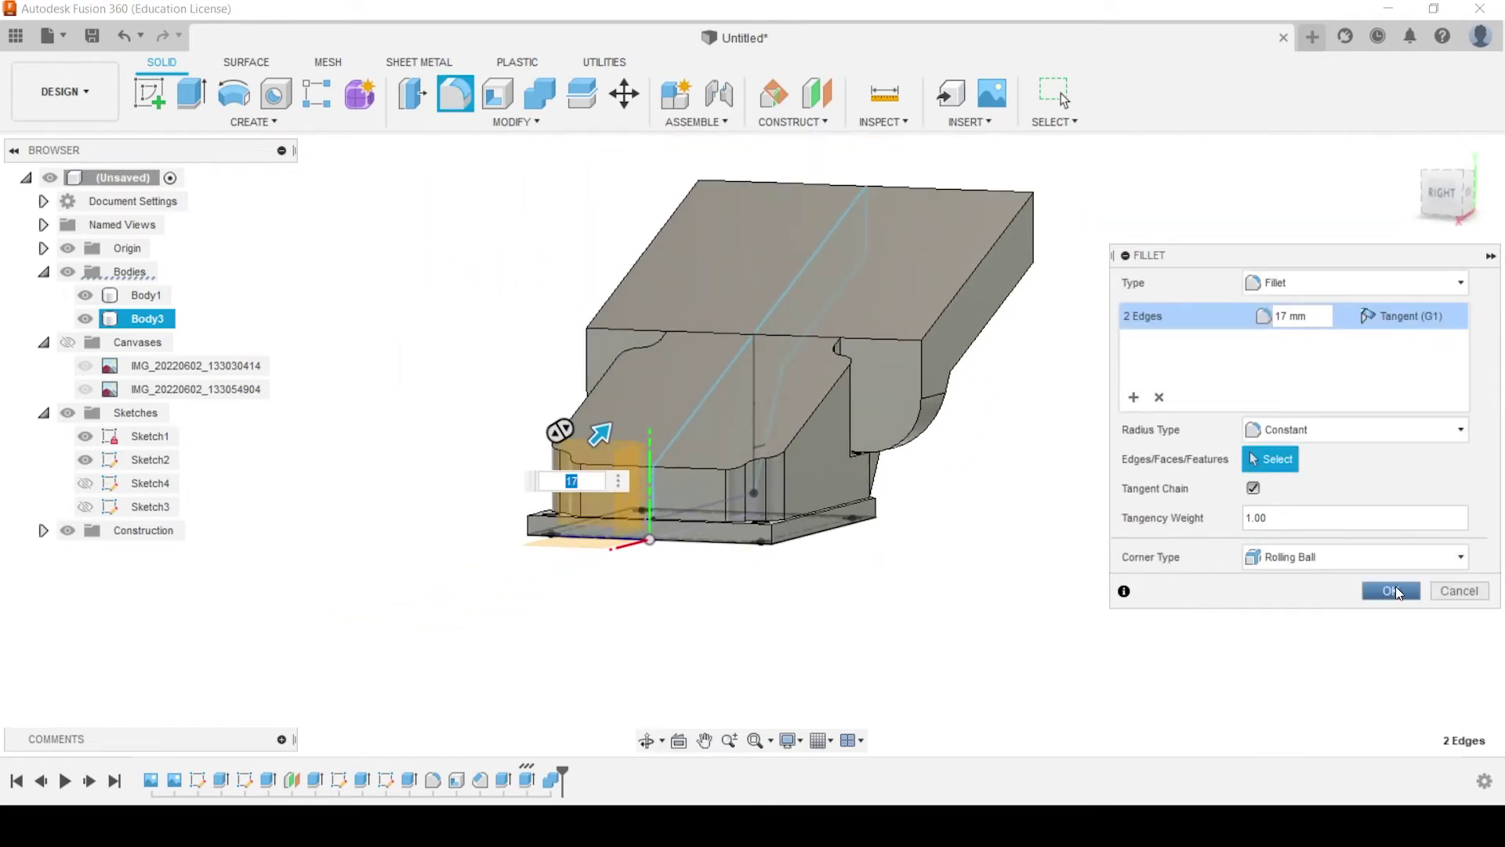
pyautogui.click(1395, 588)
pyautogui.moveTo(978, 536)
pyautogui.keyDown('shift'); pyautogui.mouseDown(button='middle')
pyautogui.moveTo(1036, 527)
pyautogui.moveTo(985, 530)
pyautogui.mouseUp(button='middle'); pyautogui.keyUp('shift')
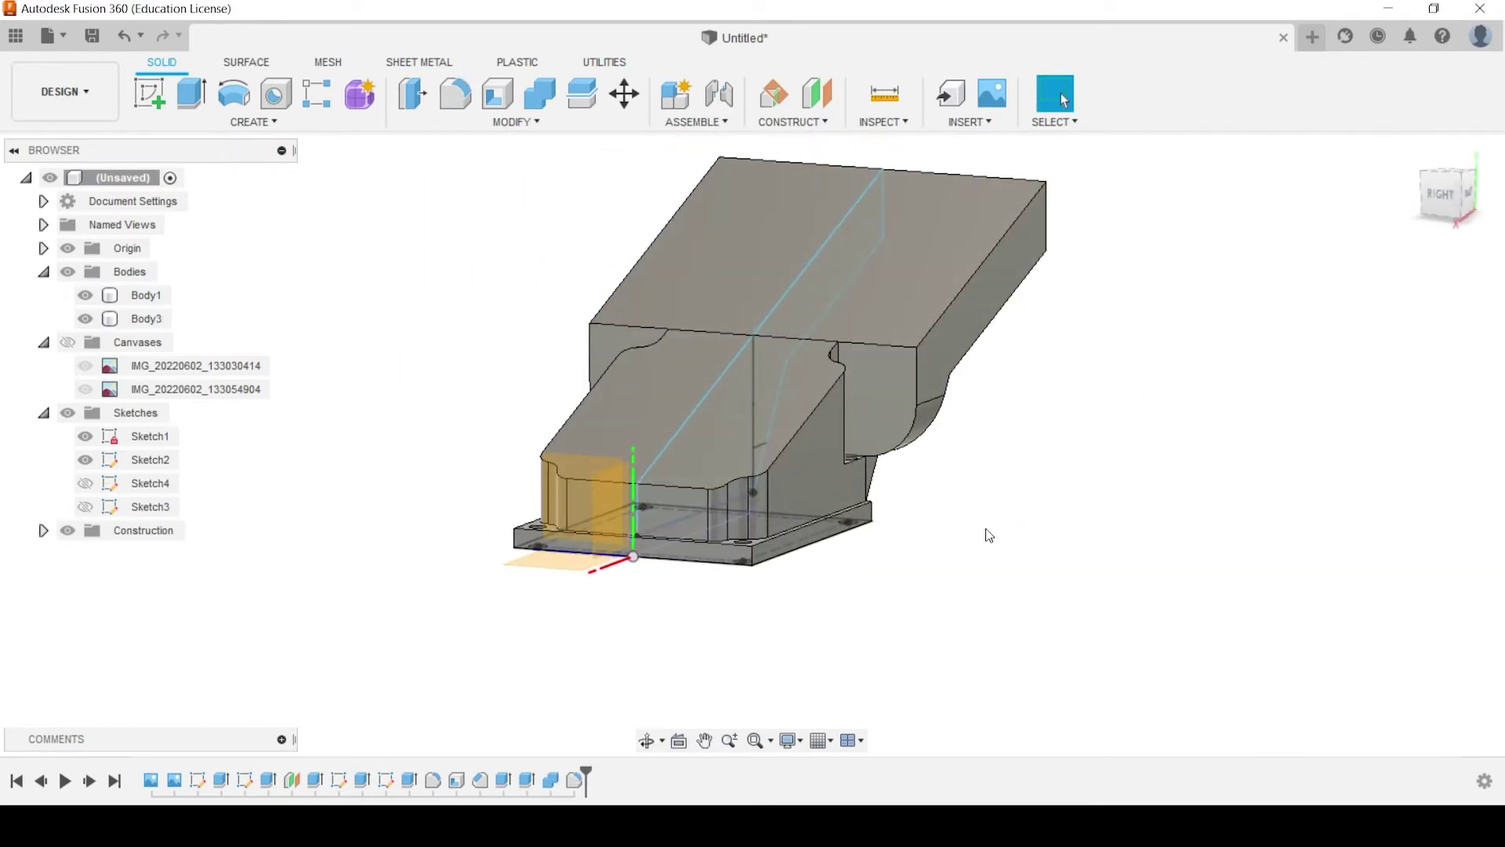
# Show the reference image canvases again
pyautogui.click(68, 342)
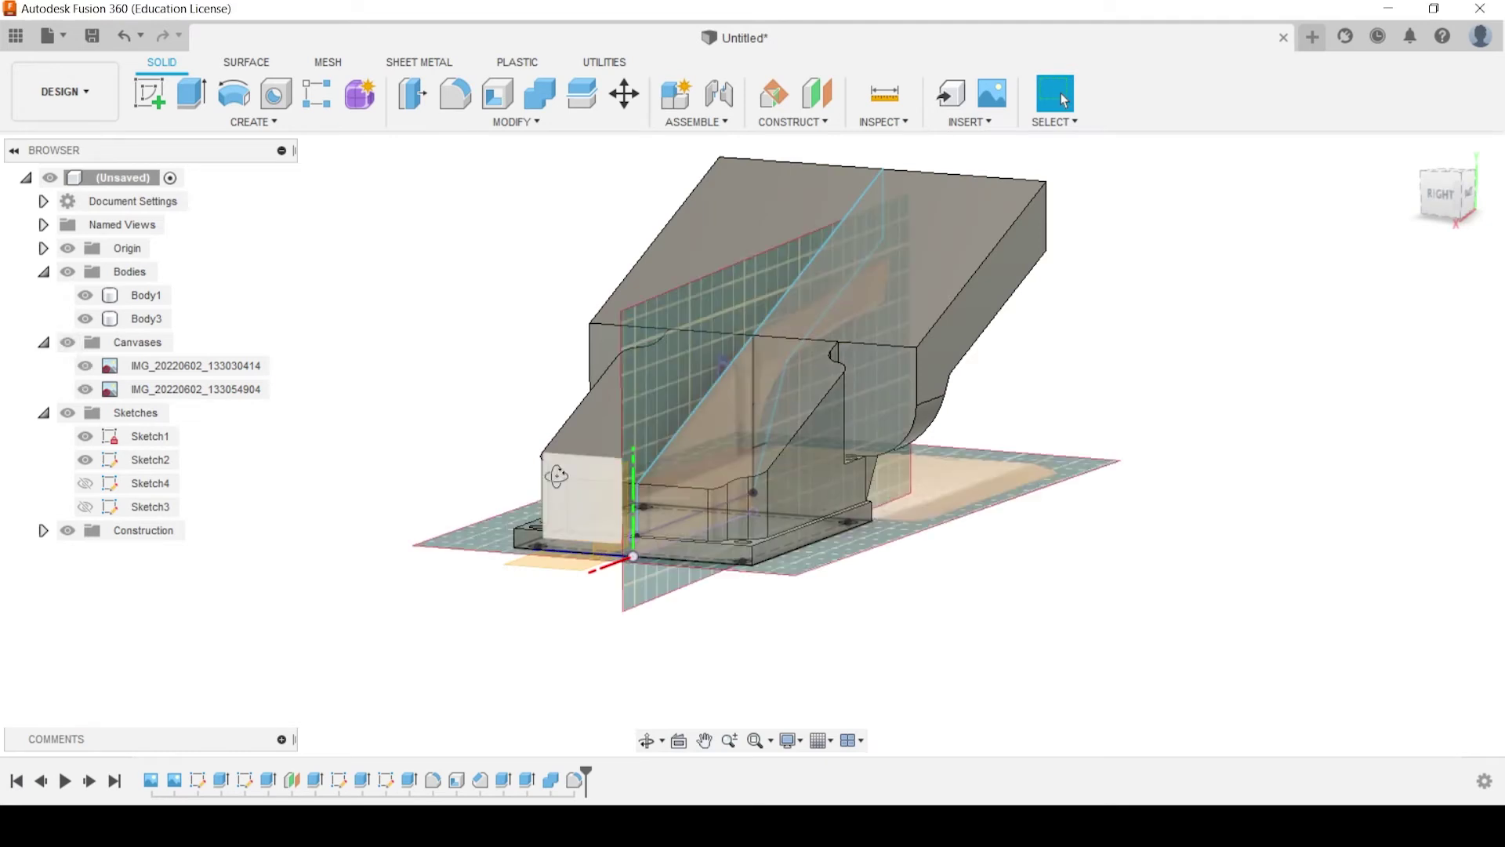
pyautogui.keyDown('shift'); pyautogui.moveTo(587, 486); pyautogui.dragTo(825, 521, button='middle'); pyautogui.keyUp('shift')
pyautogui.keyDown('shift'); pyautogui.moveTo(708, 623); pyautogui.dragTo(740, 541, button='middle'); pyautogui.keyUp('shift')
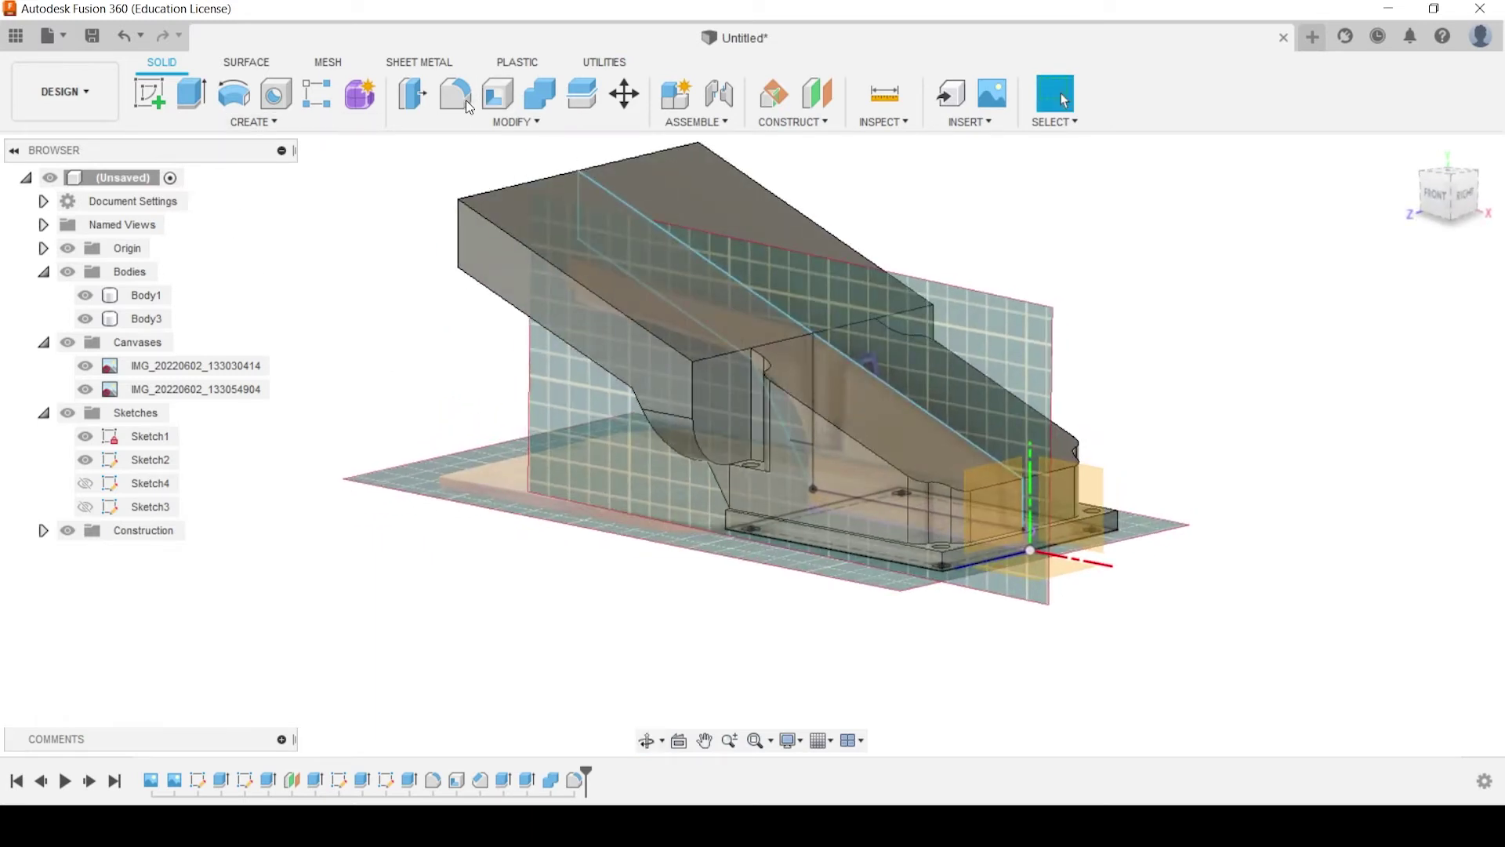
# Chamfer the two long top edges of the sloped upper part at 12.818 mm
pyautogui.click(489, 122)
pyautogui.click(439, 190)
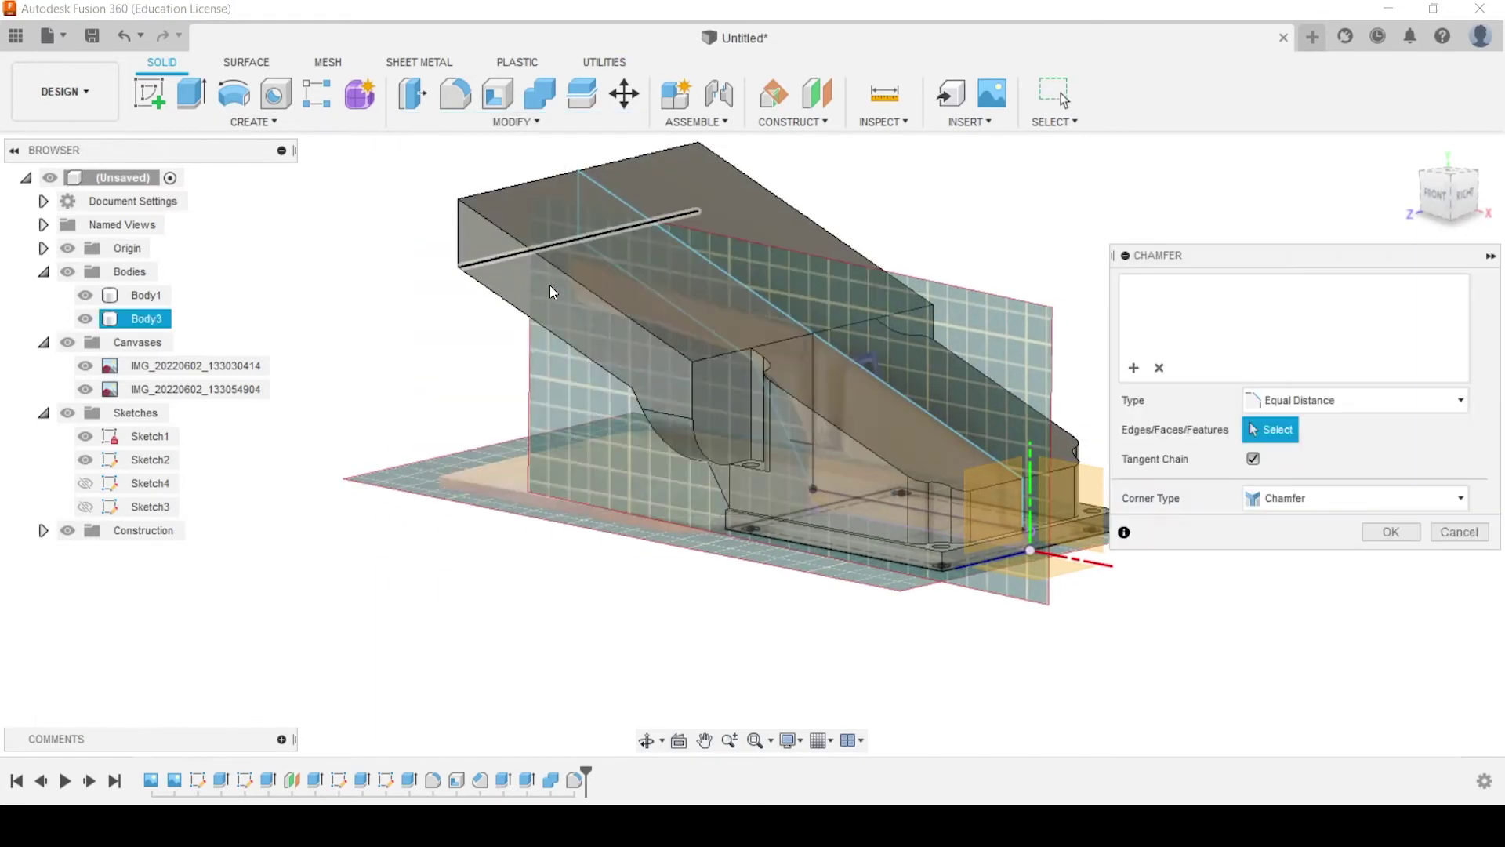
pyautogui.click(577, 282)
pyautogui.click(848, 247)
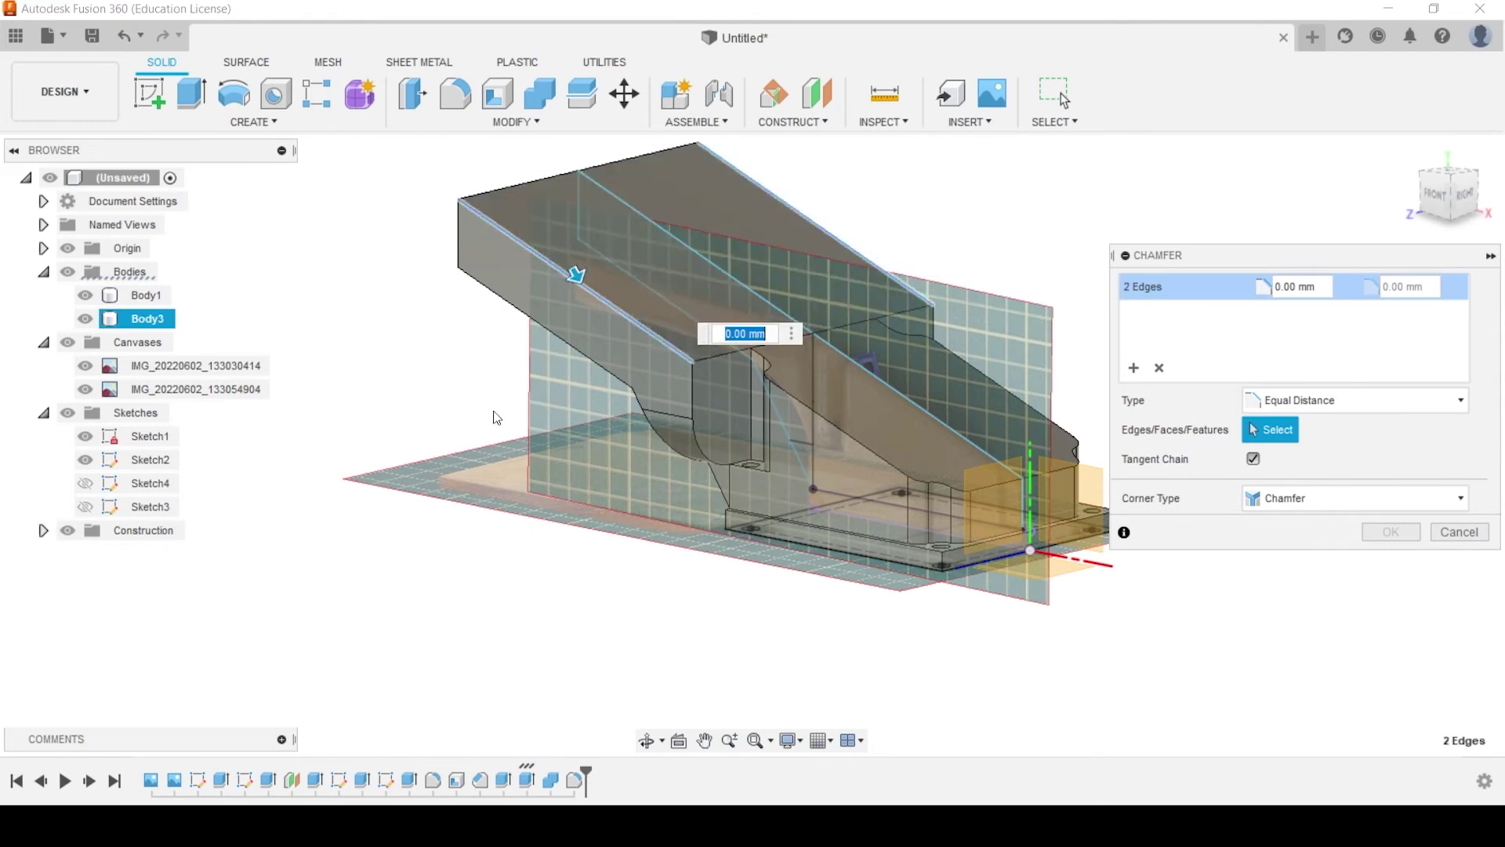
pyautogui.keyDown('shift'); pyautogui.moveTo(496, 417); pyautogui.dragTo(369, 377, button='middle'); pyautogui.keyUp('shift')
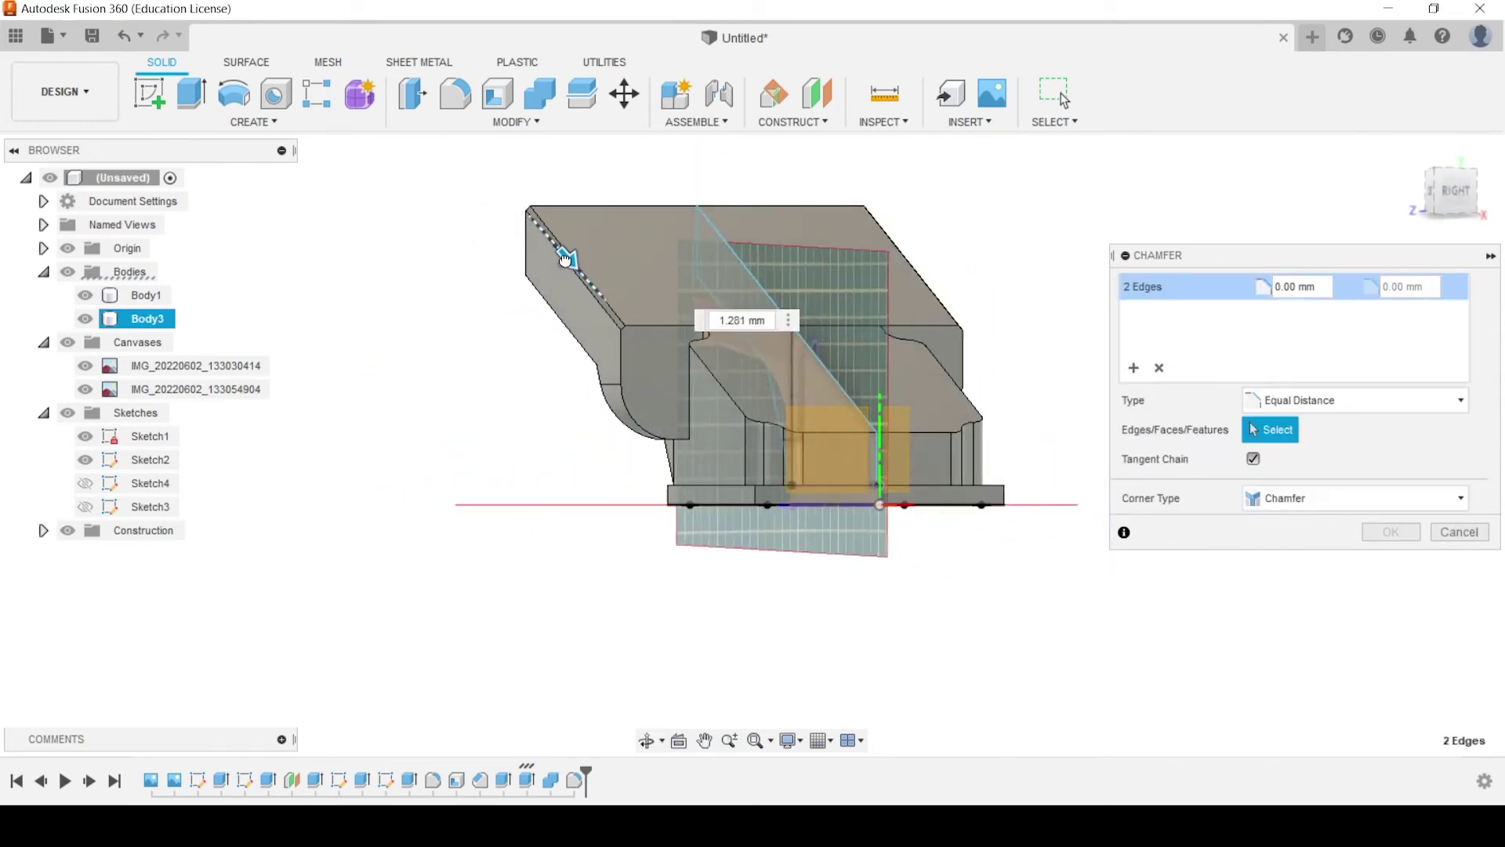
pyautogui.moveTo(564, 259)
pyautogui.mouseDown()
pyautogui.moveTo(602, 279)
pyautogui.moveTo(589, 271)
pyautogui.mouseUp()
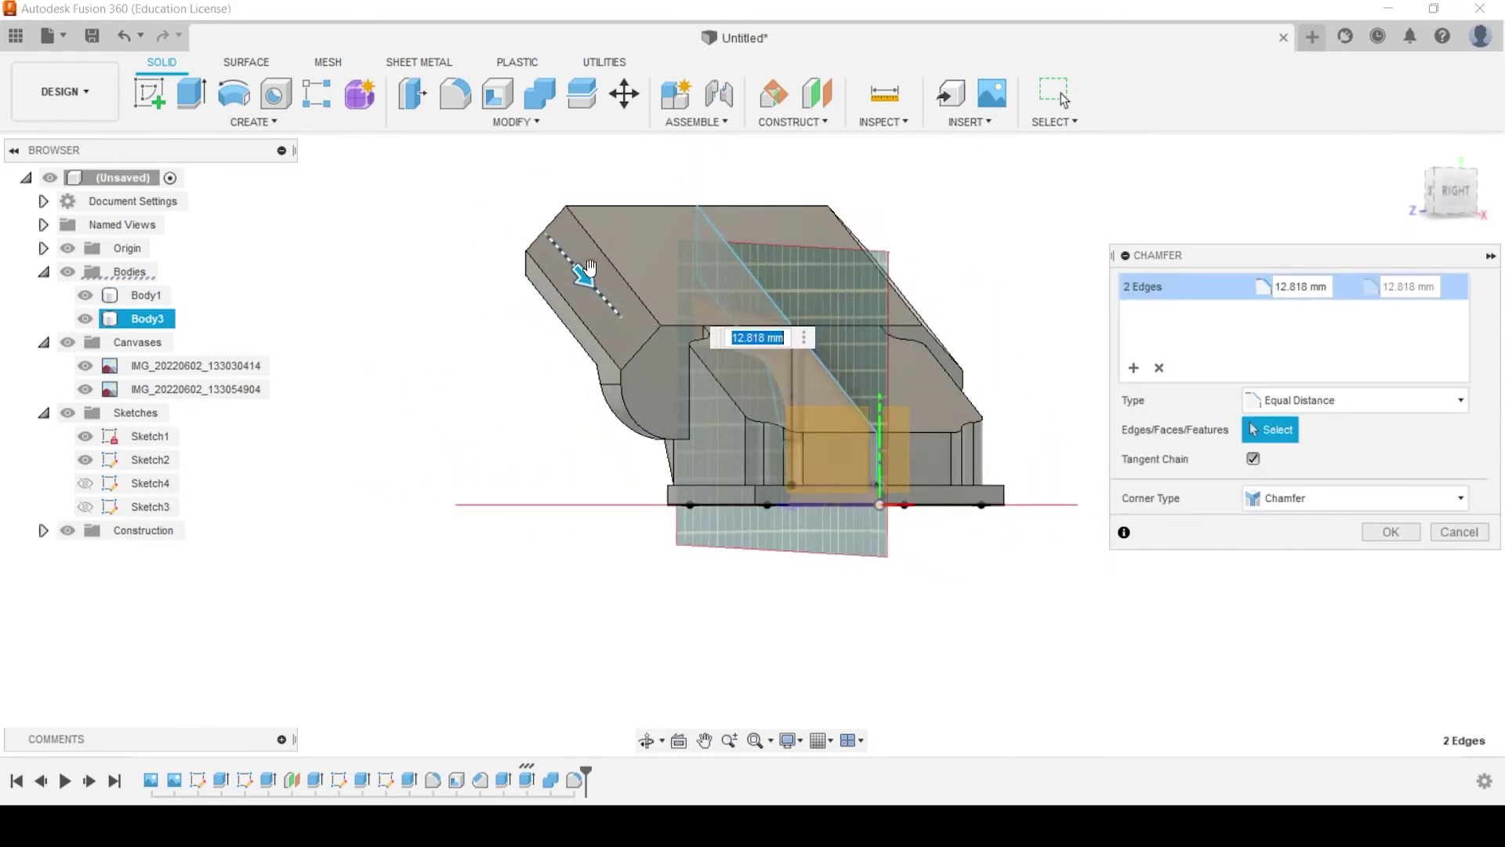
pyautogui.keyDown('shift'); pyautogui.moveTo(589, 269); pyautogui.dragTo(857, 431, button='middle'); pyautogui.keyUp('shift')
pyautogui.click(1368, 535)
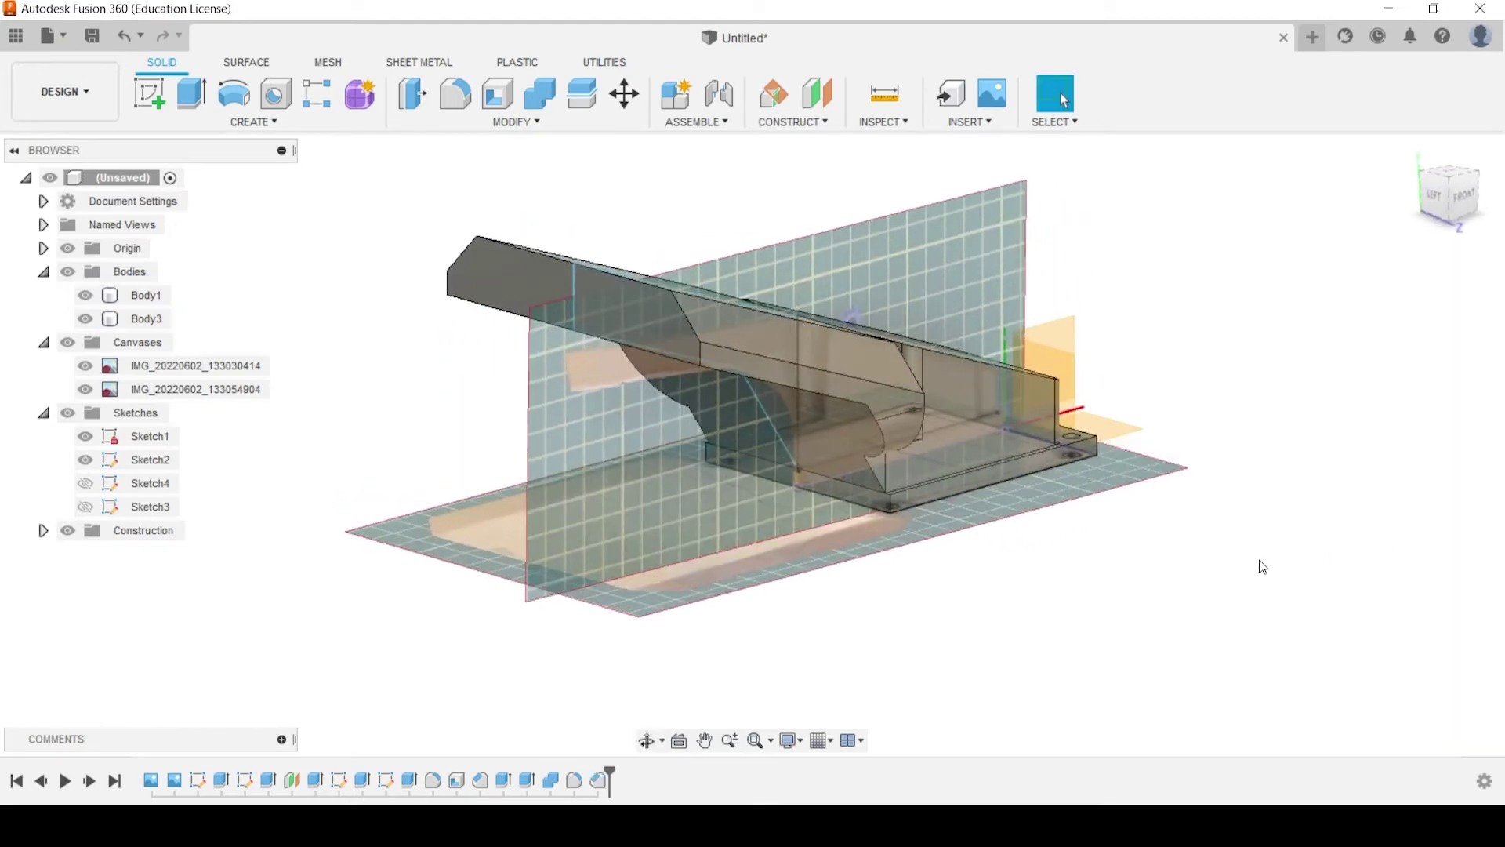
# Fillet the two curved edge chains where the sloped part meets the base at 4.771 mm
pyautogui.keyDown('shift'); pyautogui.moveTo(1260, 565); pyautogui.dragTo(697, 681, button='middle'); pyautogui.keyUp('shift')
pyautogui.keyDown('shift'); pyautogui.moveTo(627, 553); pyautogui.dragTo(657, 476, button='middle'); pyautogui.keyUp('shift')
pyautogui.keyDown('shift'); pyautogui.moveTo(533, 416); pyautogui.dragTo(487, 375, button='middle'); pyautogui.keyUp('shift')
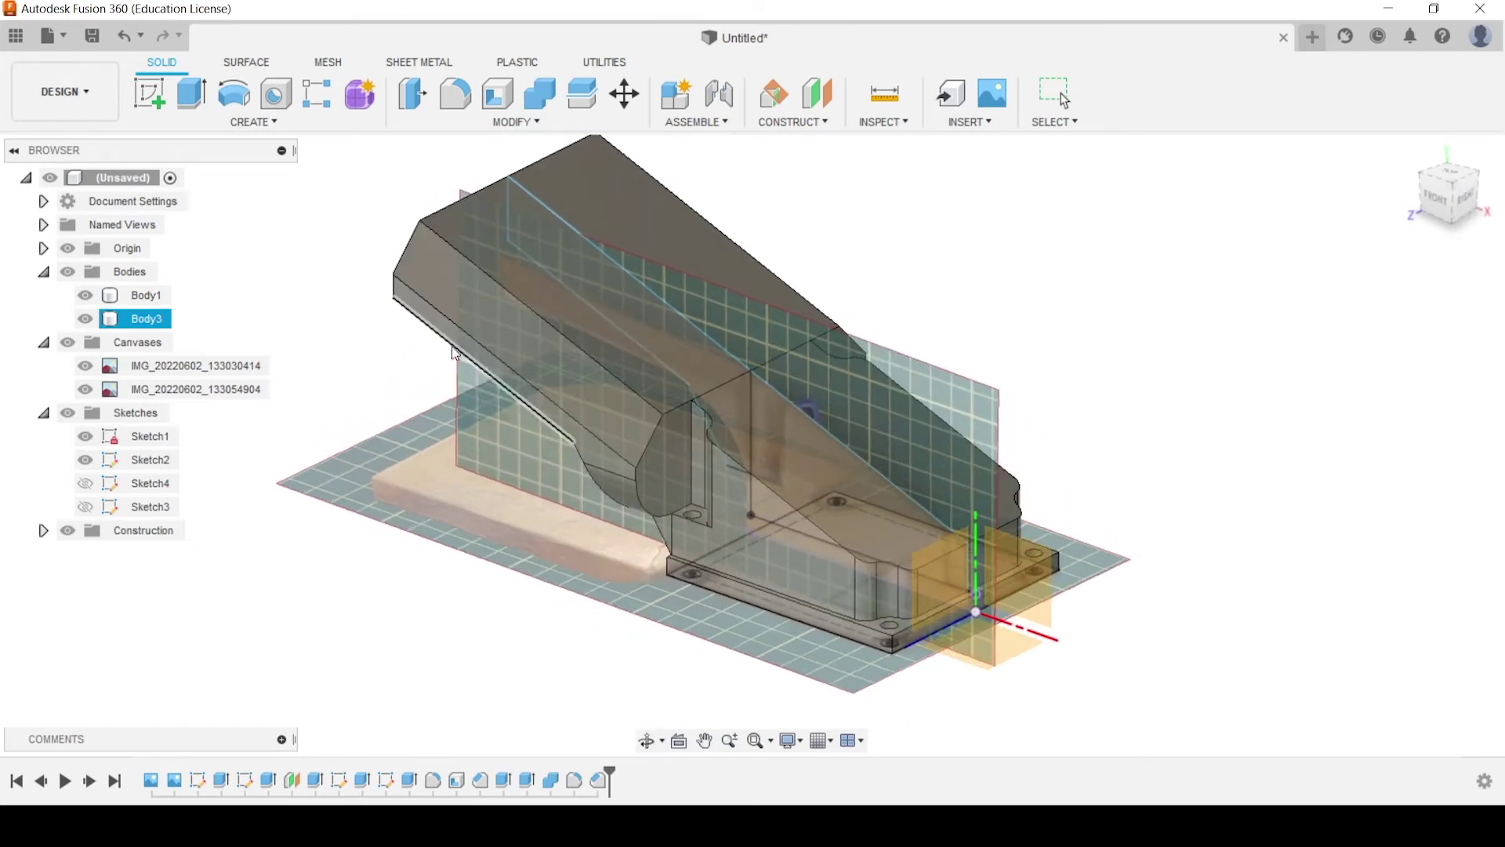
pyautogui.click(454, 95)
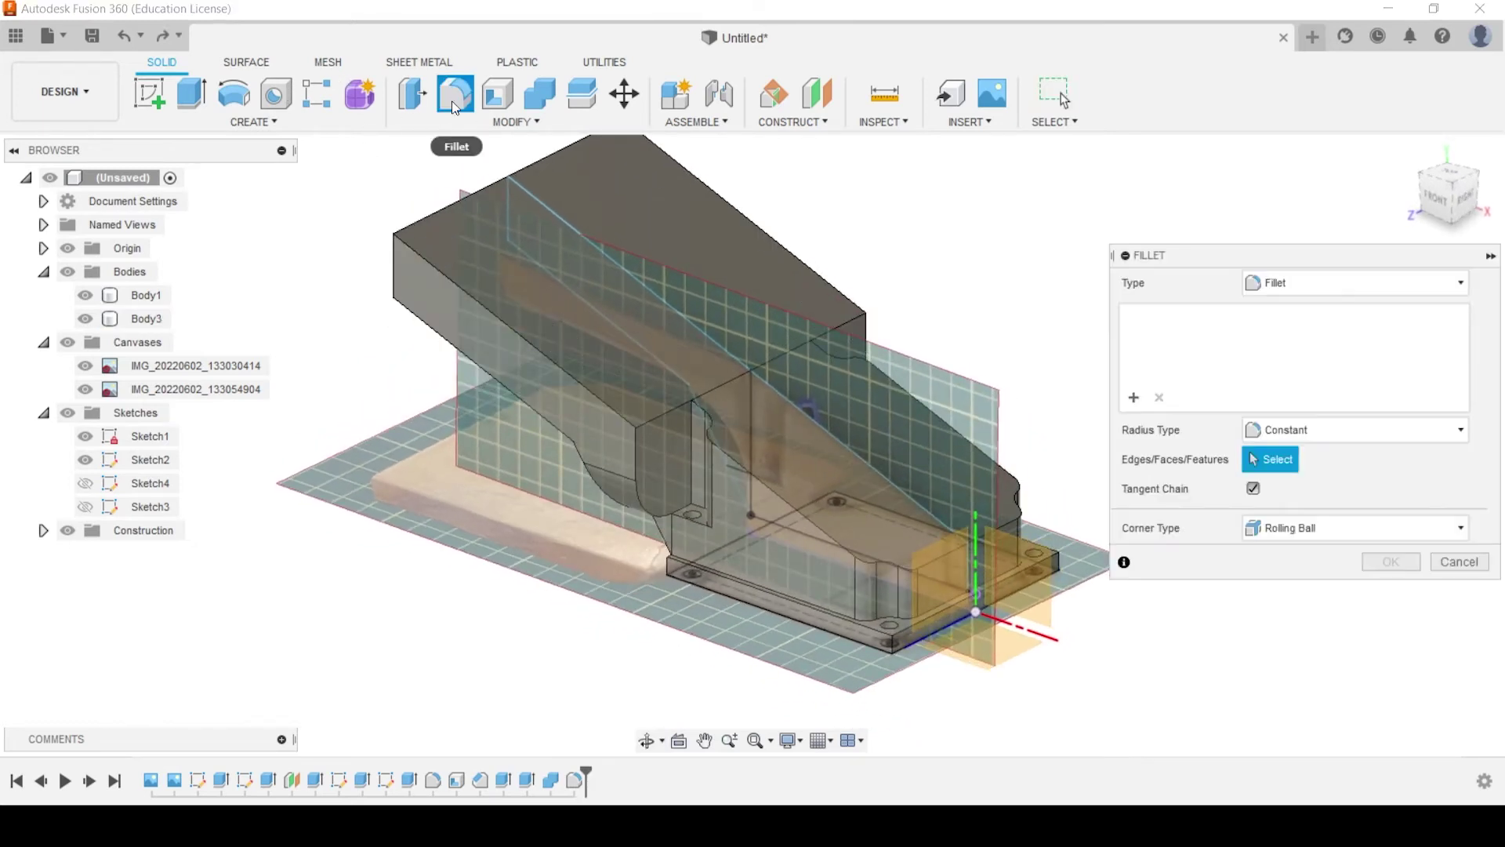
pyautogui.click(648, 509)
pyautogui.click(862, 336)
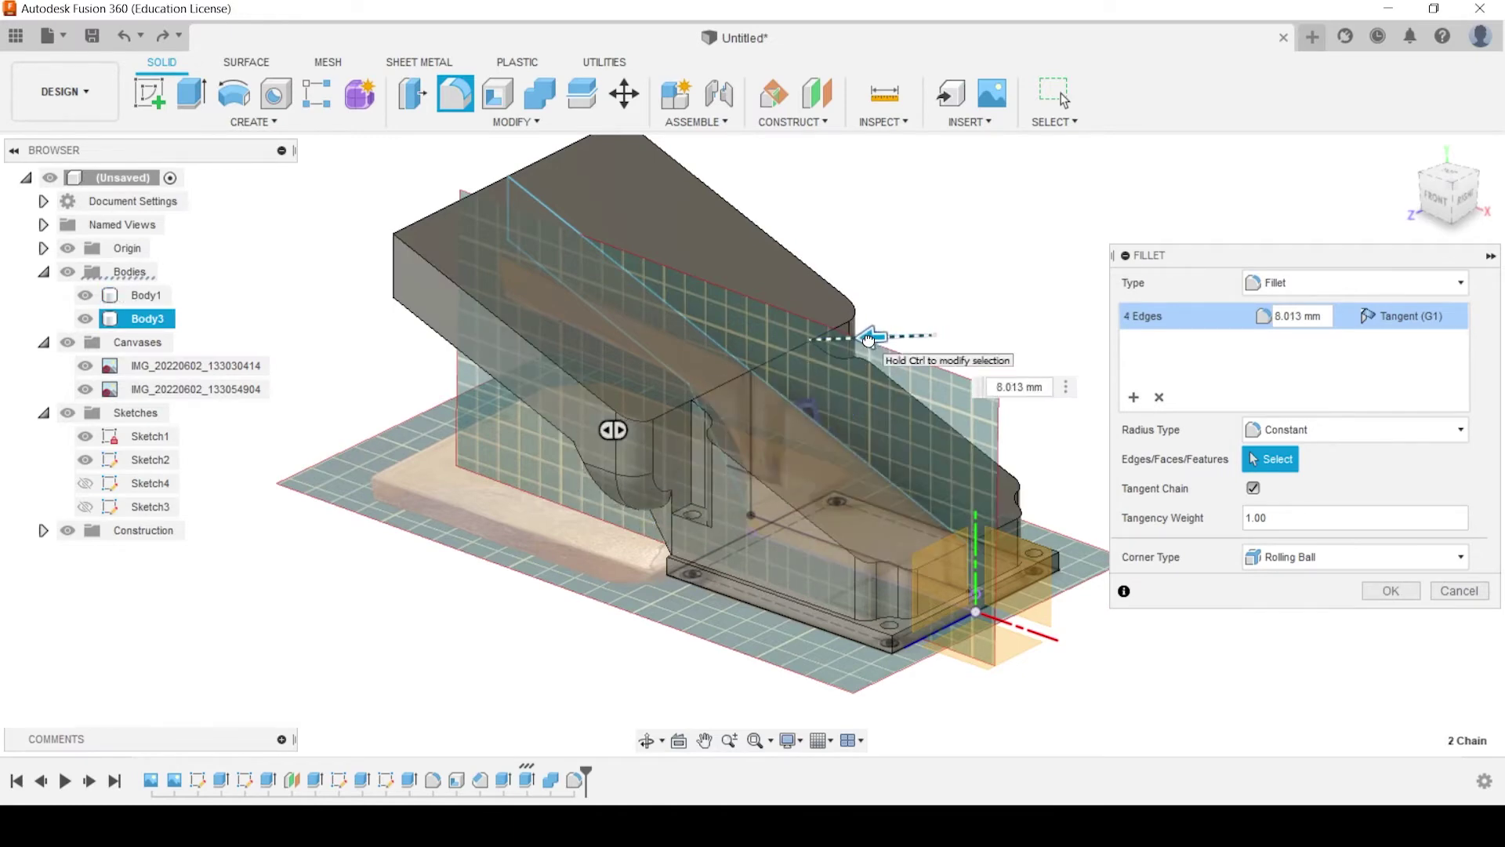
pyautogui.keyDown('shift'); pyautogui.moveTo(663, 468); pyautogui.dragTo(625, 480, button='middle'); pyautogui.keyUp('shift')
pyautogui.keyDown('shift'); pyautogui.moveTo(567, 427); pyautogui.dragTo(616, 465, button='middle'); pyautogui.keyUp('shift')
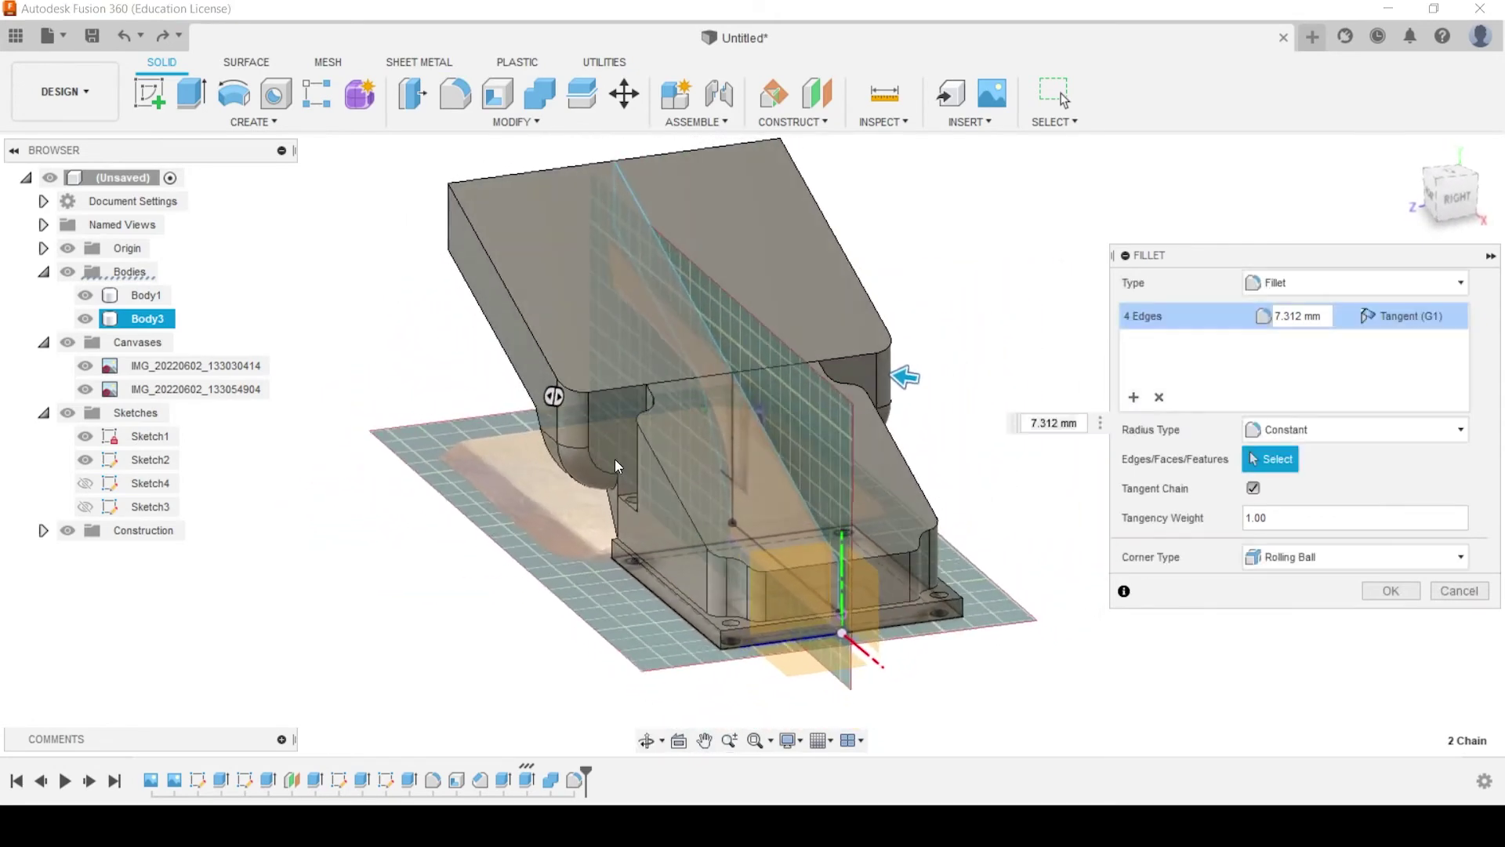
pyautogui.moveTo(910, 375); pyautogui.dragTo(921, 378)
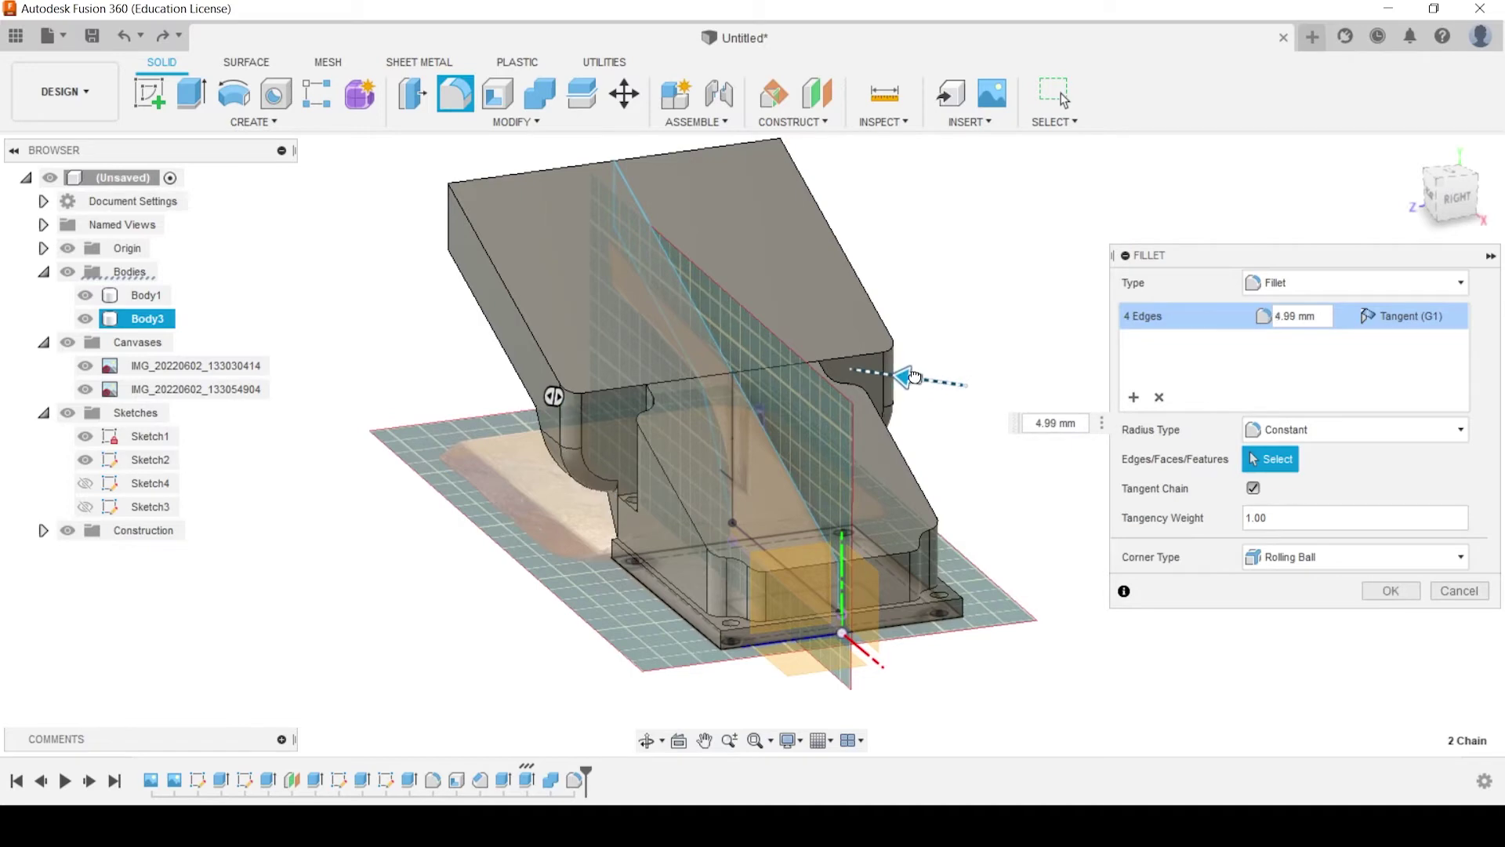
pyautogui.keyDown('shift'); pyautogui.moveTo(709, 471); pyautogui.dragTo(1049, 515, button='middle'); pyautogui.keyUp('shift')
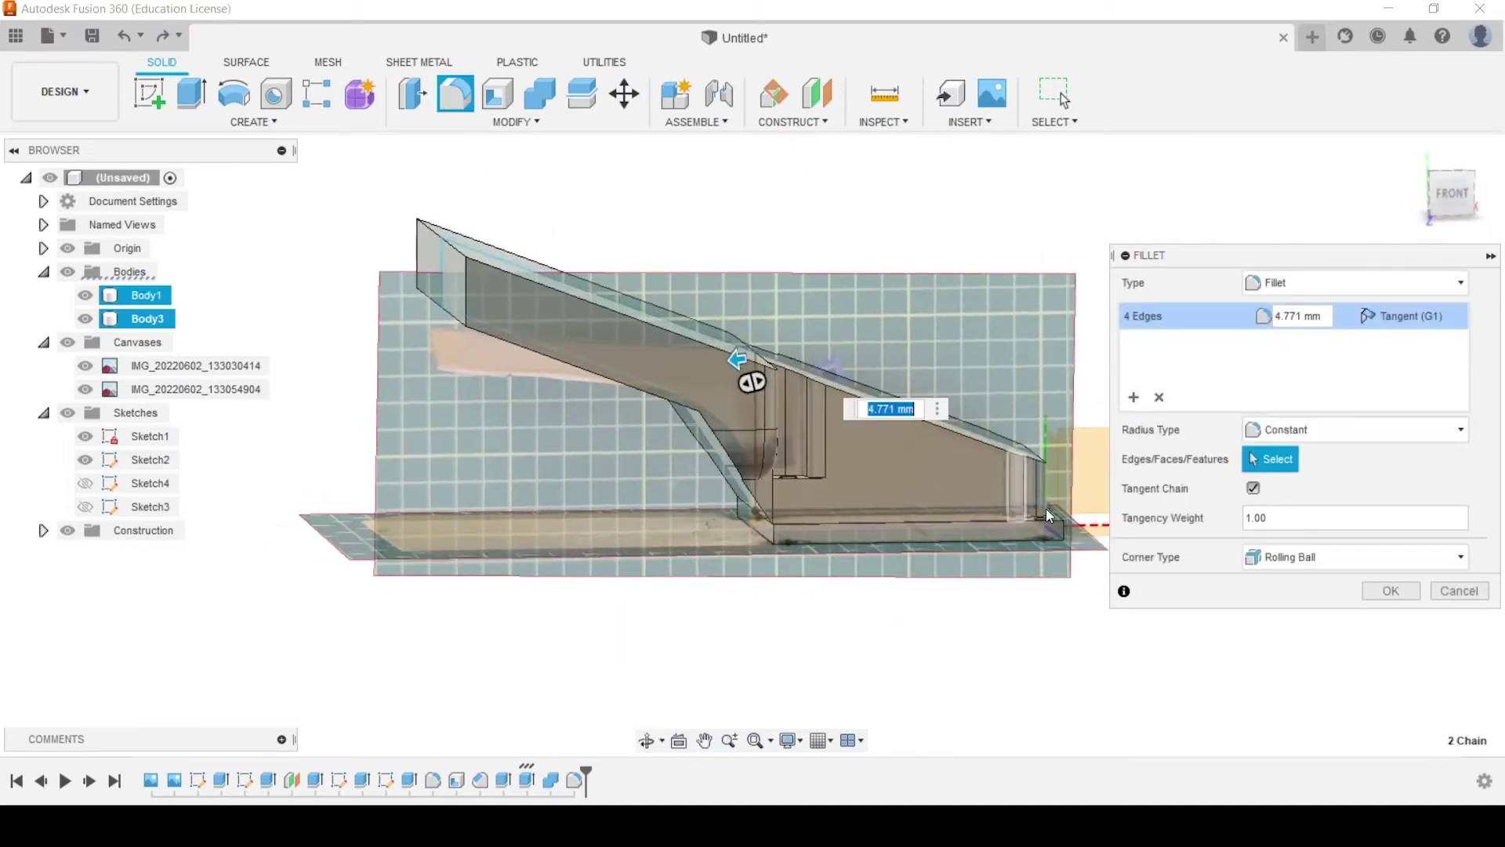
pyautogui.click(1388, 593)
pyautogui.keyDown('shift'); pyautogui.moveTo(588, 502); pyautogui.dragTo(649, 520, button='middle'); pyautogui.keyUp('shift')
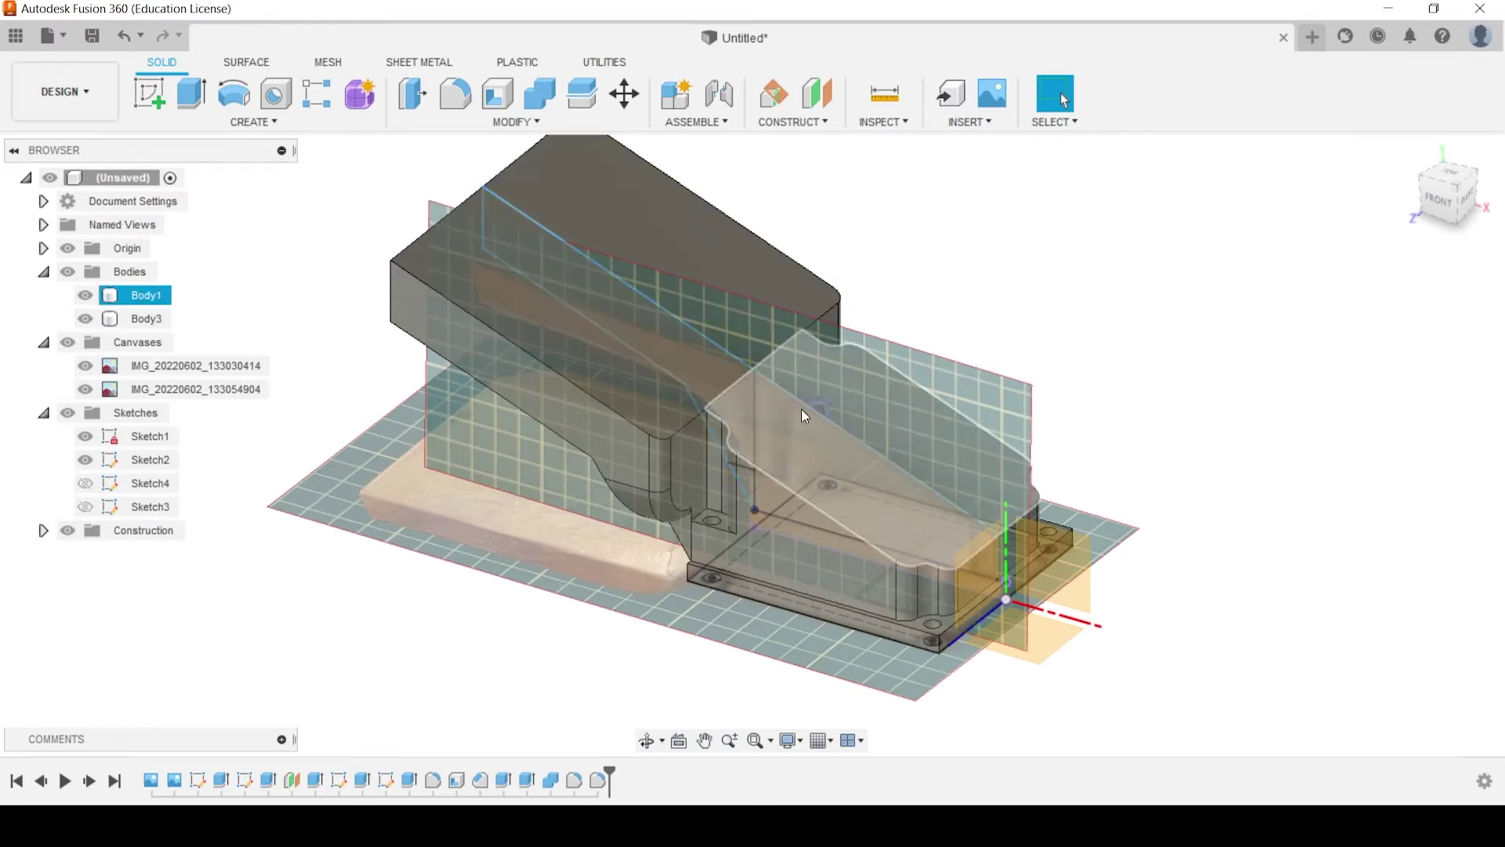
pyautogui.keyDown('shift'); pyautogui.moveTo(803, 409); pyautogui.dragTo(847, 361, button='middle'); pyautogui.keyUp('shift')
pyautogui.scroll(1, 729, 402)
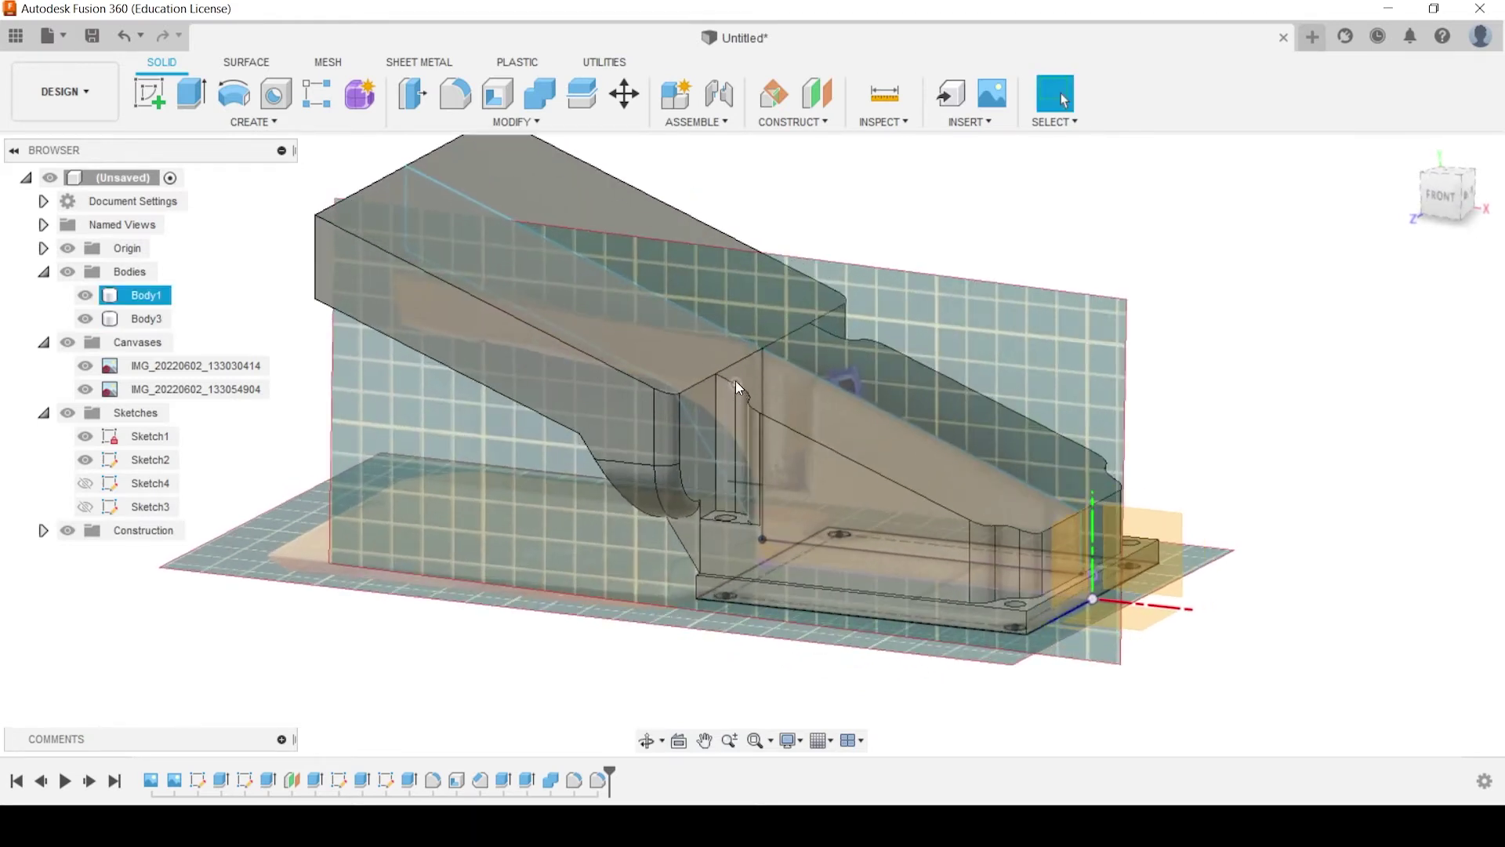
pyautogui.keyDown('shift'); pyautogui.moveTo(622, 458); pyautogui.dragTo(495, 434, button='middle'); pyautogui.keyUp('shift')
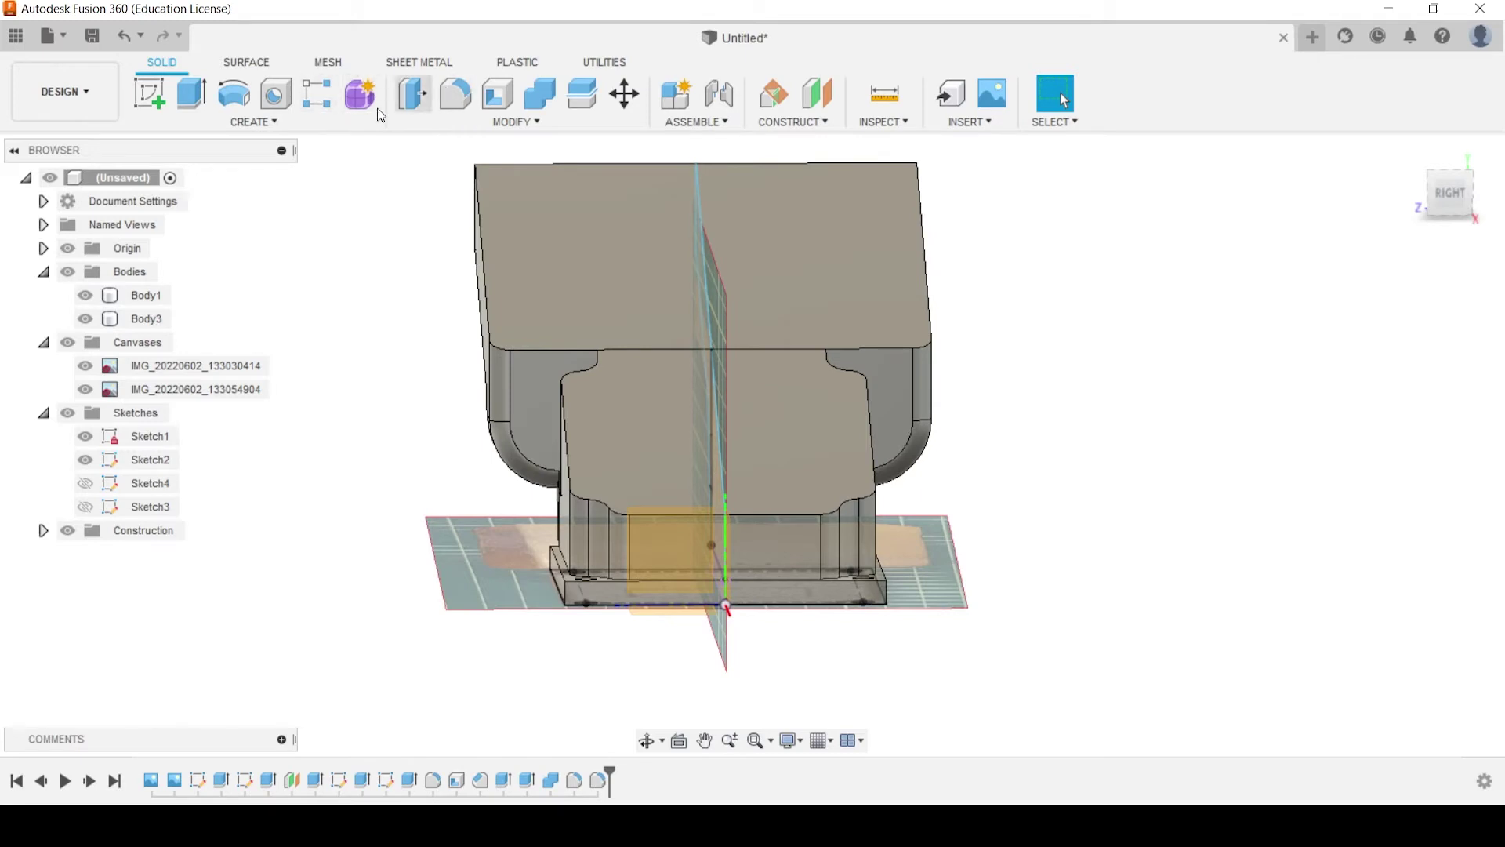
pyautogui.click(508, 127)
pyautogui.click(447, 209)
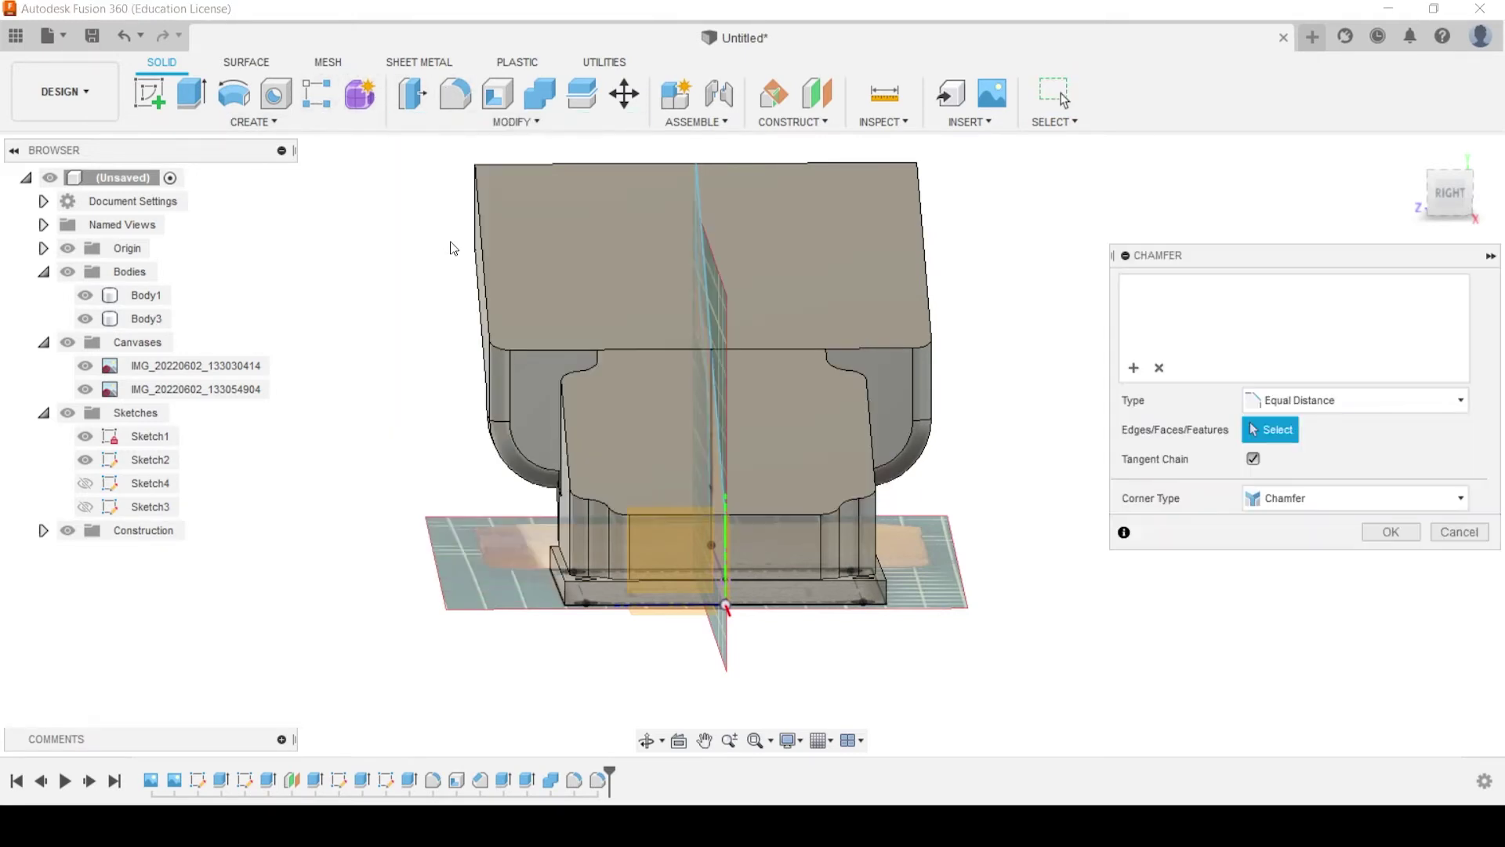
pyautogui.click(483, 276)
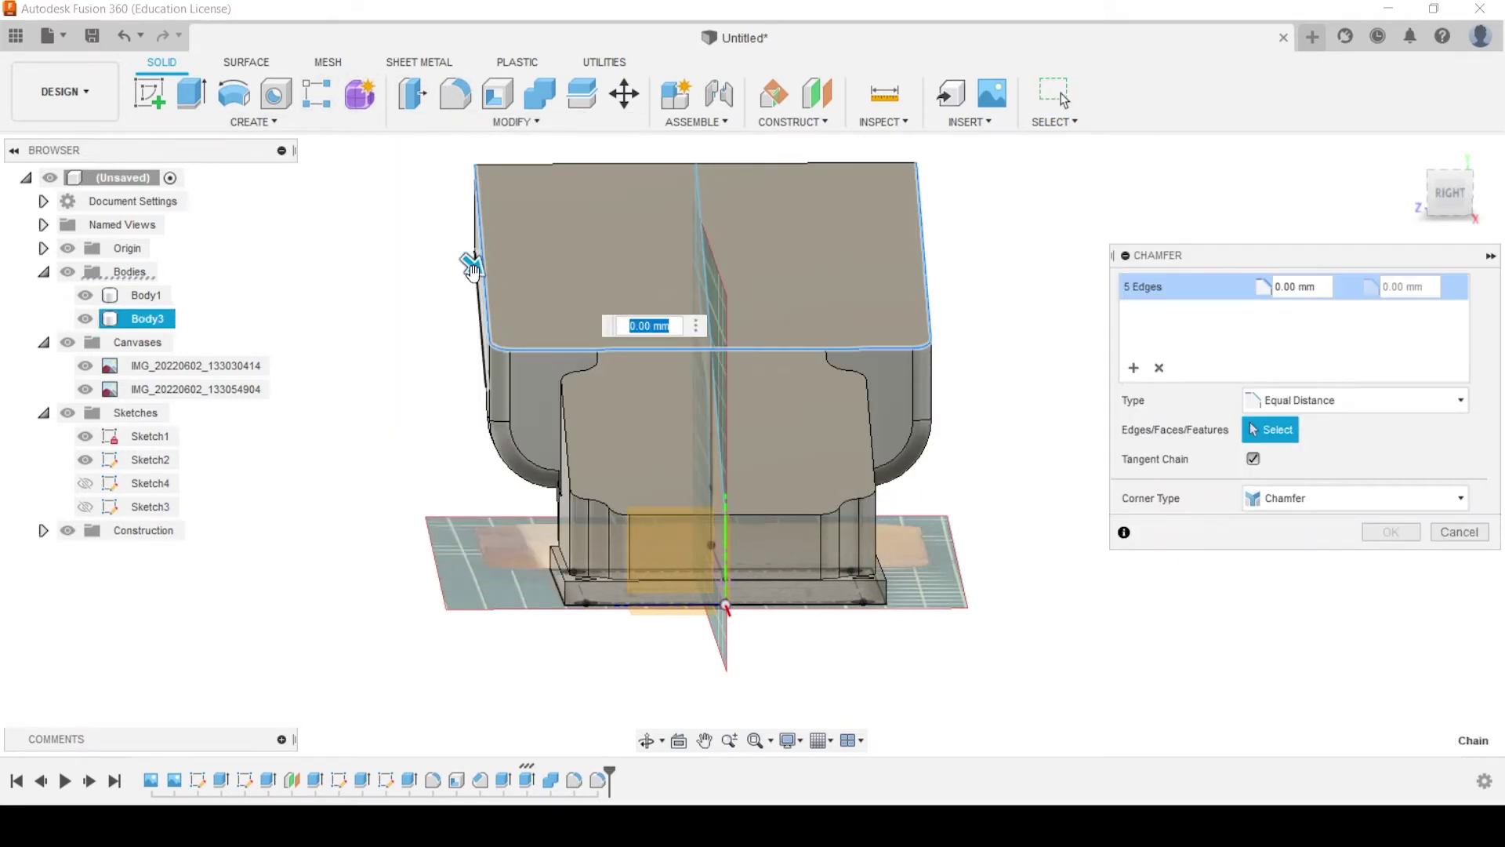
pyautogui.moveTo(479, 268)
pyautogui.mouseDown()
pyautogui.moveTo(491, 272)
pyautogui.moveTo(479, 272)
pyautogui.mouseUp()
pyautogui.press('Return')
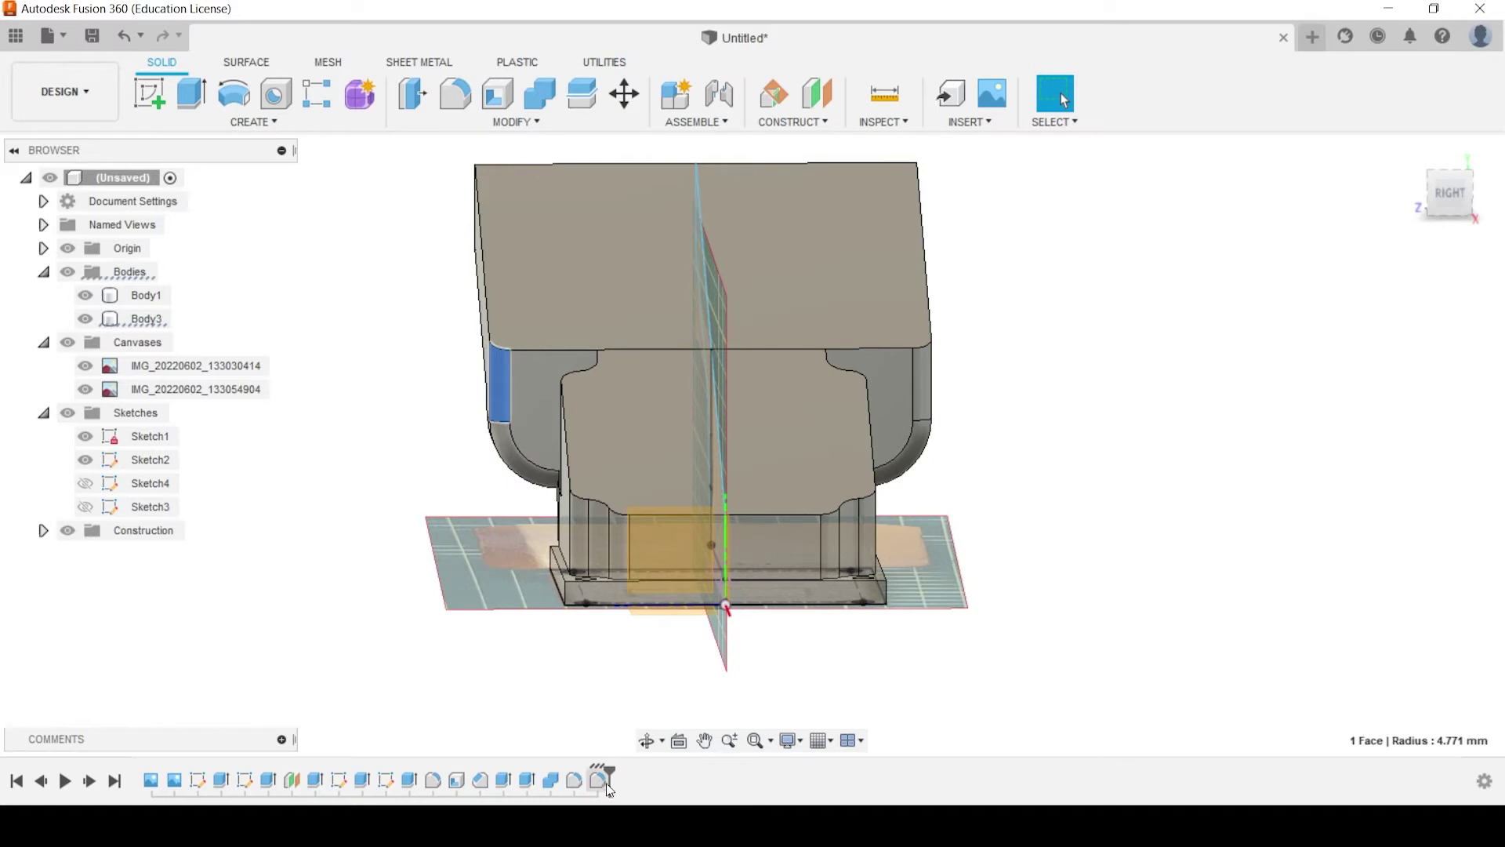
pyautogui.hotkey('ctrl', 'z')
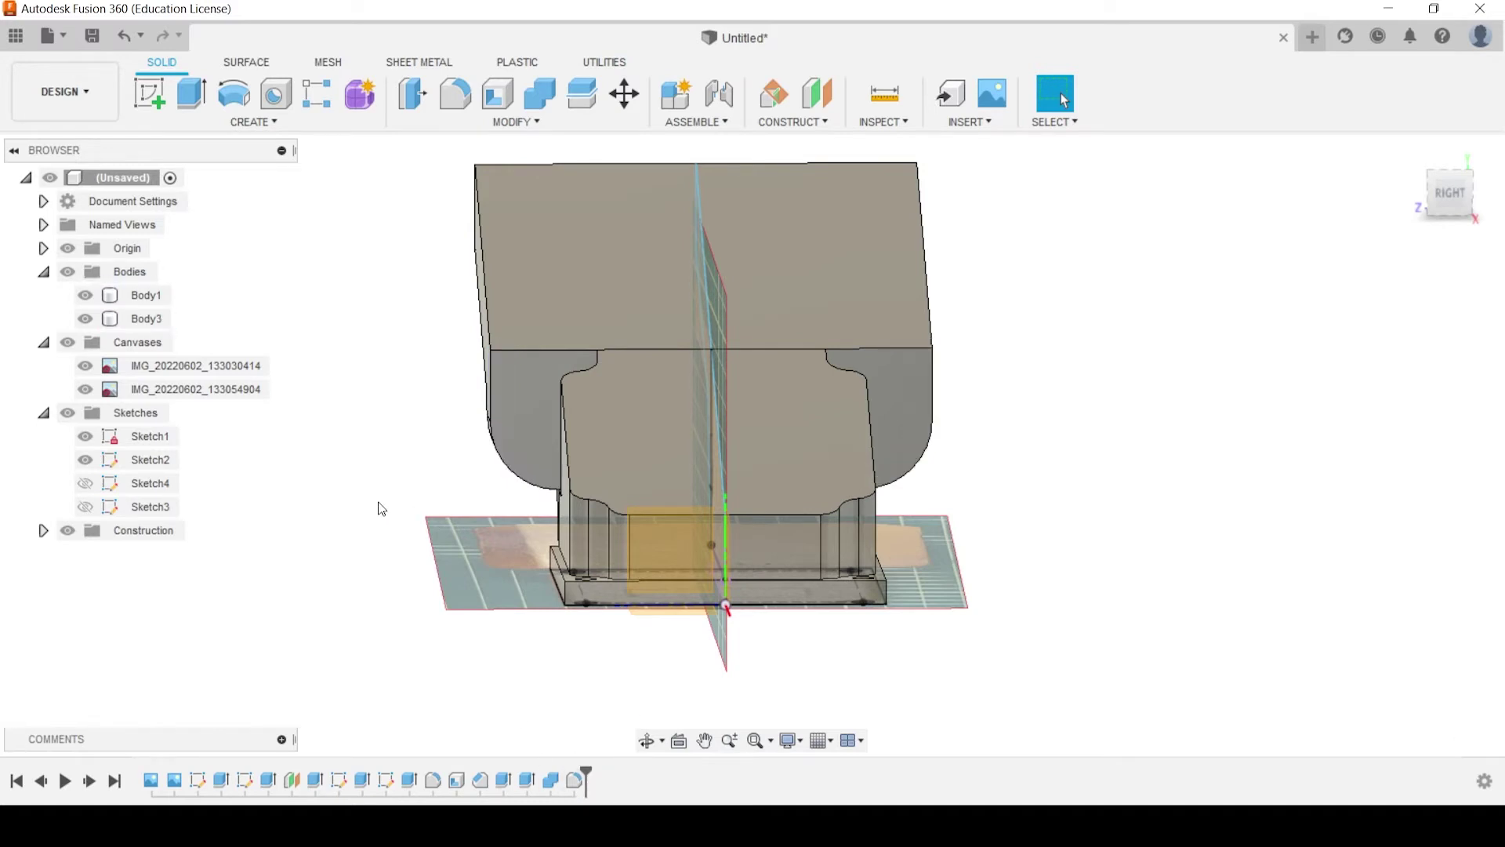
pyautogui.keyDown('shift'); pyautogui.moveTo(378, 504); pyautogui.dragTo(420, 515, button='middle'); pyautogui.keyUp('shift')
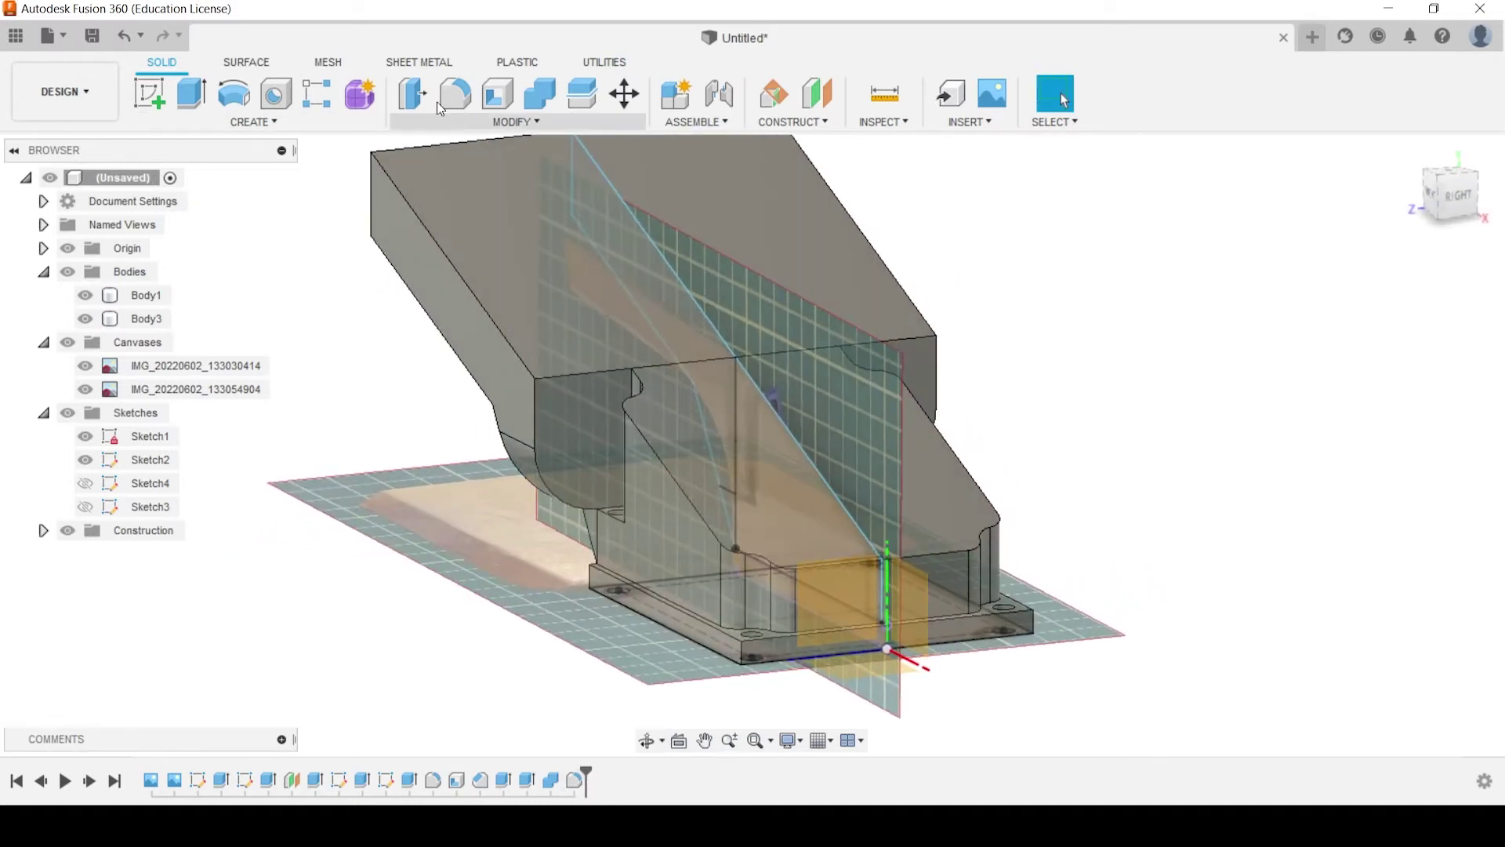
# Chamfer the two long top edges of the sloped section with a 12.183 mm distance
pyautogui.click(450, 121)
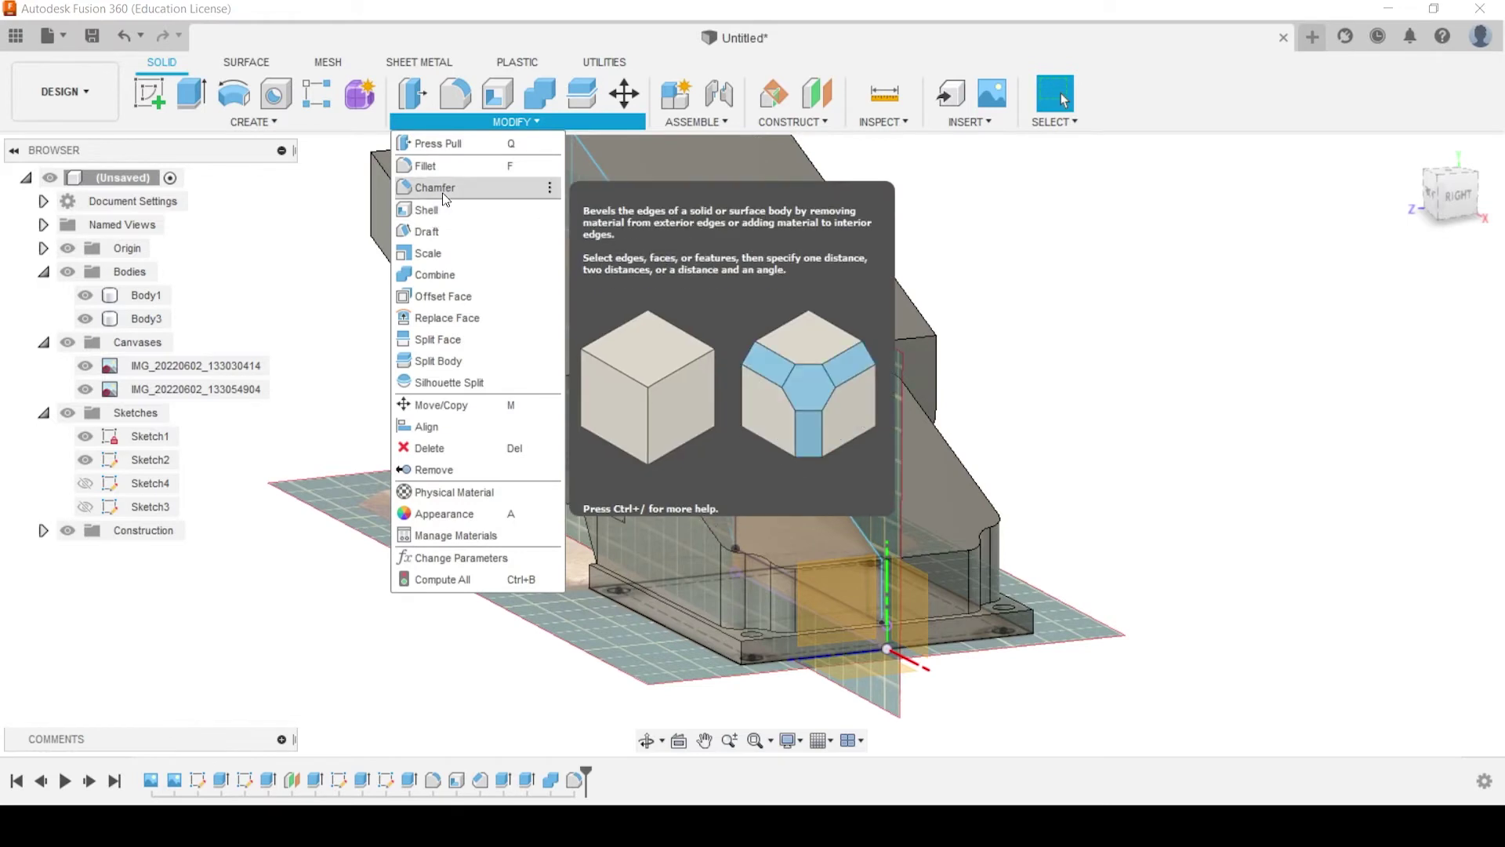
pyautogui.click(444, 189)
pyautogui.click(492, 313)
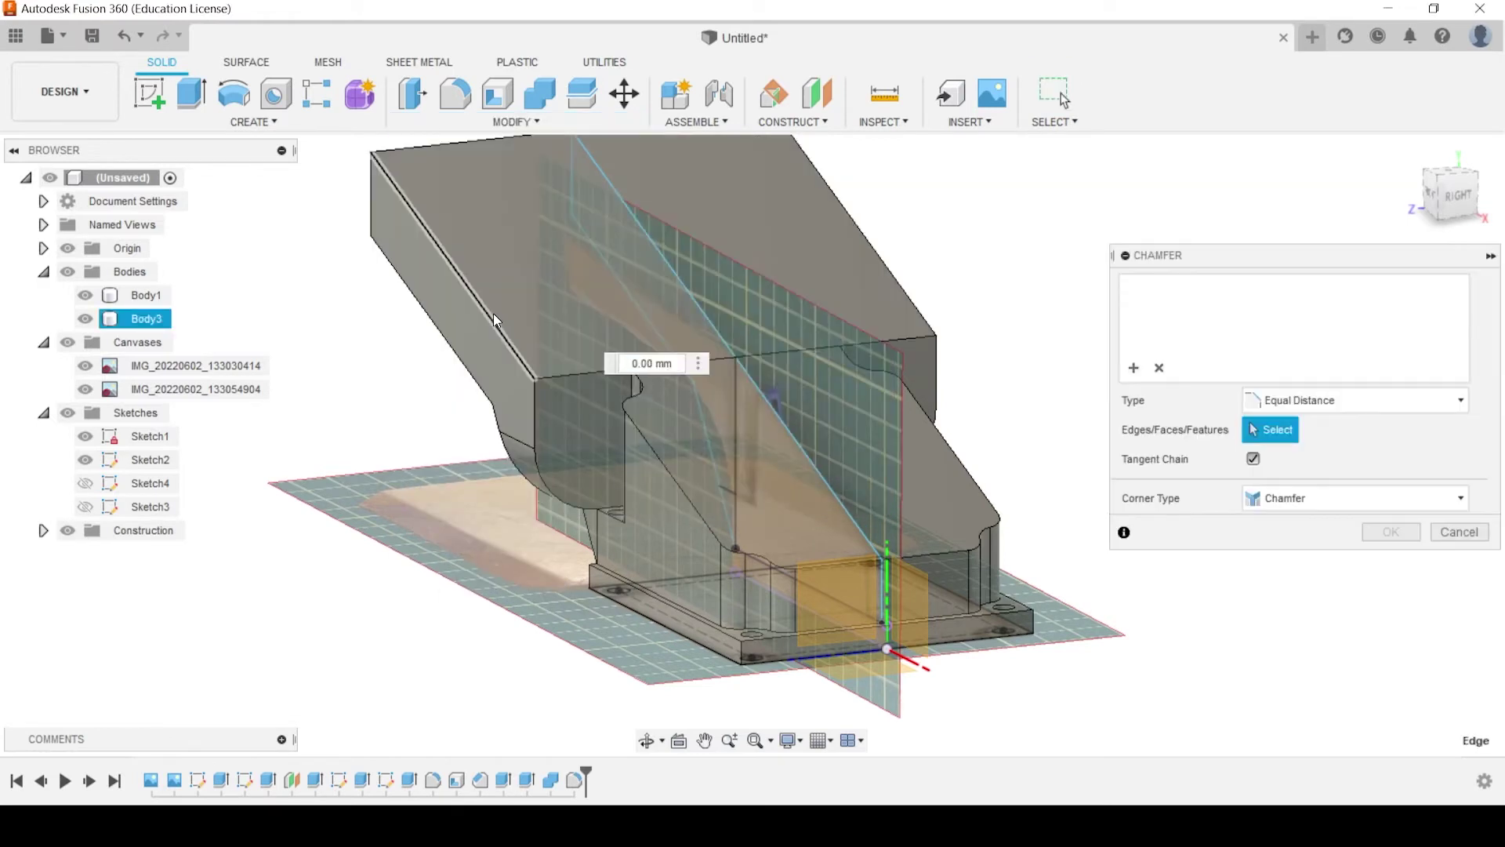
pyautogui.click(883, 255)
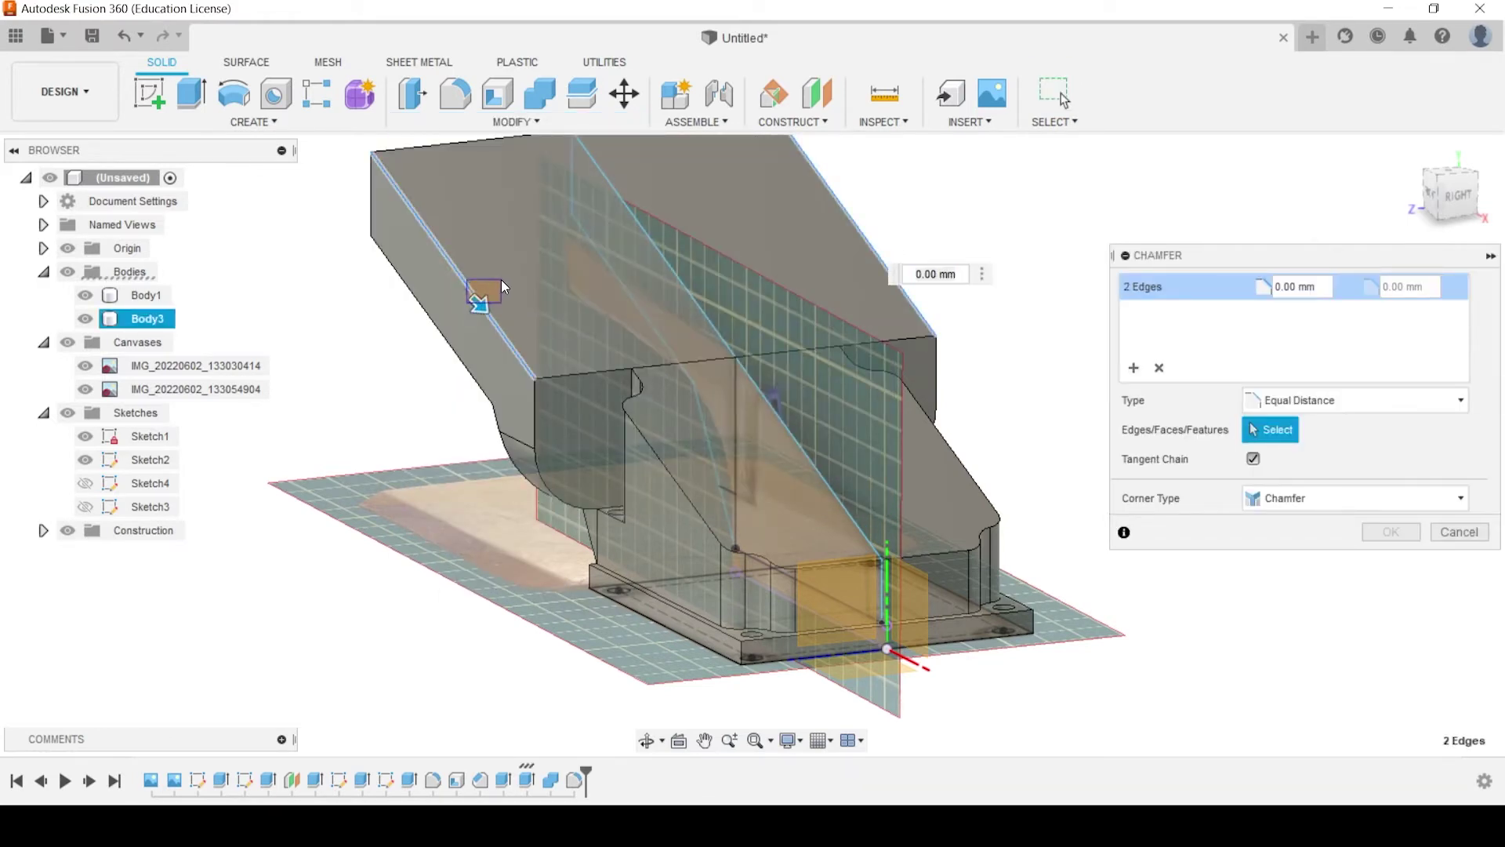
pyautogui.moveTo(476, 304); pyautogui.dragTo(508, 314)
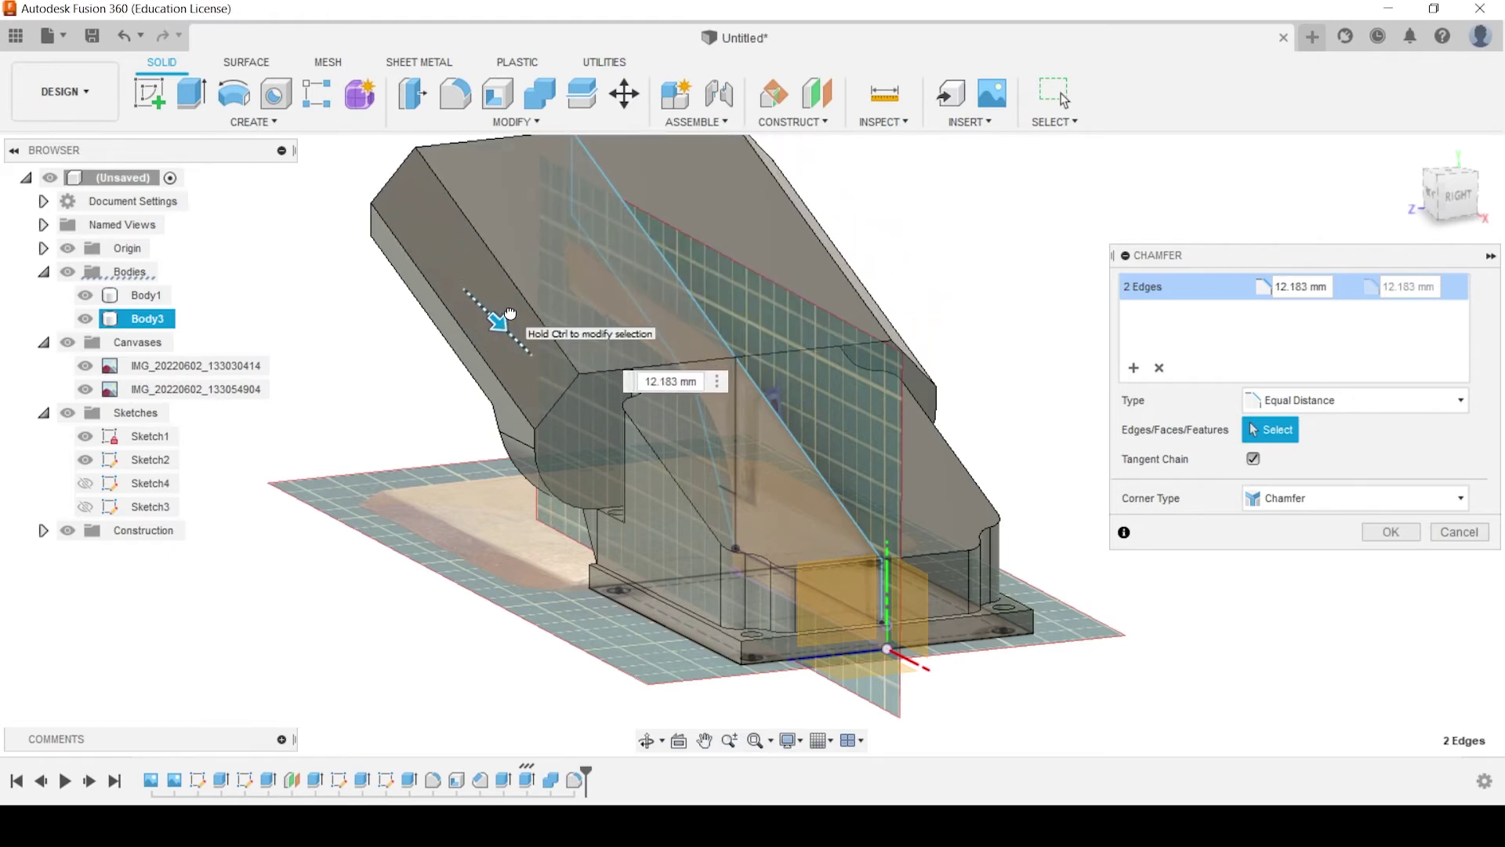
pyautogui.keyDown('shift'); pyautogui.moveTo(526, 369); pyautogui.dragTo(487, 334, button='middle'); pyautogui.keyUp('shift')
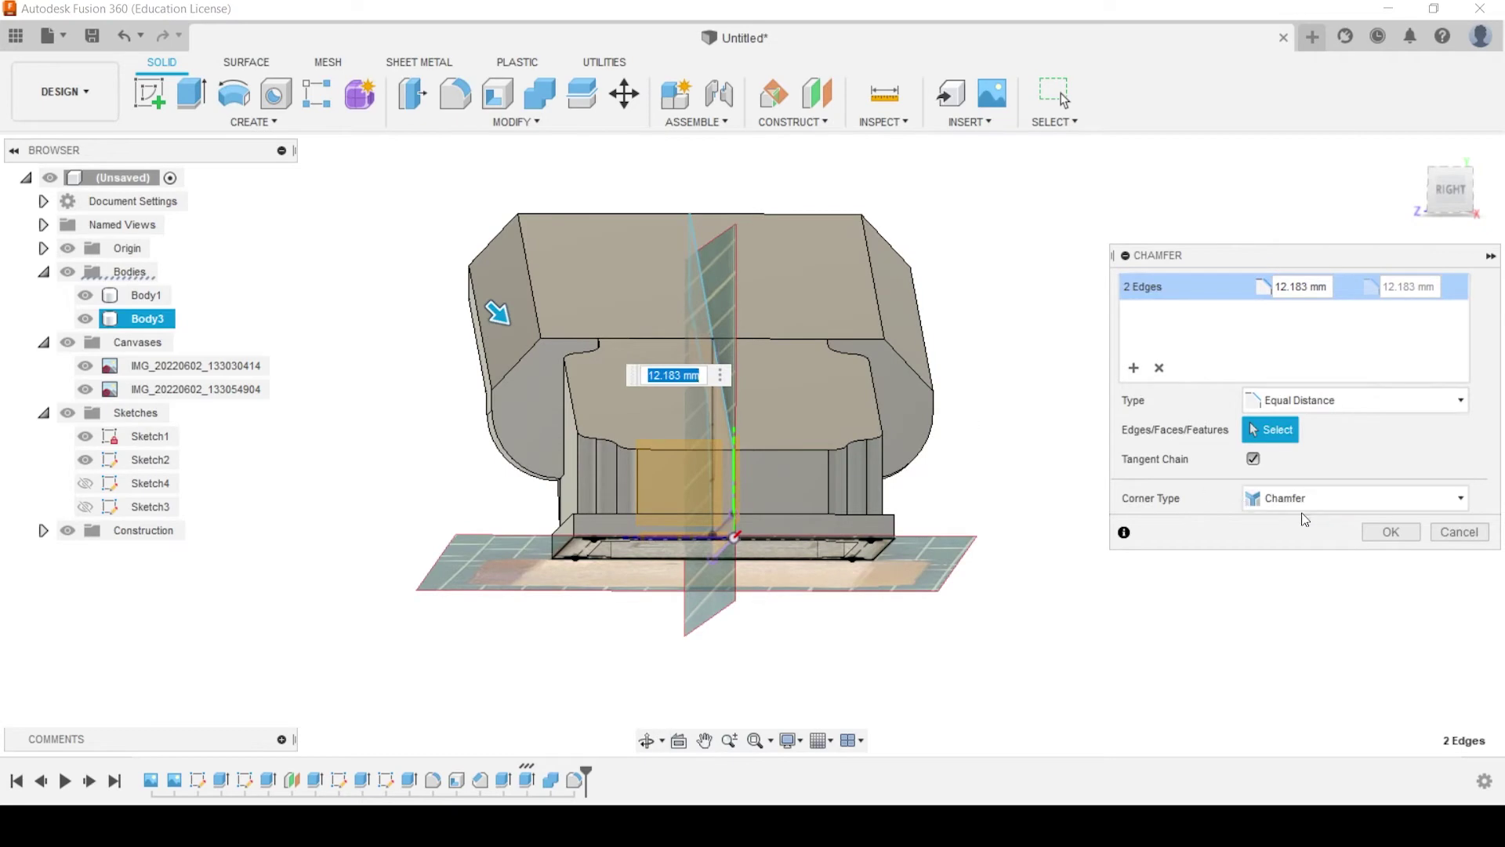
pyautogui.click(1382, 532)
pyautogui.keyDown('shift'); pyautogui.moveTo(450, 403); pyautogui.dragTo(678, 437, button='middle'); pyautogui.keyUp('shift')
pyautogui.keyDown('shift'); pyautogui.moveTo(414, 352); pyautogui.dragTo(380, 402, button='middle'); pyautogui.keyUp('shift')
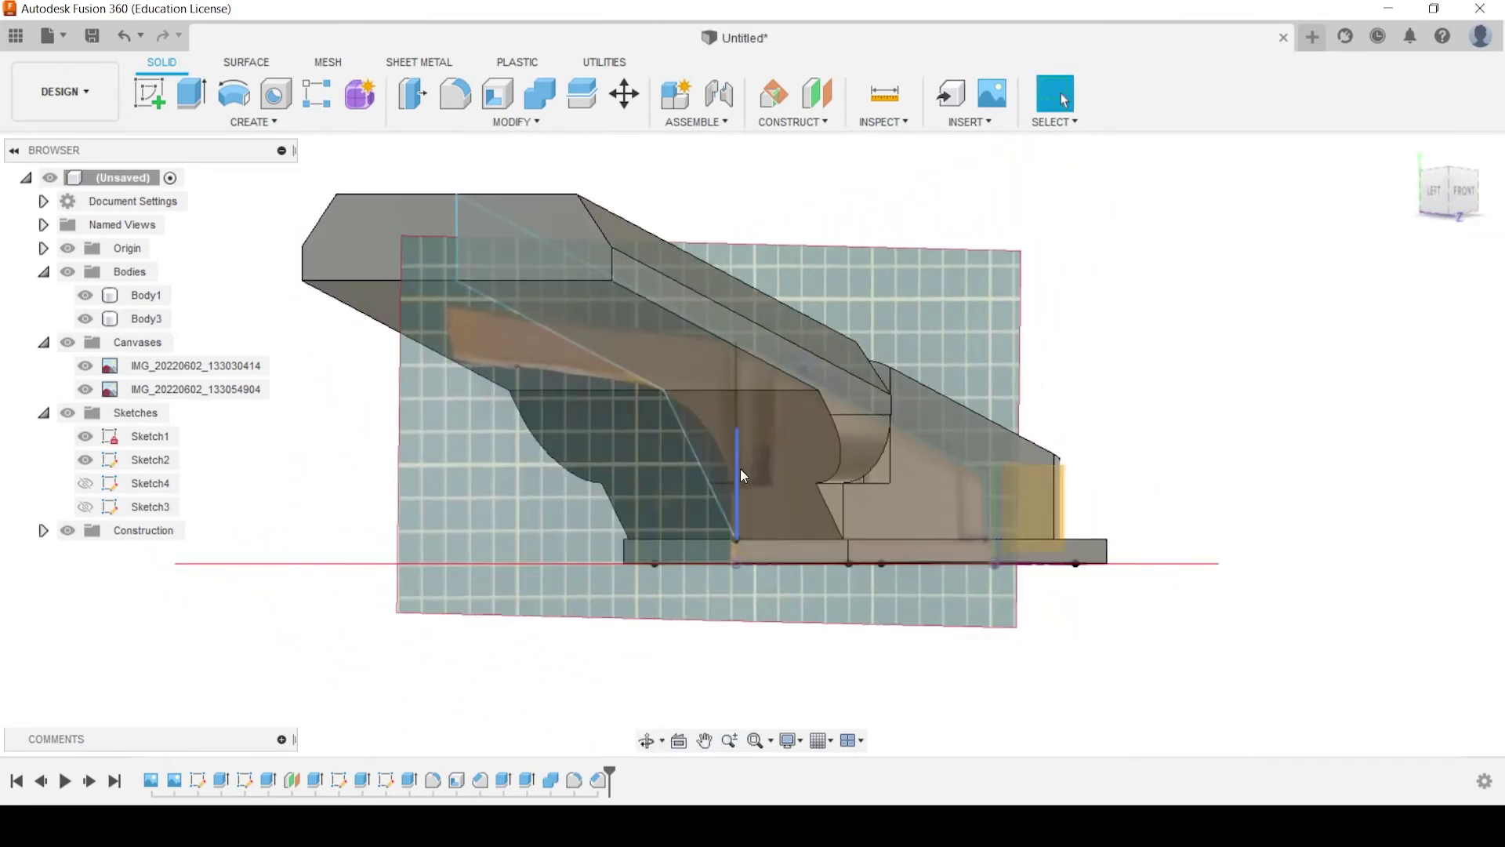
pyautogui.click(498, 95)
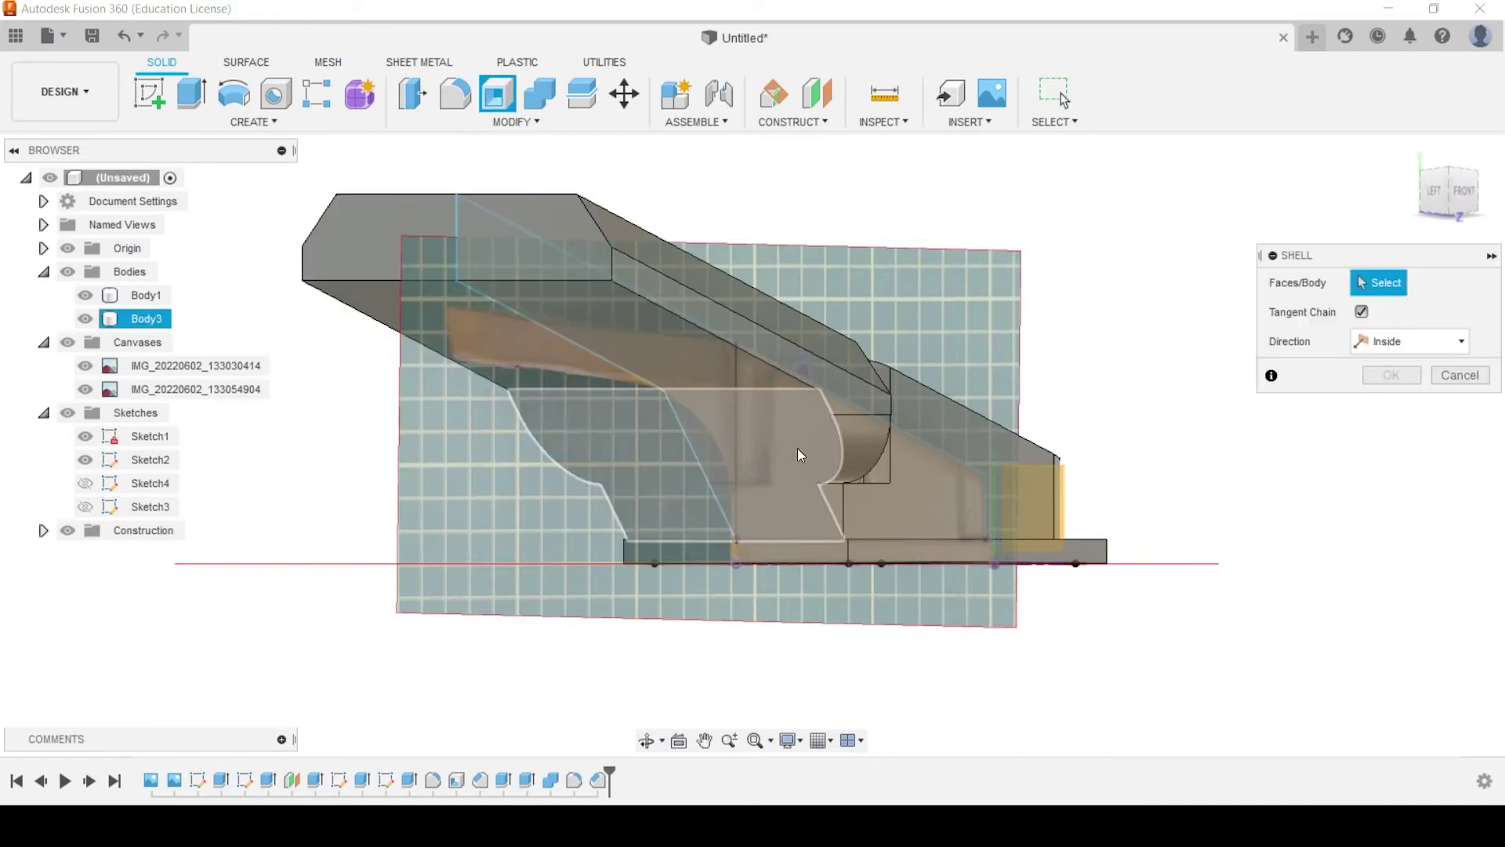
pyautogui.click(762, 446)
pyautogui.click(684, 341)
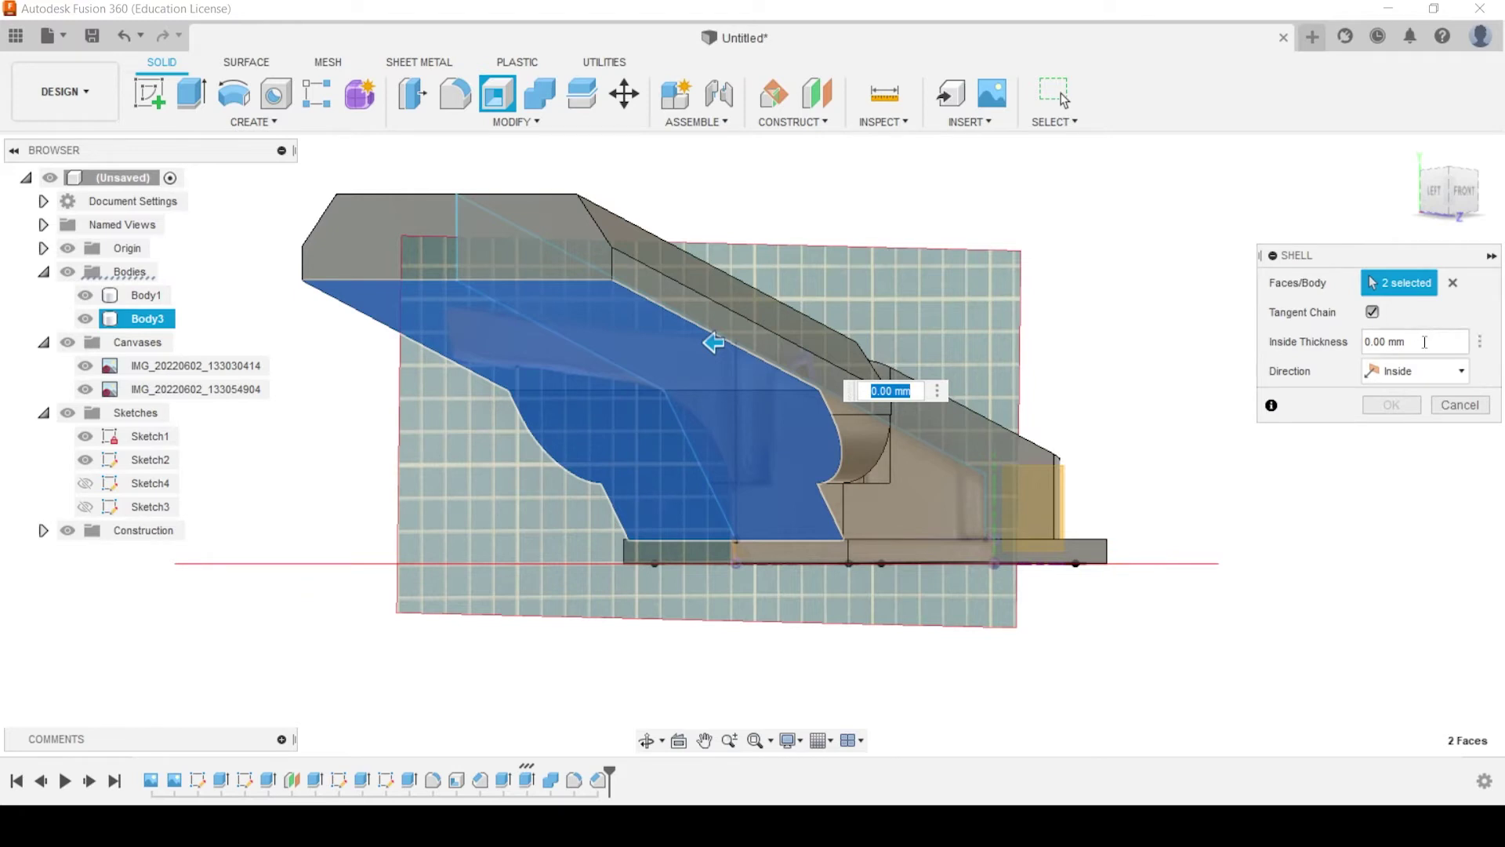
pyautogui.write('5')
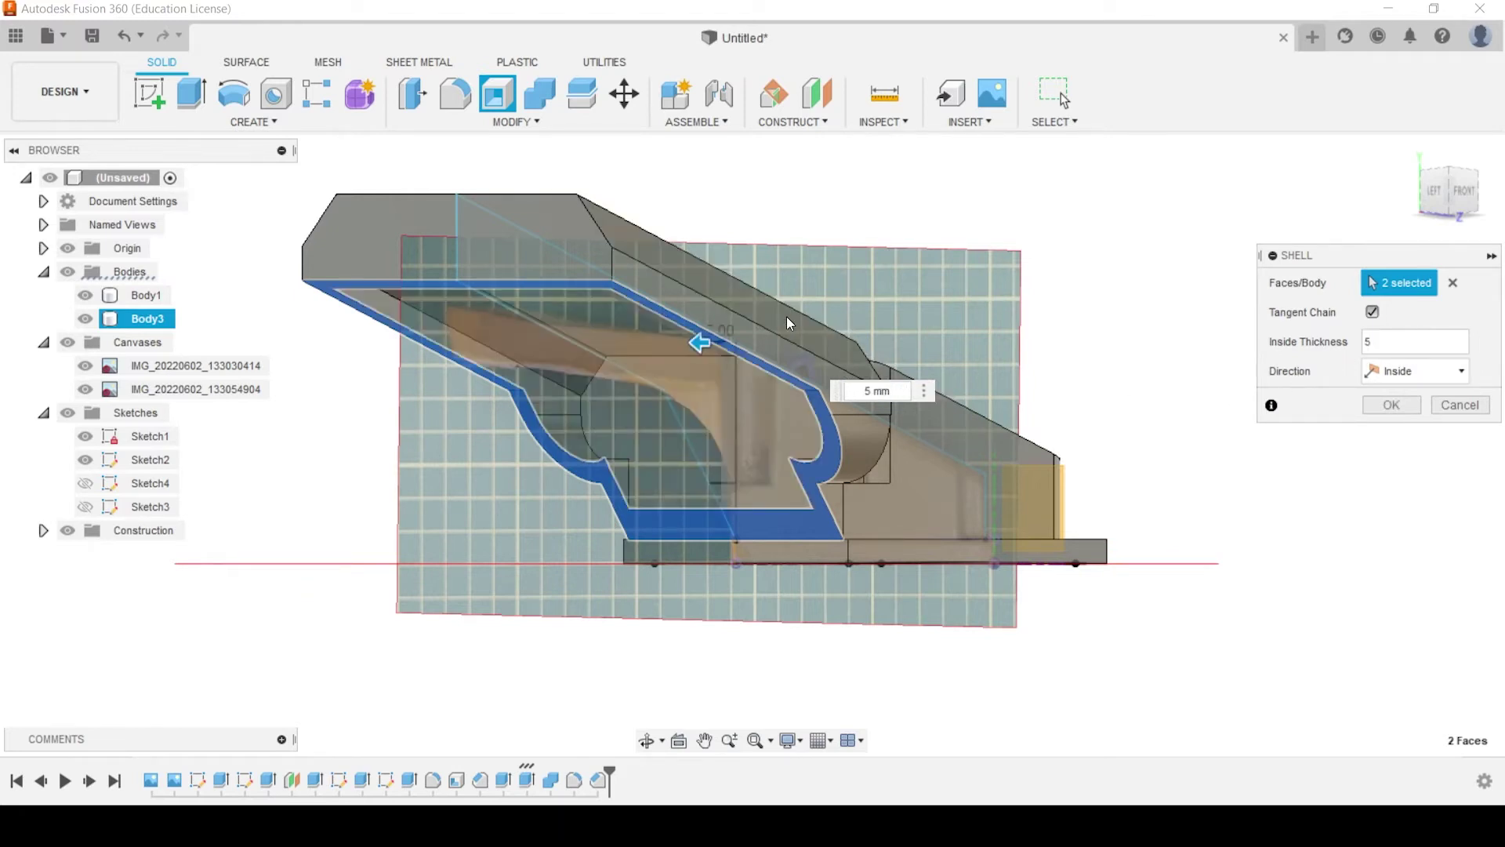
pyautogui.keyDown('shift'); pyautogui.moveTo(506, 302); pyautogui.dragTo(884, 230, button='middle'); pyautogui.keyUp('shift')
pyautogui.scroll(3, 550, 505)
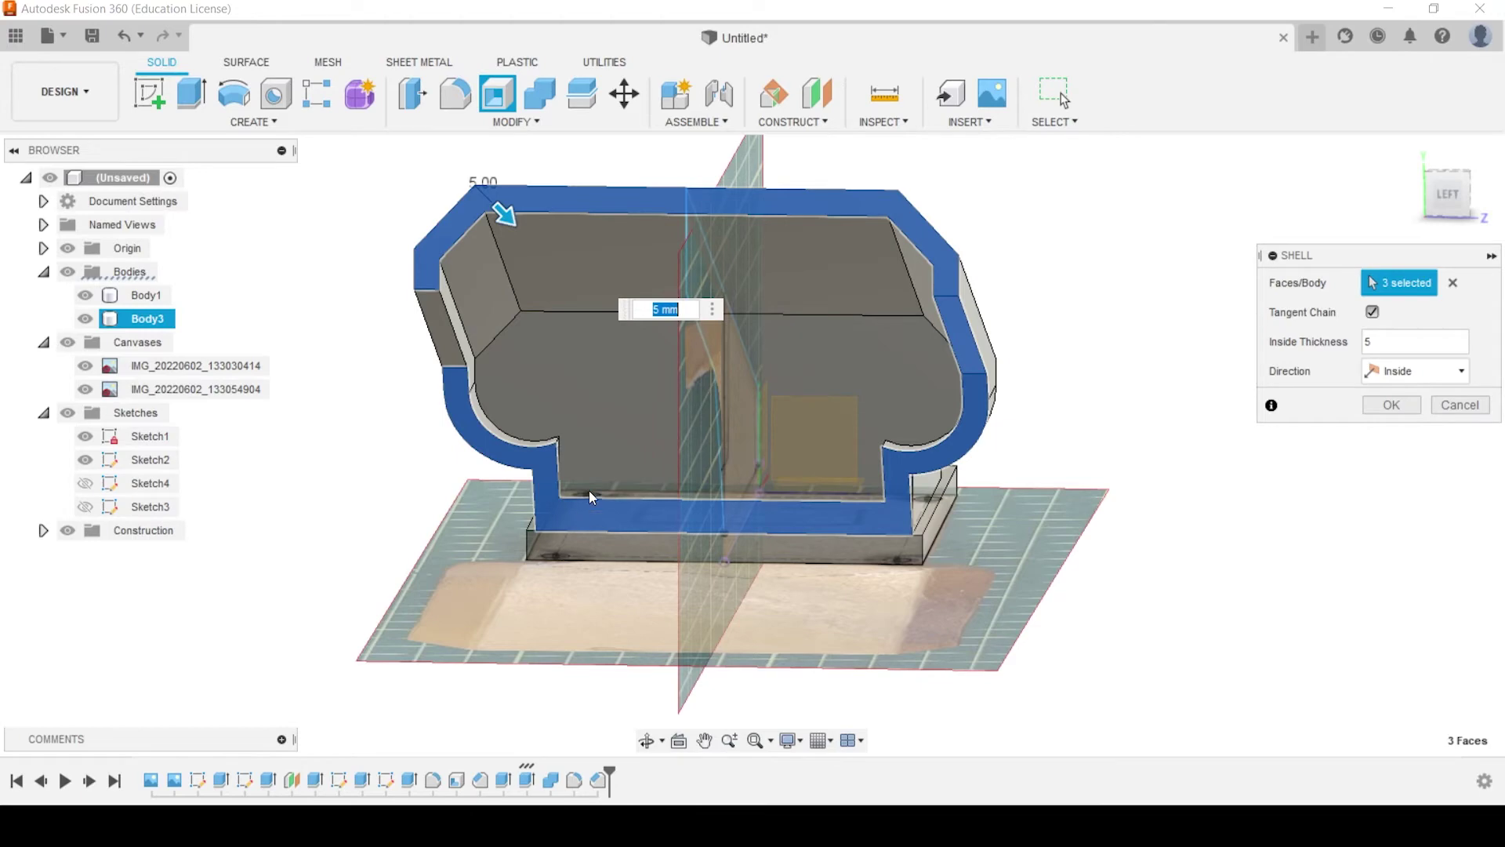
pyautogui.moveTo(589, 491)
pyautogui.keyDown('shift'); pyautogui.mouseDown(button='middle')
pyautogui.moveTo(781, 418)
pyautogui.moveTo(602, 477)
pyautogui.mouseUp(button='middle'); pyautogui.keyUp('shift')
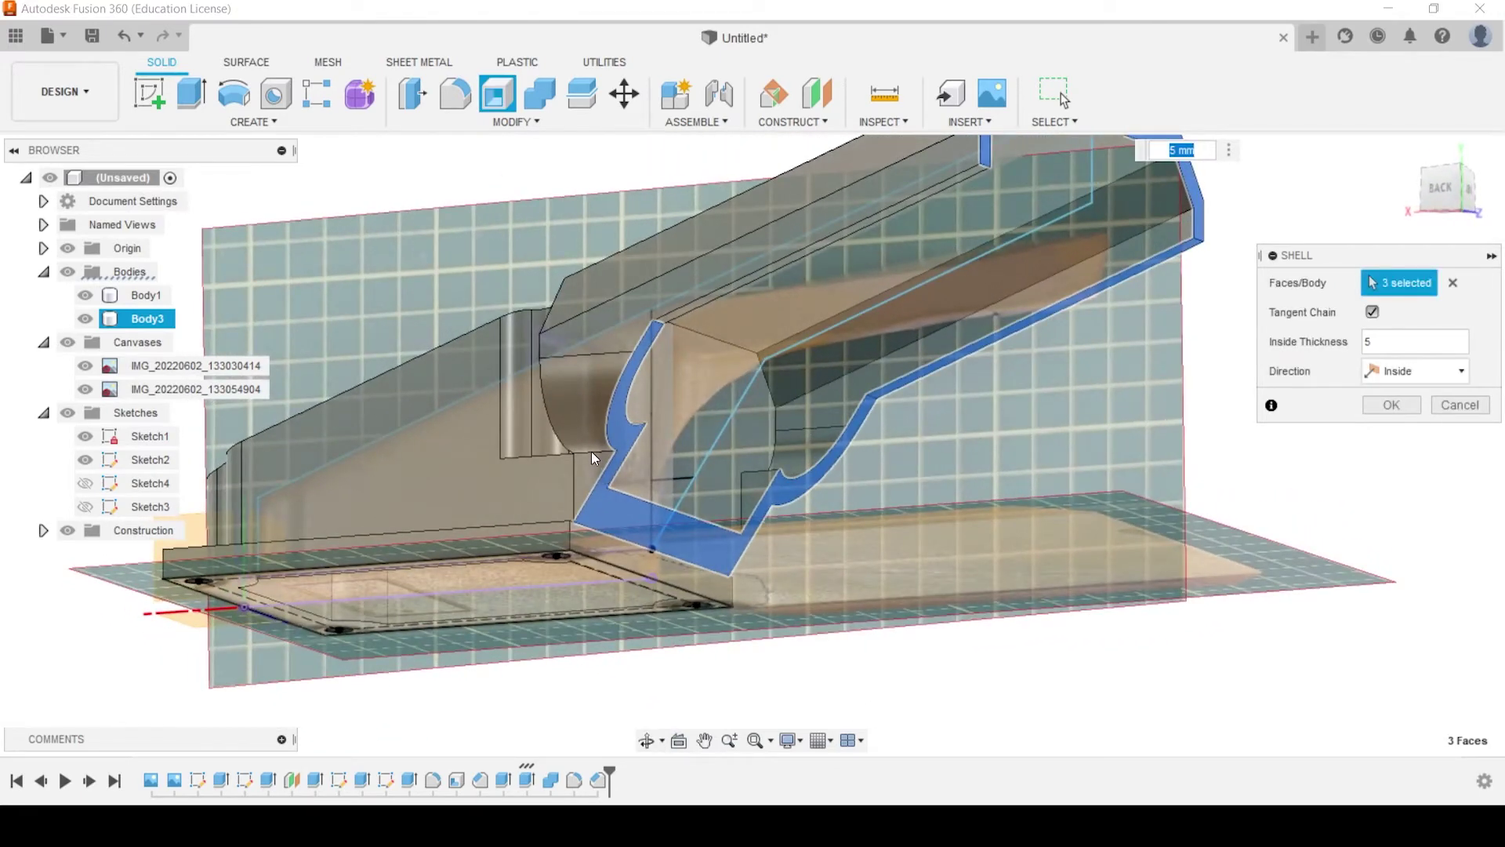
pyautogui.press('Escape')
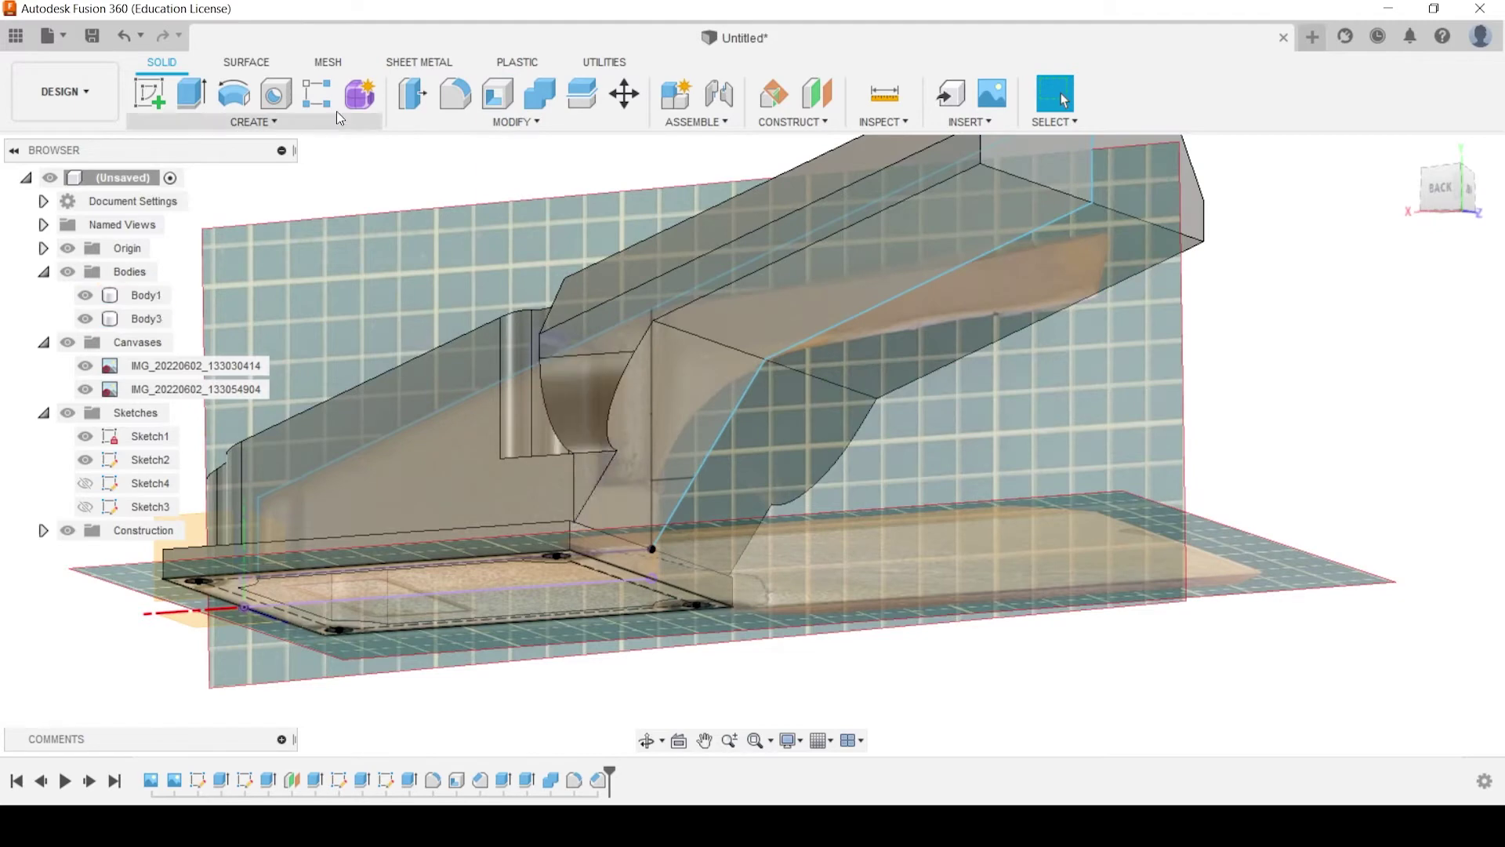
# Fillet the two edges beneath the sloped overhang with an 18.769 mm radius
pyautogui.moveTo(583, 510)
pyautogui.keyDown('shift'); pyautogui.mouseDown(button='middle')
pyautogui.moveTo(641, 501)
pyautogui.moveTo(600, 475)
pyautogui.moveTo(756, 531)
pyautogui.moveTo(567, 528)
pyautogui.mouseUp(button='middle'); pyautogui.keyUp('shift')
pyautogui.scroll(3, 610, 492)
pyautogui.click(454, 102)
pyautogui.click(637, 458)
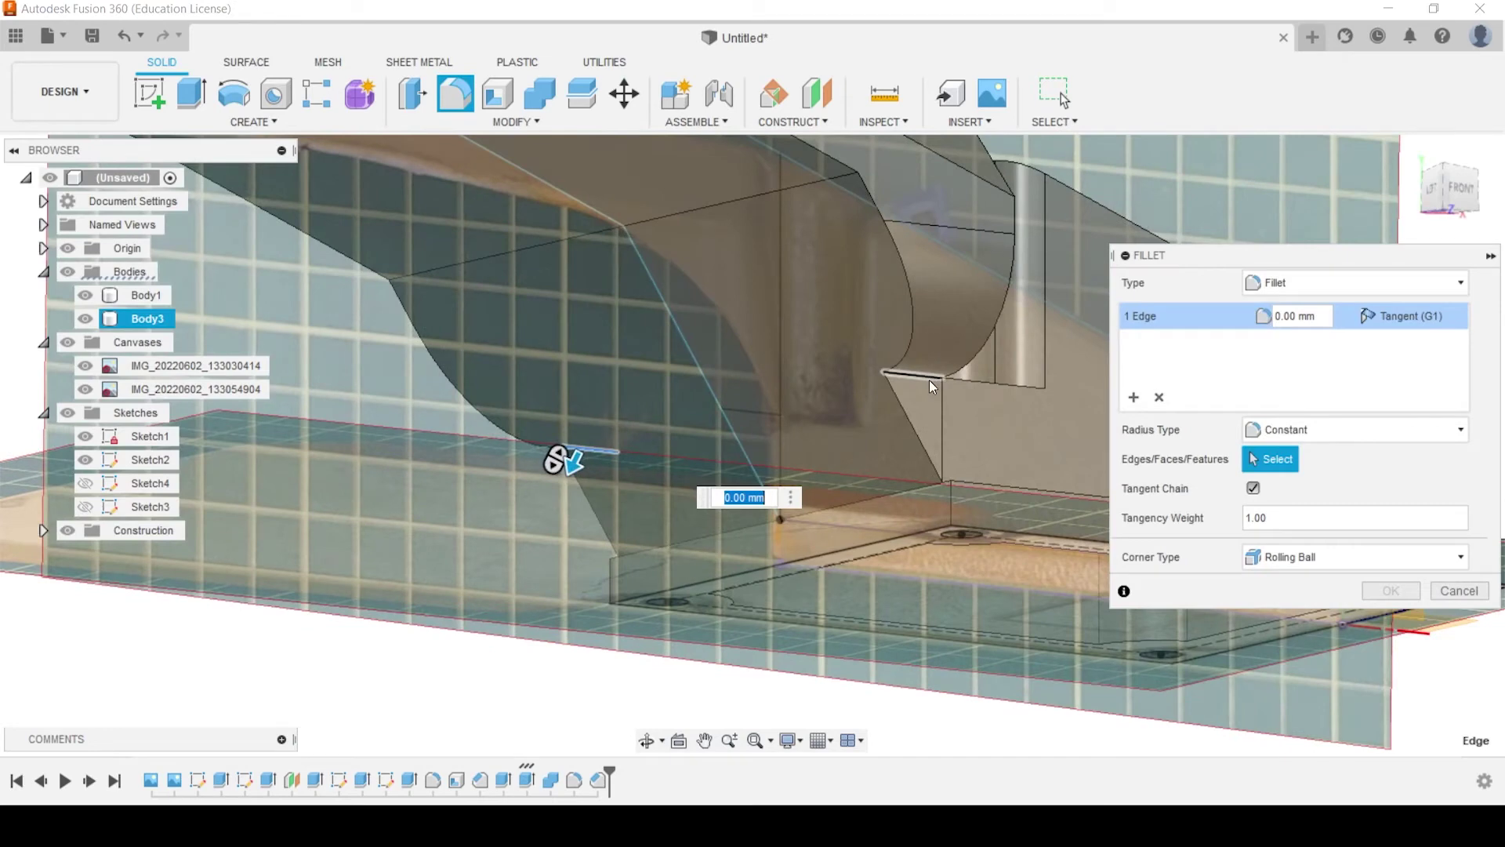
pyautogui.click(931, 382)
pyautogui.keyDown('shift'); pyautogui.moveTo(932, 383); pyautogui.dragTo(992, 406, button='middle'); pyautogui.keyUp('shift')
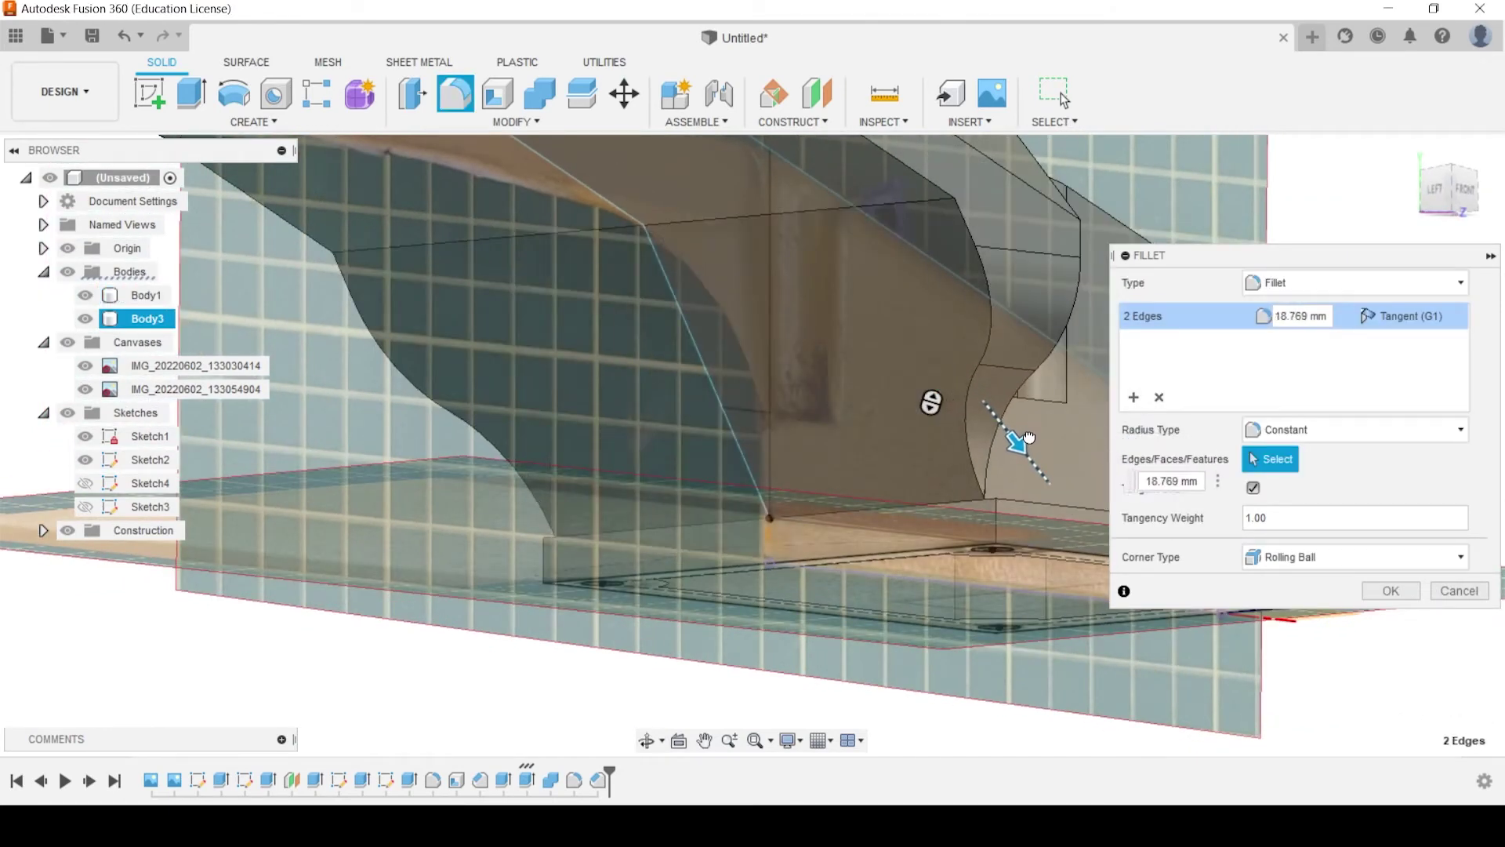
pyautogui.click(1389, 590)
pyautogui.keyDown('shift'); pyautogui.moveTo(846, 514); pyautogui.dragTo(754, 533, button='middle'); pyautogui.keyUp('shift')
# Shell Body3 with 5 mm inside thickness, leaving three faces open, including the top and sloped faces
pyautogui.click(496, 94)
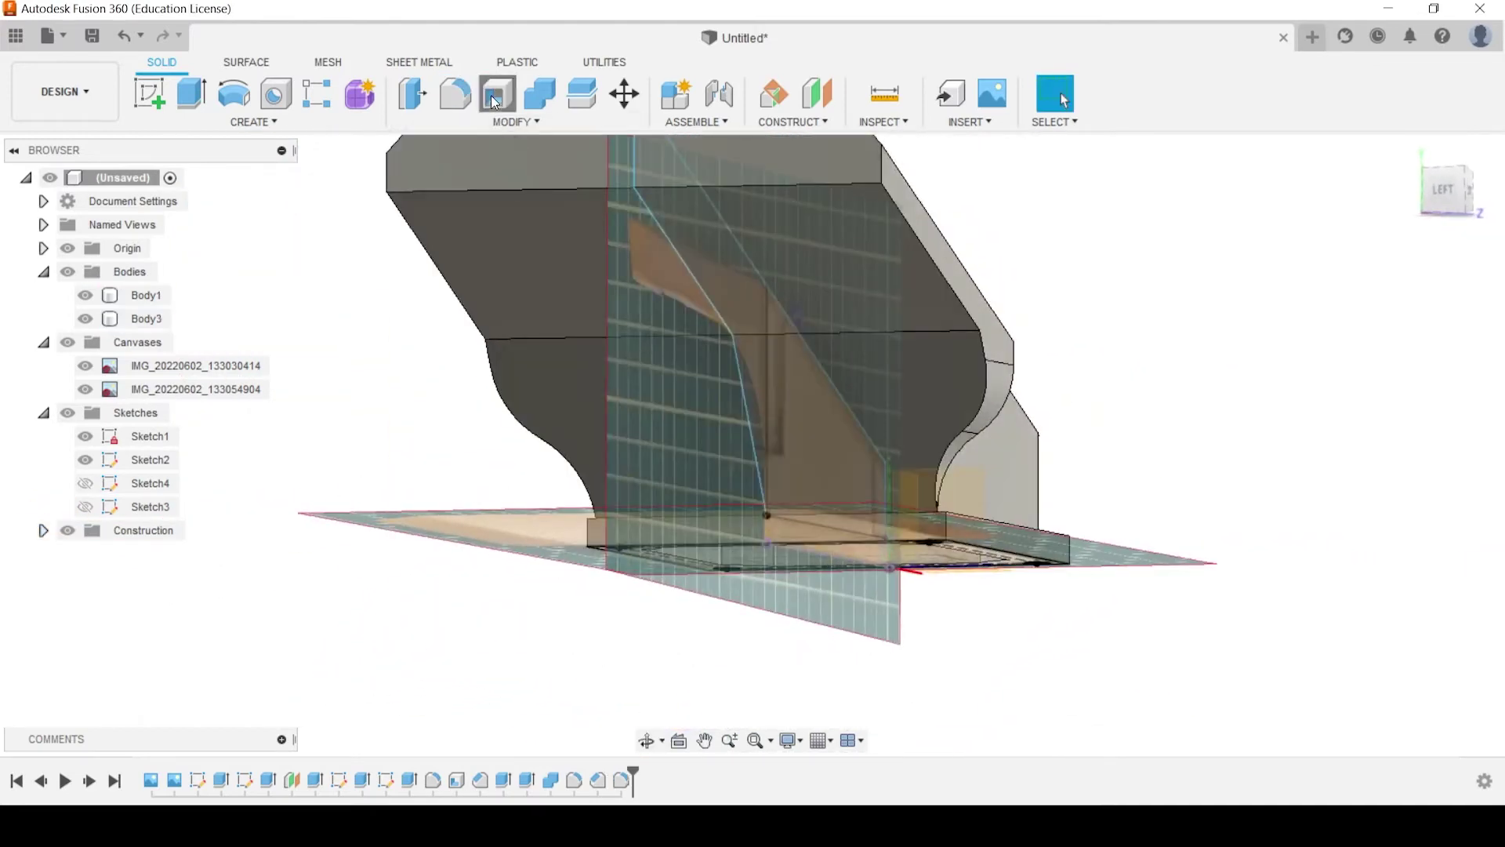
pyautogui.click(518, 179)
pyautogui.click(531, 246)
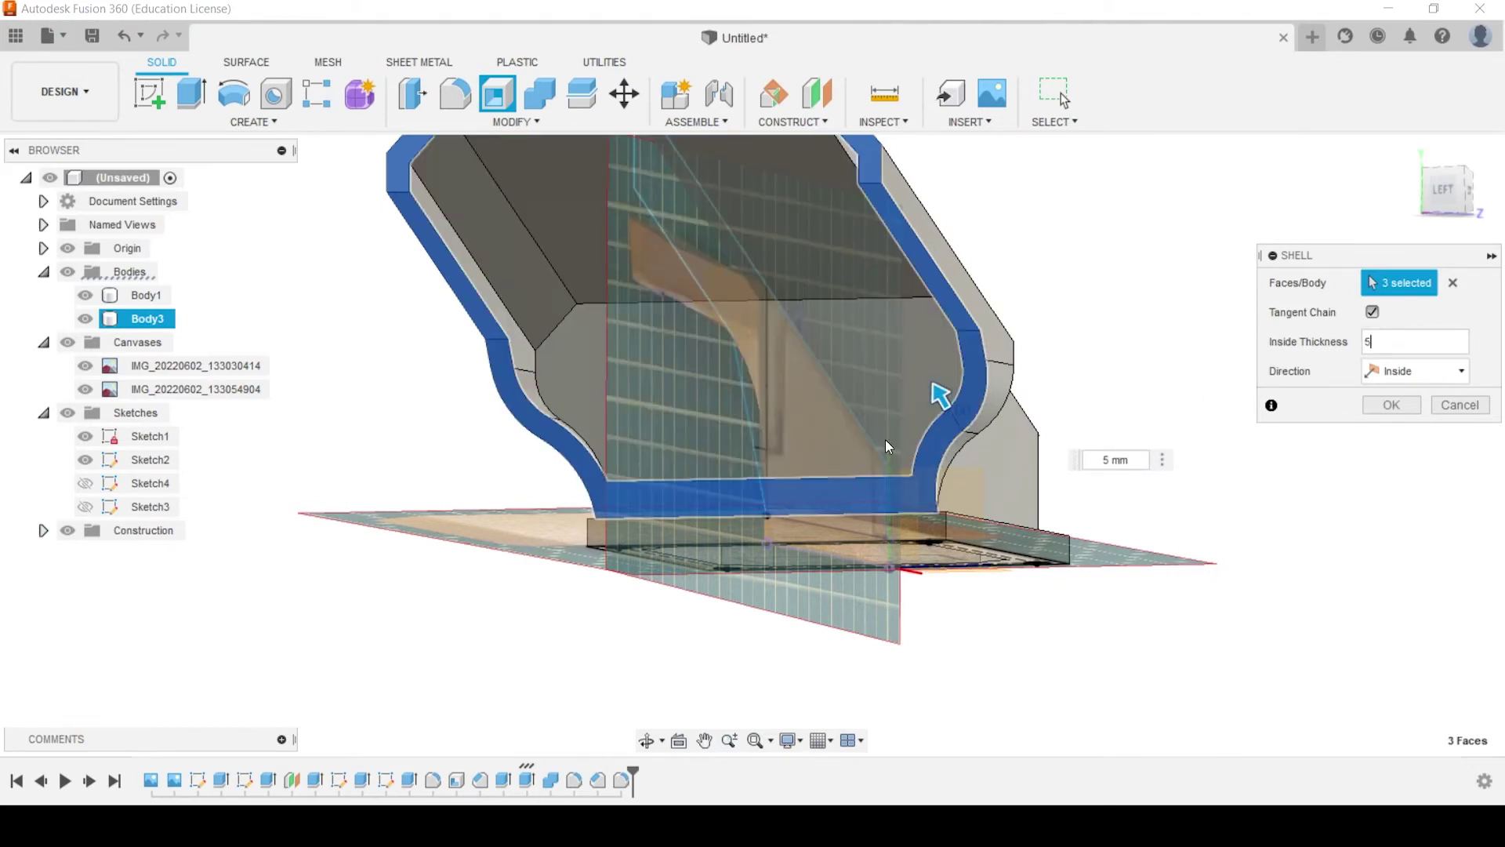
pyautogui.scroll(-1, 989, 403)
pyautogui.keyDown('shift'); pyautogui.moveTo(880, 443); pyautogui.dragTo(918, 470, button='middle'); pyautogui.keyUp('shift')
pyautogui.click(1387, 411)
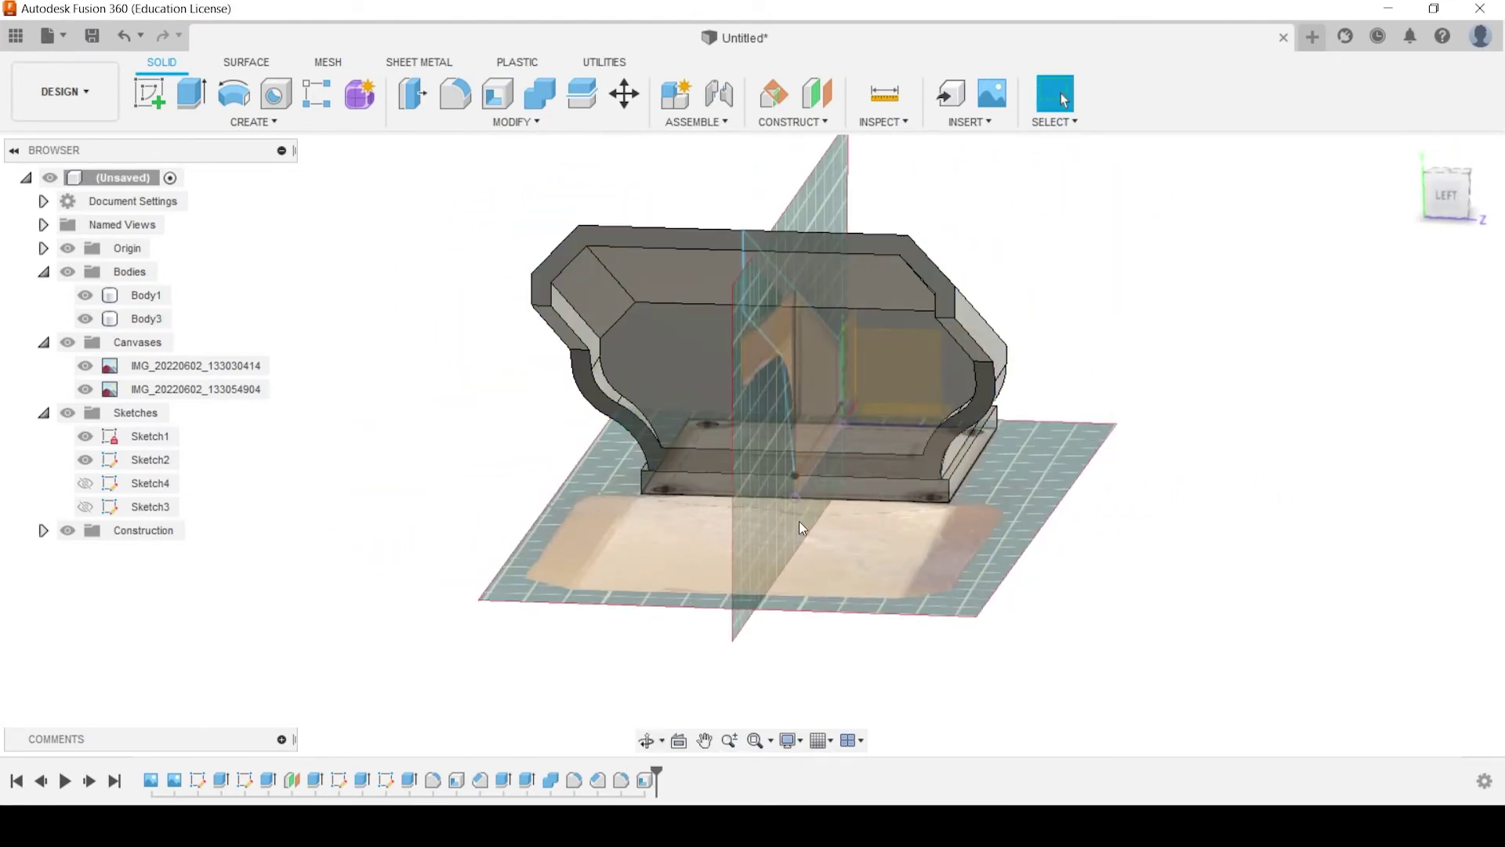
# Inspect the shelled housing and hide the two reference canvas images
pyautogui.keyDown('shift'); pyautogui.moveTo(798, 520); pyautogui.dragTo(756, 447, button='middle'); pyautogui.keyUp('shift')
pyautogui.keyDown('shift'); pyautogui.moveTo(486, 470); pyautogui.dragTo(643, 460, button='middle'); pyautogui.keyUp('shift')
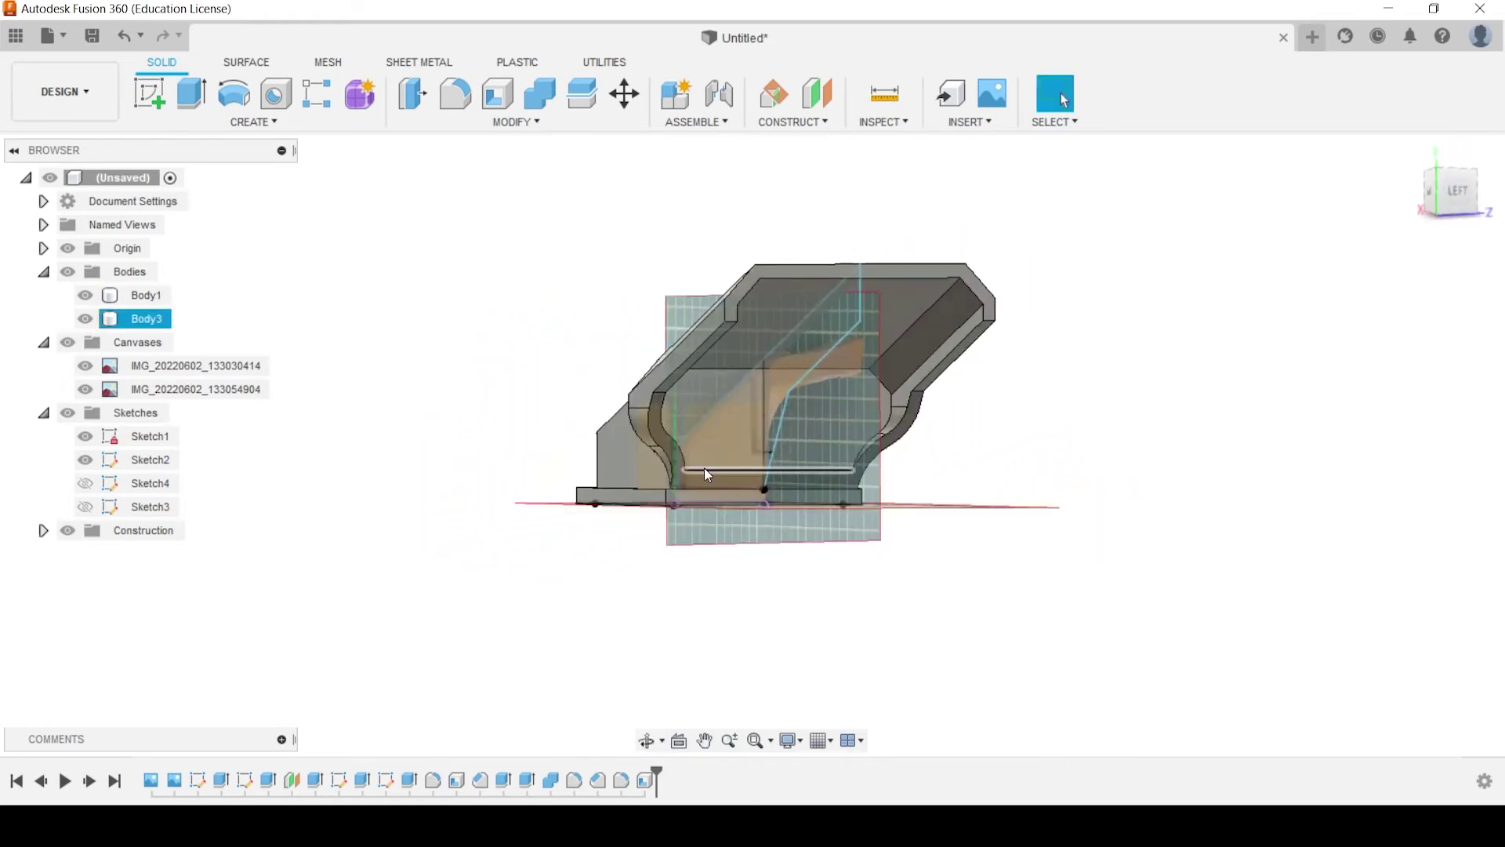
pyautogui.scroll(3, 762, 408)
pyautogui.keyDown('shift'); pyautogui.moveTo(772, 433); pyautogui.dragTo(726, 386, button='middle'); pyautogui.keyUp('shift')
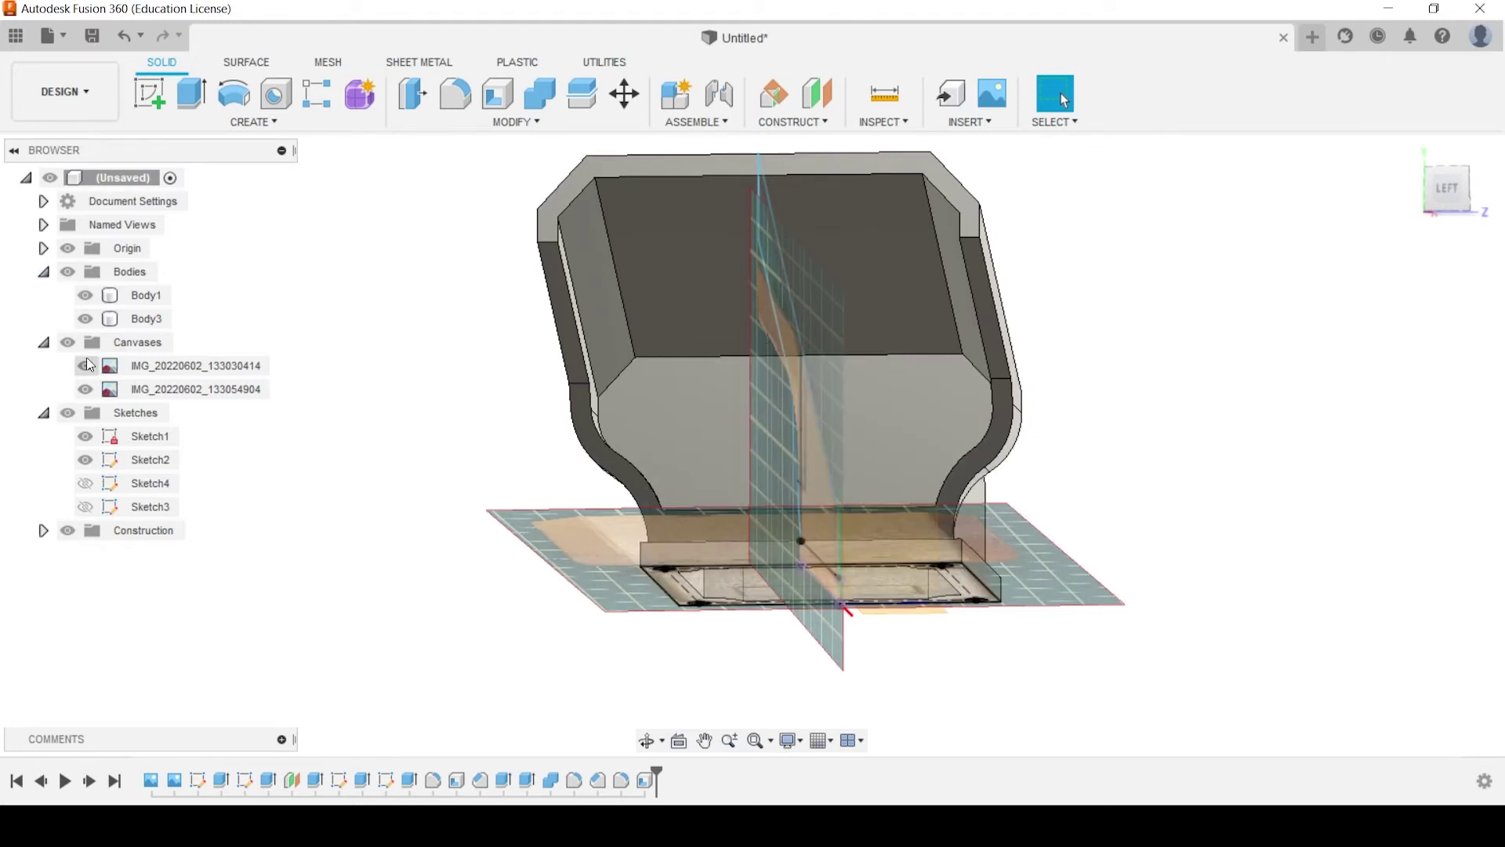
pyautogui.click(67, 342)
# Start a new sketch and orbit the housing to find a plane for it
pyautogui.keyDown('shift'); pyautogui.moveTo(454, 406); pyautogui.dragTo(490, 430, button='middle'); pyautogui.keyUp('shift')
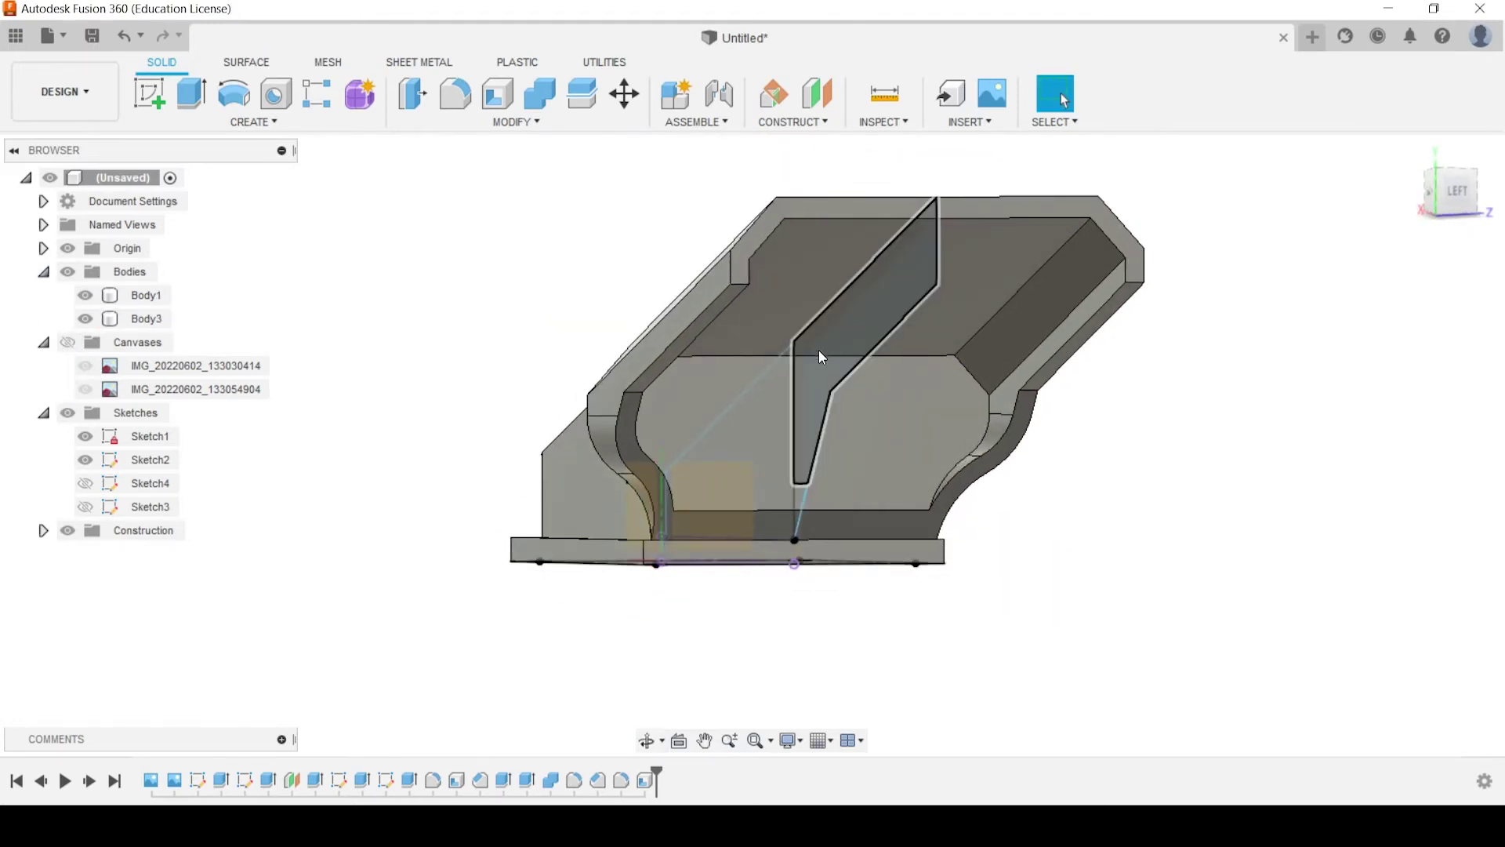
pyautogui.scroll(3, 864, 346)
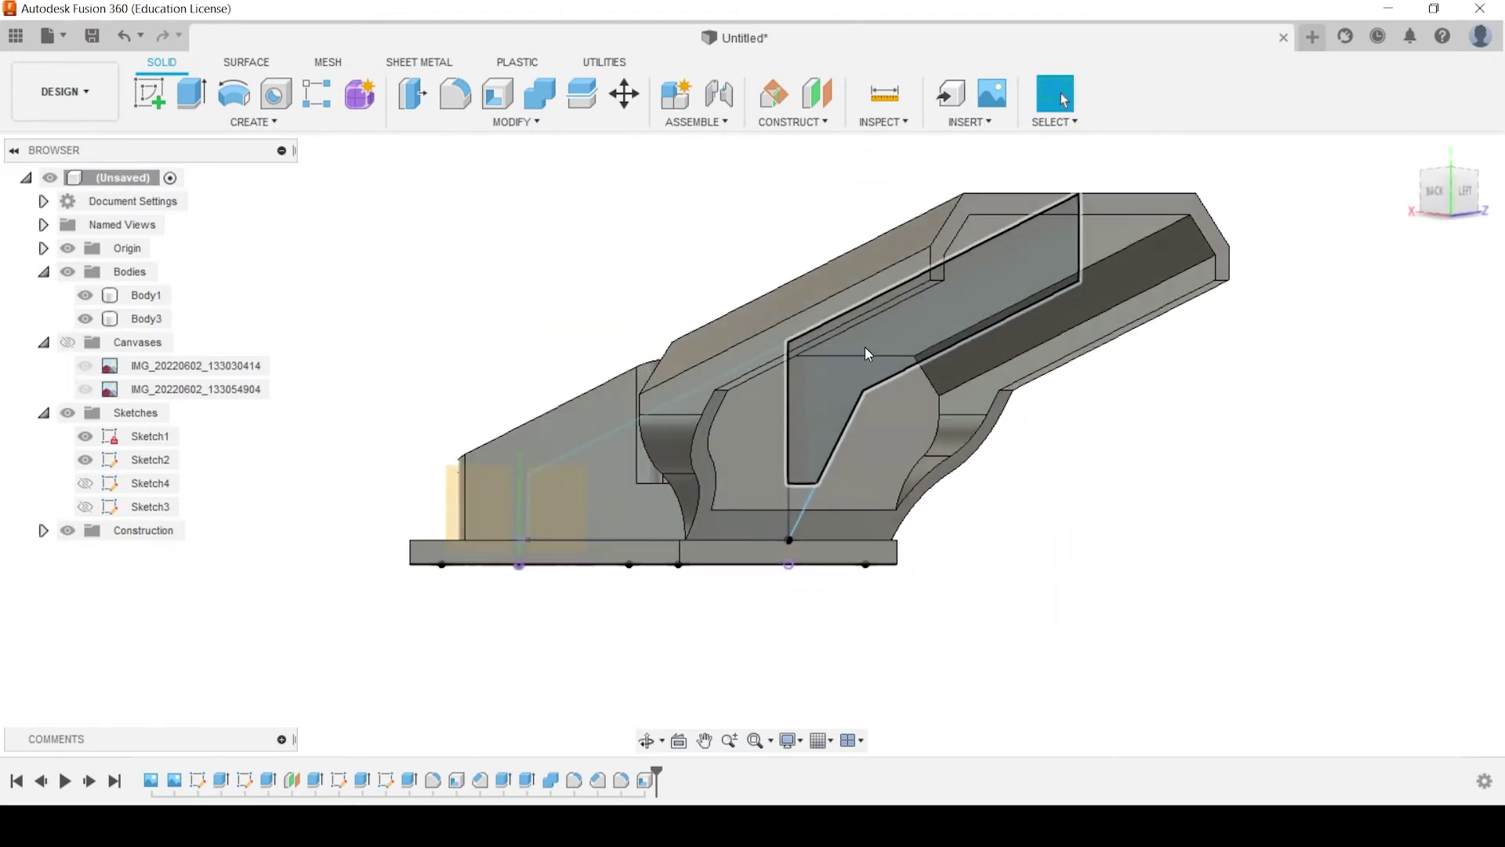
pyautogui.click(146, 95)
pyautogui.keyDown('shift'); pyautogui.moveTo(387, 511); pyautogui.dragTo(400, 530, button='middle'); pyautogui.keyUp('shift')
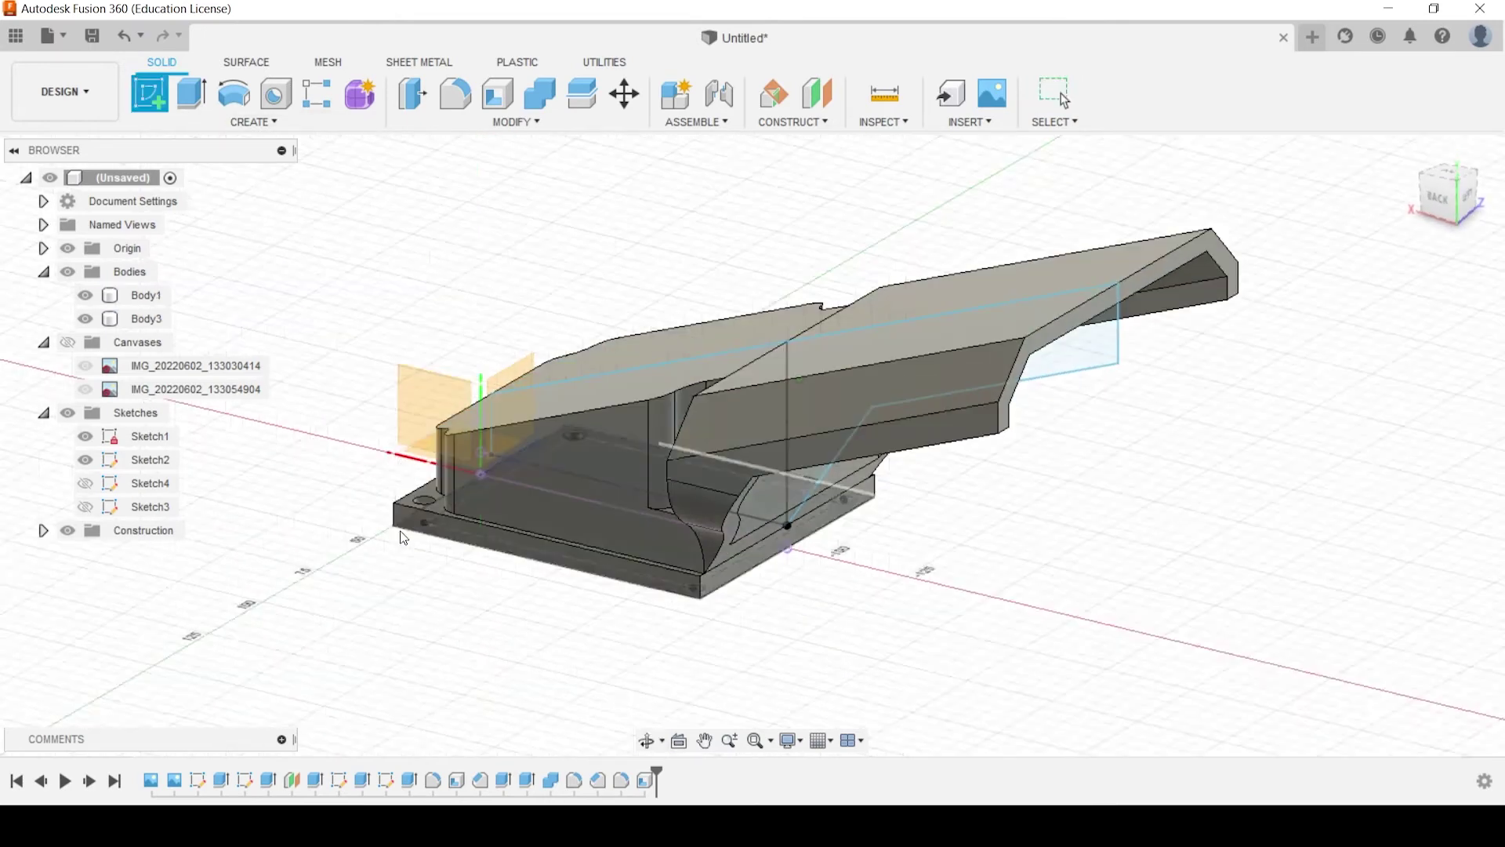
# Place the sketch on the side plane with a Slice section view enabled
pyautogui.click(421, 406)
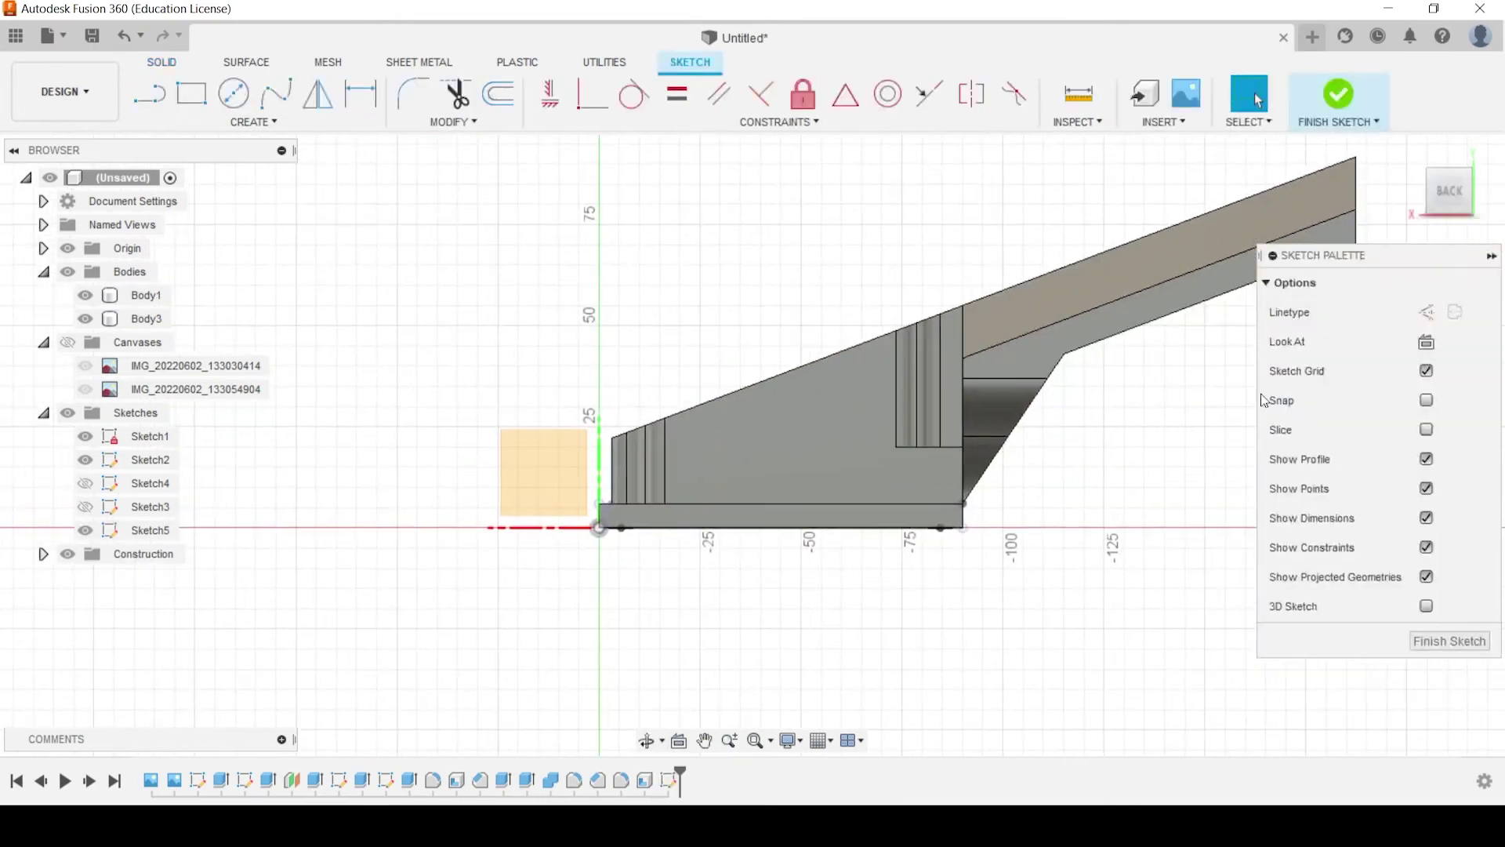
pyautogui.click(1425, 429)
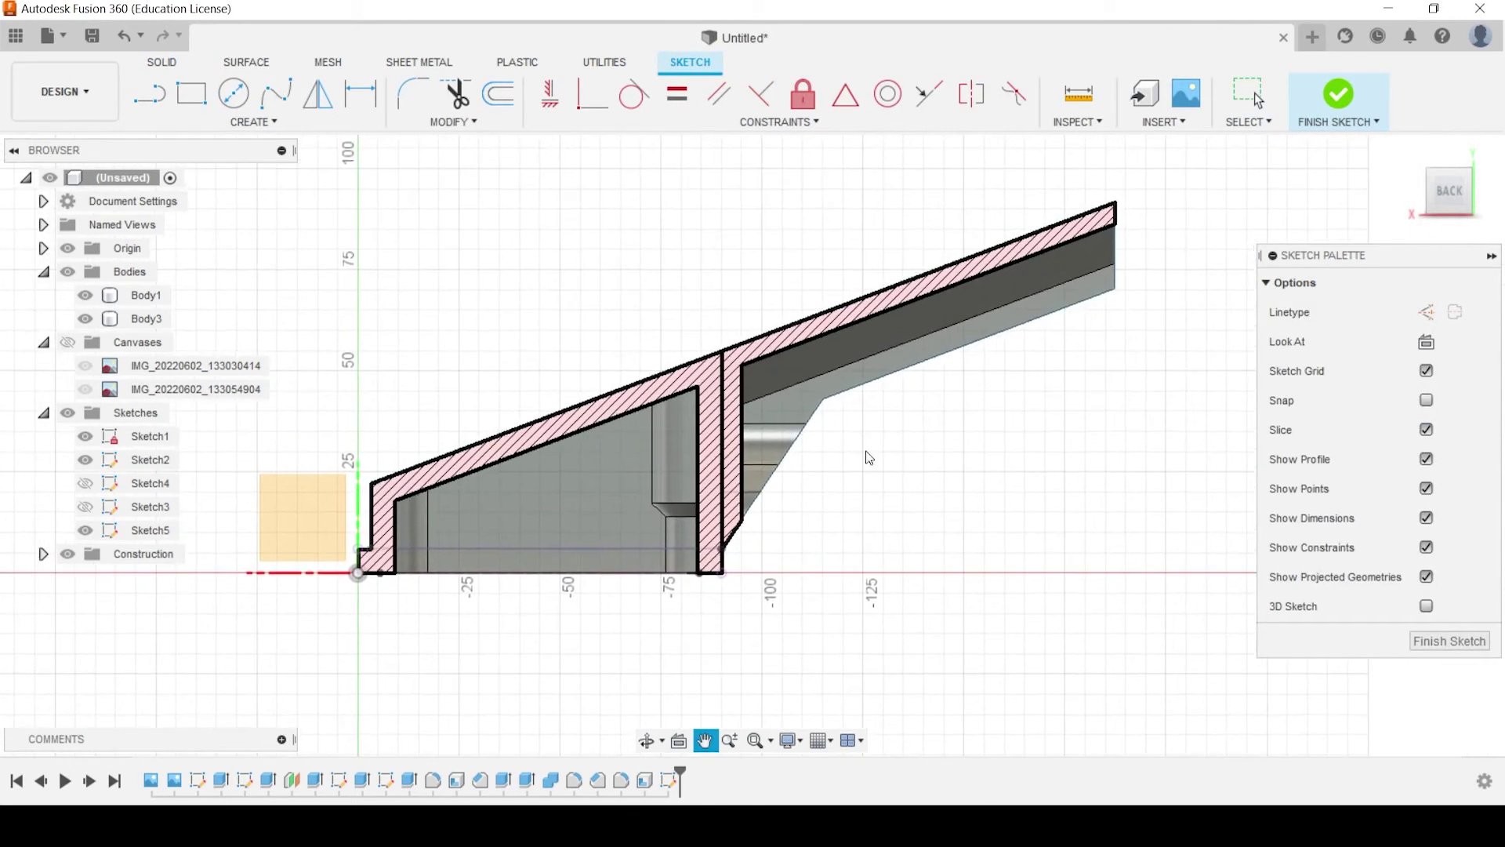
pyautogui.click(150, 100)
pyautogui.scroll(3, 786, 329)
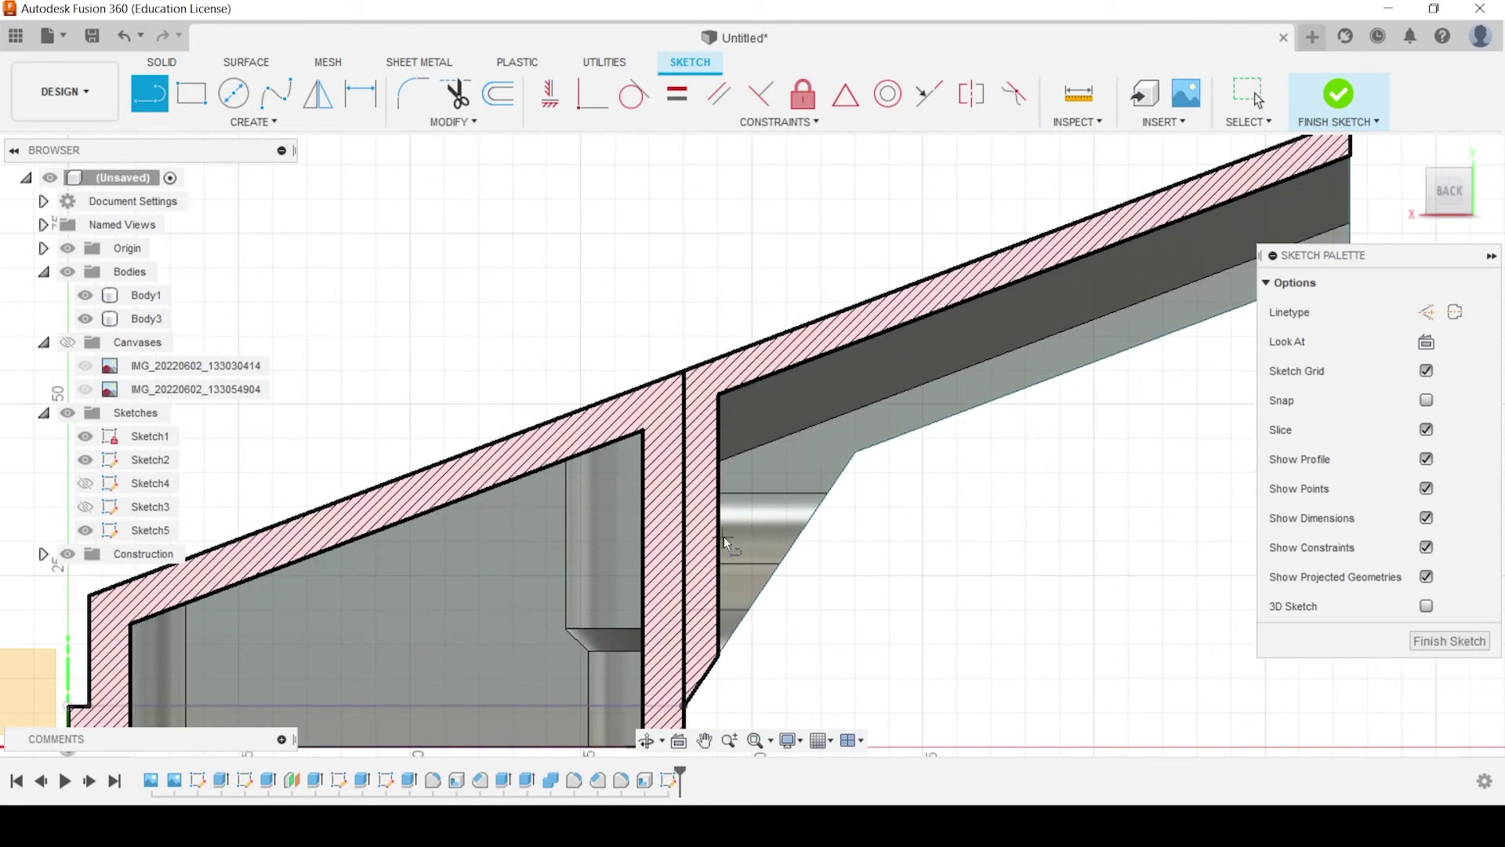
# Draw one sloped line, about 55.8 mm at 20°, across the hollow interior and finish the sketch
pyautogui.click(703, 538)
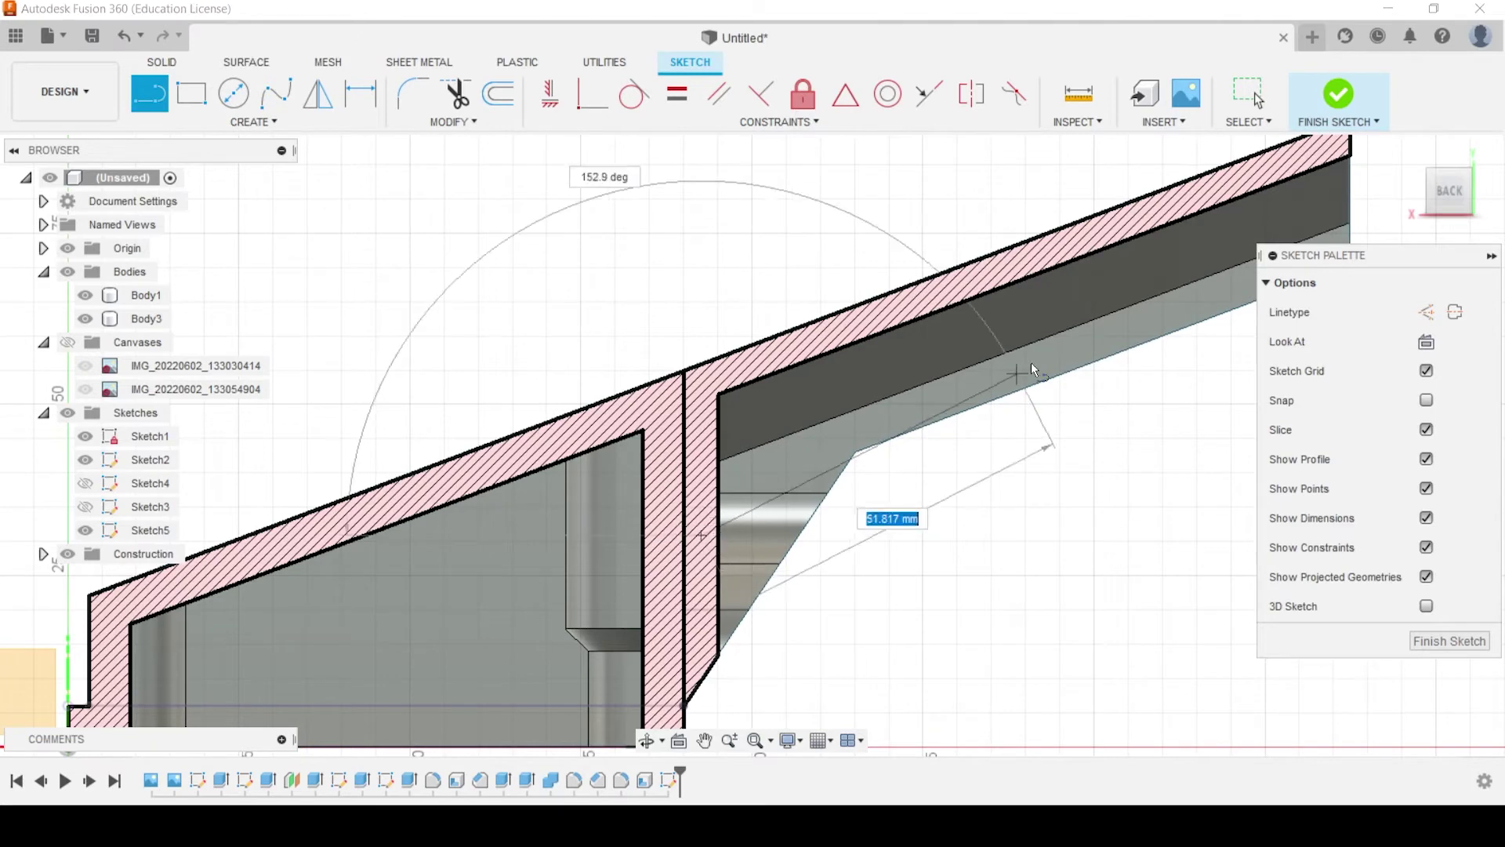
pyautogui.click(1246, 188)
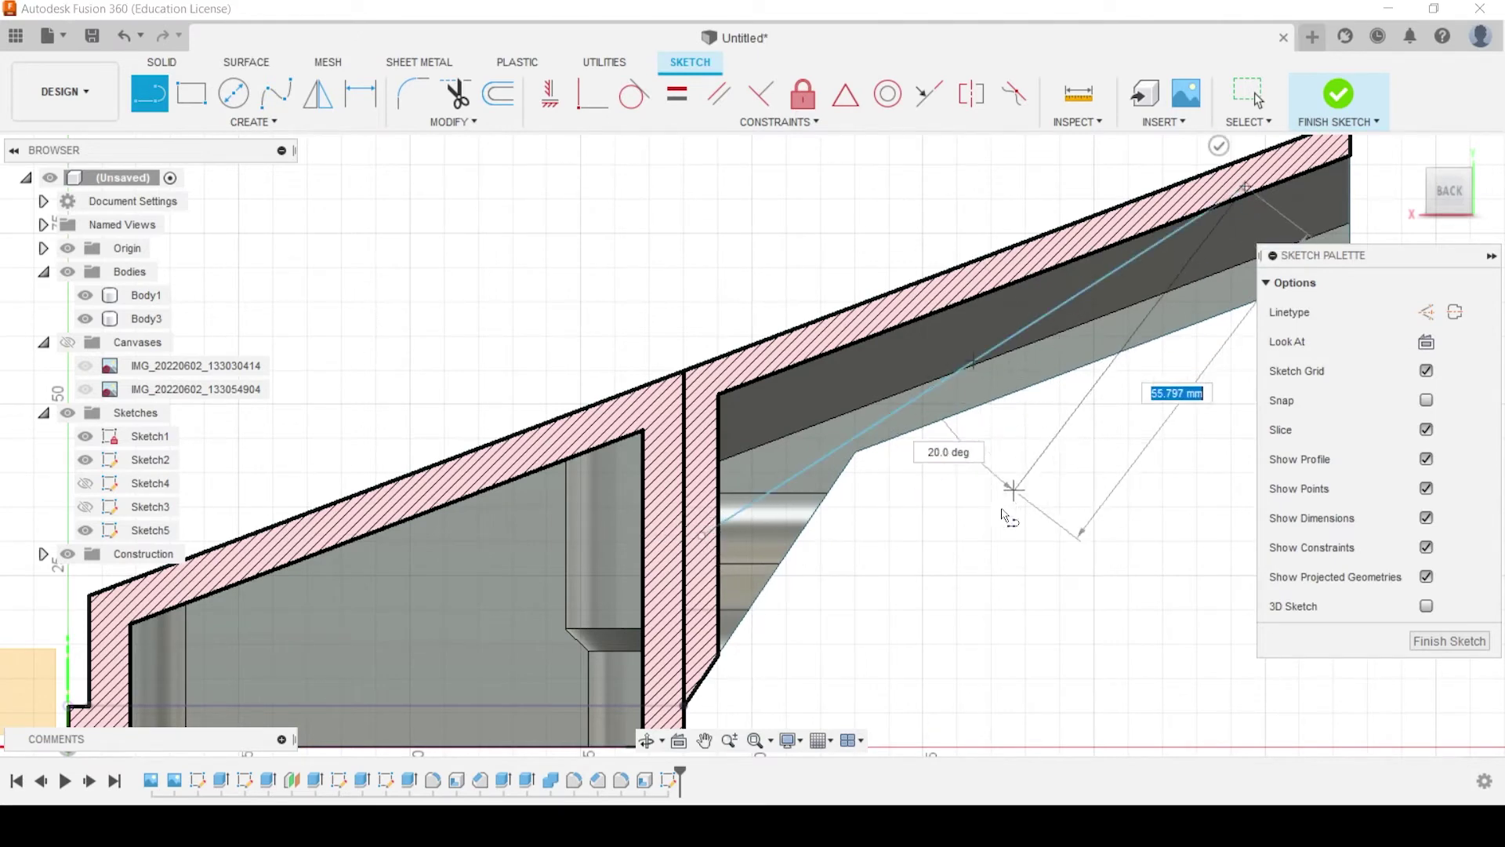
pyautogui.keyDown('shift'); pyautogui.moveTo(1010, 501); pyautogui.dragTo(946, 482, button='middle'); pyautogui.keyUp('shift')
pyautogui.press('Escape')
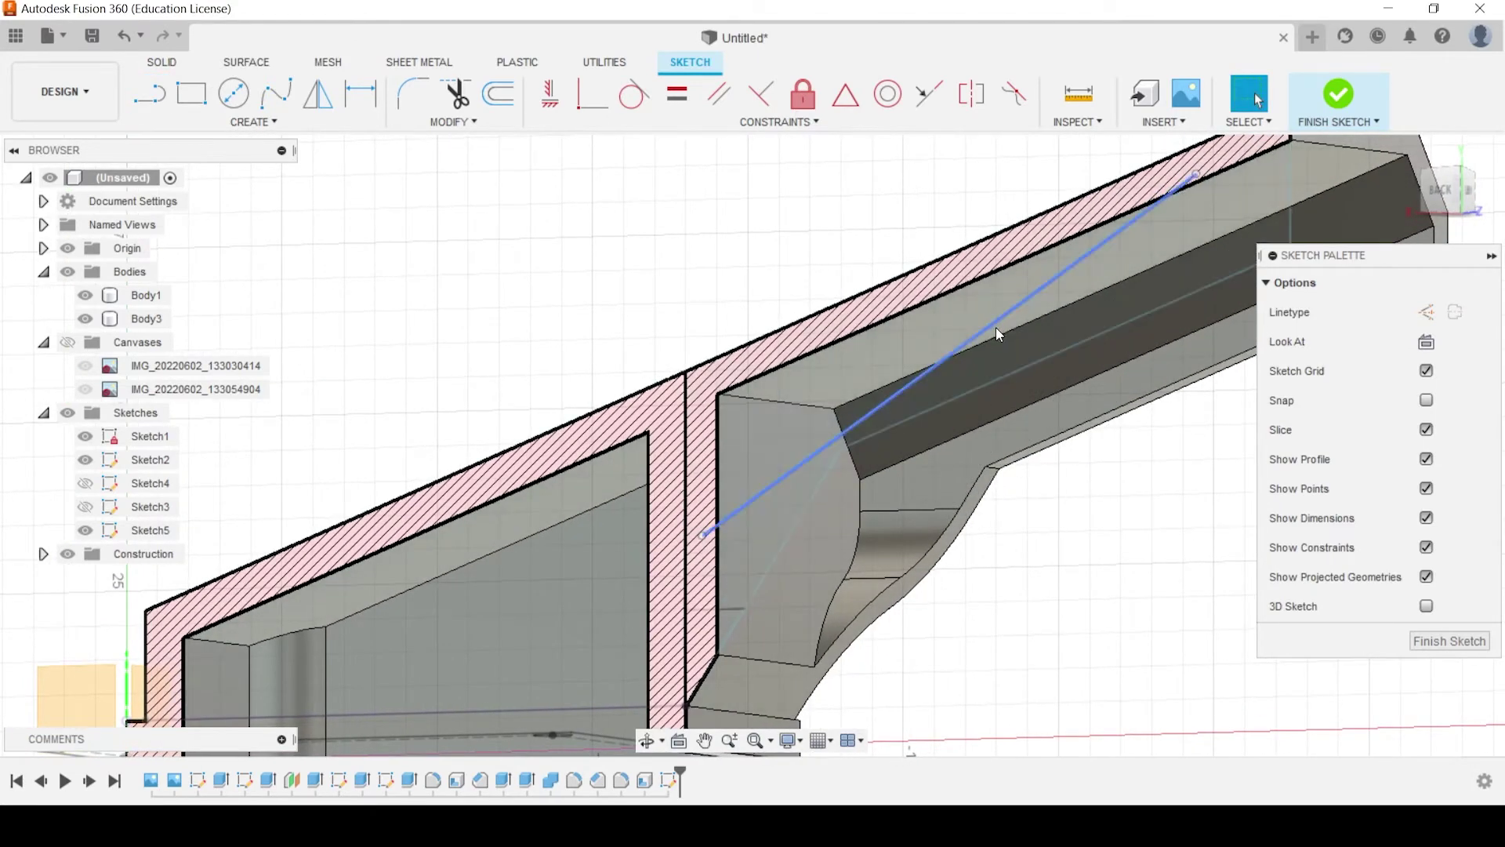
pyautogui.scroll(-2, 996, 328)
pyautogui.keyDown('shift'); pyautogui.moveTo(993, 327); pyautogui.dragTo(997, 340, button='middle'); pyautogui.keyUp('shift')
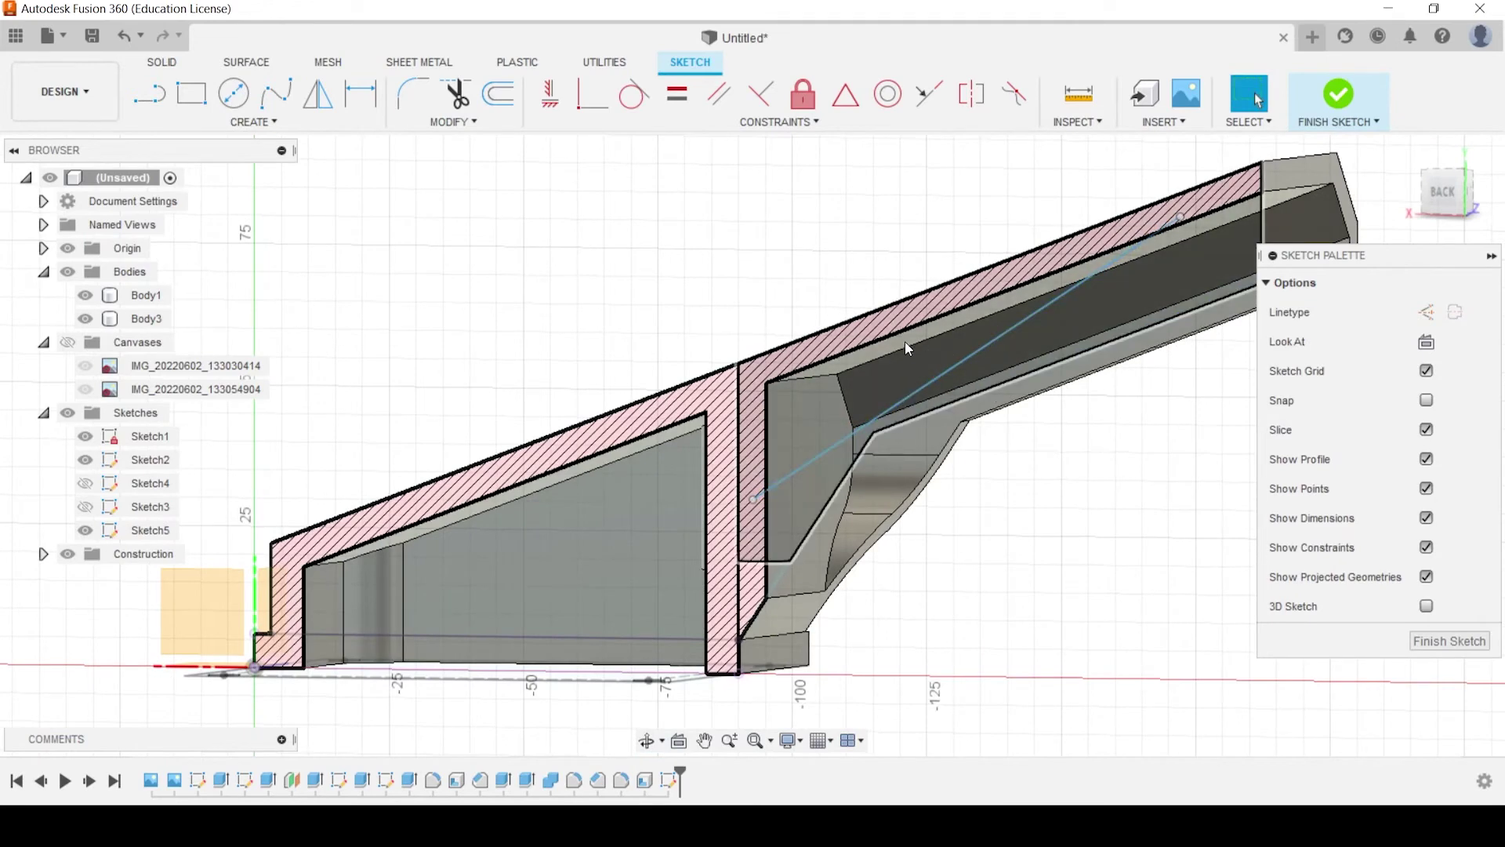
pyautogui.click(1339, 94)
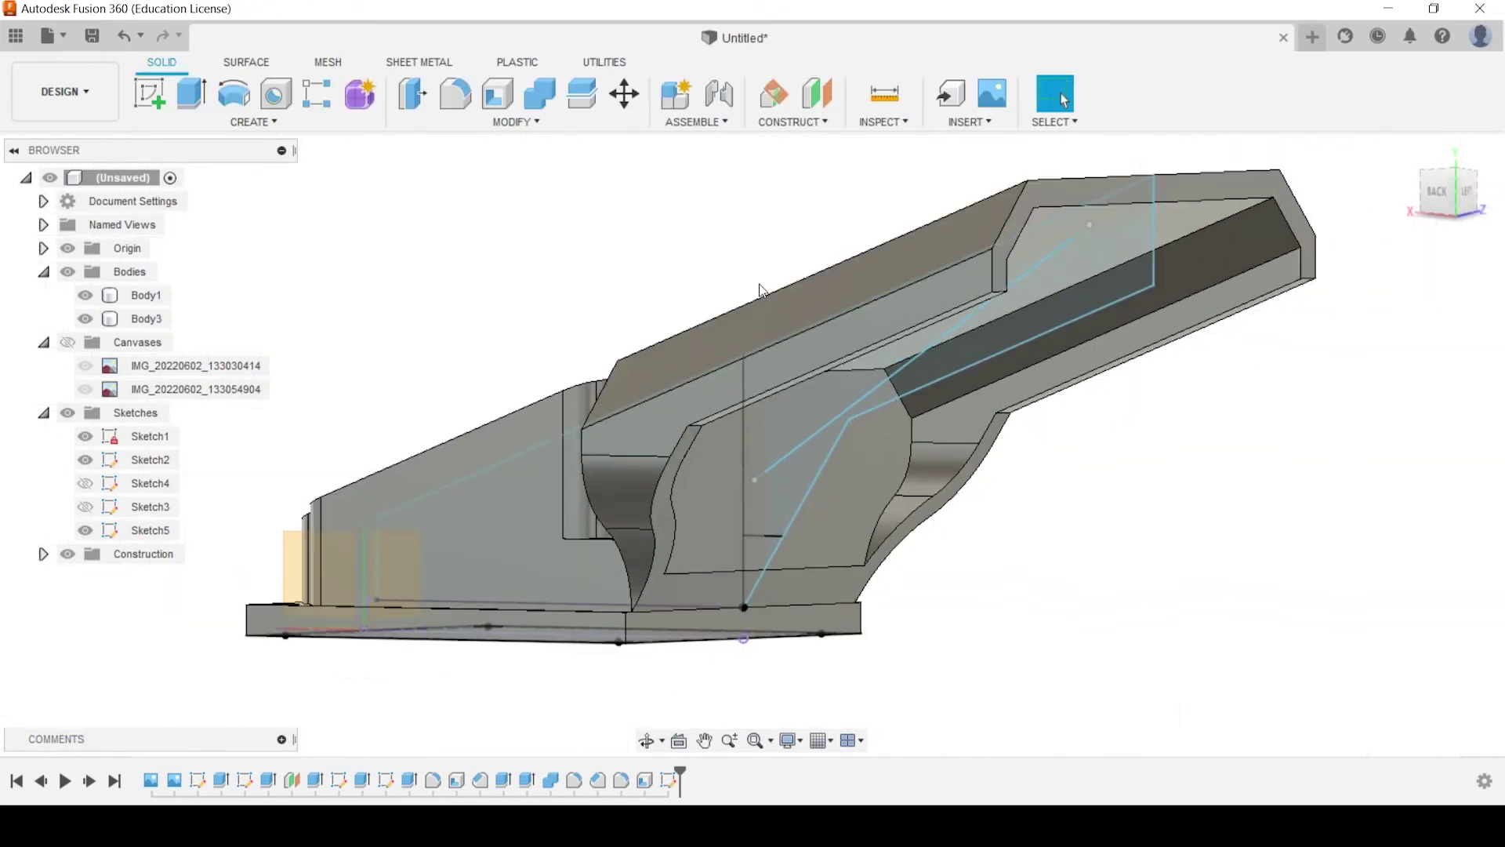
pyautogui.moveTo(608, 261); pyautogui.dragTo(484, 323, button='middle')
# Build an 8 mm To Next rib from the Sketch5 line inside the housing
pyautogui.click(266, 123)
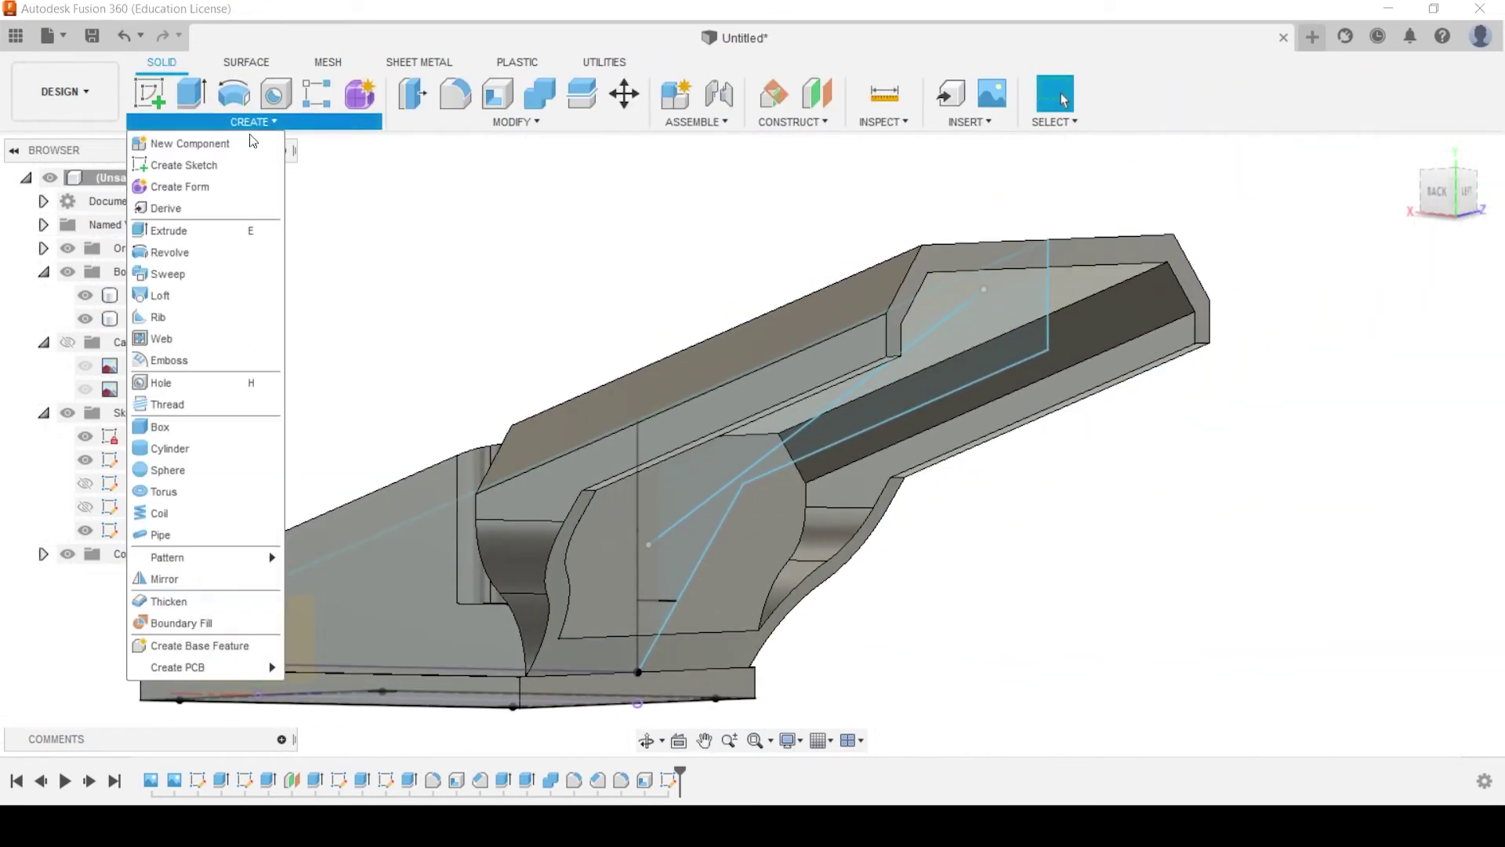
pyautogui.click(181, 316)
pyautogui.keyDown('shift'); pyautogui.moveTo(596, 297); pyautogui.dragTo(608, 276, button='middle'); pyautogui.keyUp('shift')
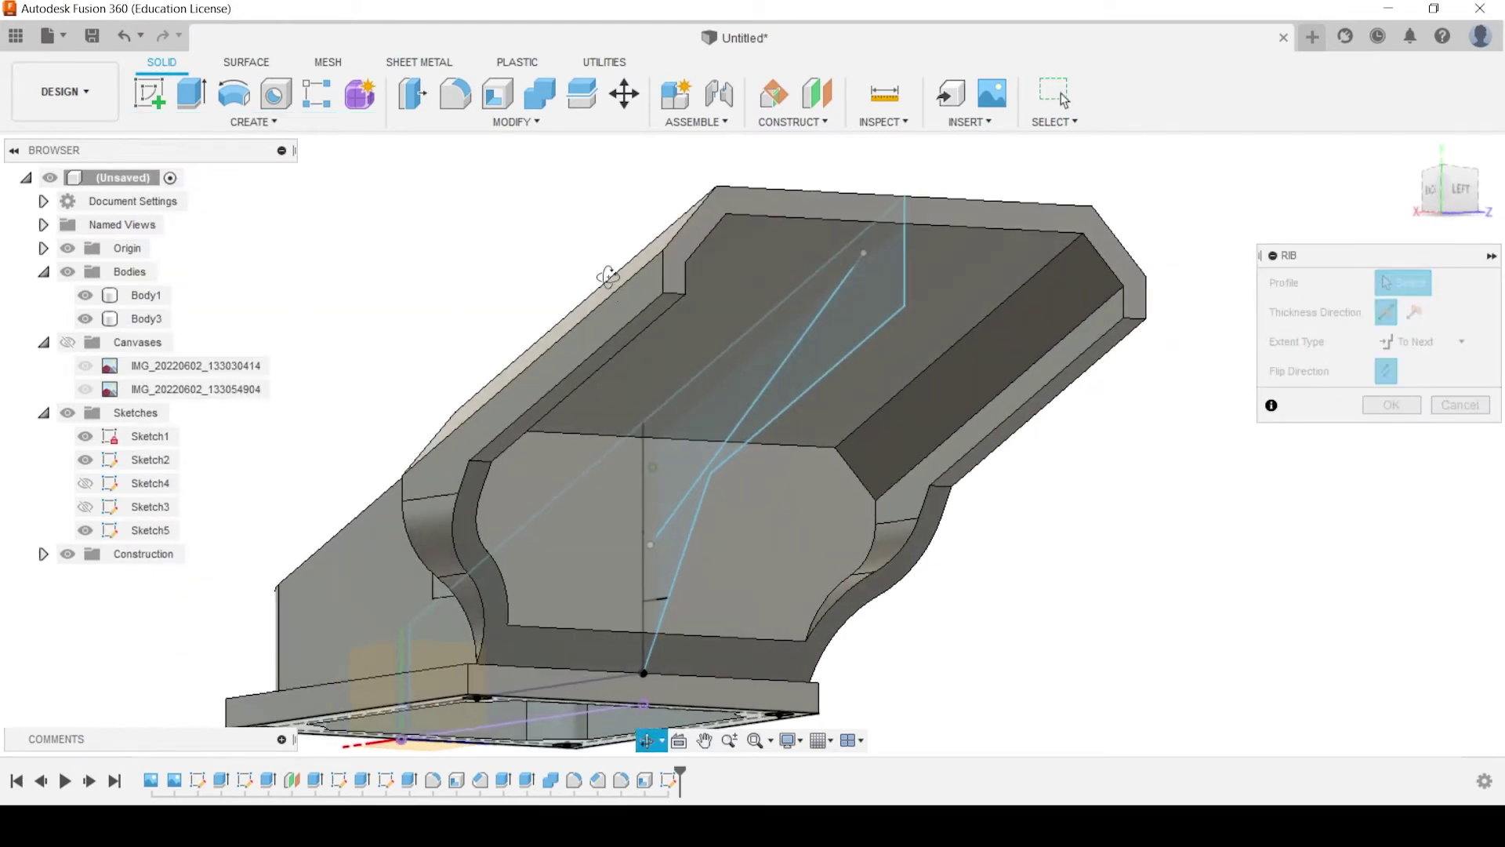
pyautogui.click(790, 360)
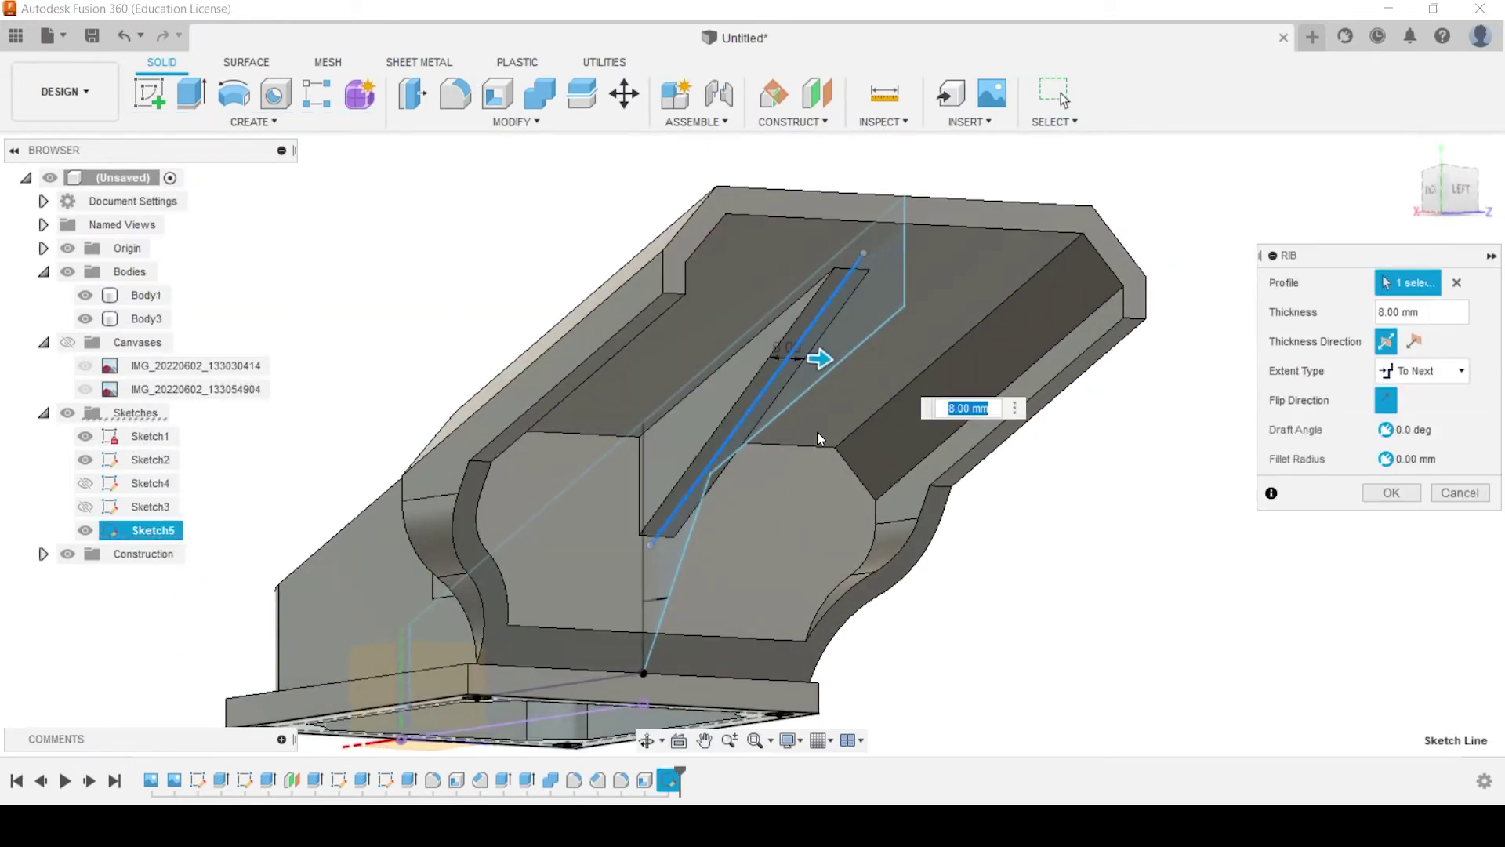
pyautogui.keyDown('shift'); pyautogui.moveTo(990, 421); pyautogui.dragTo(784, 432, button='middle'); pyautogui.keyUp('shift')
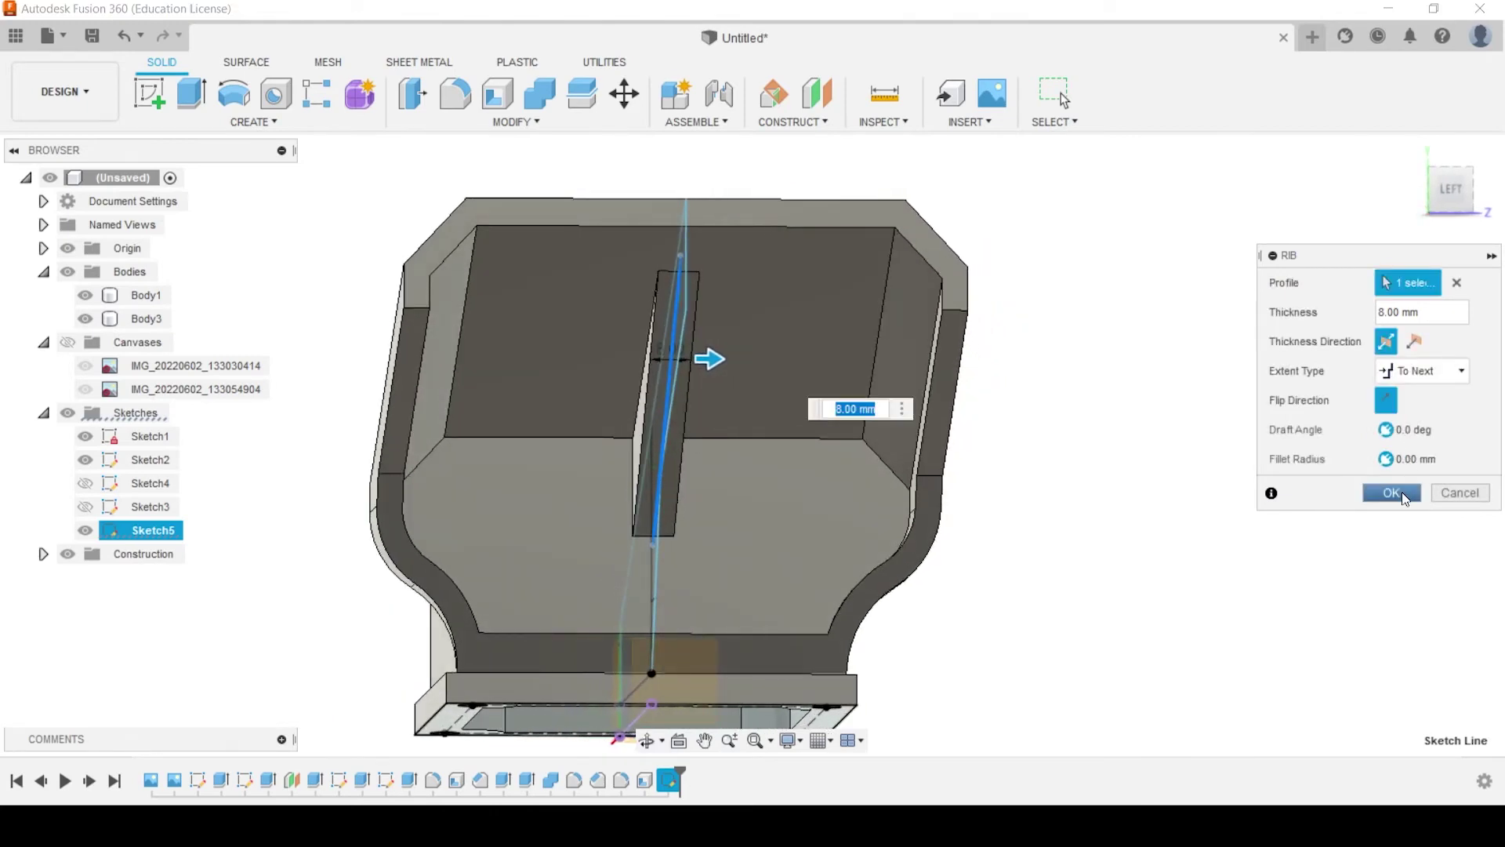
pyautogui.click(1391, 492)
pyautogui.moveTo(528, 400)
pyautogui.keyDown('shift'); pyautogui.mouseDown(button='middle')
pyautogui.moveTo(439, 389)
pyautogui.moveTo(533, 401)
pyautogui.mouseUp(button='middle'); pyautogui.keyUp('shift')
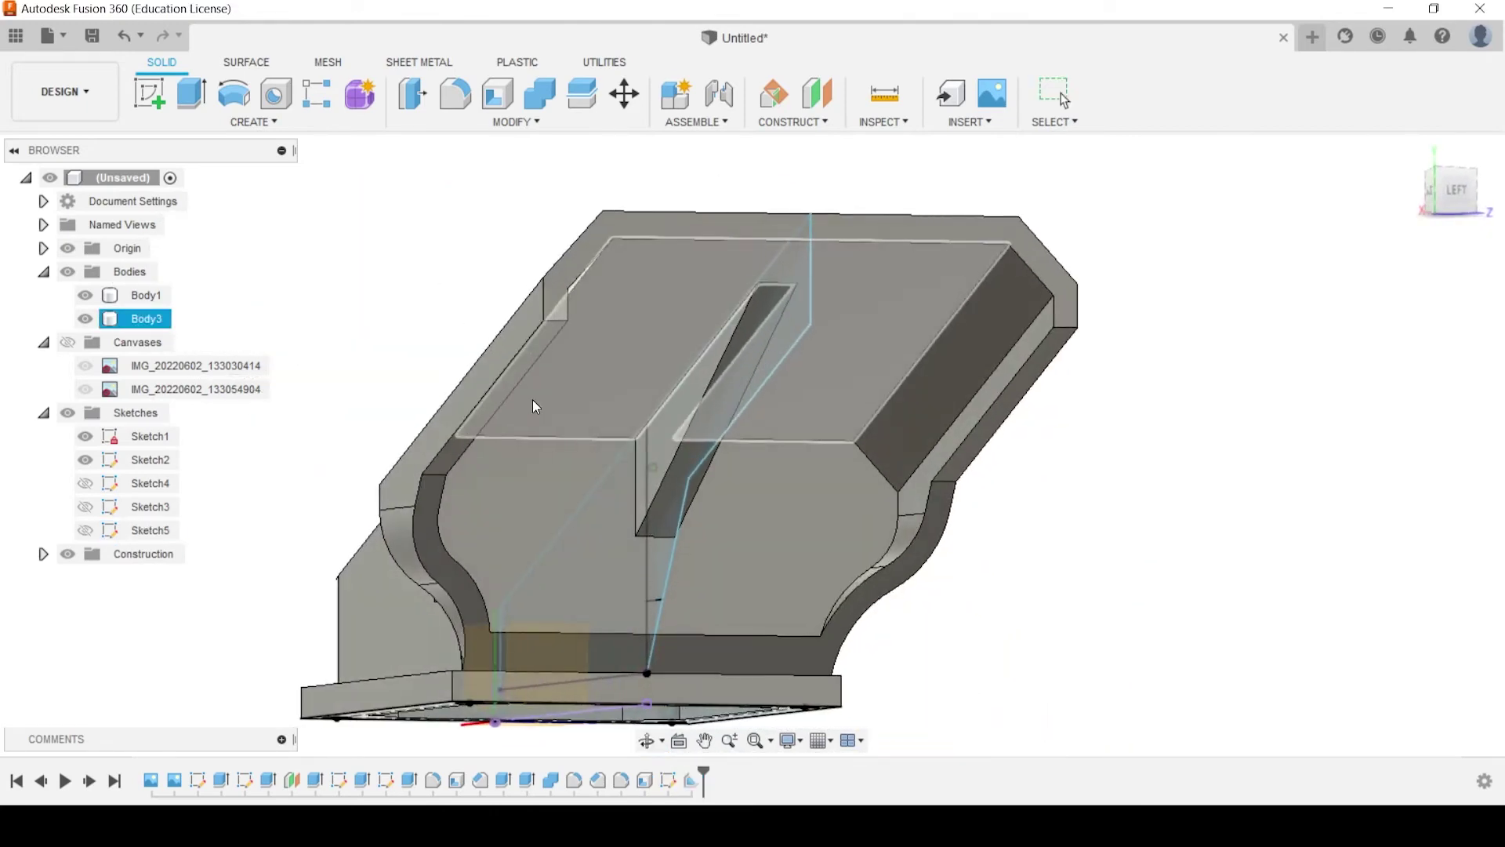
pyautogui.click(241, 122)
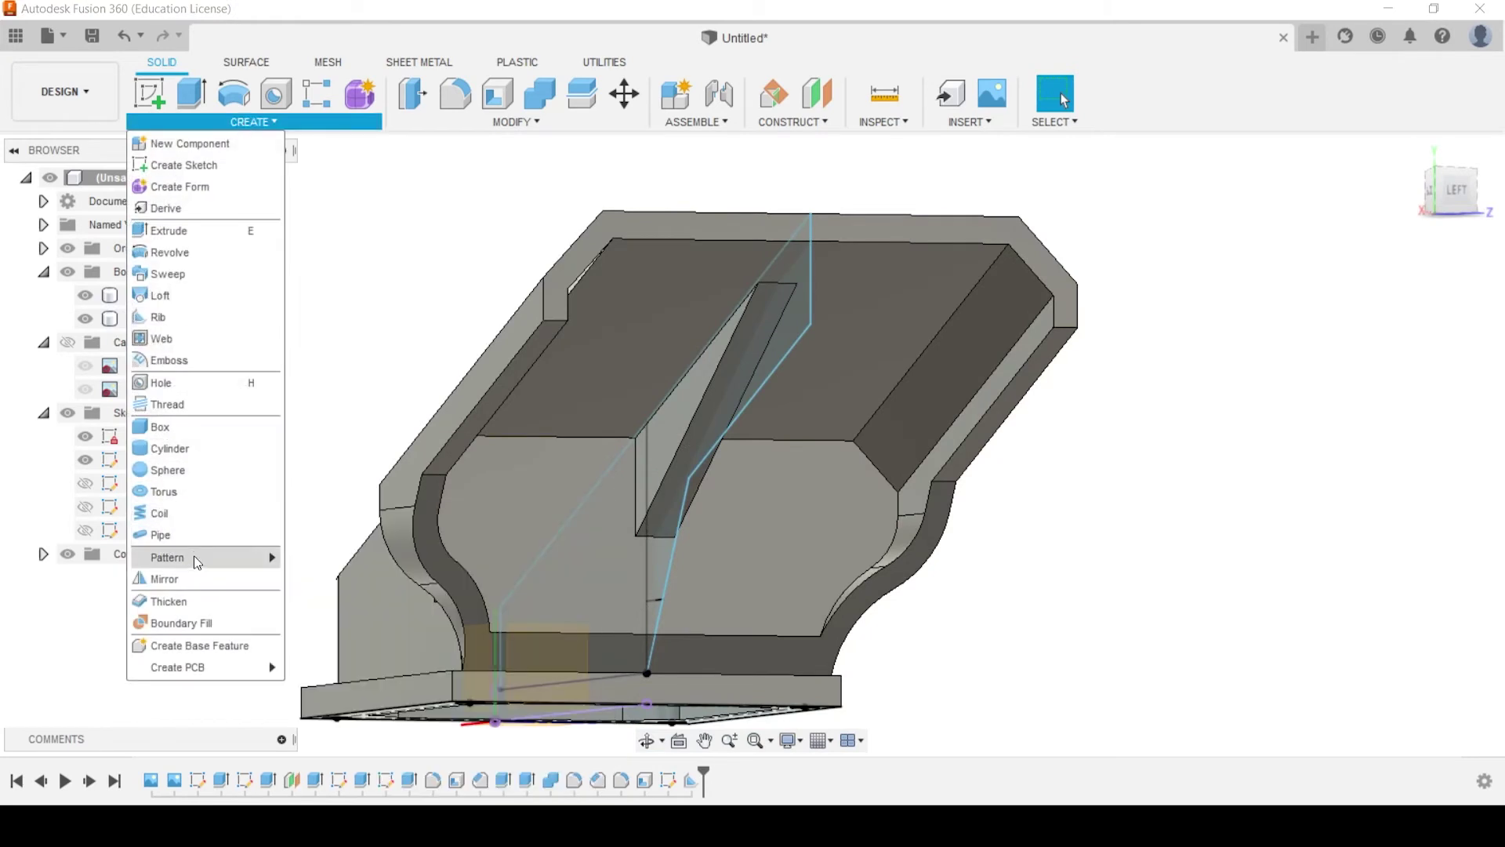
# Rectangular-pattern Rib1 along its top edge into 3 symmetric copies at 21.774 mm distance
pyautogui.moveTo(196, 561)
pyautogui.click(368, 556)
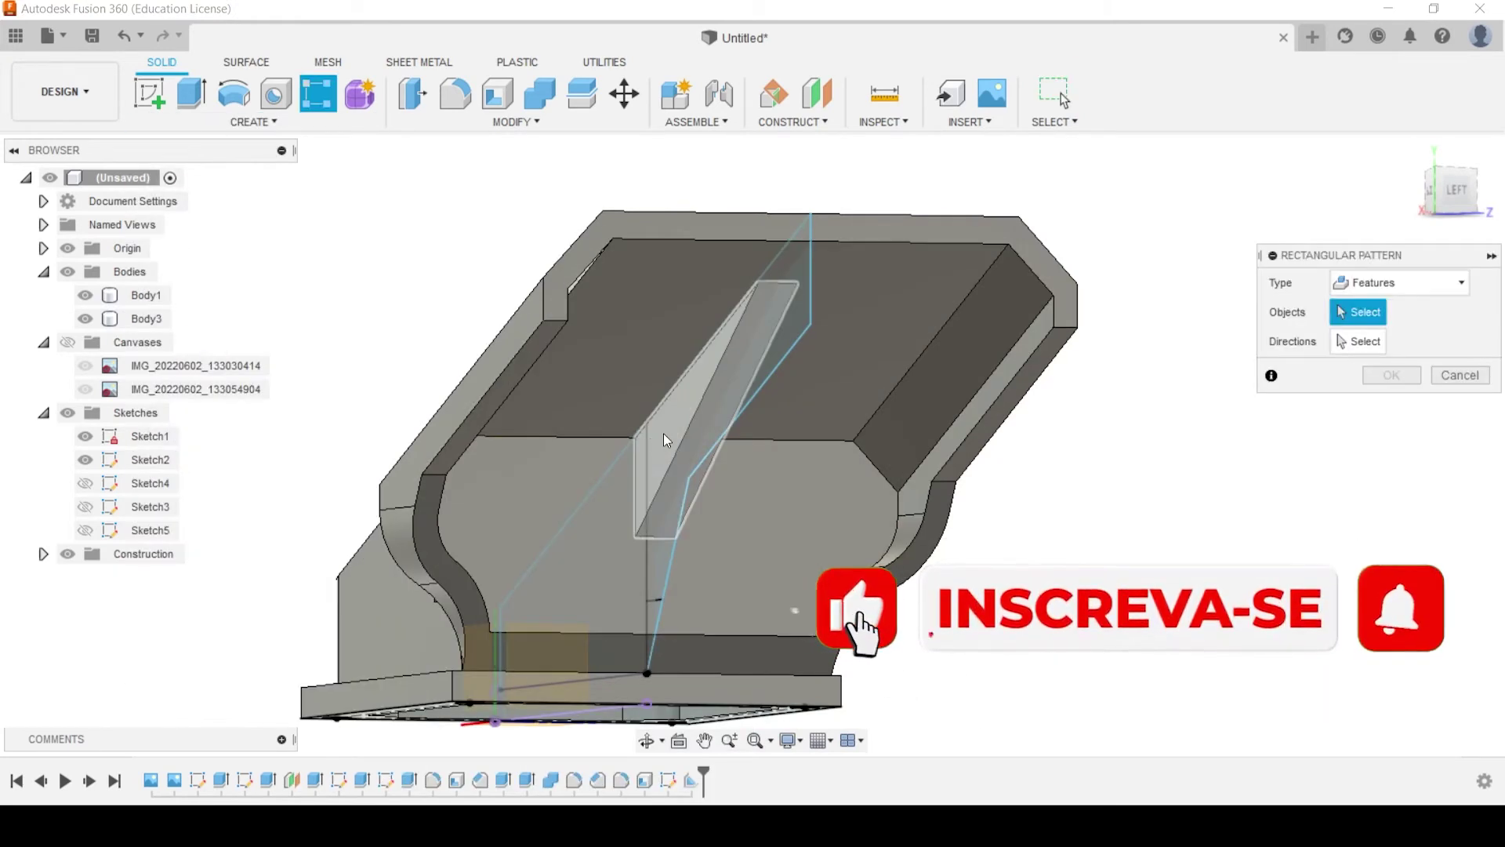
pyautogui.click(670, 431)
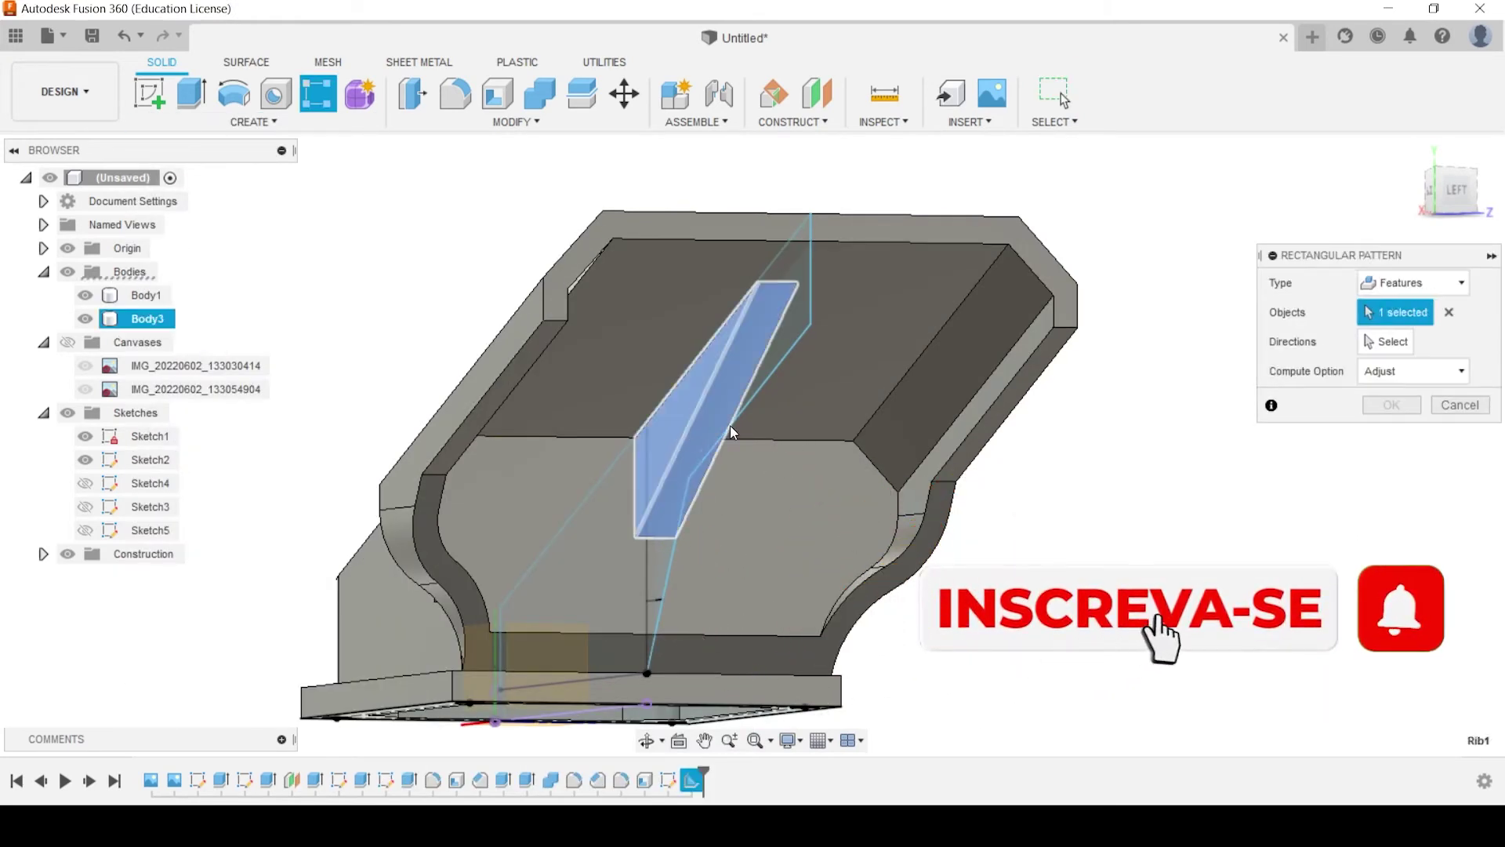
pyautogui.click(1379, 338)
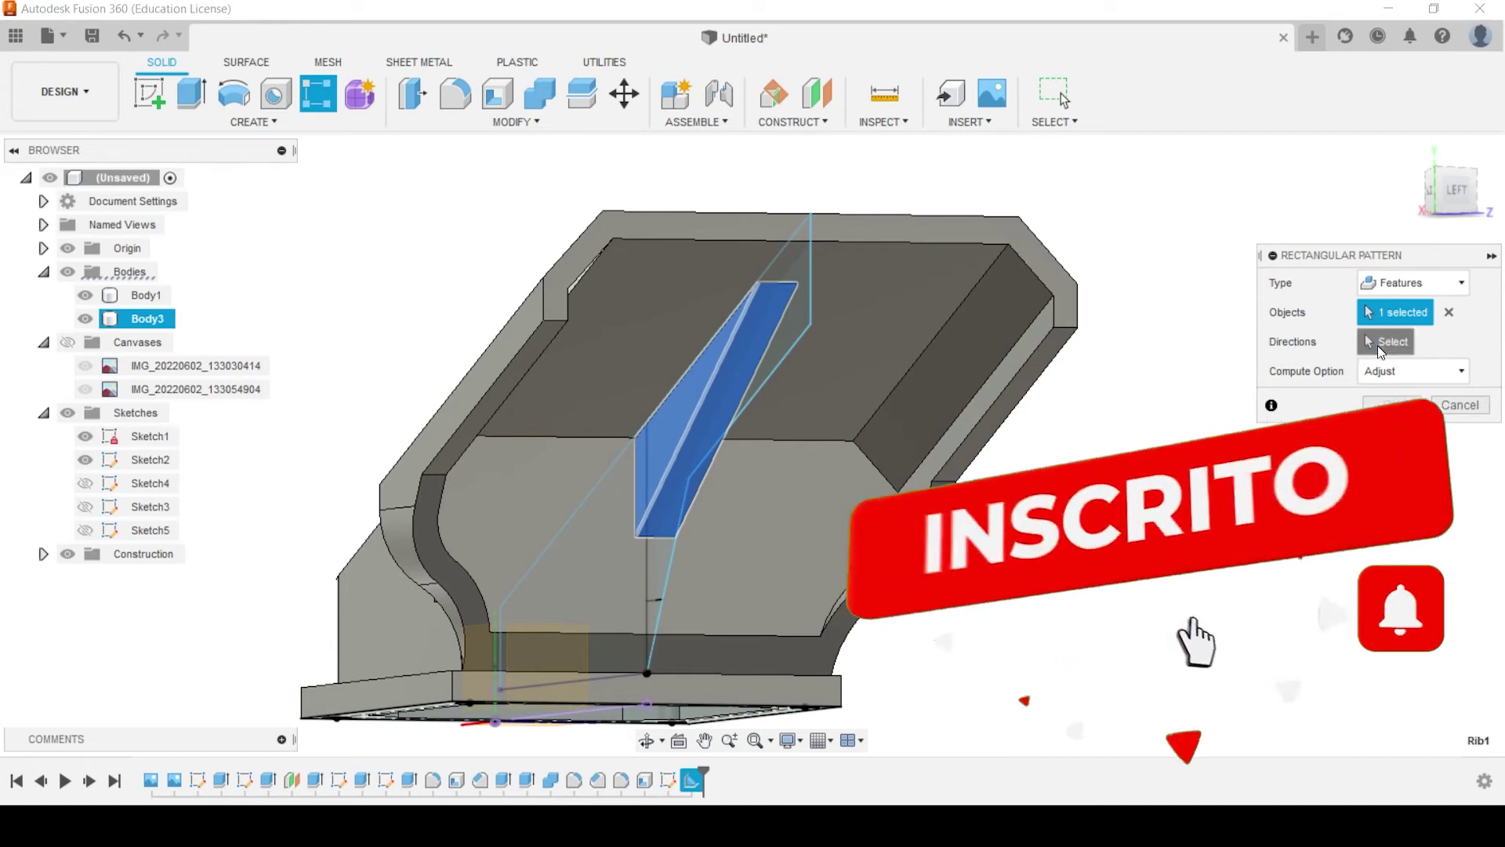
pyautogui.click(778, 284)
pyautogui.moveTo(749, 409); pyautogui.dragTo(893, 410)
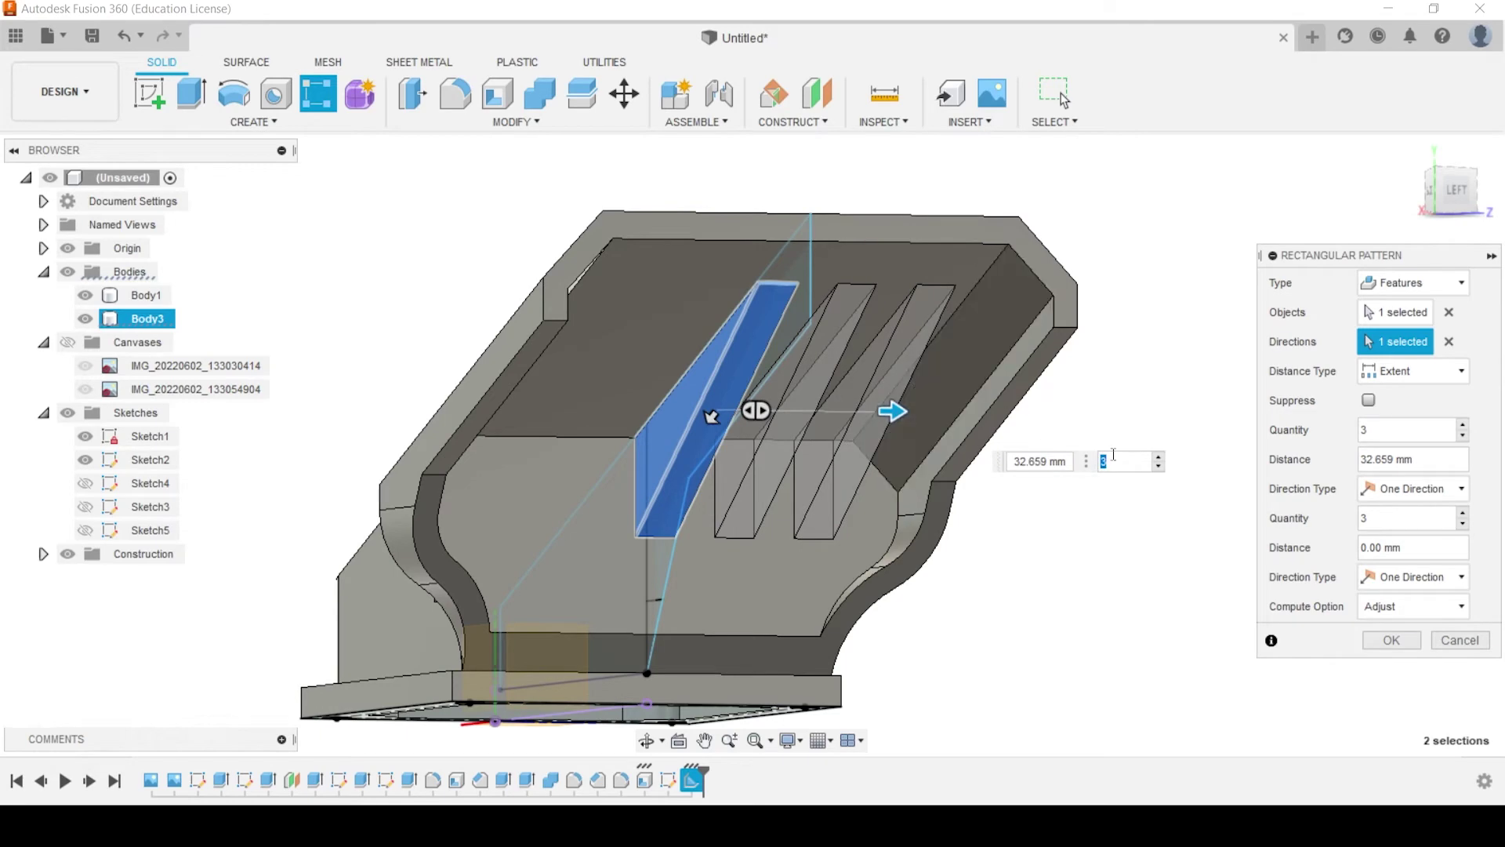
pyautogui.click(1404, 537)
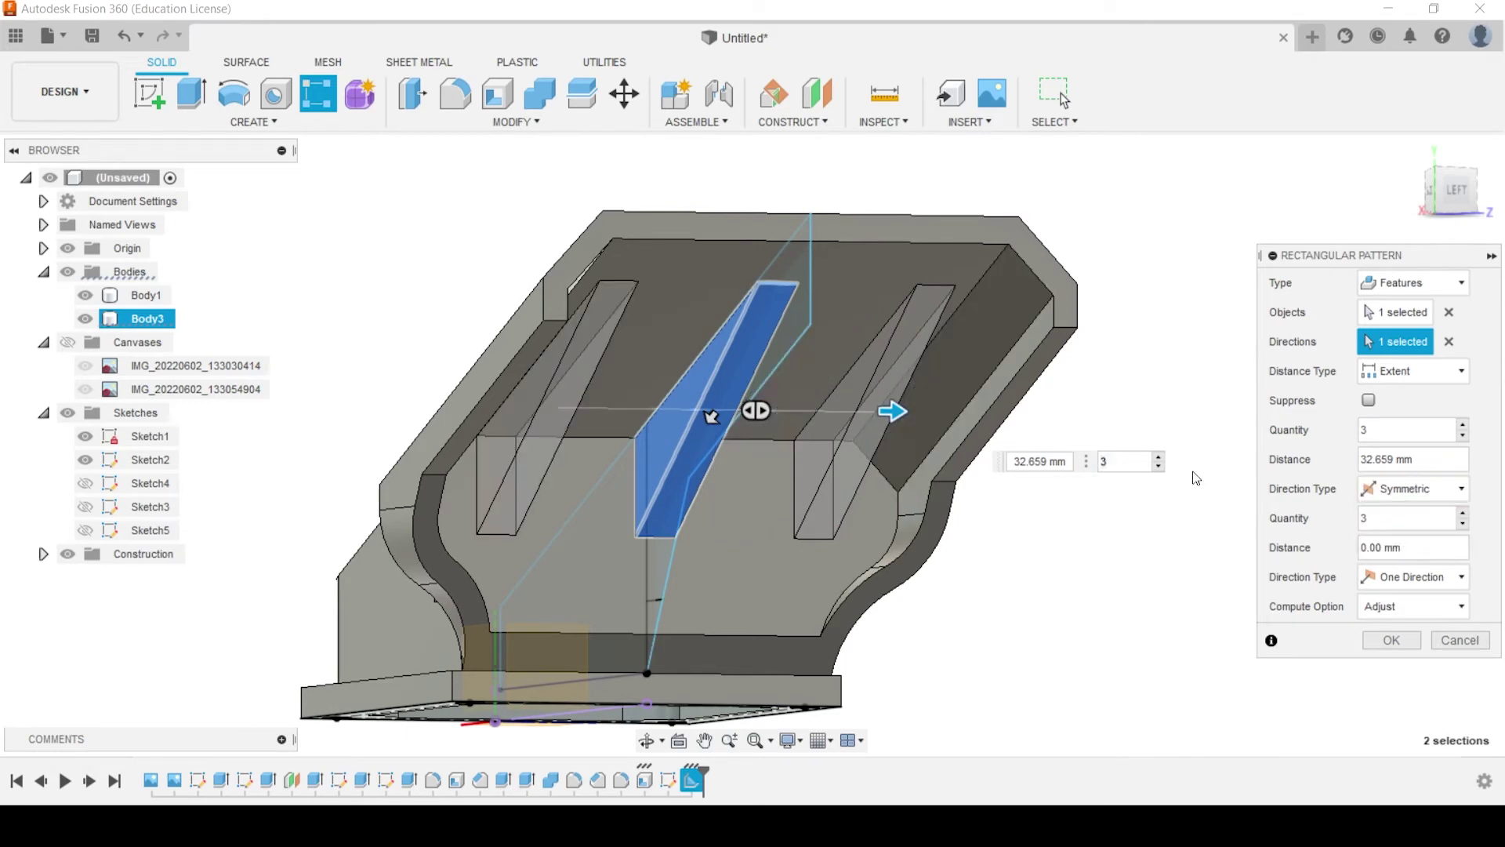
pyautogui.moveTo(892, 410); pyautogui.dragTo(836, 412)
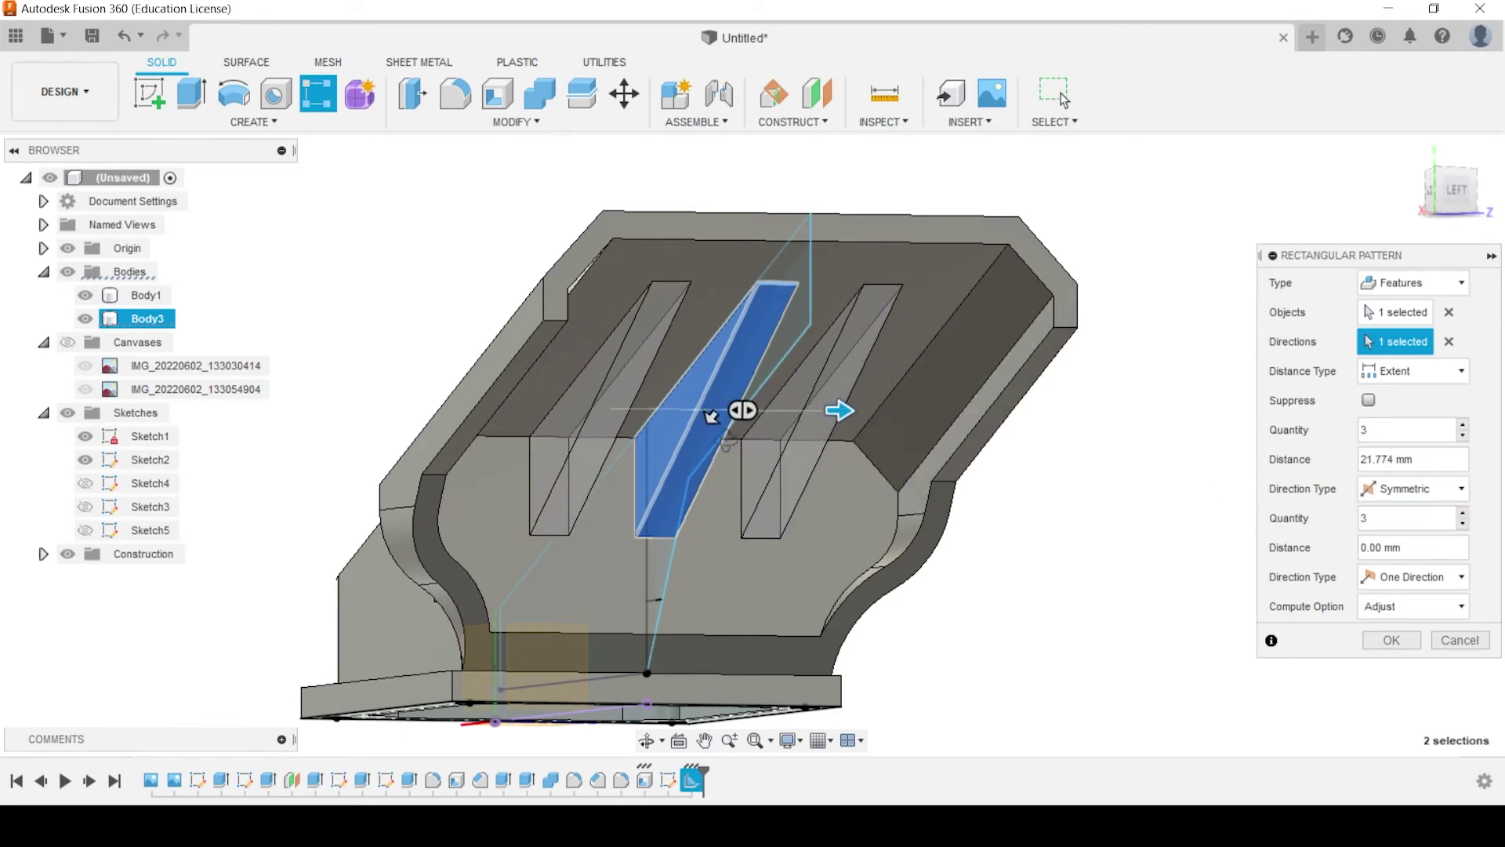
pyautogui.keyDown('shift'); pyautogui.moveTo(728, 441); pyautogui.dragTo(669, 436, button='middle'); pyautogui.keyUp('shift')
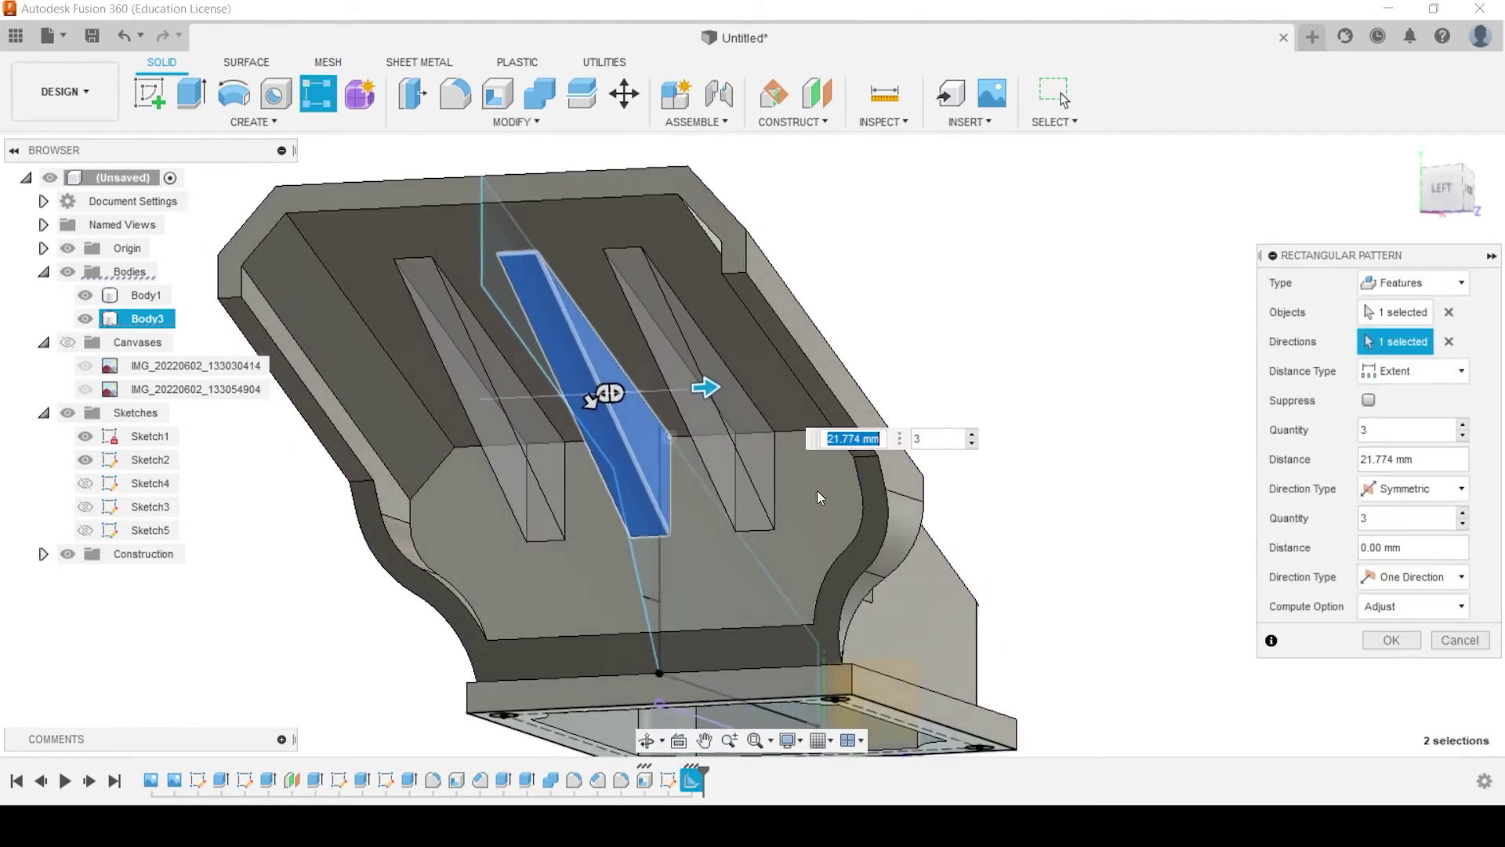
pyautogui.click(1391, 640)
pyautogui.keyDown('shift'); pyautogui.moveTo(958, 557); pyautogui.dragTo(1106, 572, button='middle'); pyautogui.keyUp('shift')
pyautogui.click(402, 408)
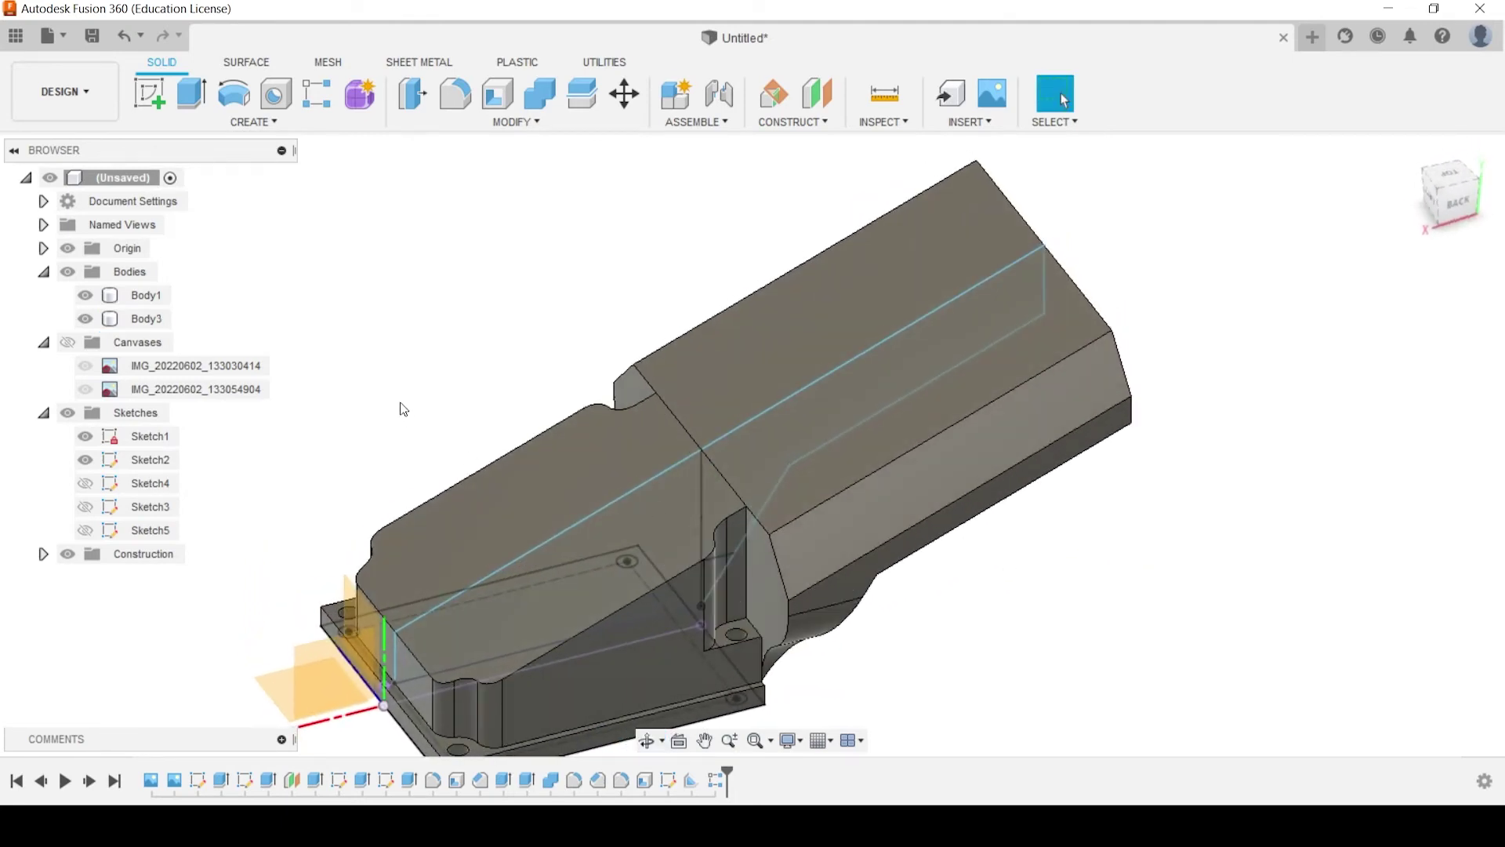
pyautogui.moveTo(401, 402); pyautogui.dragTo(398, 305, button='middle')
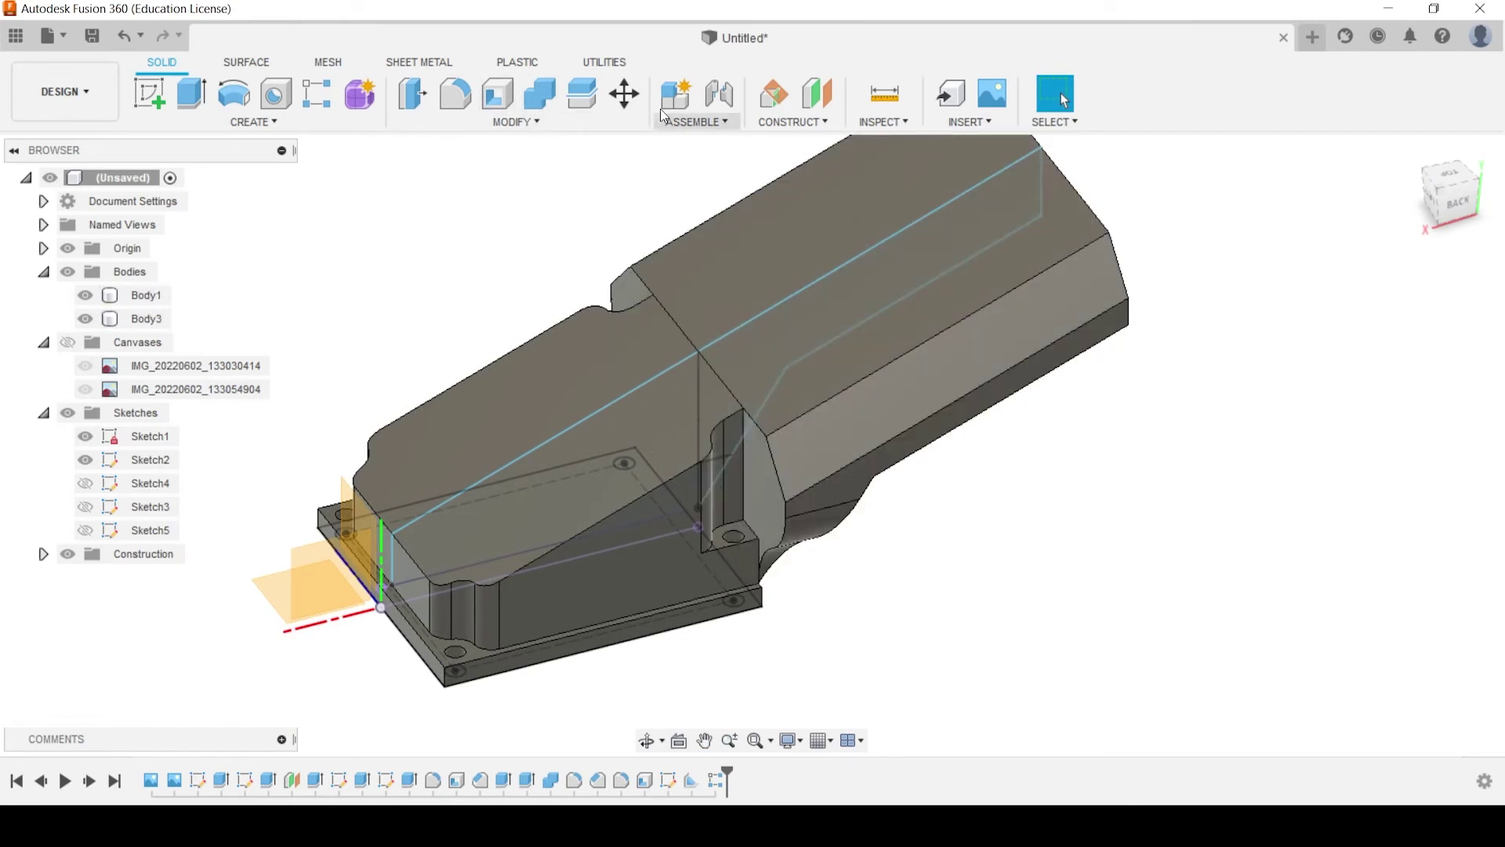
pyautogui.click(553, 107)
pyautogui.click(623, 376)
pyautogui.click(739, 294)
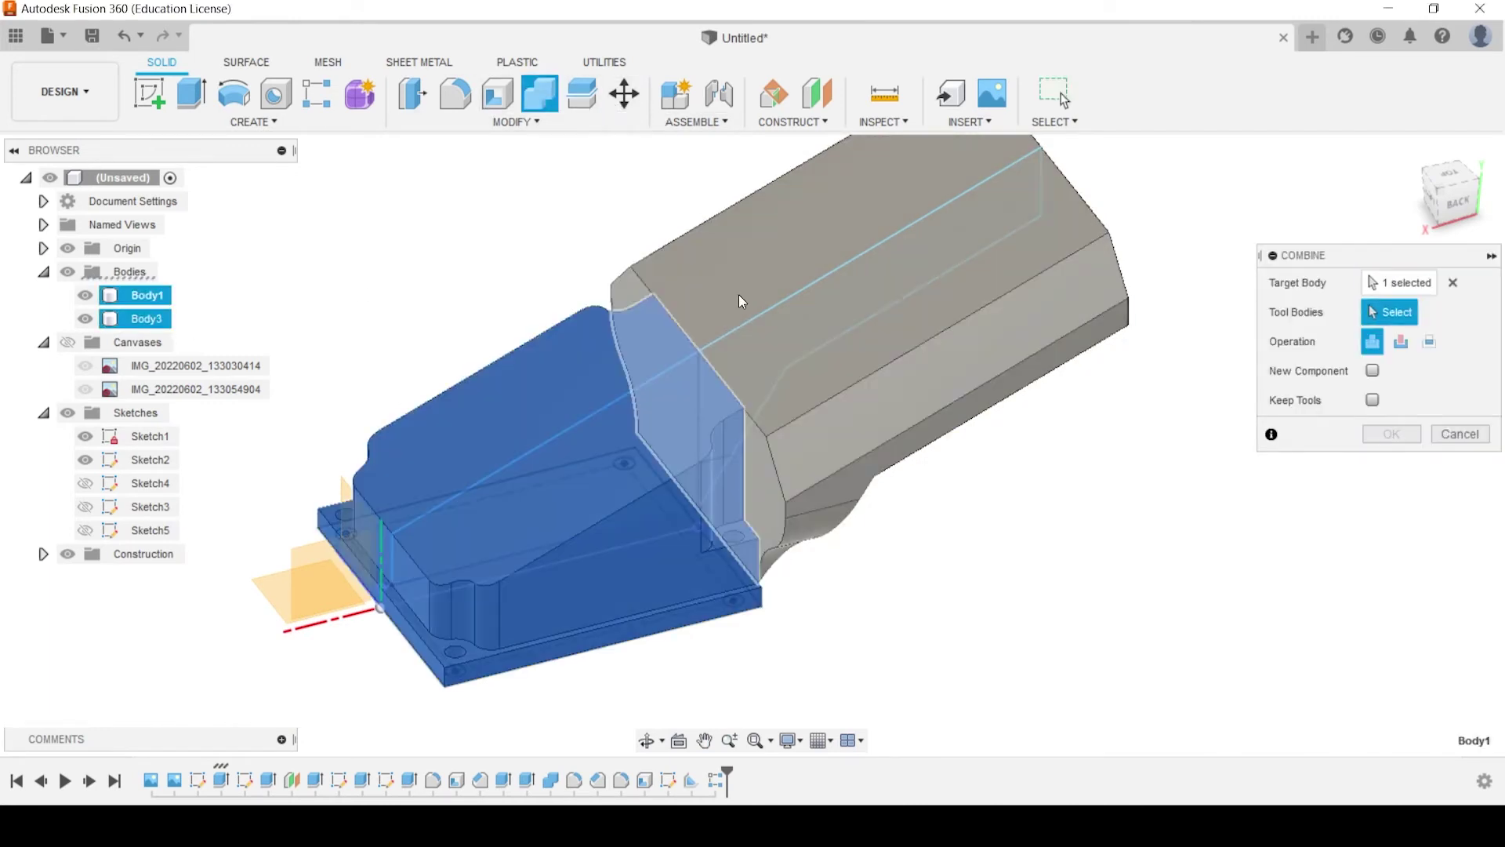
pyautogui.click(1392, 433)
pyautogui.keyDown('shift'); pyautogui.moveTo(800, 478); pyautogui.dragTo(828, 518, button='middle'); pyautogui.keyUp('shift')
pyautogui.scroll(1, 698, 505)
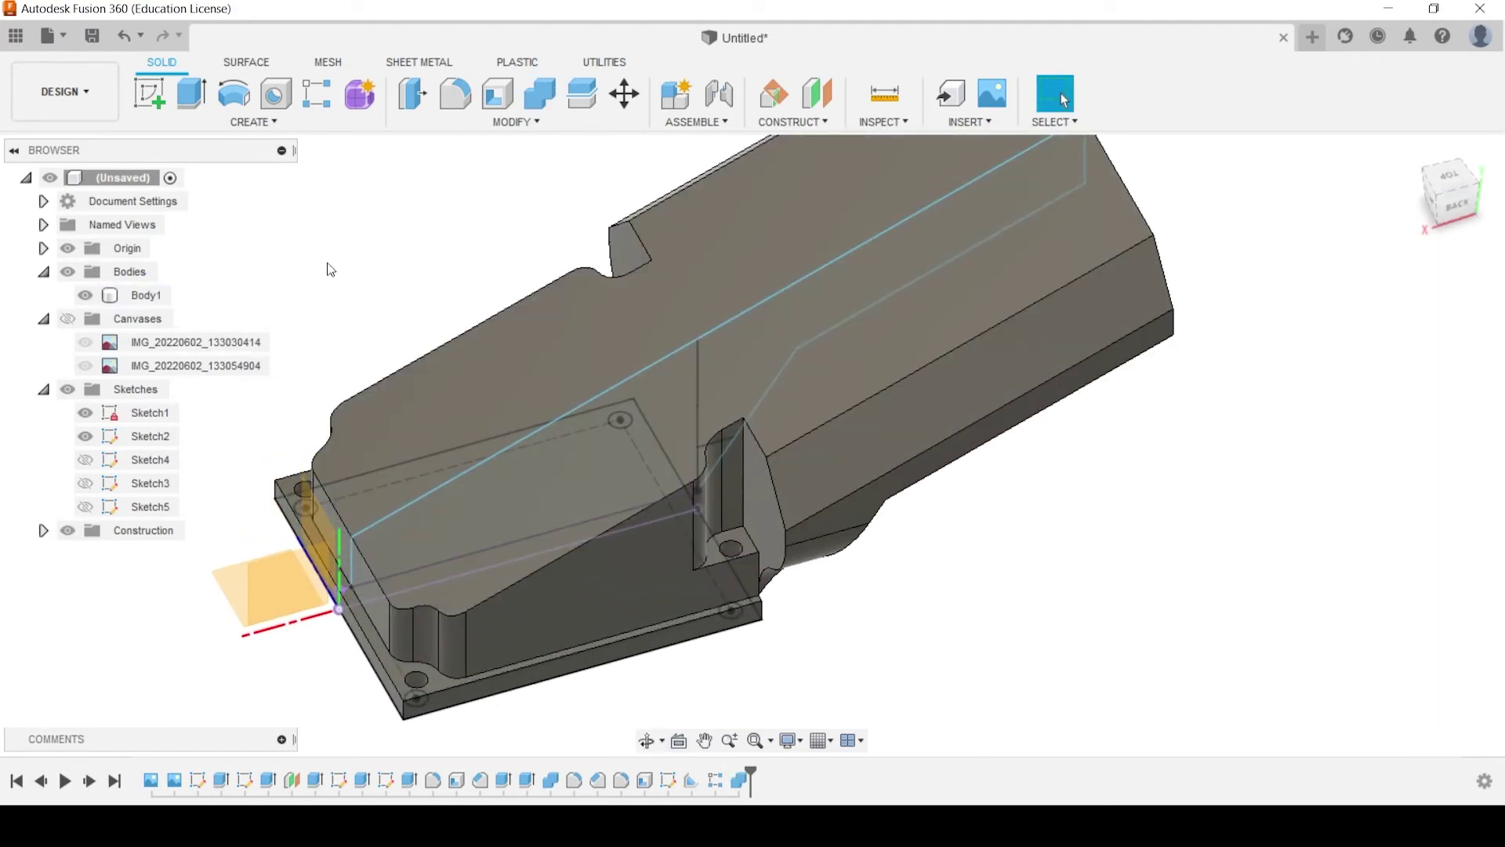
# Round the two vertical notch edges with a 6 mm fillet
pyautogui.click(461, 98)
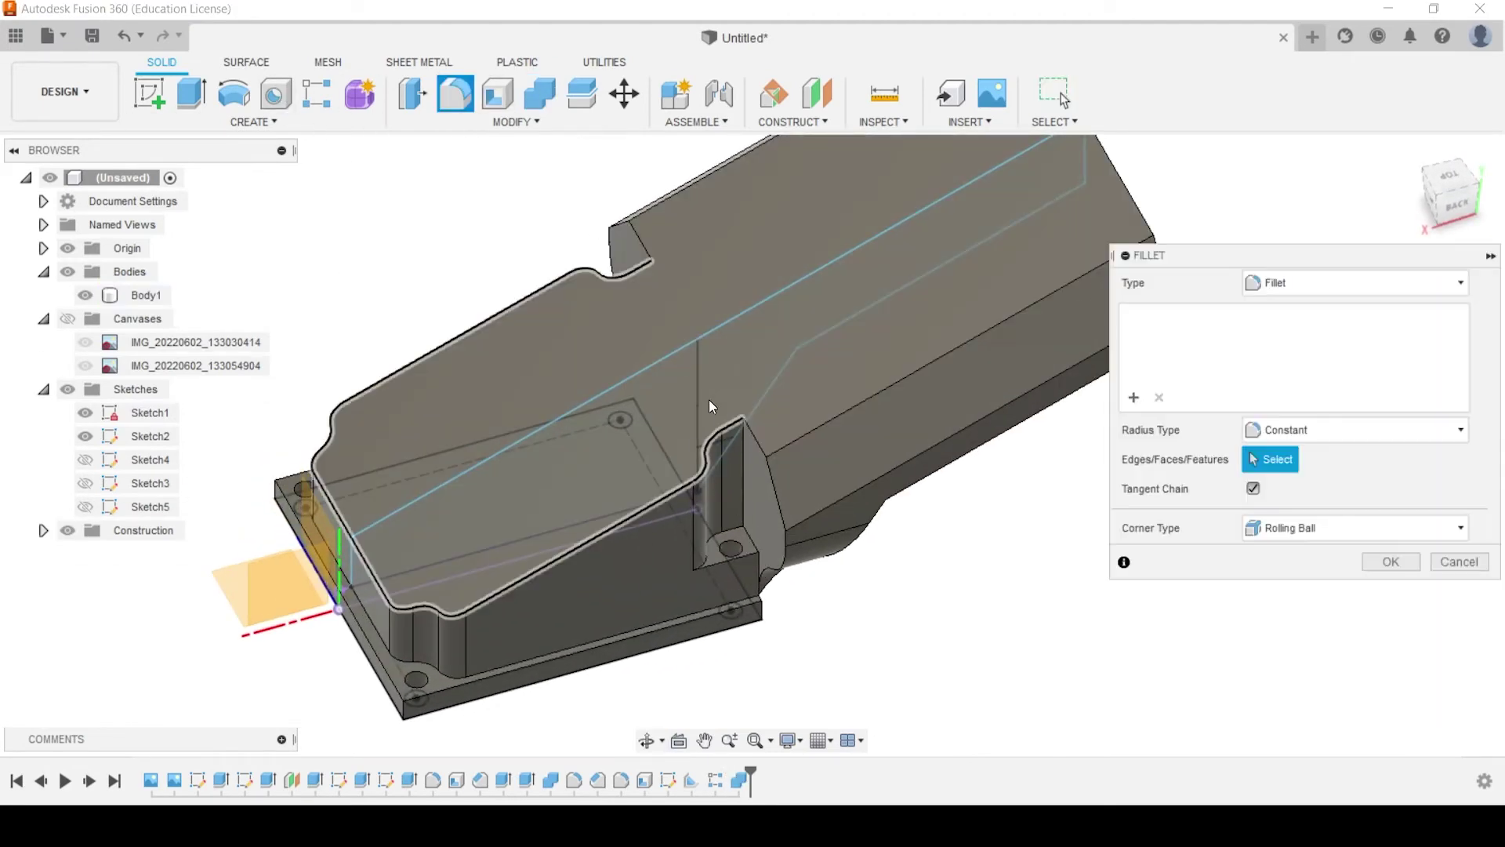
pyautogui.click(743, 460)
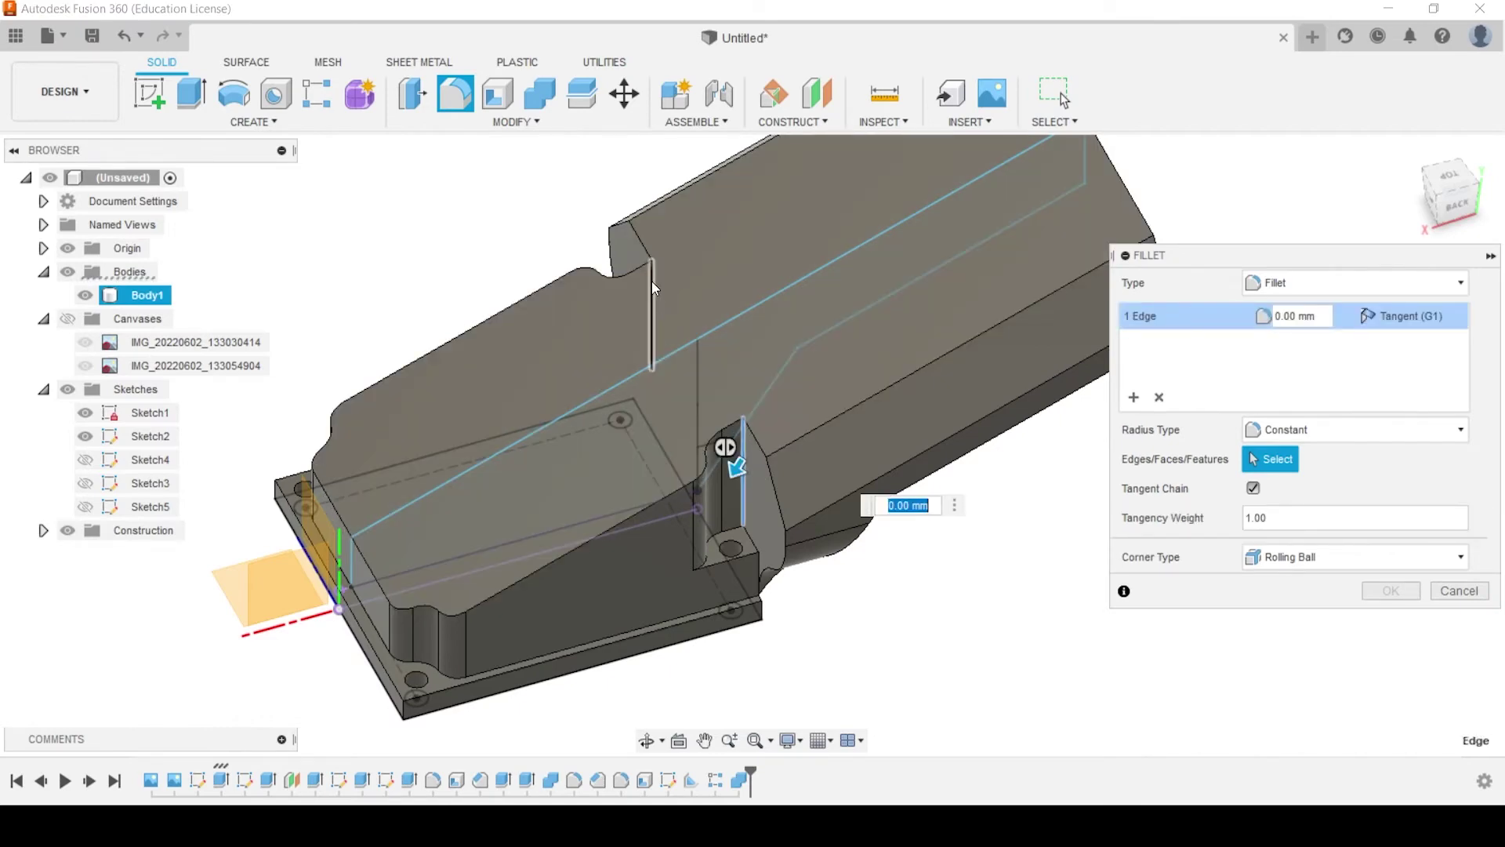
pyautogui.click(651, 280)
pyautogui.write('6')
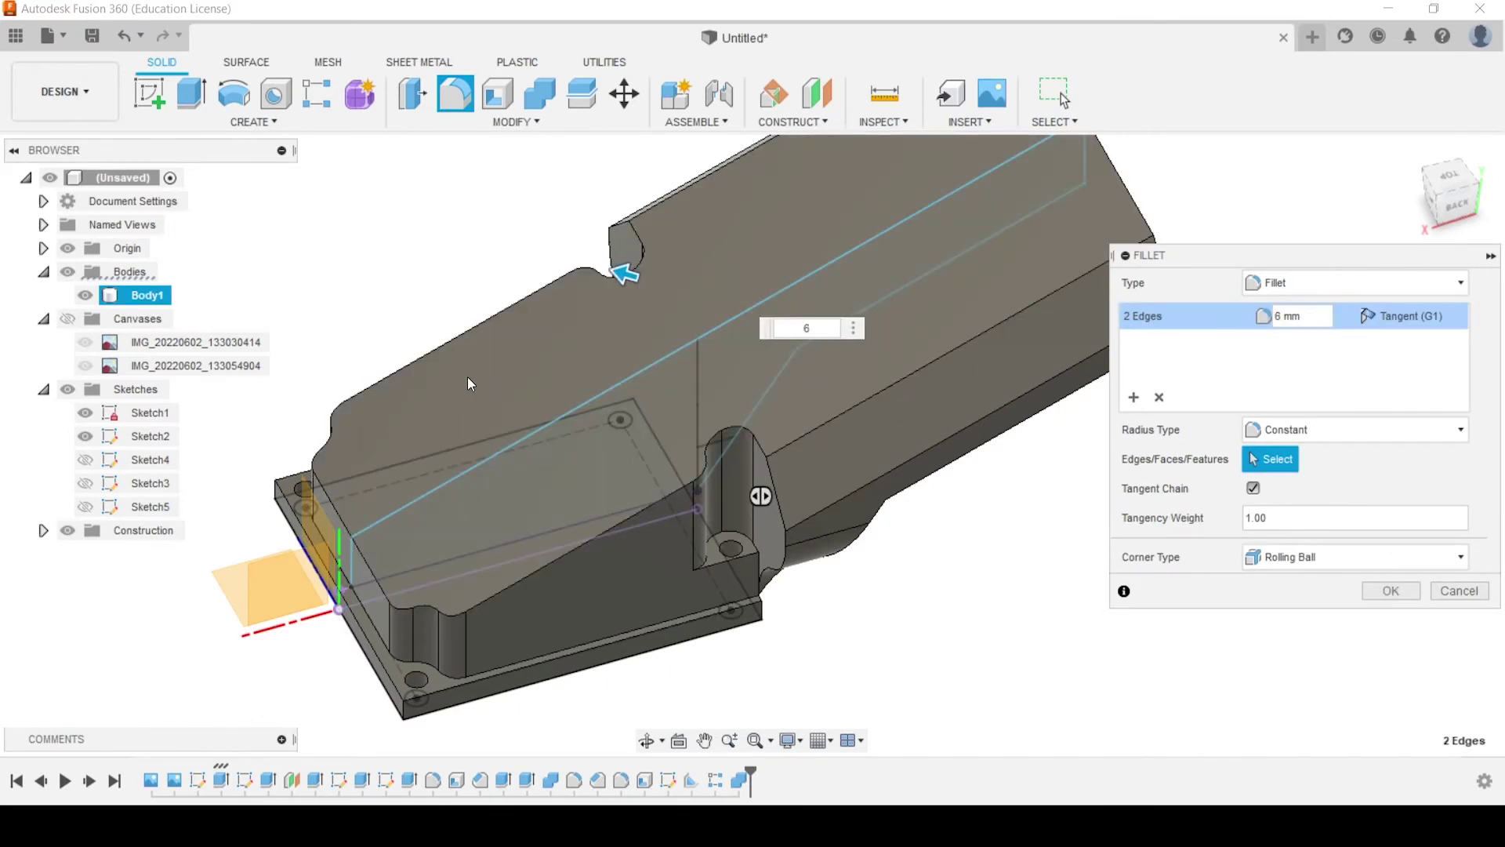
pyautogui.moveTo(467, 383)
pyautogui.keyDown('shift'); pyautogui.mouseDown(button='middle')
pyautogui.moveTo(473, 464)
pyautogui.moveTo(468, 409)
pyautogui.mouseUp(button='middle'); pyautogui.keyUp('shift')
pyautogui.click(1391, 590)
pyautogui.moveTo(724, 530); pyautogui.dragTo(655, 359, button='middle')
# Try a fillet on the top outline, notch and boss edges, cancel it, then select the top face
pyautogui.press('f')
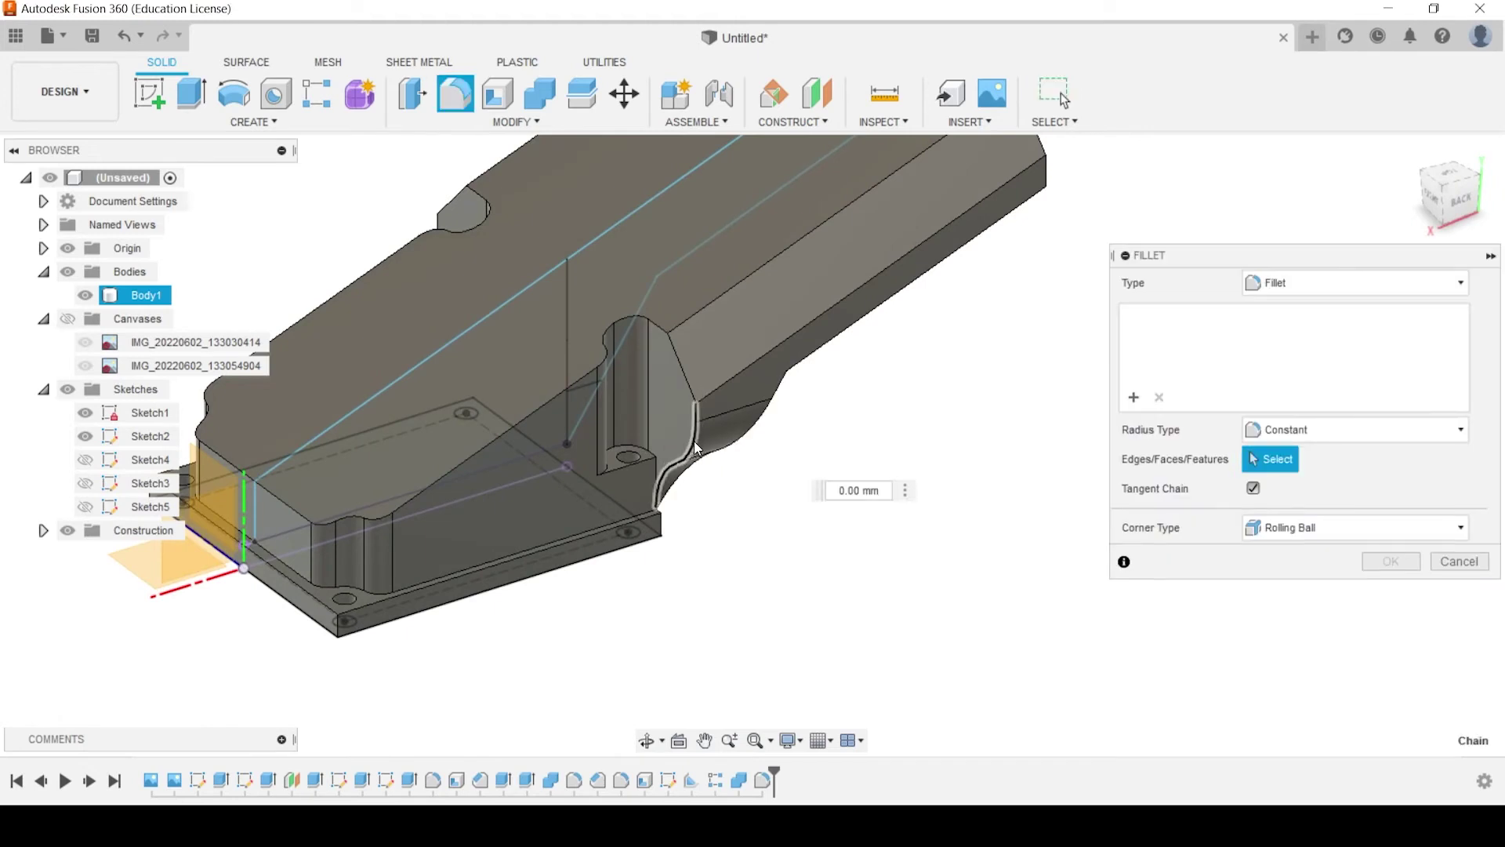
pyautogui.click(696, 449)
pyautogui.click(659, 326)
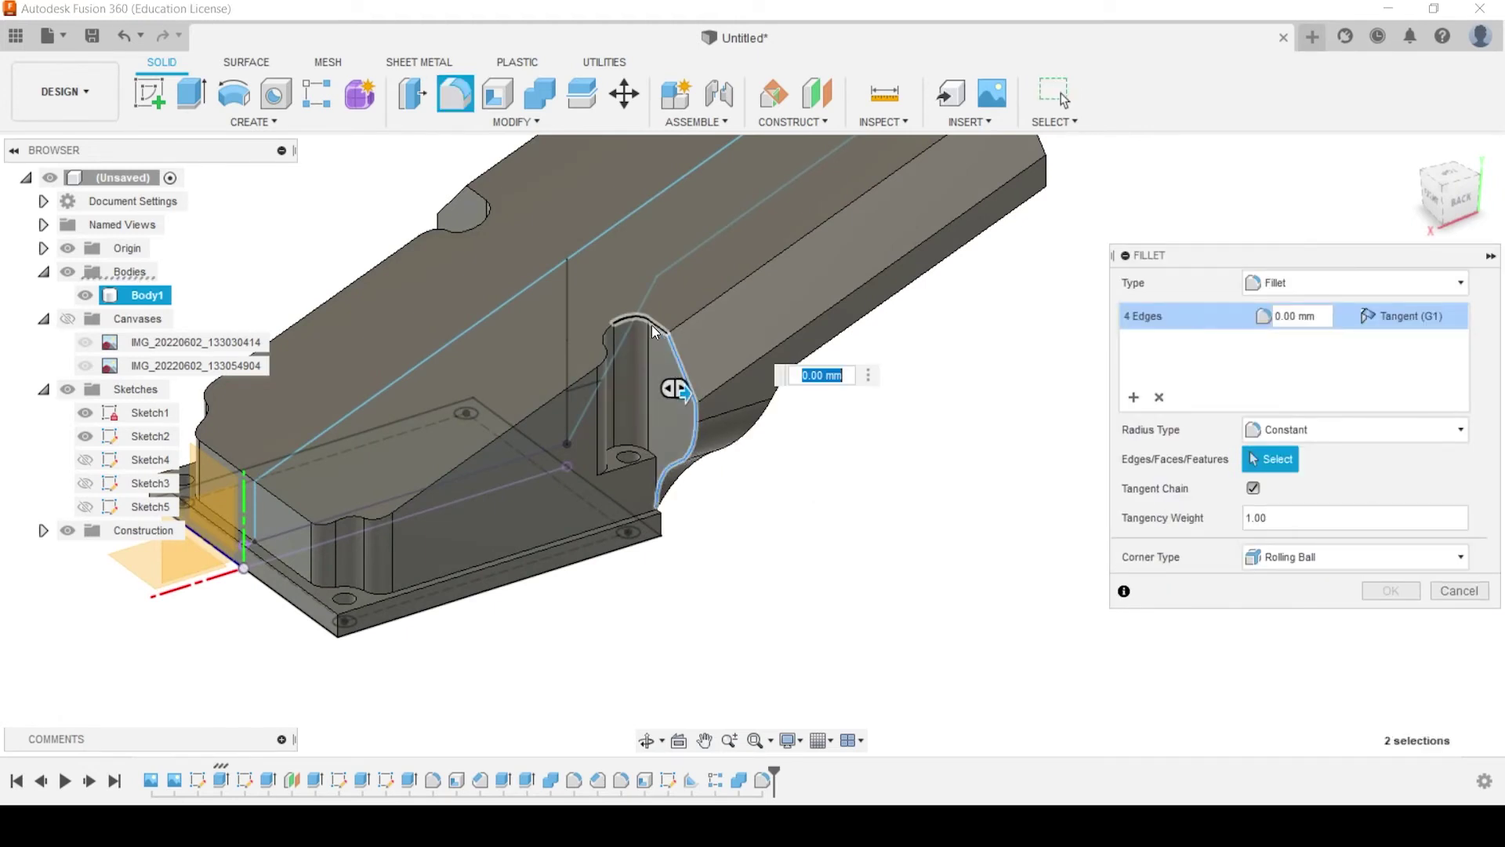
pyautogui.click(611, 322)
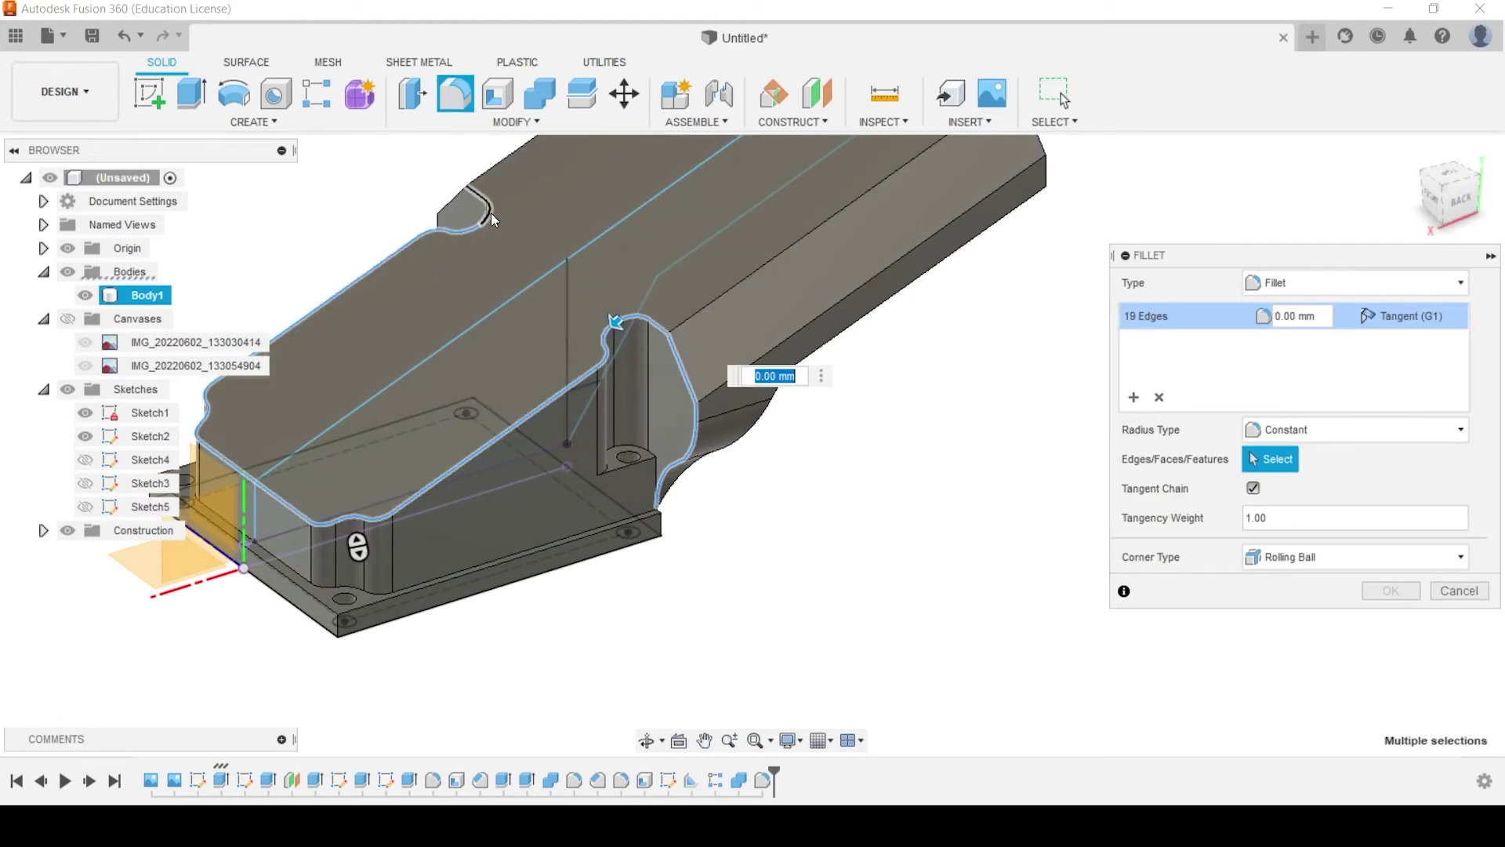
pyautogui.click(491, 214)
pyautogui.click(456, 191)
pyautogui.keyDown('shift'); pyautogui.moveTo(469, 231); pyautogui.dragTo(626, 255, button='middle'); pyautogui.keyUp('shift')
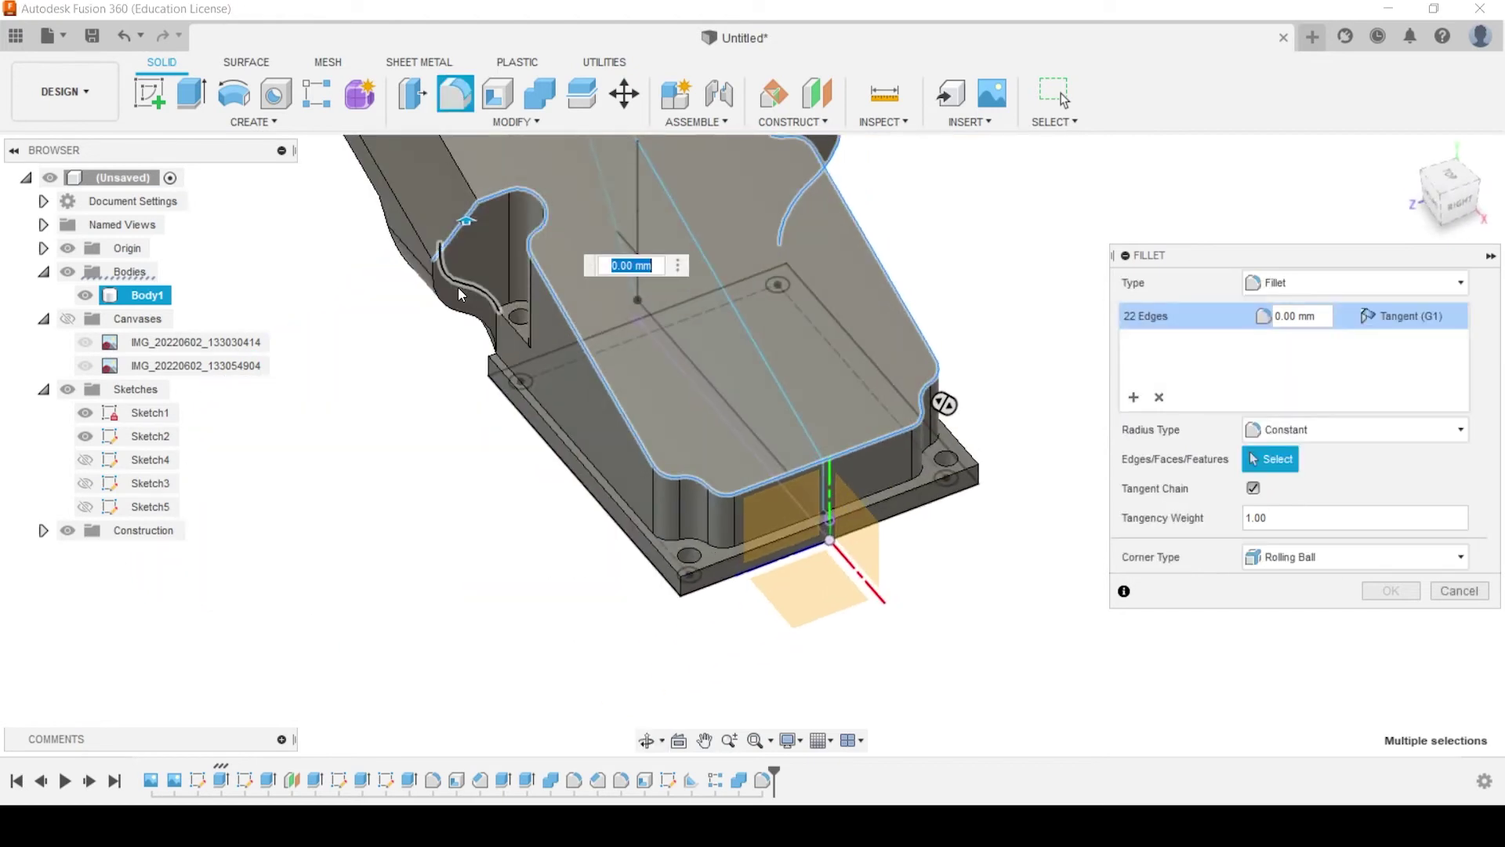
pyautogui.click(437, 290)
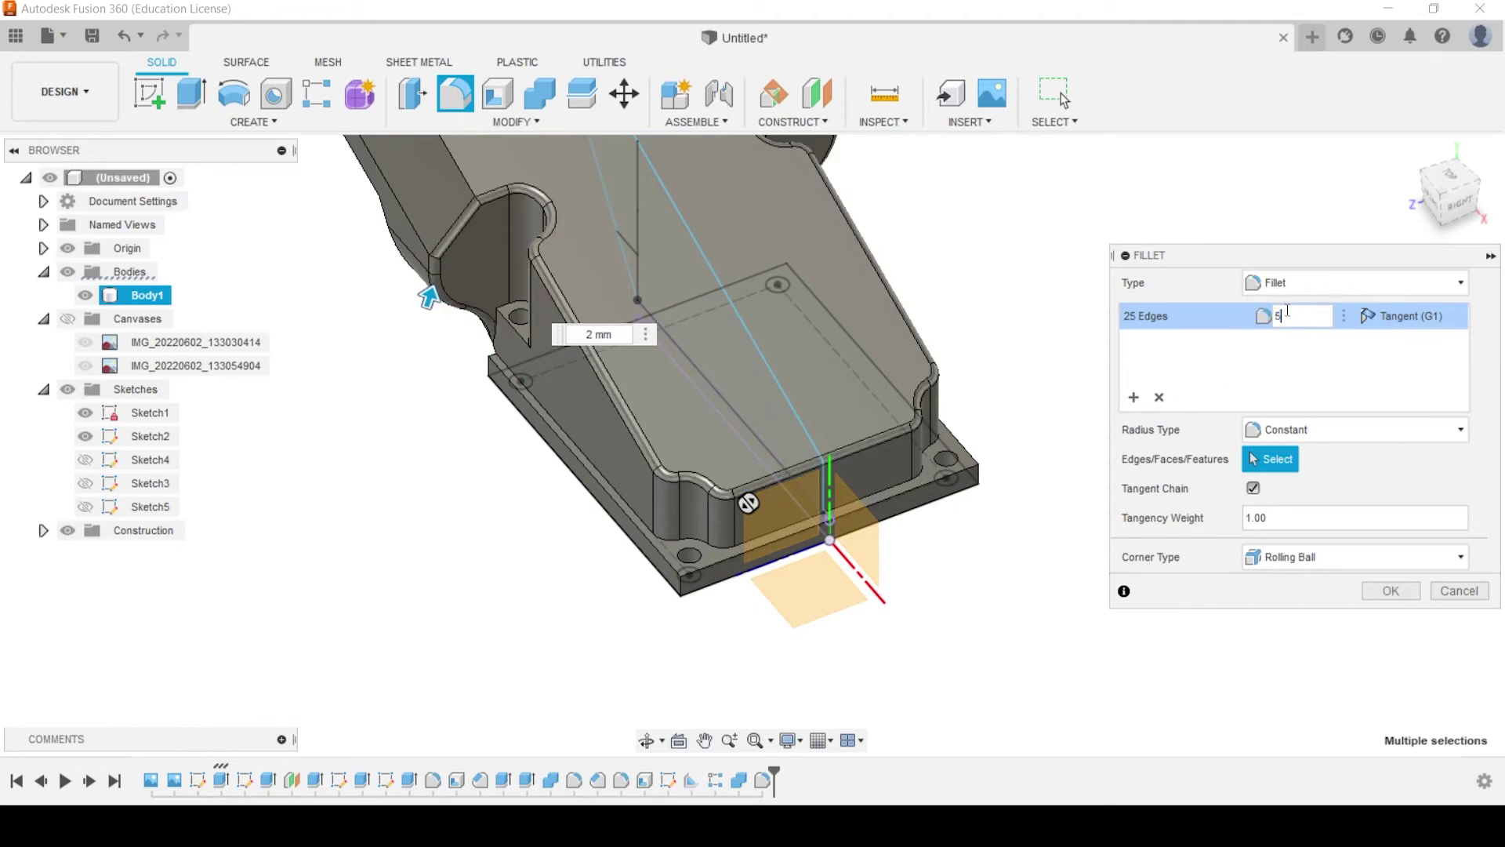
pyautogui.keyDown('shift'); pyautogui.moveTo(622, 379); pyautogui.dragTo(521, 359, button='middle'); pyautogui.keyUp('shift')
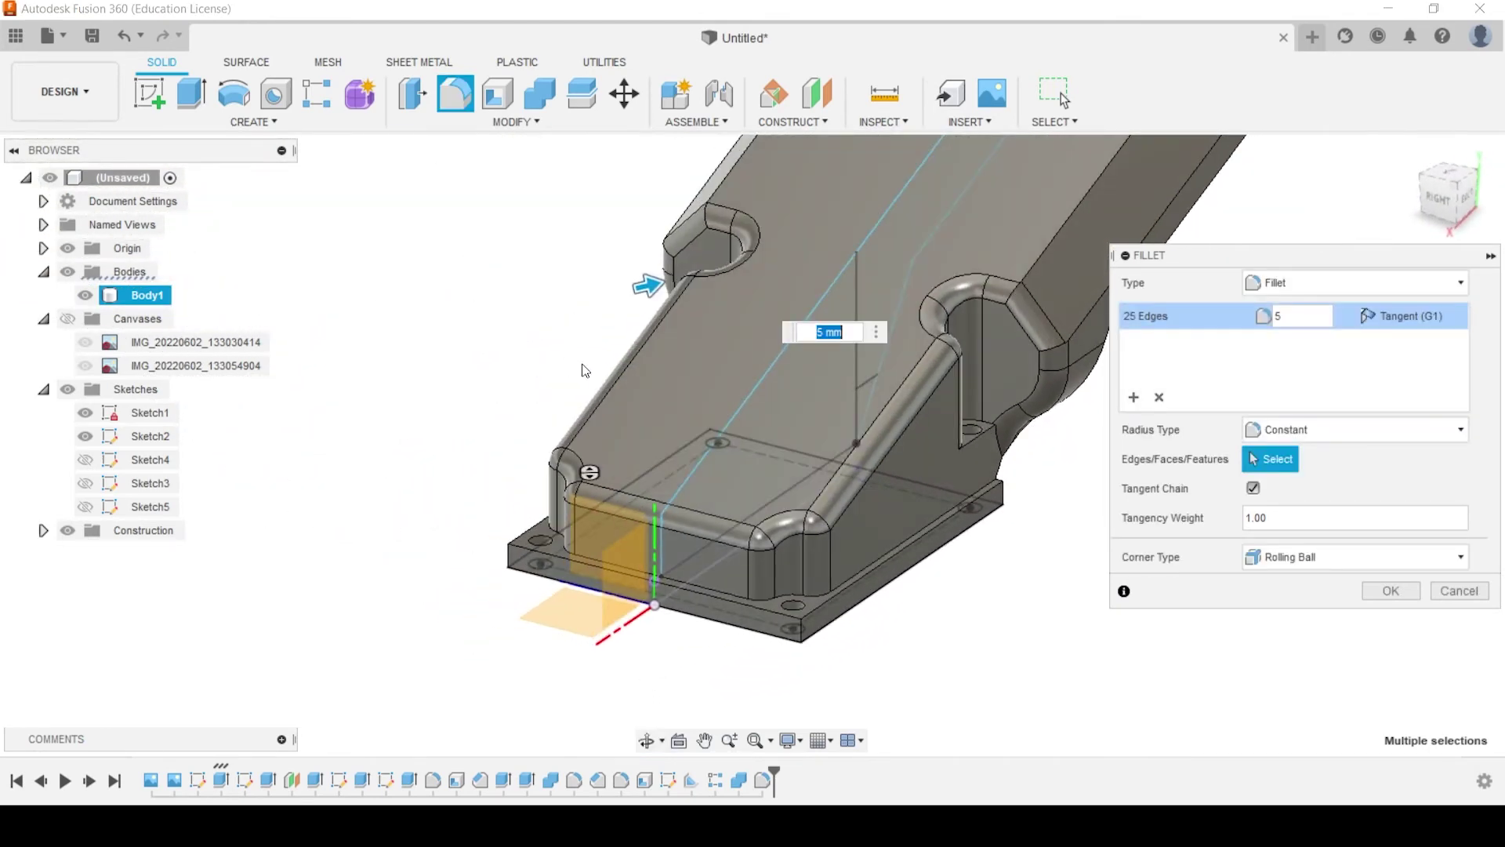
pyautogui.press('Escape')
pyautogui.moveTo(707, 374); pyautogui.dragTo(328, 395, button='middle')
pyautogui.click(596, 437)
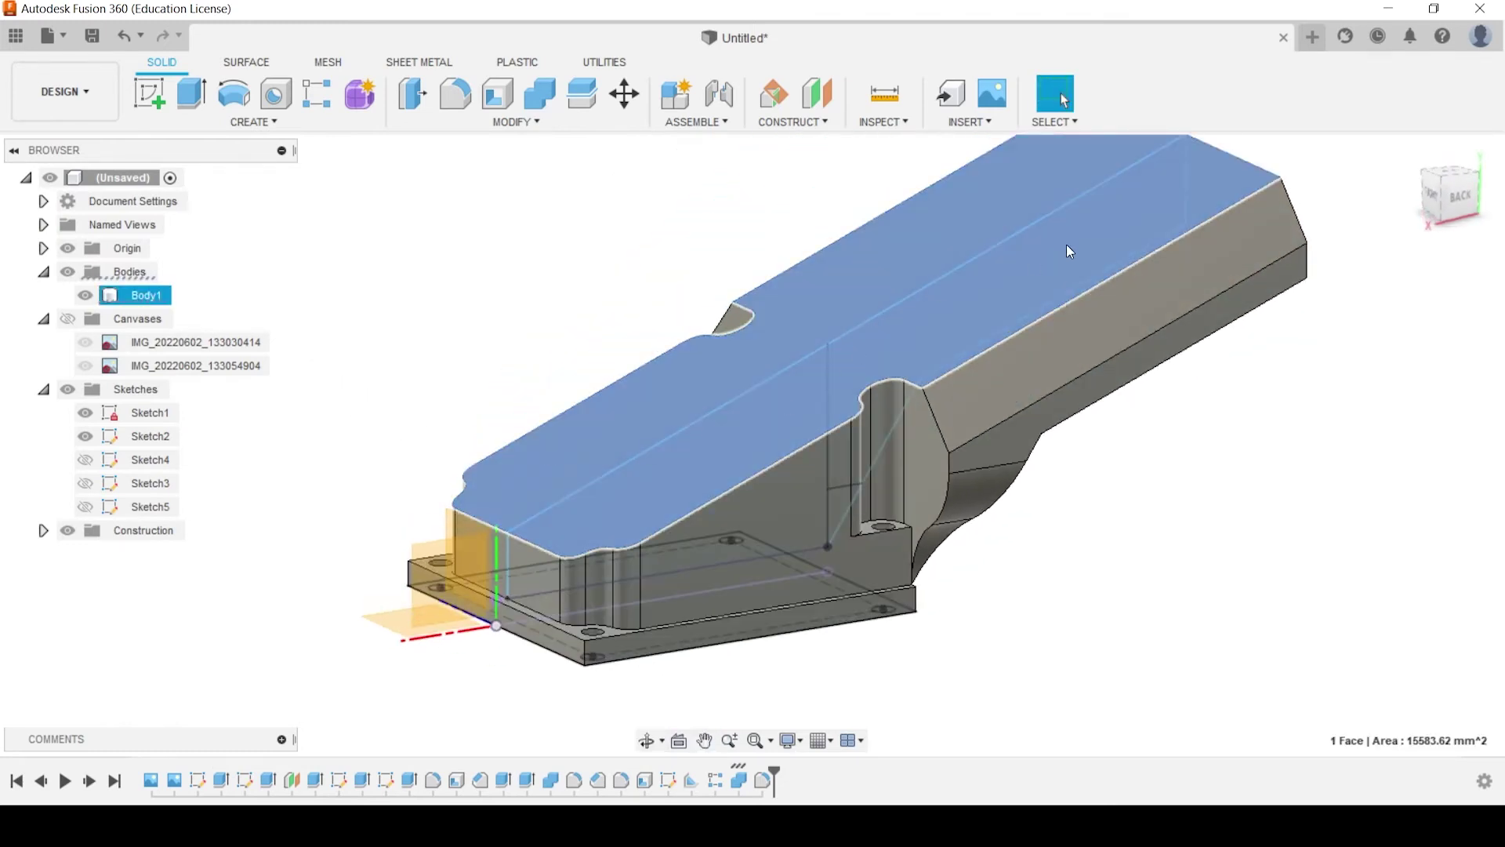
# Clear the top-face selection and start a fillet on the curved edge chain beside the boss
pyautogui.keyDown('shift'); pyautogui.moveTo(470, 416); pyautogui.dragTo(498, 386, button='middle'); pyautogui.keyUp('shift')
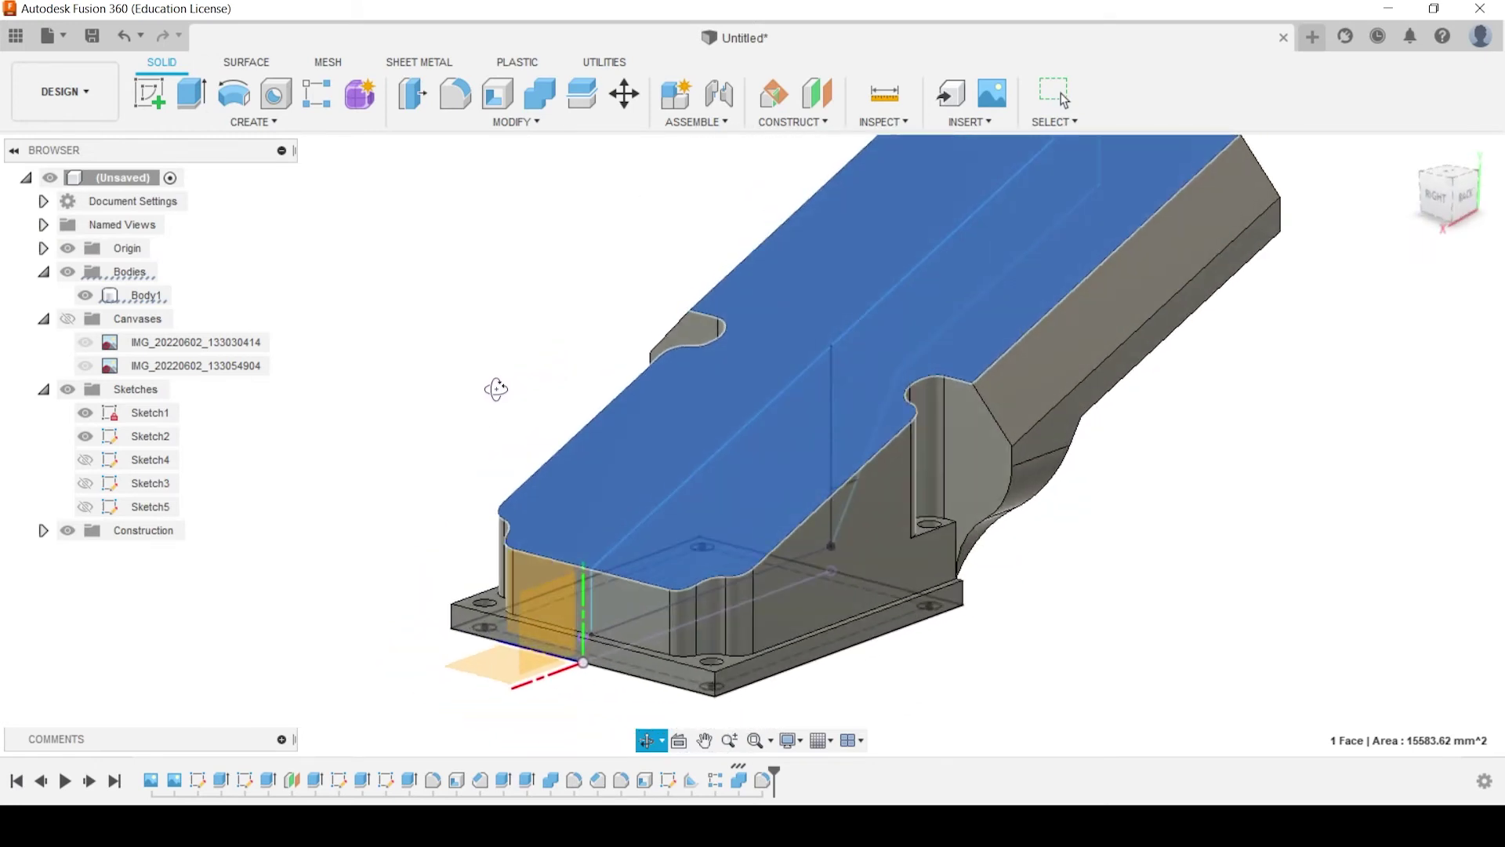
pyautogui.press('Escape')
pyautogui.keyDown('shift'); pyautogui.moveTo(653, 464); pyautogui.dragTo(509, 451, button='middle'); pyautogui.keyUp('shift')
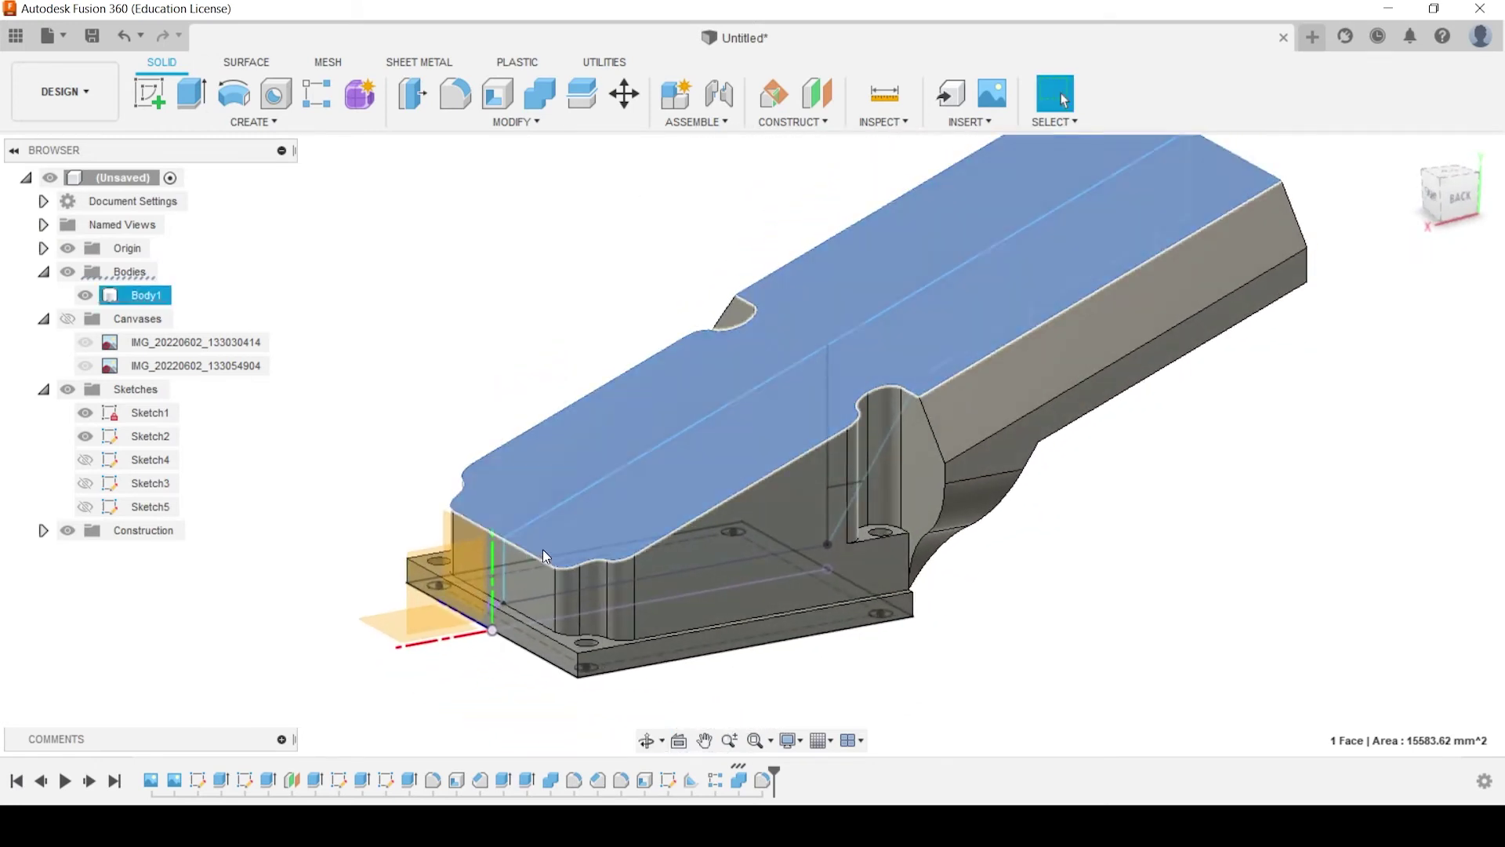
pyautogui.keyDown('shift'); pyautogui.moveTo(808, 463); pyautogui.dragTo(776, 425, button='middle'); pyautogui.keyUp('shift')
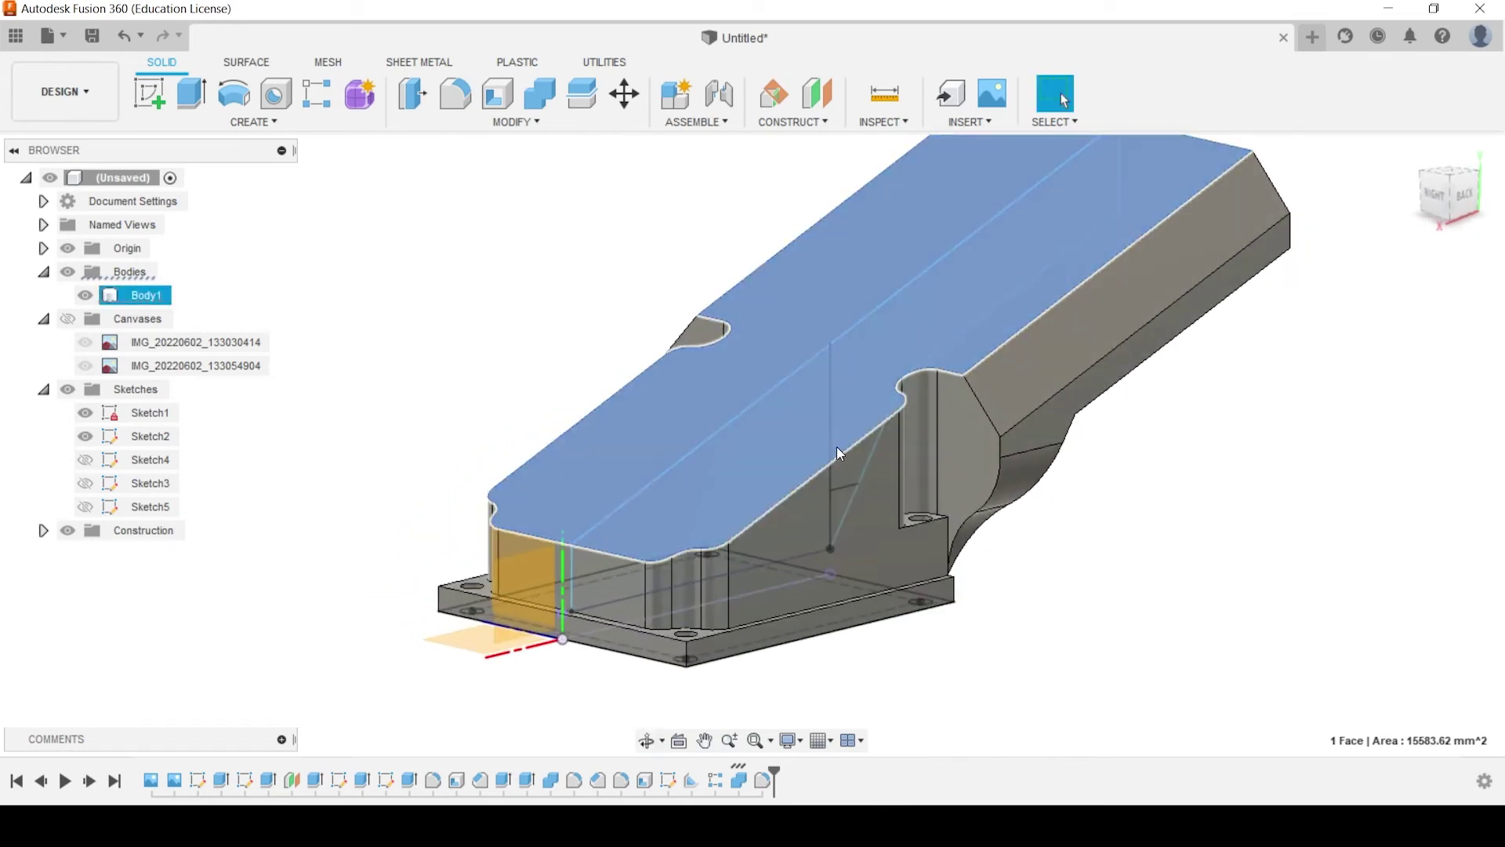
pyautogui.click(503, 347)
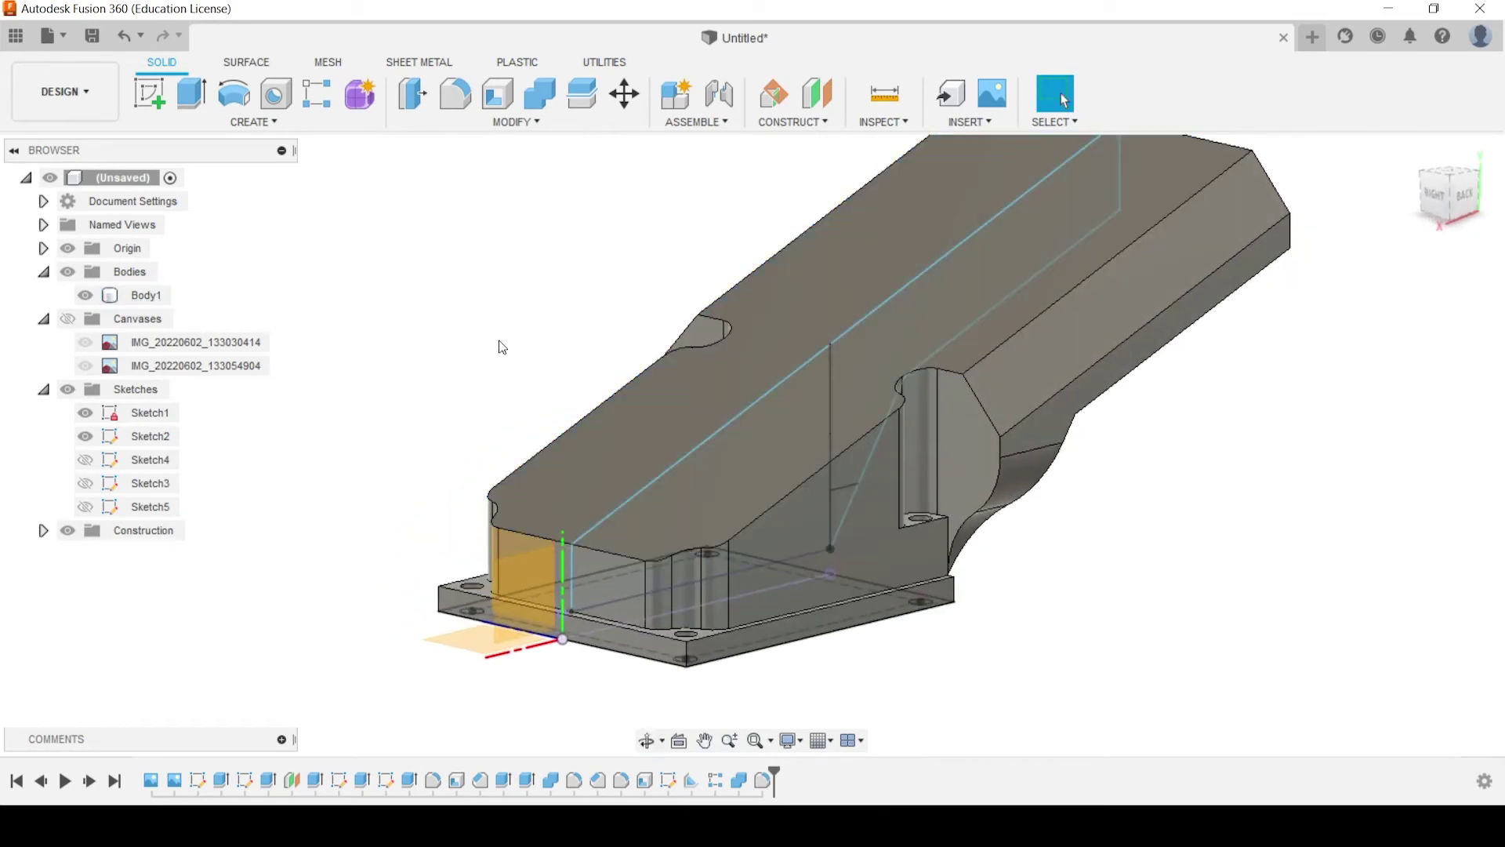
pyautogui.click(458, 96)
pyautogui.keyDown('shift'); pyautogui.moveTo(849, 342); pyautogui.dragTo(948, 502, button='middle'); pyautogui.keyUp('shift')
pyautogui.click(945, 541)
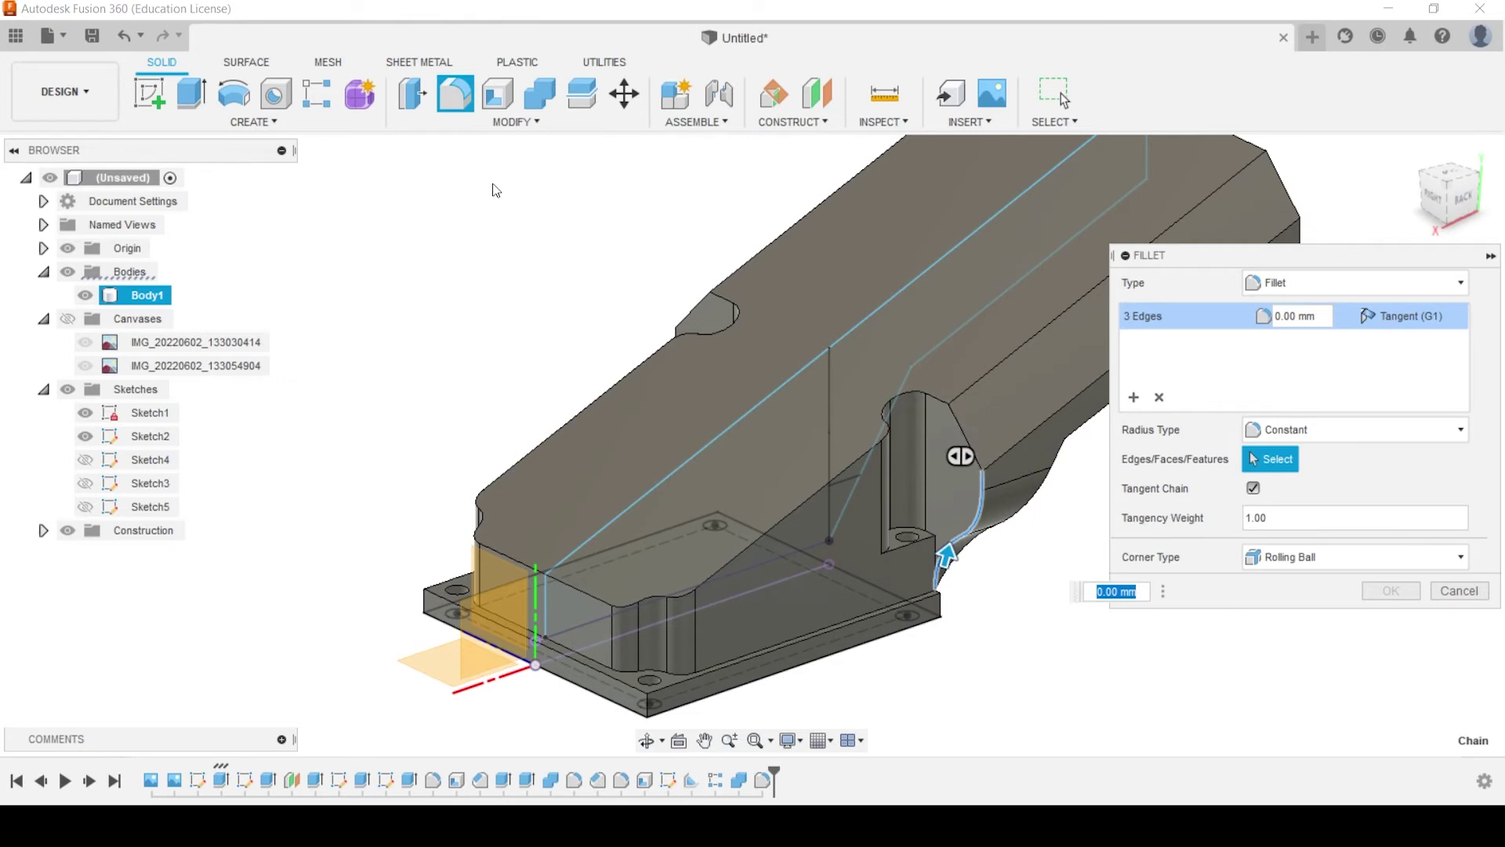
# Cancel the fillet and select the outline, notch and boss edges for a chamfer
pyautogui.press('Escape')
pyautogui.click(510, 122)
pyautogui.click(466, 188)
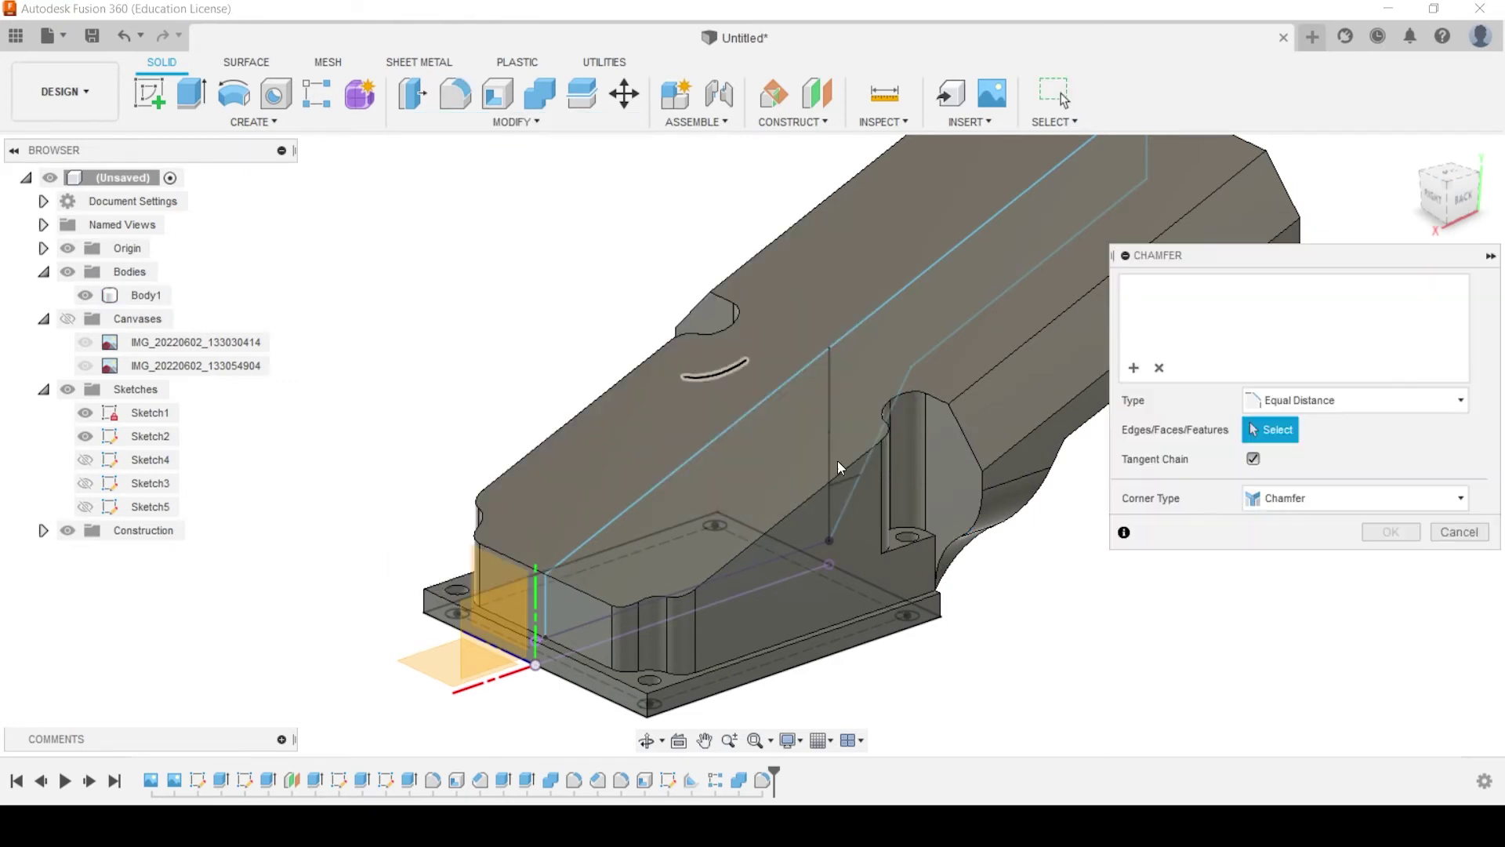
pyautogui.click(972, 519)
pyautogui.click(956, 434)
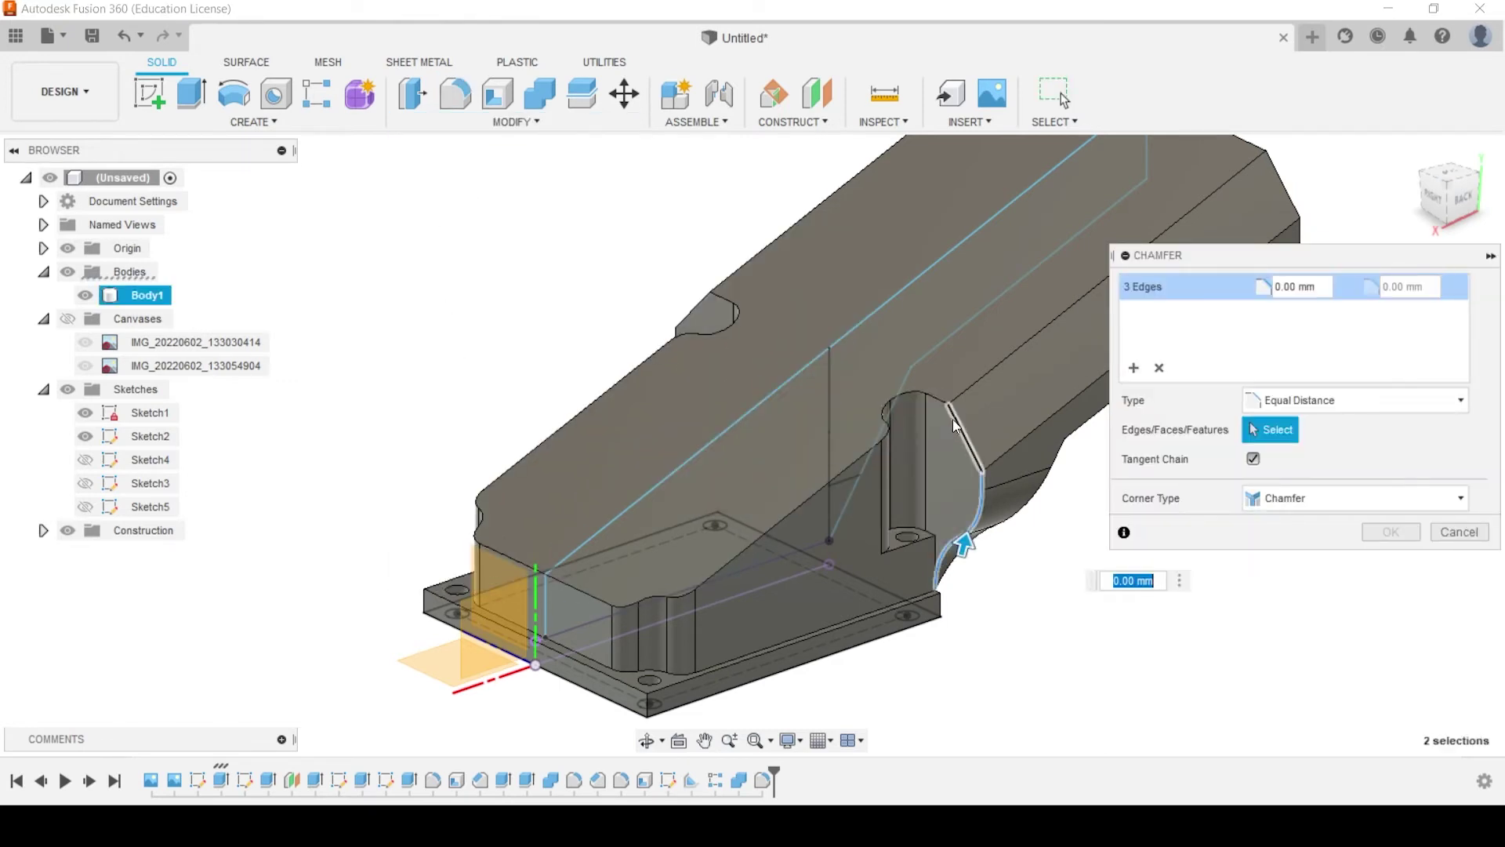
pyautogui.click(885, 414)
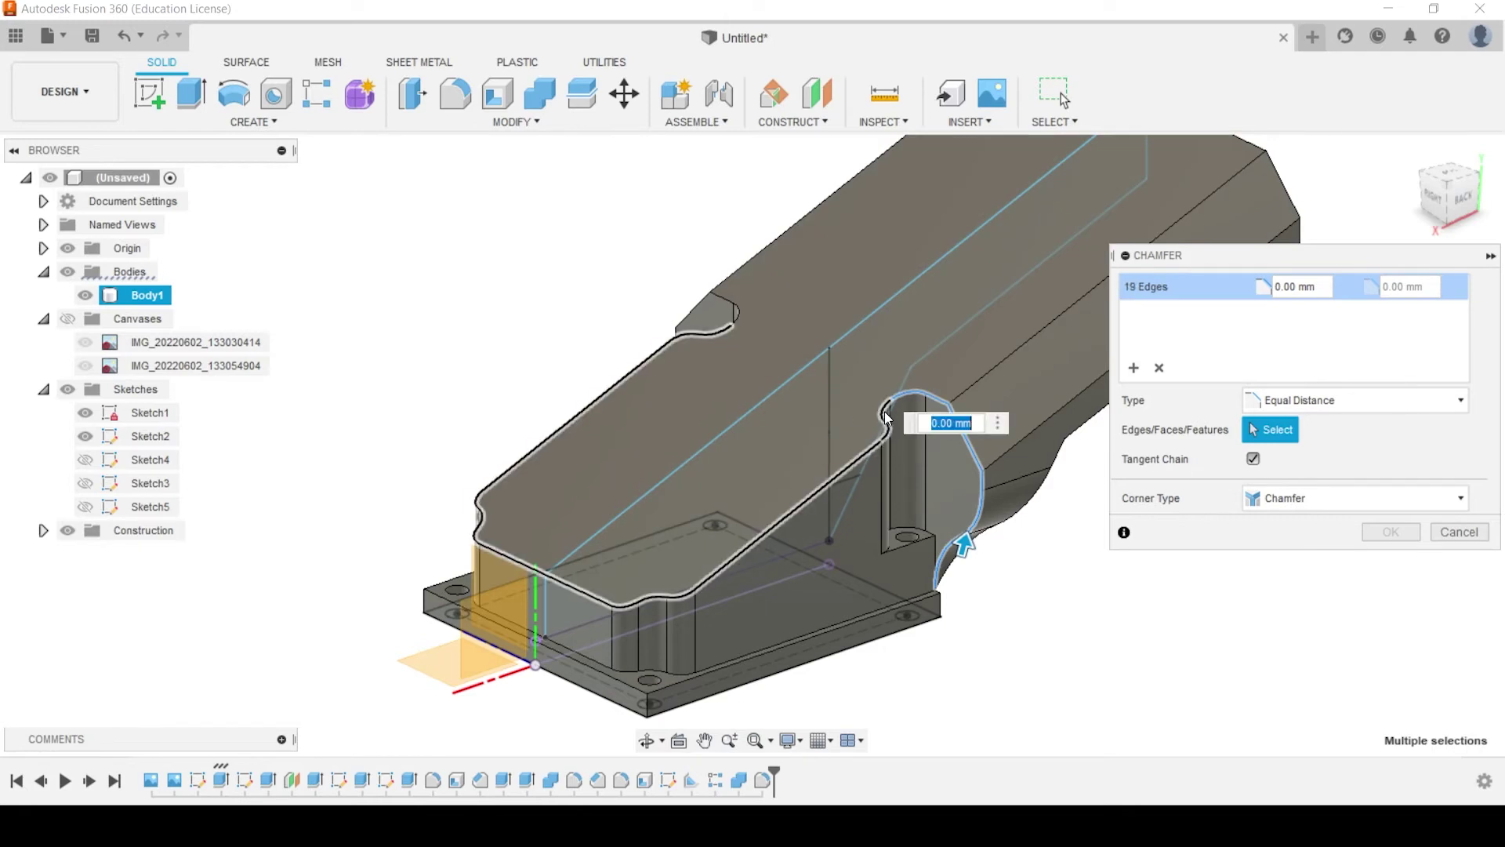
pyautogui.click(740, 312)
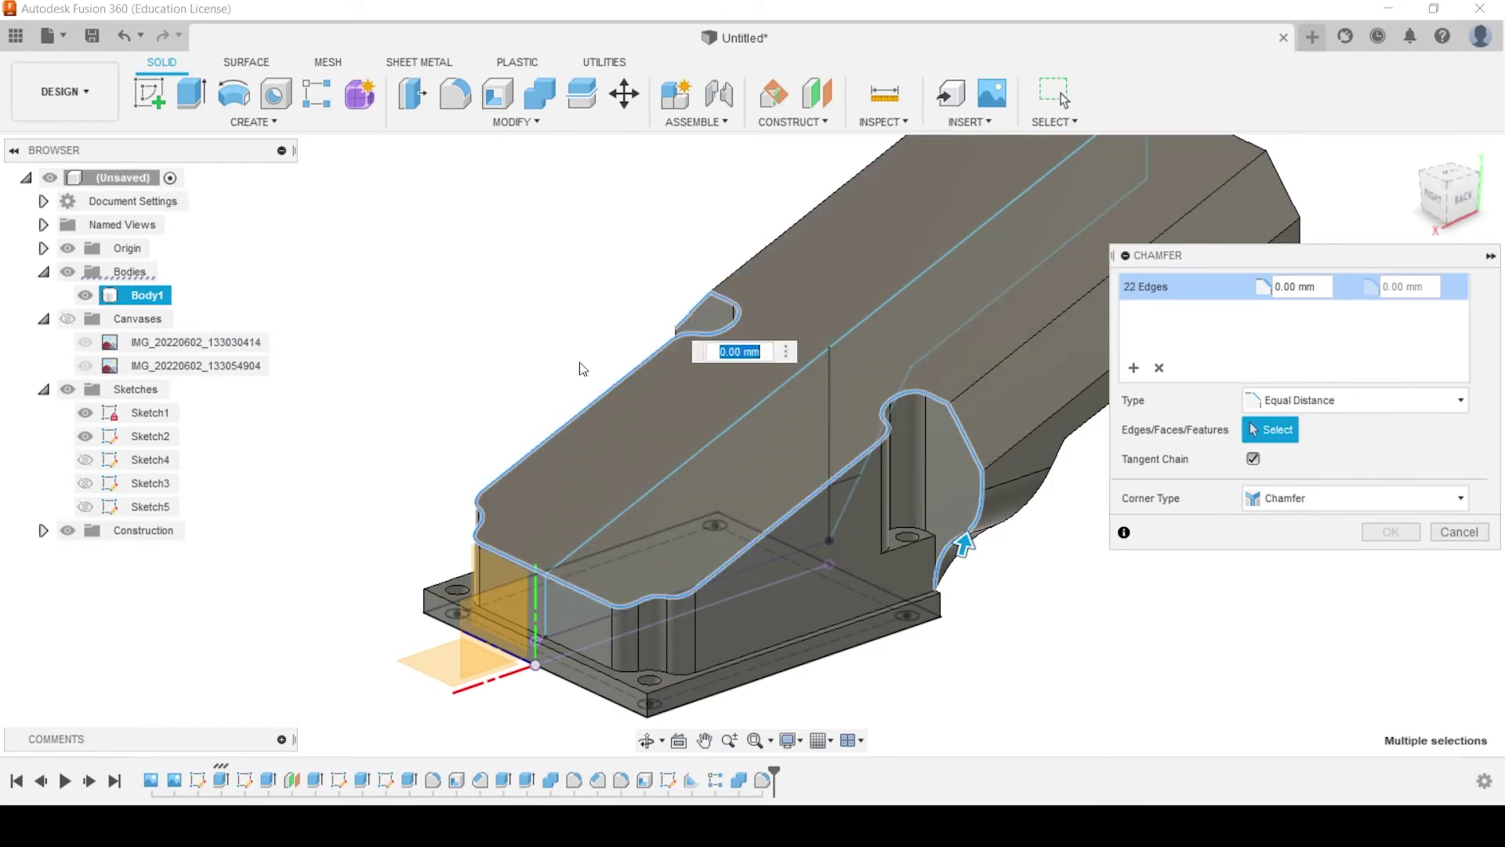
pyautogui.keyDown('shift'); pyautogui.moveTo(580, 368); pyautogui.dragTo(631, 486, button='middle'); pyautogui.keyUp('shift')
pyautogui.click(635, 463)
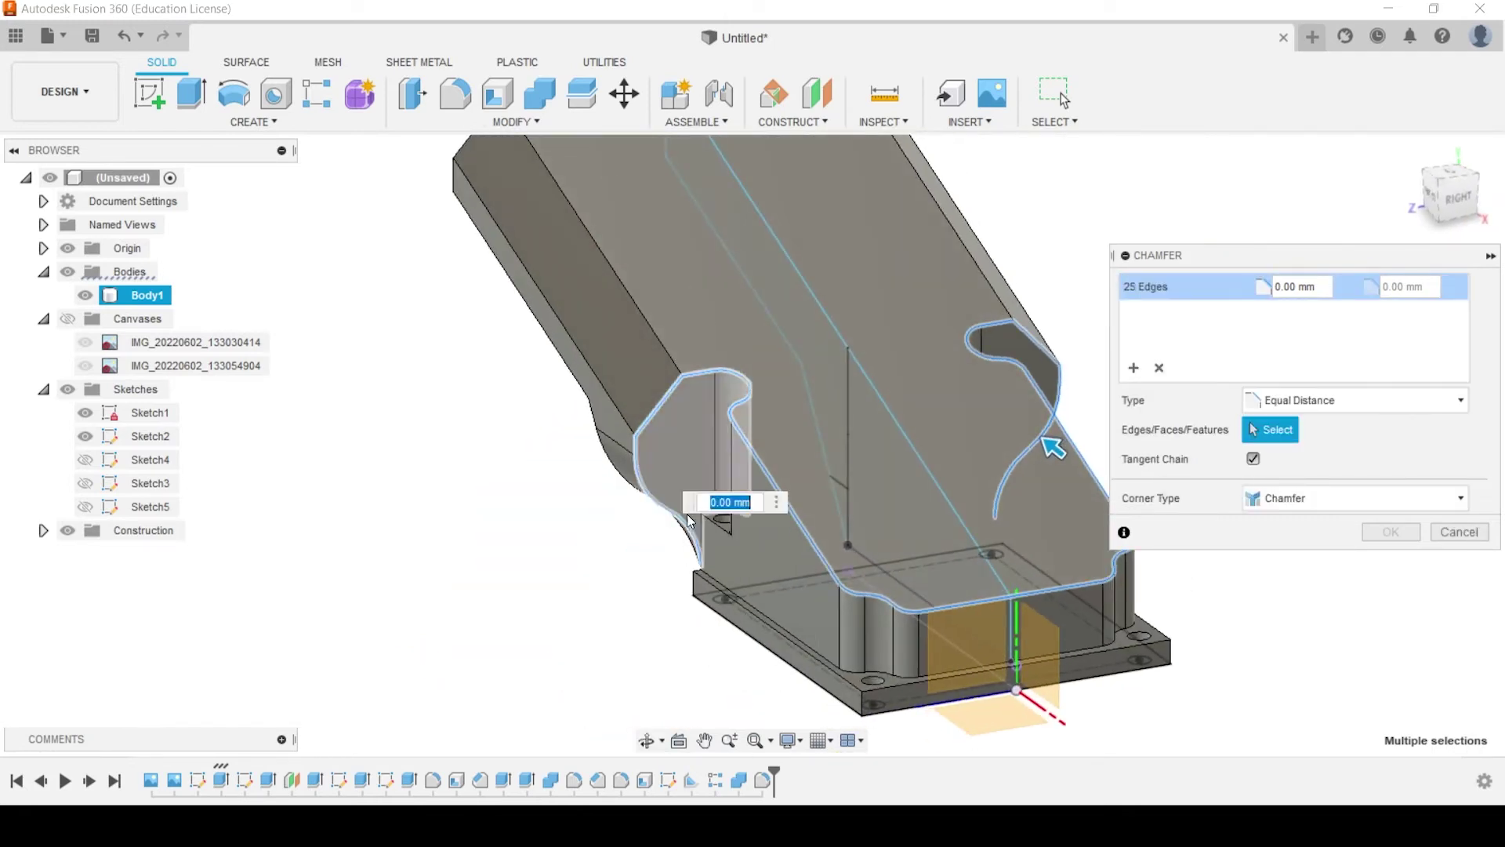
# Set the equal-distance chamfer to 2.851 mm and apply it to all 25 edges
pyautogui.keyDown('shift'); pyautogui.moveTo(910, 477); pyautogui.dragTo(758, 551, button='middle'); pyautogui.keyUp('shift')
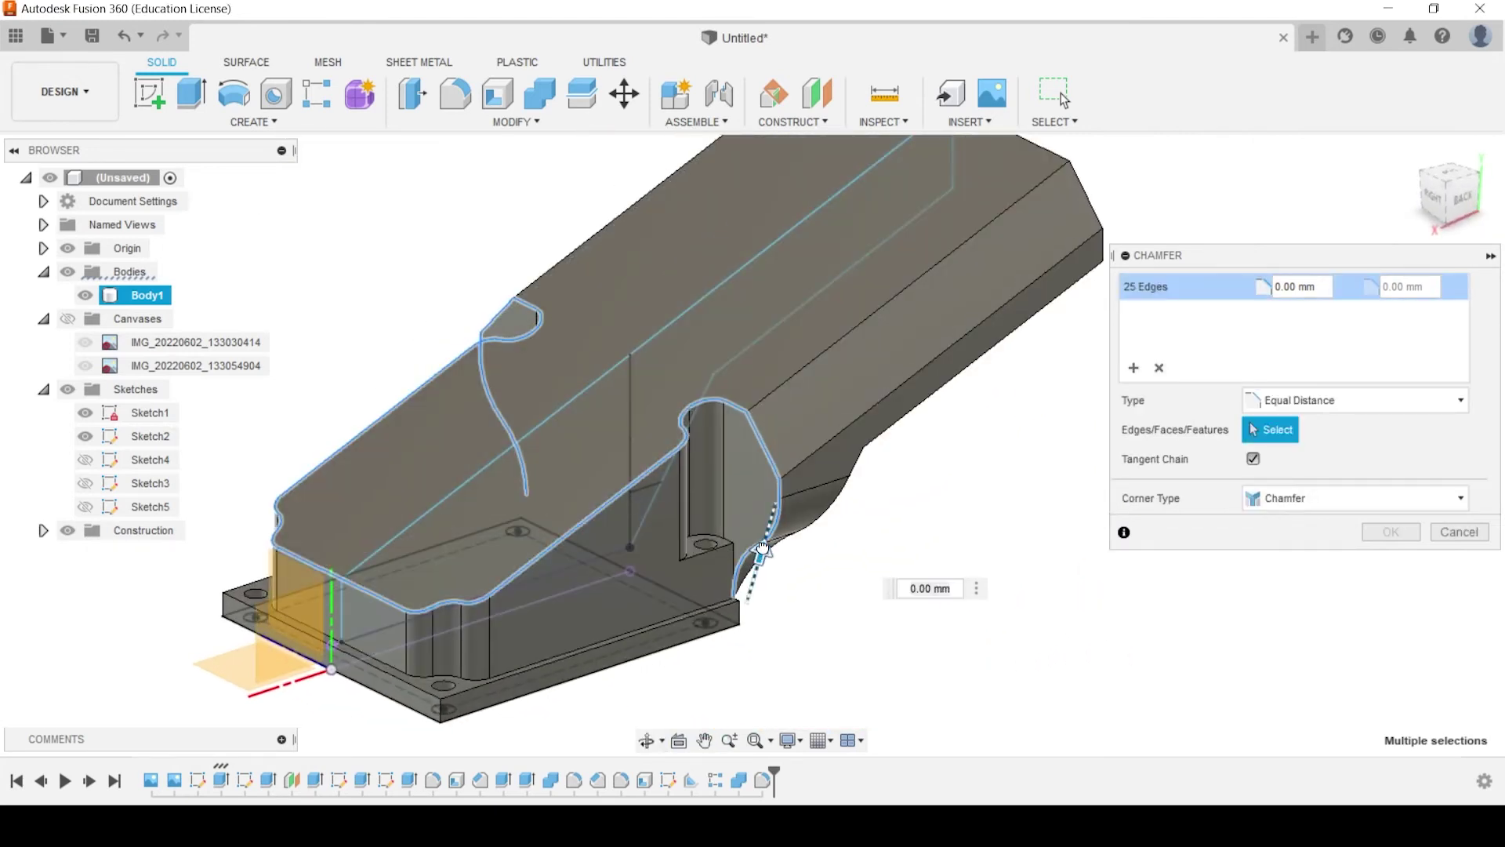
pyautogui.moveTo(761, 549); pyautogui.dragTo(760, 544)
pyautogui.keyDown('shift'); pyautogui.moveTo(574, 511); pyautogui.dragTo(672, 463, button='middle'); pyautogui.keyUp('shift')
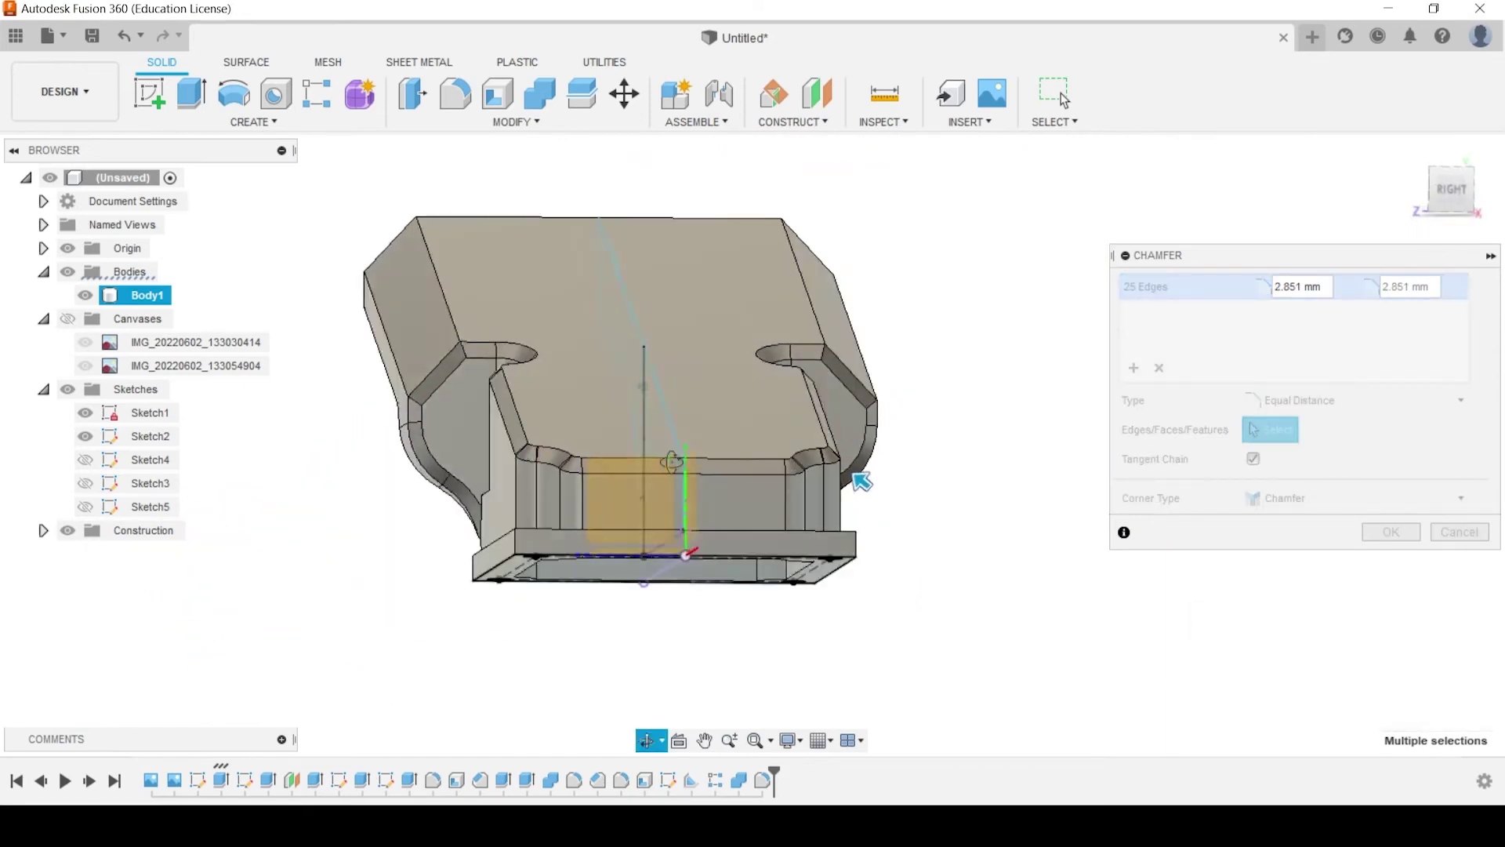
pyautogui.keyDown('shift'); pyautogui.moveTo(862, 482); pyautogui.dragTo(778, 401, button='middle'); pyautogui.keyUp('shift')
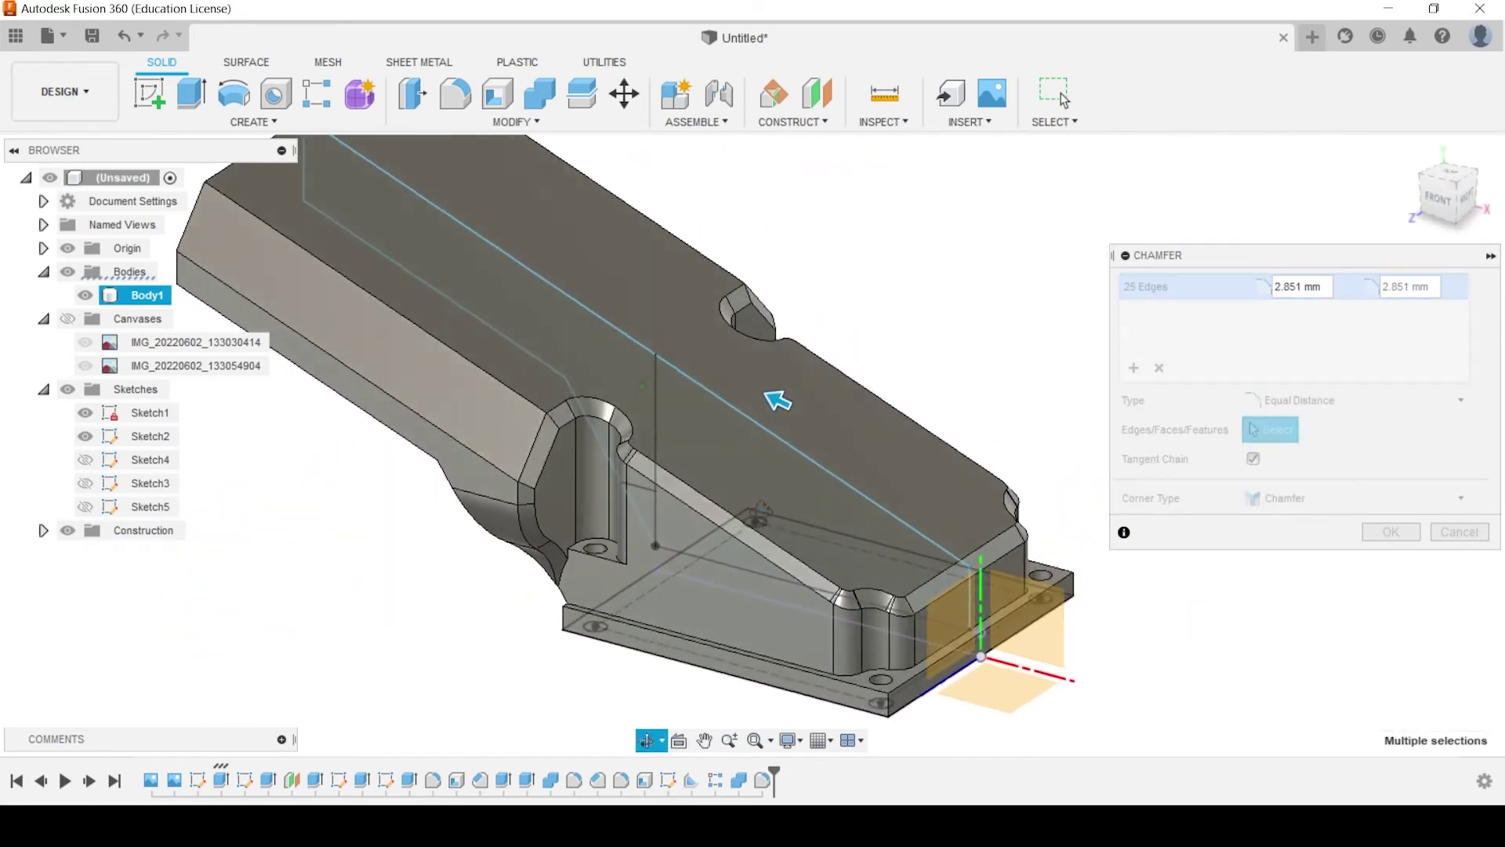
pyautogui.keyDown('shift'); pyautogui.moveTo(764, 509); pyautogui.dragTo(727, 530, button='middle'); pyautogui.keyUp('shift')
pyautogui.moveTo(641, 490); pyautogui.dragTo(555, 391, button='middle')
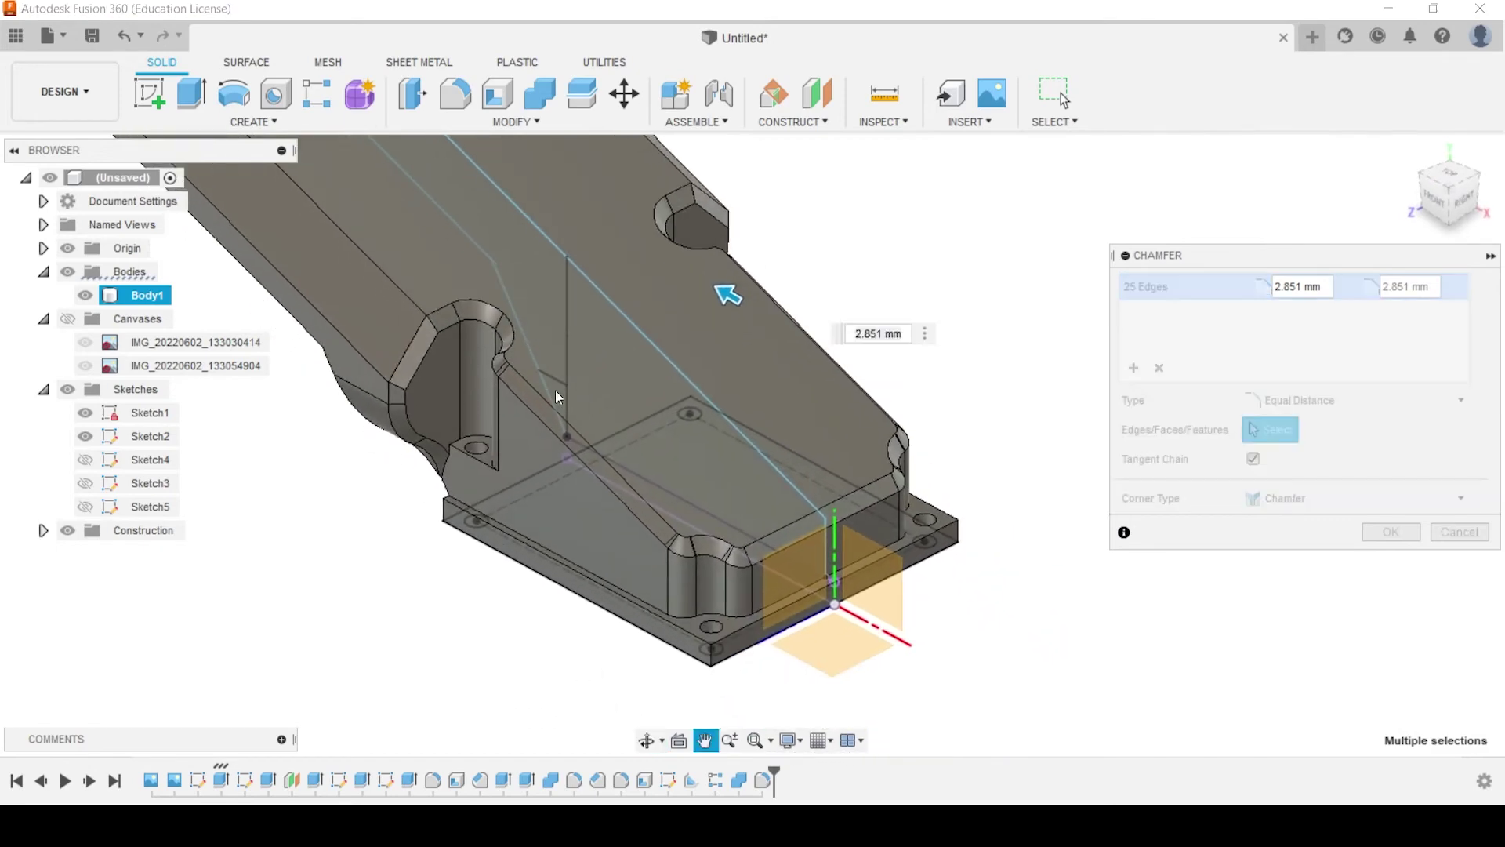
pyautogui.scroll(4, 439, 469)
pyautogui.keyDown('shift'); pyautogui.moveTo(474, 462); pyautogui.dragTo(536, 449, button='middle'); pyautogui.keyUp('shift')
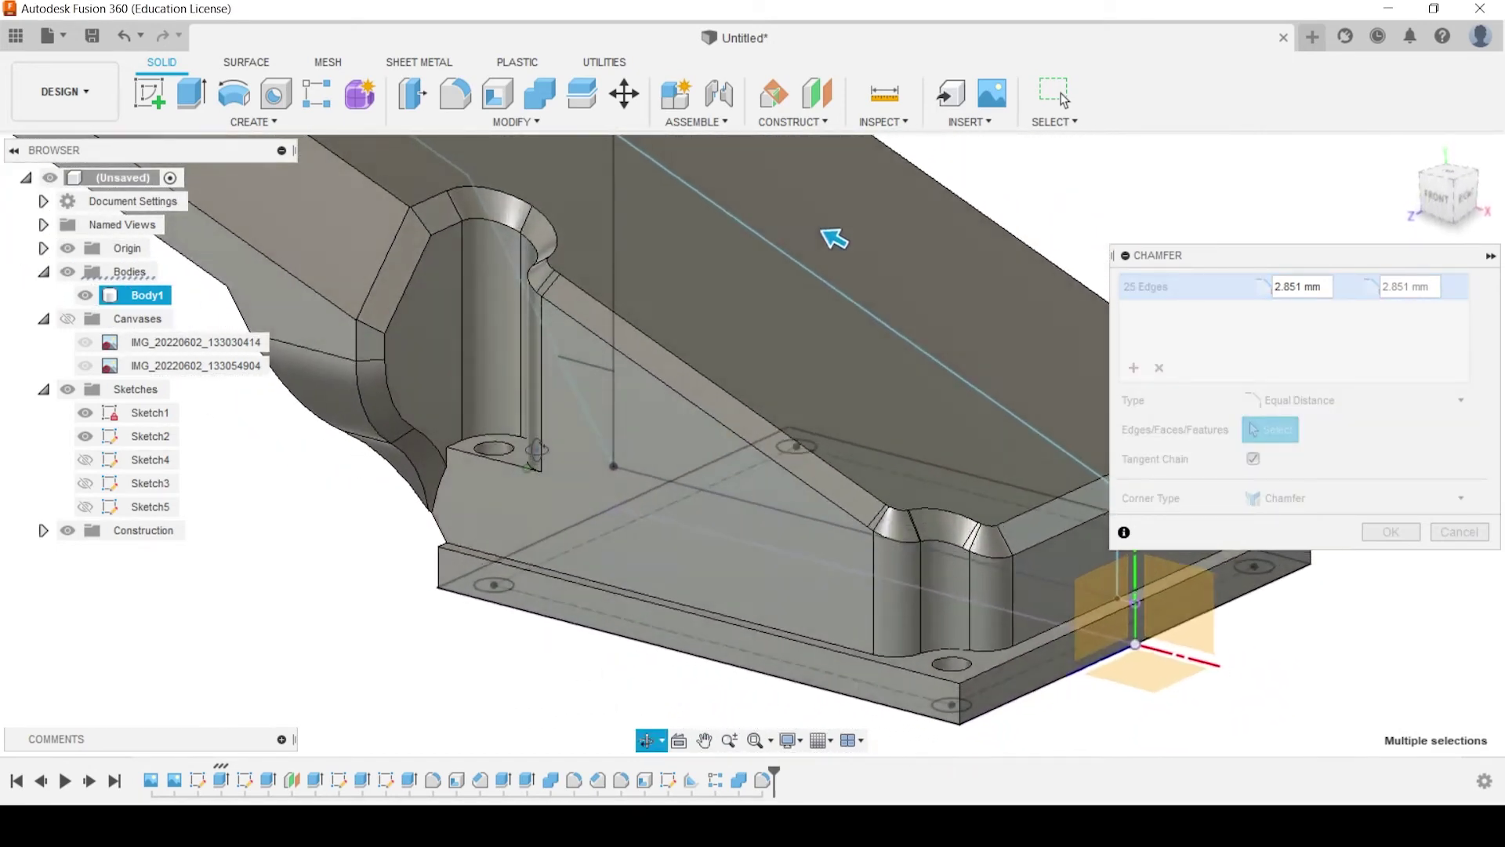
pyautogui.keyDown('shift'); pyautogui.moveTo(833, 237); pyautogui.dragTo(642, 462, button='middle'); pyautogui.keyUp('shift')
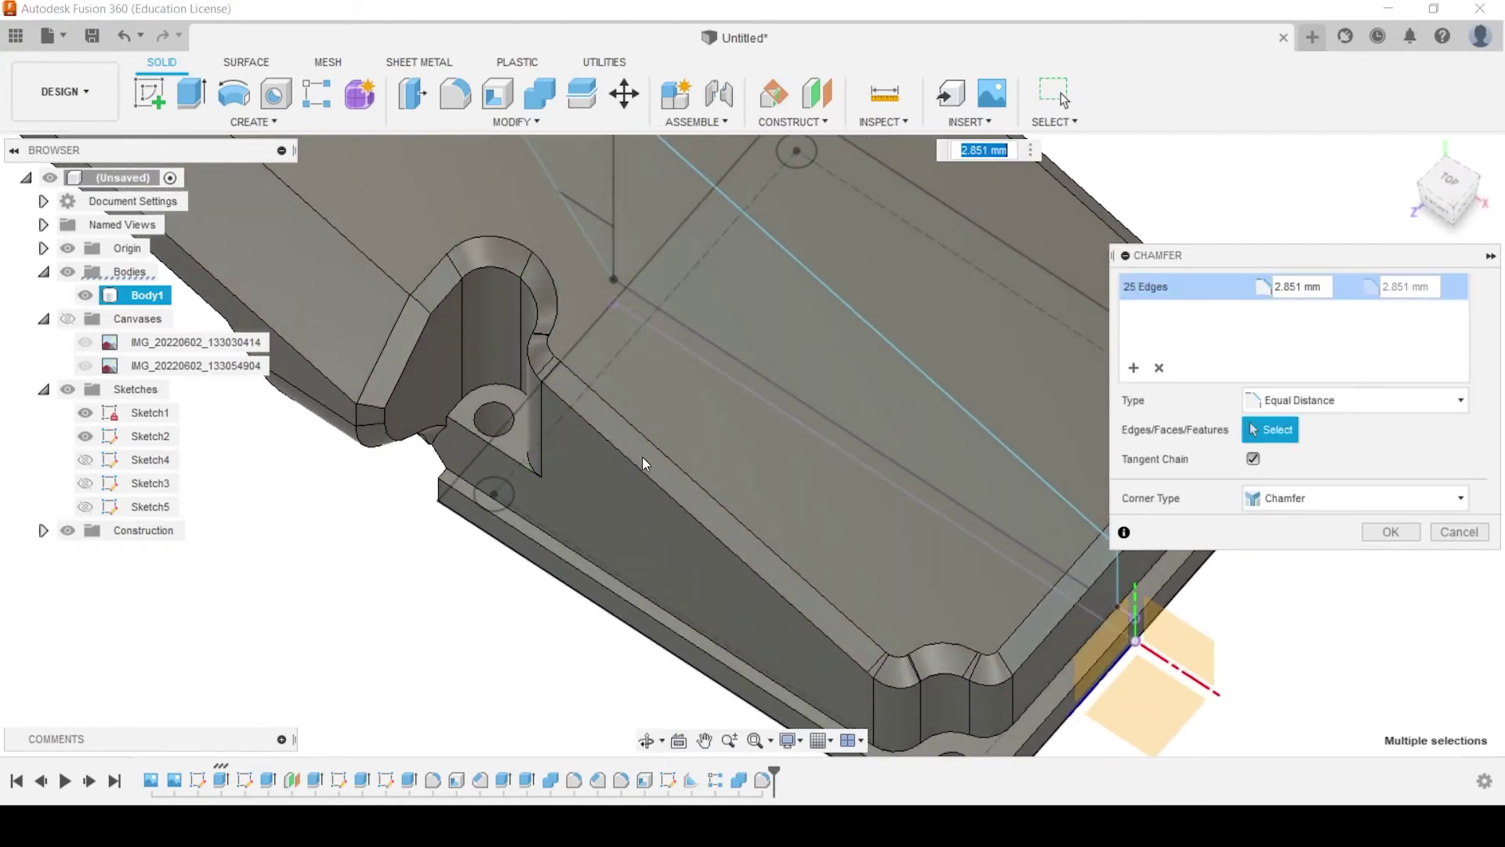
pyautogui.scroll(-2, 666, 453)
pyautogui.press('Return')
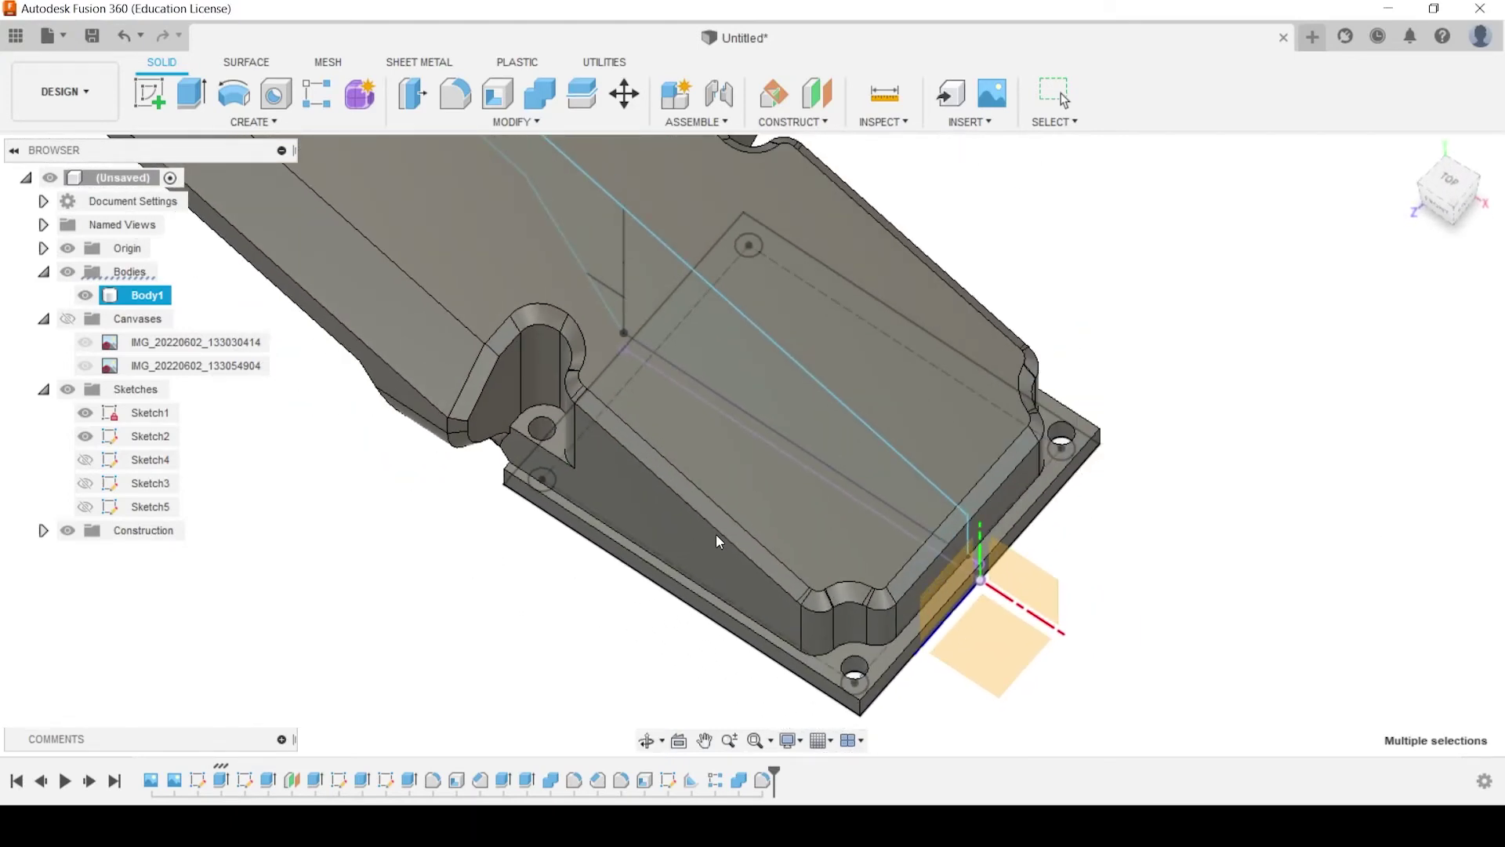
pyautogui.keyDown('shift'); pyautogui.moveTo(844, 569); pyautogui.dragTo(793, 557, button='middle'); pyautogui.keyUp('shift')
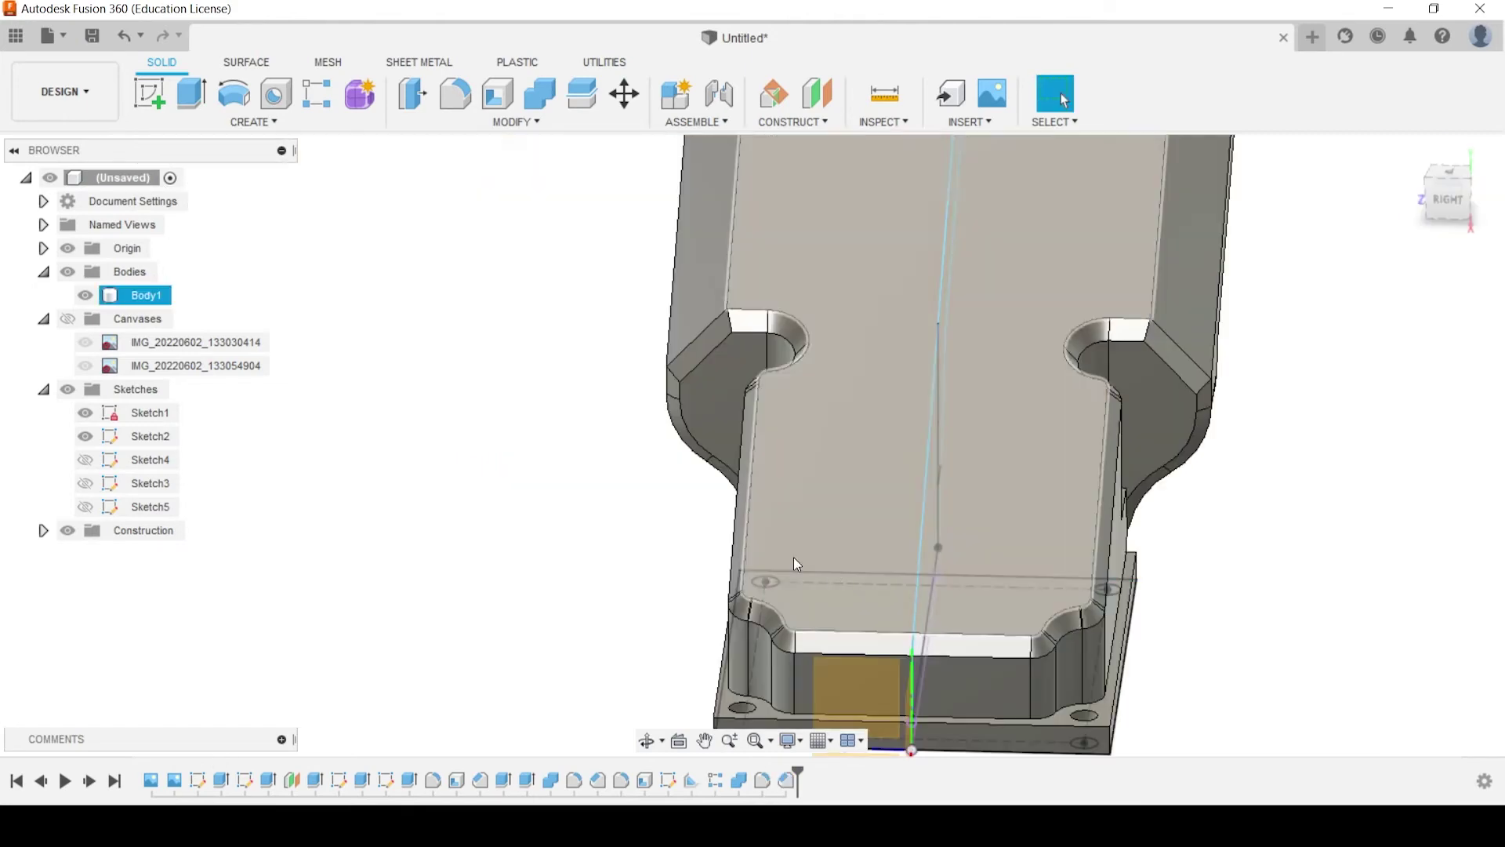
pyautogui.keyDown('shift'); pyautogui.moveTo(627, 446); pyautogui.dragTo(744, 522, button='middle'); pyautogui.keyUp('shift')
pyautogui.scroll(3, 755, 514)
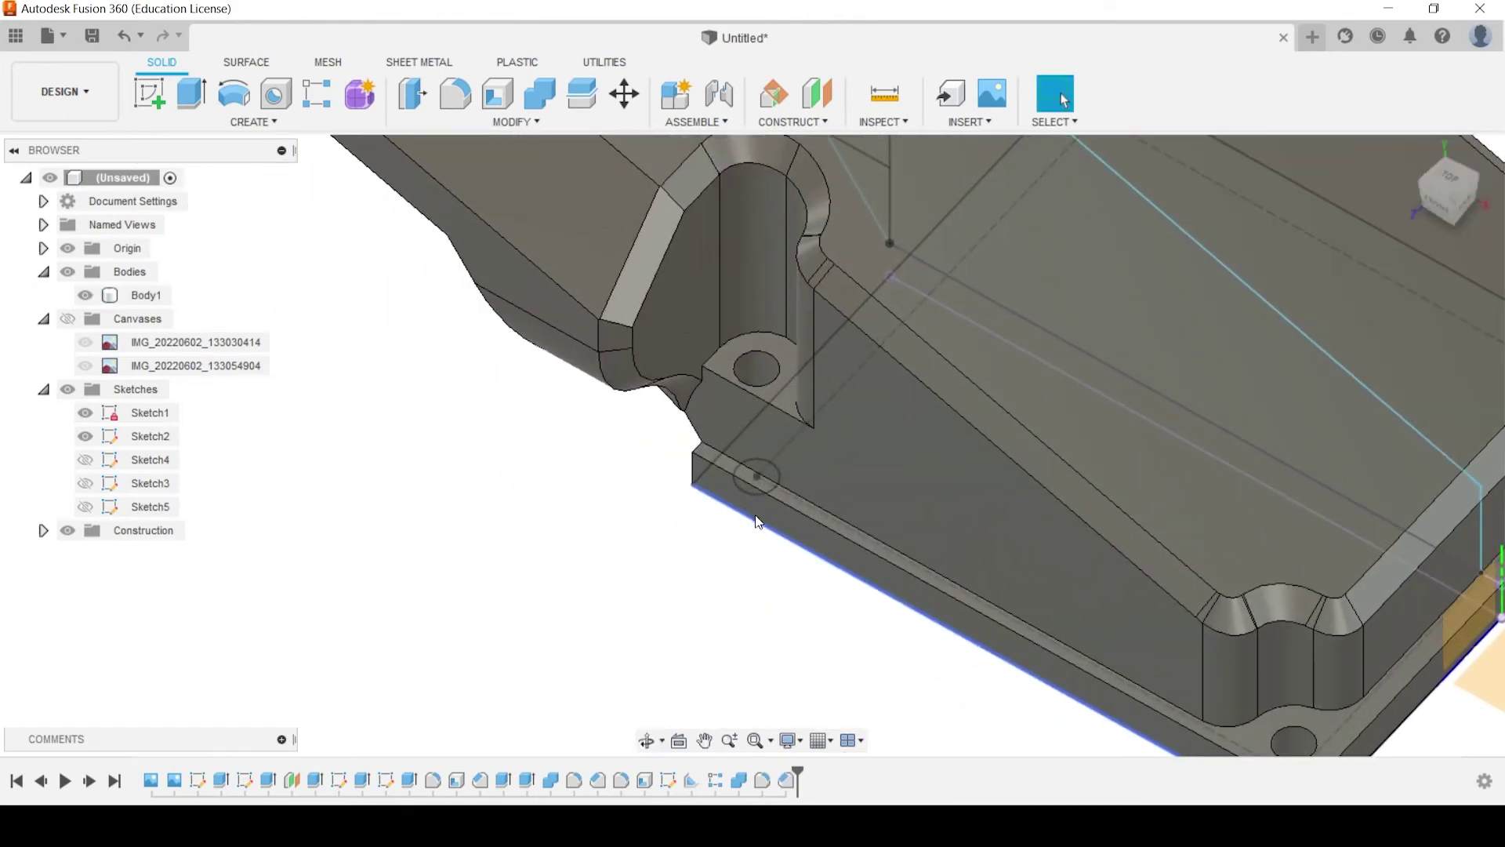
pyautogui.moveTo(800, 402); pyautogui.dragTo(726, 276, button='middle')
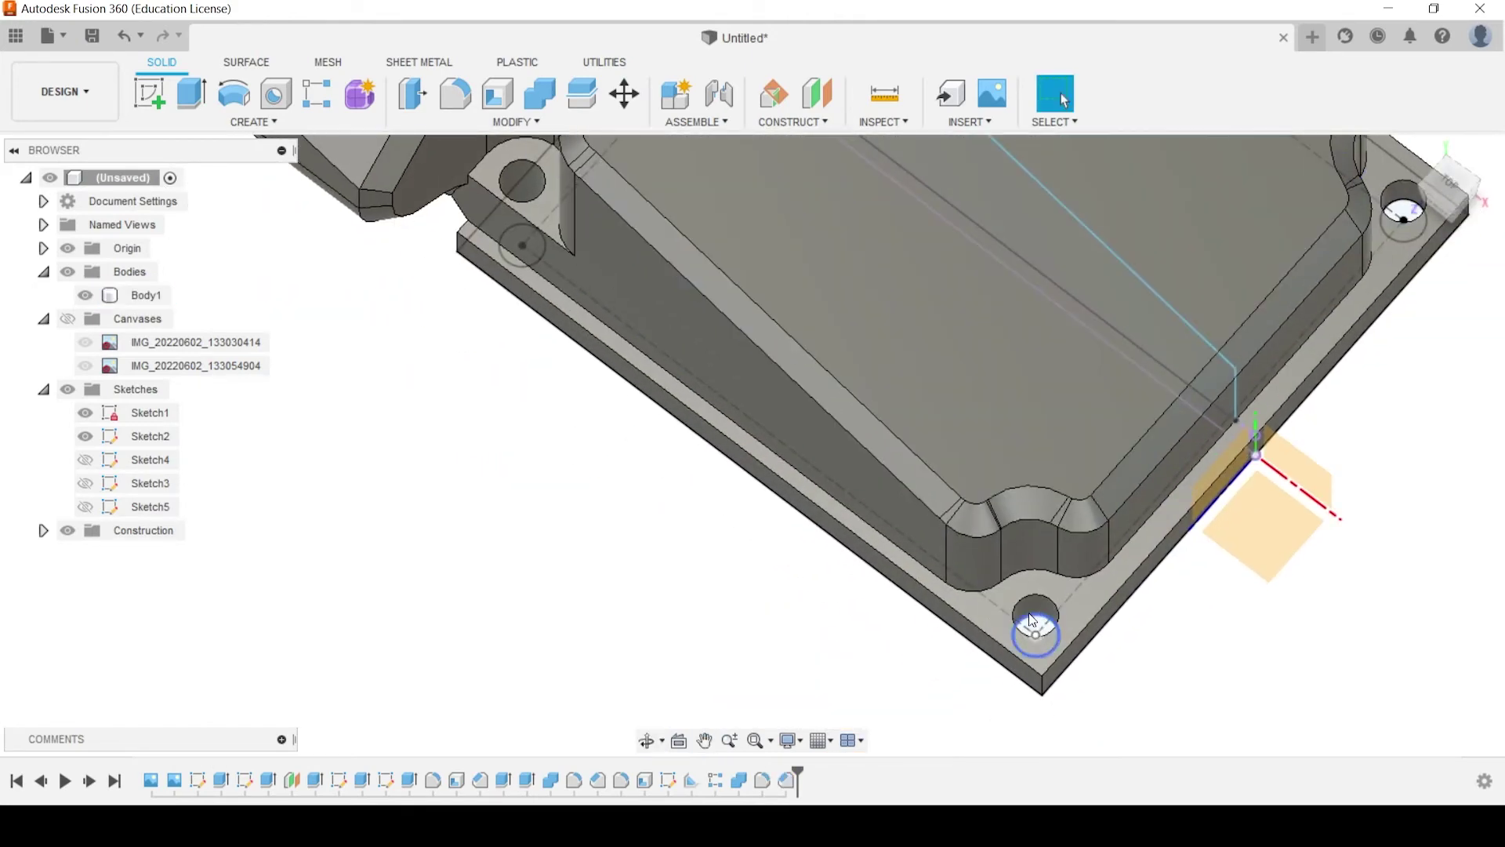
pyautogui.scroll(2, 1042, 584)
pyautogui.scroll(-2, 1026, 567)
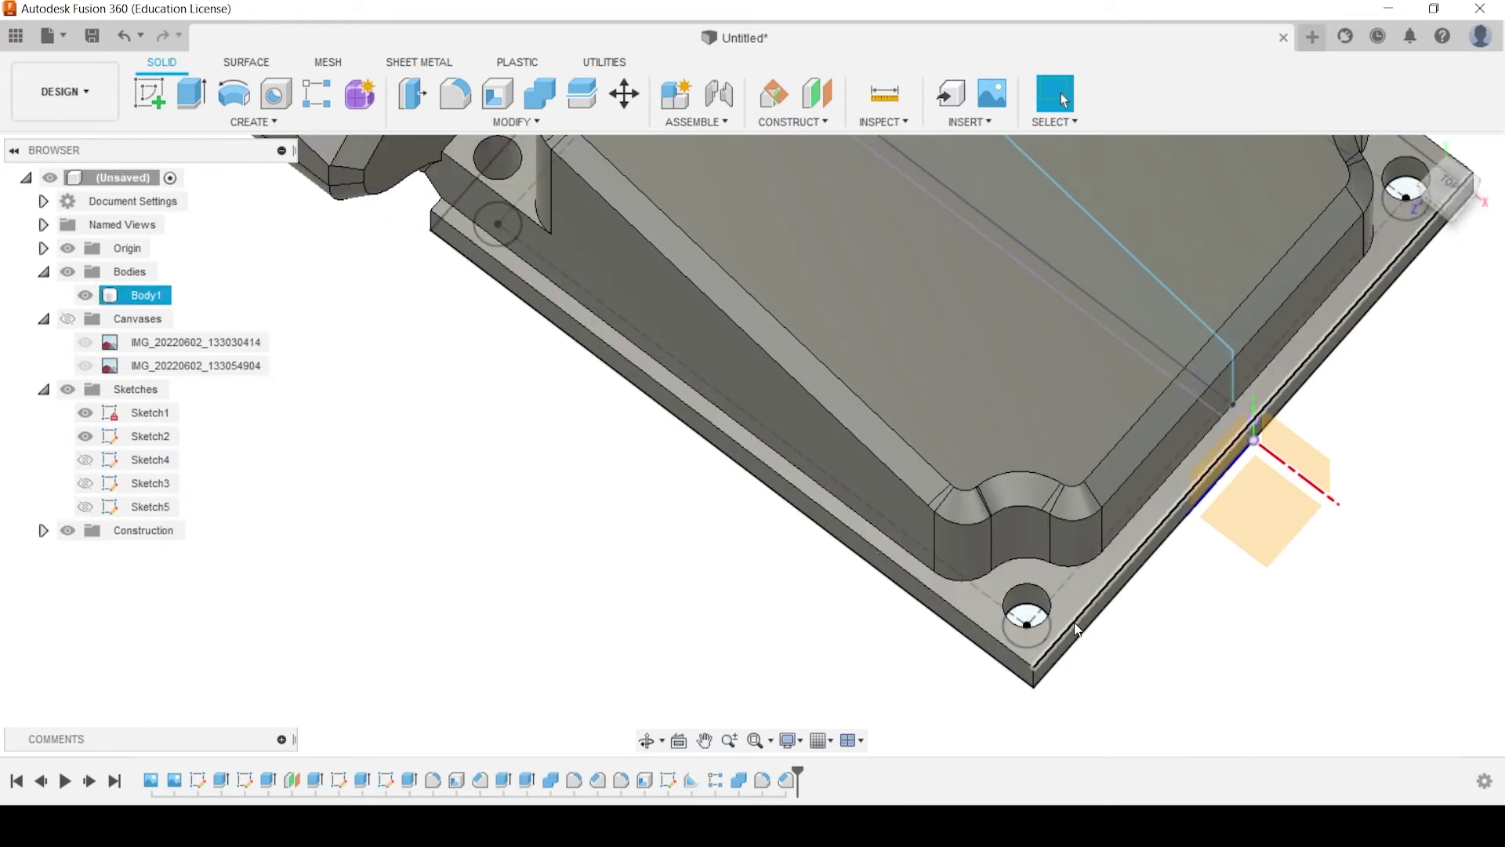
pyautogui.keyDown('shift'); pyautogui.moveTo(814, 590); pyautogui.dragTo(801, 634, button='middle'); pyautogui.keyUp('shift')
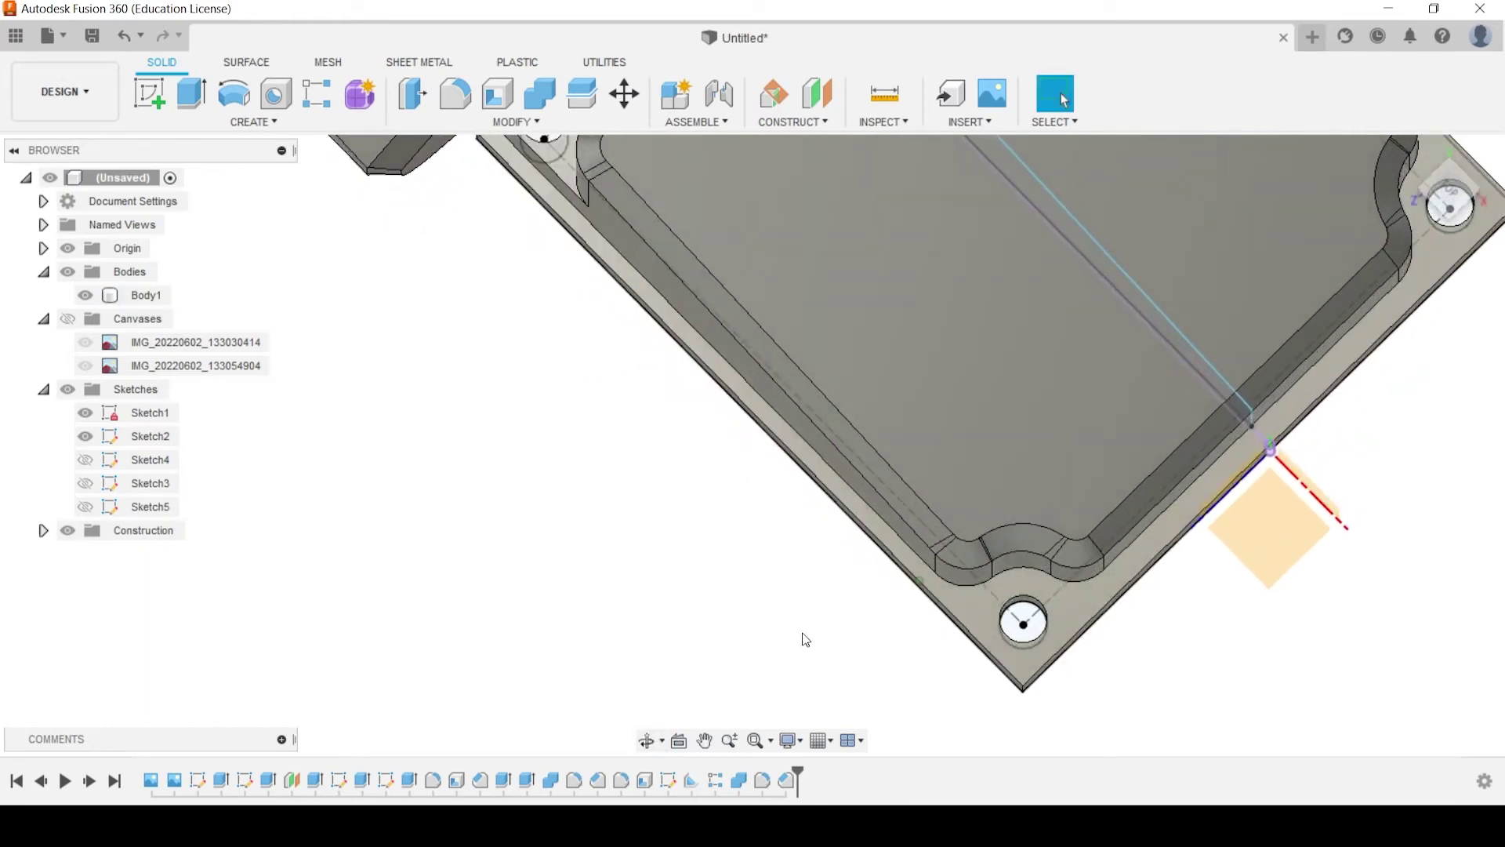
pyautogui.moveTo(673, 525); pyautogui.dragTo(800, 678, button='middle')
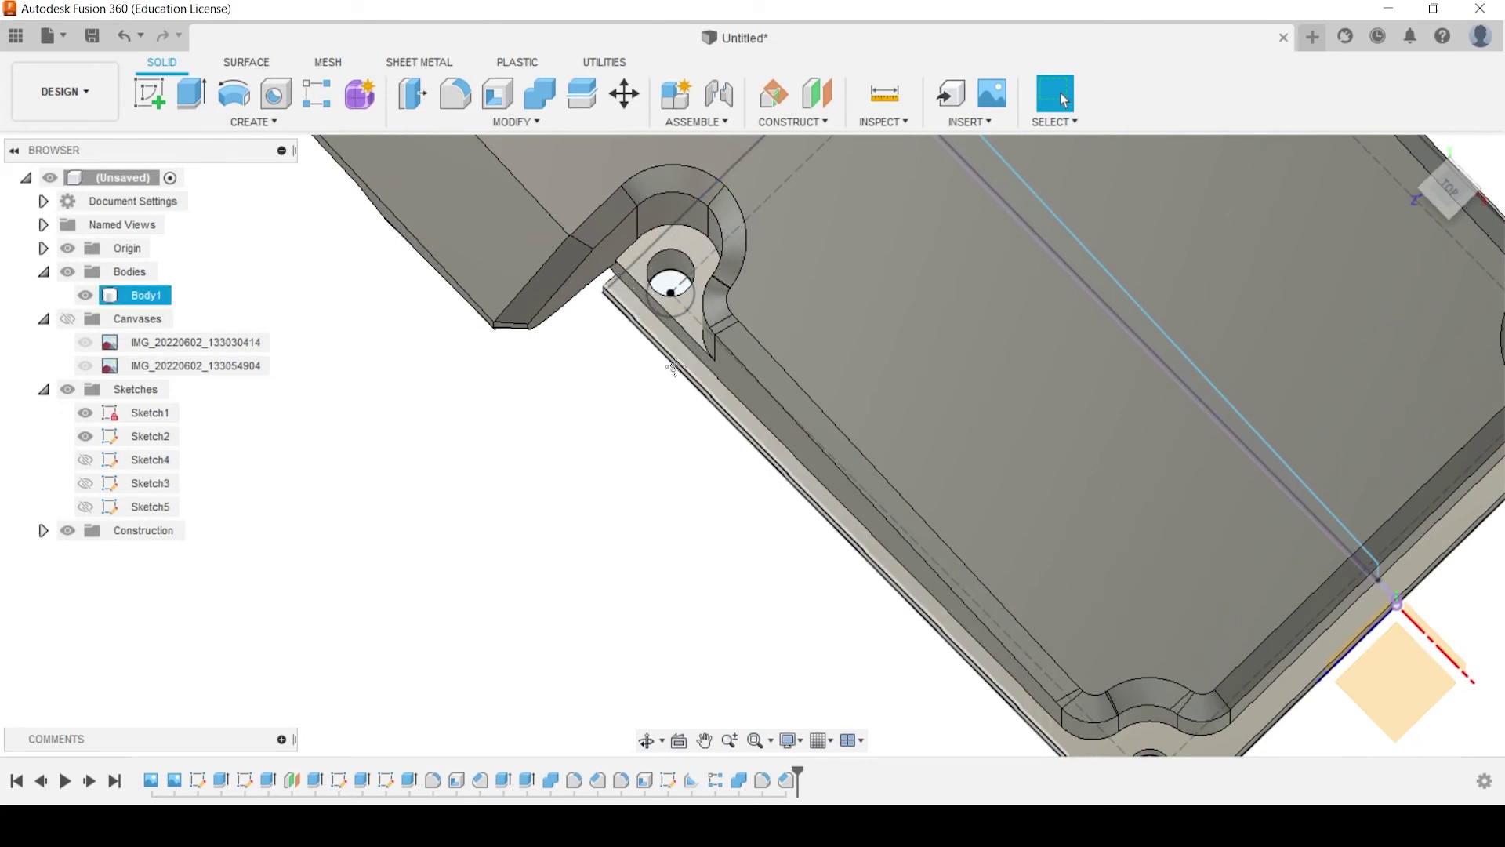
pyautogui.moveTo(683, 336); pyautogui.dragTo(701, 381, button='middle')
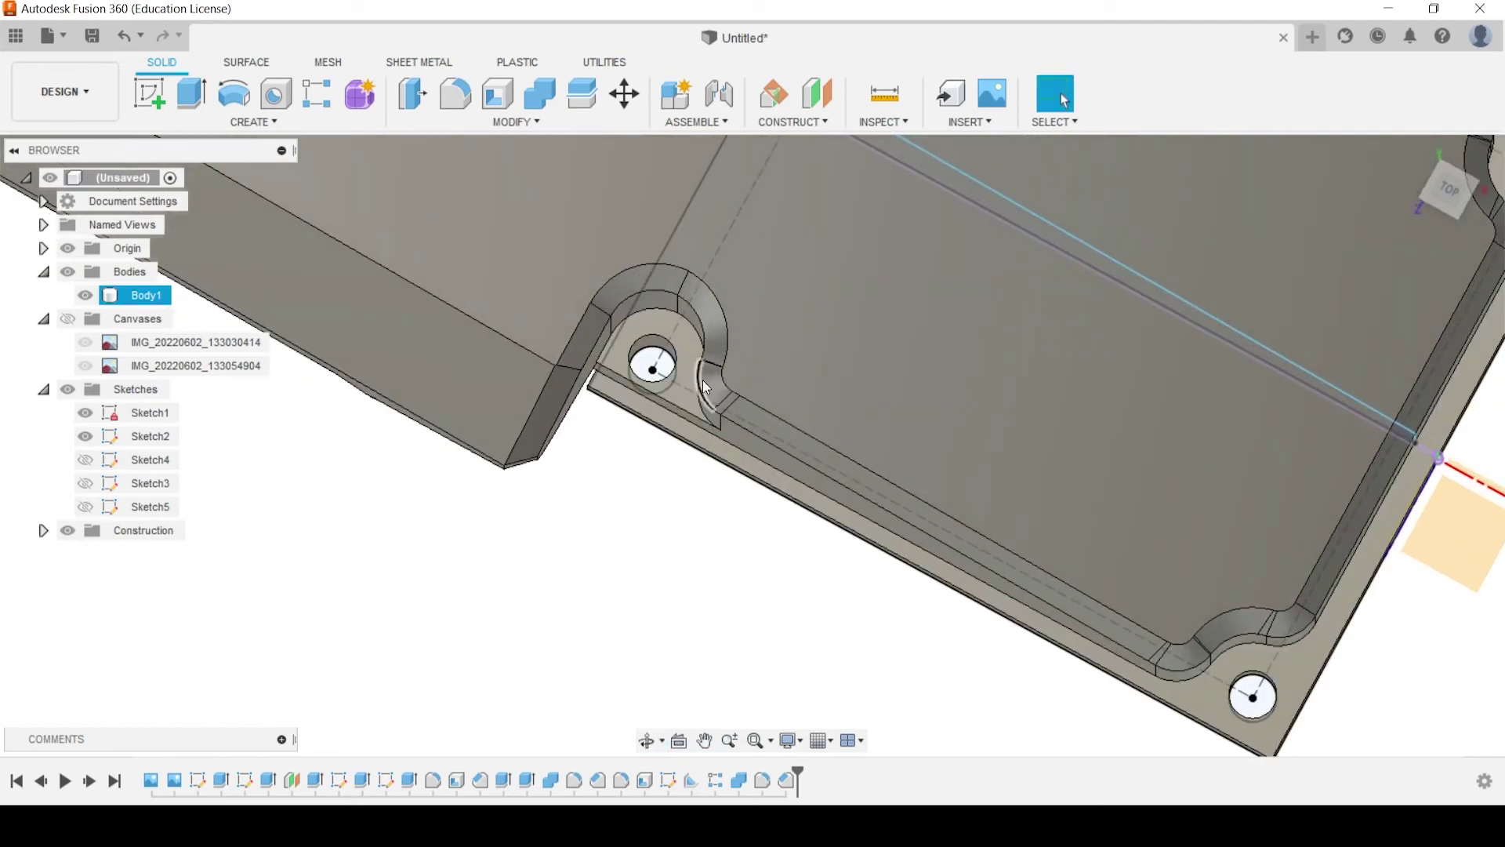
pyautogui.moveTo(816, 322); pyautogui.dragTo(703, 499, button='middle')
pyautogui.scroll(-2, 619, 508)
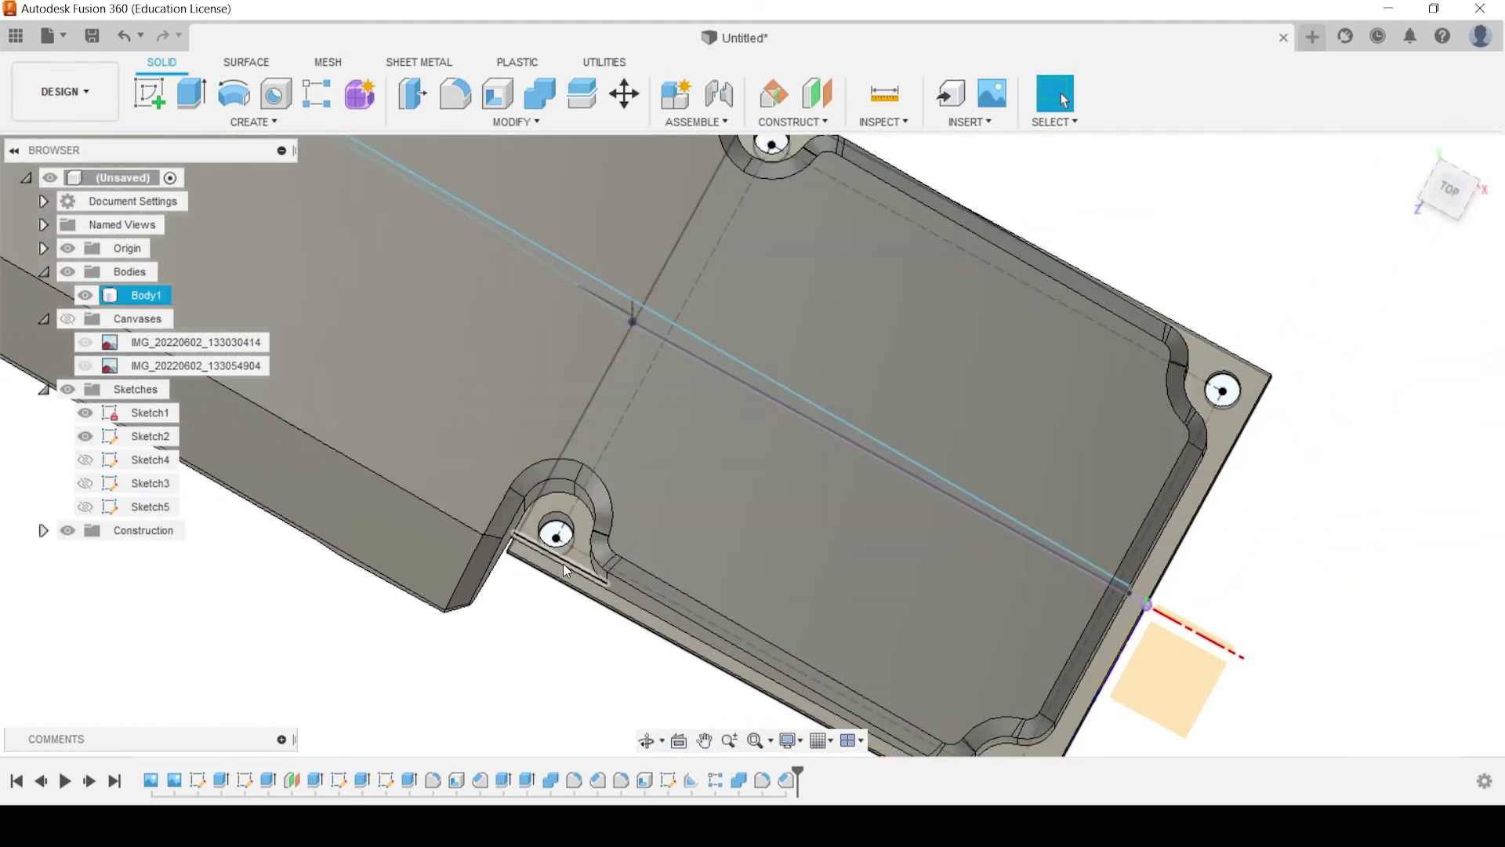
pyautogui.moveTo(733, 384); pyautogui.dragTo(679, 516, button='middle')
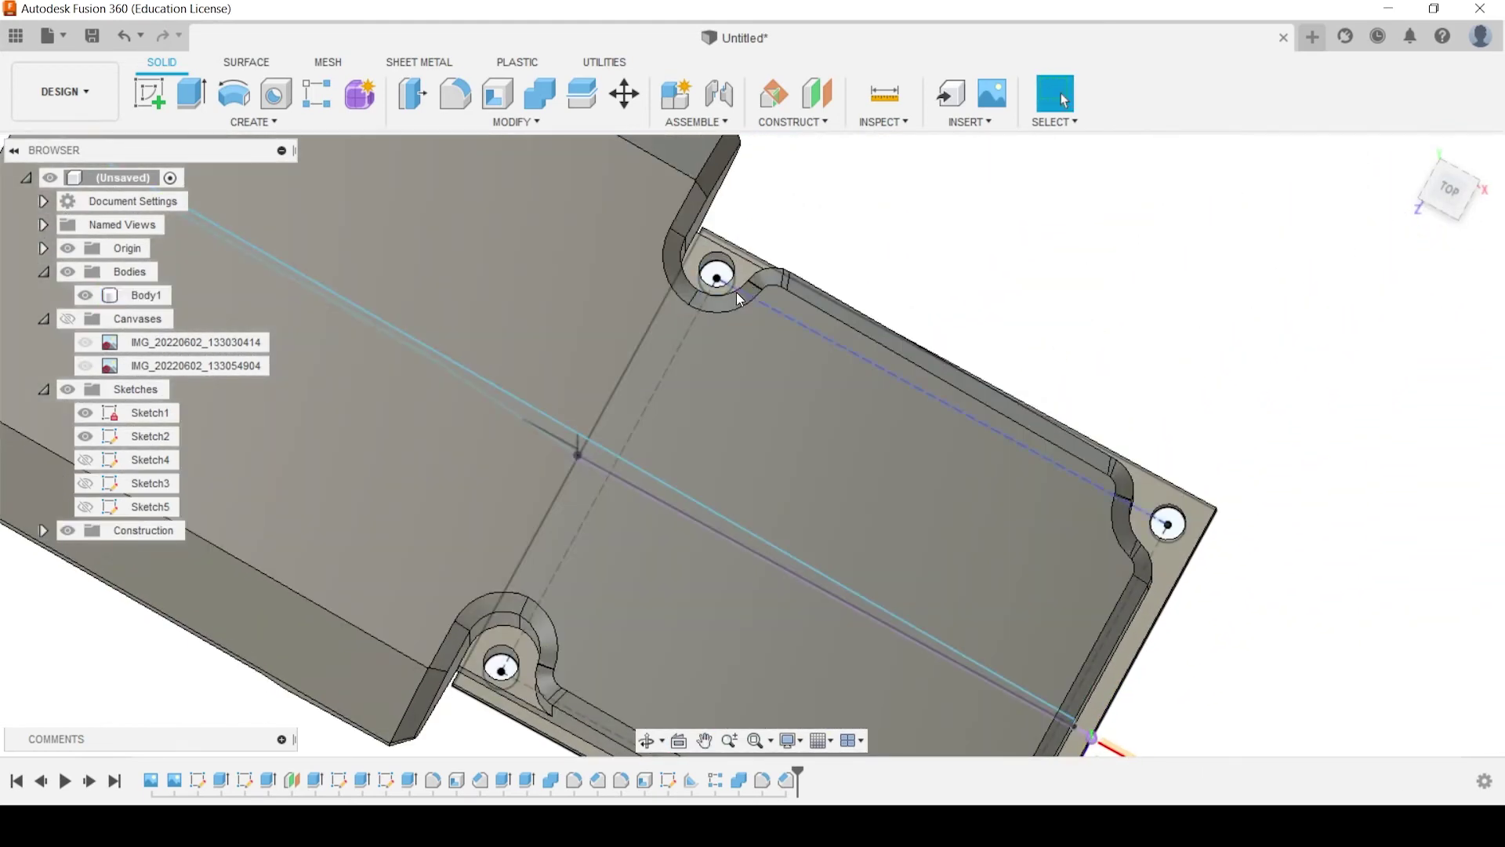
pyautogui.moveTo(740, 300)
pyautogui.keyDown('shift'); pyautogui.mouseDown(button='middle')
pyautogui.moveTo(694, 326)
pyautogui.moveTo(728, 340)
pyautogui.mouseUp(button='middle'); pyautogui.keyUp('shift')
pyautogui.click(142, 102)
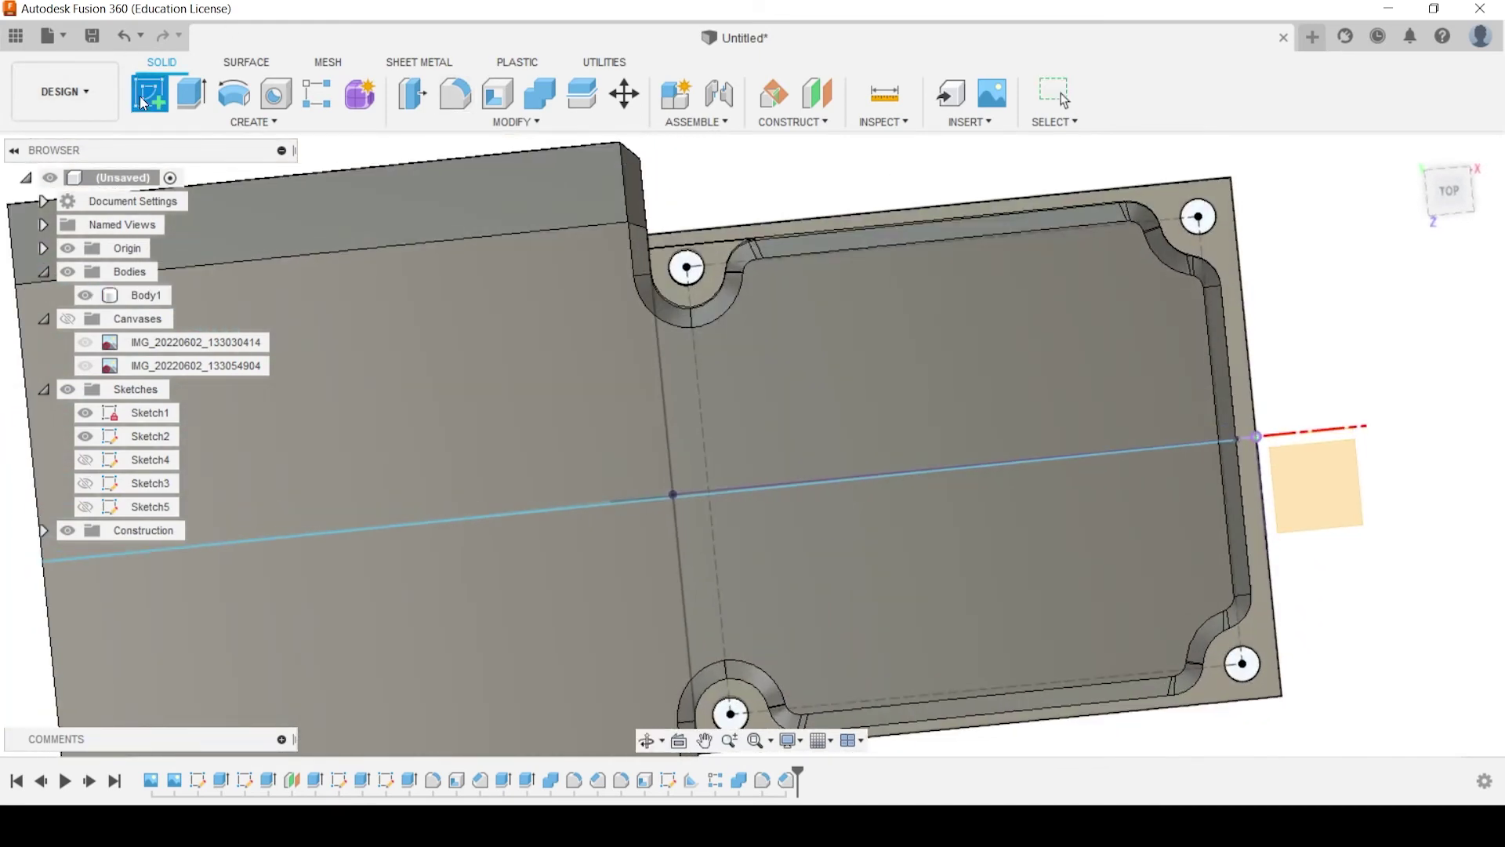
# Start a sketch on the plate face and draw a circle around the hook mounting hole
pyautogui.click(143, 103)
pyautogui.click(704, 290)
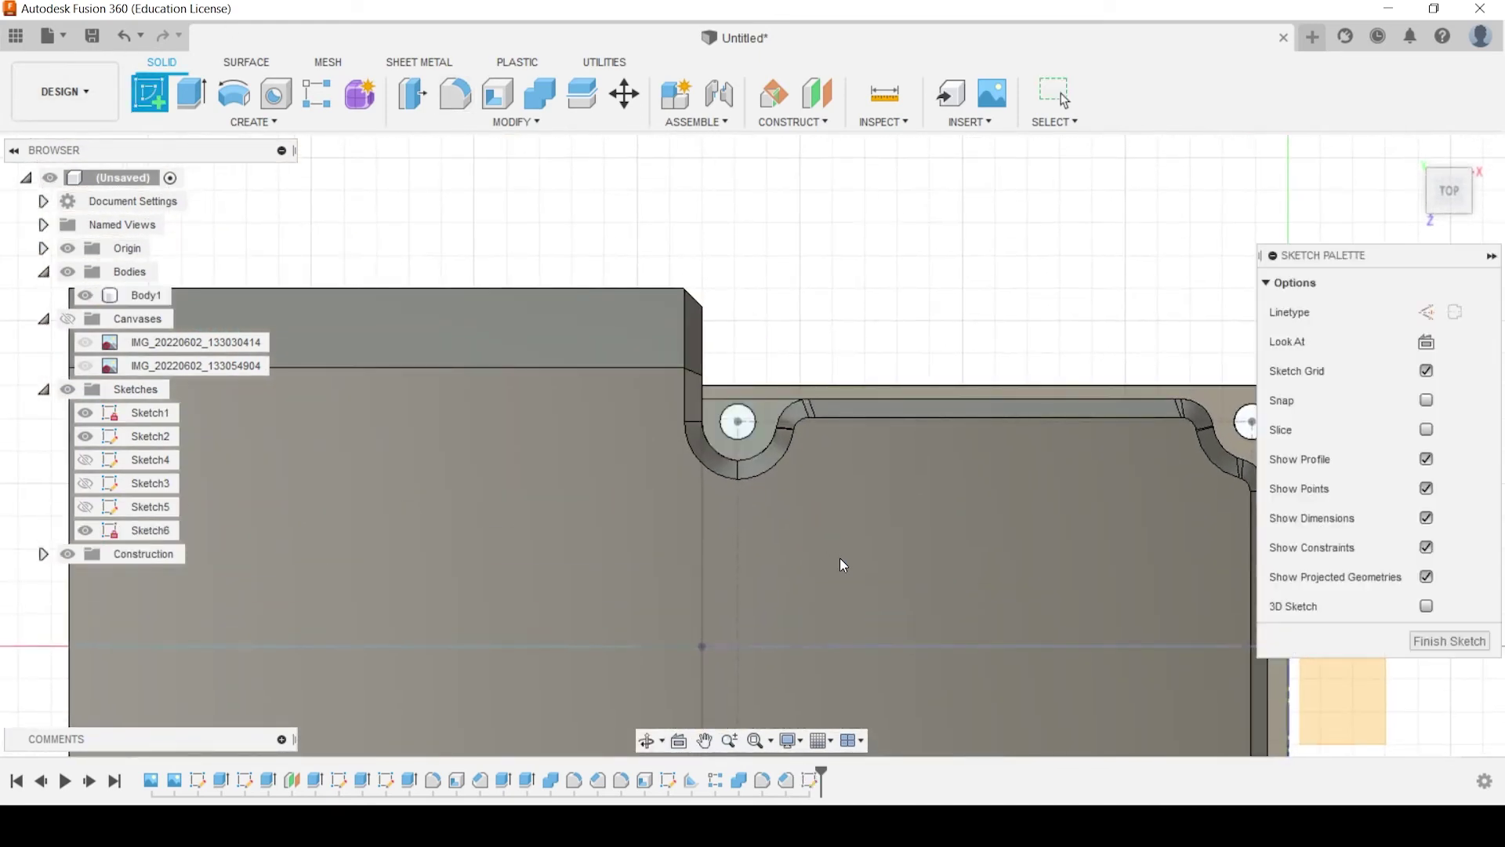
pyautogui.press('c')
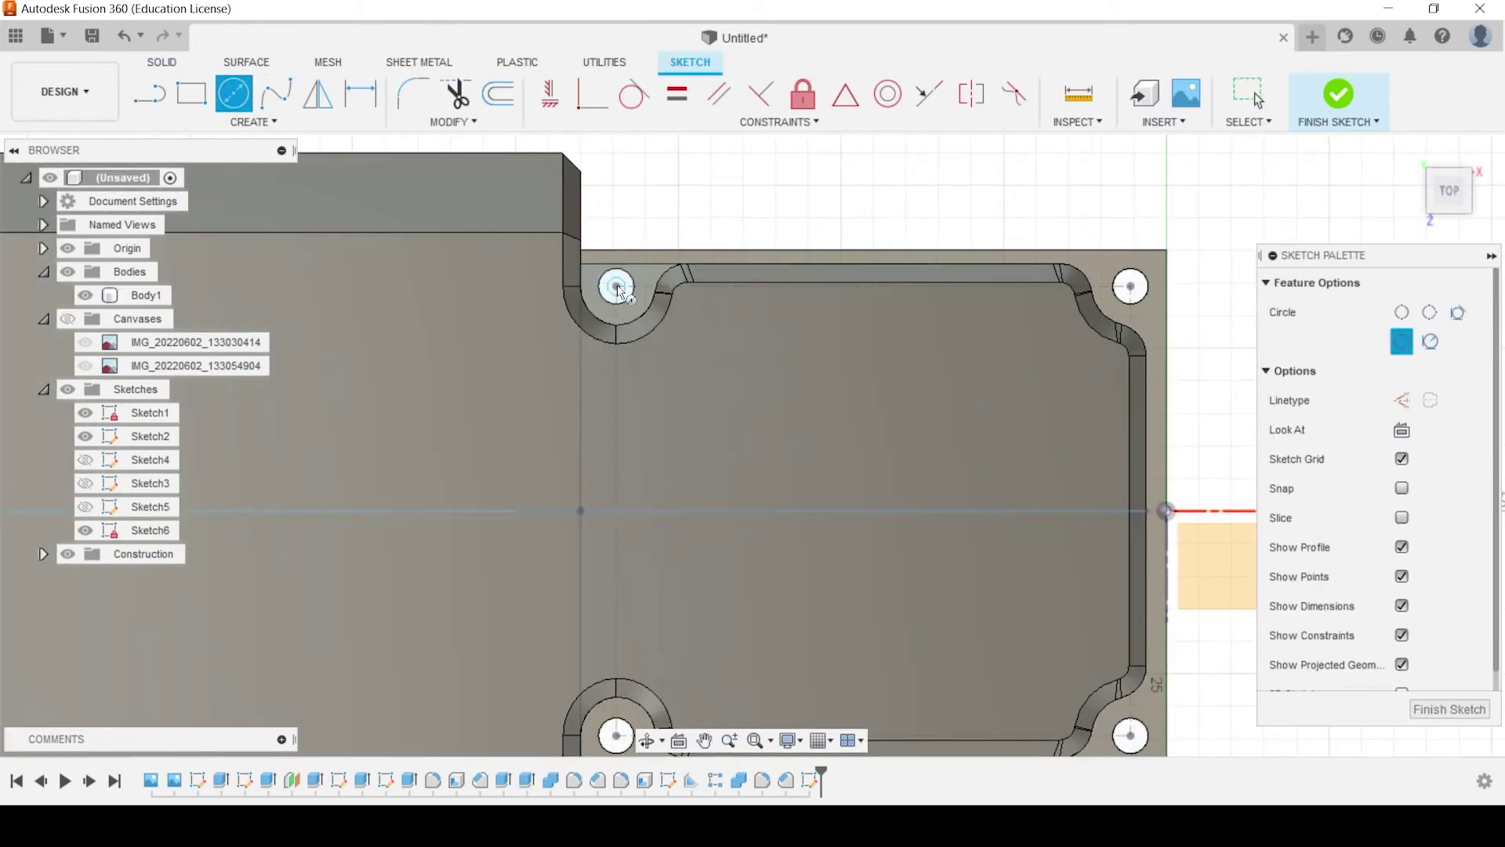
pyautogui.keyDown('shift'); pyautogui.moveTo(614, 283); pyautogui.dragTo(543, 439, button='middle'); pyautogui.keyUp('shift')
pyautogui.scroll(3, 531, 413)
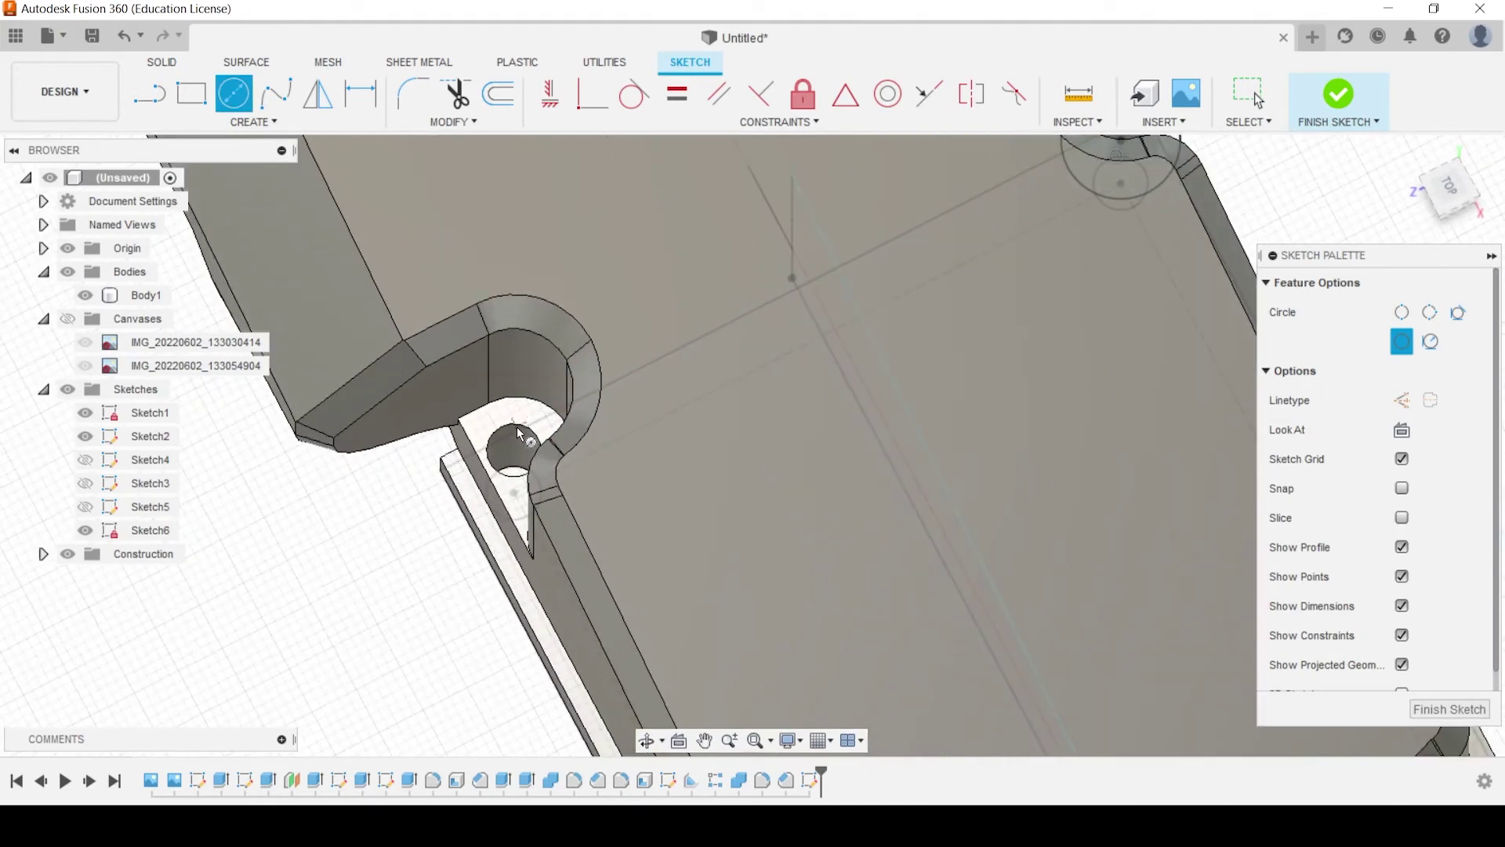
pyautogui.click(1452, 188)
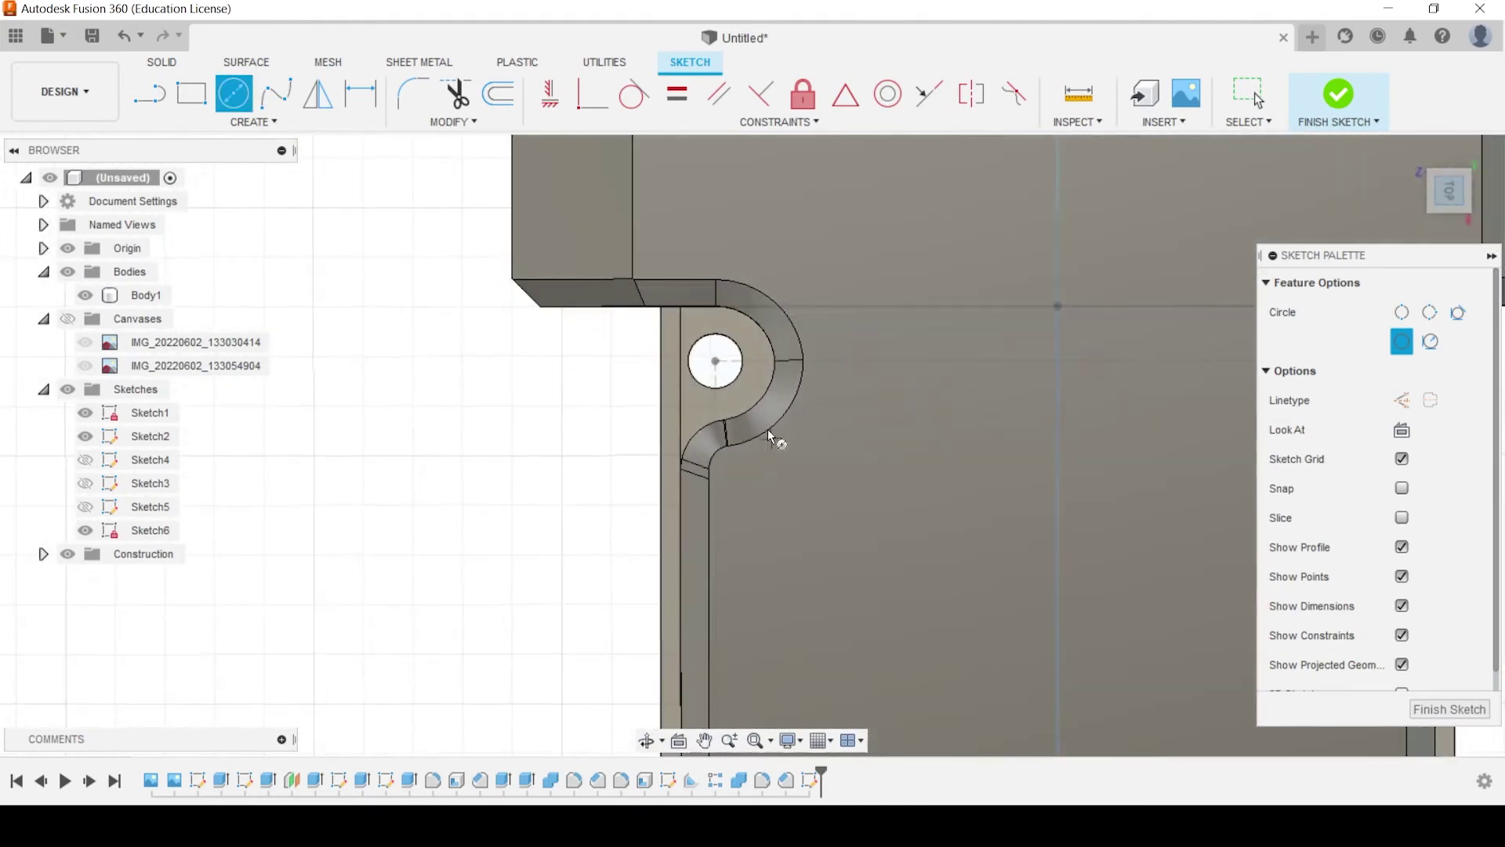
pyautogui.click(718, 361)
pyautogui.click(746, 332)
# Constrain the circle concentric with the hole and make the two circles equal
pyautogui.click(887, 94)
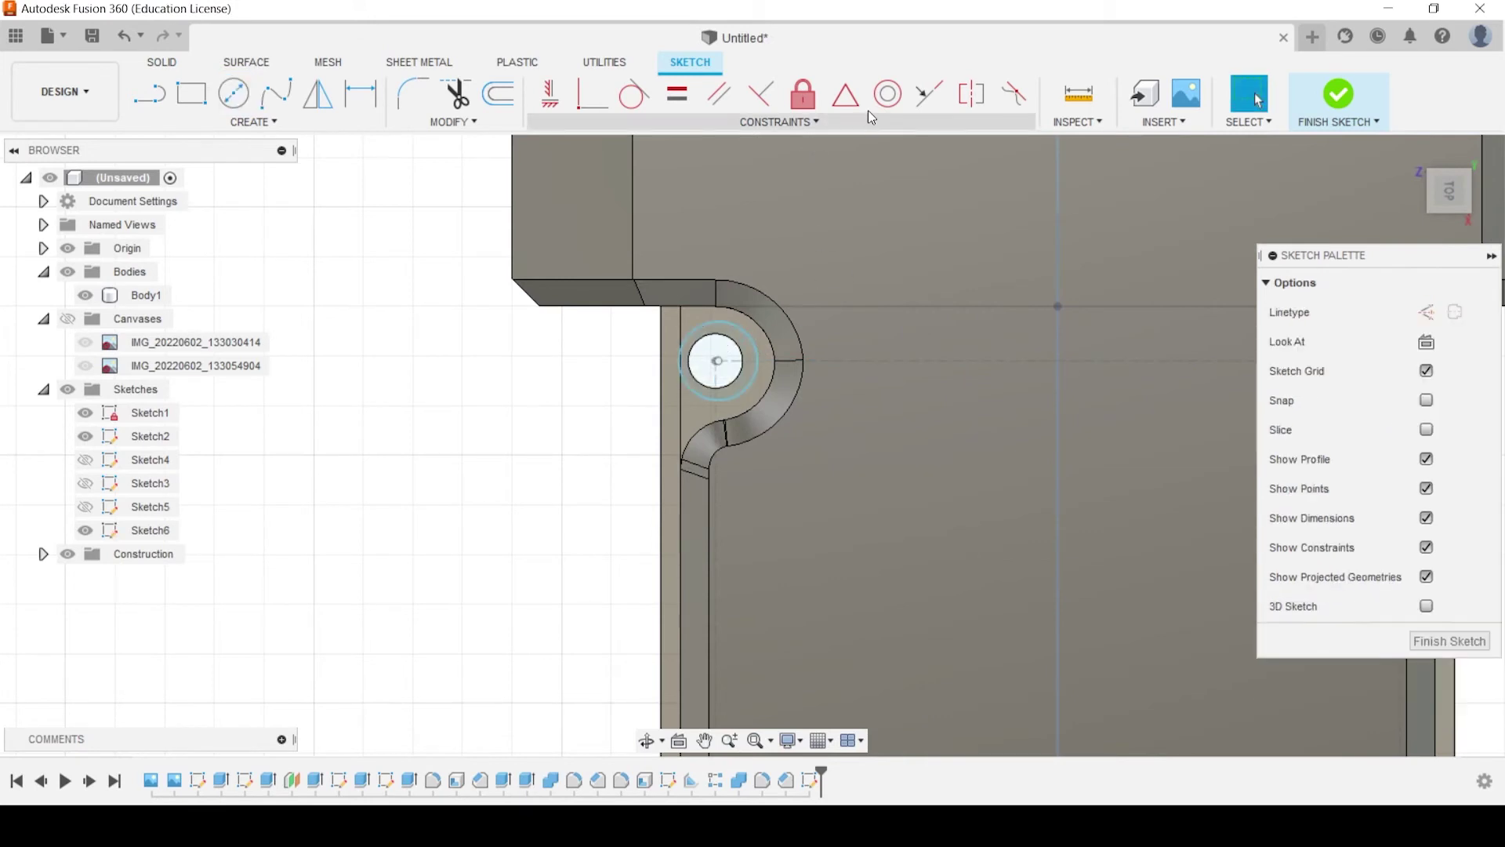
pyautogui.click(750, 339)
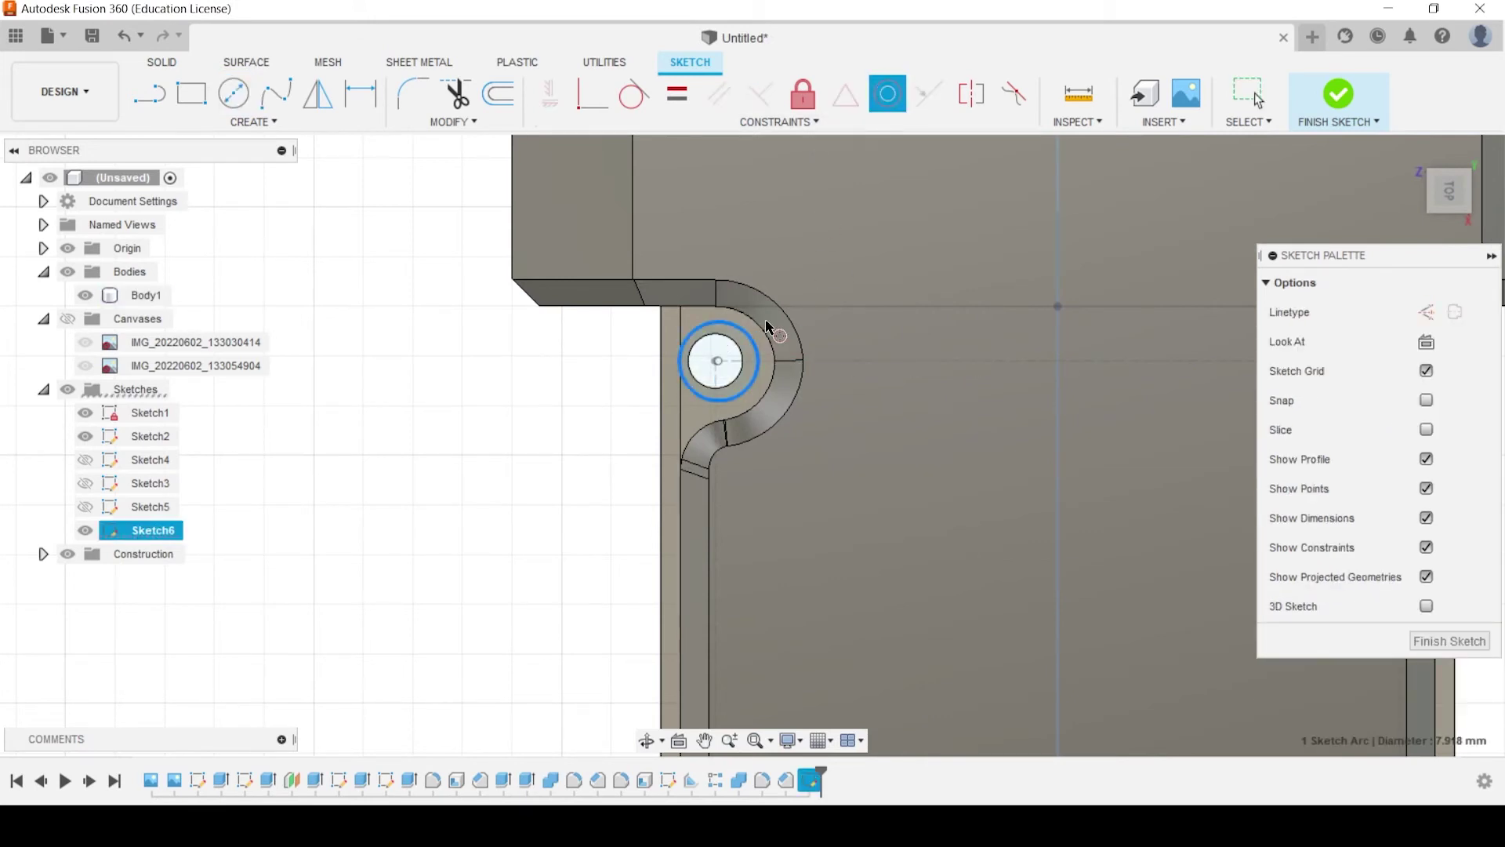
pyautogui.click(759, 333)
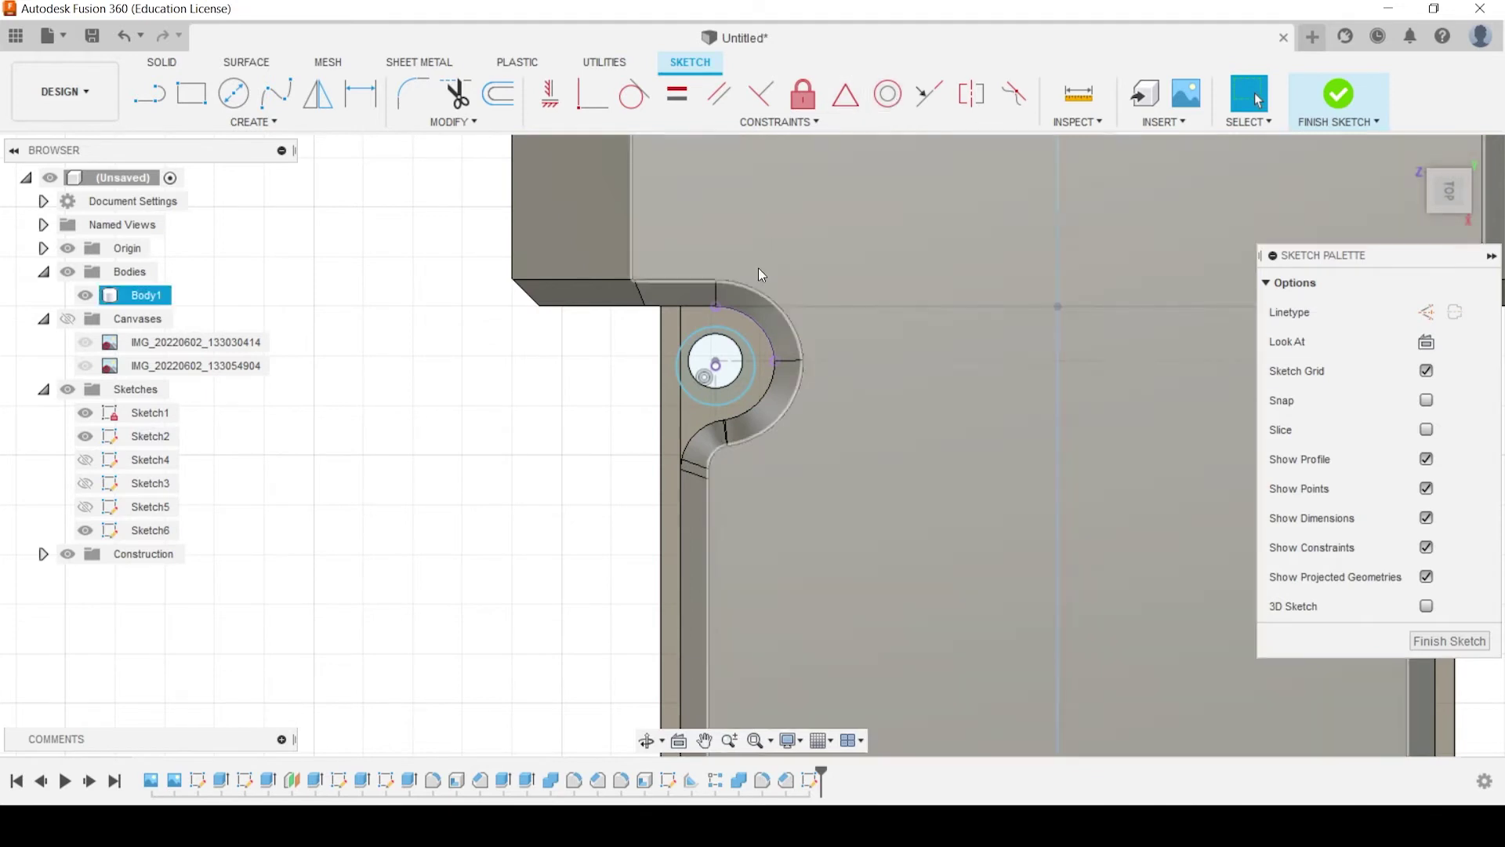
pyautogui.moveTo(610, 357); pyautogui.dragTo(304, 357, button='middle')
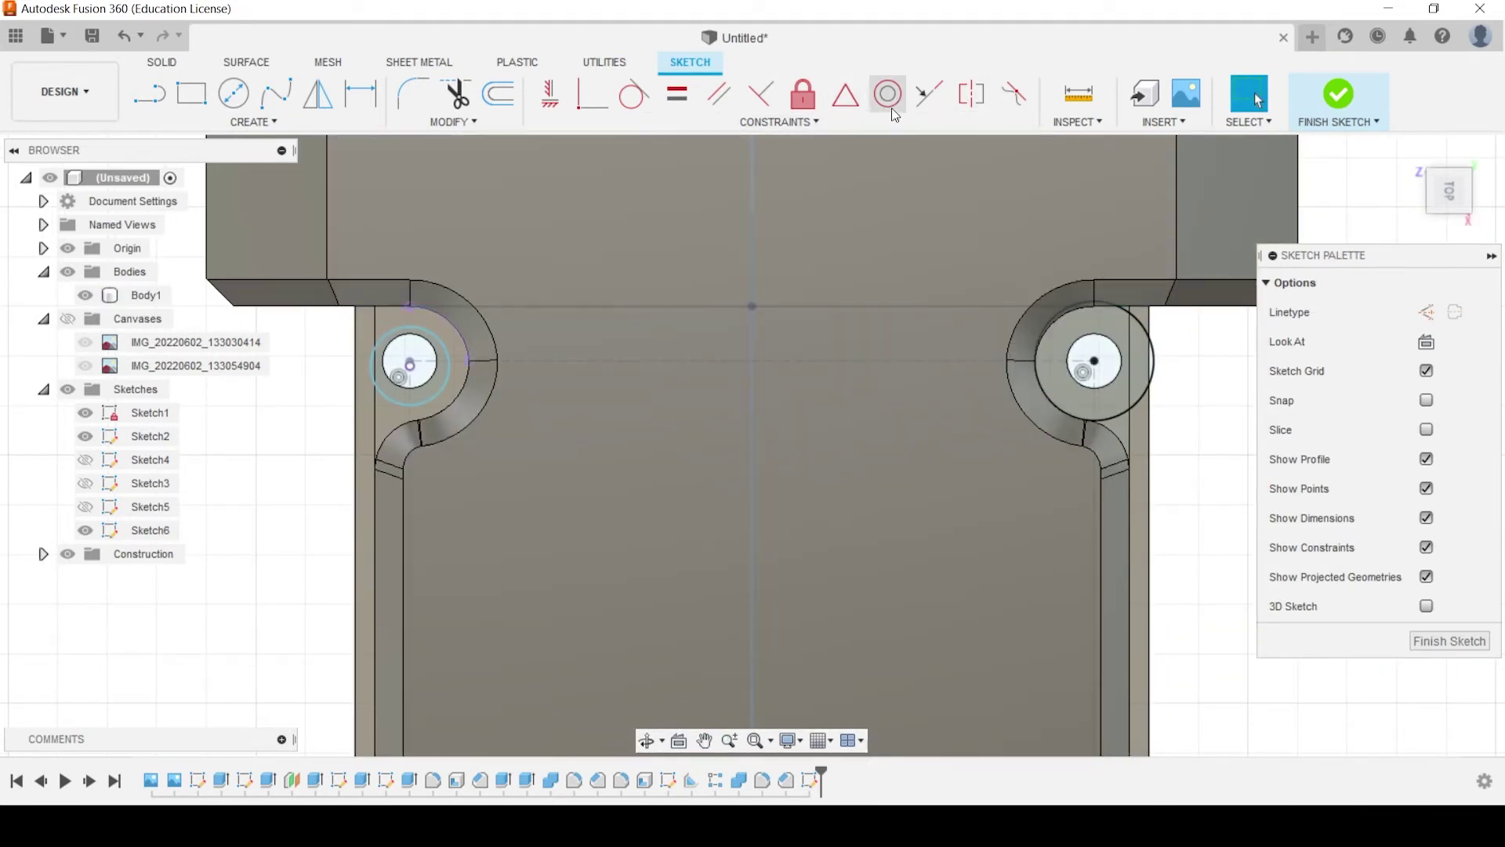
pyautogui.click(672, 103)
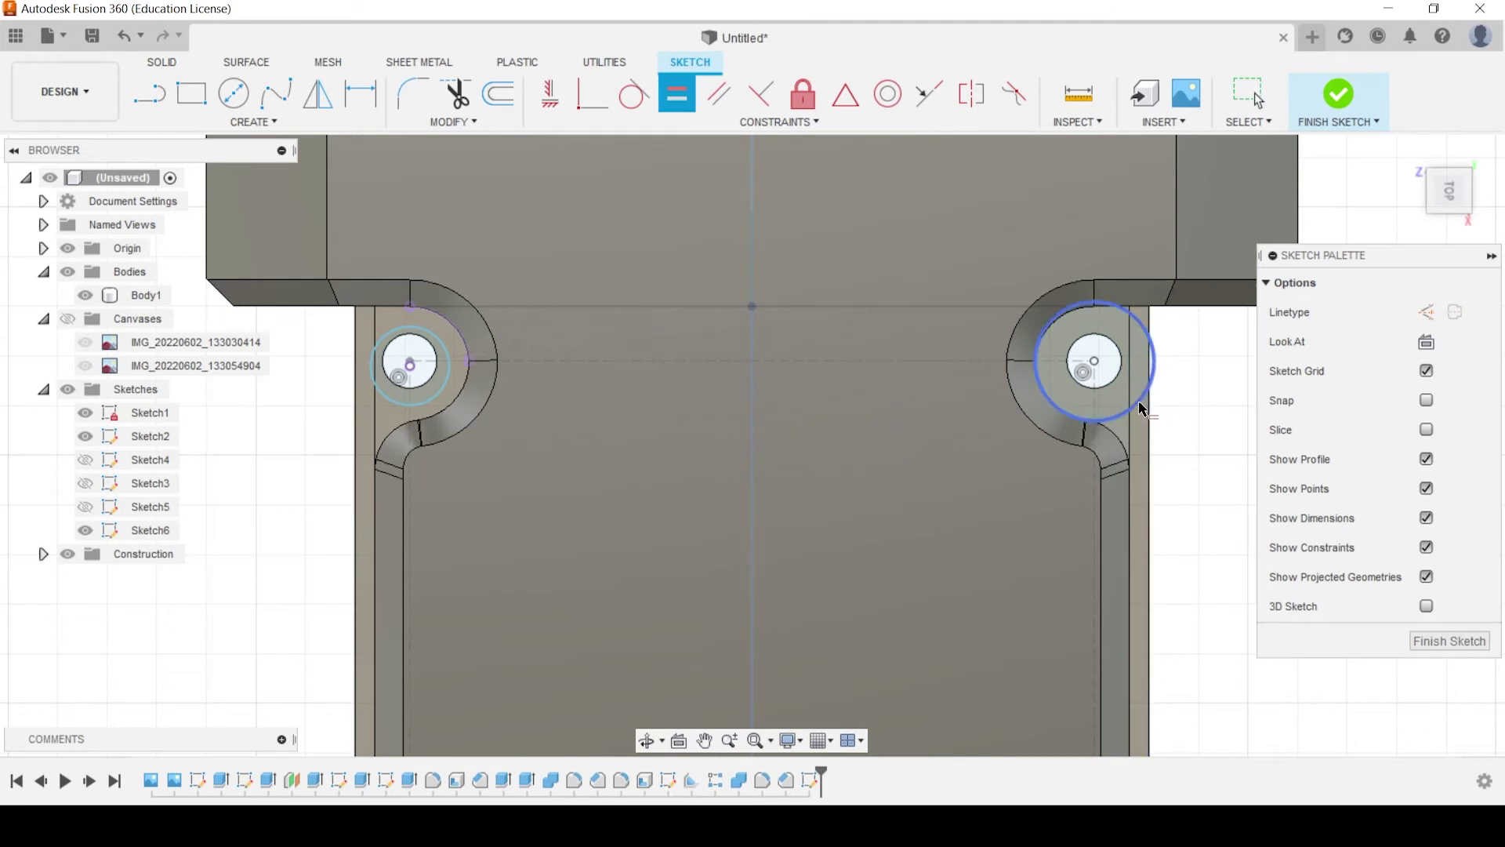
pyautogui.click(406, 404)
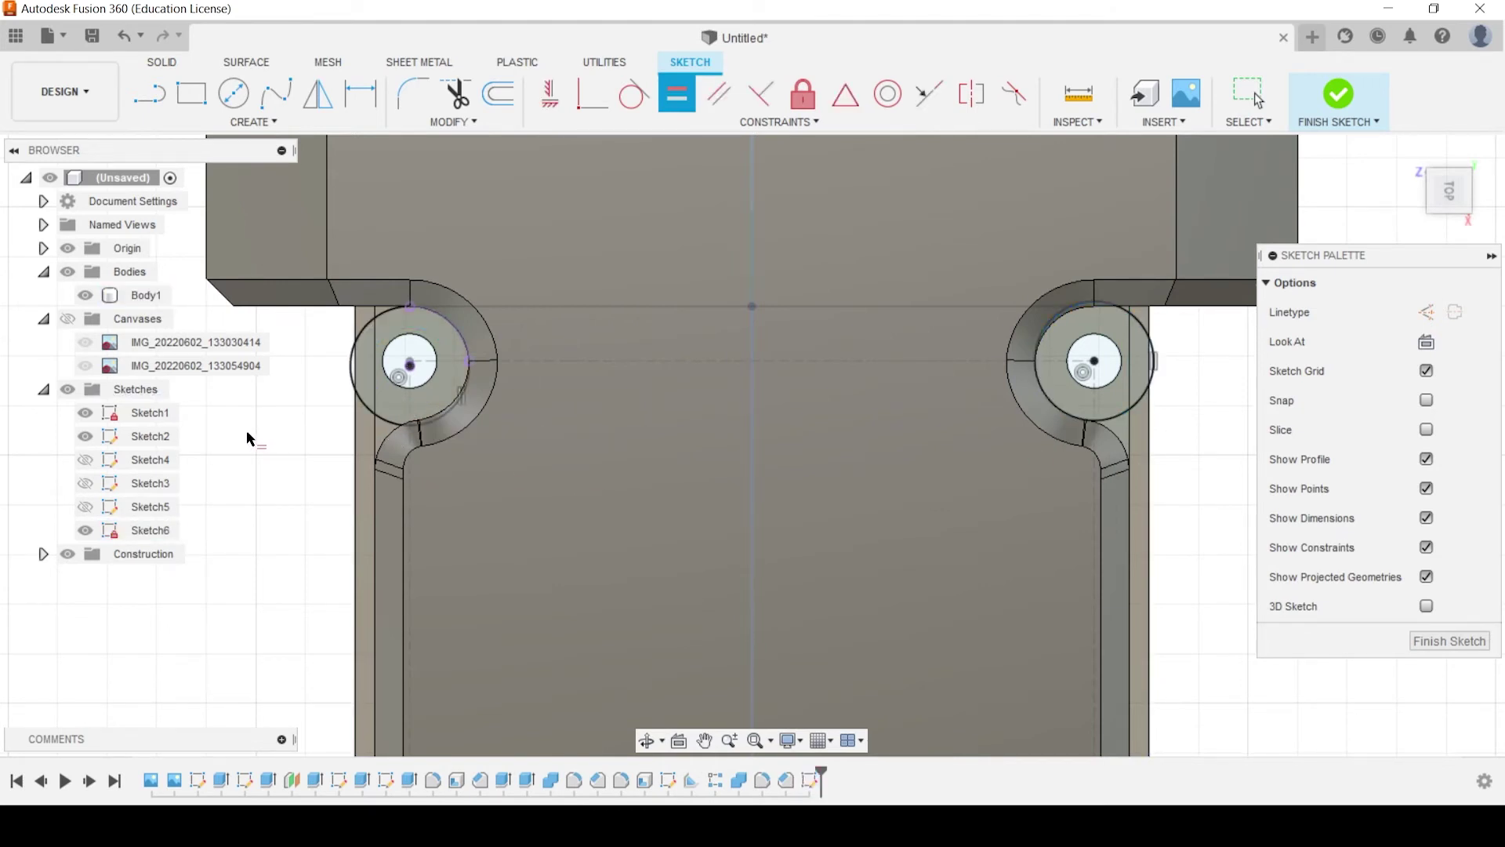
# Leave Sketch6 for an Extrude and zoom in on the left boss hole
pyautogui.press('e')
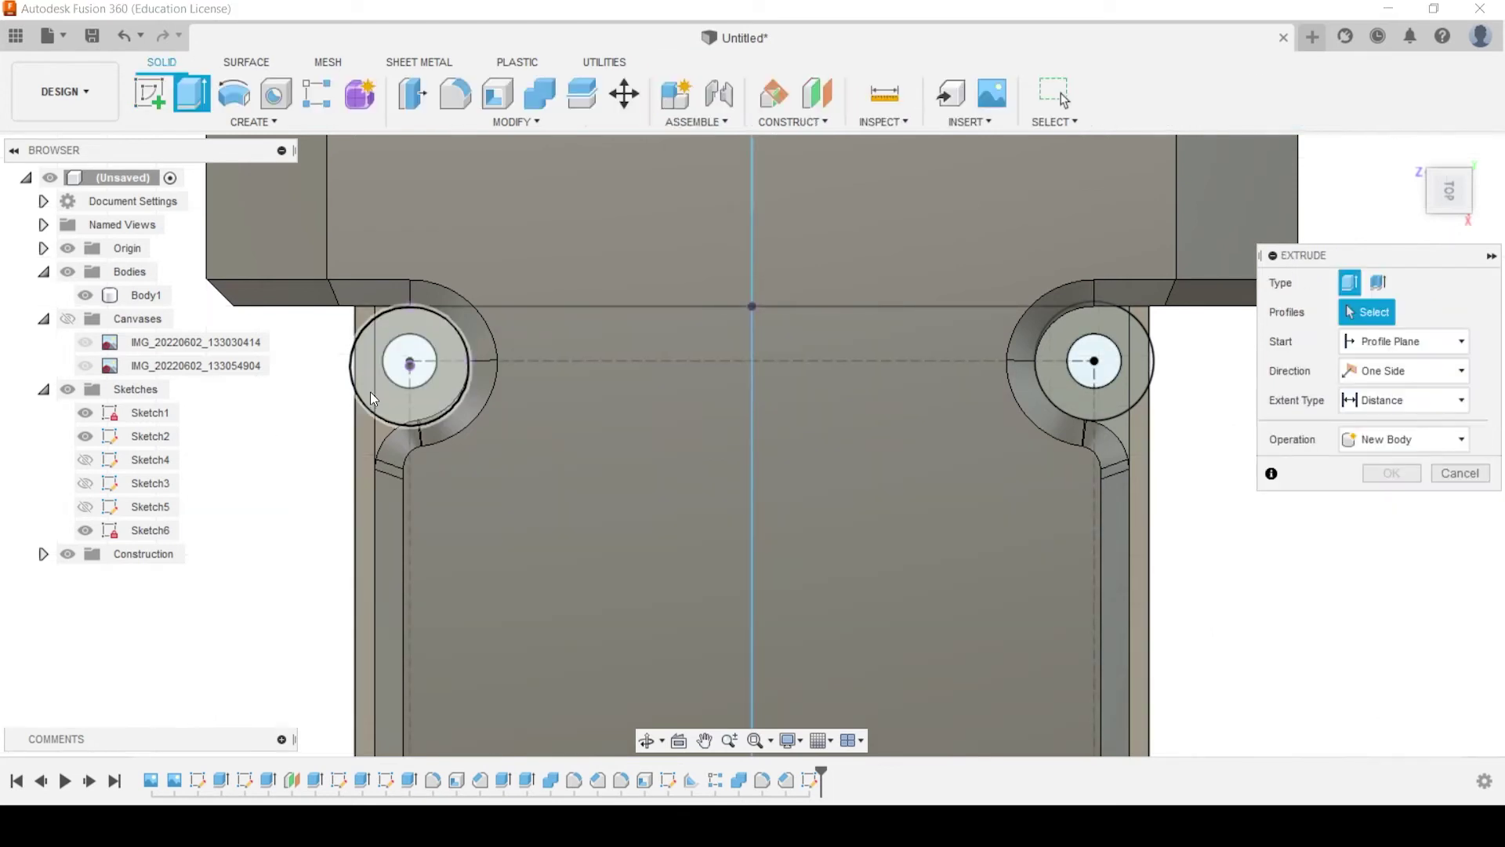
pyautogui.scroll(3, 362, 362)
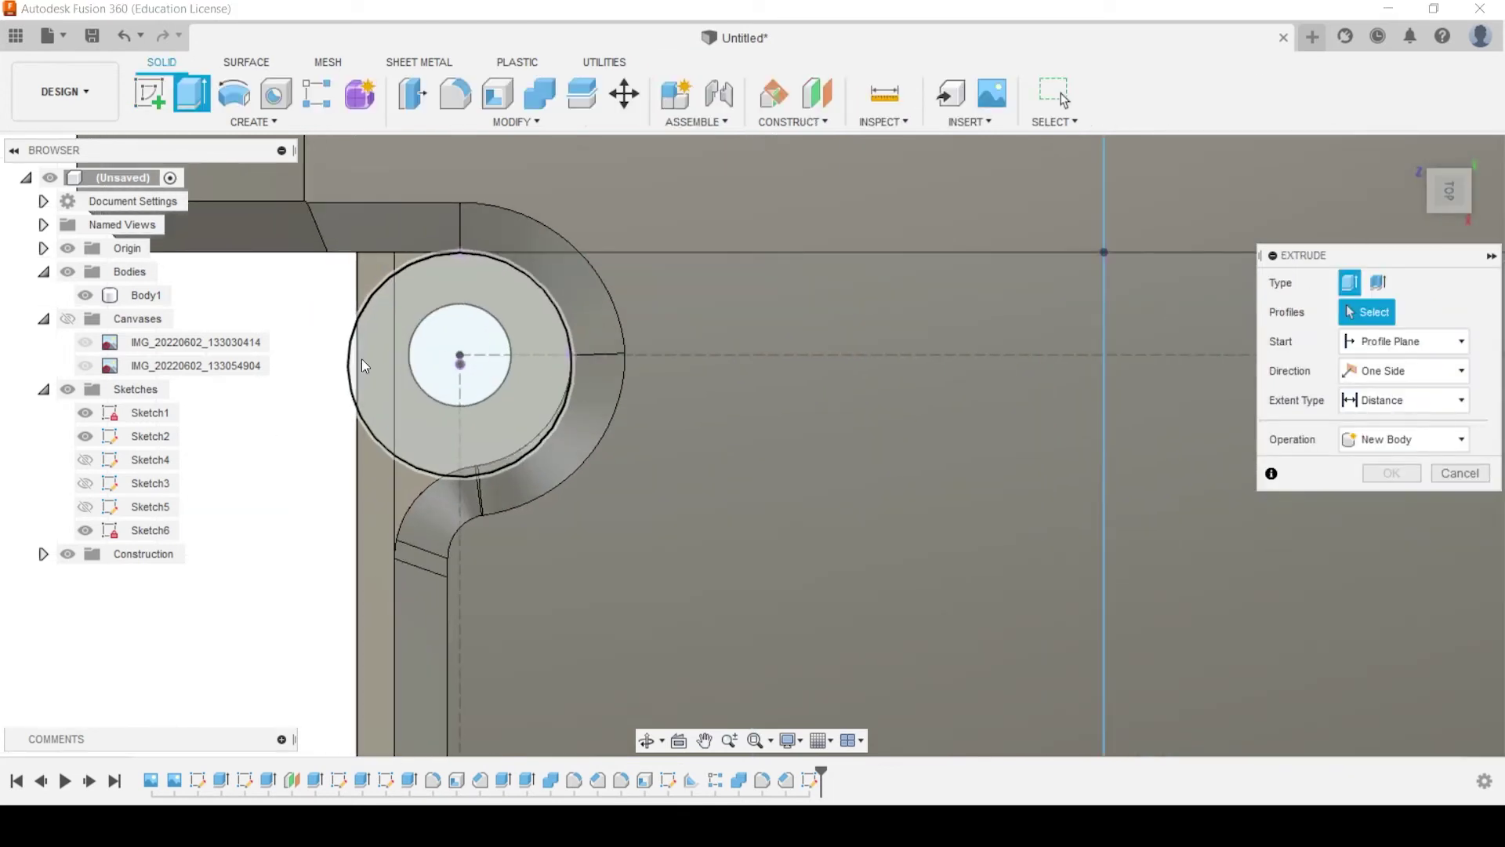
pyautogui.scroll(2, 398, 342)
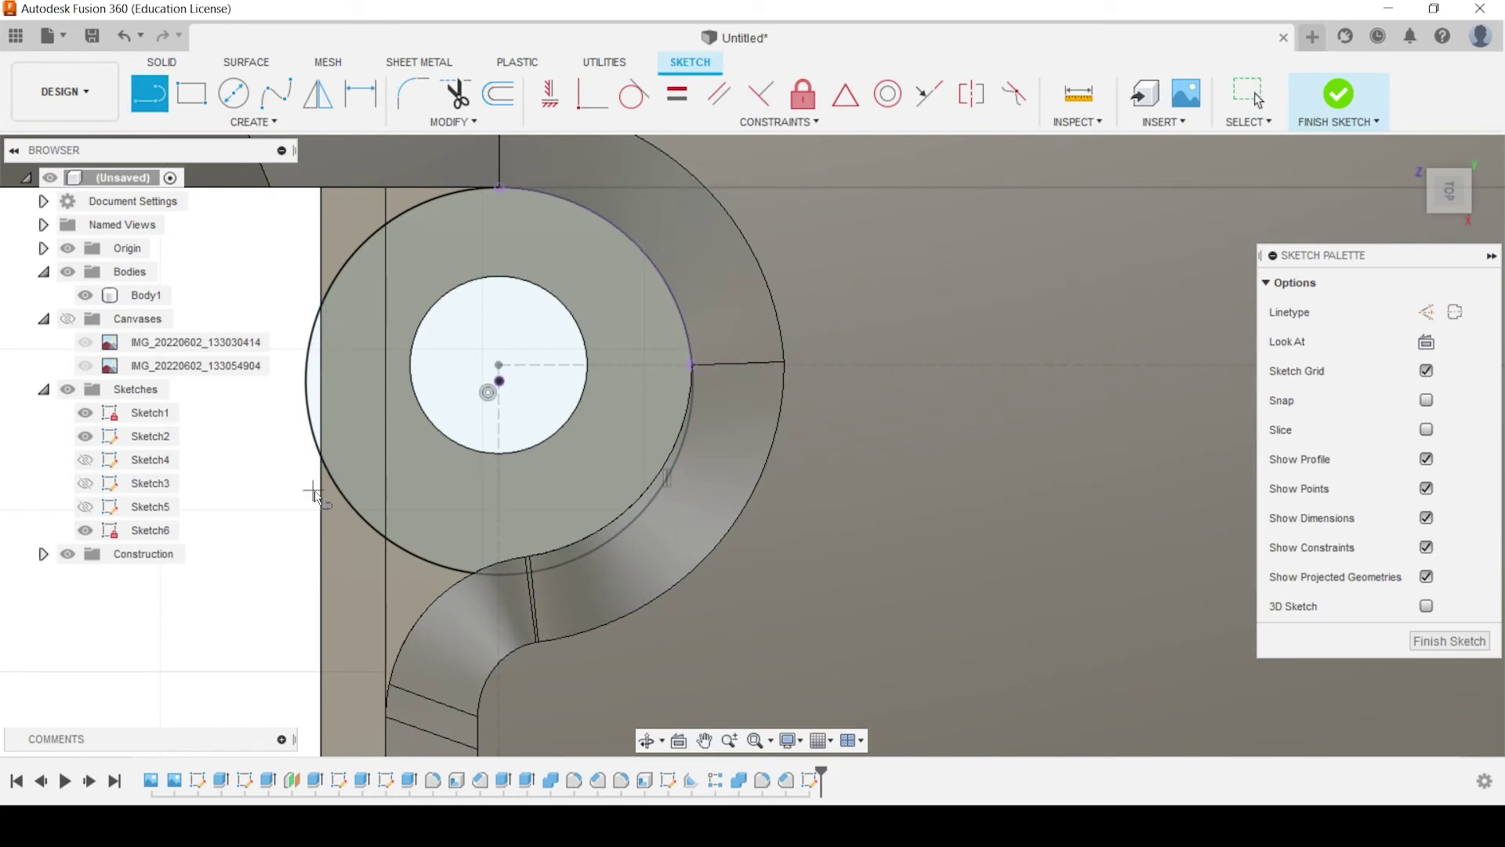
# Draw short lines on the boss circles and make them collinear with the plate edge
pyautogui.click(329, 298)
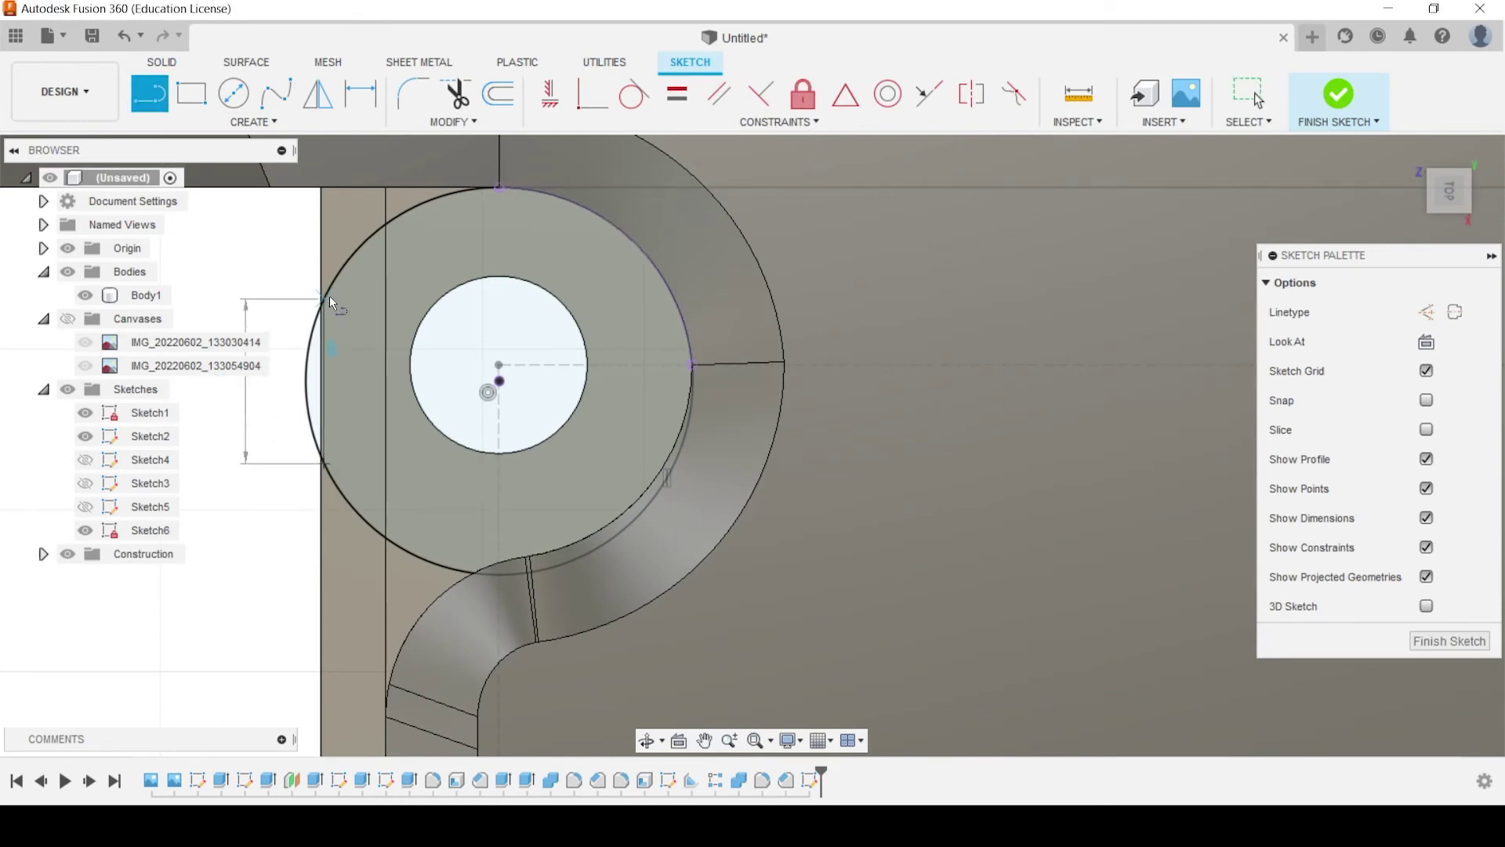
pyautogui.scroll(-3, 502, 407)
pyautogui.moveTo(1047, 435); pyautogui.dragTo(511, 448, button='middle')
pyautogui.moveTo(1009, 460); pyautogui.dragTo(758, 457, button='middle')
pyautogui.press('l')
pyautogui.scroll(3, 950, 431)
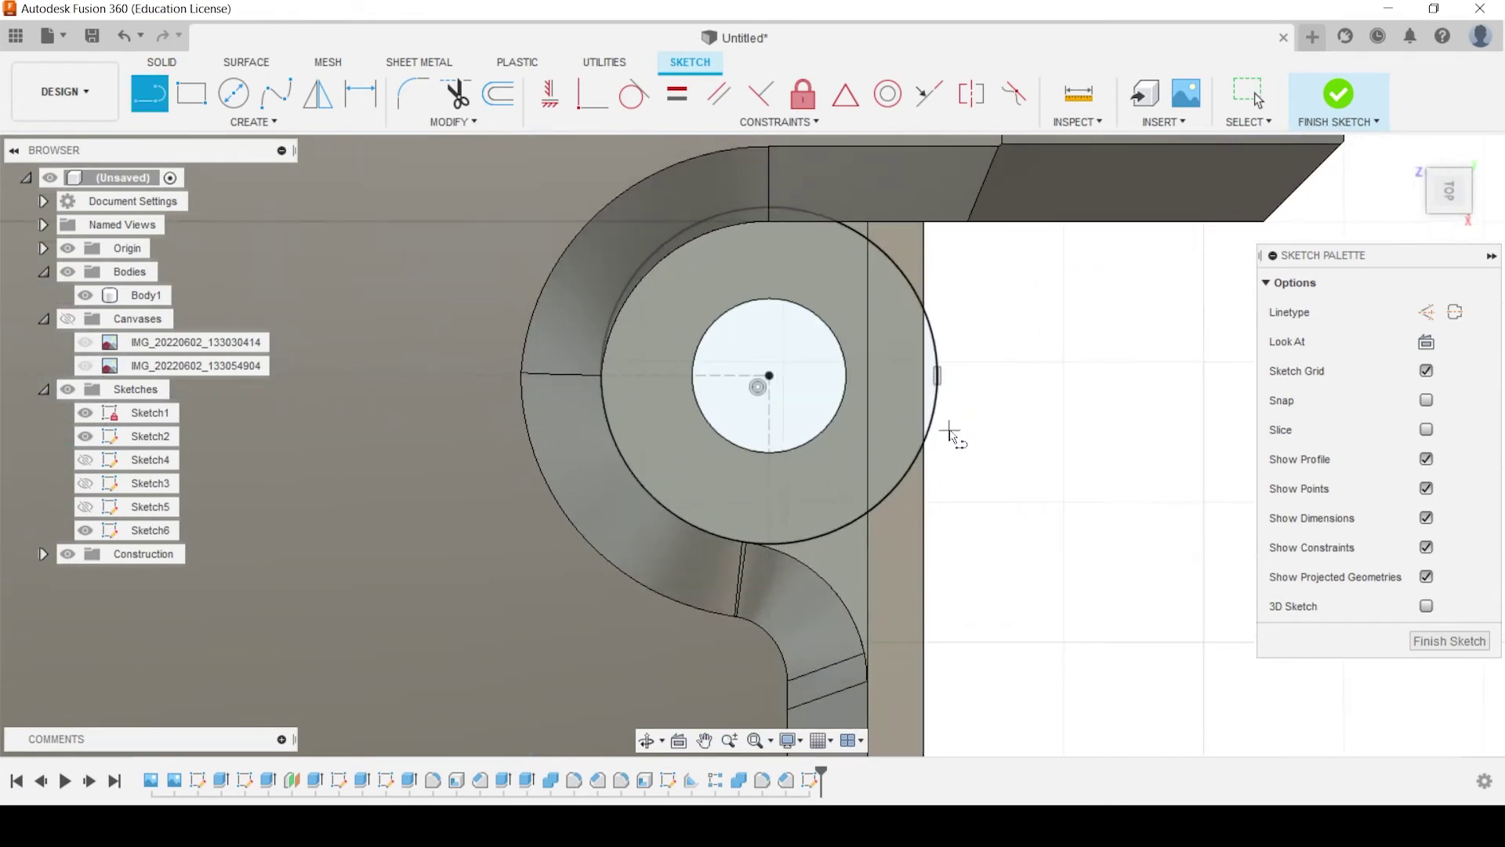
pyautogui.click(925, 445)
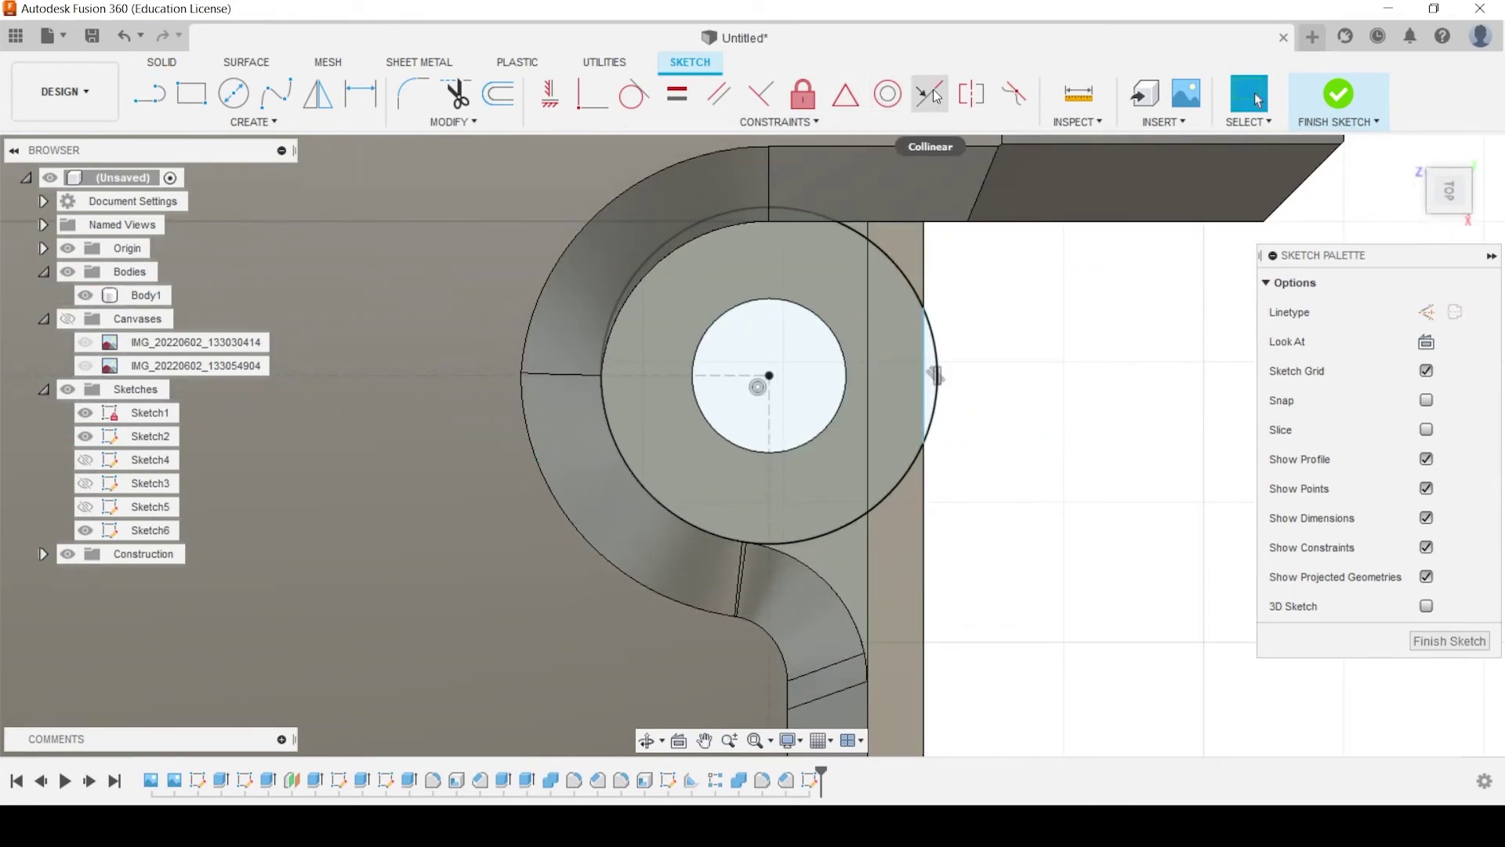
pyautogui.click(923, 275)
pyautogui.scroll(-3, 788, 444)
pyautogui.moveTo(527, 513); pyautogui.dragTo(1208, 460, button='middle')
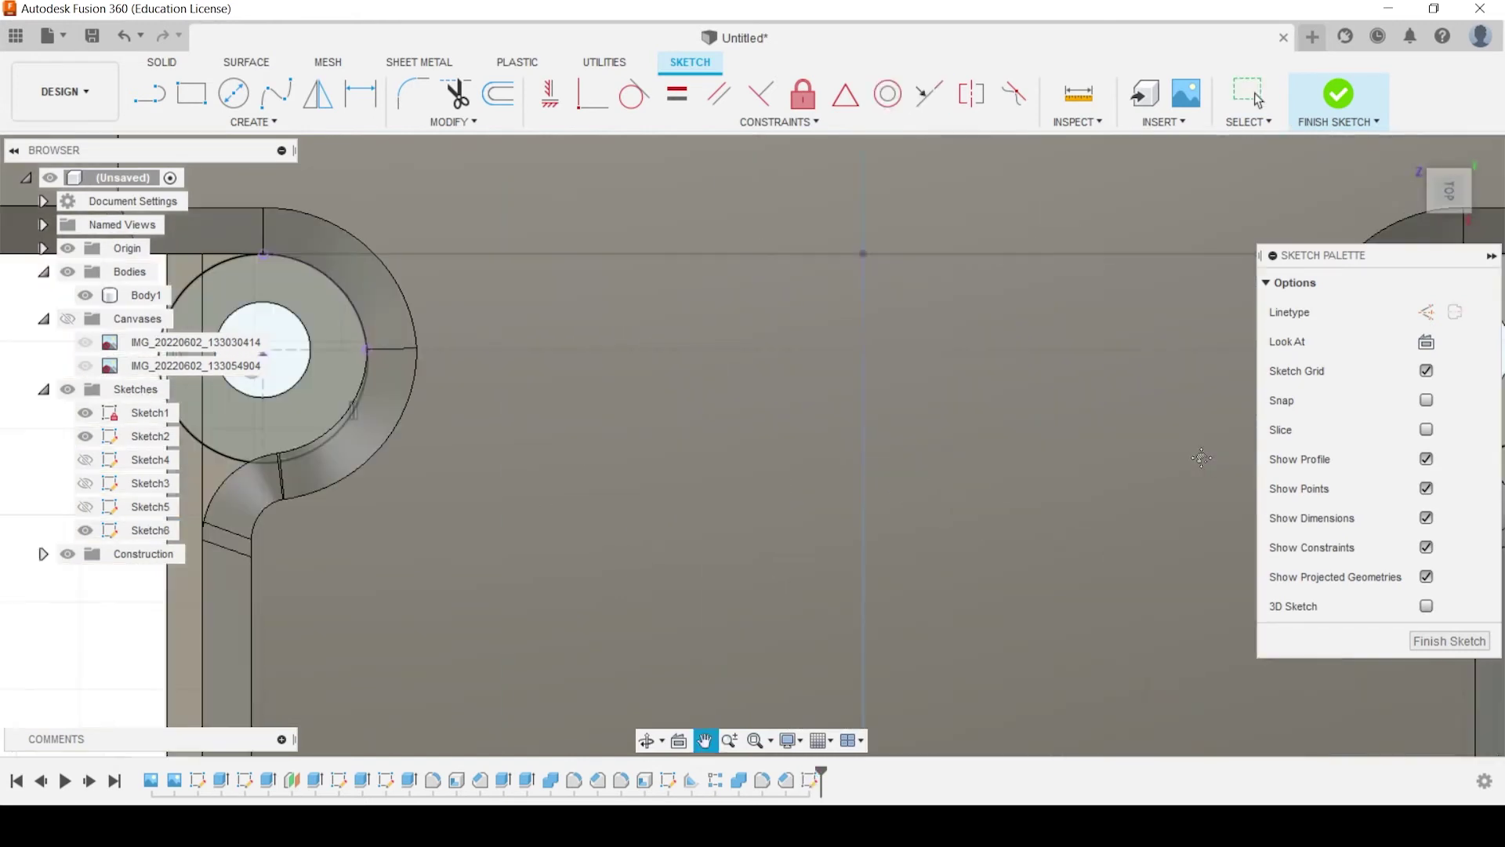
pyautogui.moveTo(262, 349); pyautogui.dragTo(584, 359, button='middle')
pyautogui.scroll(3, 506, 365)
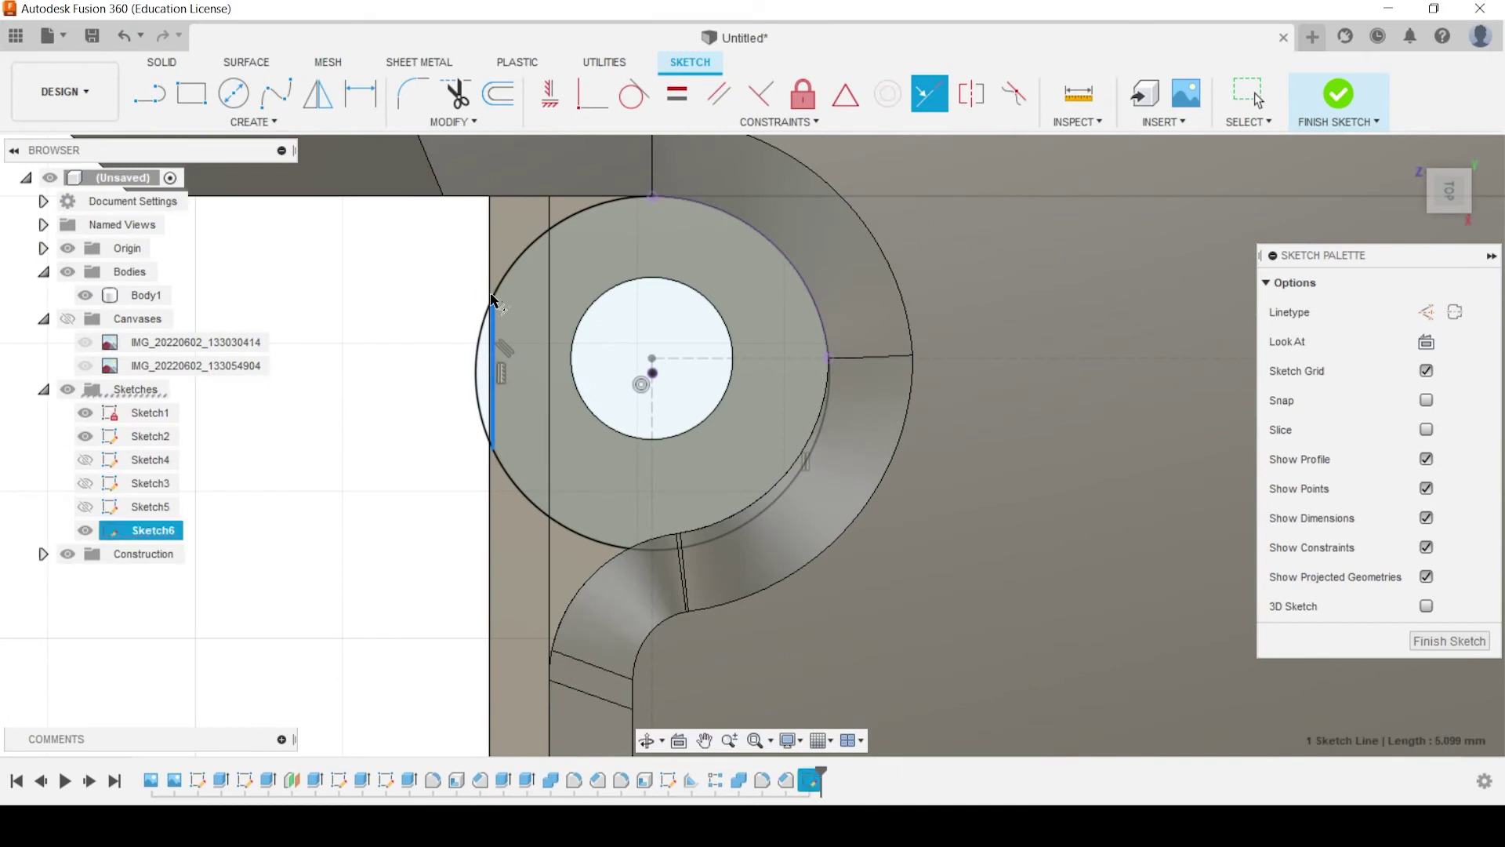
pyautogui.click(494, 271)
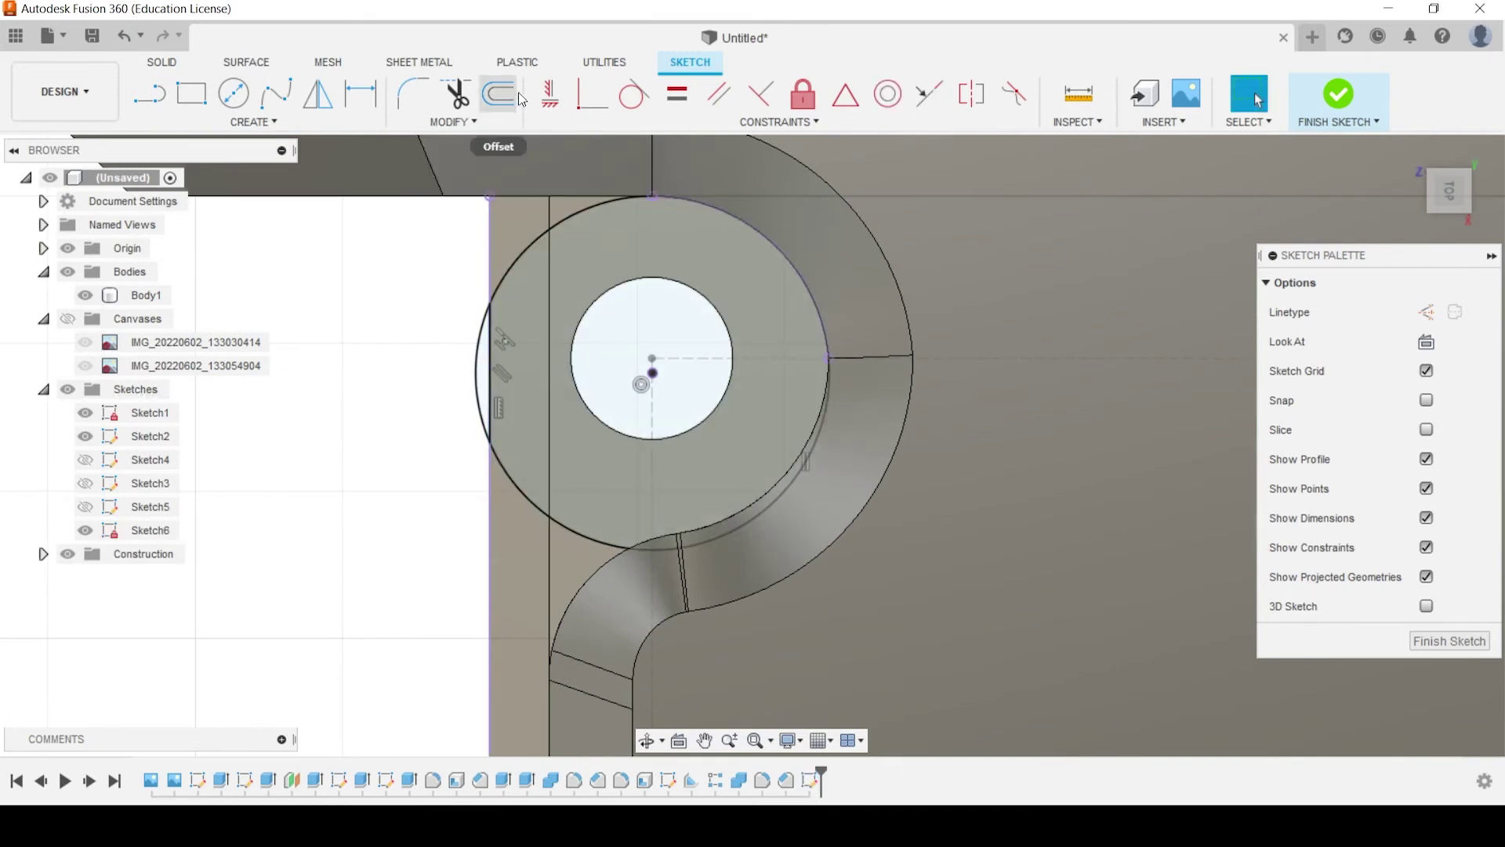
# Trim the circle arcs that protrude past the plate edge
pyautogui.click(453, 89)
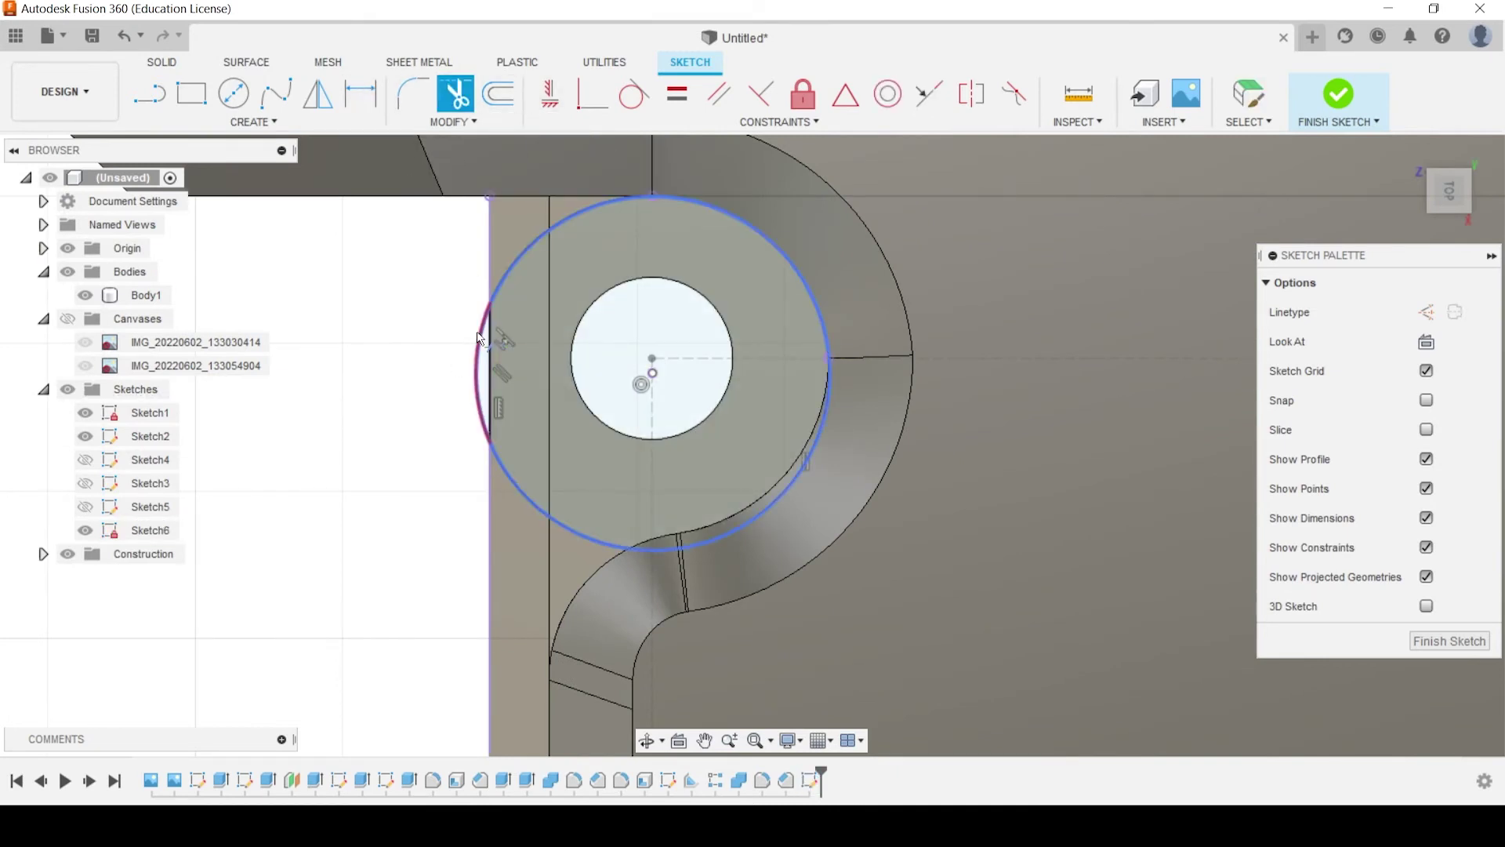
pyautogui.click(477, 332)
pyautogui.scroll(-3, 557, 452)
pyautogui.moveTo(731, 467); pyautogui.dragTo(151, 457, button='middle')
pyautogui.moveTo(1042, 416); pyautogui.dragTo(599, 438, button='middle')
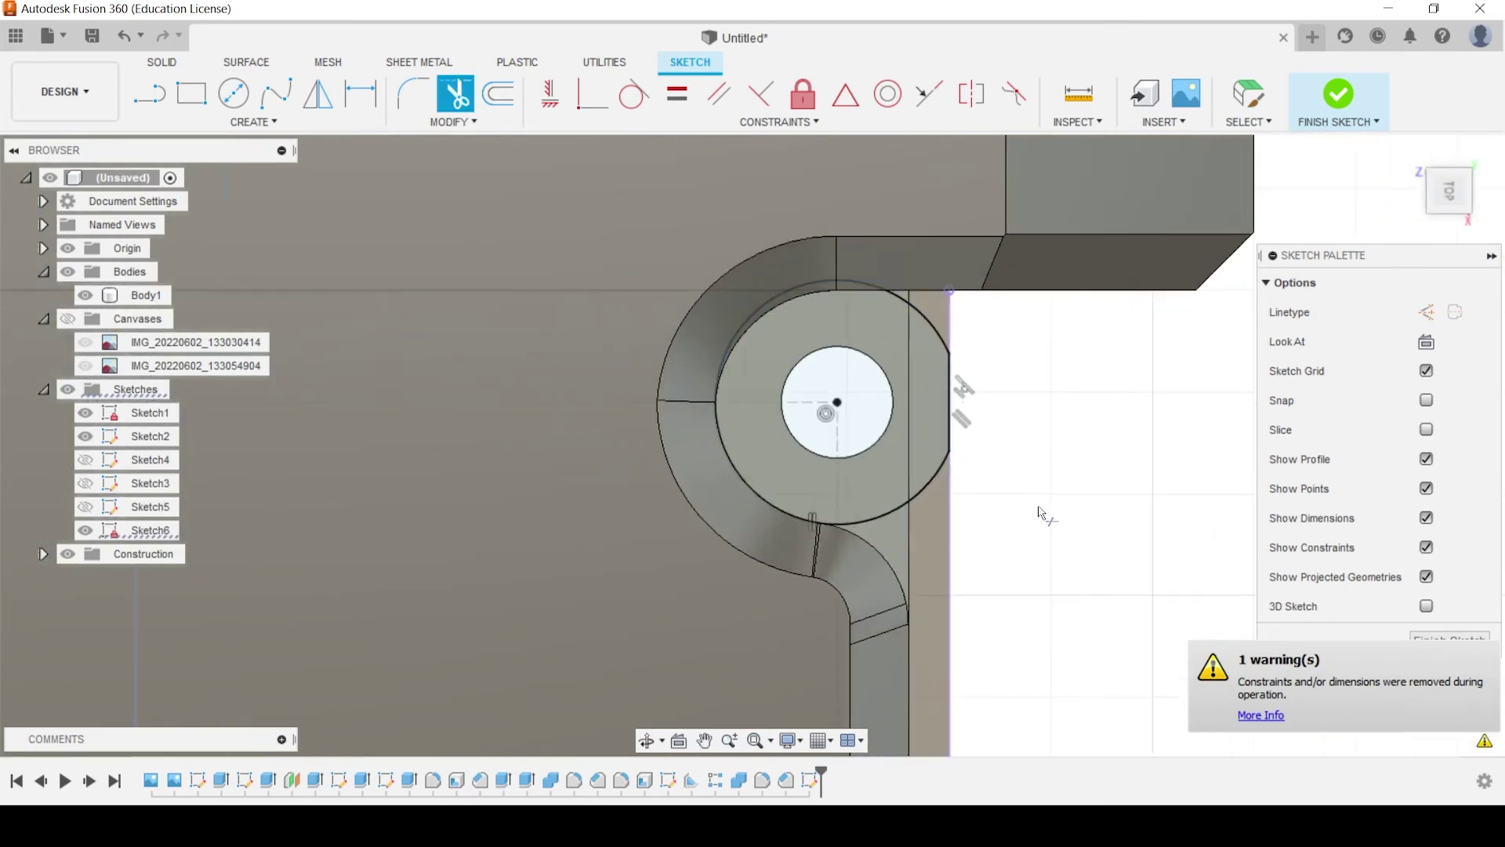
pyautogui.scroll(2, 1041, 516)
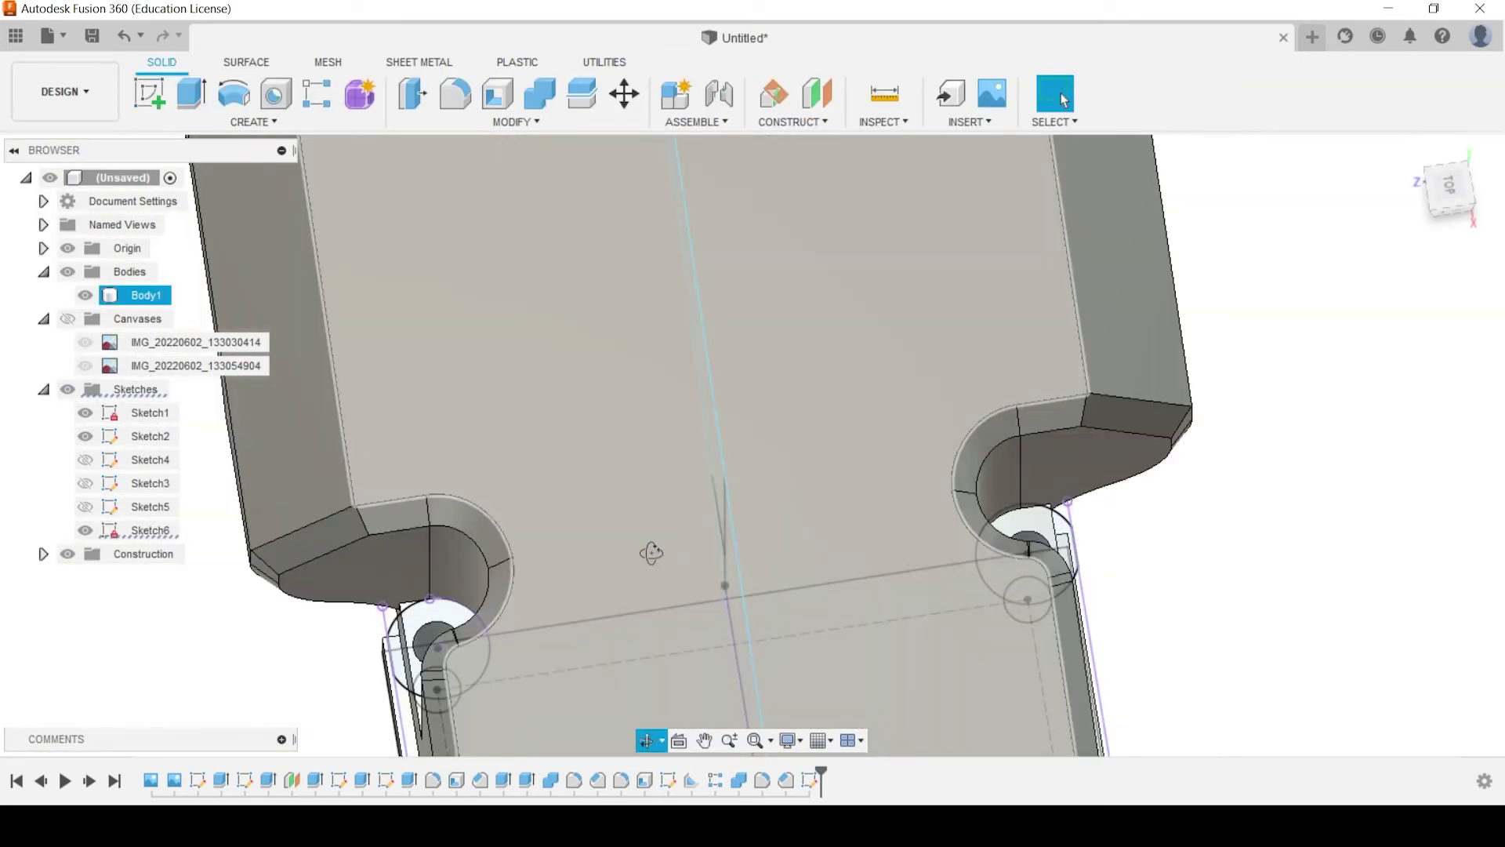
pyautogui.keyDown('shift'); pyautogui.moveTo(651, 554); pyautogui.dragTo(670, 579, button='middle'); pyautogui.keyUp('shift')
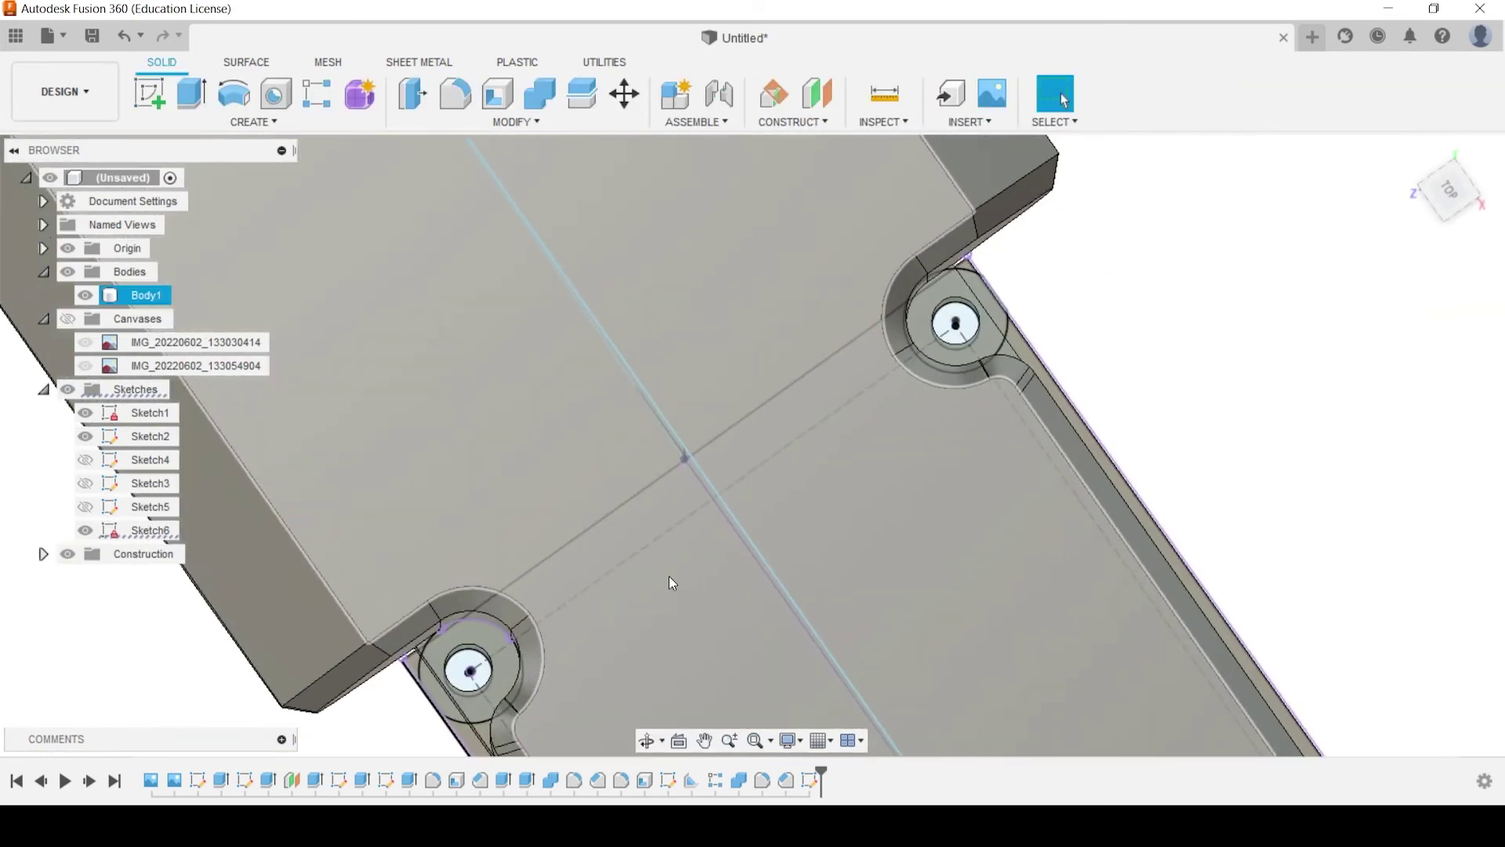
# Preview the trimmed boss profile as a 12.15 mm extrude cut, then cancel it
pyautogui.press('e')
pyautogui.moveTo(420, 710); pyautogui.dragTo(498, 514, button='middle')
pyautogui.scroll(4, 500, 517)
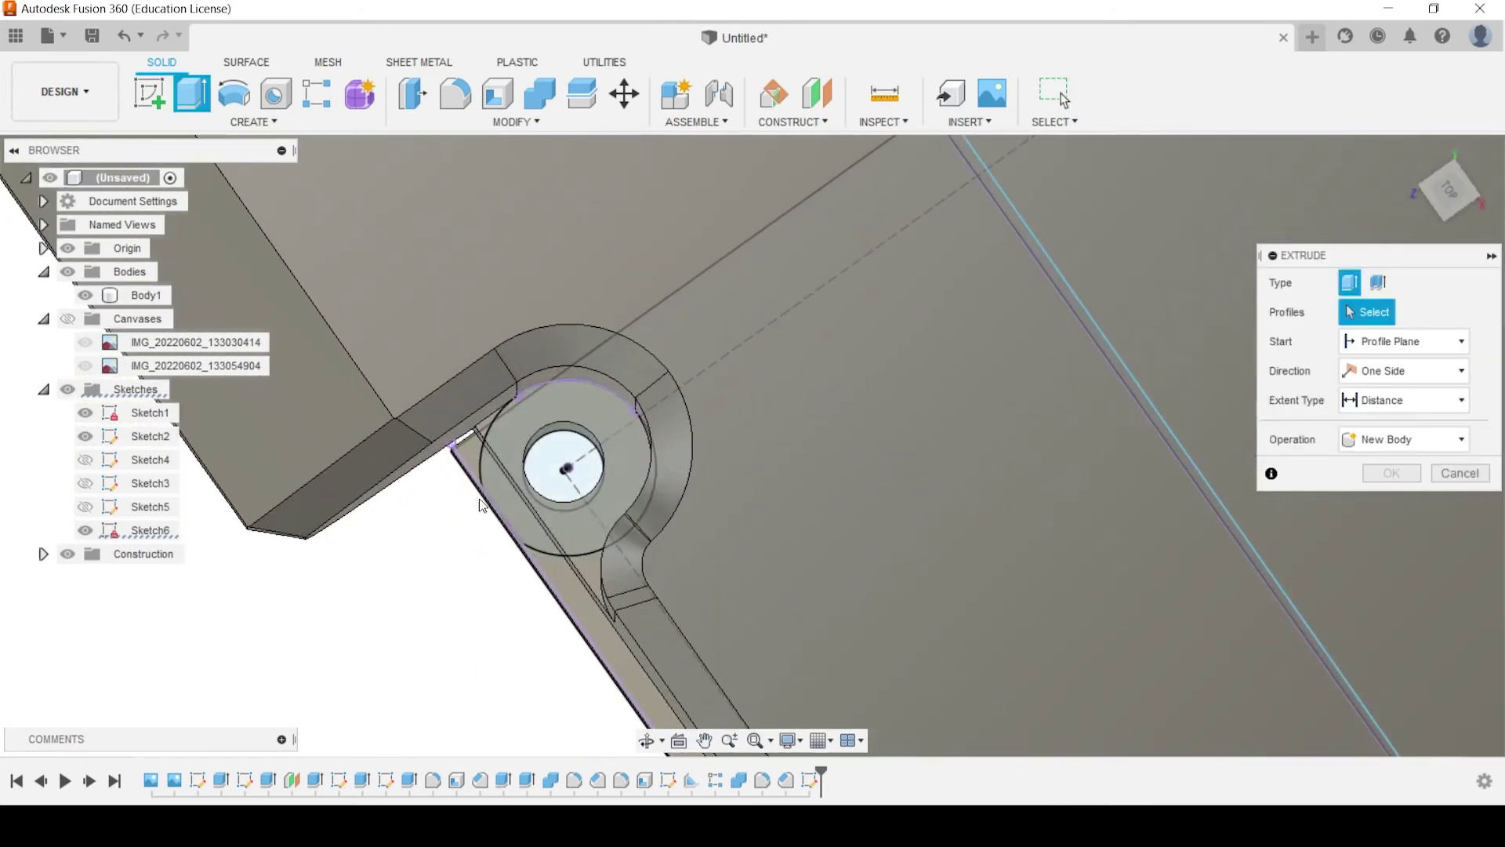
pyautogui.click(530, 476)
pyautogui.scroll(-2, 565, 516)
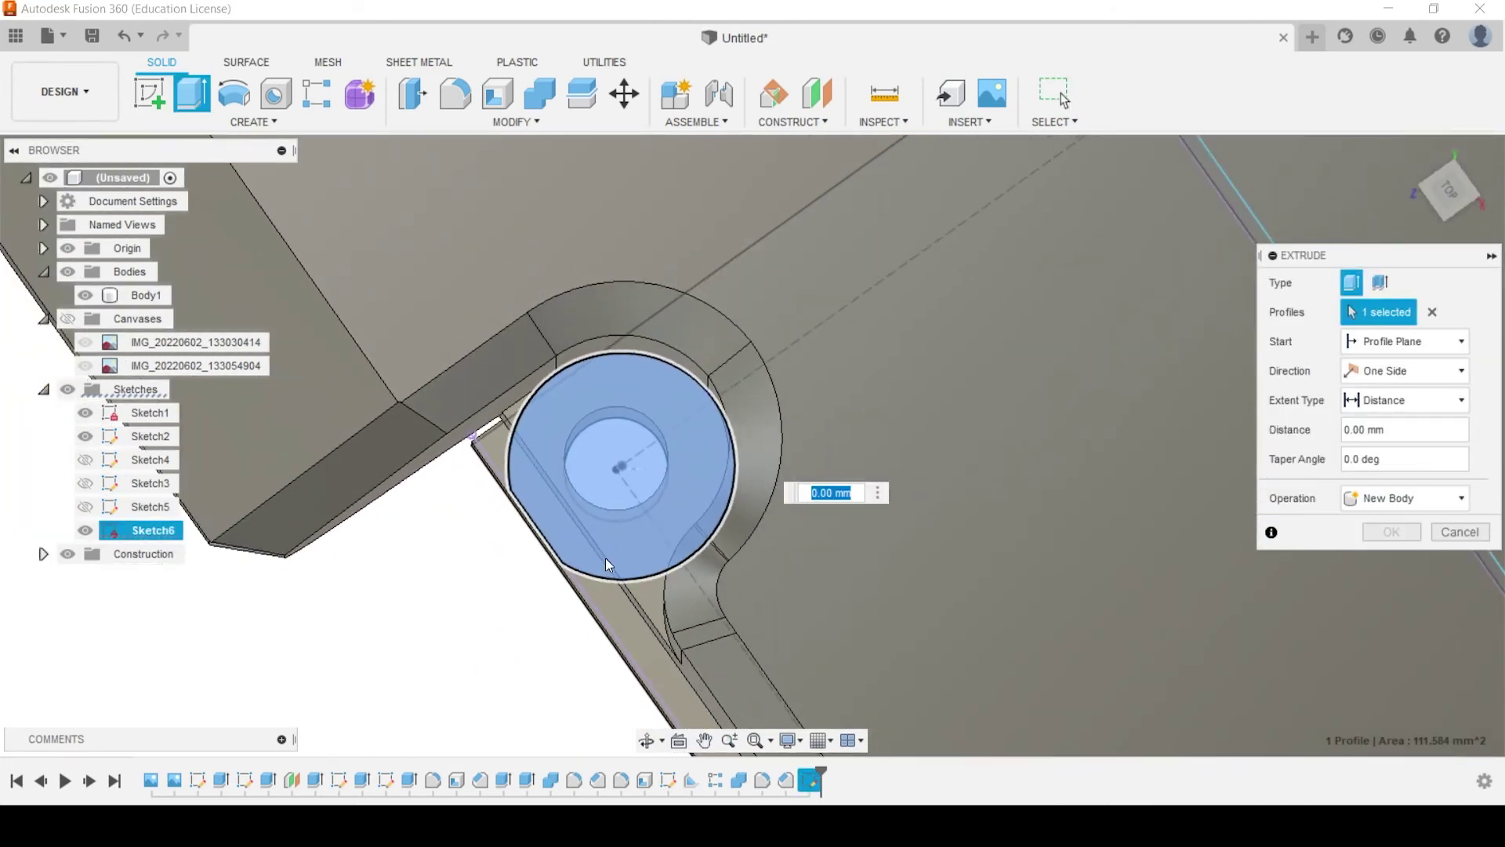
pyautogui.keyDown('shift'); pyautogui.moveTo(605, 557); pyautogui.dragTo(514, 459, button='middle'); pyautogui.keyUp('shift')
pyautogui.scroll(-2, 620, 559)
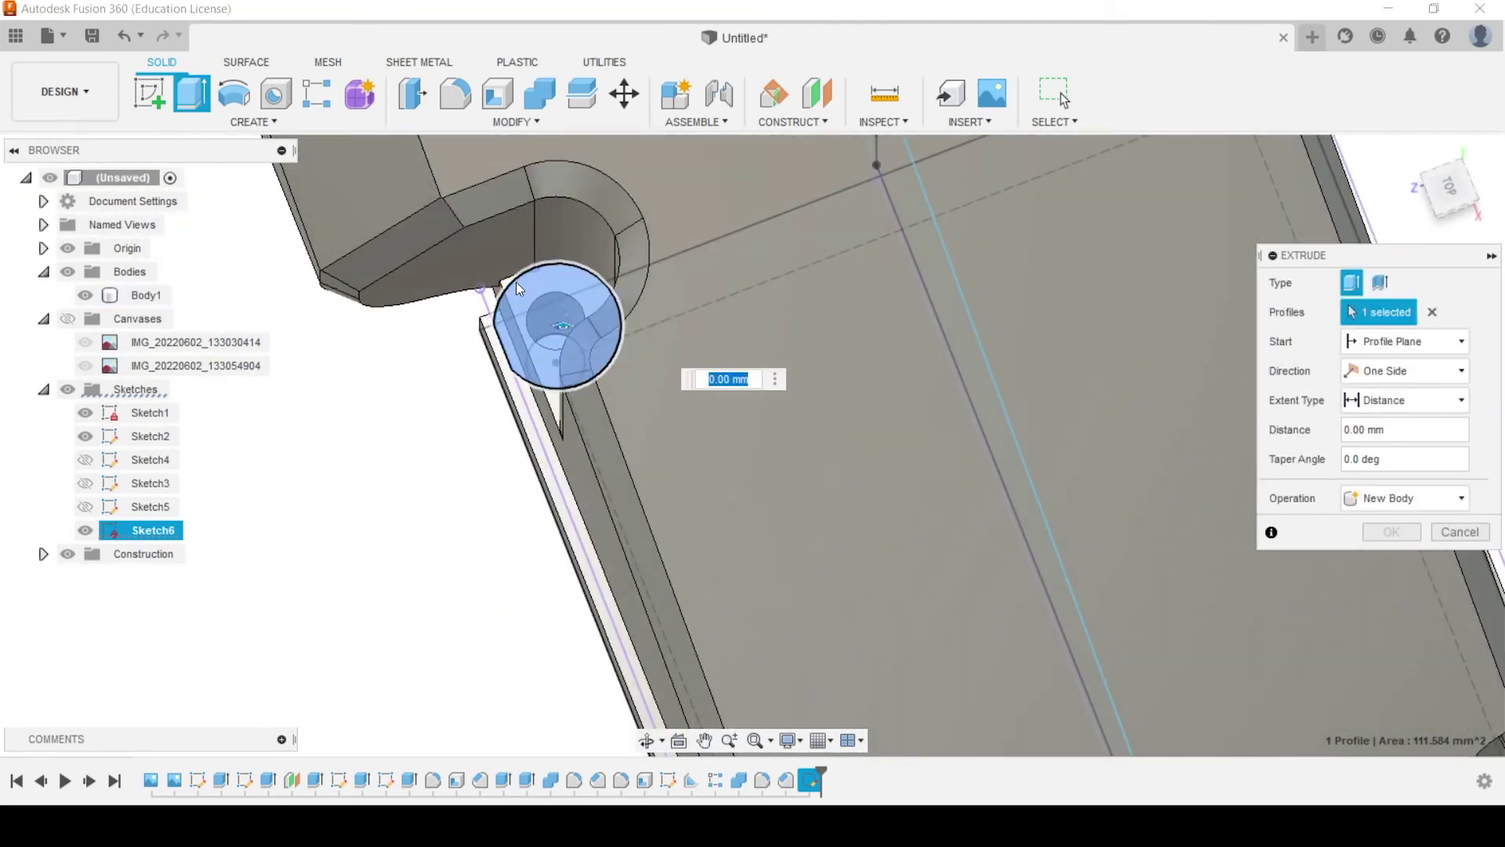
pyautogui.scroll(4, 515, 280)
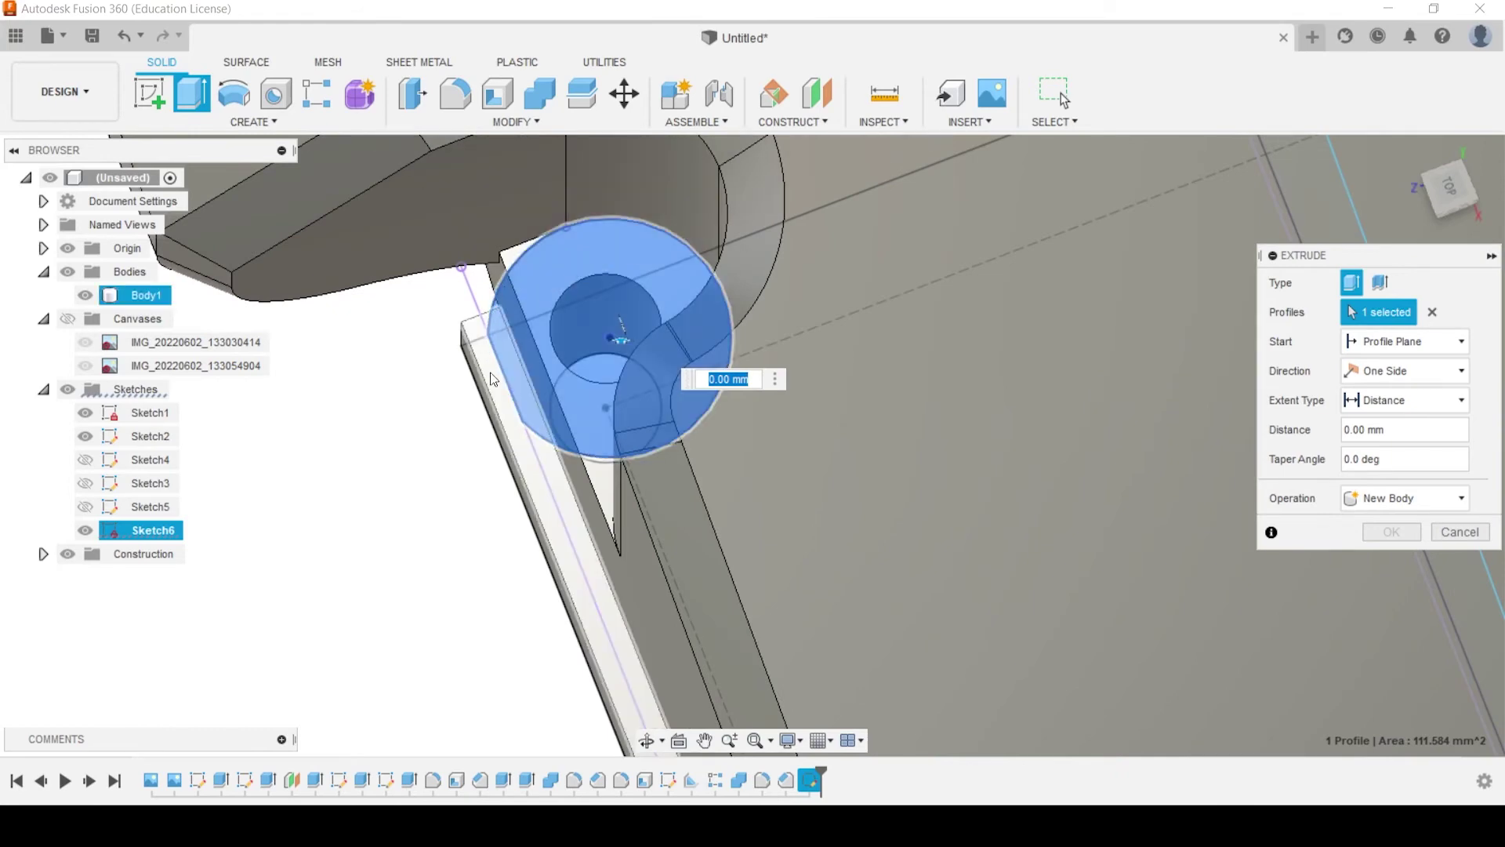
pyautogui.scroll(-5, 581, 417)
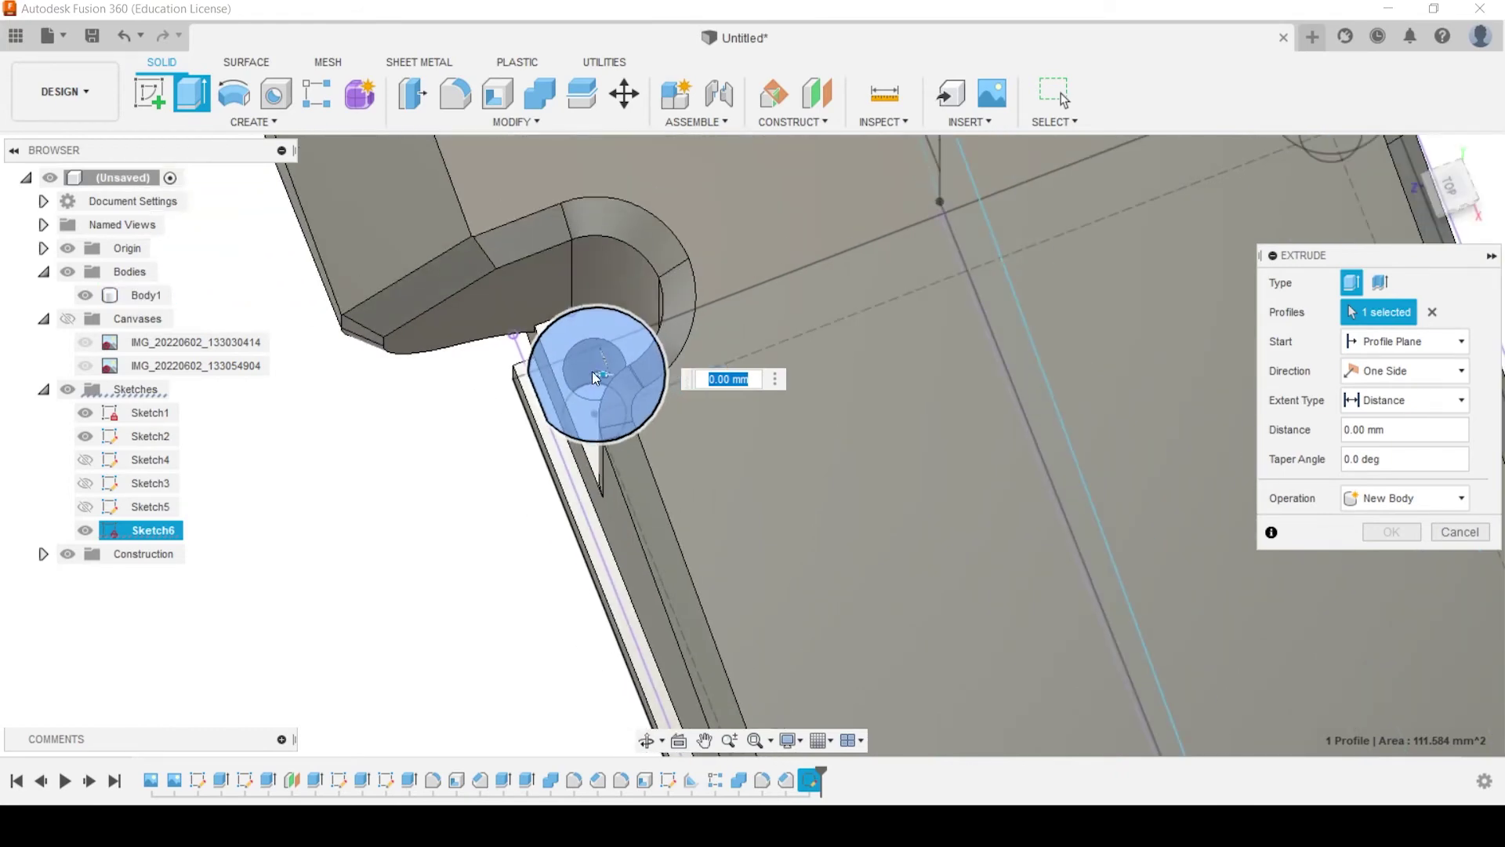
pyautogui.keyDown('shift'); pyautogui.moveTo(591, 370); pyautogui.dragTo(589, 339, button='middle'); pyautogui.keyUp('shift')
pyautogui.moveTo(598, 341); pyautogui.dragTo(602, 470)
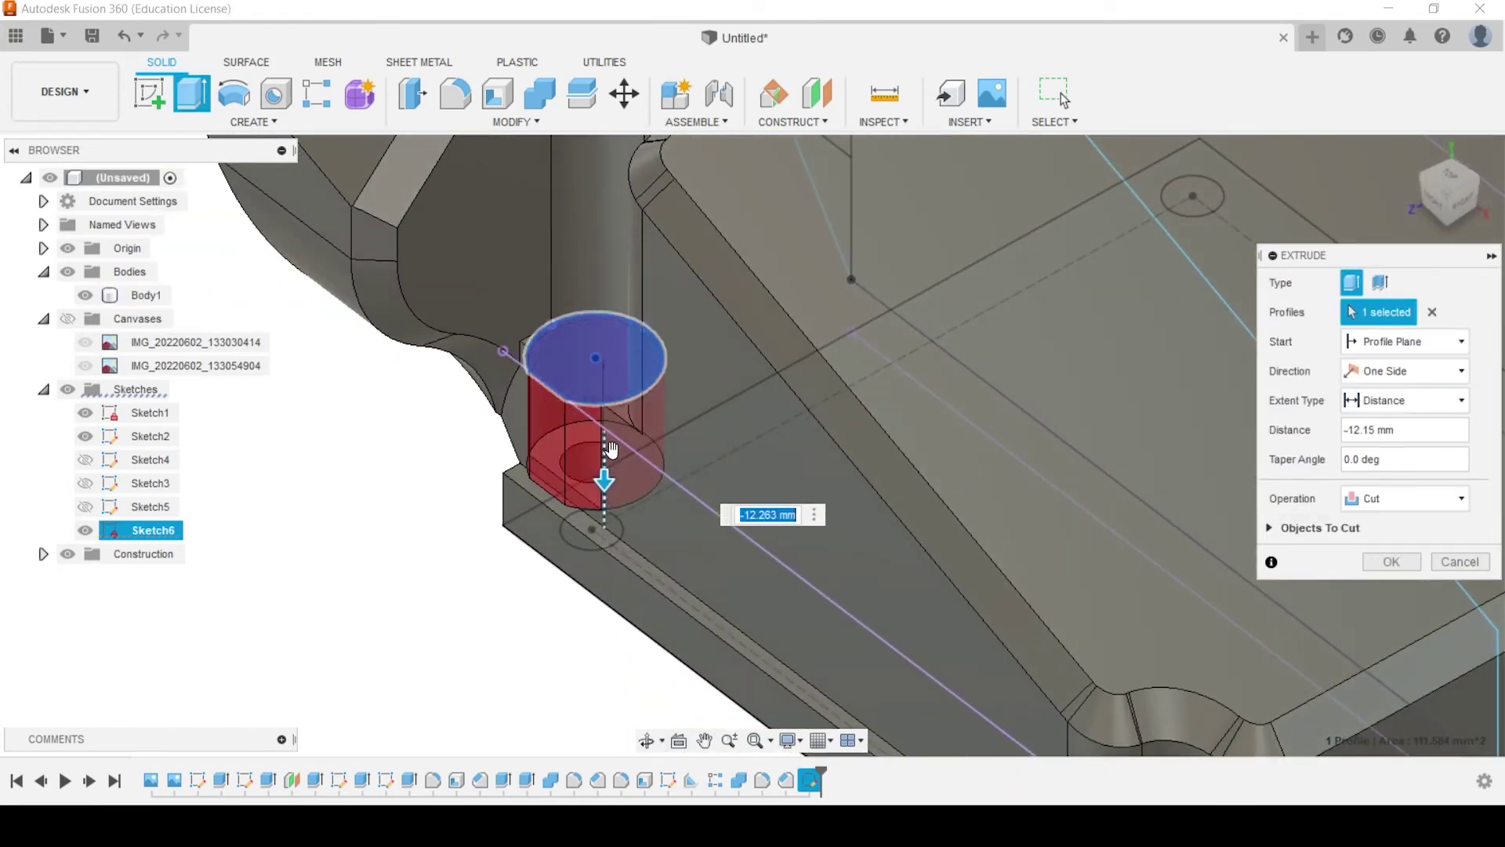
pyautogui.keyDown('shift'); pyautogui.moveTo(602, 470); pyautogui.dragTo(594, 425, button='middle'); pyautogui.keyUp('shift')
pyautogui.press('Escape')
# Start a fresh extrusion on the boss circle and close it without applying
pyautogui.moveTo(708, 430); pyautogui.dragTo(615, 427, button='middle')
pyautogui.press('e')
pyautogui.click(628, 432)
pyautogui.press('Escape')
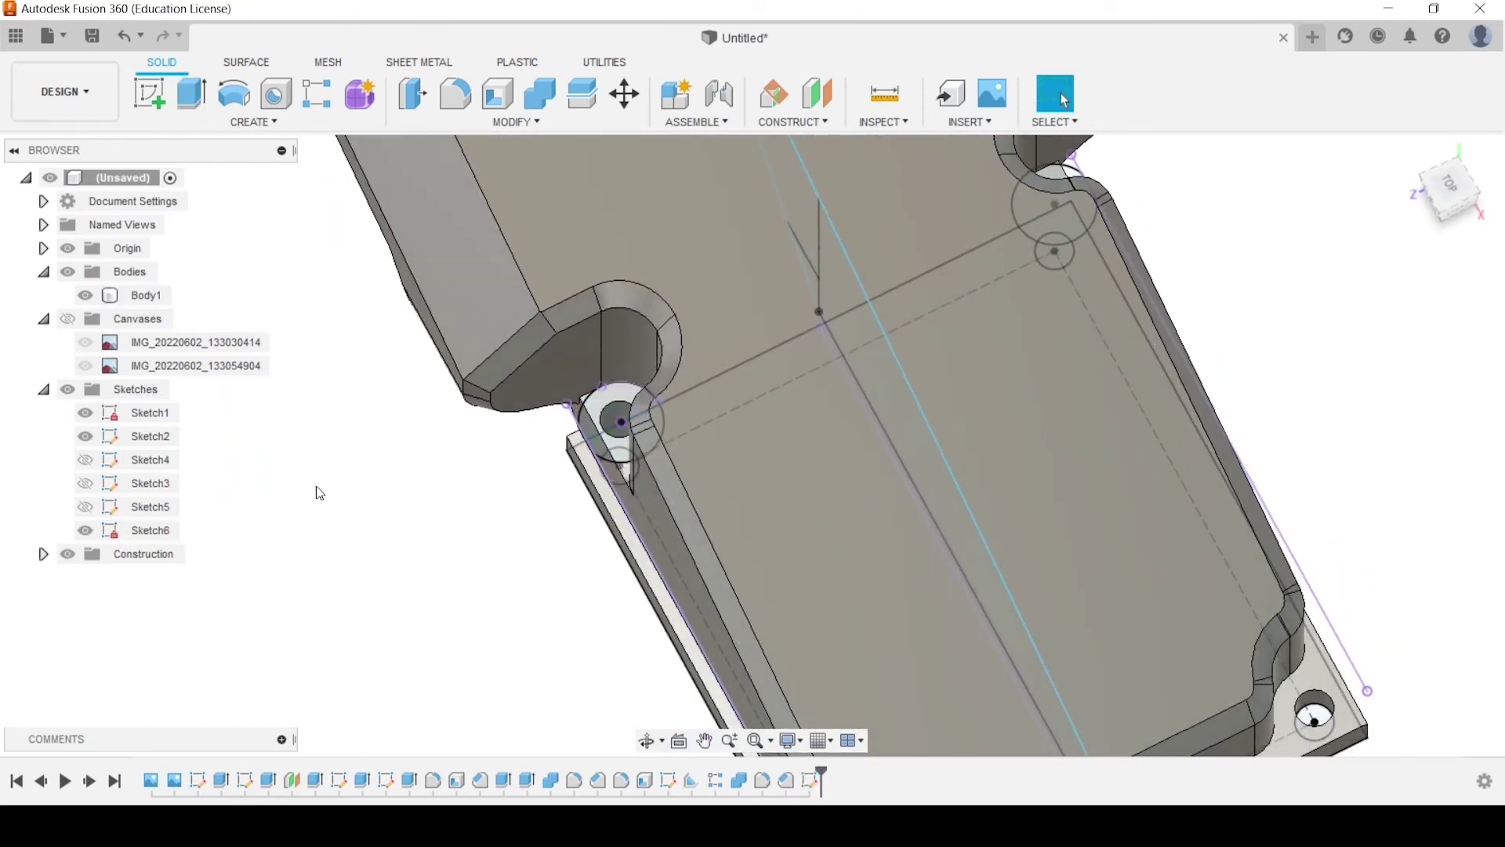
# Edit Sketch6 to project the corner hole circles, then finish the sketch
pyautogui.doubleClick(808, 782)
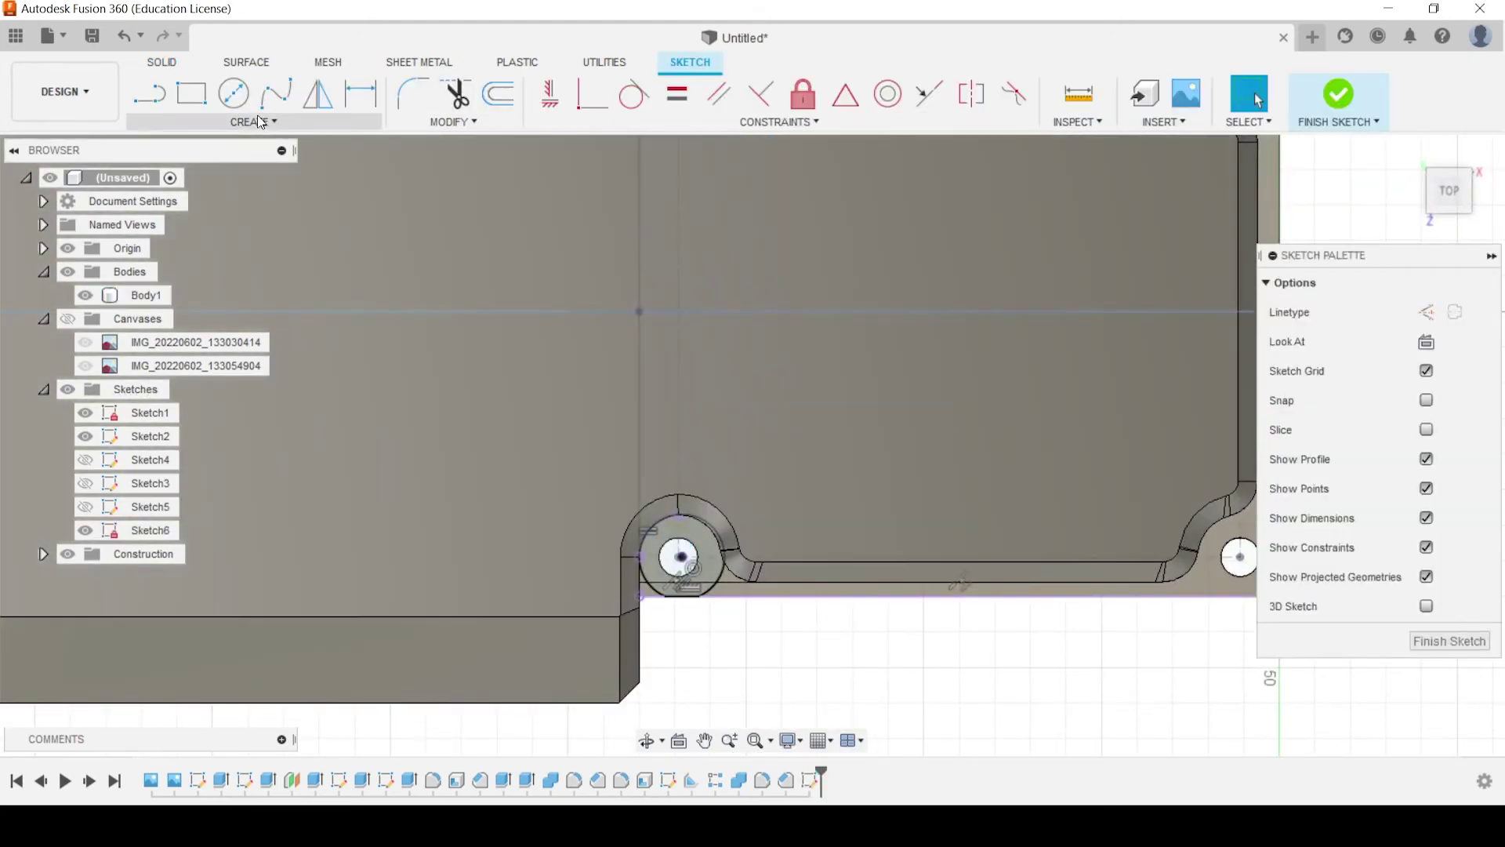
pyautogui.click(258, 121)
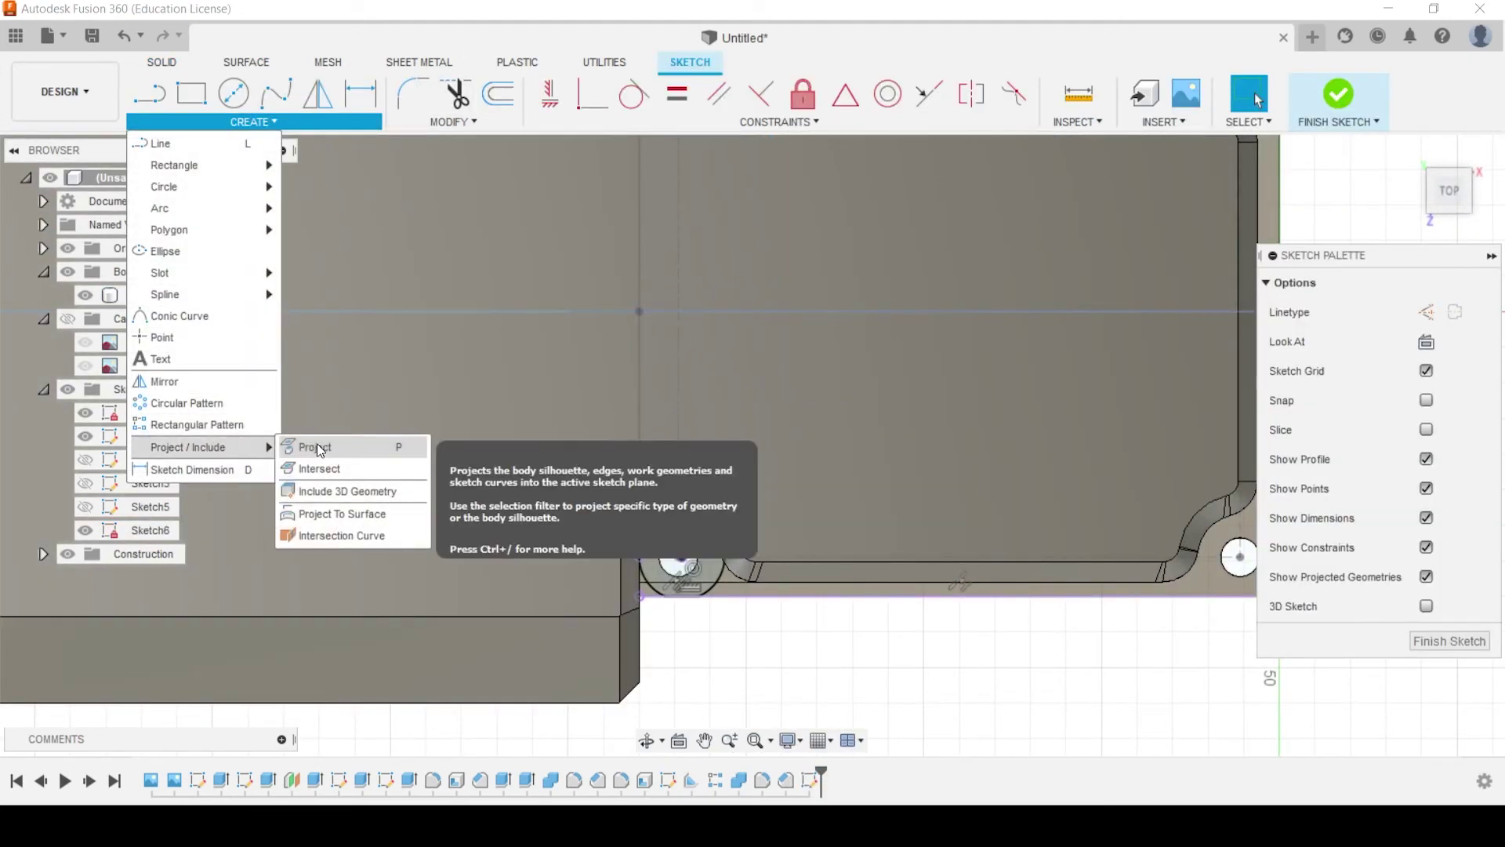
pyautogui.click(317, 444)
pyautogui.click(690, 543)
pyautogui.moveTo(713, 245); pyautogui.dragTo(751, 603, button='middle')
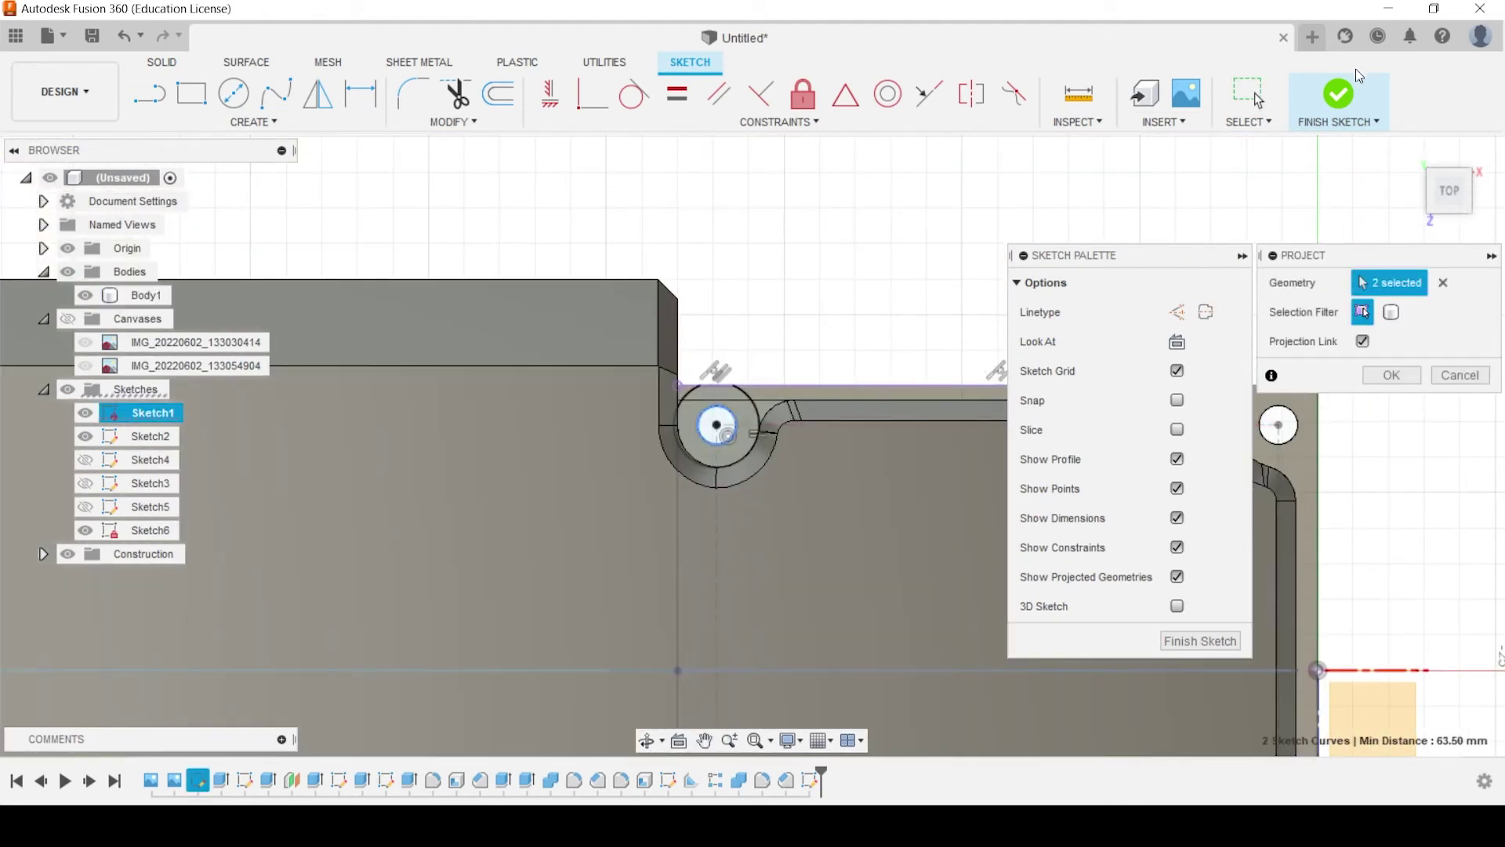
pyautogui.click(1338, 94)
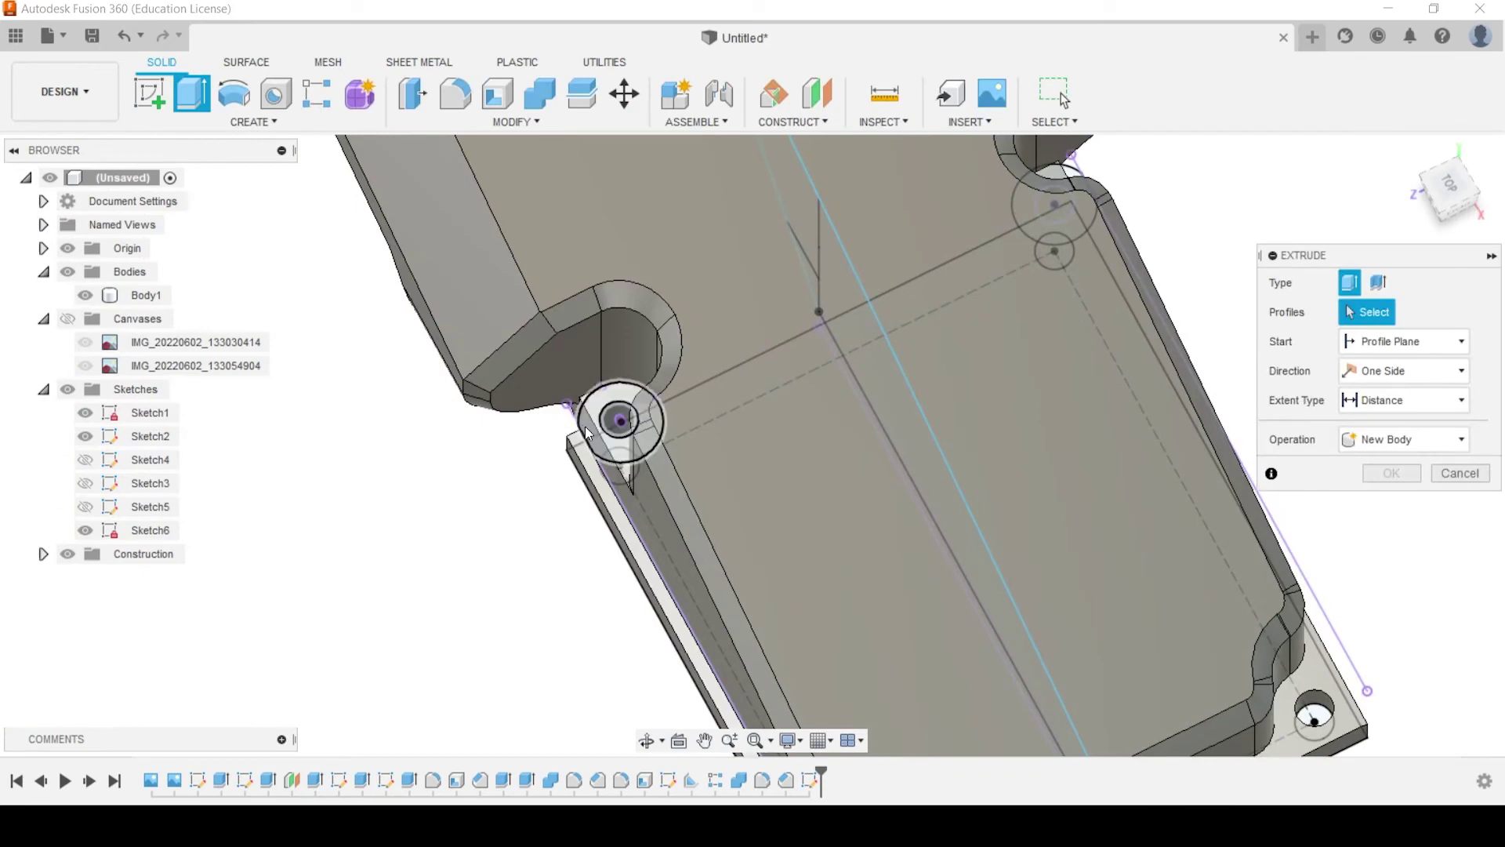
# Extrude both boss profiles 13.262 mm downward, joined to the housing, and inspect the result
pyautogui.click(593, 429)
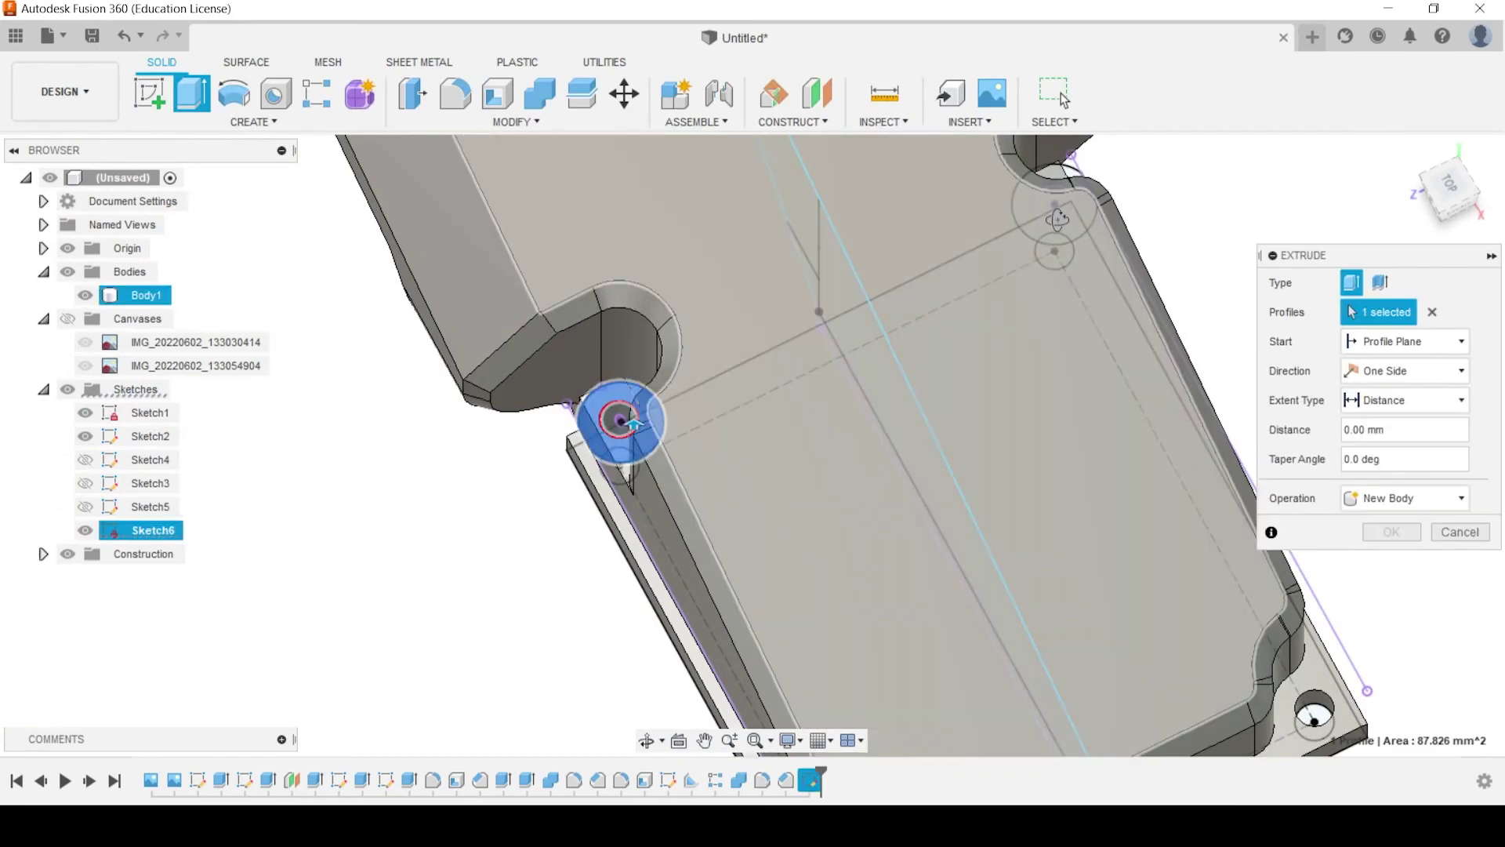
pyautogui.moveTo(1104, 174); pyautogui.dragTo(966, 293, button='middle')
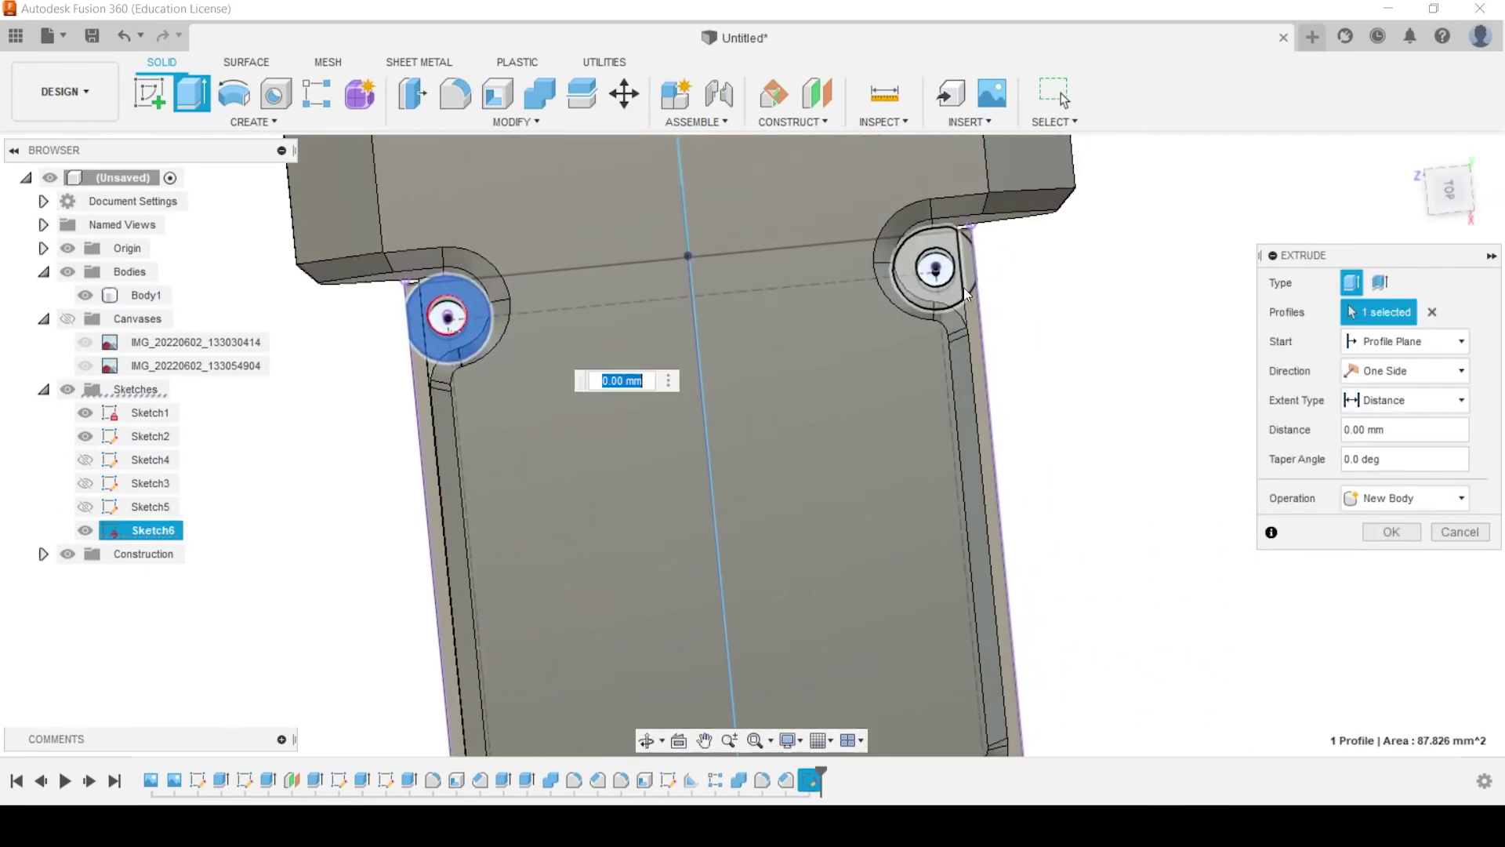
pyautogui.click(971, 271)
pyautogui.scroll(-3, 967, 396)
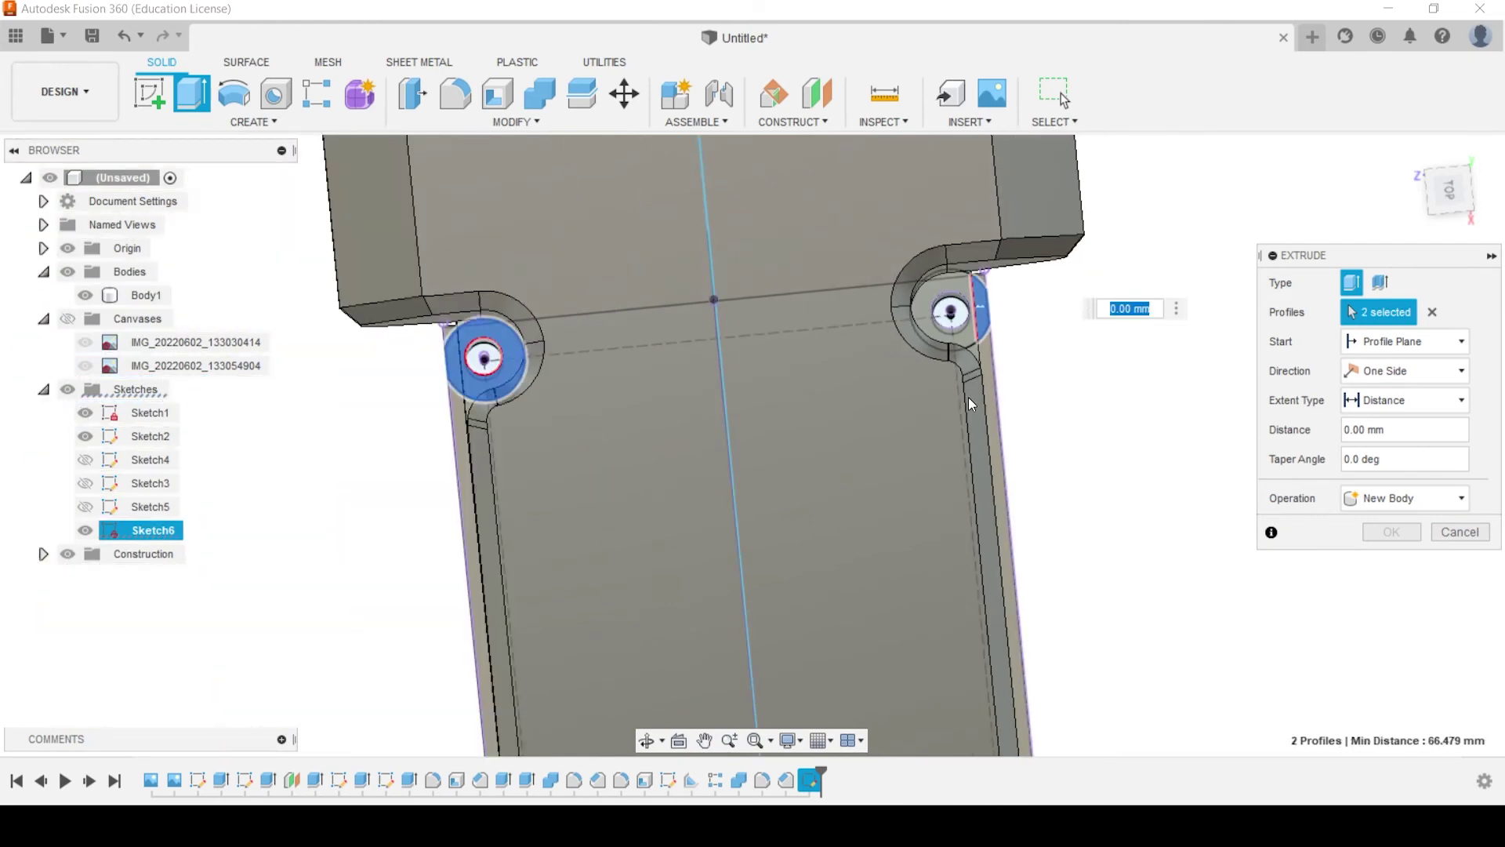
pyautogui.keyDown('shift'); pyautogui.moveTo(967, 396); pyautogui.dragTo(643, 382, button='middle'); pyautogui.keyUp('shift')
pyautogui.moveTo(439, 592); pyautogui.dragTo(503, 441, button='middle')
pyautogui.scroll(-1, 548, 401)
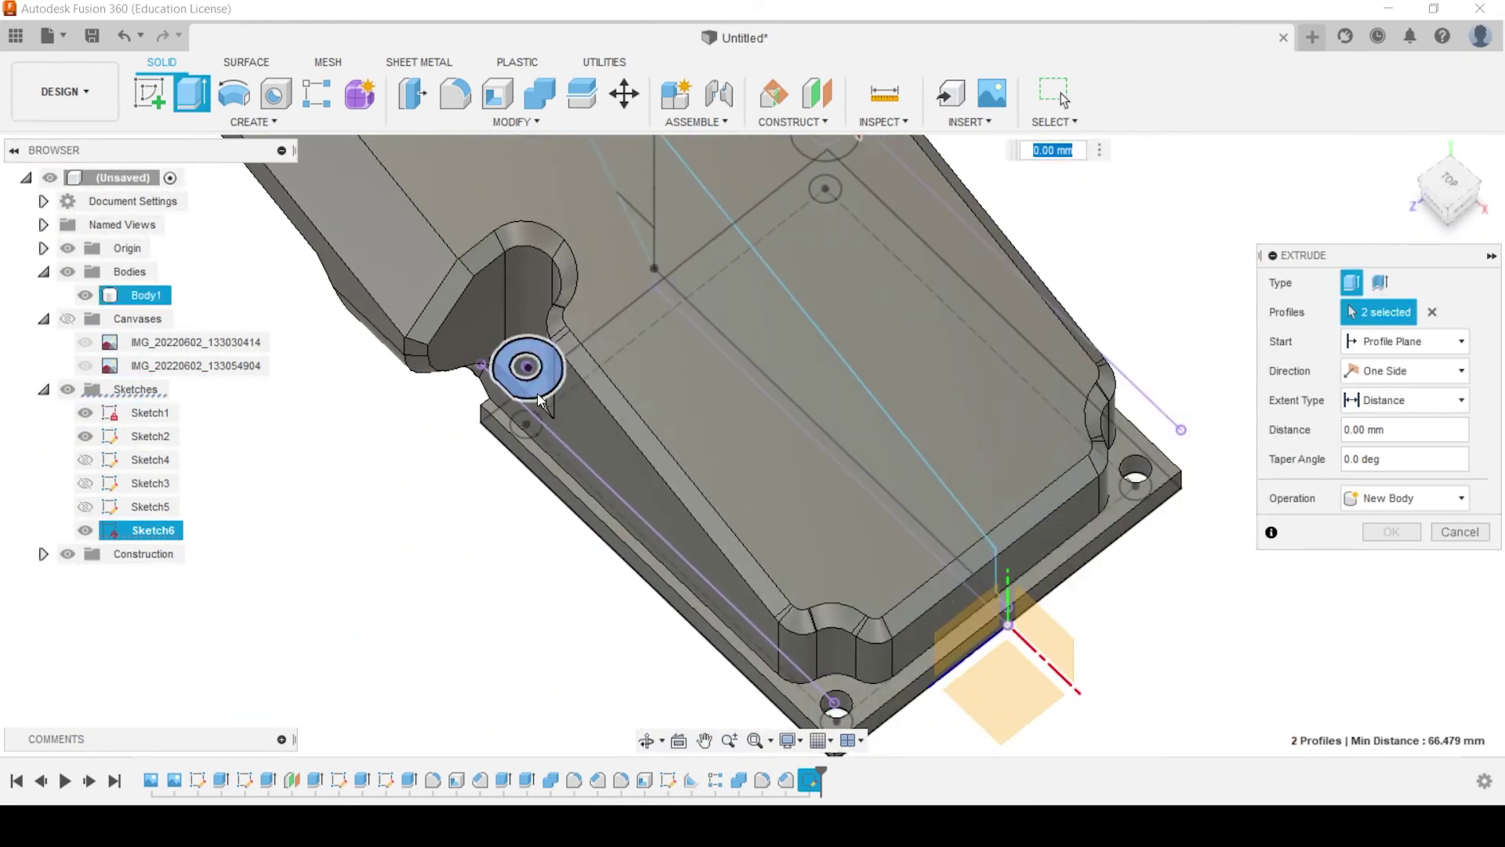
pyautogui.keyDown('shift'); pyautogui.moveTo(983, 347); pyautogui.dragTo(1141, 321, button='middle'); pyautogui.keyUp('shift')
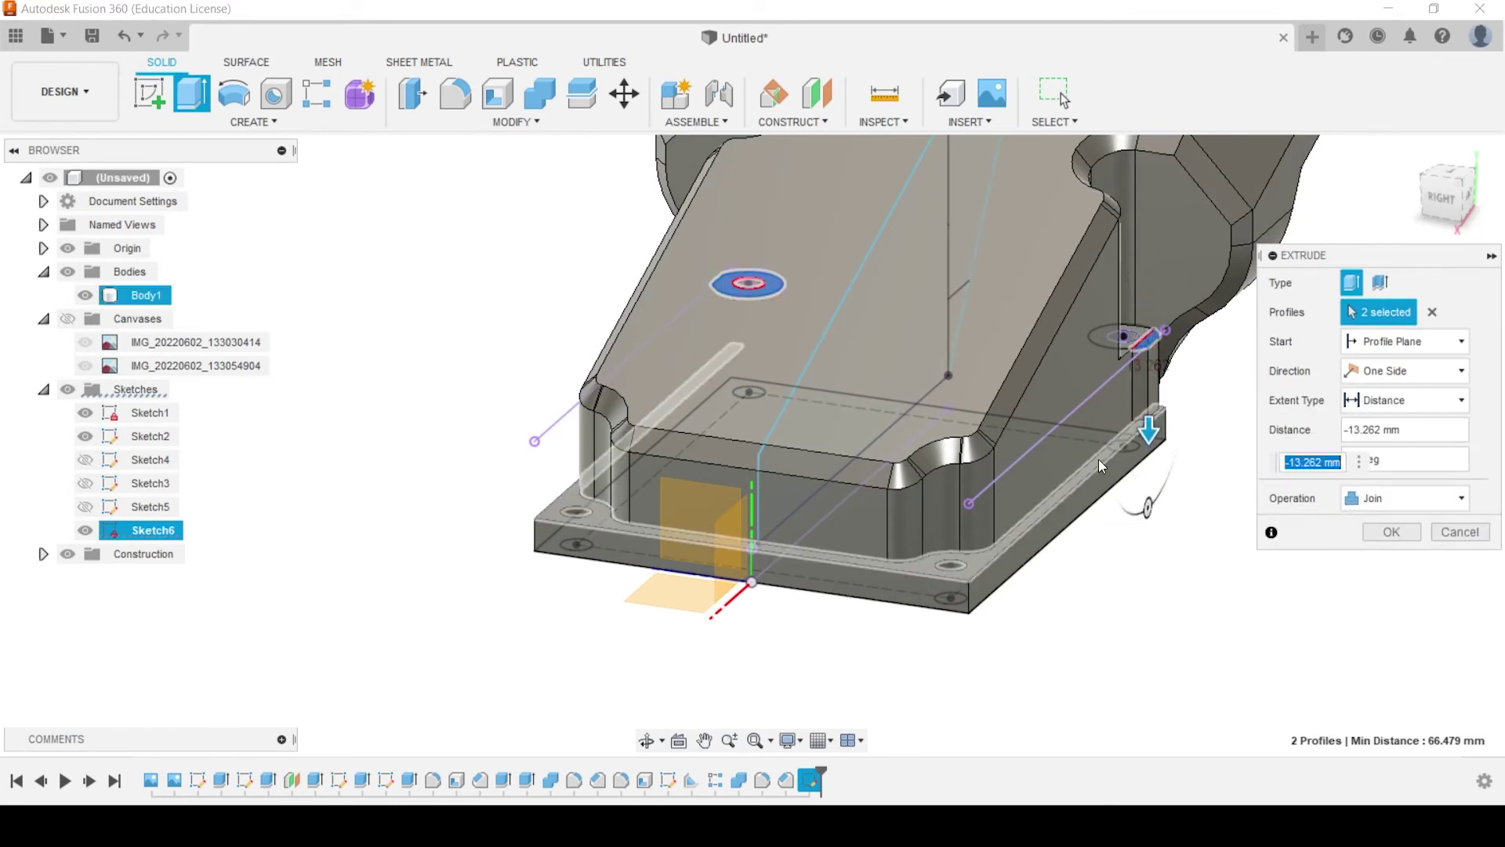
pyautogui.click(1389, 531)
pyautogui.keyDown('shift'); pyautogui.moveTo(694, 389); pyautogui.dragTo(407, 362, button='middle'); pyautogui.keyUp('shift')
pyautogui.keyDown('shift'); pyautogui.moveTo(875, 456); pyautogui.dragTo(705, 372, button='middle'); pyautogui.keyUp('shift')
pyautogui.keyDown('shift'); pyautogui.moveTo(1316, 447); pyautogui.dragTo(1059, 529, button='middle'); pyautogui.keyUp('shift')
pyautogui.moveTo(1285, 424); pyautogui.dragTo(809, 464, button='middle')
pyautogui.scroll(3, 811, 464)
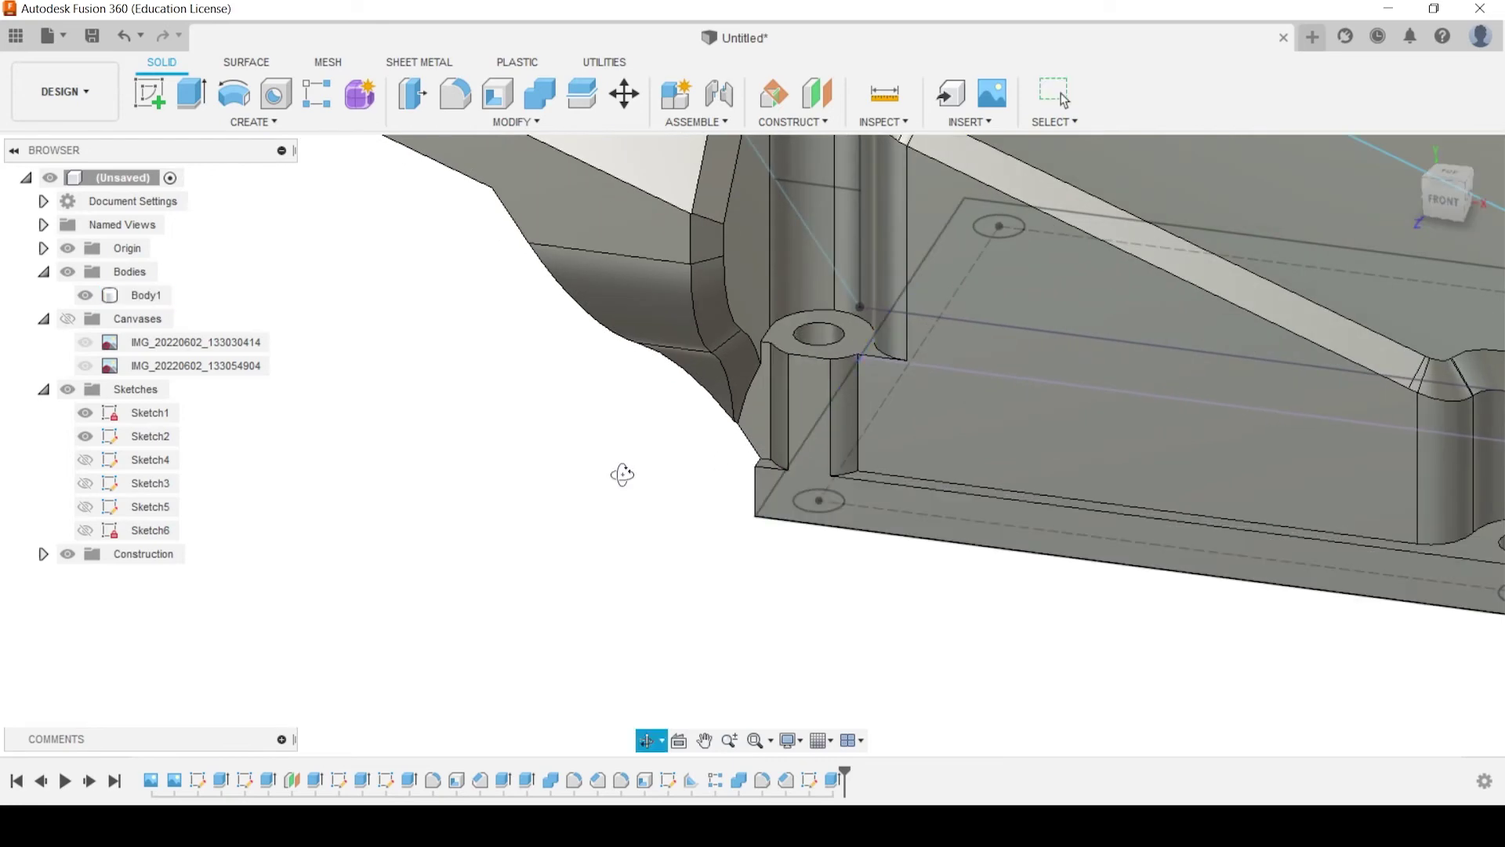
# Orbit around the finished housing to review its bosses and sides
pyautogui.keyDown('shift'); pyautogui.moveTo(622, 474); pyautogui.dragTo(642, 487, button='middle'); pyautogui.keyUp('shift')
pyautogui.scroll(3, 658, 447)
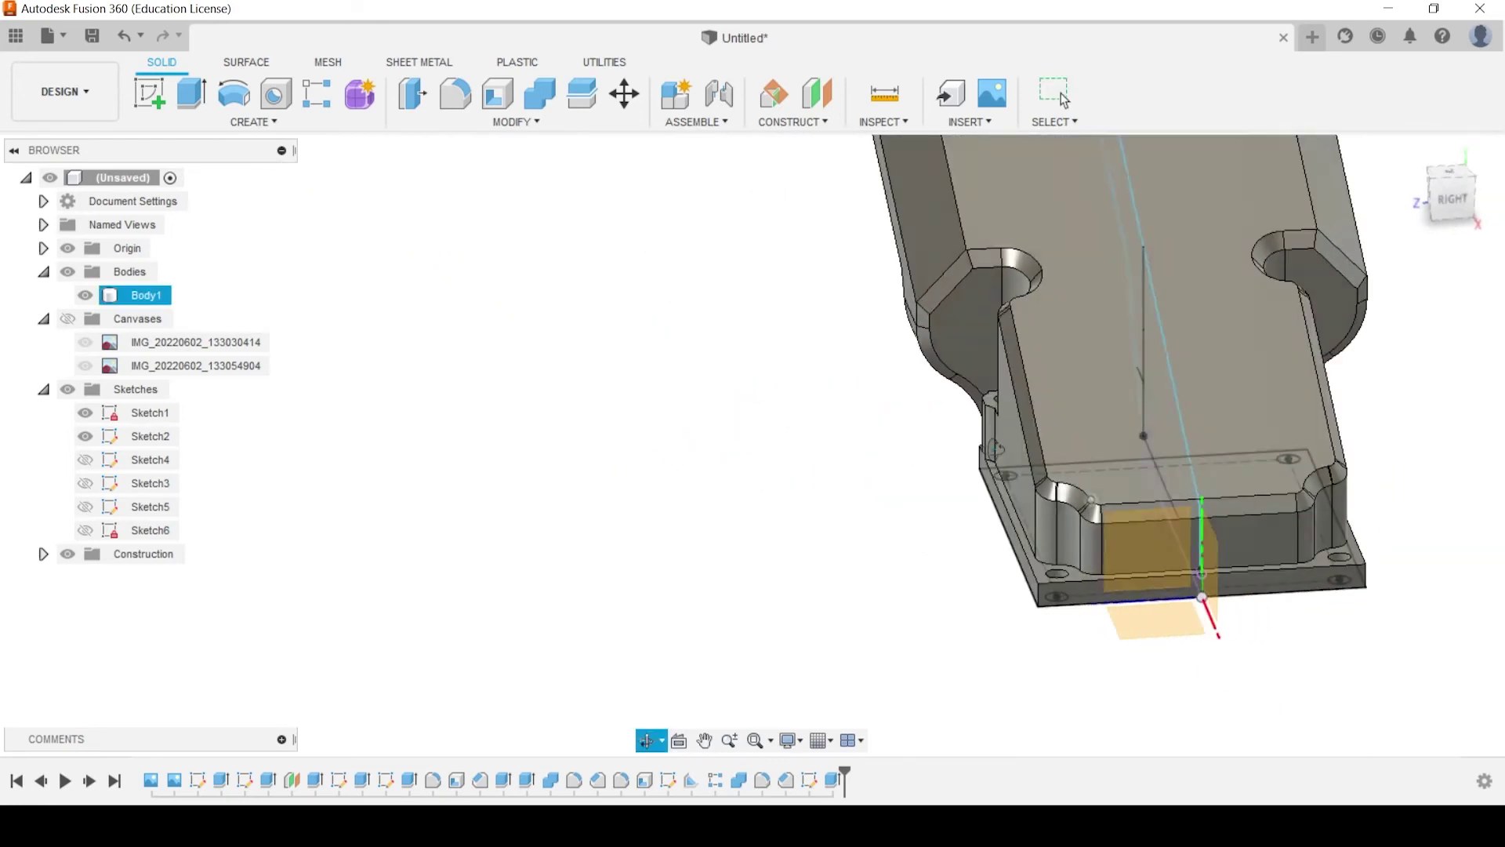
pyautogui.keyDown('shift'); pyautogui.moveTo(863, 439); pyautogui.dragTo(1054, 534, button='middle'); pyautogui.keyUp('shift')
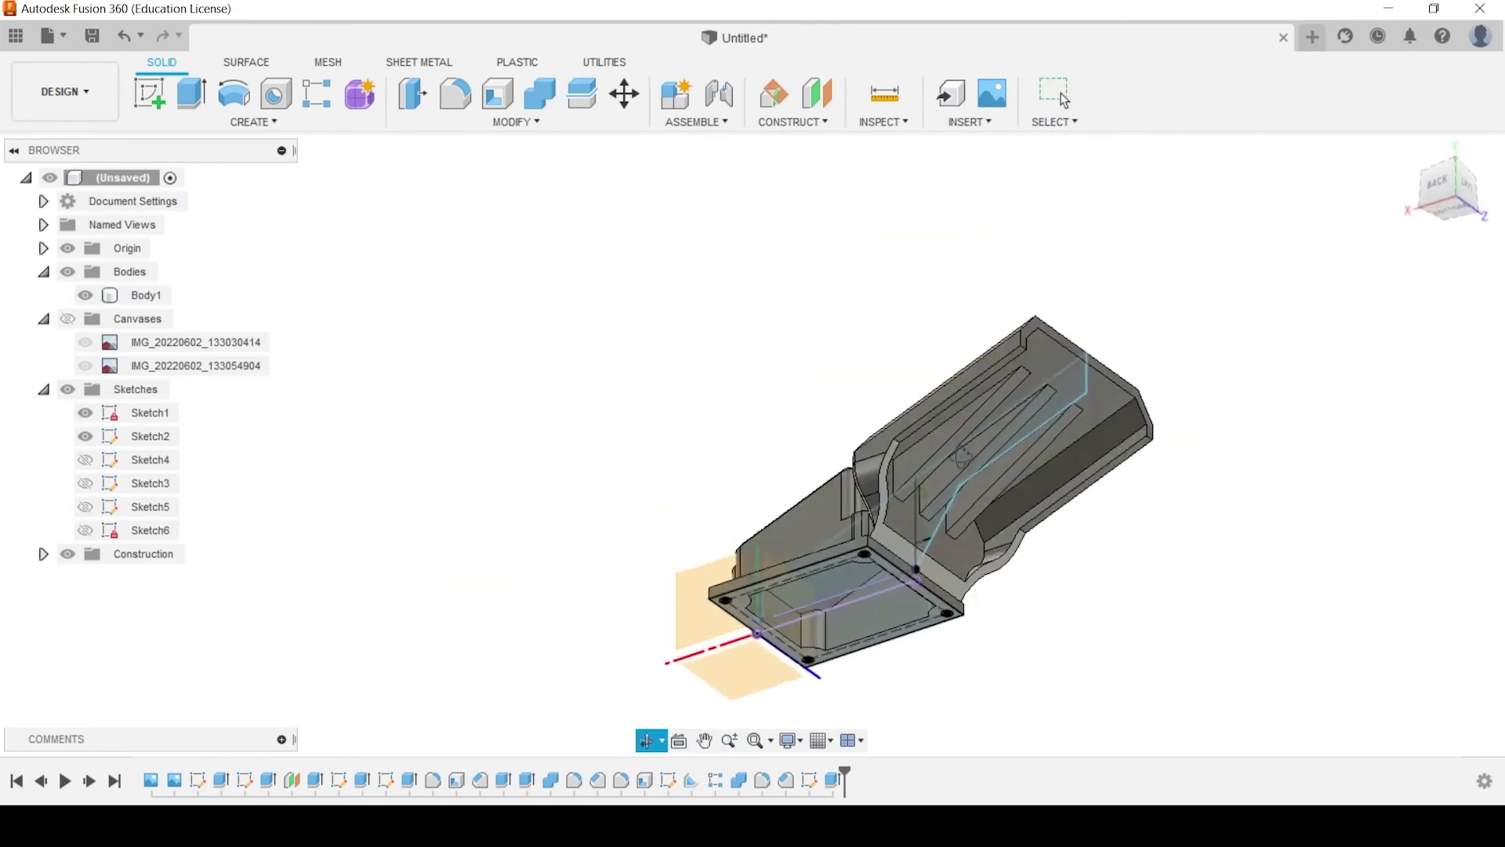
pyautogui.keyDown('shift'); pyautogui.moveTo(962, 457); pyautogui.dragTo(883, 465, button='middle'); pyautogui.keyUp('shift')
pyautogui.keyDown('shift'); pyautogui.moveTo(742, 582); pyautogui.dragTo(729, 554, button='middle'); pyautogui.keyUp('shift')
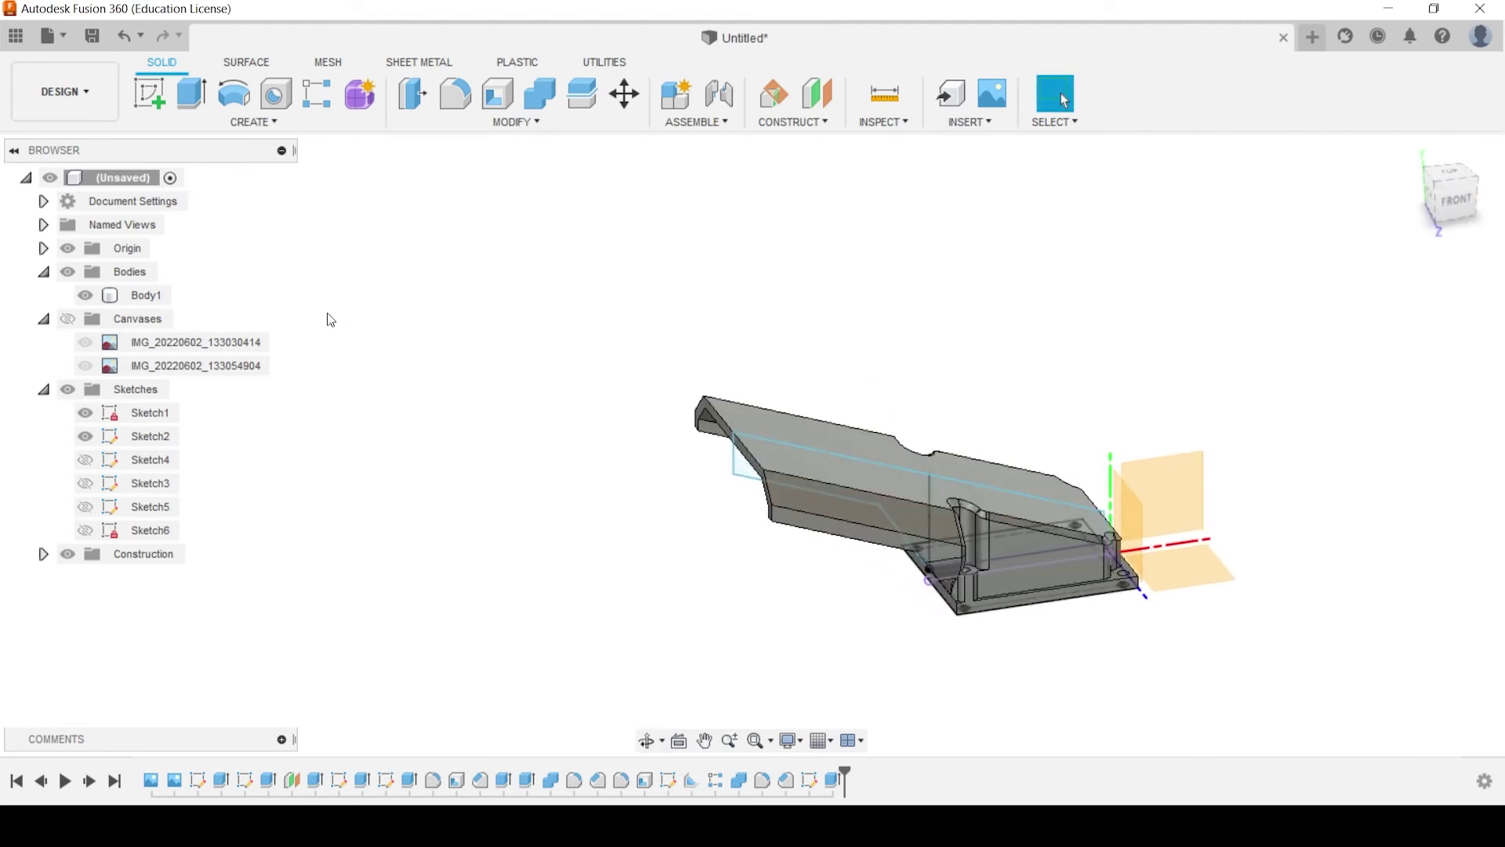
# Export Body1 as a mesh from its Browser context menu
pyautogui.click(44, 319)
pyautogui.rightClick(116, 292)
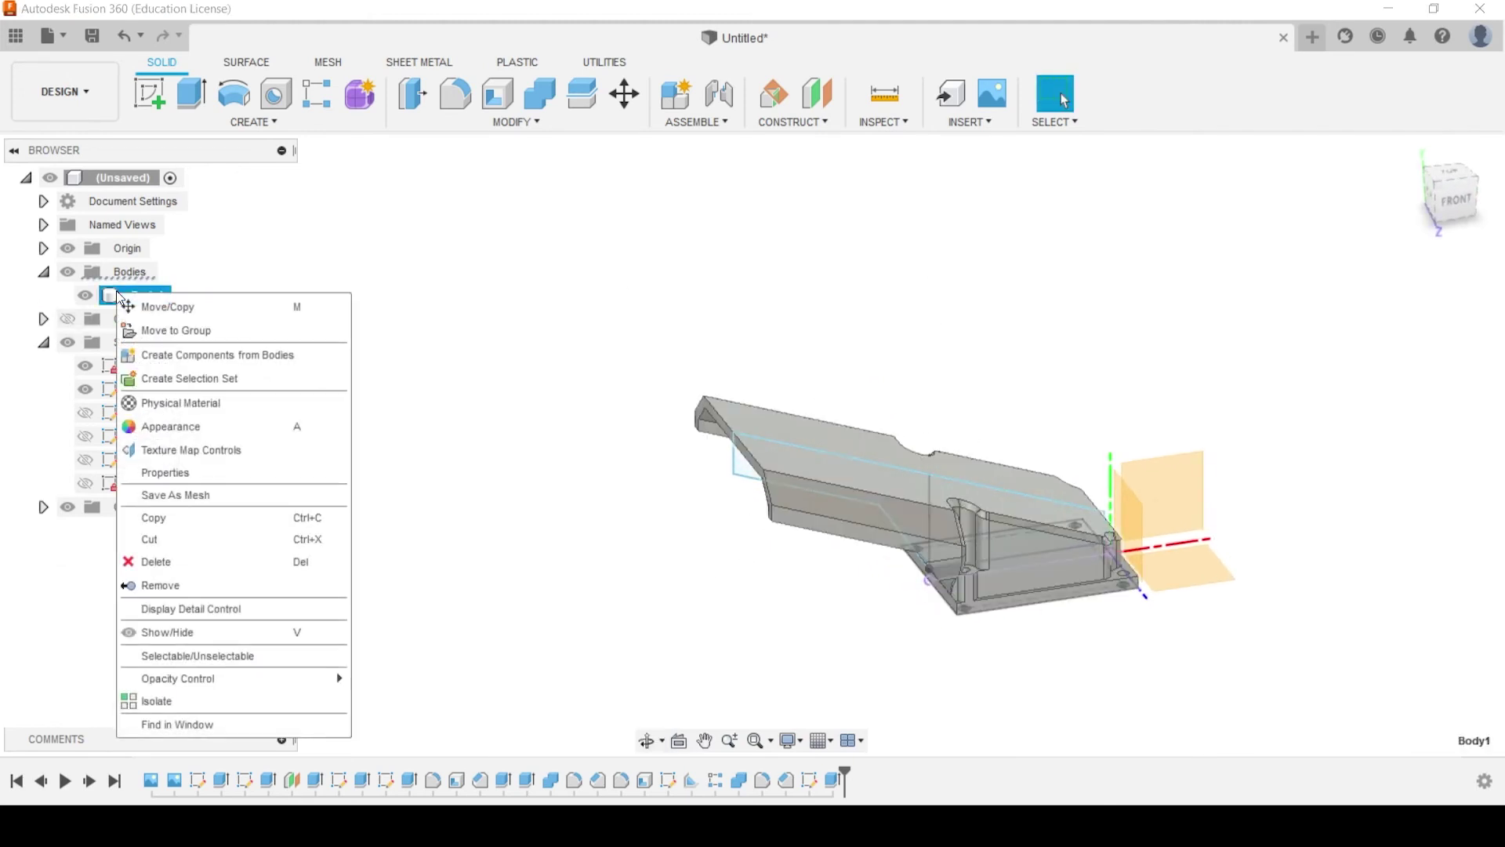
pyautogui.click(192, 496)
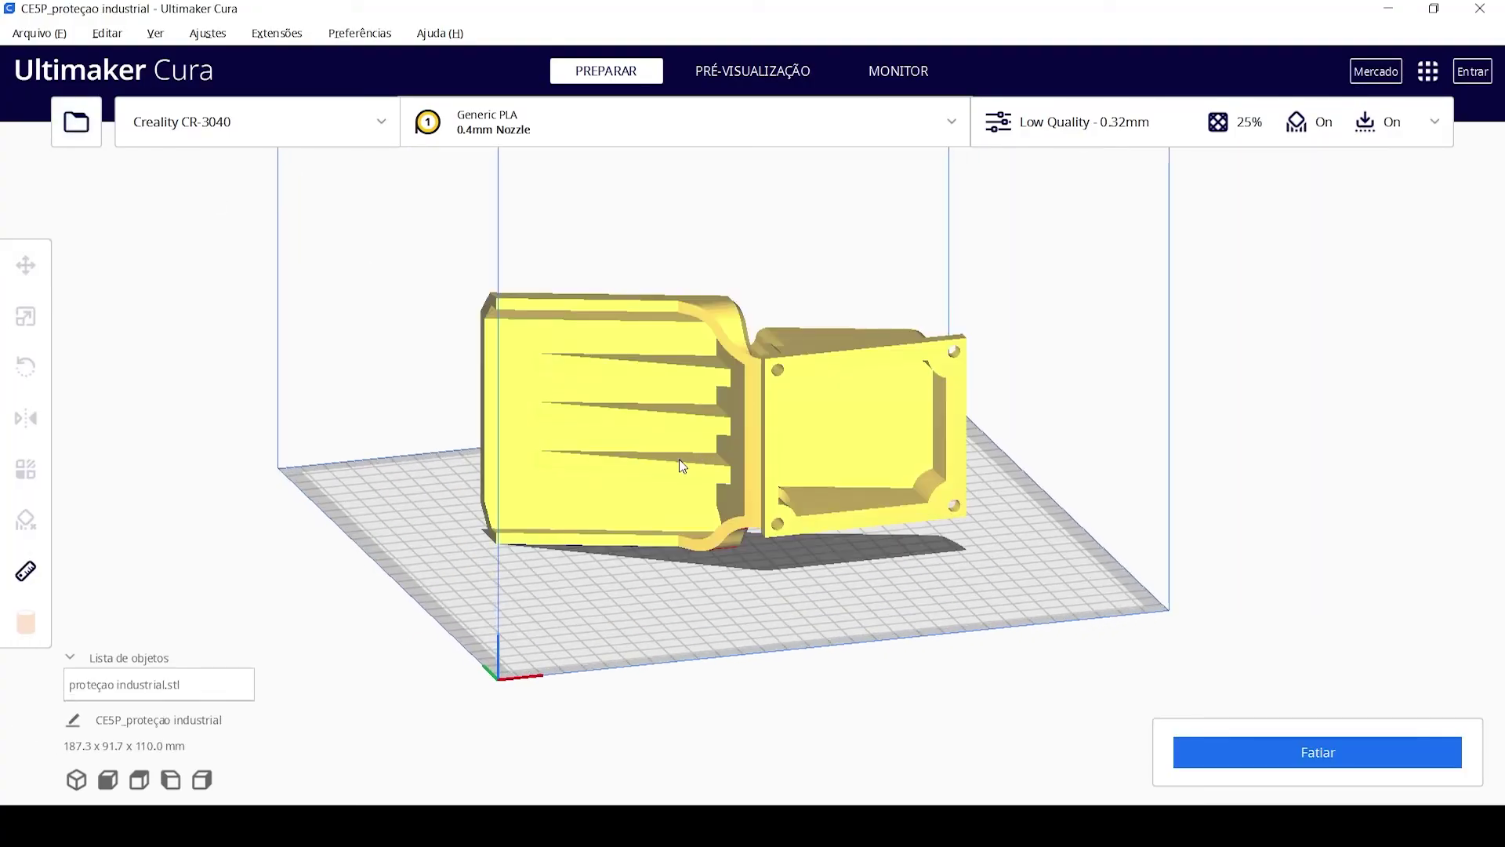
# Rotate proteçao industrial.stl flat onto its face, making it 207.6 x 110.0 x 51.4 mm
pyautogui.moveTo(679, 459); pyautogui.dragTo(441, 461, button='right')
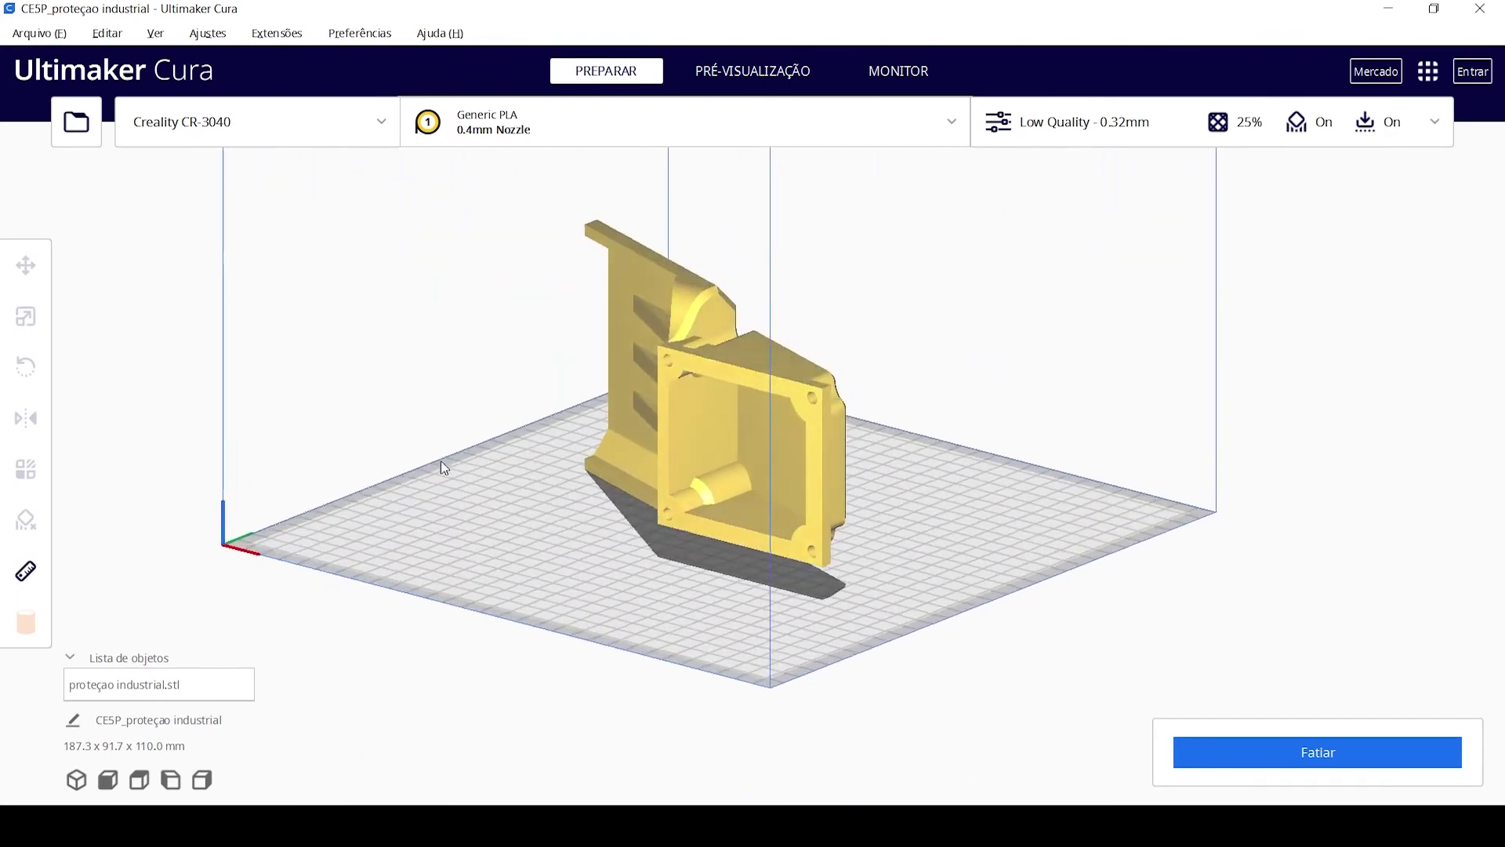
pyautogui.moveTo(682, 468); pyautogui.dragTo(579, 455, button='right')
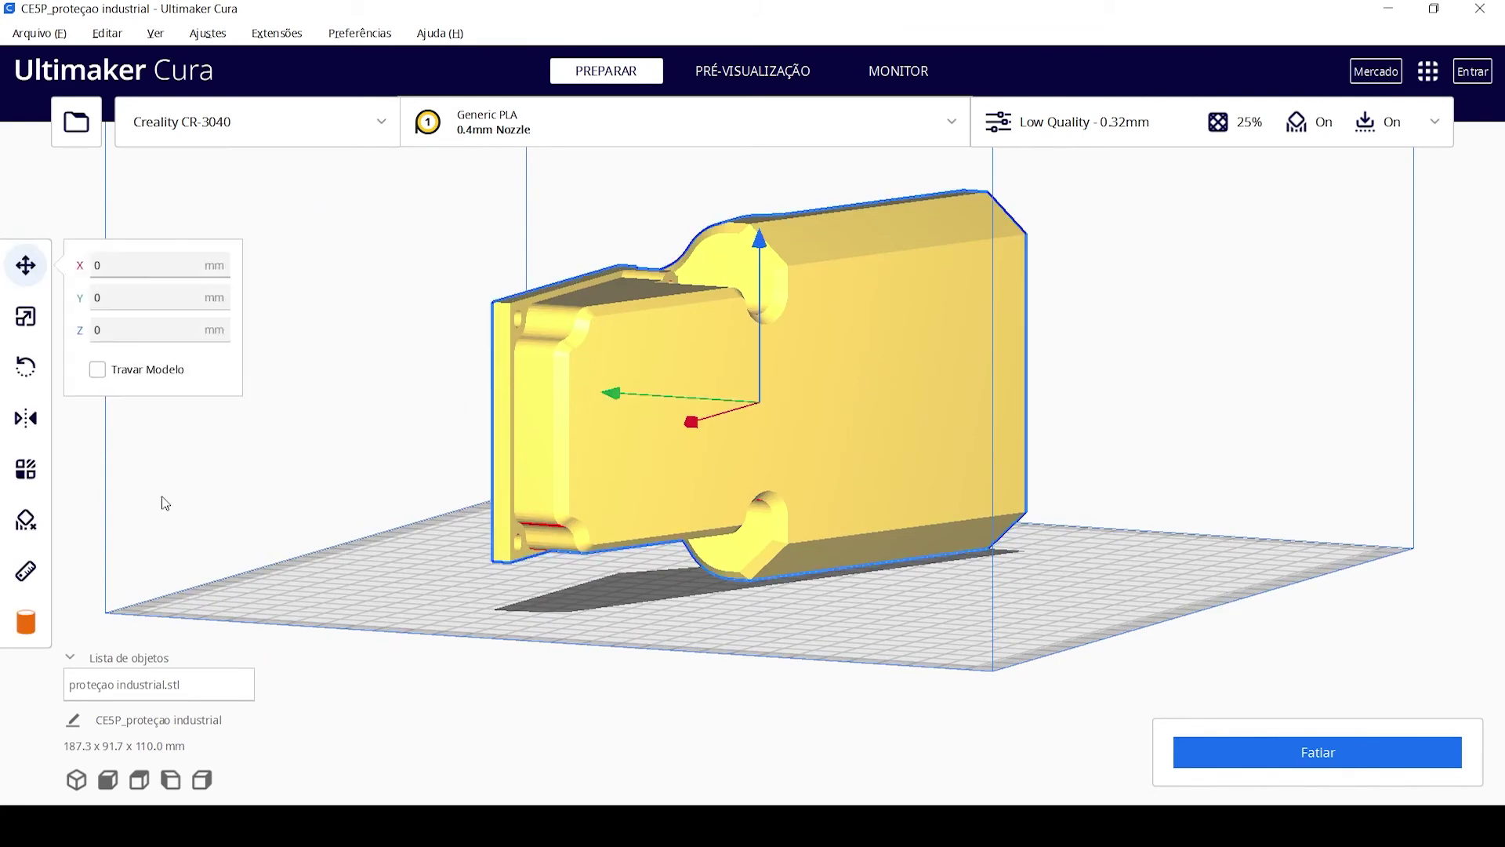
pyautogui.moveTo(274, 361); pyautogui.dragTo(205, 365, button='right')
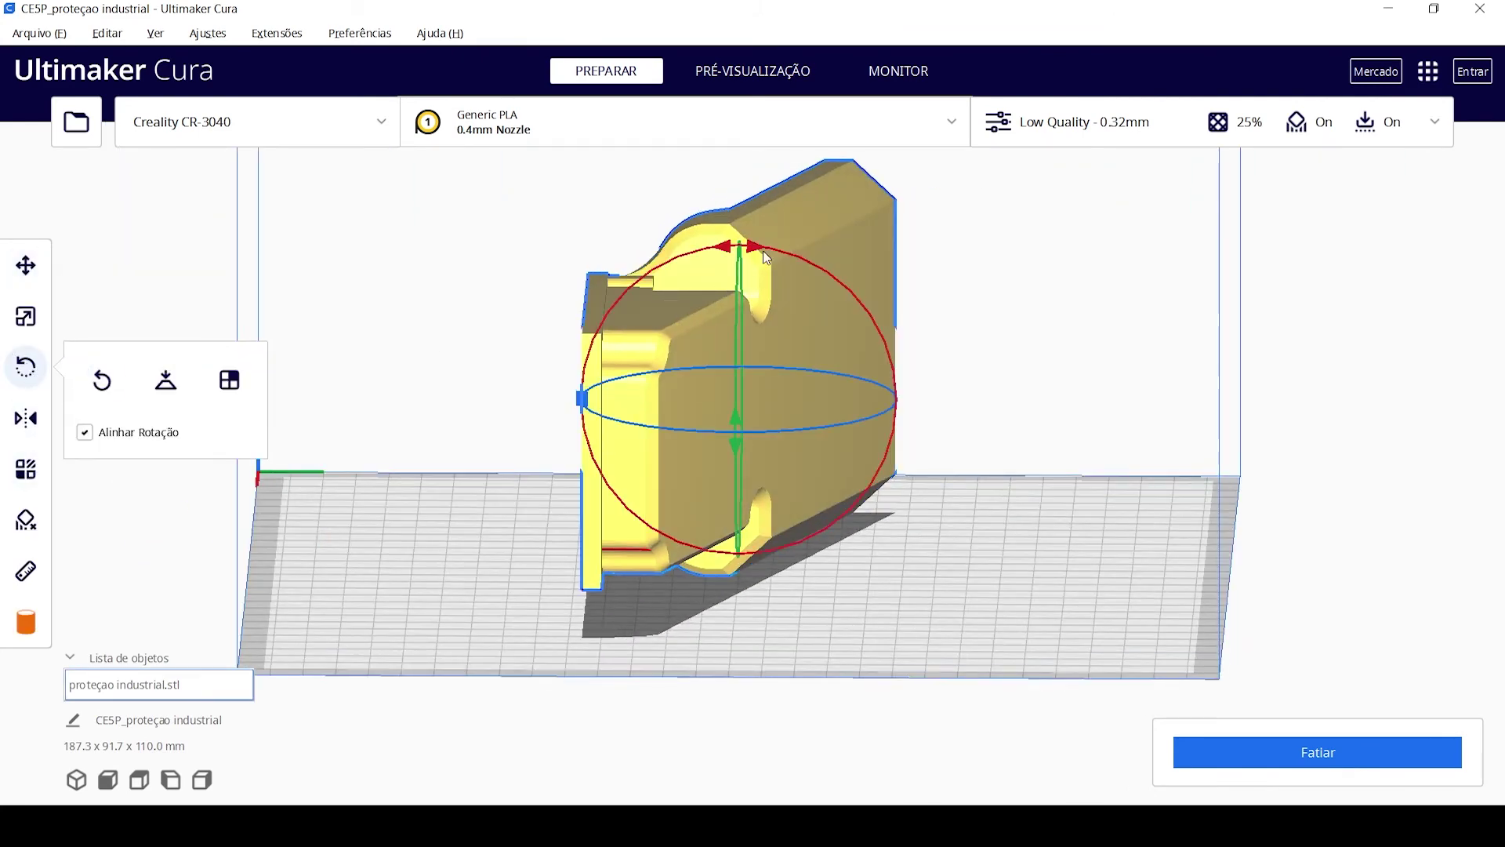
pyautogui.moveTo(761, 247); pyautogui.dragTo(1030, 342)
pyautogui.moveTo(1030, 342); pyautogui.dragTo(722, 358, button='right')
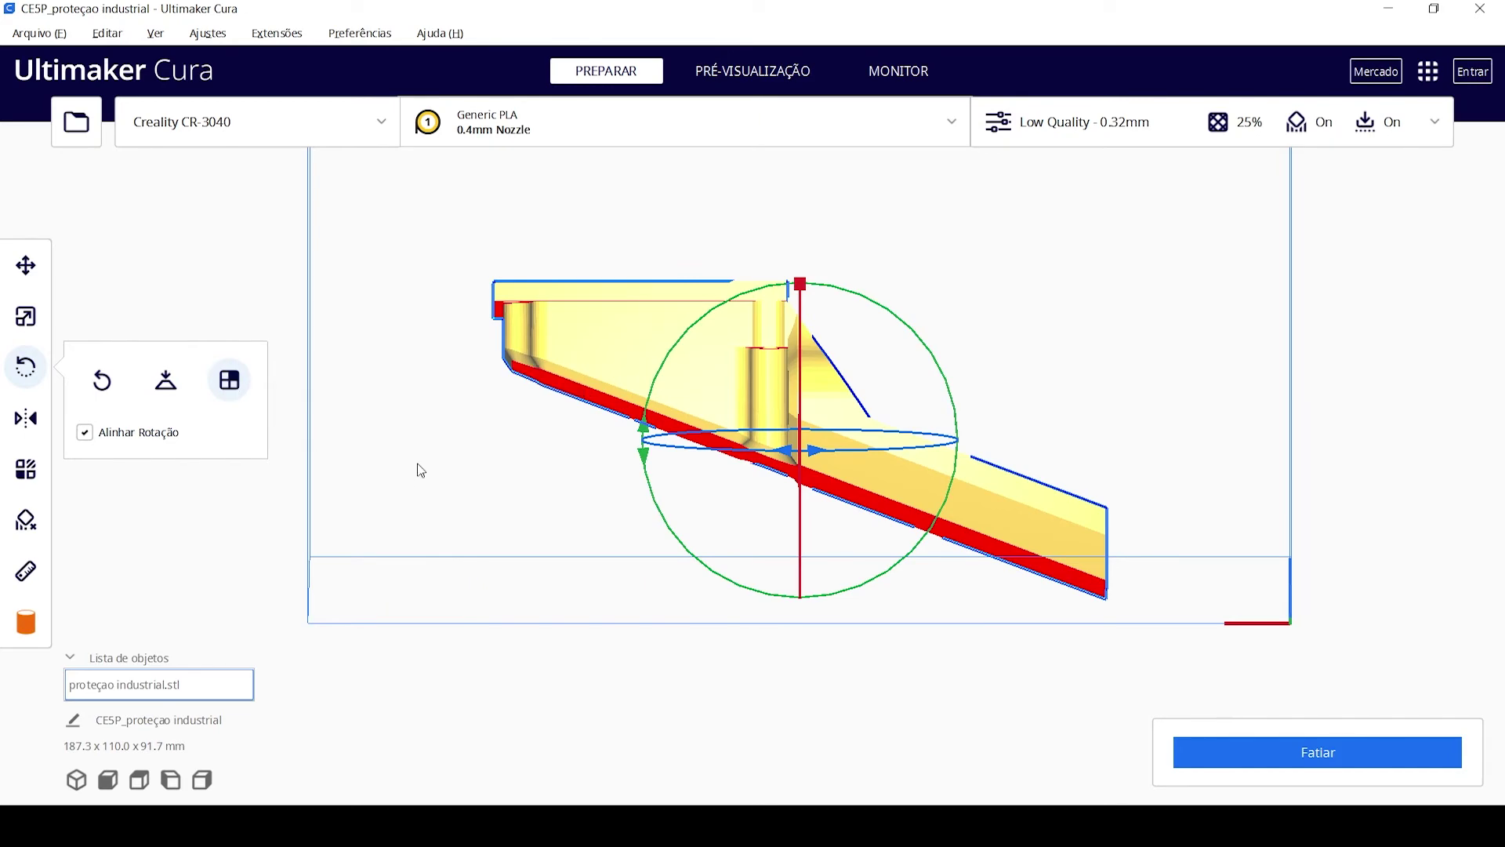
pyautogui.moveTo(417, 464); pyautogui.dragTo(423, 420, button='right')
pyautogui.click(622, 430)
pyautogui.moveTo(765, 366); pyautogui.dragTo(831, 476, button='right')
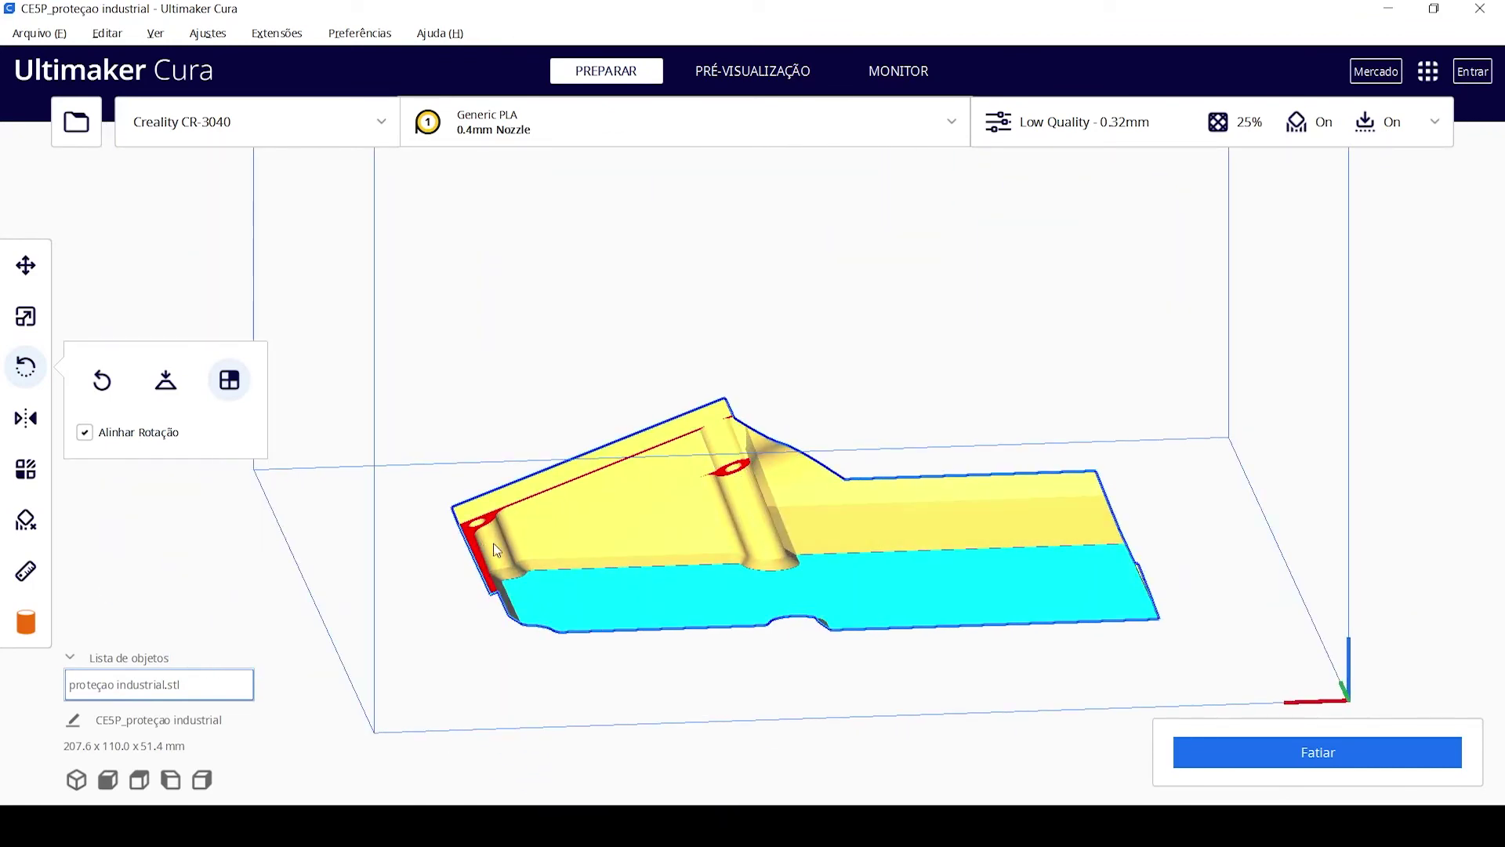
pyautogui.moveTo(492, 543); pyautogui.dragTo(1222, 619, button='right')
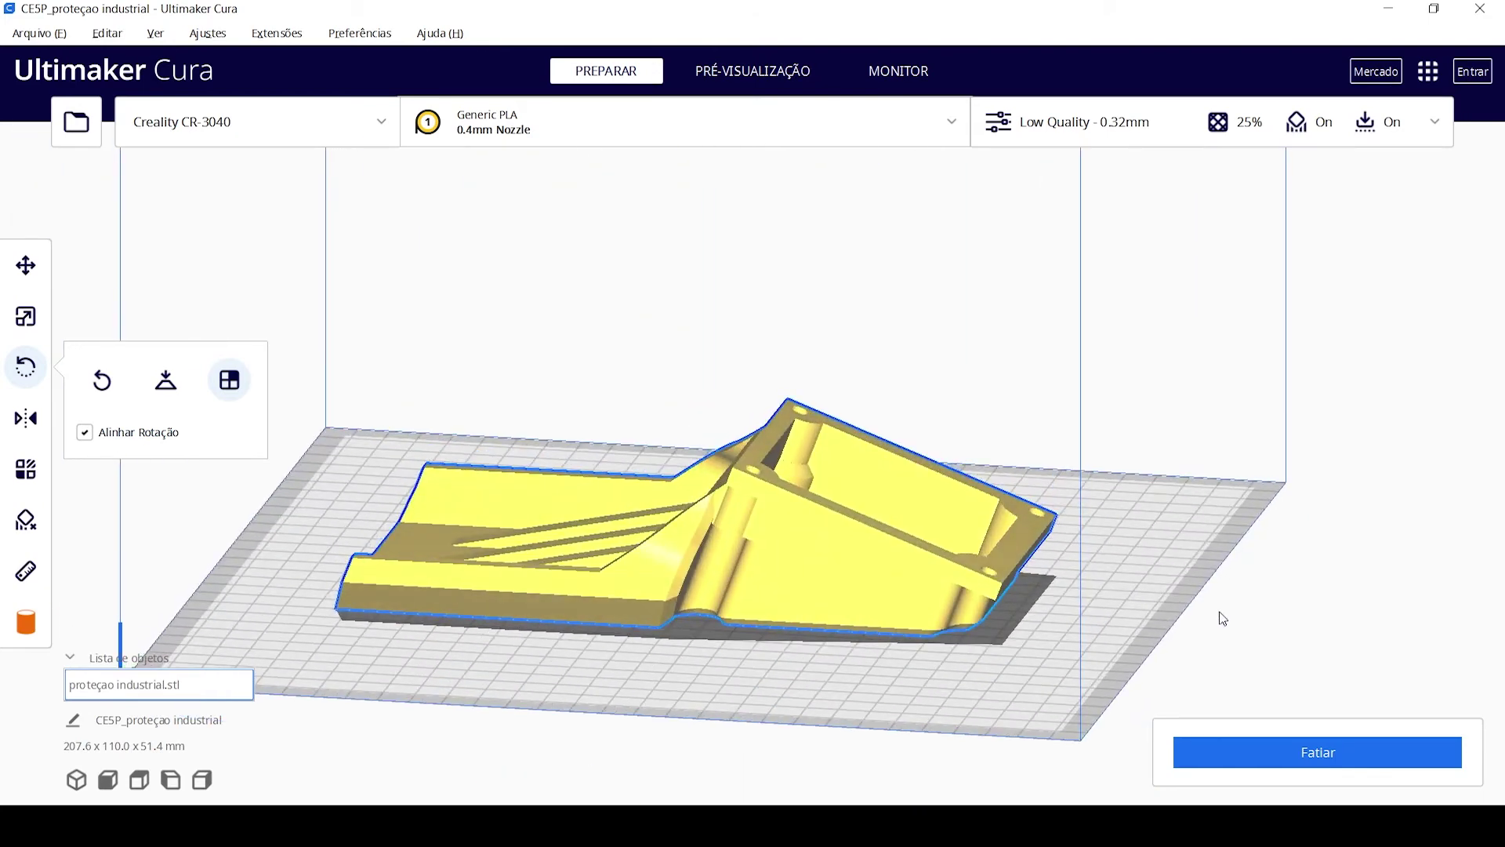
# Review Cura's custom print settings, confirming the 0.32 mm layer height for the housing
pyautogui.click(1166, 136)
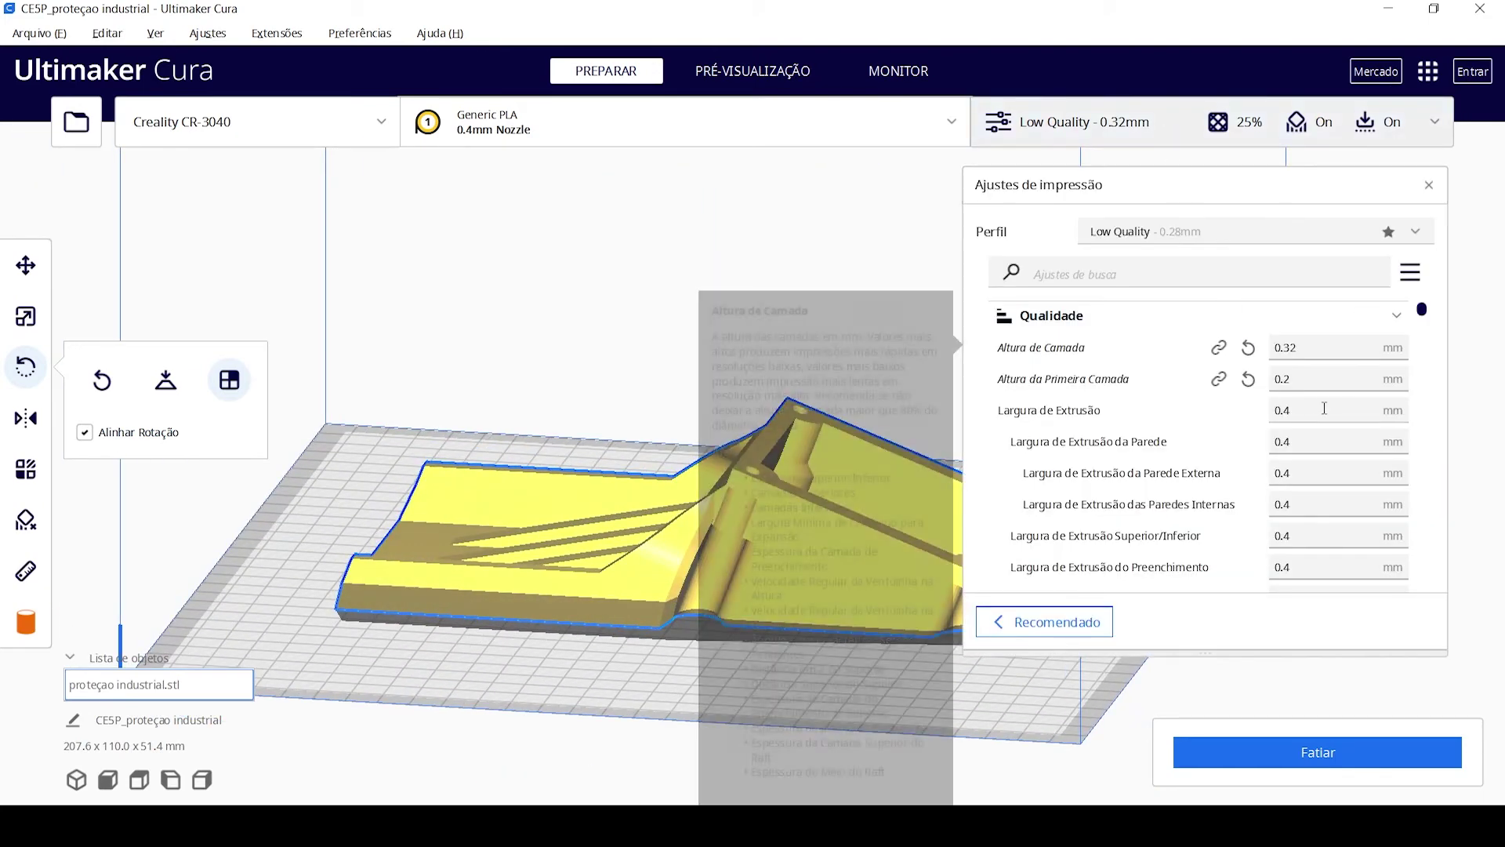
pyautogui.click(1314, 349)
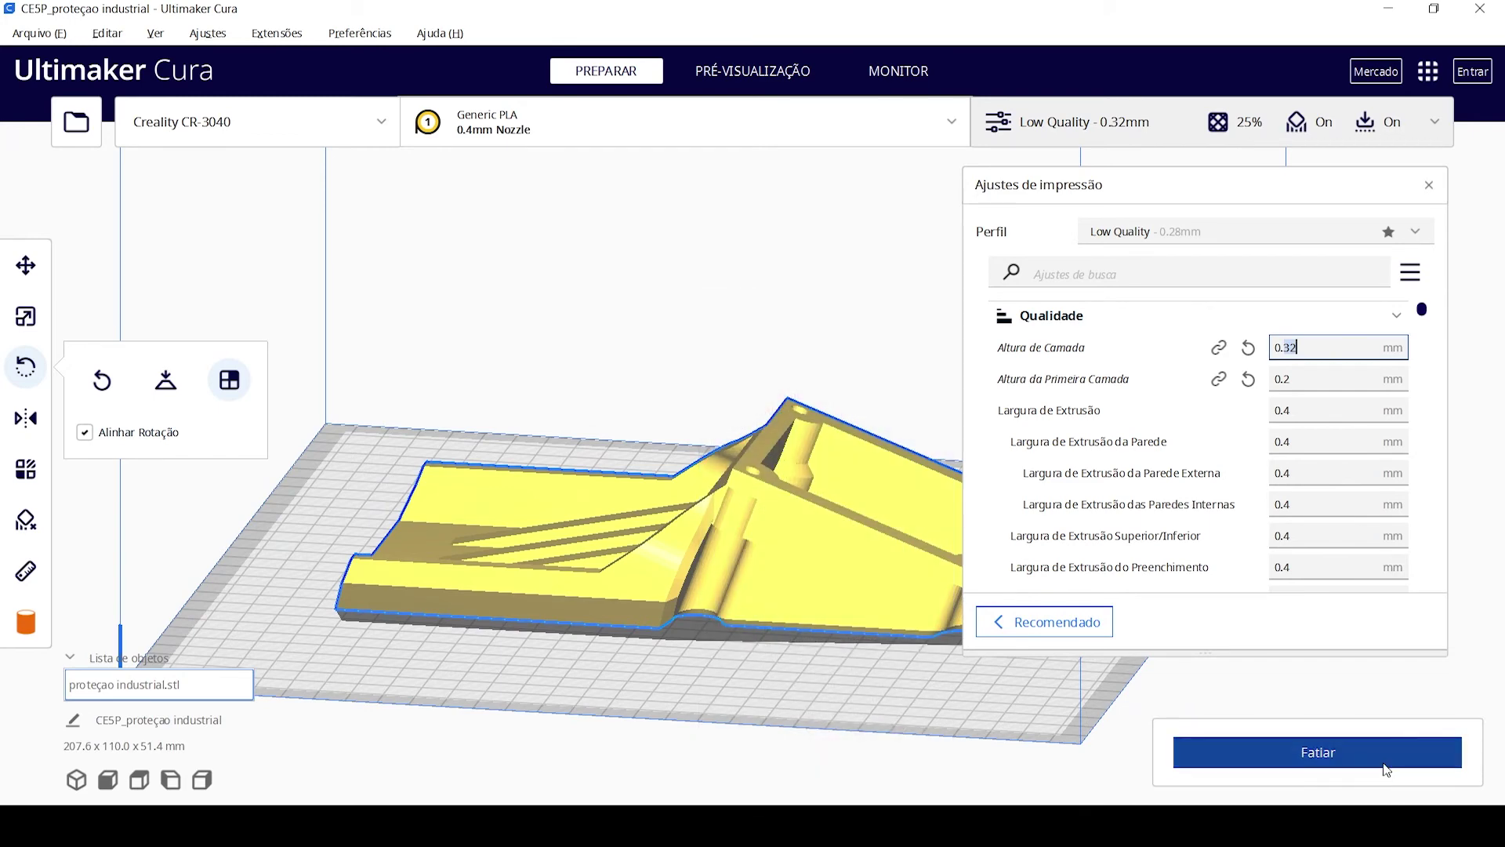
pyautogui.moveTo(797, 463); pyautogui.dragTo(790, 424, button='right')
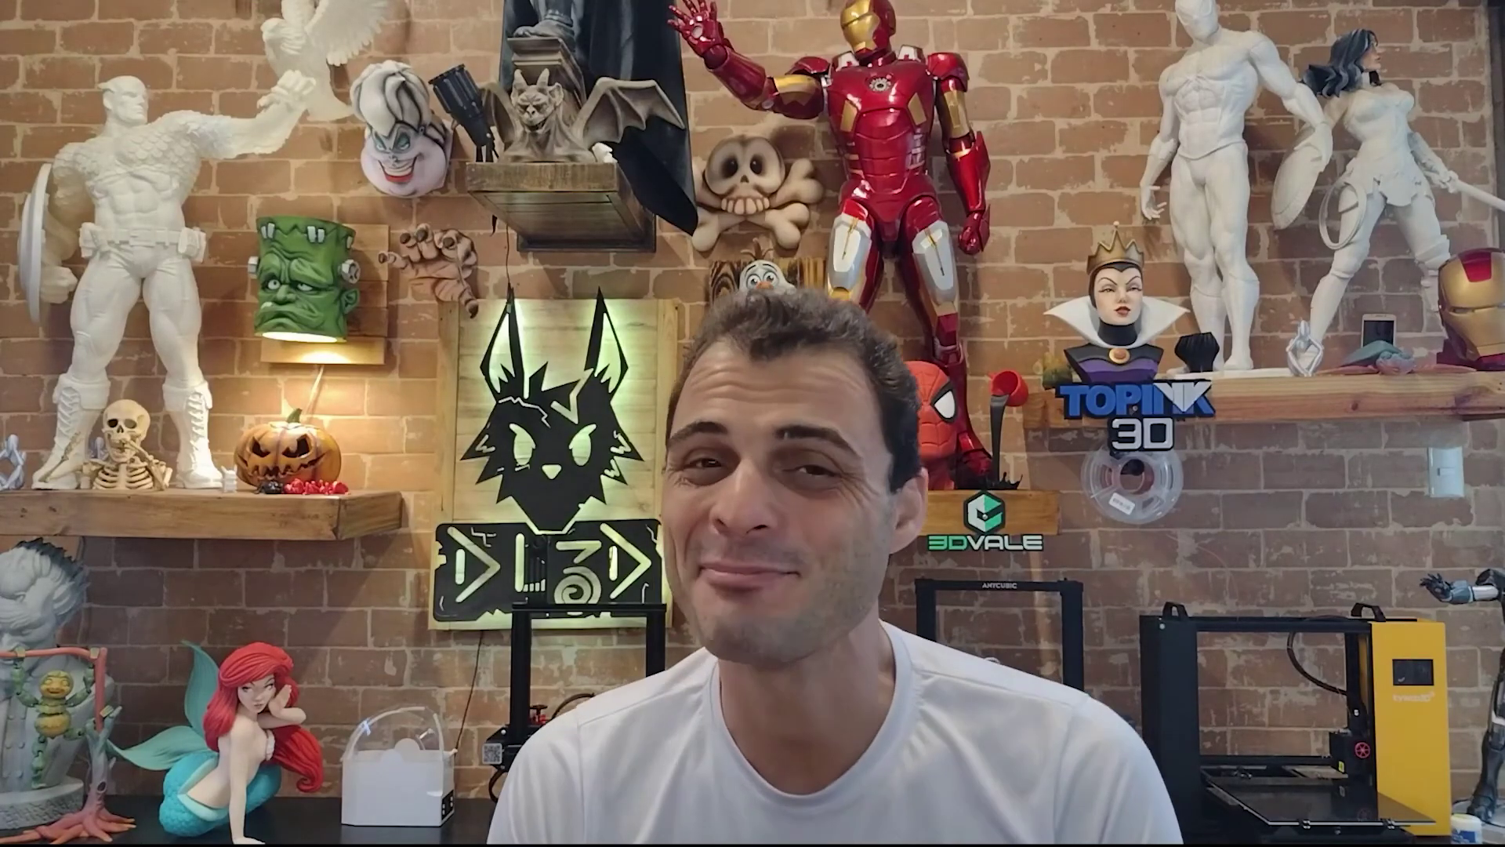